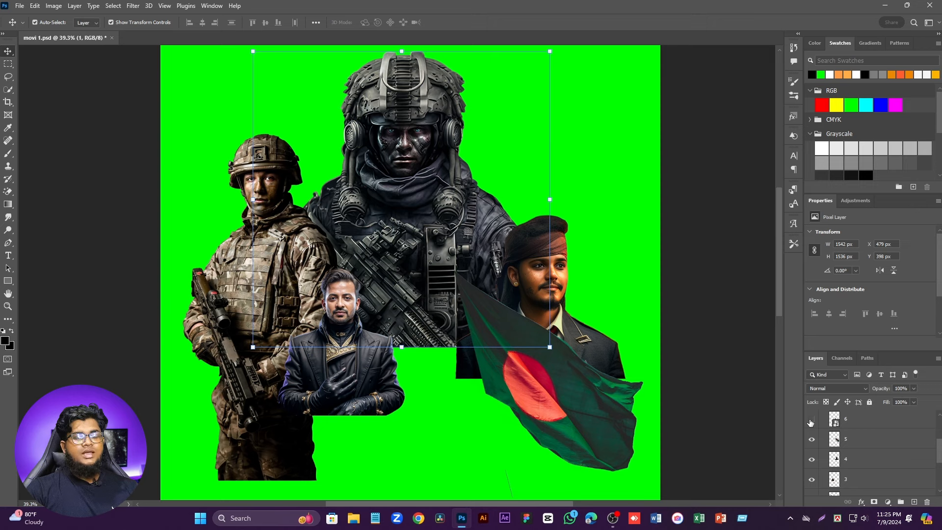
Step: Make layers 6, 7, 8 and 9 in group 1 visible
click(810, 422)
scroll(817, 431, up, 1)
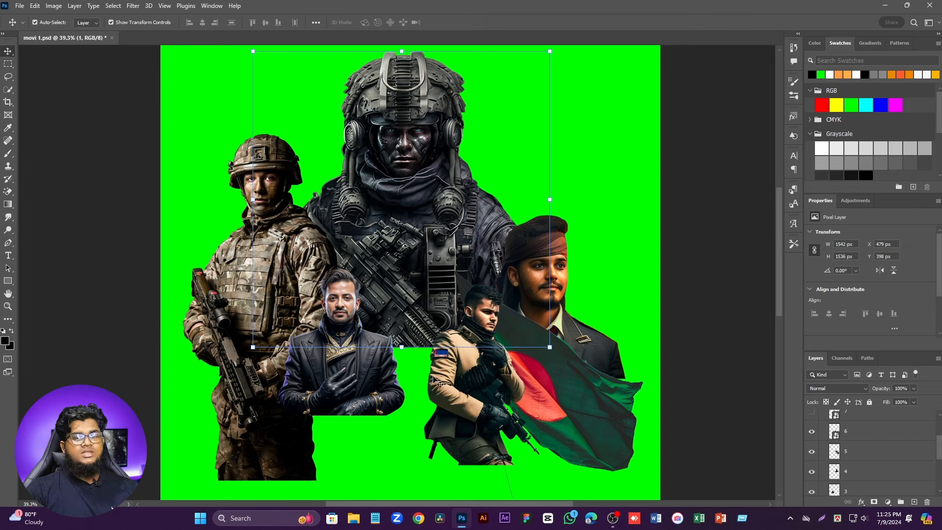
scroll(800, 429, up, 1)
scroll(804, 429, up, 1)
click(812, 436)
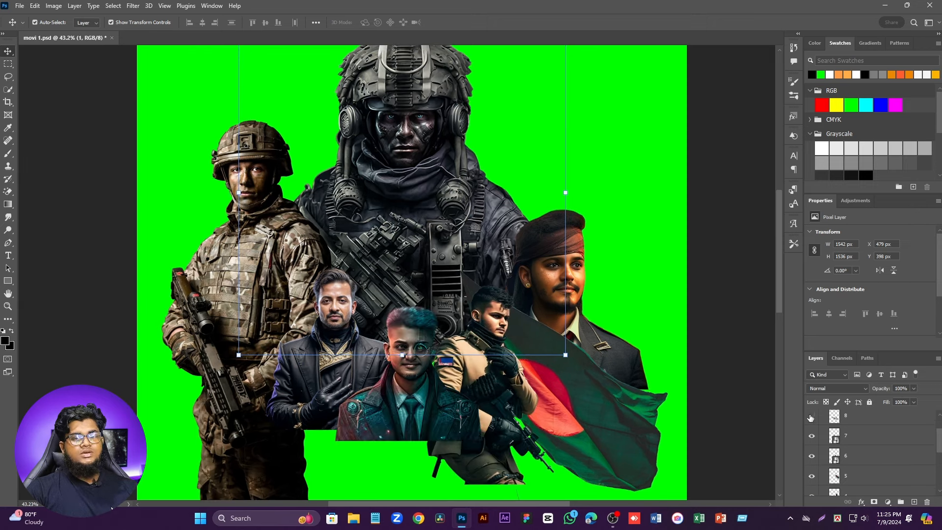
click(811, 416)
scroll(820, 435, up, 2)
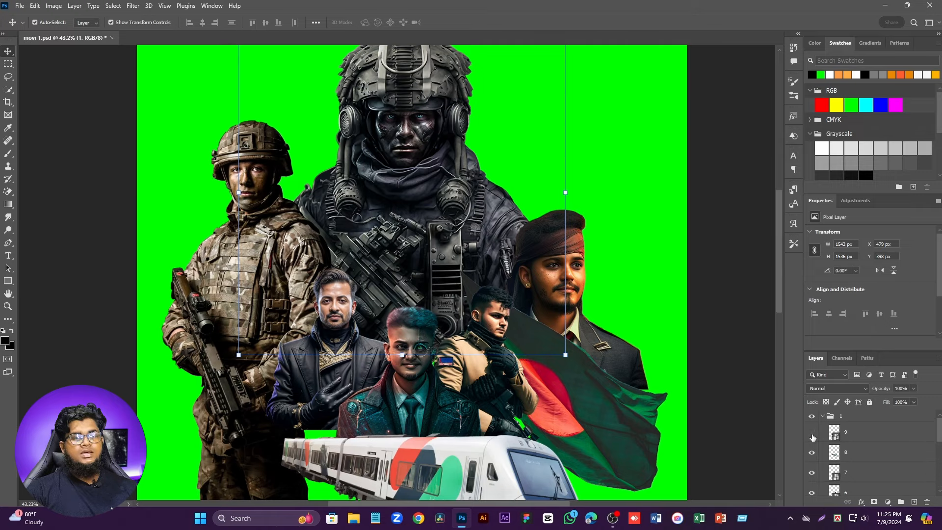
click(812, 433)
Step: Examine the faces, cutout edges and overall arrangement of the soldiers, train and flag on the green canvas
scroll(353, 274, down, 3)
scroll(348, 286, down, 2)
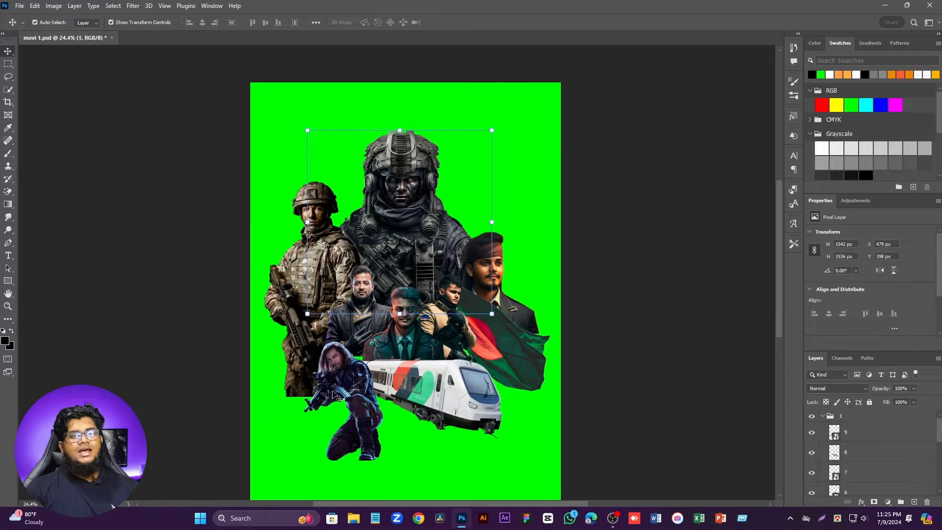
scroll(336, 388, up, 8)
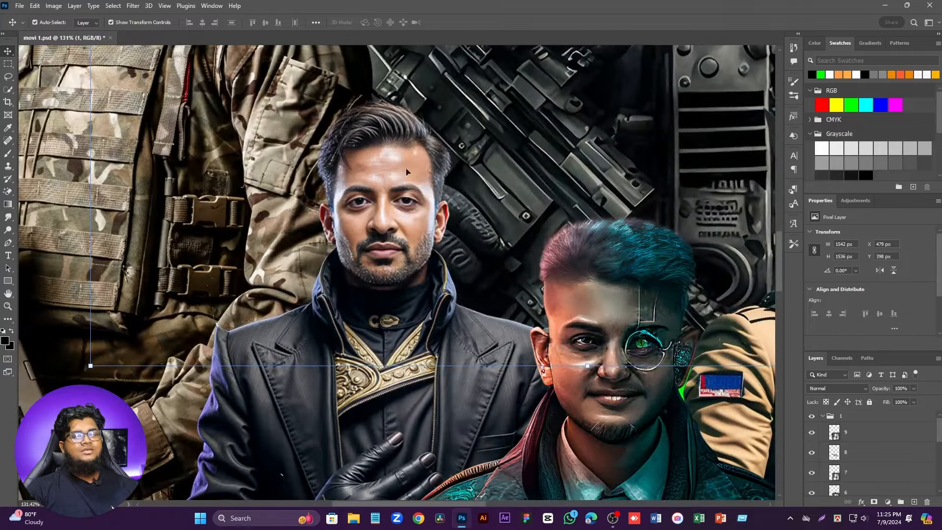
scroll(406, 171, down, 5)
scroll(324, 240, up, 6)
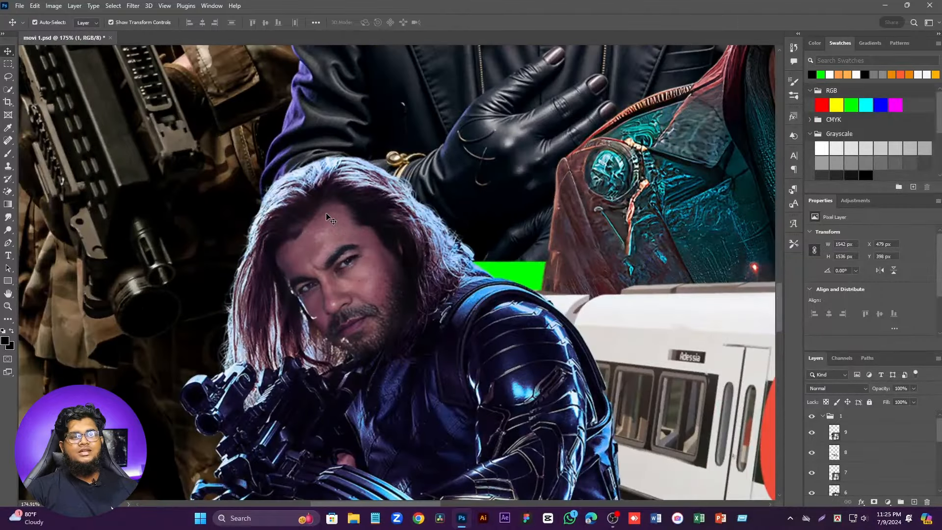
scroll(328, 218, down, 1)
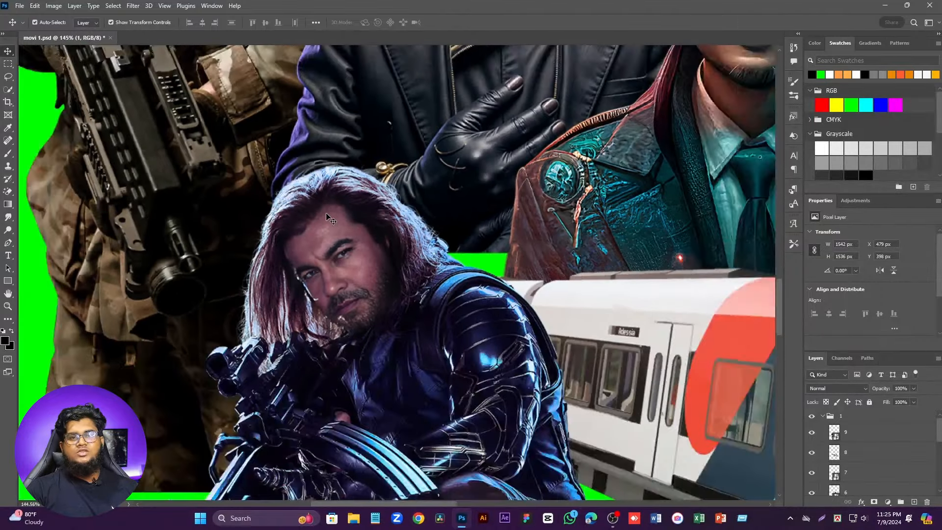
scroll(328, 218, down, 4)
scroll(331, 236, down, 4)
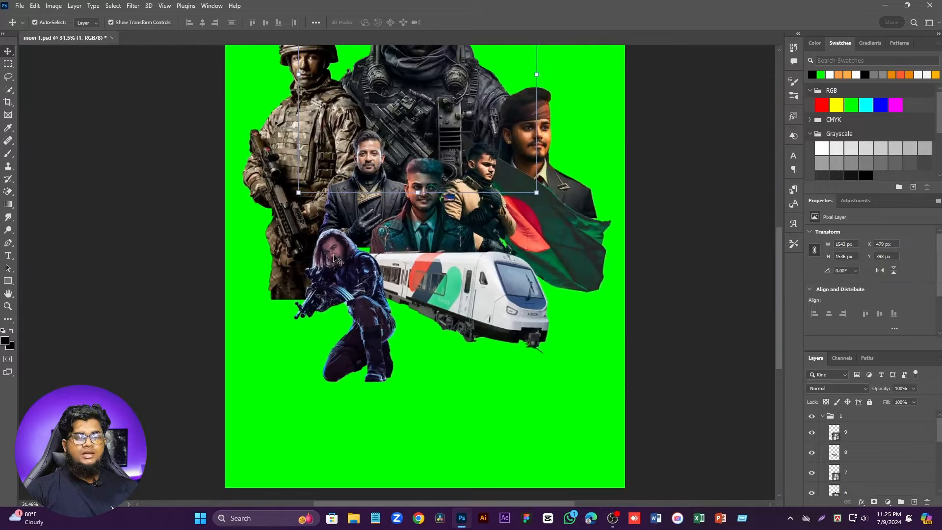
scroll(334, 257, down, 2)
click(600, 294)
scroll(343, 106, up, 2)
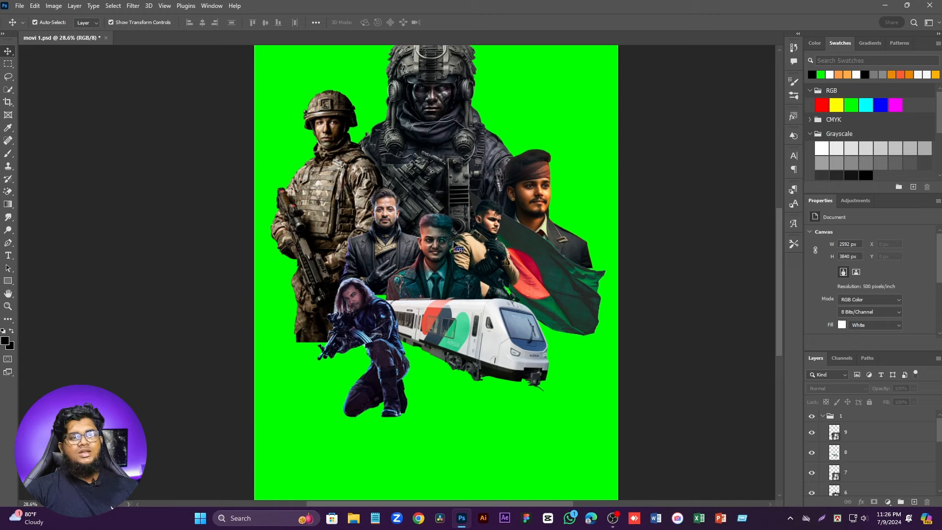
scroll(457, 247, up, 2)
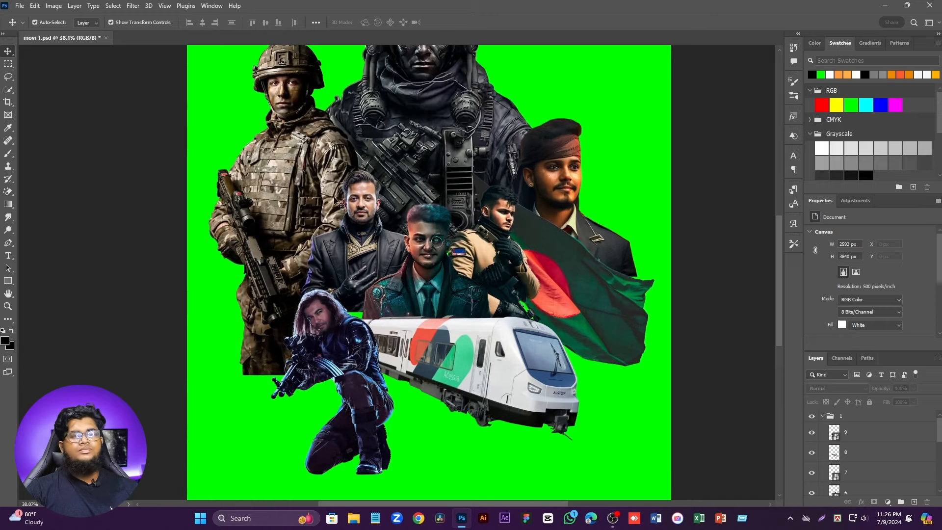
scroll(337, 215, up, 1)
scroll(447, 201, down, 5)
scroll(410, 82, up, 5)
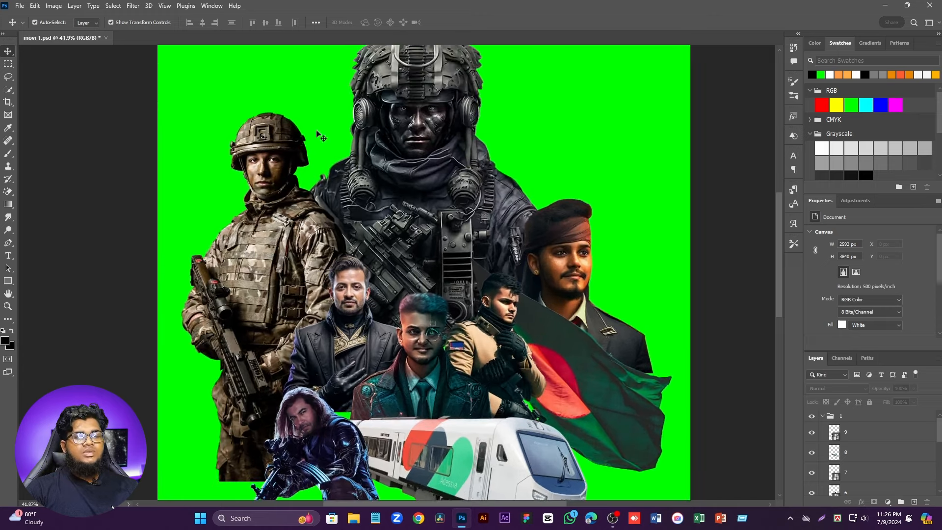
scroll(412, 196, down, 3)
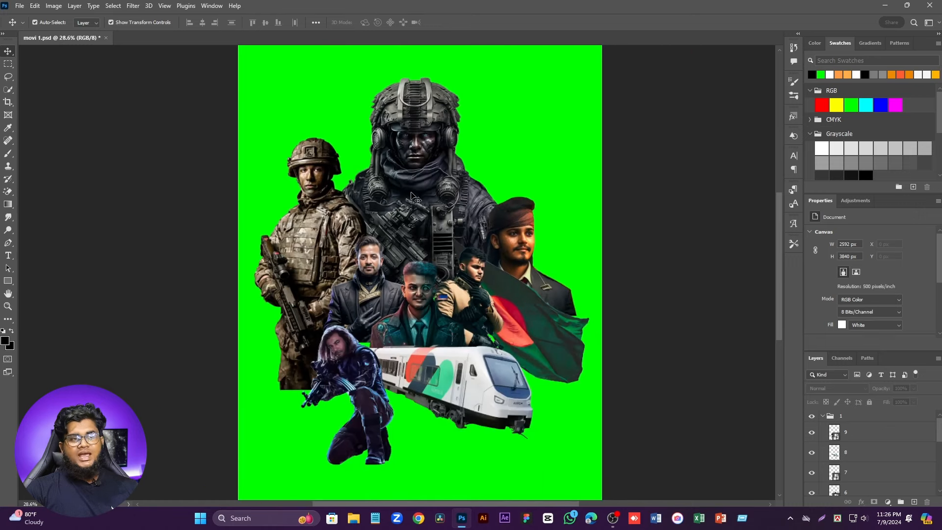
scroll(411, 179, down, 2)
scroll(360, 370, up, 2)
Step: Expand the background group and make it visible
scroll(835, 452, down, 3)
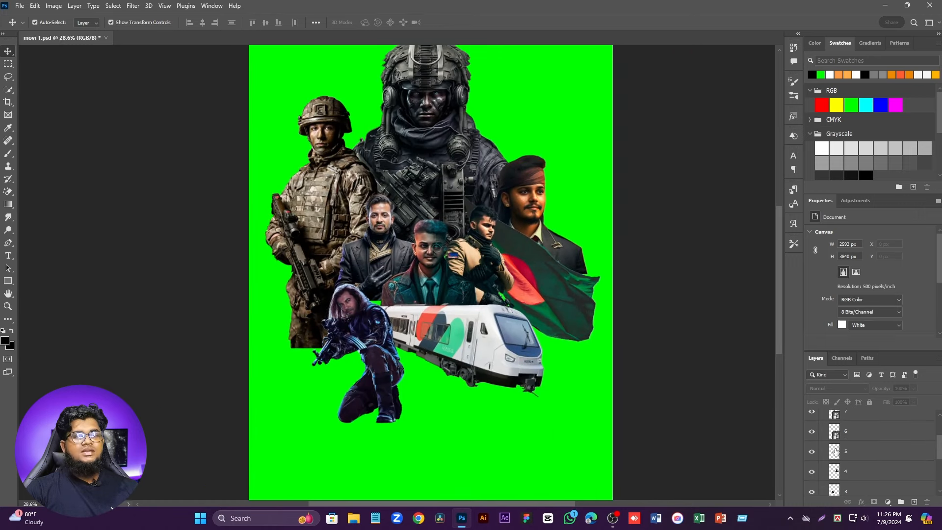
scroll(835, 451, down, 5)
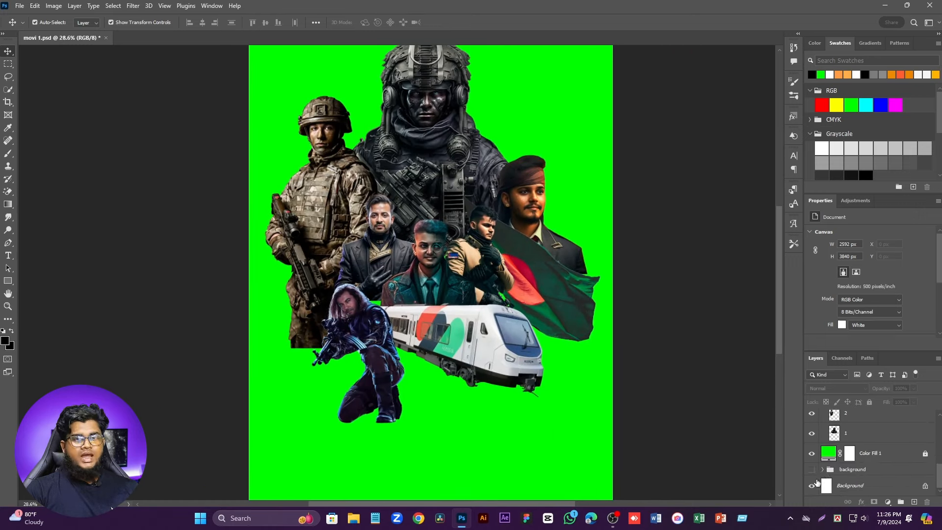
click(822, 470)
scroll(833, 399, down, 3)
scroll(829, 442, down, 1)
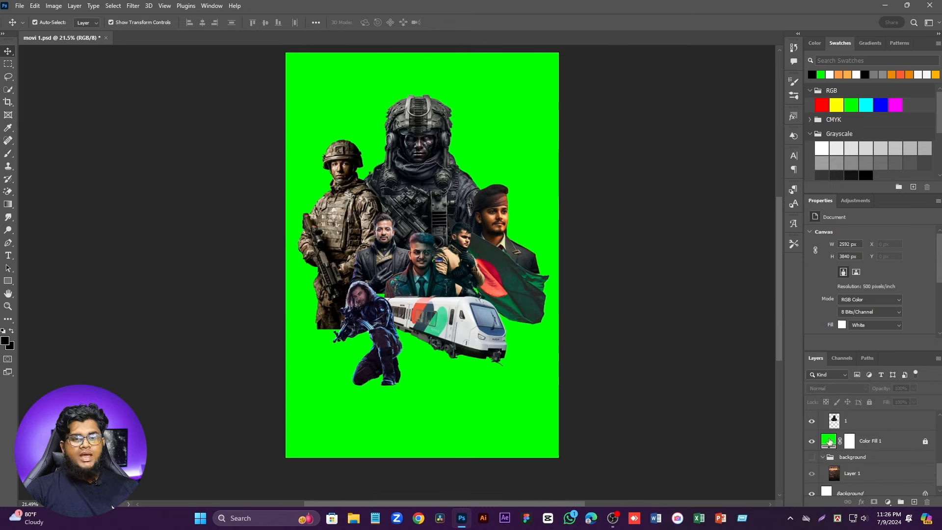
click(812, 456)
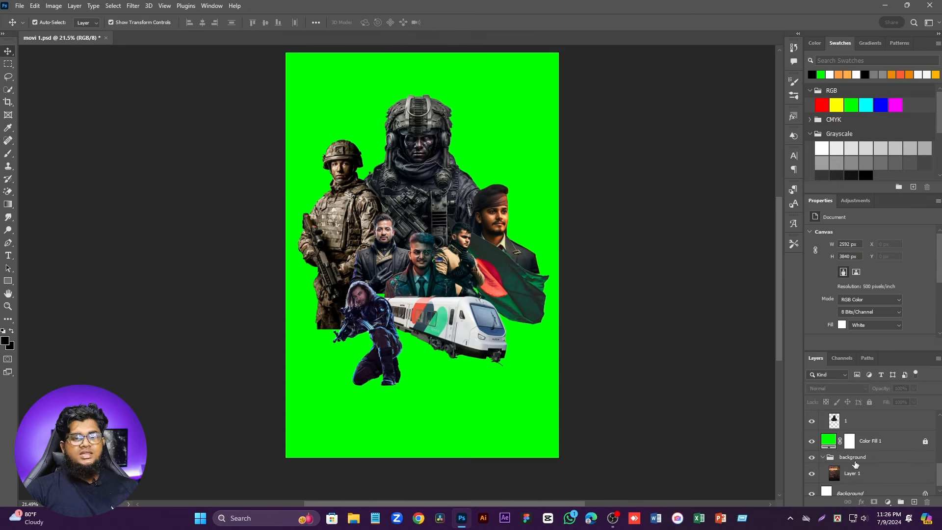
Step: Hide the green Color Fill 1 layer and delete it
click(812, 441)
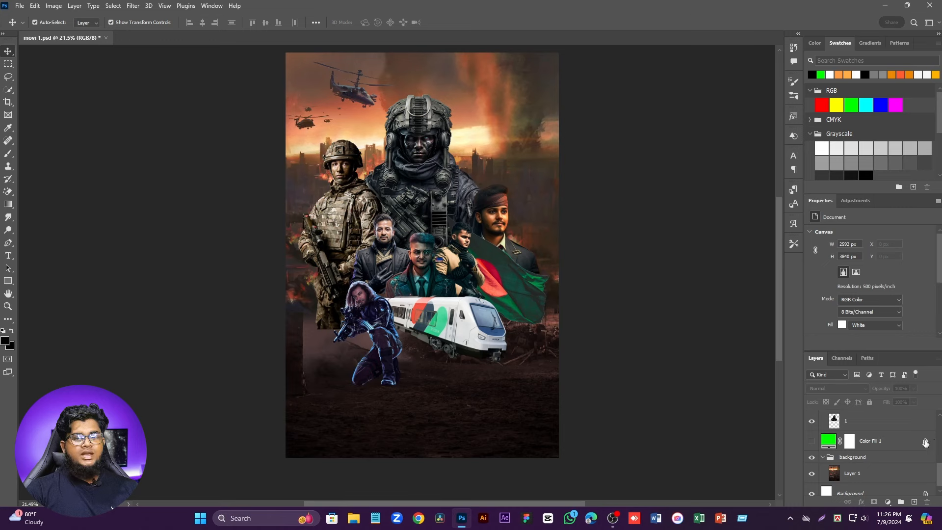
click(900, 445)
key(Delete)
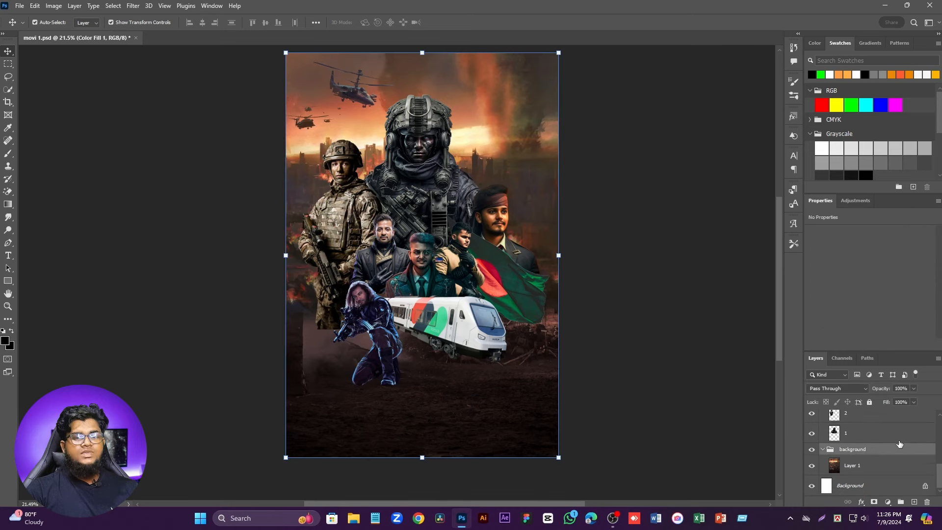
Step: Inspect how the figures sit against the war-scene background, toggling the background group's visibility to compare
alt+scroll(338, 109, up, 2)
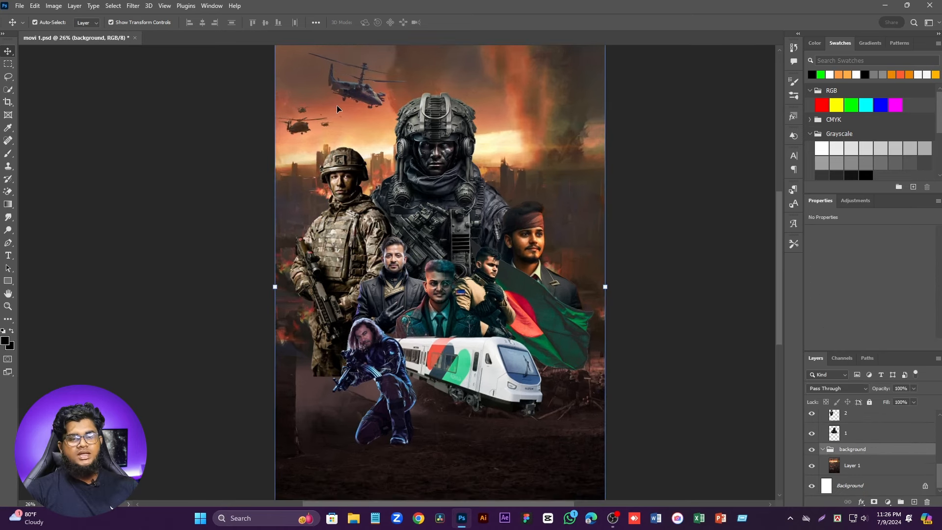
click(812, 449)
click(811, 450)
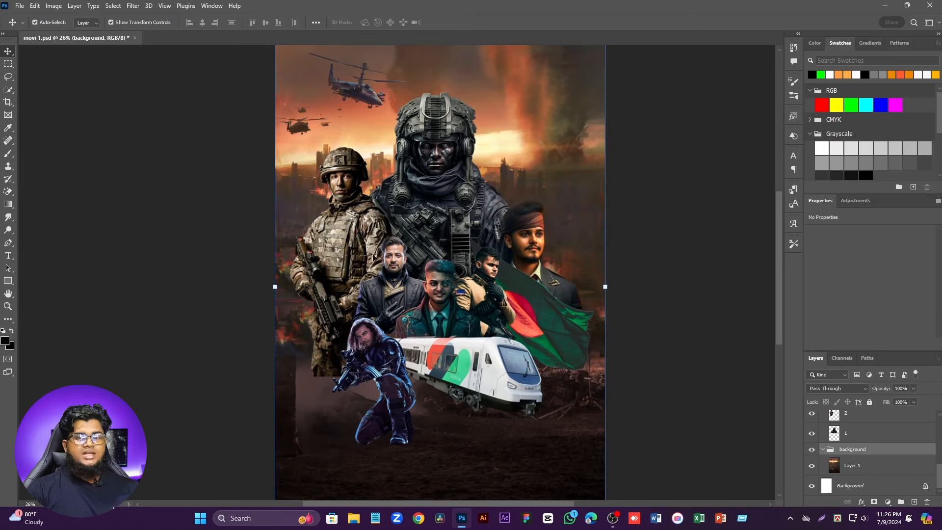
alt+scroll(583, 348, down, 2)
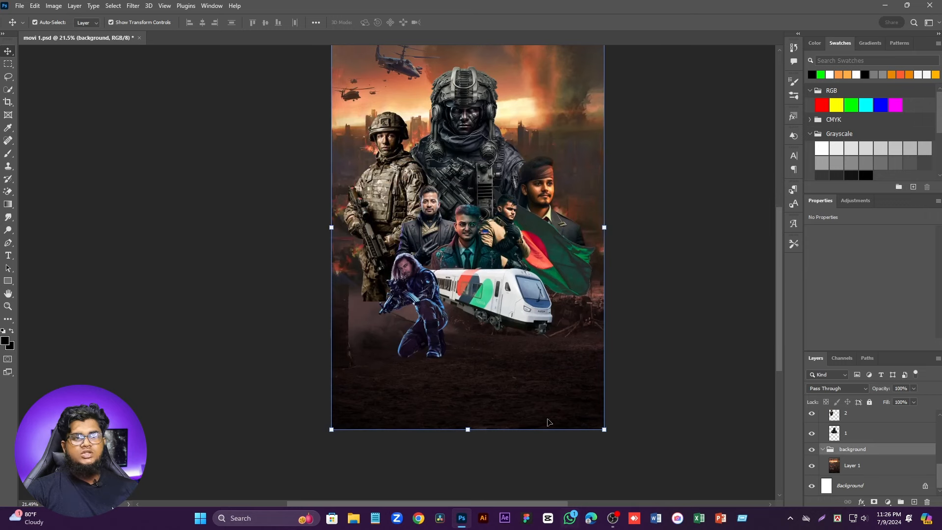
alt+scroll(490, 338, down, 1)
alt+scroll(522, 219, up, 1)
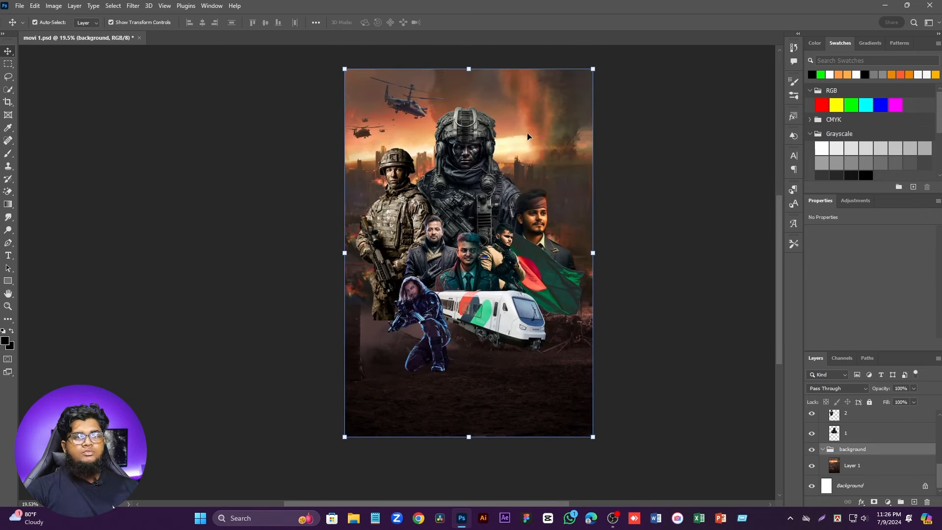
alt+scroll(558, 177, up, 1)
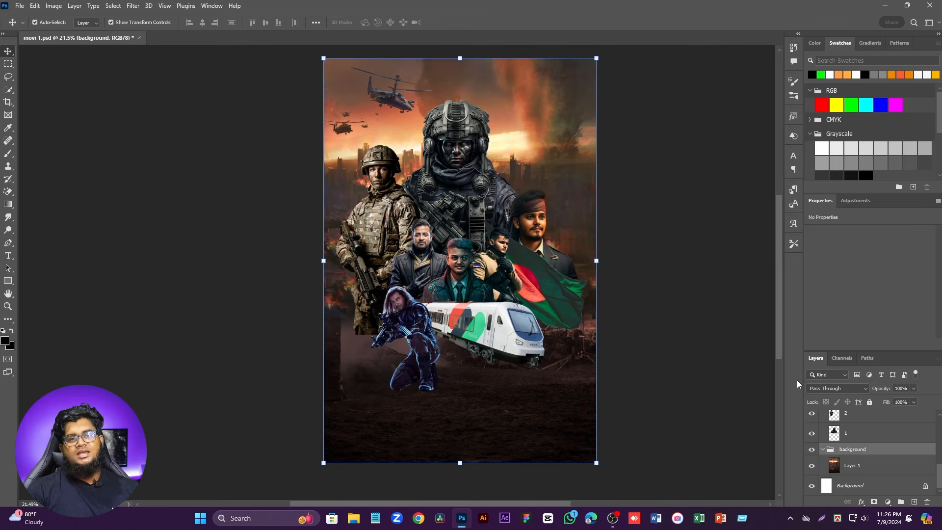
click(735, 348)
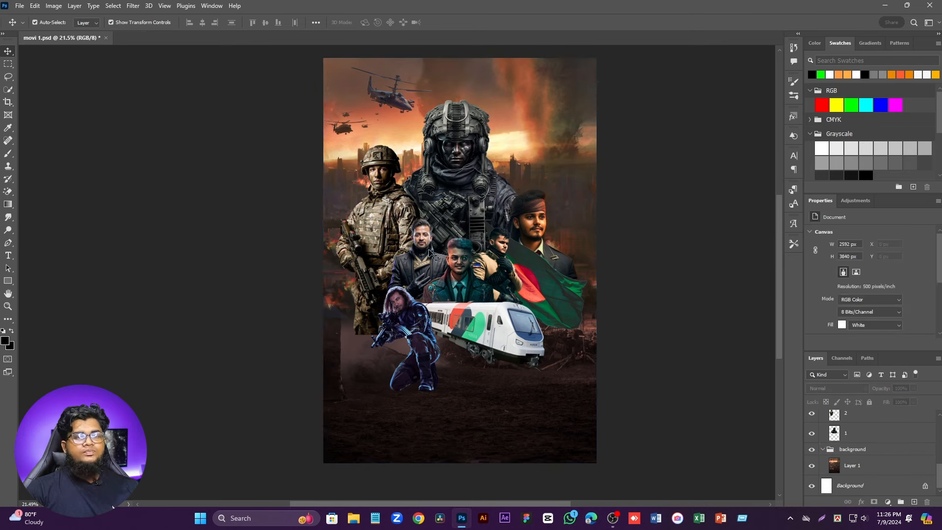
scroll(430, 221, up, 2)
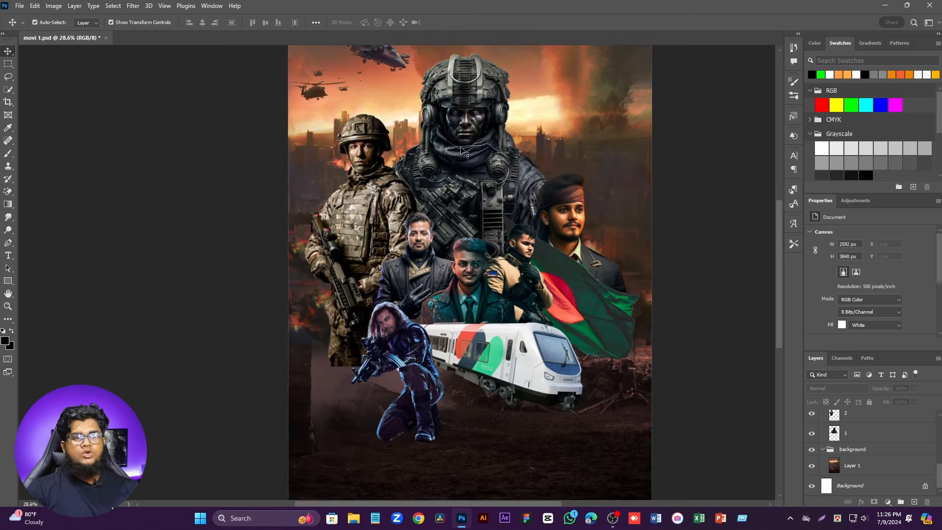
scroll(464, 154, up, 1)
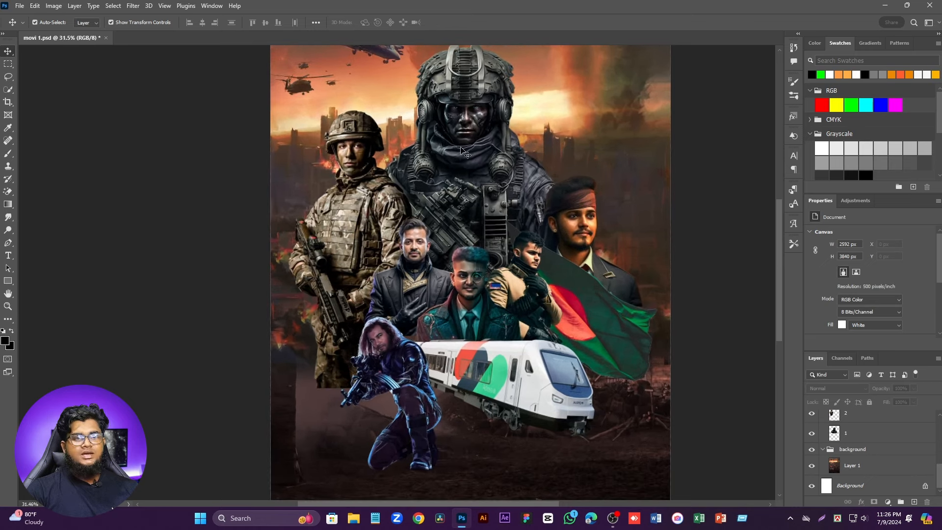
Step: Collapse both layer groups and rename group 1 as avt
click(822, 450)
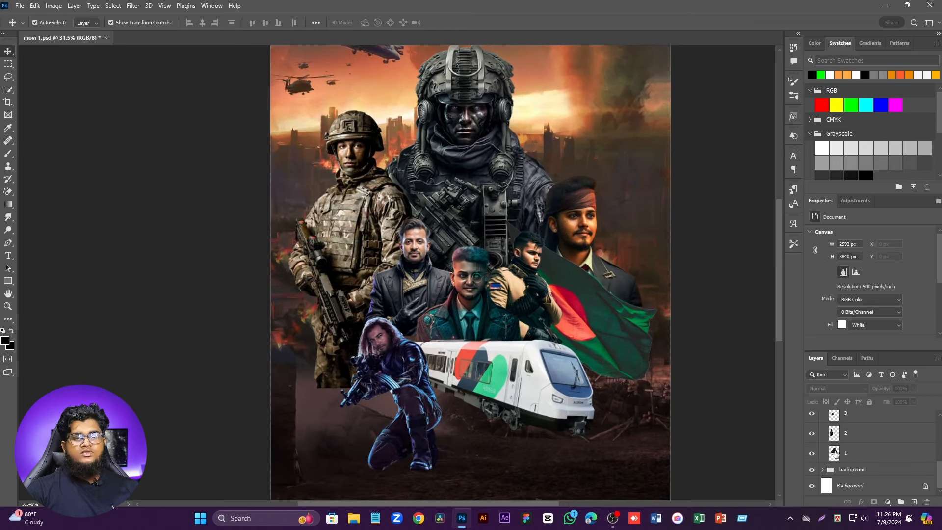
click(847, 471)
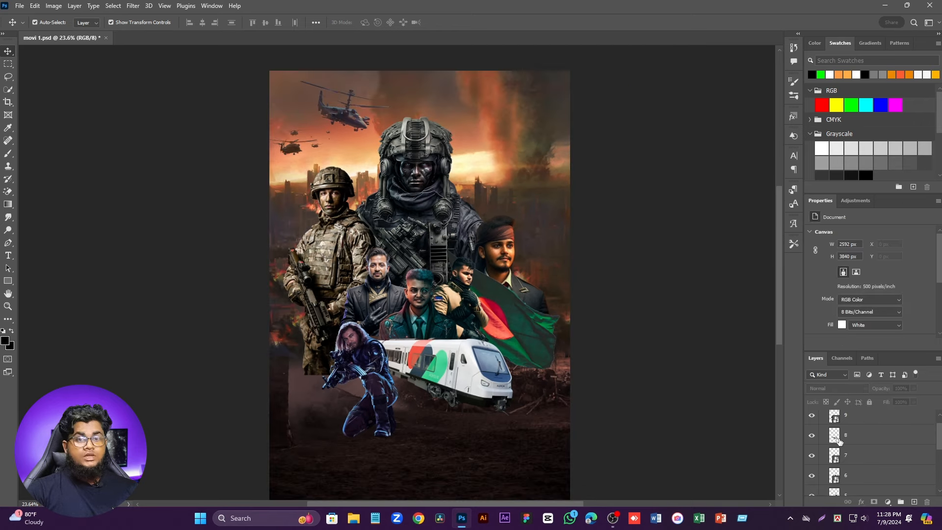
scroll(839, 440, up, 1)
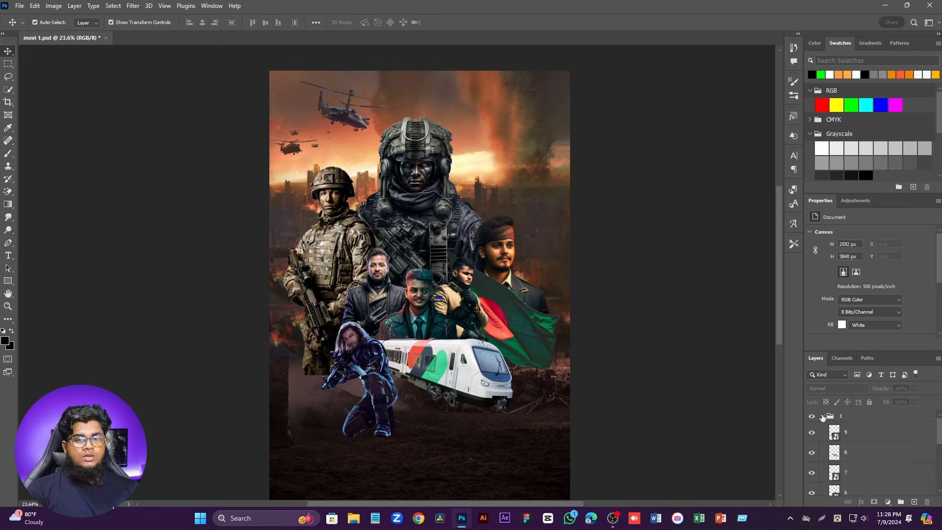
click(823, 416)
double_click(842, 416)
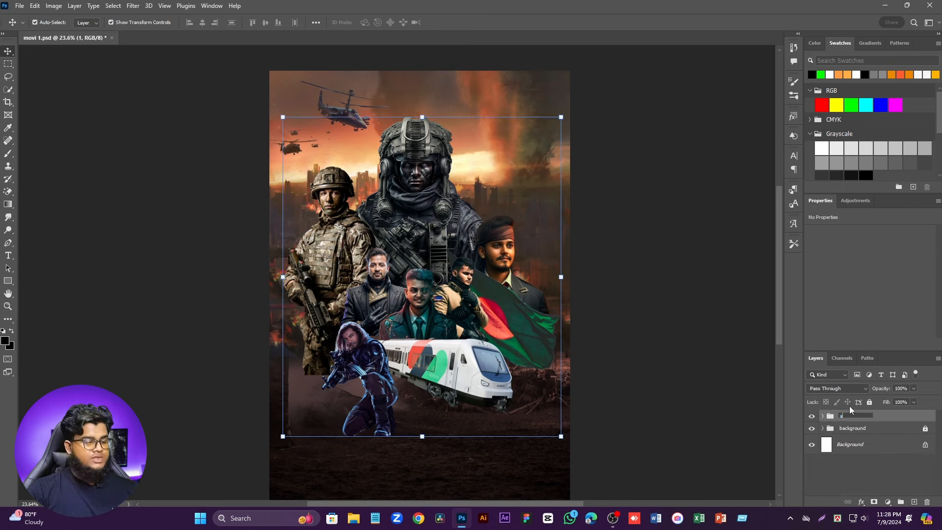
text(av)
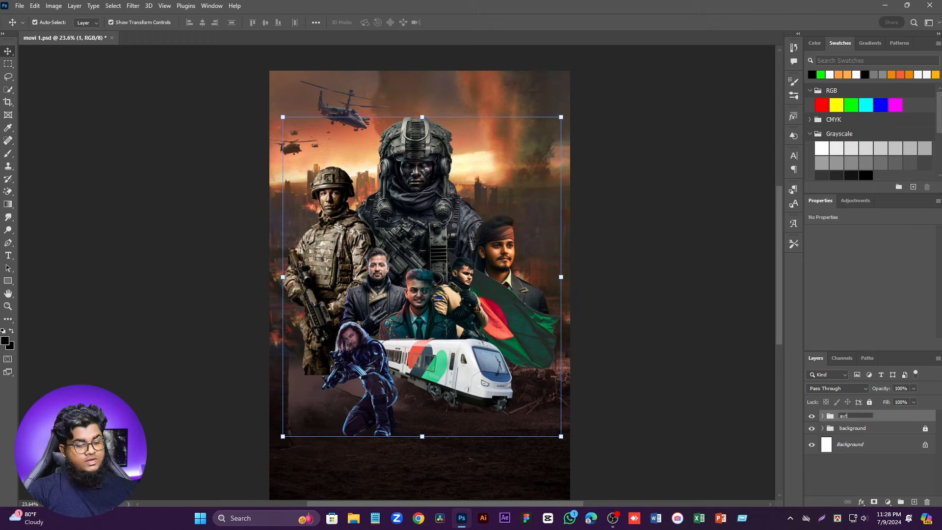
text(t)
key(Return)
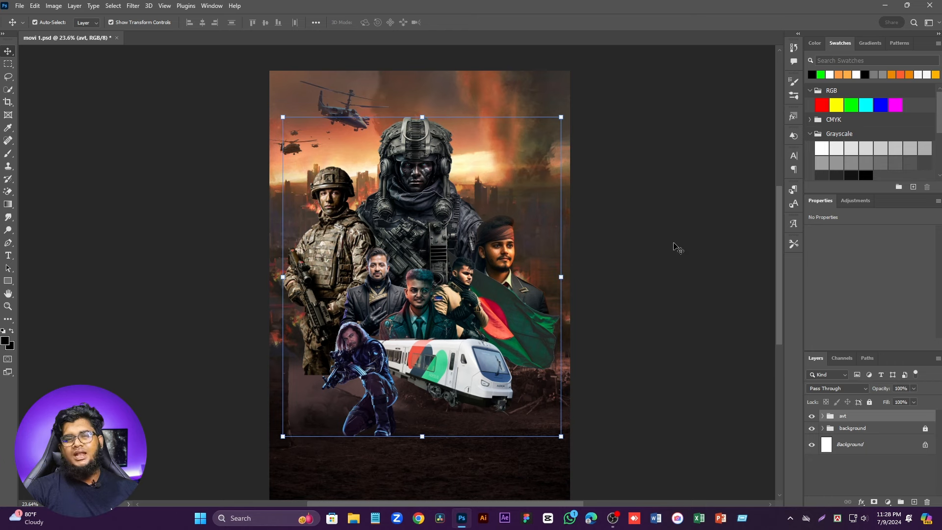
Step: Unlock and expand the background group and select Layer 1 inside it
click(925, 429)
click(822, 428)
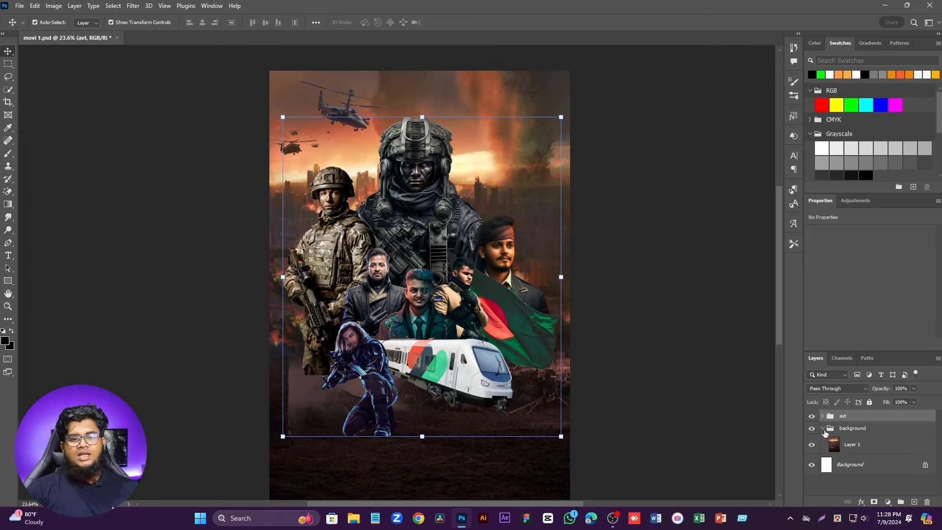
click(868, 446)
scroll(465, 142, up, 3)
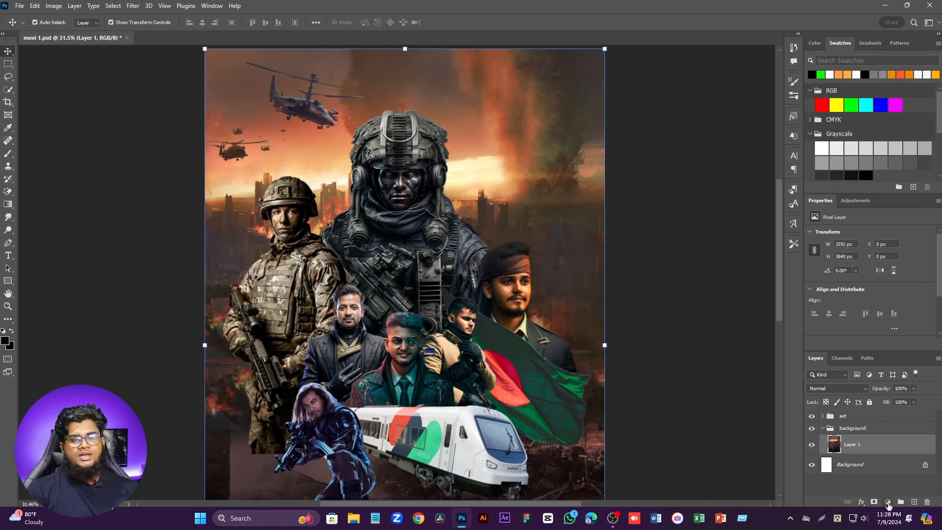
Step: Add an orange (#ec8a00) Solid Color fill layer above Layer 1 in the background group
click(888, 502)
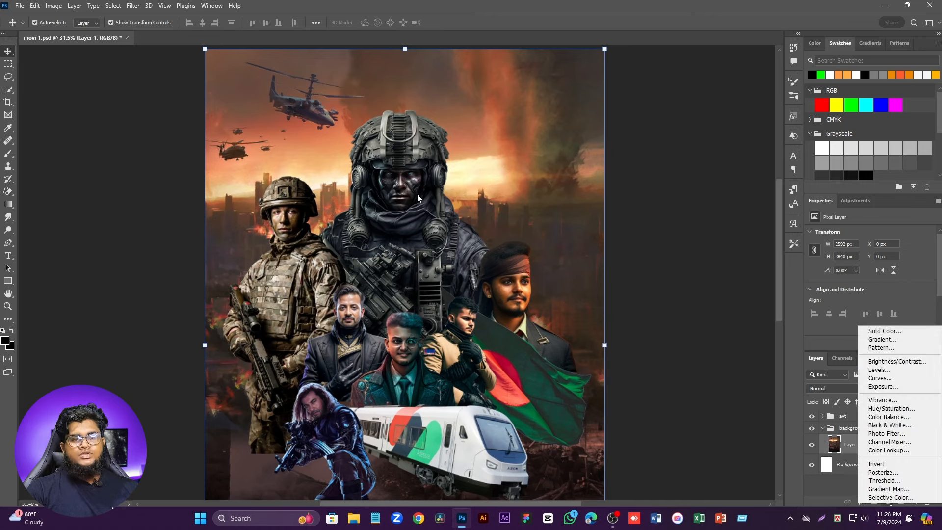
click(900, 336)
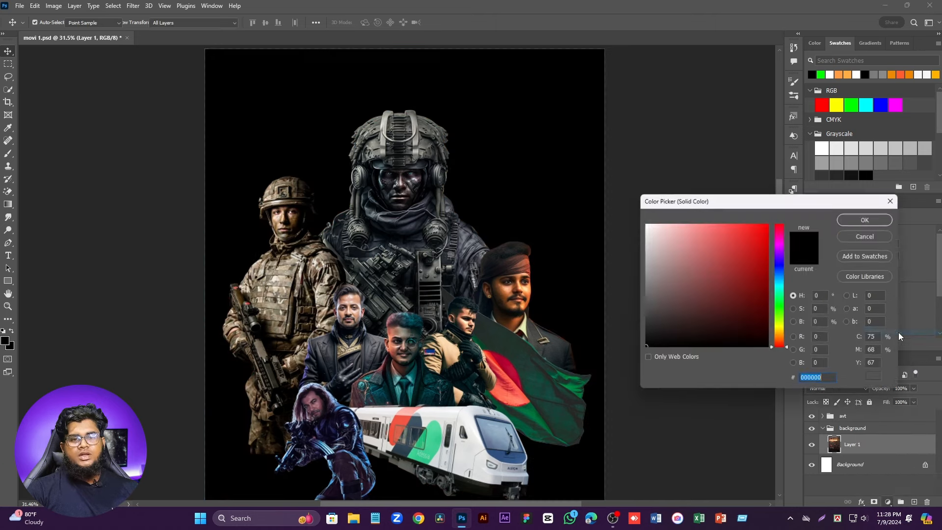
click(840, 73)
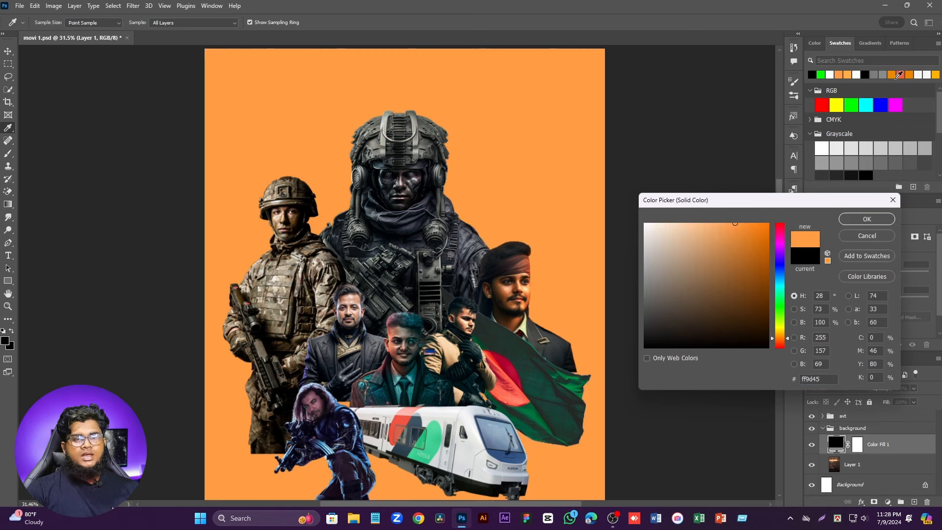
click(892, 73)
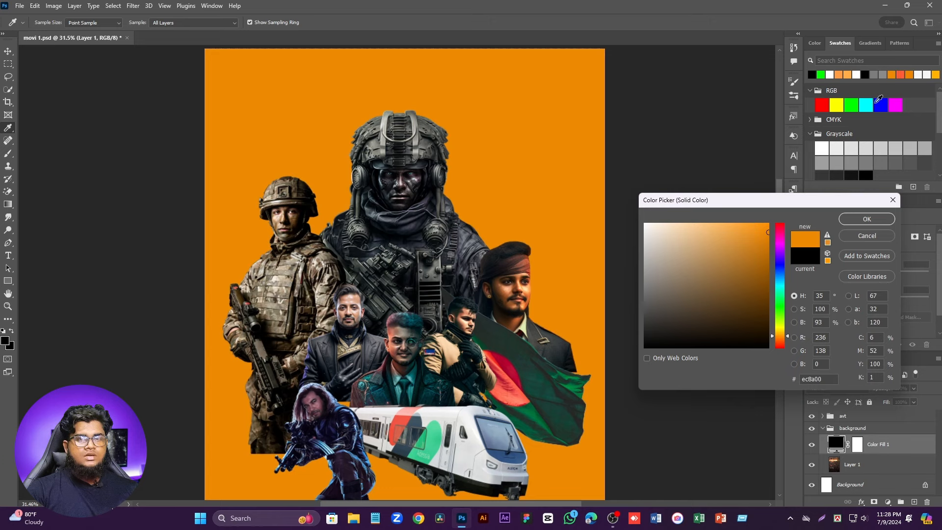
click(864, 219)
Step: Set the orange fill layer's blend mode to Overlay and its opacity to 56%
click(856, 444)
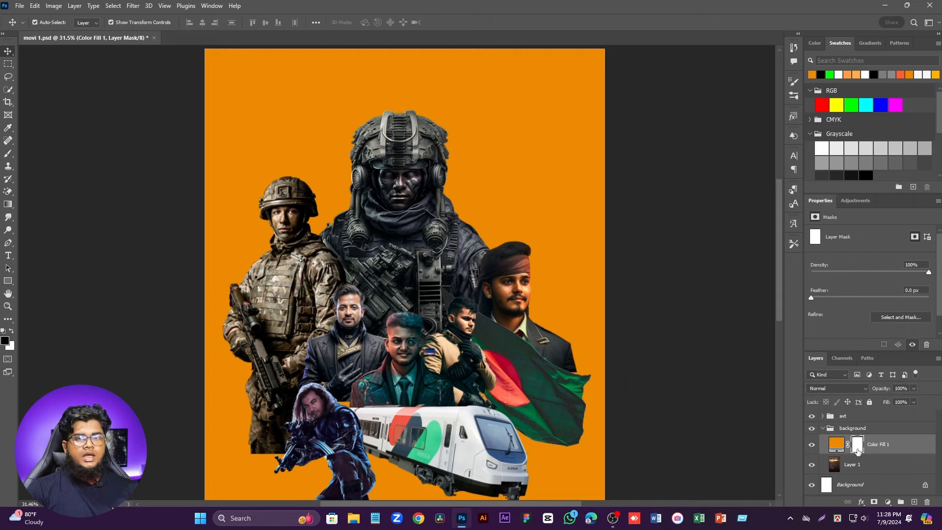
click(837, 388)
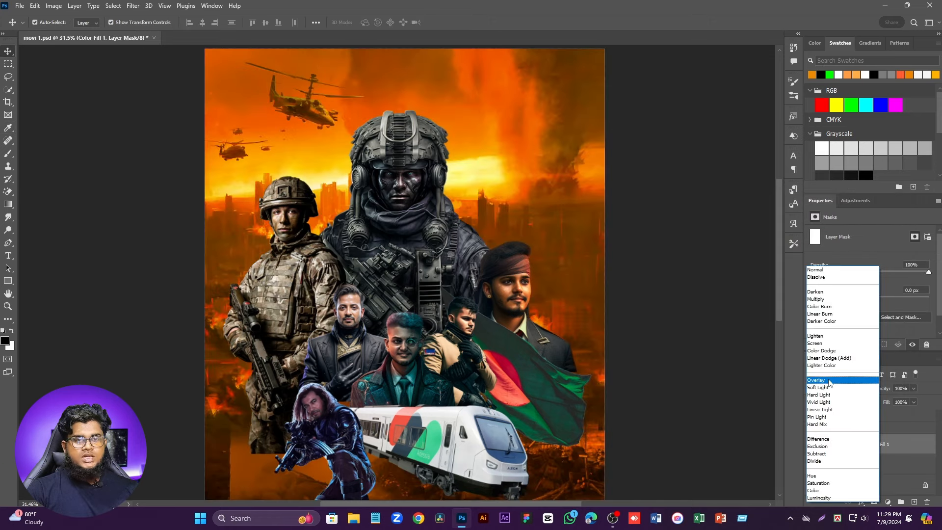
click(829, 381)
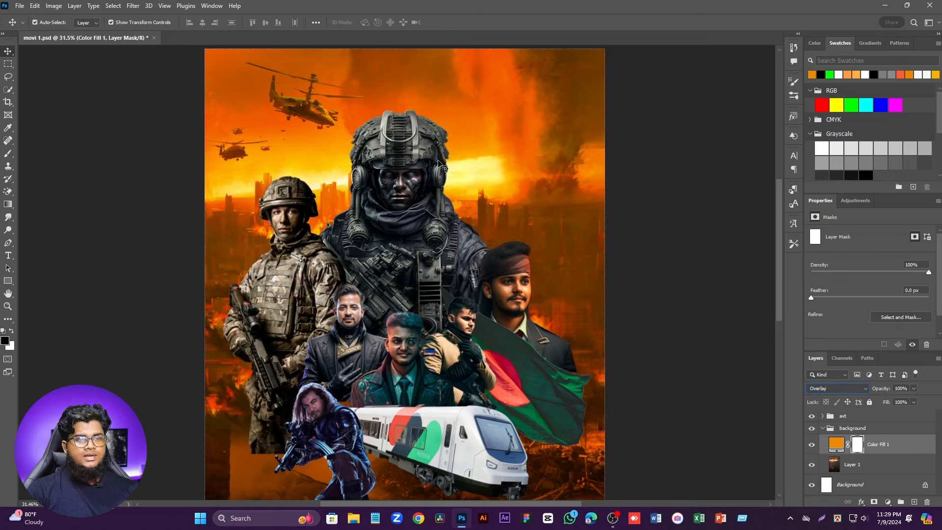
click(617, 258)
scroll(601, 236, down, 3)
scroll(399, 128, up, 4)
scroll(491, 152, down, 5)
scroll(495, 169, up, 5)
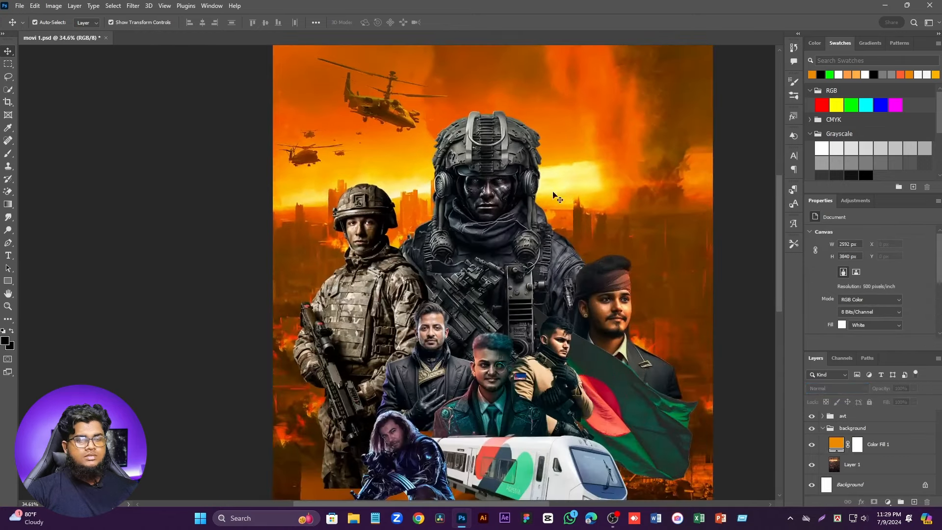
click(876, 444)
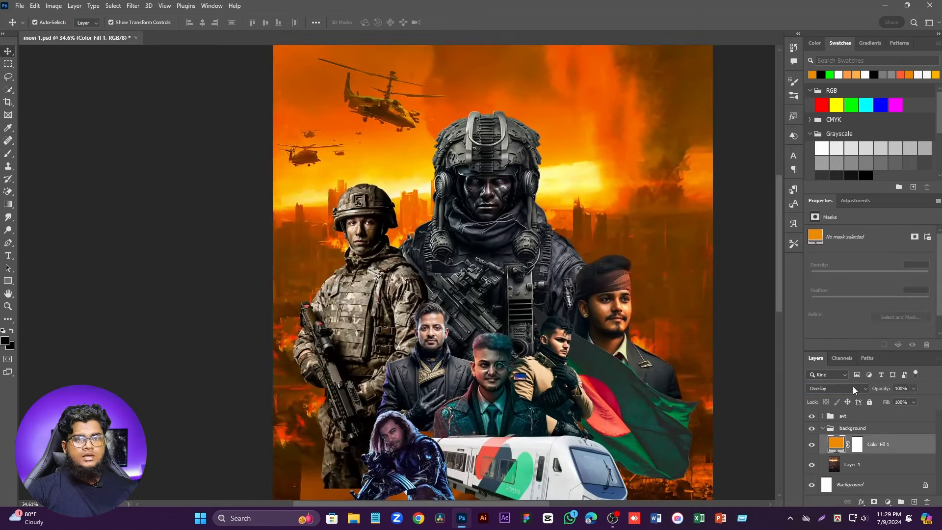
drag(886, 389, 878, 390)
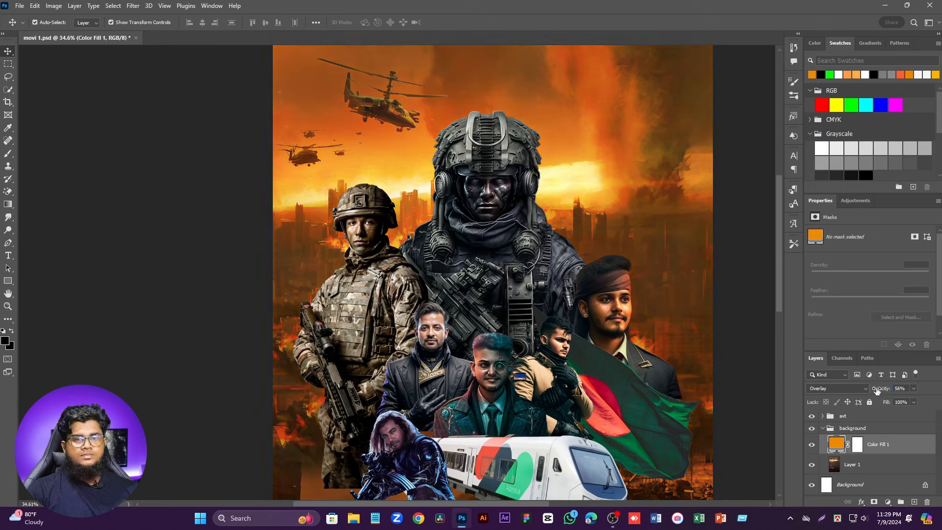
Step: Collapse and lock the background group, and expand the avt group
click(862, 427)
click(869, 402)
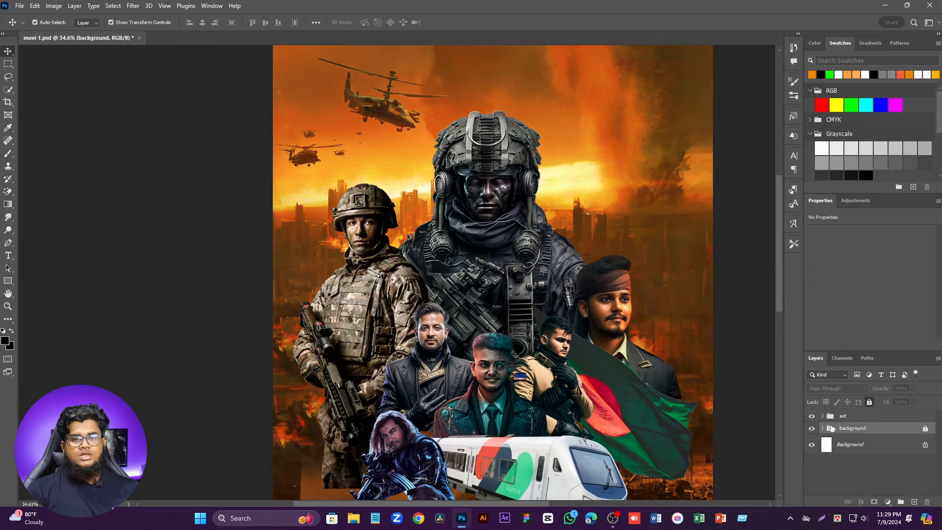
click(823, 416)
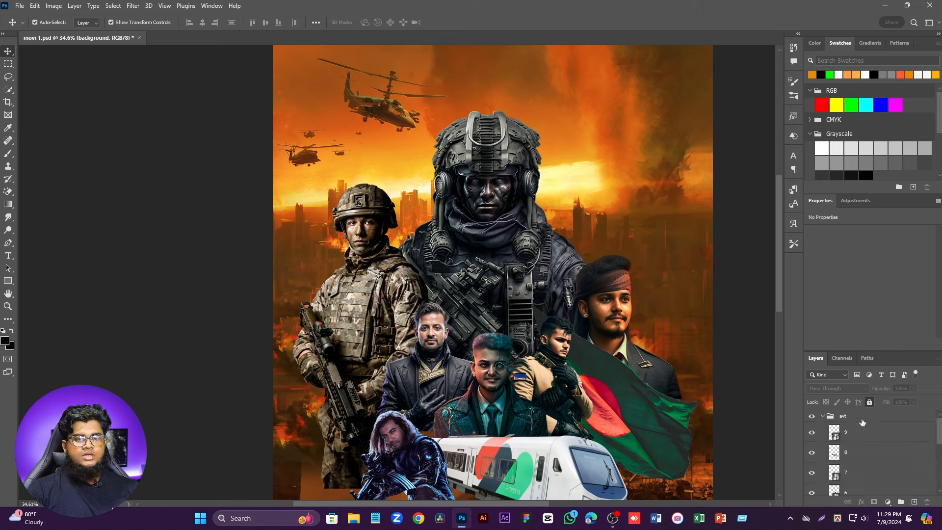
Step: Hide layers 9 through 2 in the avt group, leaving only layer 1, the large central soldier, visible
click(812, 432)
click(811, 452)
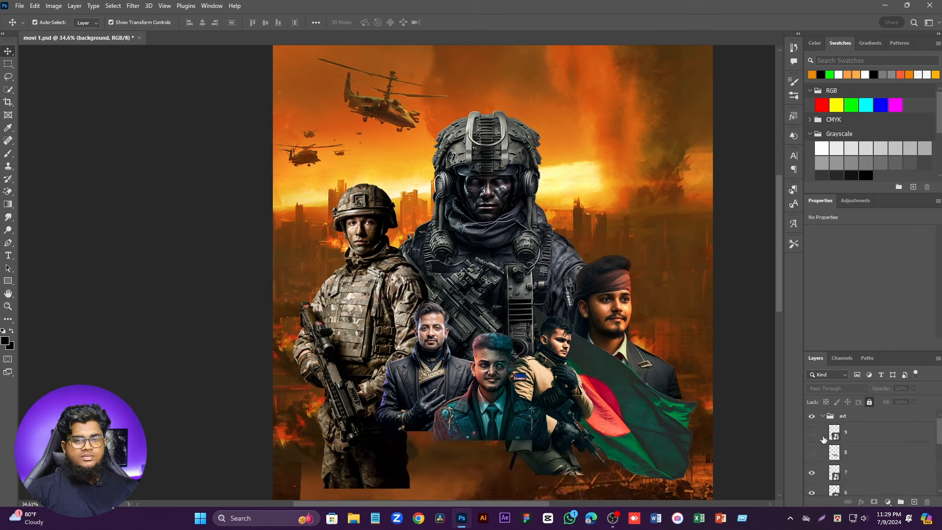
scroll(822, 440, down, 1)
click(812, 466)
click(811, 481)
scroll(823, 436, down, 1)
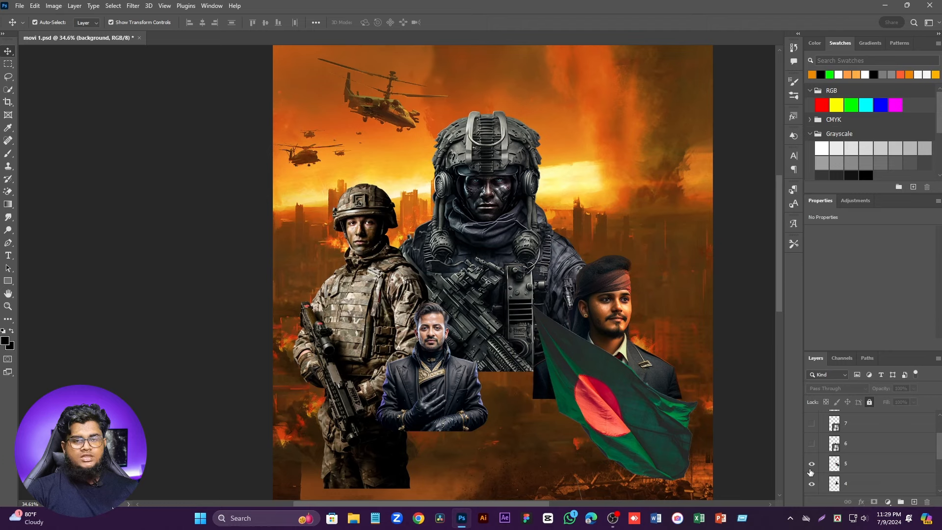
click(811, 483)
scroll(812, 483, down, 1)
click(812, 468)
scroll(812, 470, down, 1)
click(812, 467)
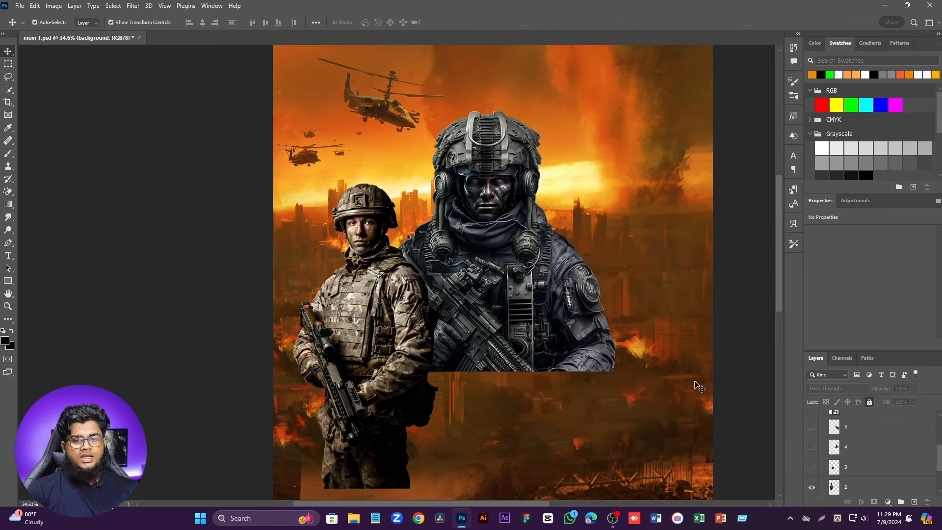
scroll(814, 476, down, 1)
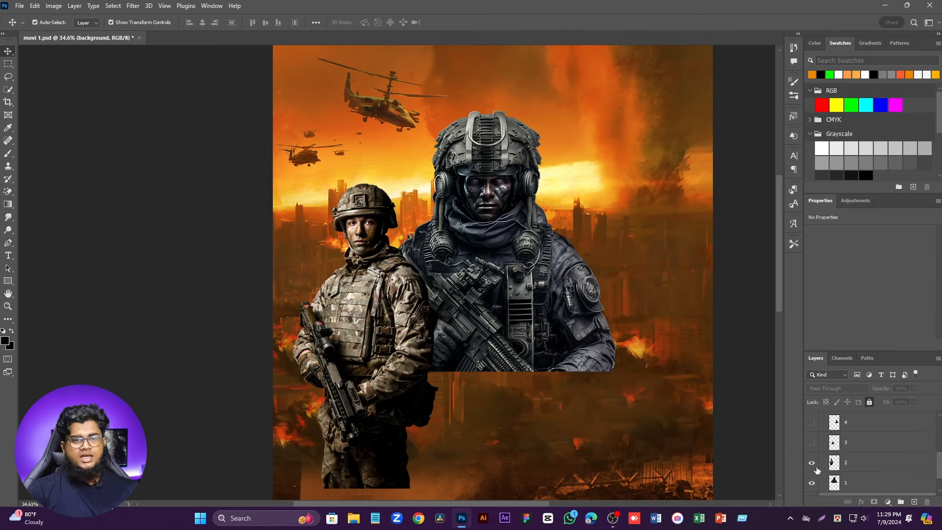
click(811, 462)
Step: Apply a Brightness/Contrast adjustment to the central soldier on layer 1 with brightness 14 and contrast 35
scroll(478, 221, up, 2)
click(487, 205)
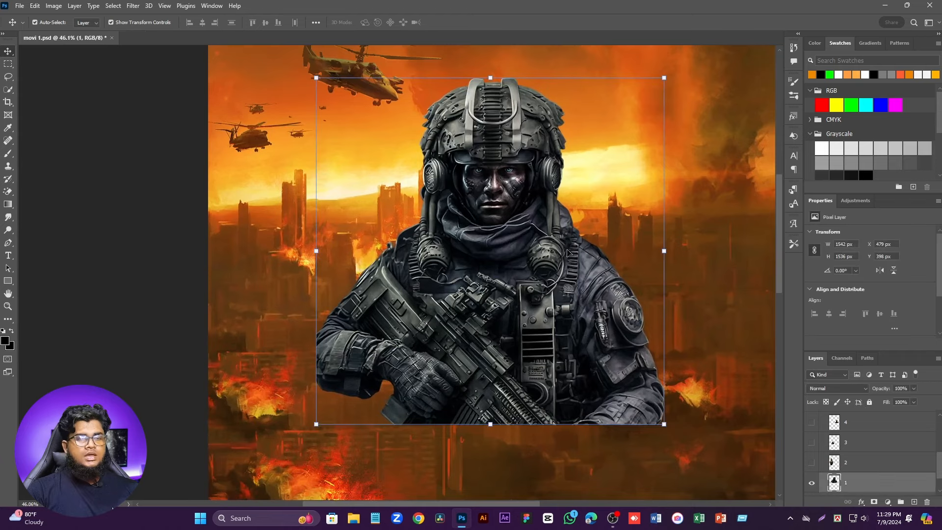
scroll(566, 245, up, 3)
scroll(370, 238, down, 3)
scroll(454, 140, up, 1)
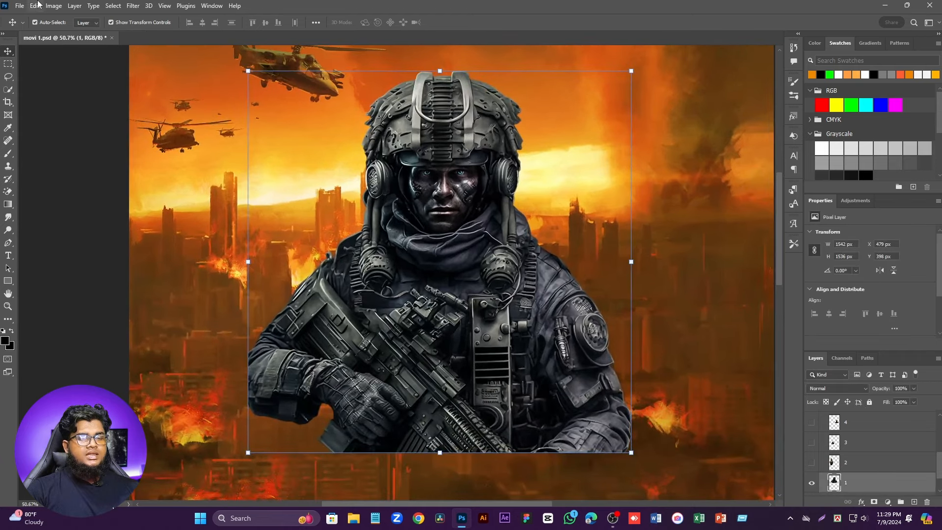
click(54, 6)
mouse_move(59, 33)
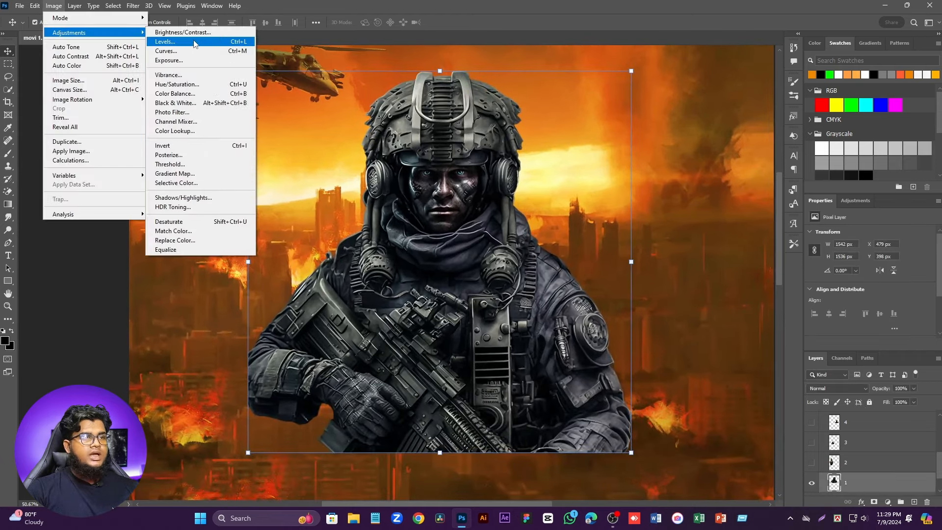
click(194, 33)
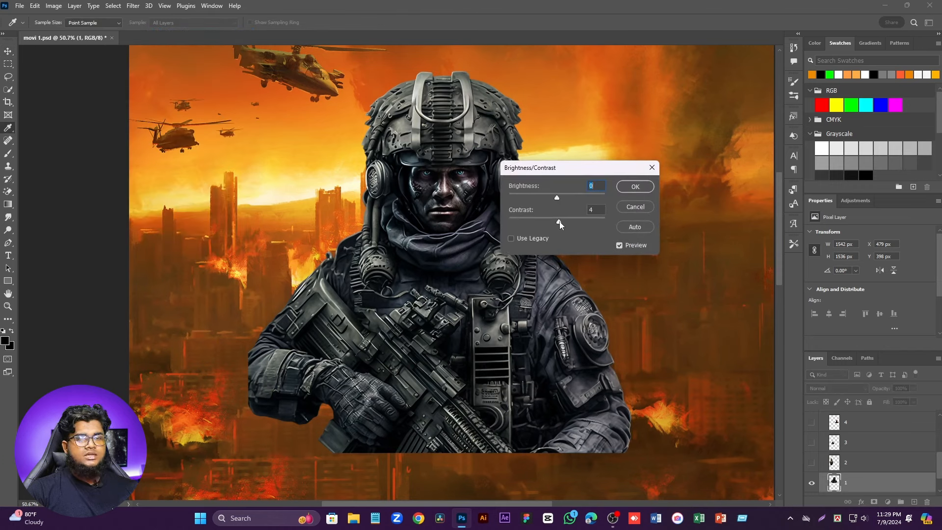
drag(558, 222, 561, 196)
click(636, 187)
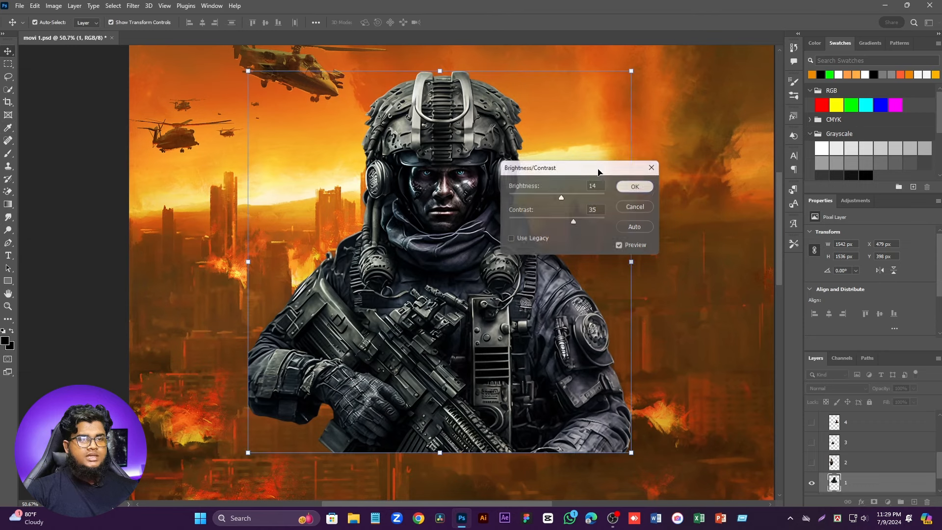
Step: Apply a Photo Filter to the central soldier using Warming Filter (85) at 50% density
click(55, 6)
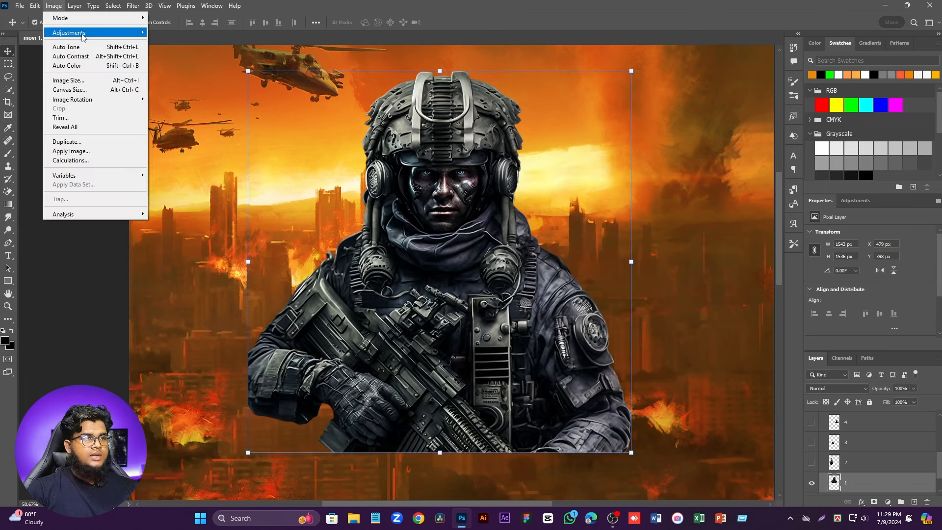
mouse_move(83, 34)
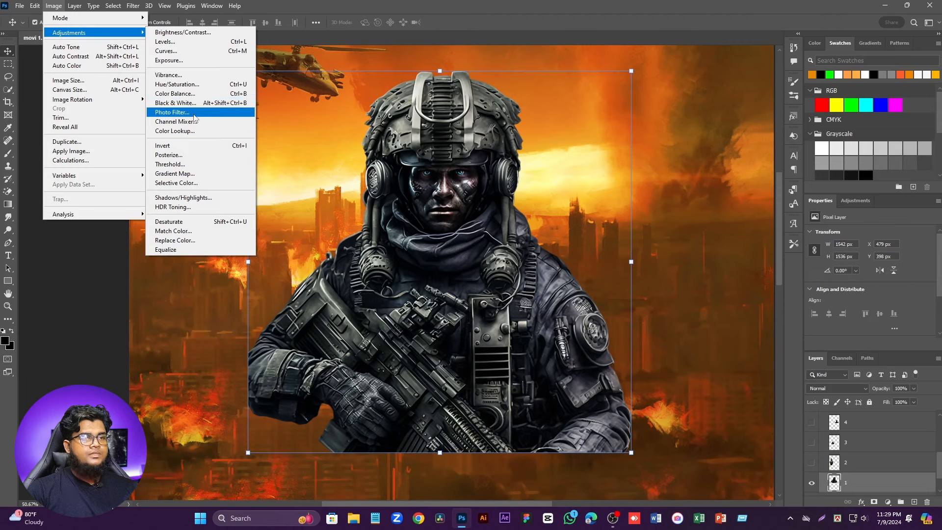
click(171, 112)
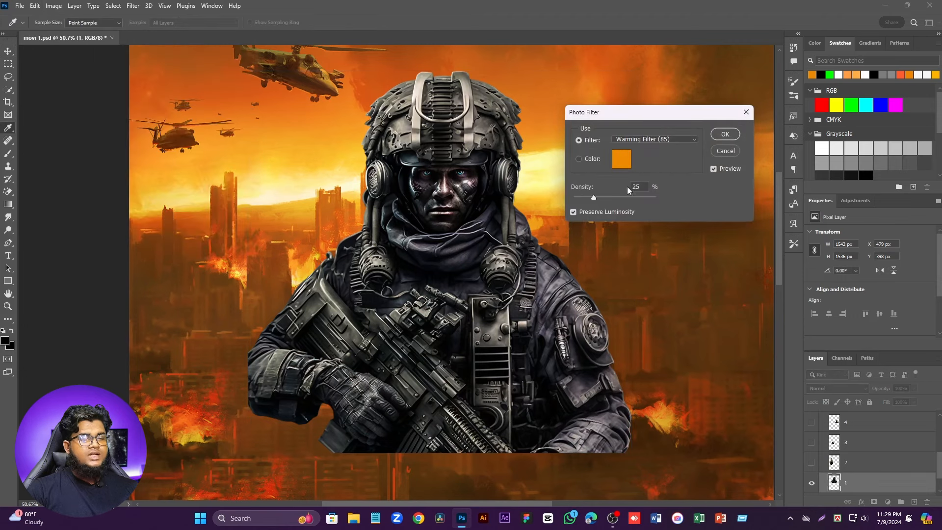
drag(591, 197, 600, 197)
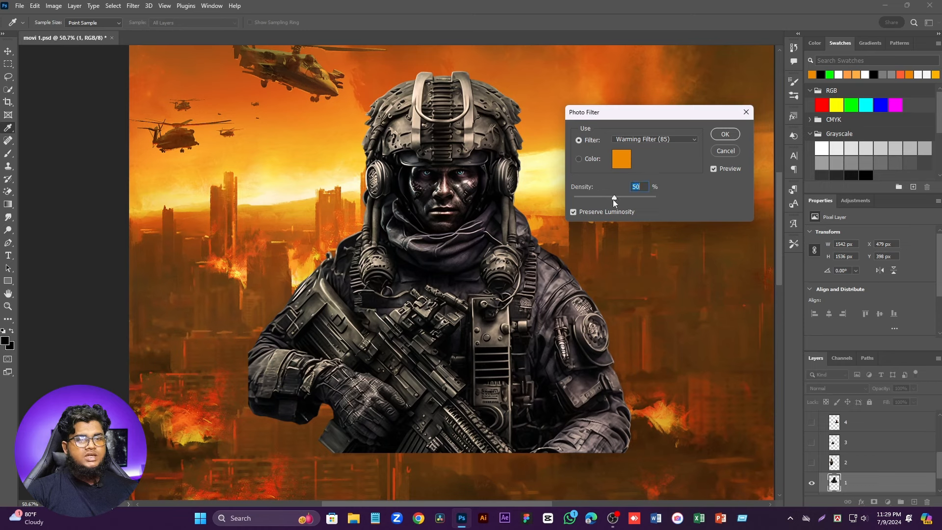
click(725, 135)
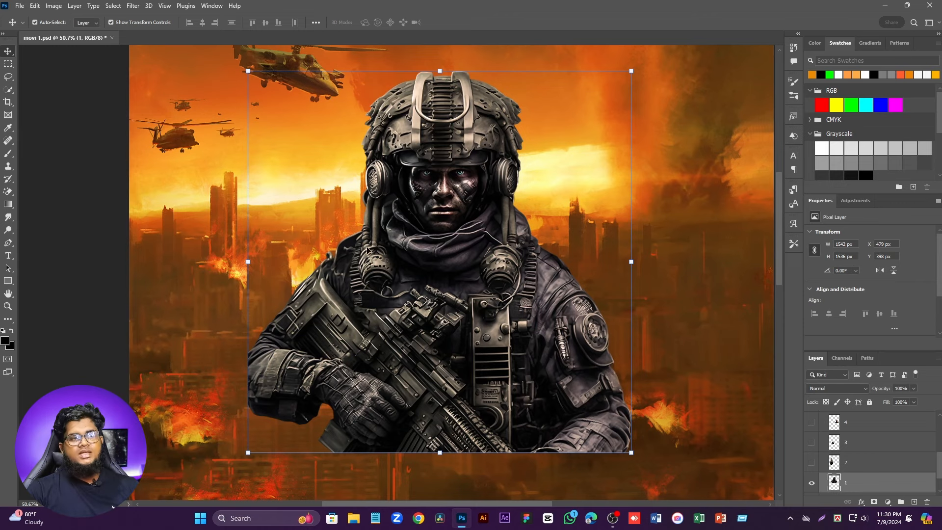
scroll(527, 155, up, 2)
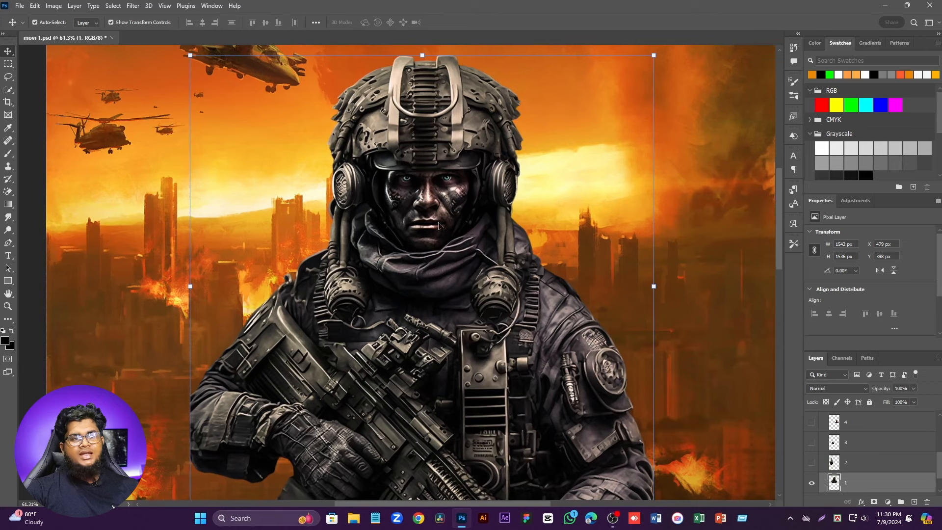
scroll(438, 226, down, 2)
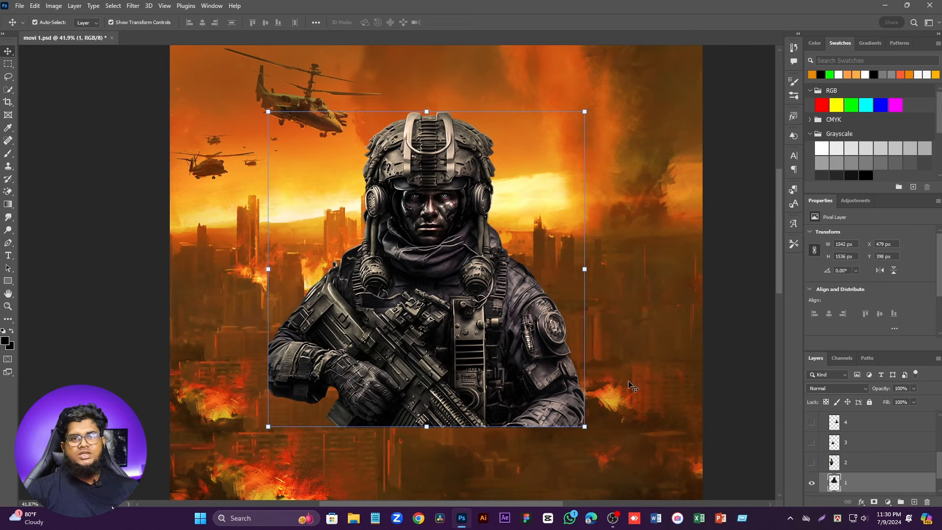
click(714, 408)
scroll(432, 150, up, 2)
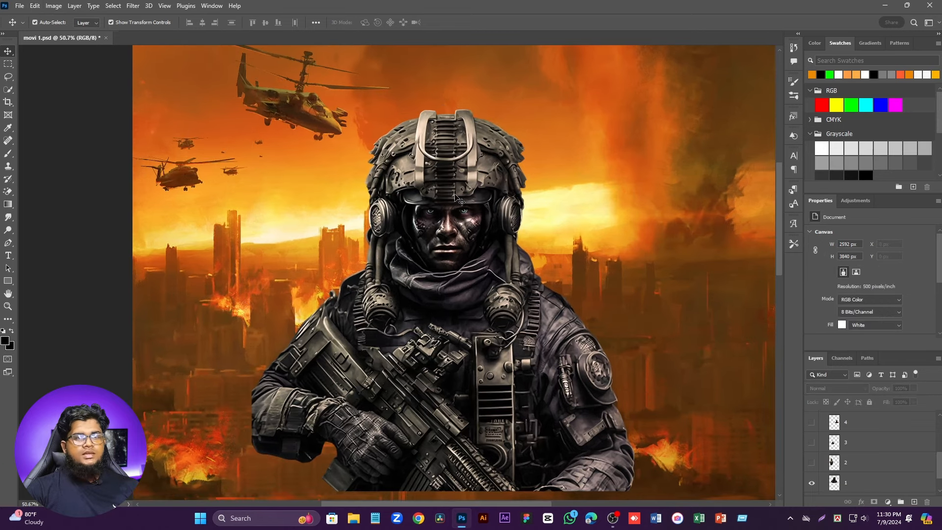
scroll(335, 202, down, 1)
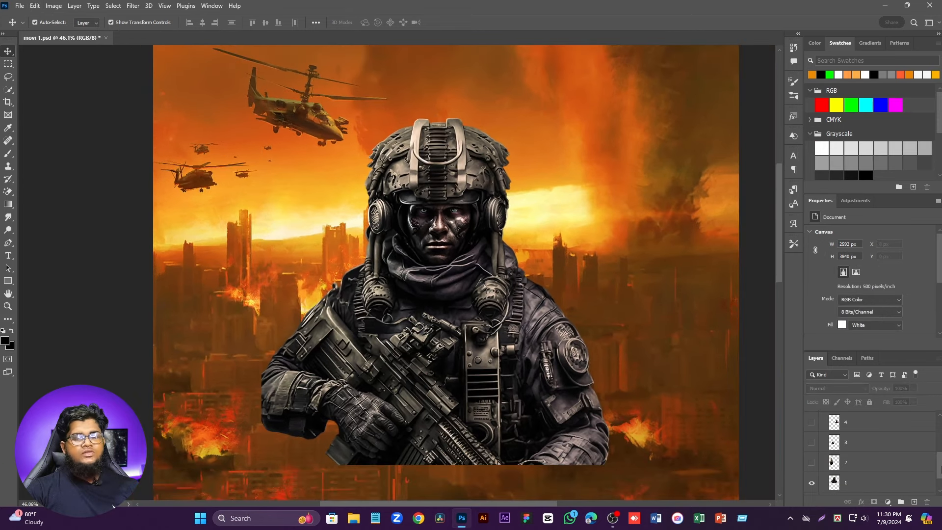
Step: Add a light orange (#ffae45) Solid Color fill layer above the central soldier on layer 1
click(876, 490)
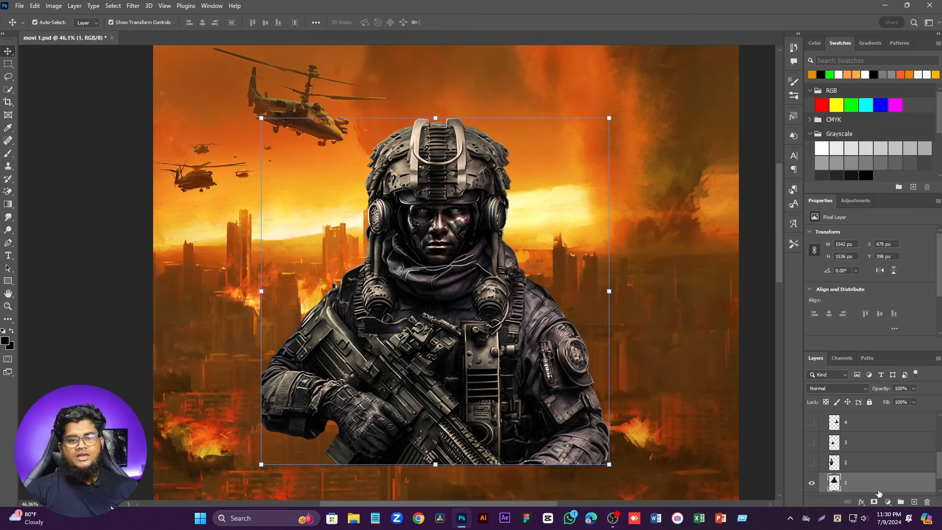
scroll(496, 212, up, 1)
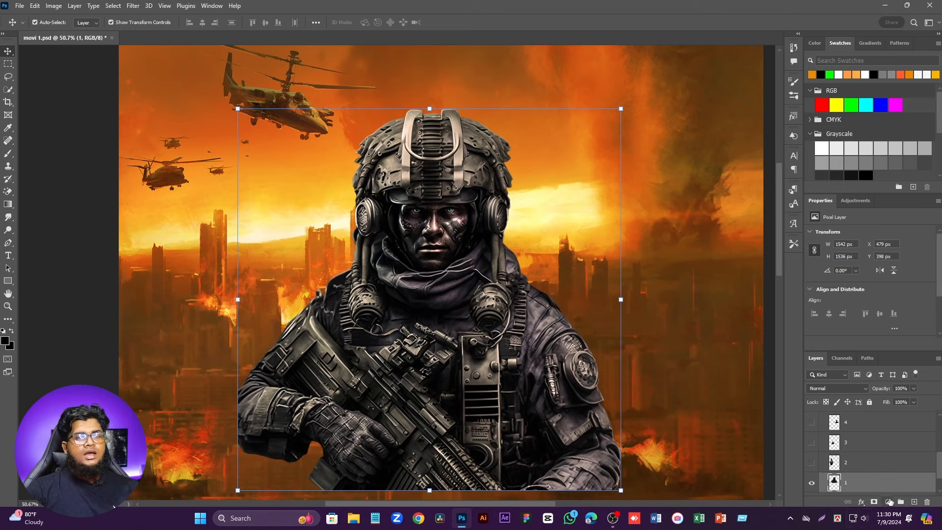
click(888, 502)
click(899, 335)
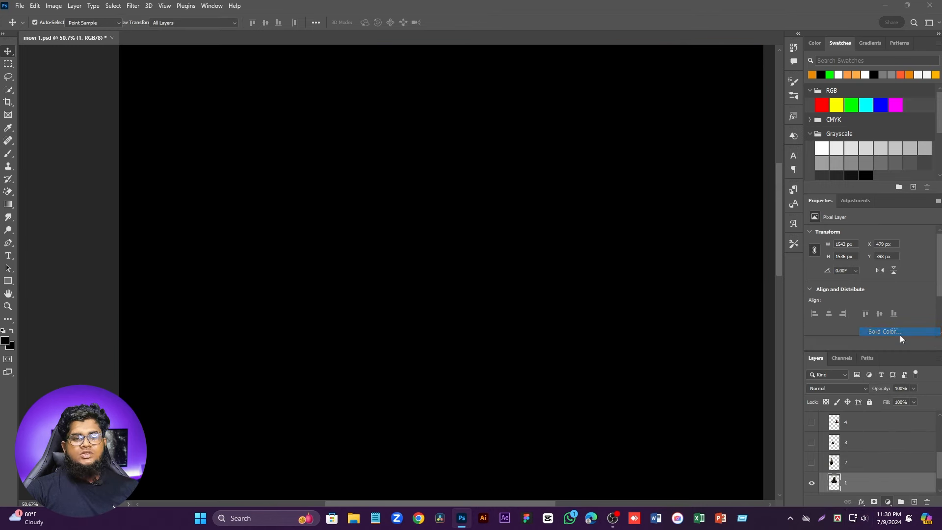
click(812, 74)
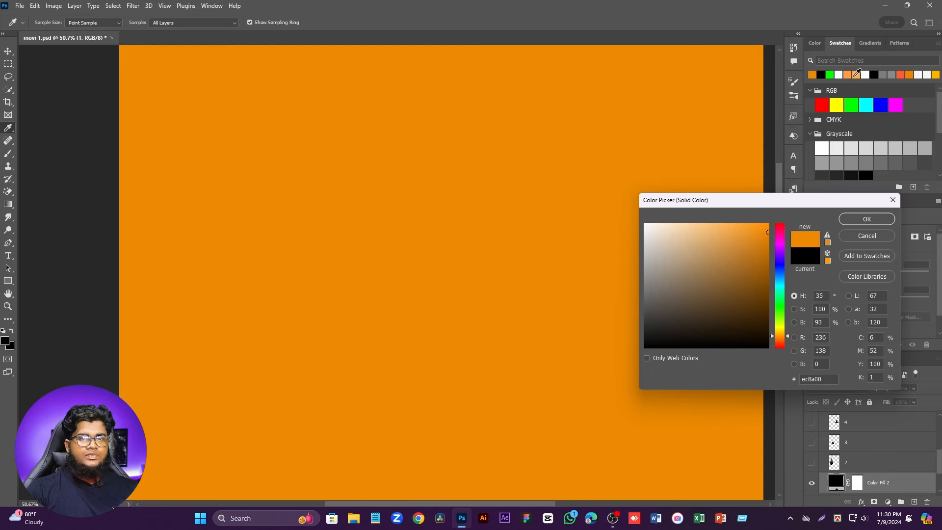
click(853, 75)
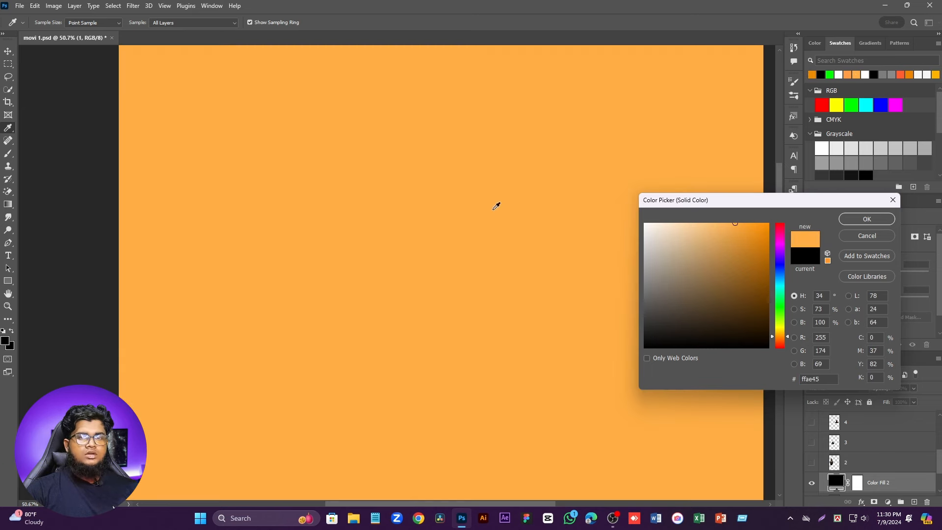
click(858, 217)
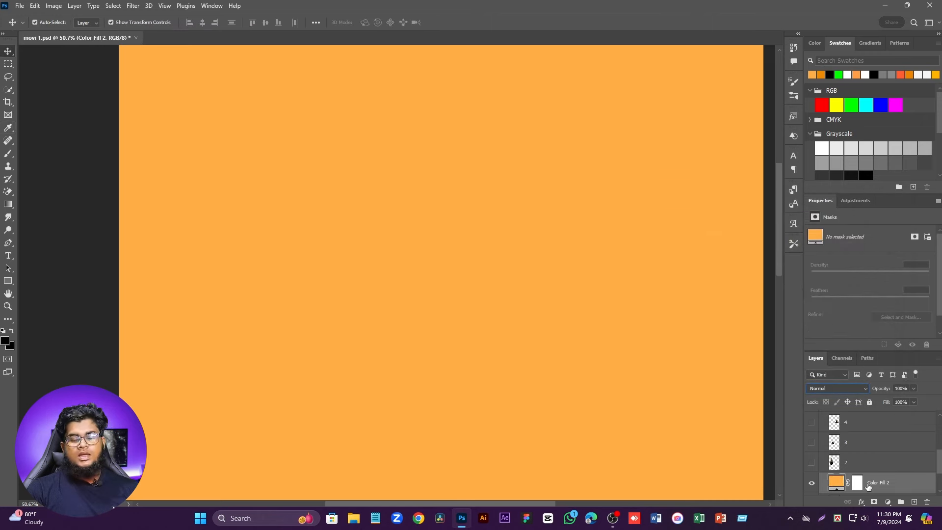
Step: Clip the light orange fill layer to the central soldier and set its blend mode to Soft Light
right_click(874, 488)
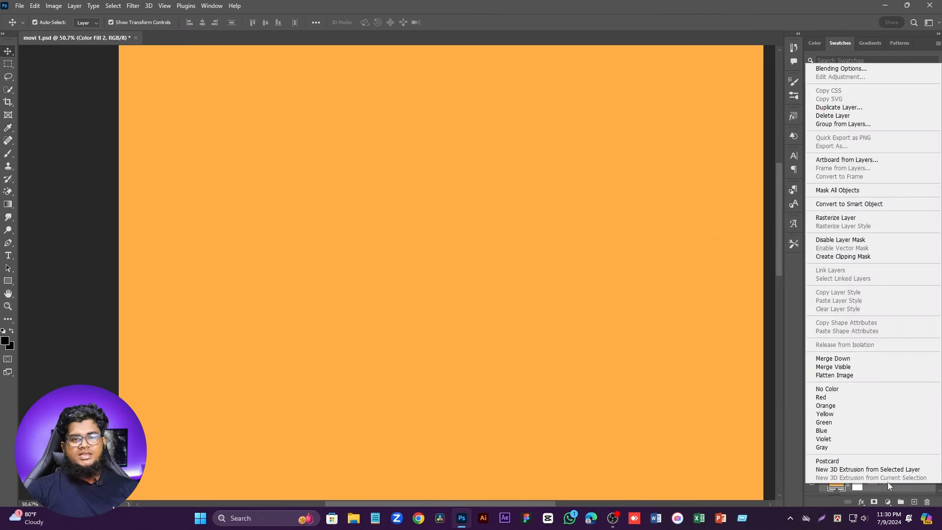
click(847, 257)
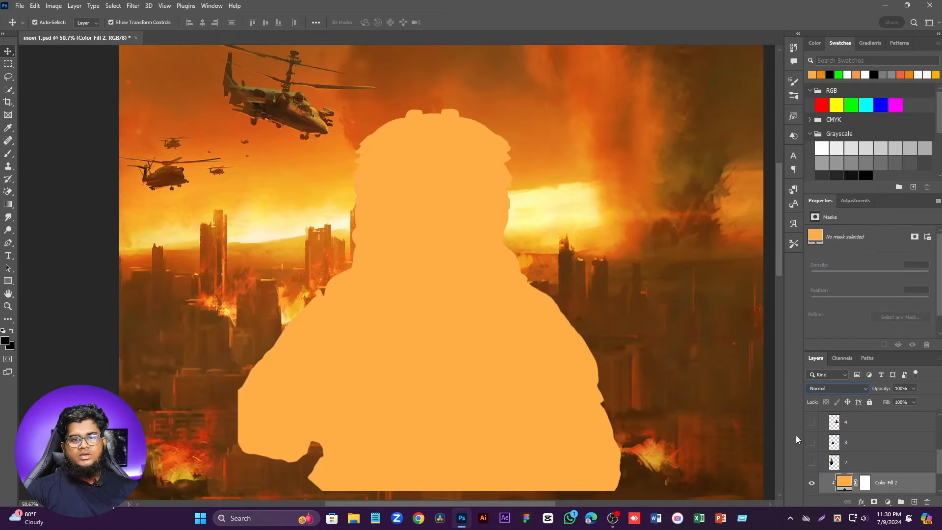
click(813, 389)
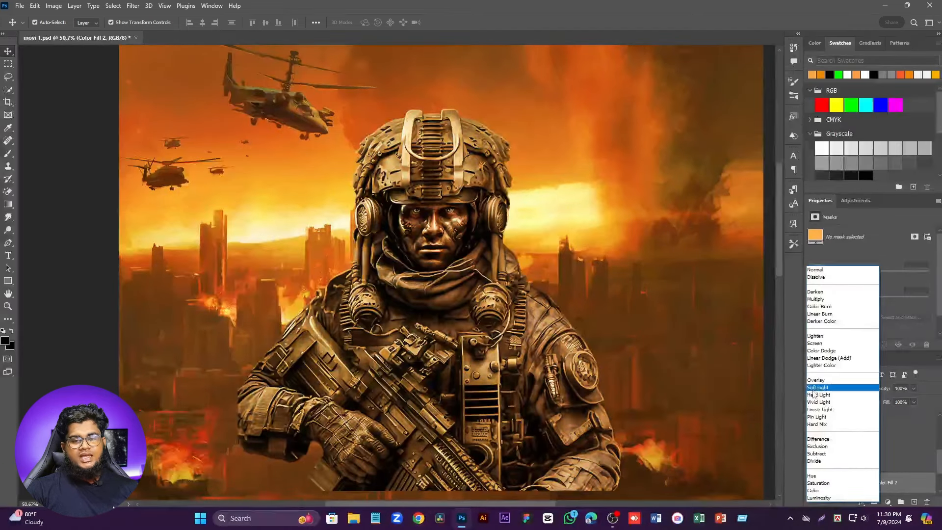
click(813, 390)
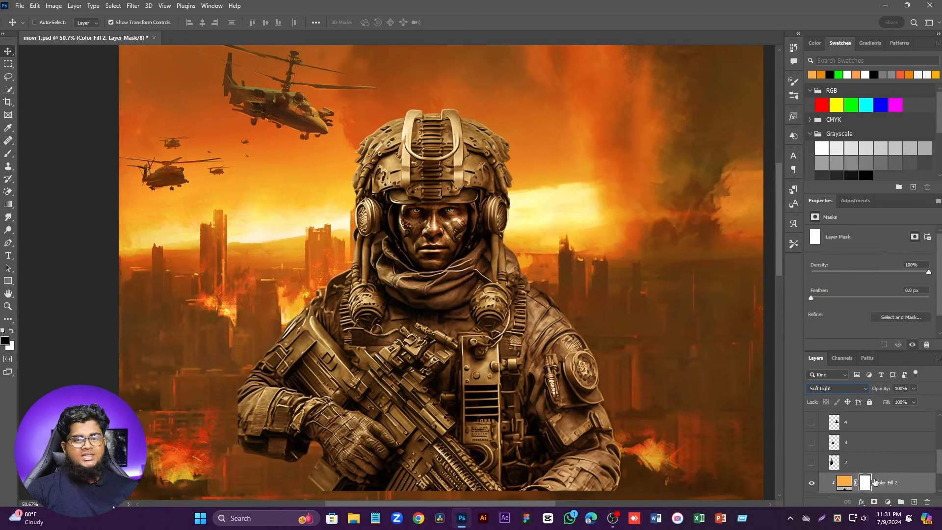
Step: Invert the fill layer's mask to black and ready a soft round brush with 0% hardness and white as the foreground color
key(ctrl+i)
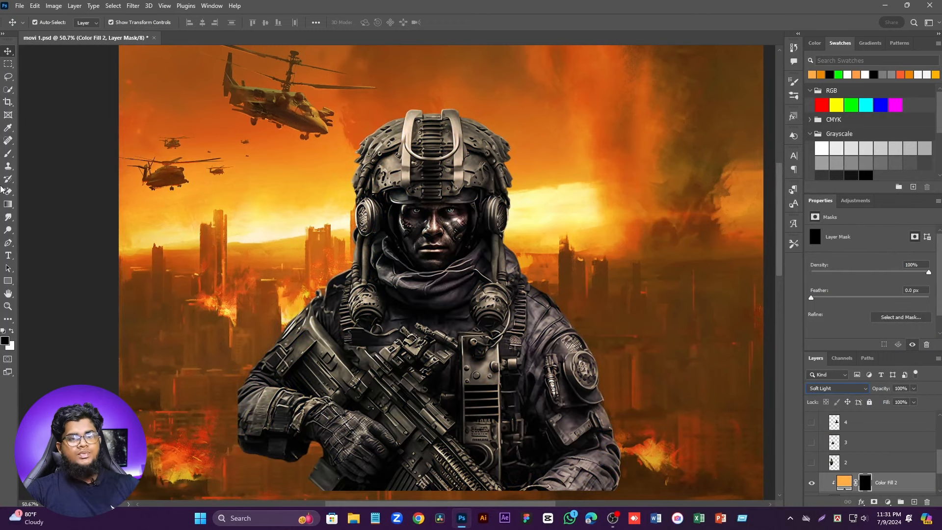
click(9, 155)
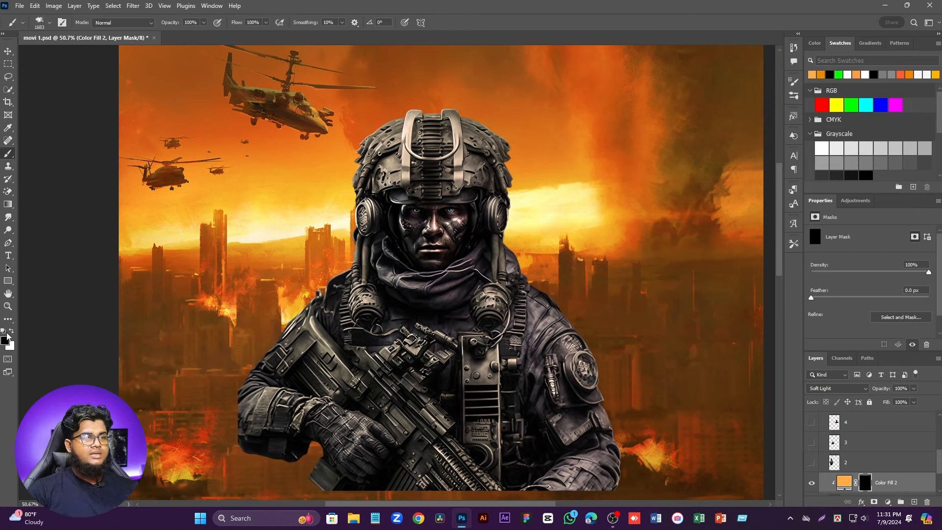
click(12, 332)
right_click(473, 237)
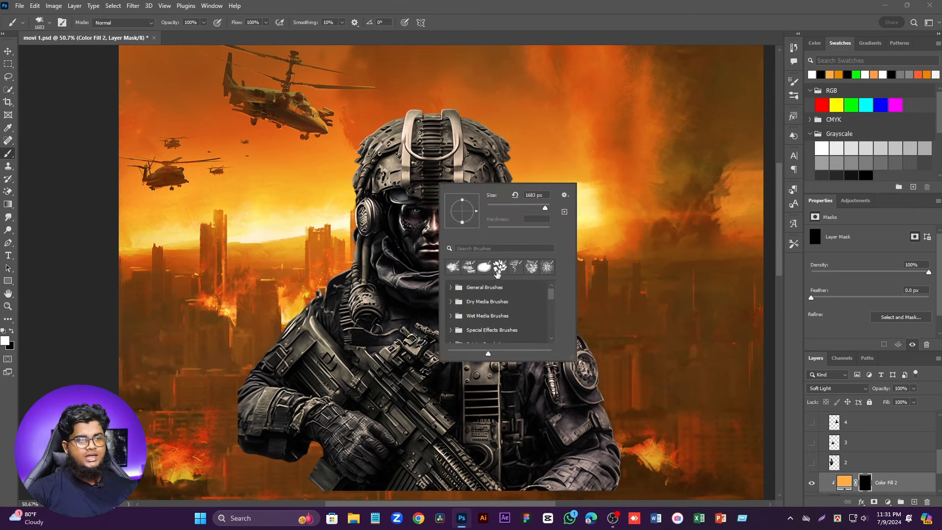
click(793, 96)
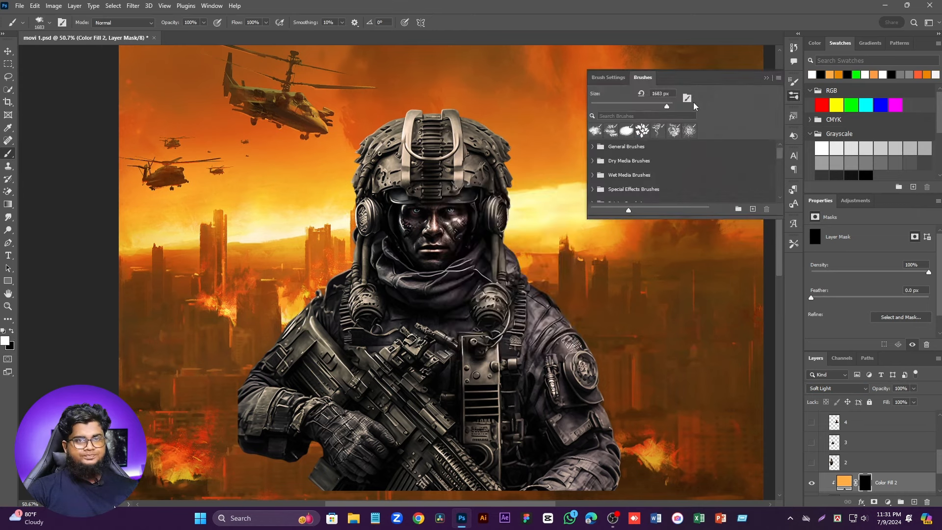
click(686, 98)
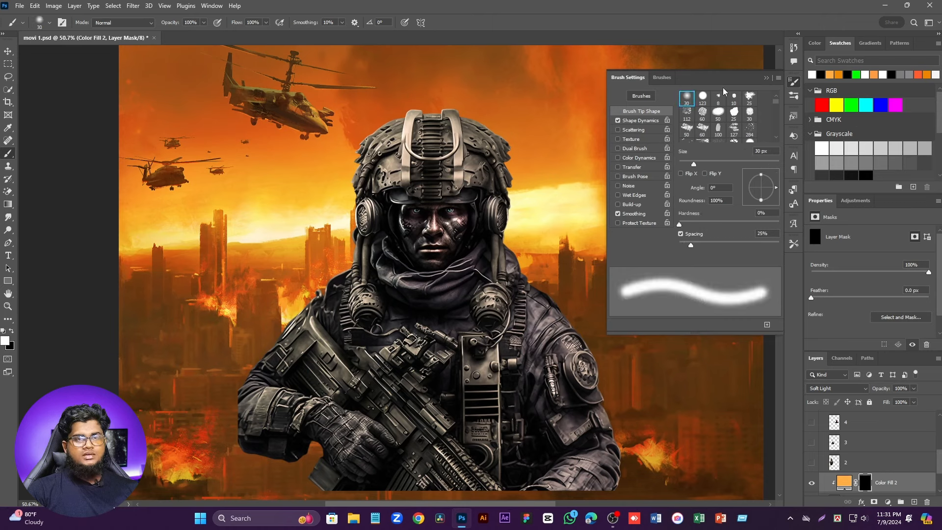
click(766, 78)
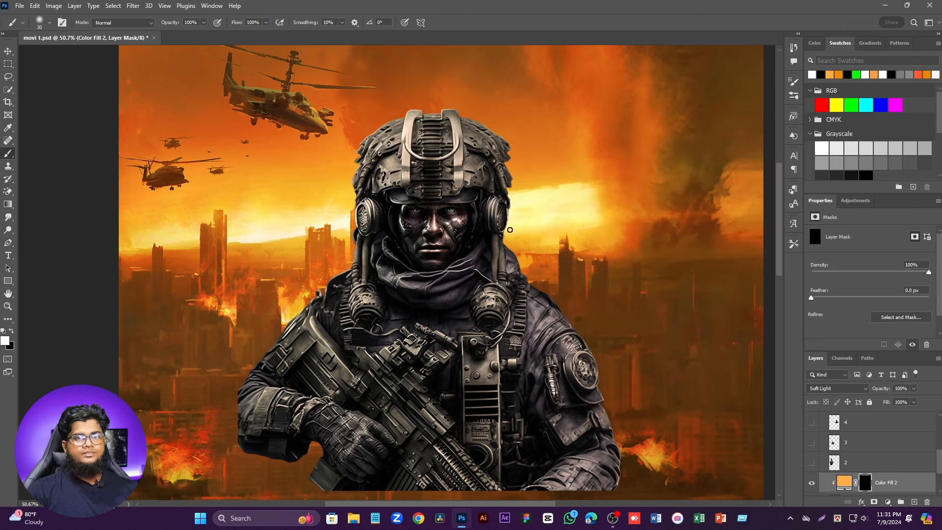
Step: Enlarge the brush to about 962 px and paint white on the mask along the soldier's edge facing the bright sky on the right
drag(521, 187, 637, 200)
drag(628, 272, 631, 155)
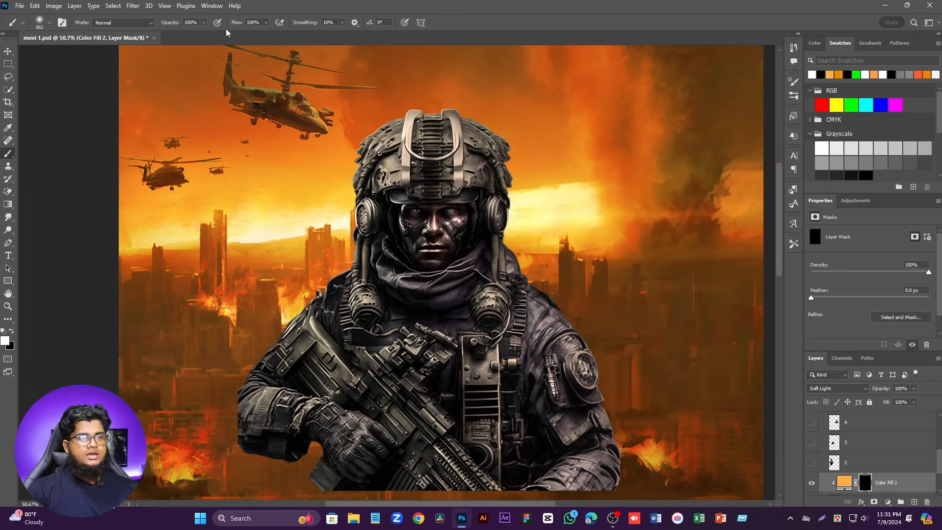
click(617, 223)
scroll(466, 279, down, 3)
scroll(574, 257, up, 3)
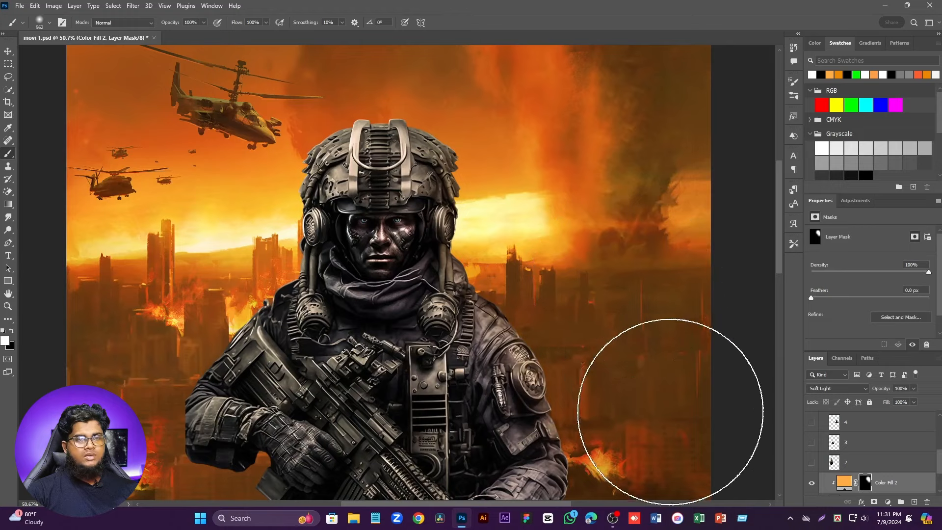
scroll(471, 93, up, 2)
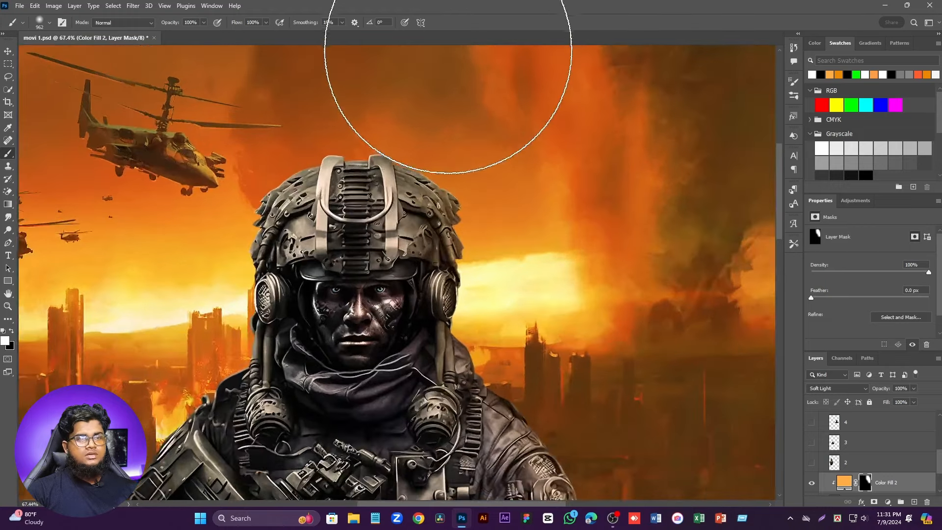
Step: Reduce the brush to about 760 px and reveal the orange light on the helmet top and the soldier's left-hand edge
key(bracketleft)
key(bracketleft)
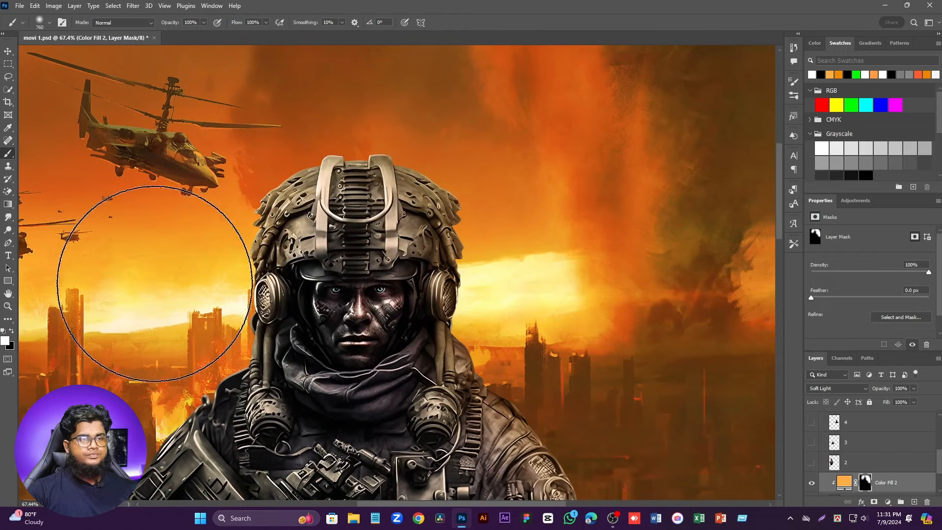
scroll(442, 263, down, 4)
scroll(206, 316, up, 4)
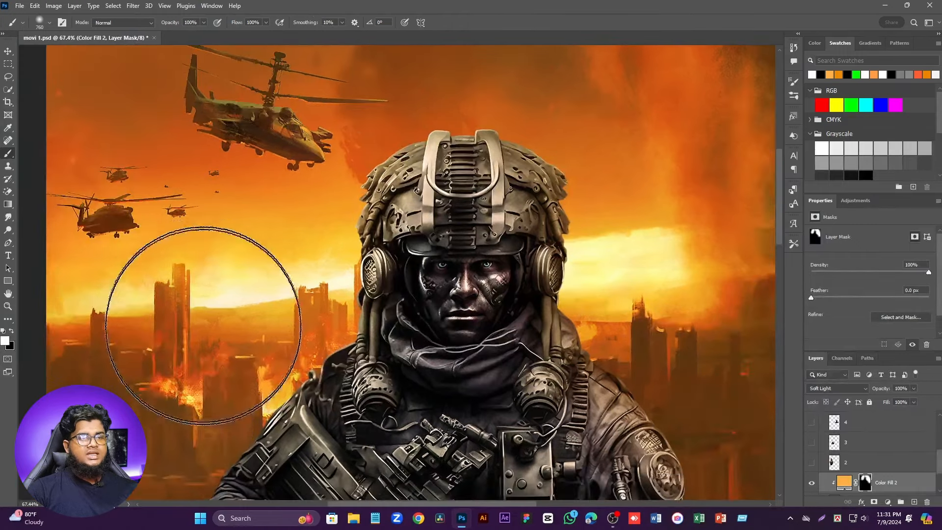
scroll(569, 186, down, 3)
scroll(301, 312, up, 2)
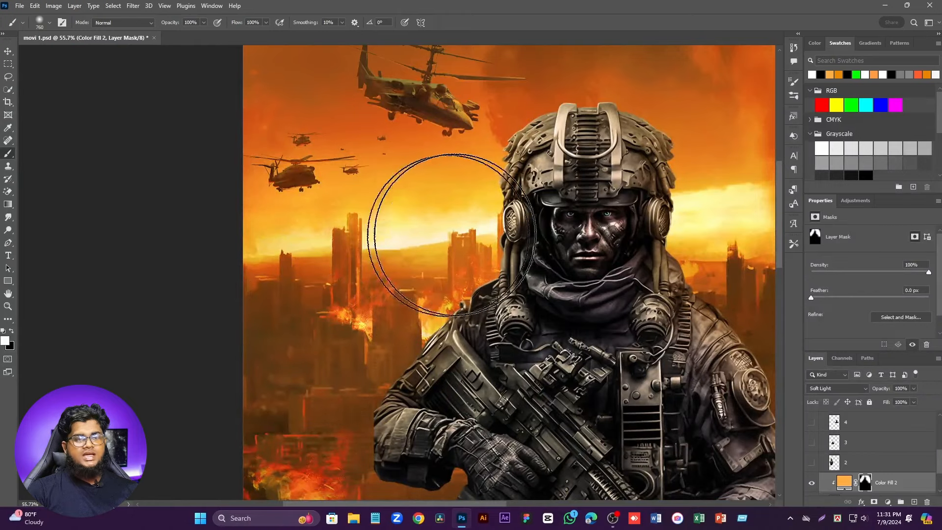
Step: Refine the orange rim light on the helmet's left edge and nearby shoulder with a brush of about 372 px
scroll(442, 231, up, 2)
drag(443, 229, 348, 234)
mouse_move(430, 273)
mouse_down()
mouse_move(466, 287)
mouse_move(440, 277)
mouse_up()
scroll(359, 246, down, 3)
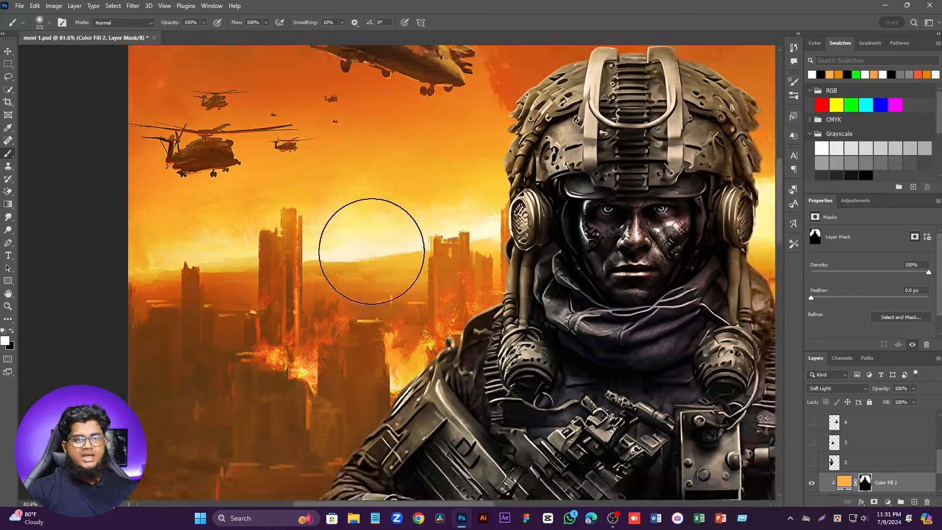
scroll(614, 88, up, 1)
scroll(505, 126, down, 1)
scroll(378, 263, up, 2)
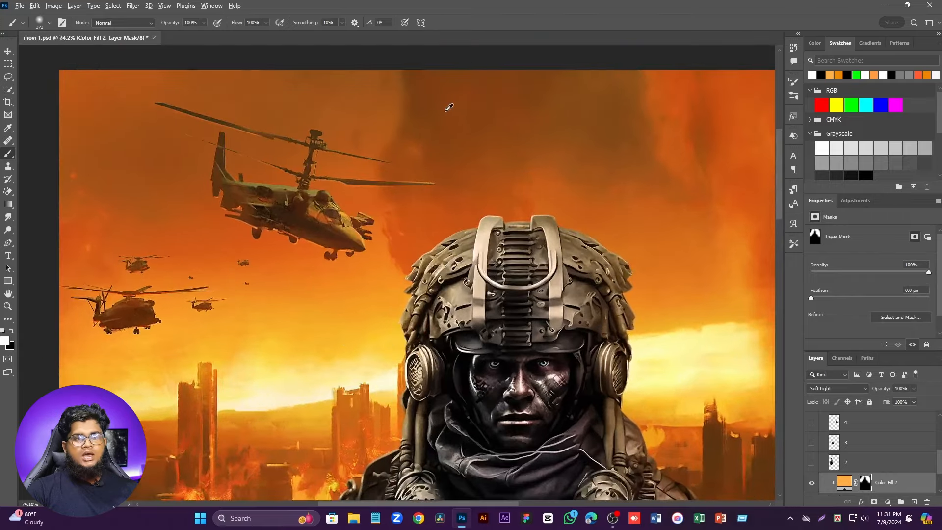
Step: Strengthen the orange light across the top of the helmet with a brush of about 615 px
drag(448, 105, 498, 124)
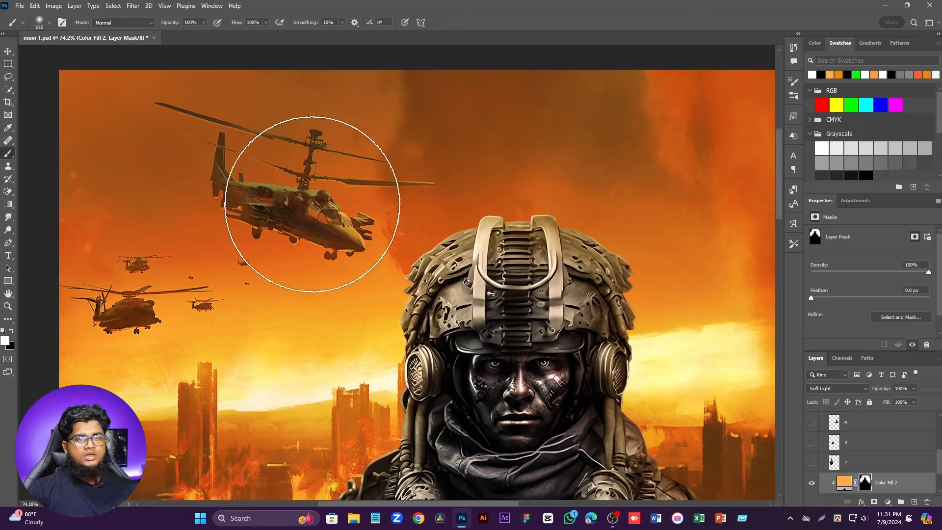
scroll(265, 185, down, 2)
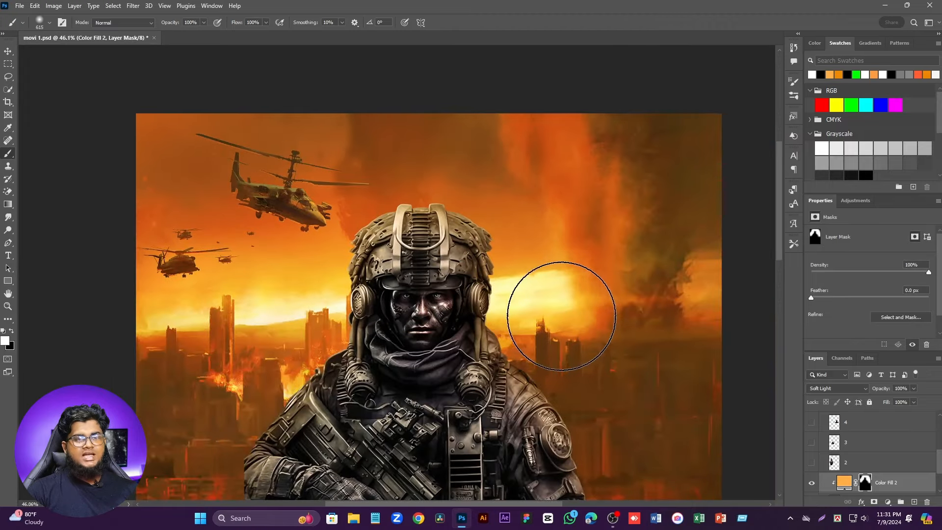
scroll(561, 316, down, 3)
scroll(515, 309, up, 3)
Step: Paint the mask over the arms and lower body with a brush of about 1129 px, lowering the flow to 21% for soft blending
drag(522, 305, 594, 342)
scroll(423, 101, down, 5)
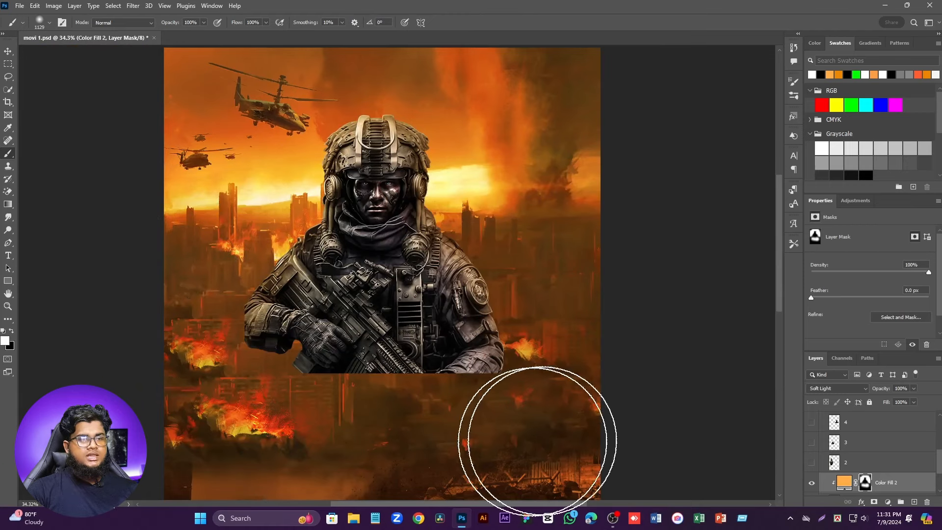
scroll(379, 84, up, 3)
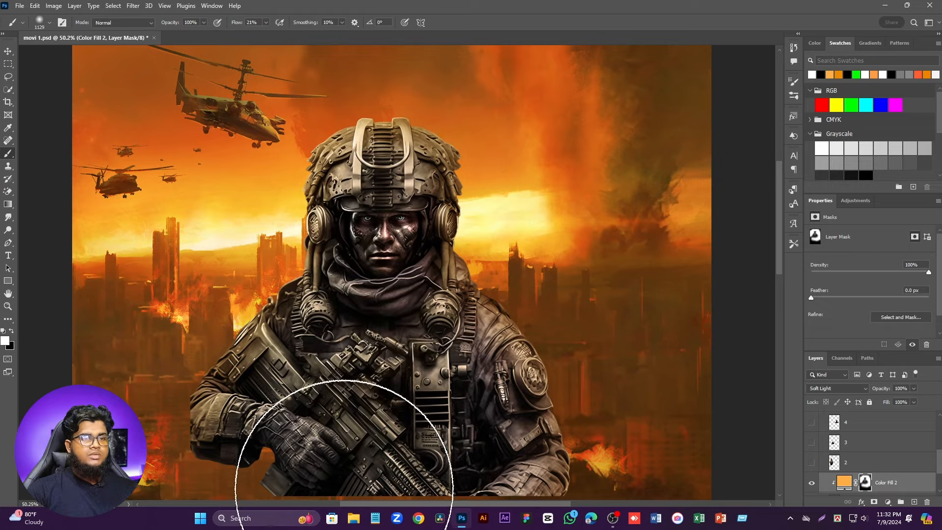
scroll(363, 398, down, 2)
scroll(365, 274, up, 1)
scroll(350, 208, up, 3)
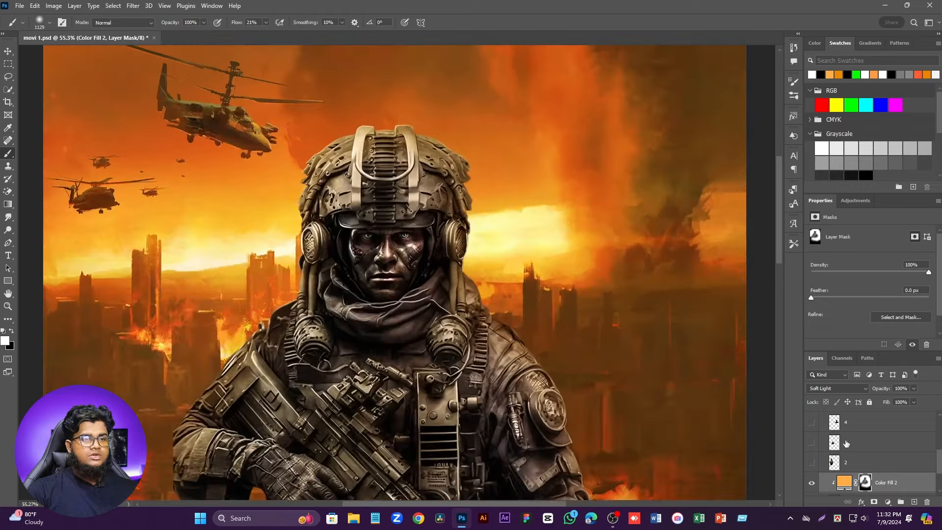
scroll(333, 203, down, 4)
scroll(404, 164, up, 1)
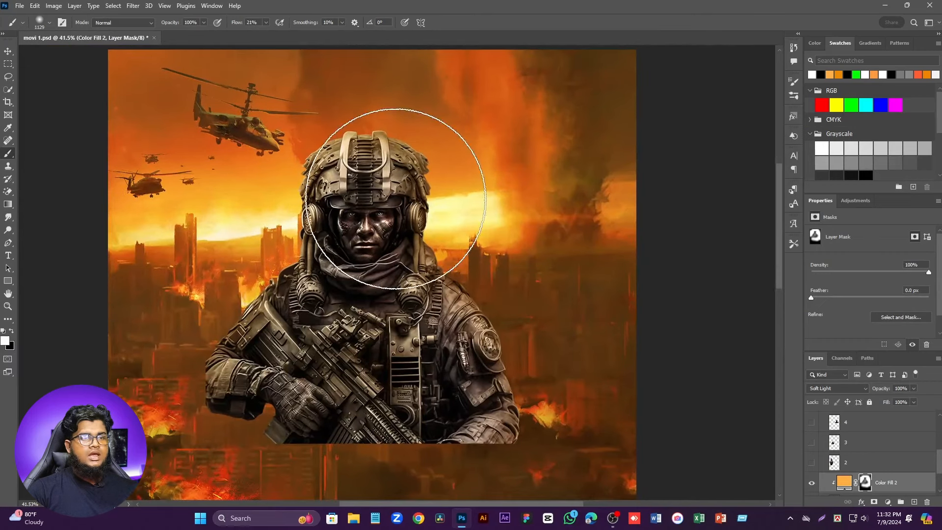
Step: Add a second Solid Color fill layer in deeper orange (#ec8a00) above the light orange one
click(887, 503)
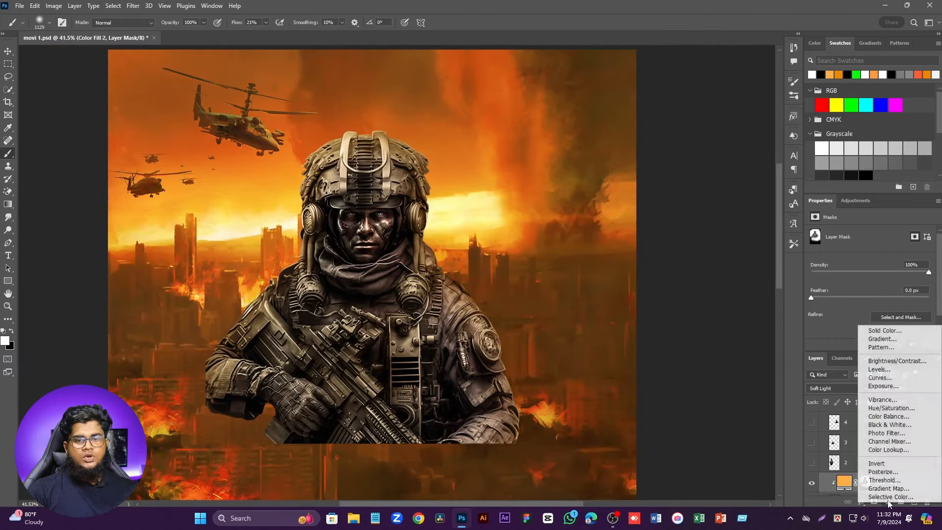
click(903, 333)
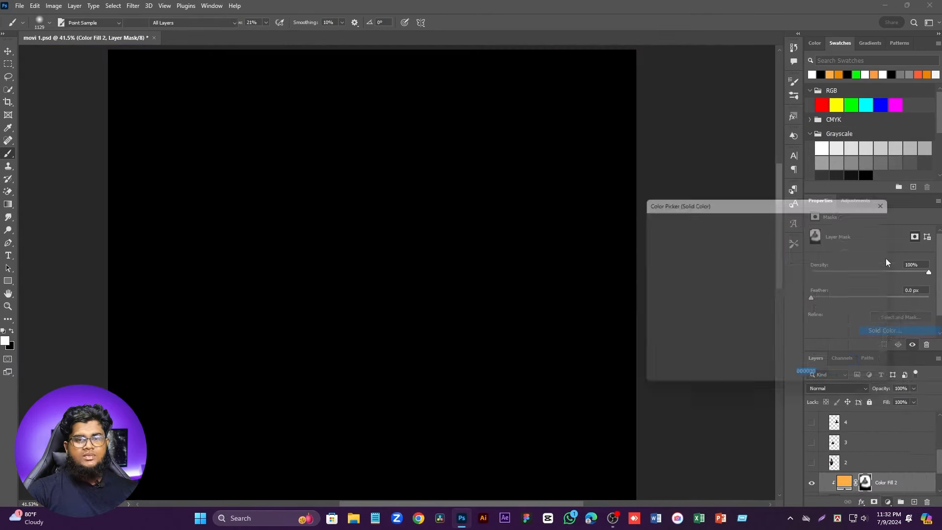
click(840, 75)
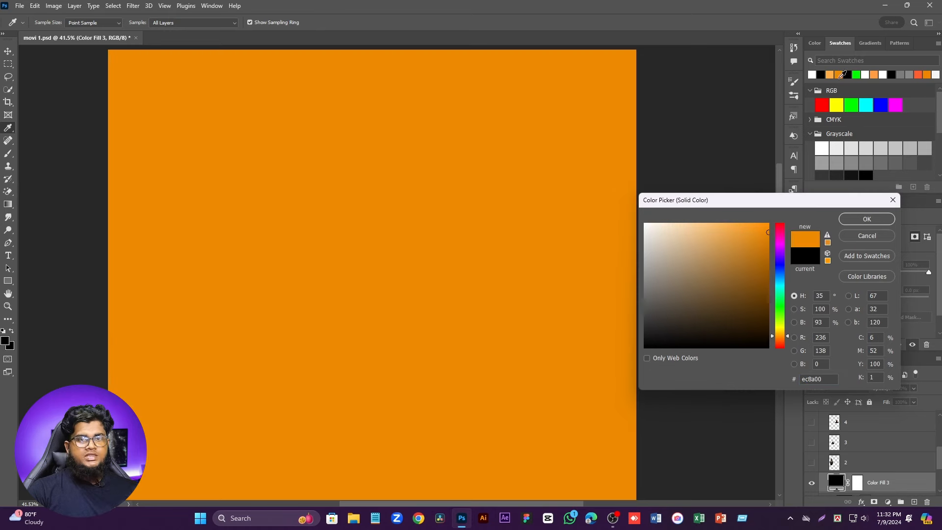
click(871, 225)
Step: Clip the deeper orange fill to the soldier, set its blend mode to Soft Light, and invert its mask to black
right_click(900, 486)
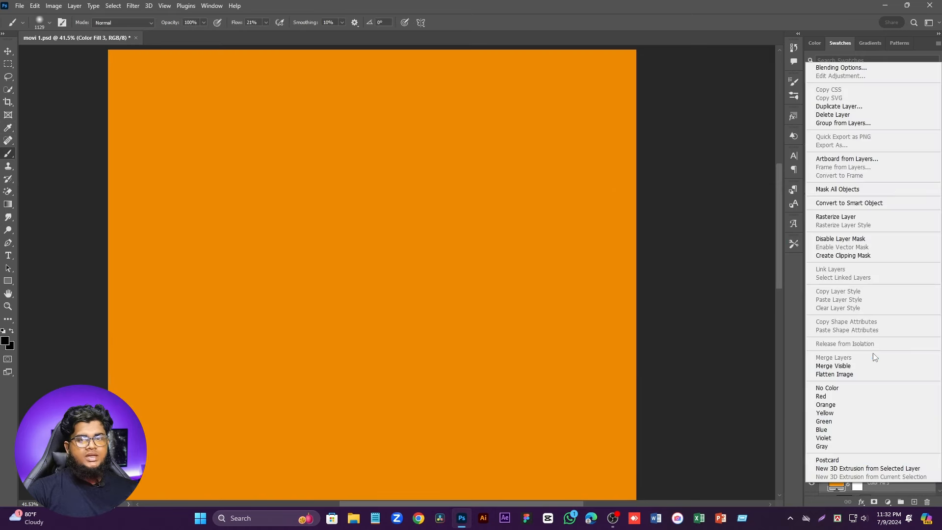
click(849, 256)
click(829, 385)
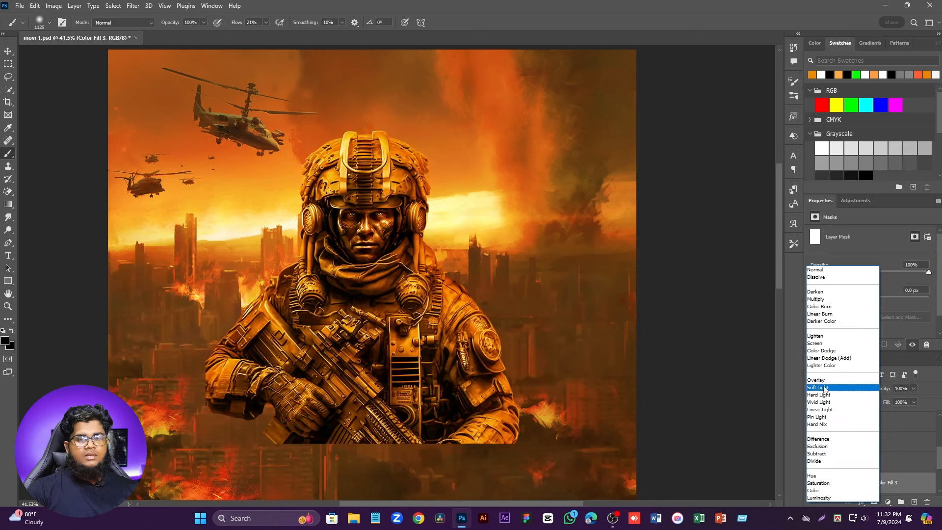
click(824, 387)
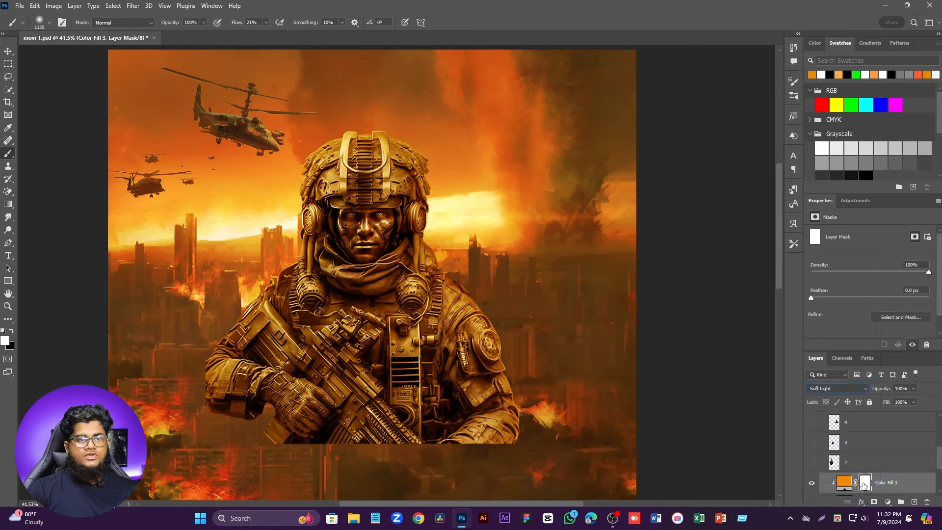
key(ctrl+i)
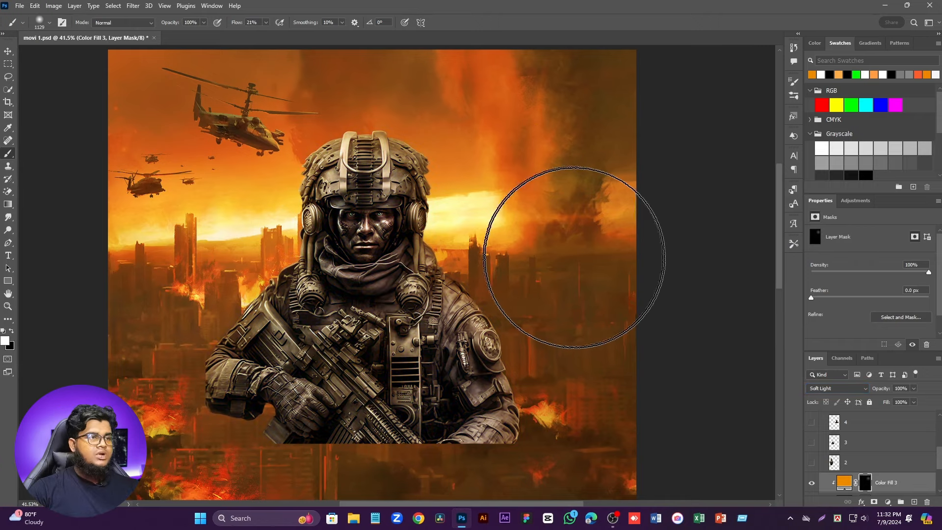
Step: Paint the Soft Light orange into the mask along the helmet's right edge, reducing the brush from 1129 px to about 425 px
scroll(422, 166, up, 2)
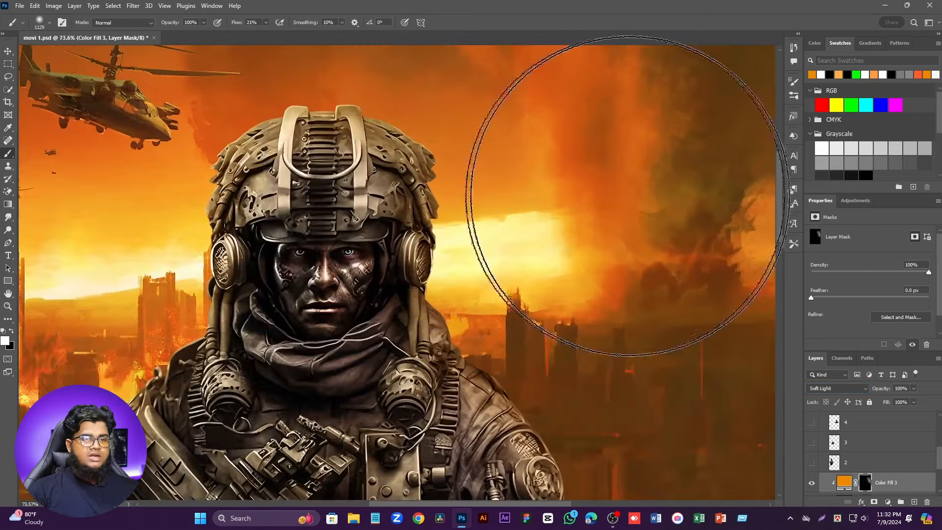
scroll(608, 179, down, 1)
scroll(468, 181, up, 3)
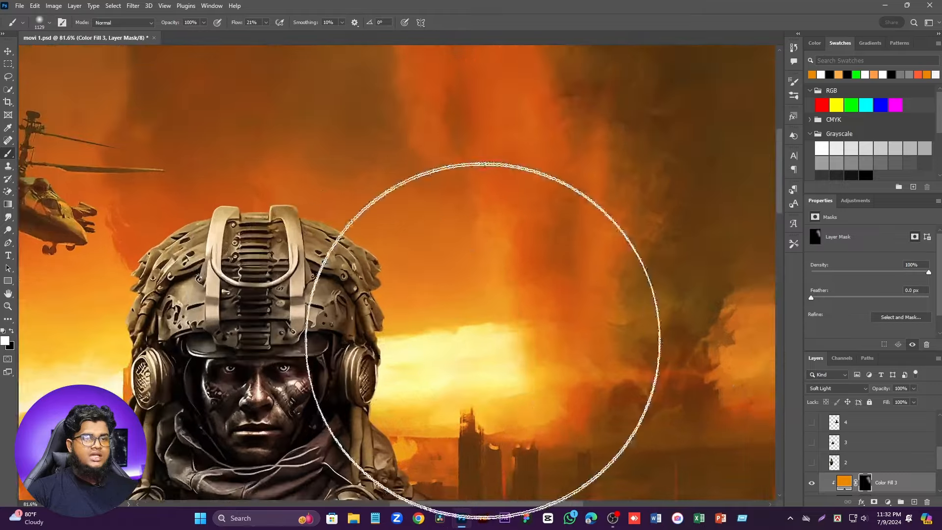
scroll(484, 272, down, 2)
scroll(441, 295, up, 2)
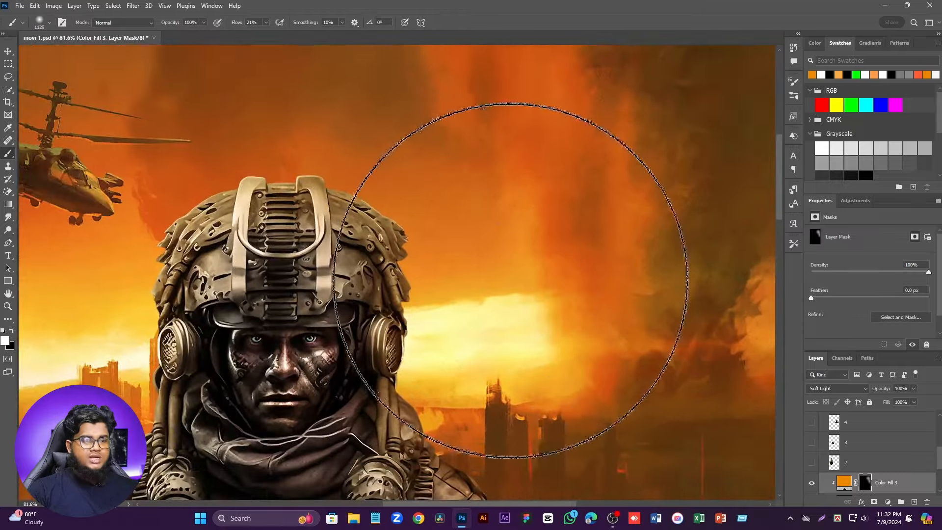
drag(471, 254, 360, 269)
scroll(512, 319, up, 4)
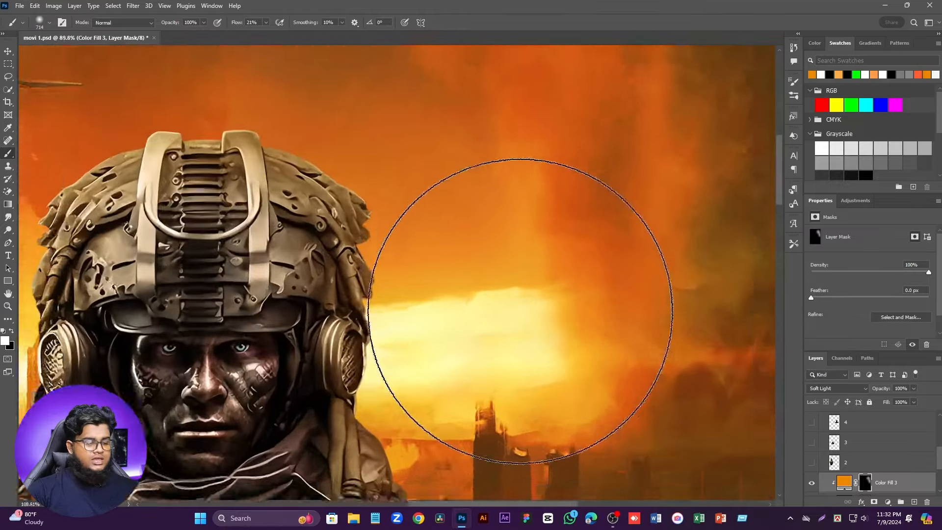
drag(468, 276, 430, 282)
drag(442, 335, 406, 337)
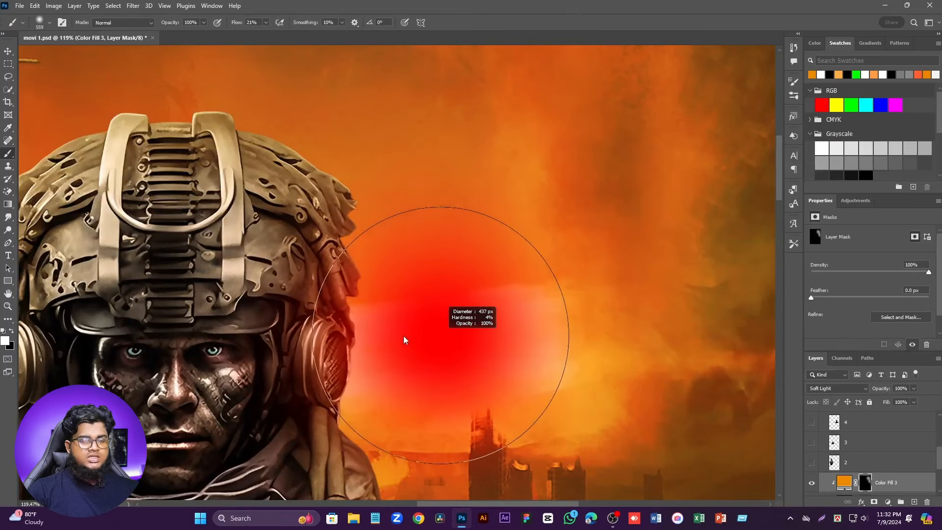
scroll(498, 157, down, 4)
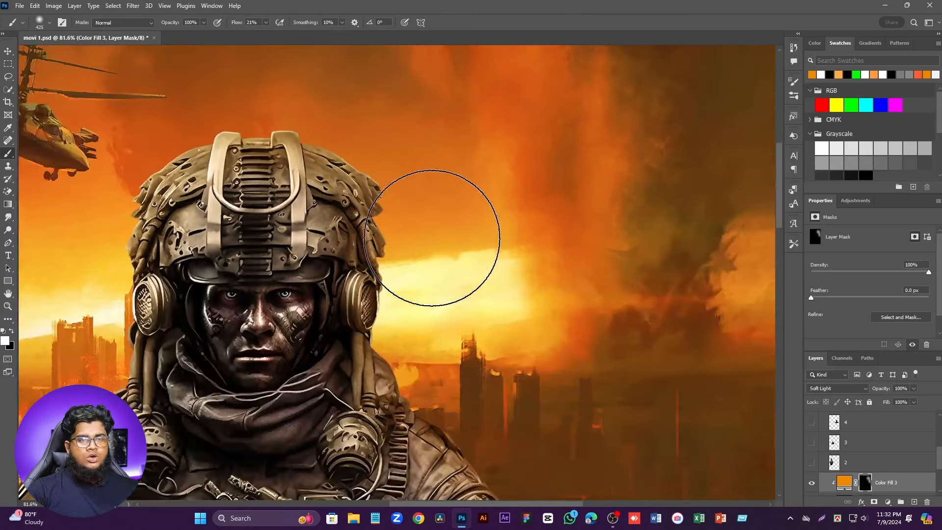
Step: Paint the Soft Light orange over the helmet's top, its left edge and the soldier's left side with a brush of about 615 px
scroll(440, 231, down, 2)
mouse_move(378, 105)
mouse_down()
mouse_move(412, 123)
mouse_move(405, 94)
mouse_up()
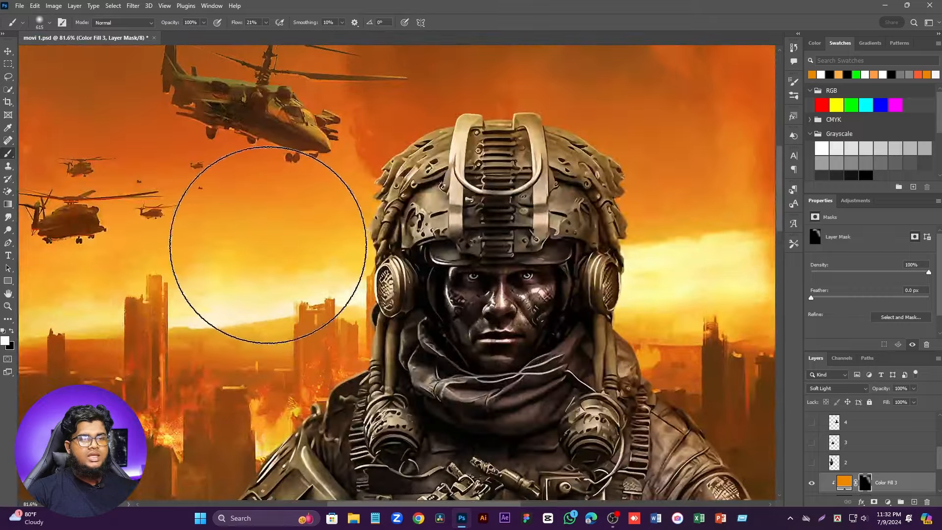
drag(266, 244, 266, 306)
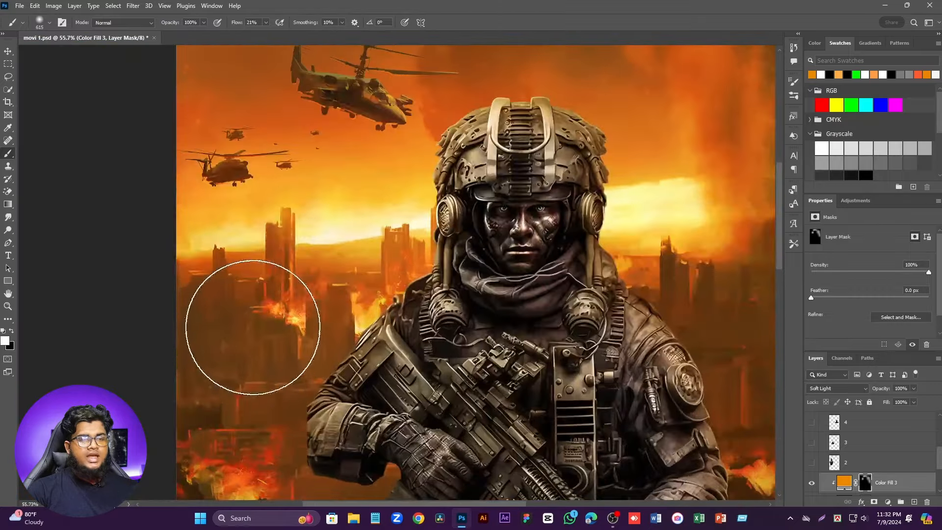
alt+right_click(287, 322)
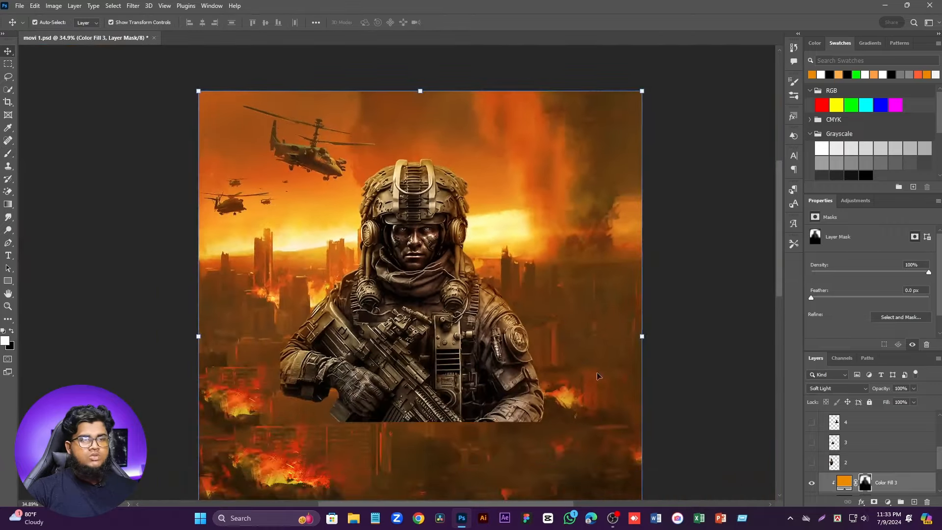
scroll(445, 229, down, 4)
scroll(490, 300, up, 5)
scroll(417, 122, up, 2)
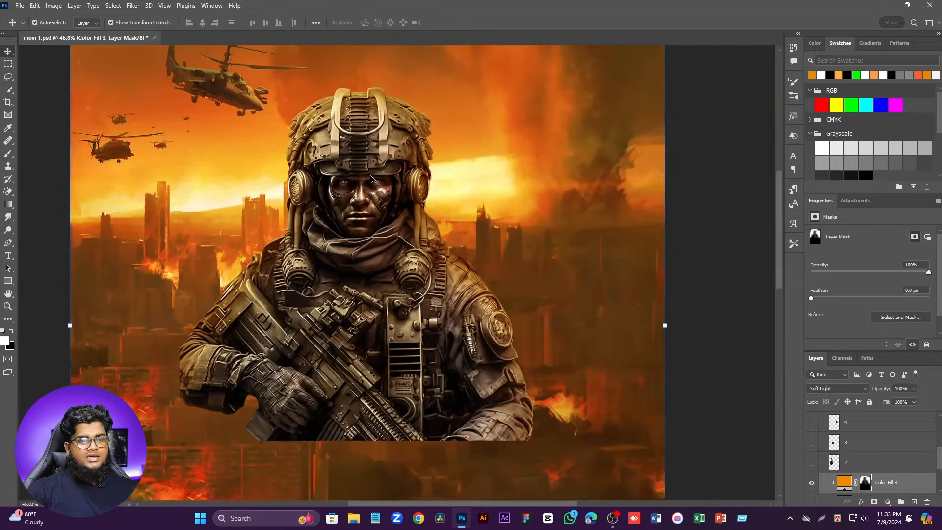
scroll(371, 179, up, 1)
Step: Add another Solid Color fill layer in light orange (#ffae45) above the deeper orange one
click(888, 502)
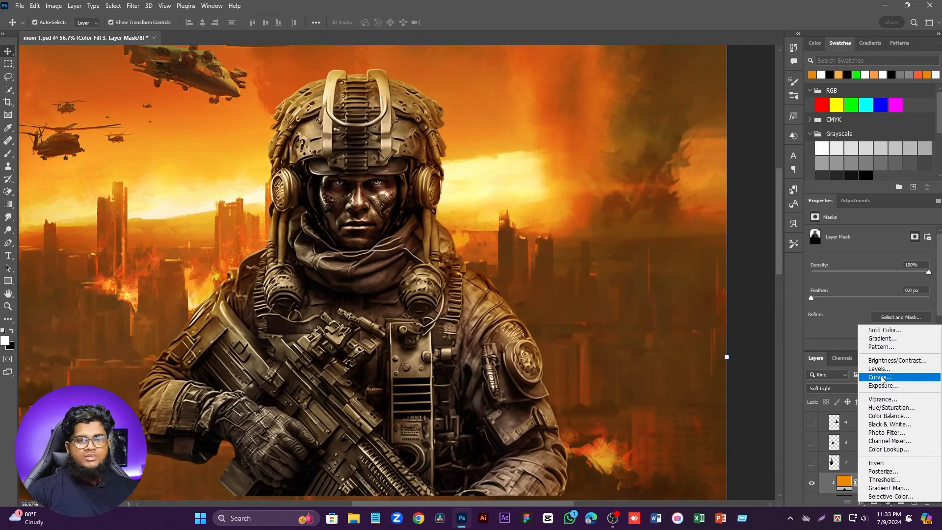
click(881, 331)
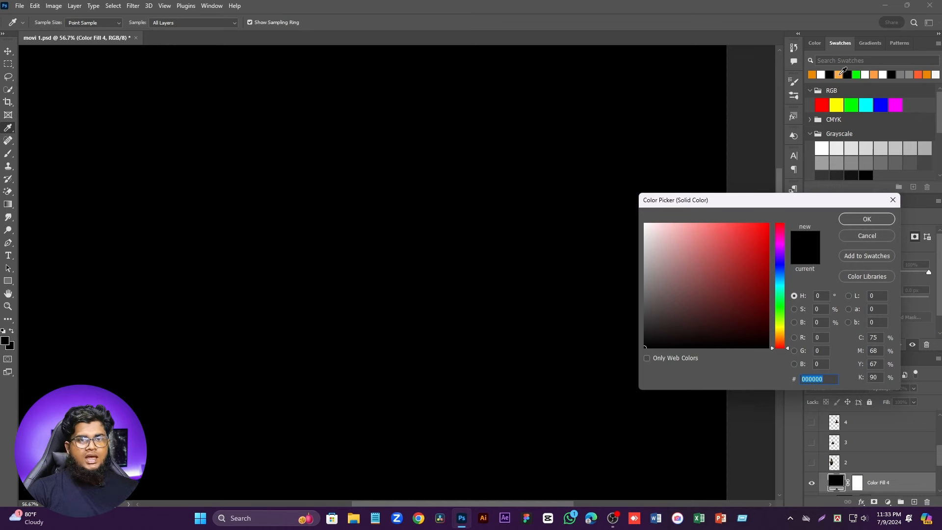
click(840, 74)
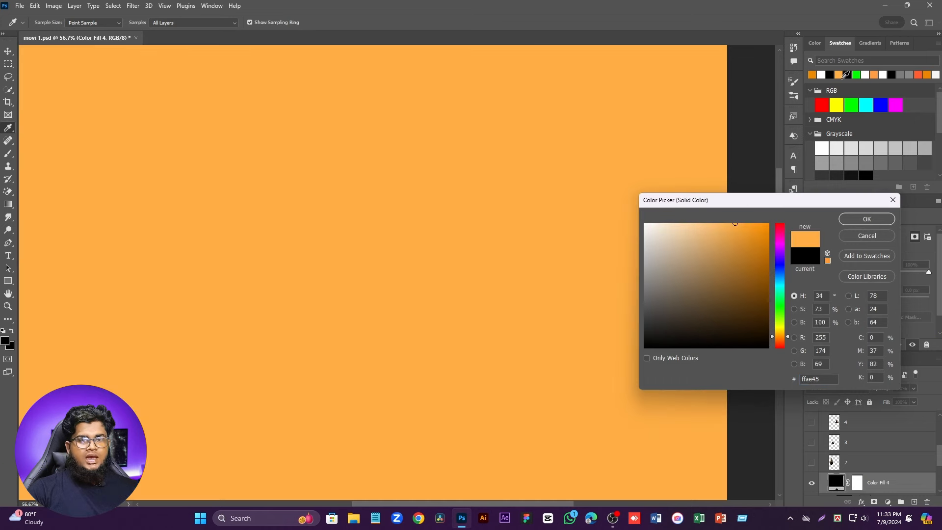
click(857, 222)
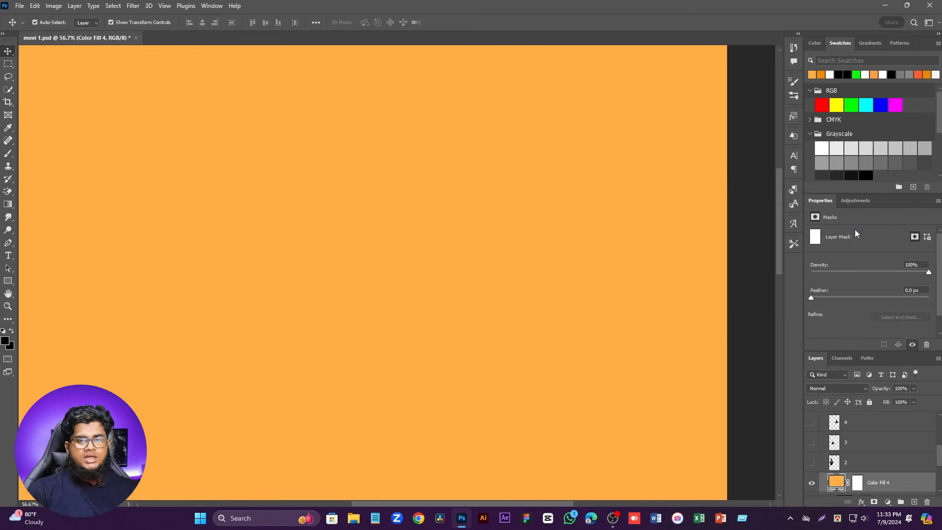
Step: Clip the new light orange fill to the soldier, set its blend mode to Screen, and invert its mask to black
right_click(876, 488)
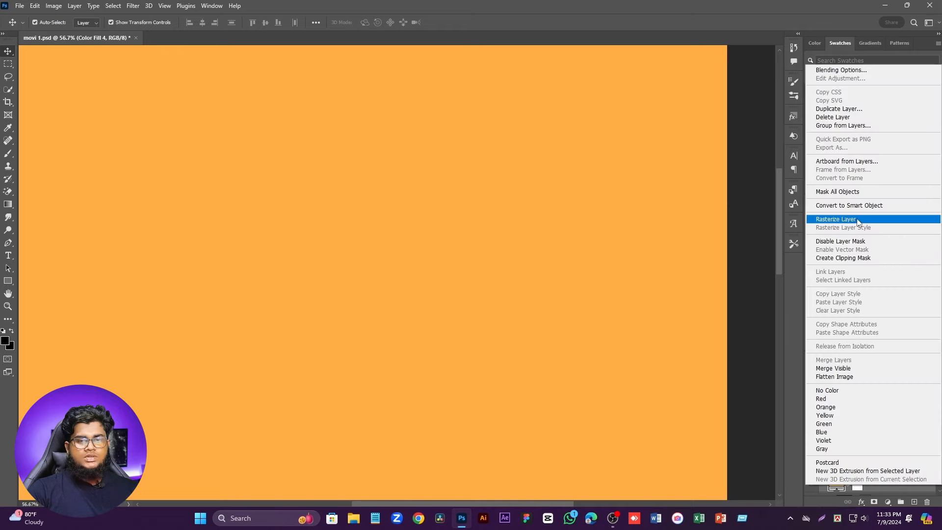
click(854, 258)
click(838, 388)
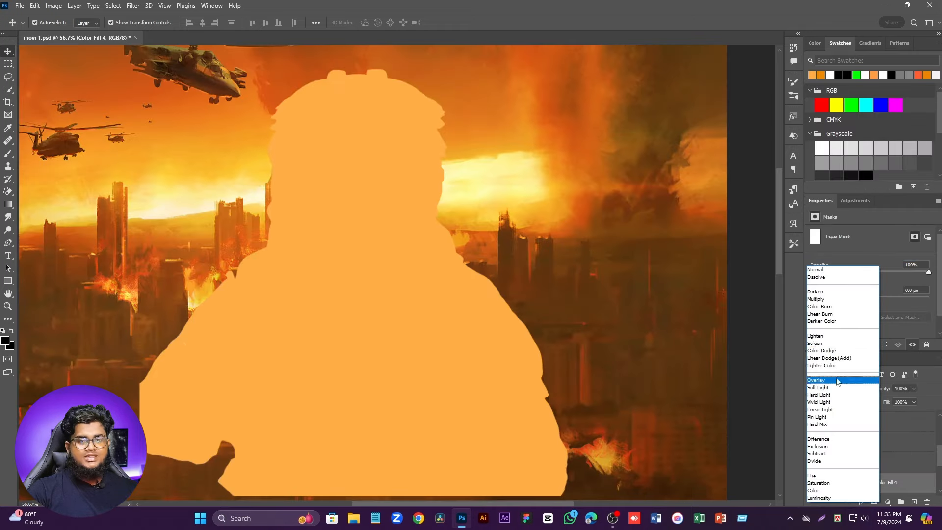
click(829, 348)
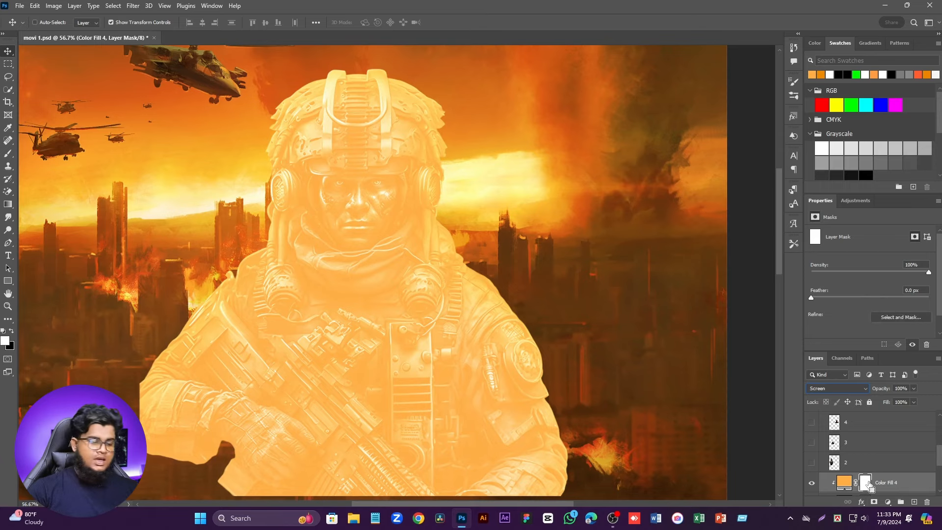
key(ctrl+i)
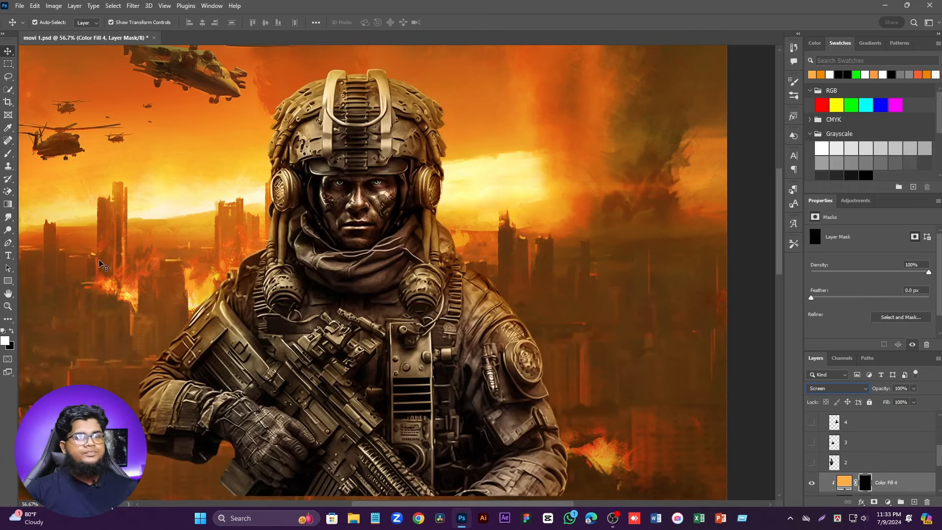
Step: Paint the Screen orange light along the helmet's right edge with a 481 px brush at 100% flow
click(8, 154)
scroll(528, 149, up, 6)
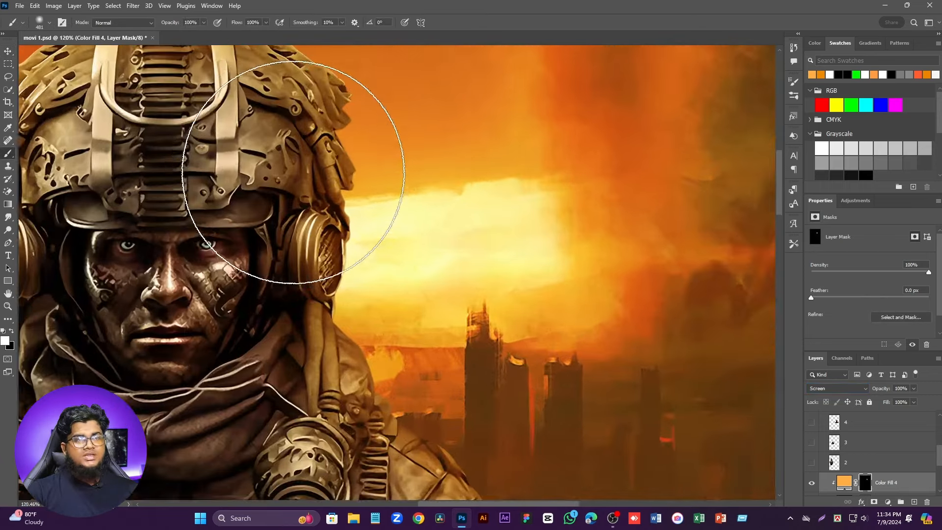
scroll(40, 240, down, 3)
scroll(402, 265, up, 2)
click(351, 281)
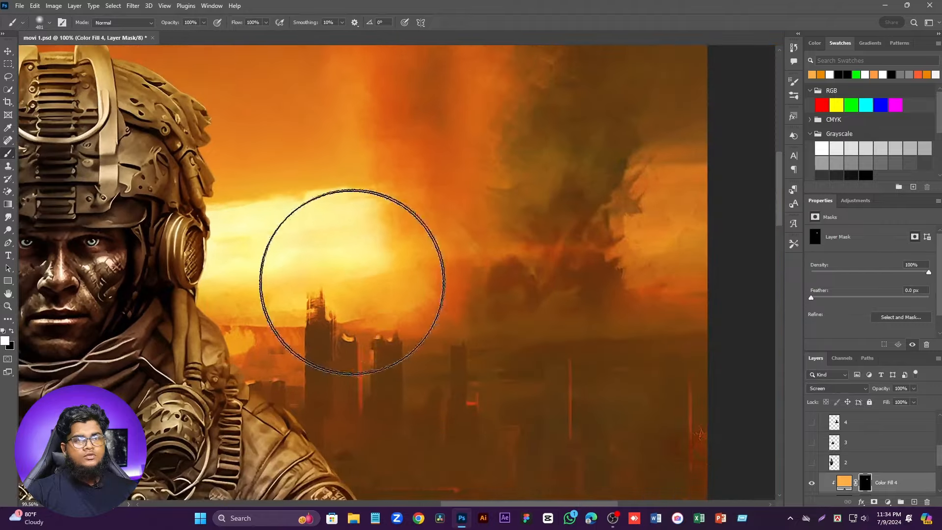
mouse_move(314, 303)
mouse_down()
mouse_move(366, 337)
mouse_move(315, 108)
mouse_move(327, 167)
mouse_up()
Step: Refine the Screen light around the right earpiece and helmet edge, reducing the brush to about 321 px and 181 px
scroll(322, 226, up, 1)
scroll(321, 230, up, 5)
drag(307, 266, 239, 278)
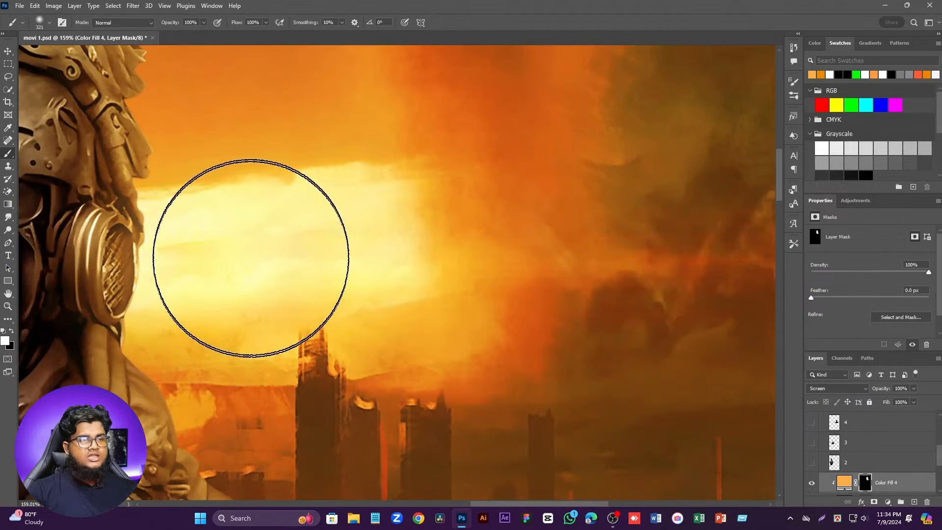
drag(235, 200, 221, 244)
drag(210, 326, 181, 324)
scroll(231, 264, down, 2)
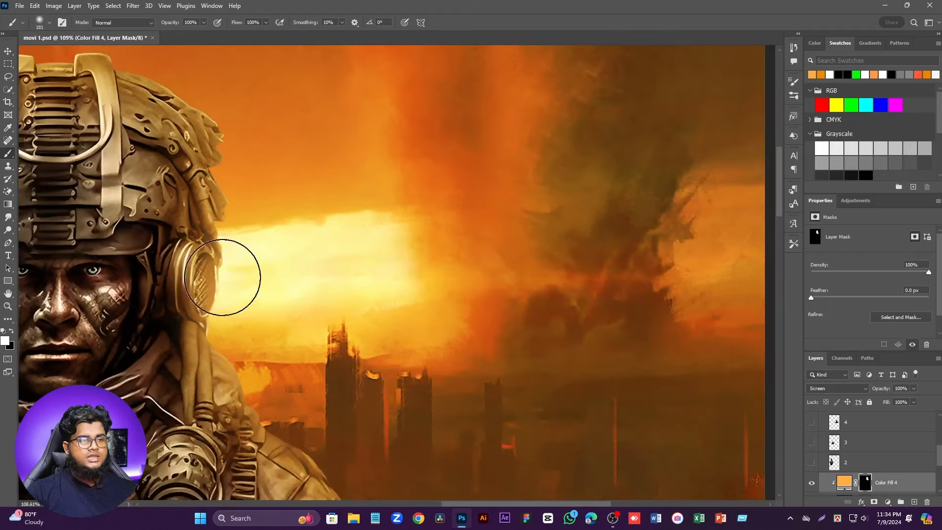
scroll(331, 240, up, 2)
scroll(420, 263, up, 2)
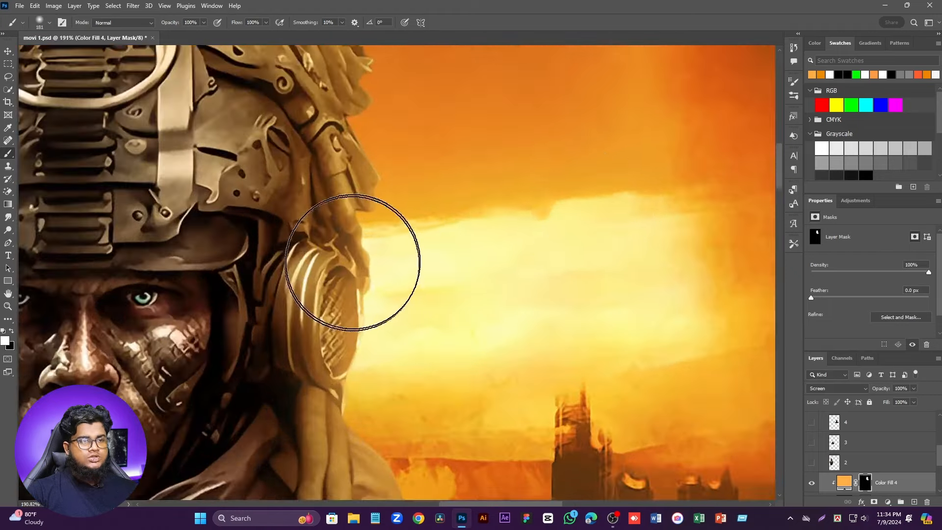
Step: Blend the Screen light beside the right earpiece and upper helmet edge with a brush of about 273 px
drag(567, 210, 657, 214)
mouse_move(489, 197)
mouse_down()
mouse_move(482, 221)
mouse_move(497, 229)
mouse_up()
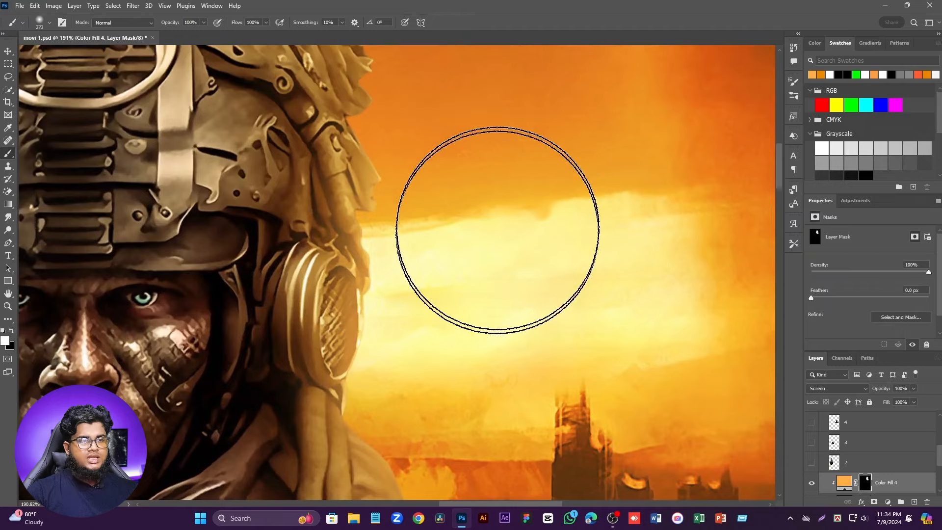
scroll(448, 388, down, 5)
scroll(482, 214, up, 2)
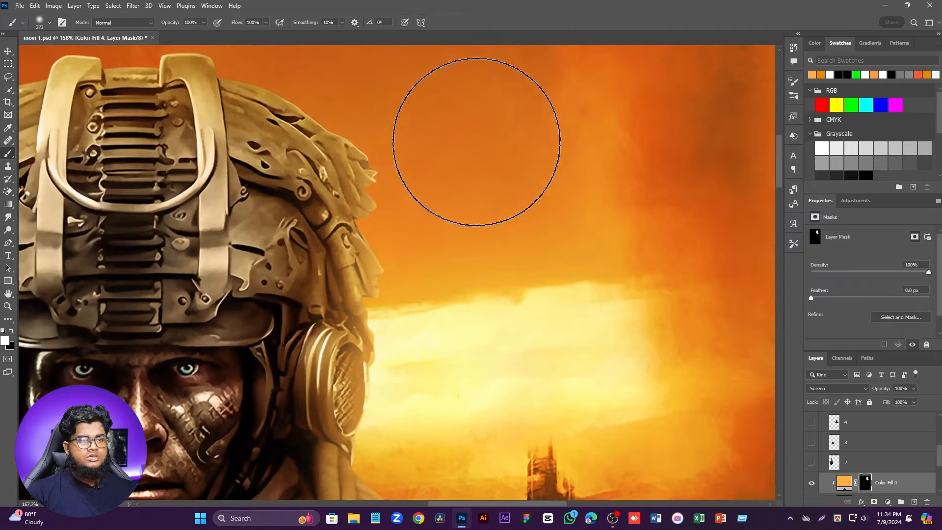
scroll(427, 307, down, 3)
scroll(373, 304, down, 3)
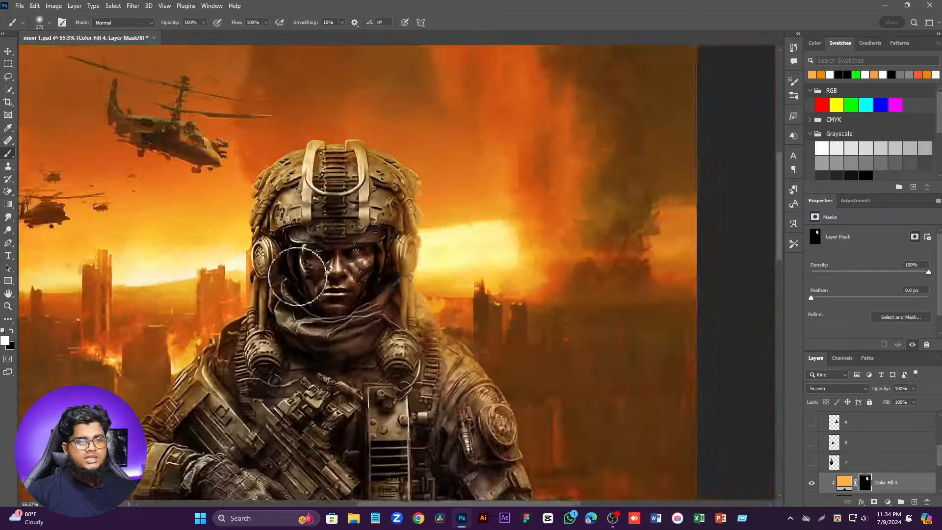
Step: Paint the Screen orange light down the left side of the helmet, earpiece and shoulder with a brush of about 158 px
scroll(232, 185, up, 3)
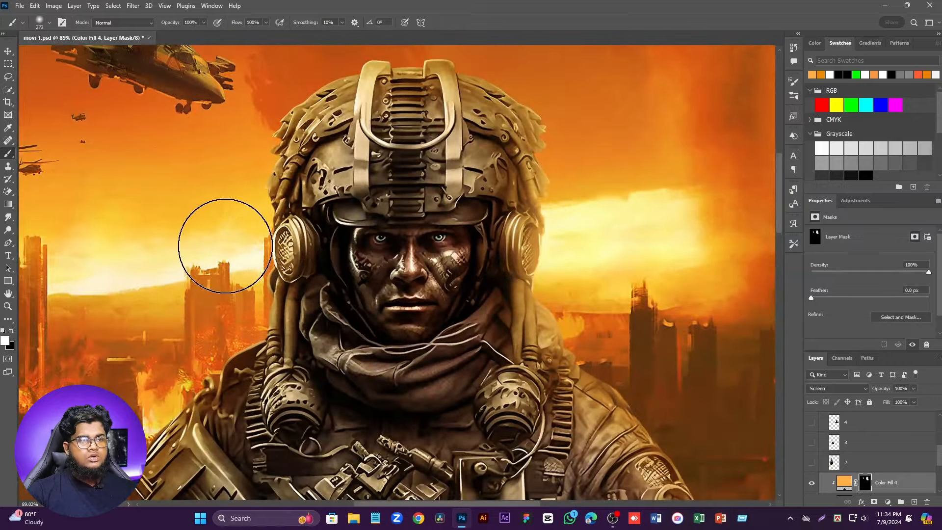
scroll(225, 252, up, 6)
alt+right_click(225, 252)
drag(248, 208, 248, 387)
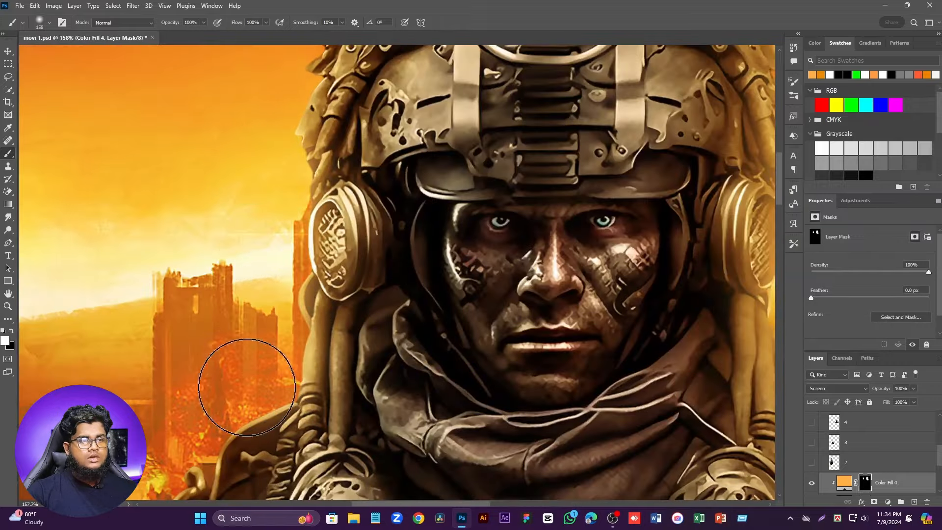
scroll(189, 304, down, 4)
alt+right_click(202, 260)
drag(202, 260, 241, 353)
Step: Paint a thin bright orange rim along the helmet's upper right contour, reducing the brush to about 54 px and 32 px
scroll(132, 240, down, 3)
scroll(399, 156, up, 6)
alt+right_click(347, 178)
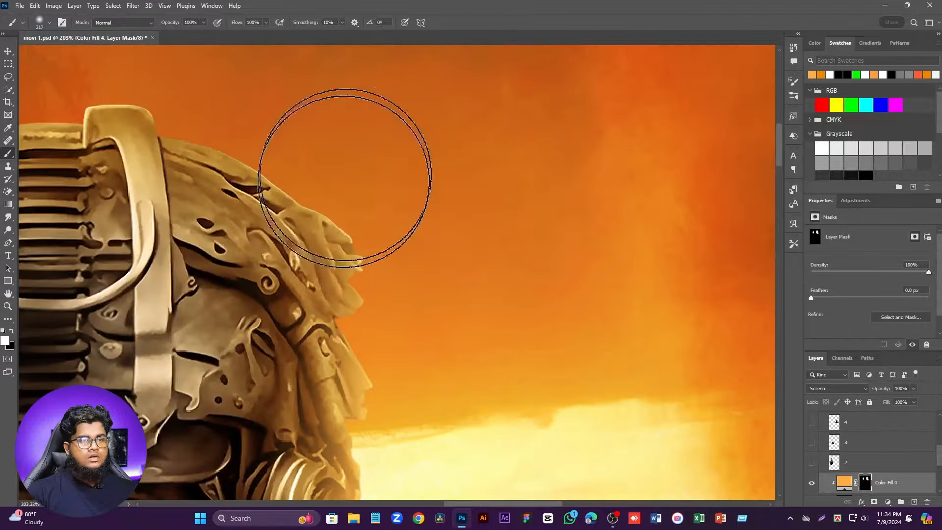
scroll(347, 196, down, 3)
scroll(253, 166, up, 4)
scroll(314, 211, up, 3)
alt+right_click(275, 196)
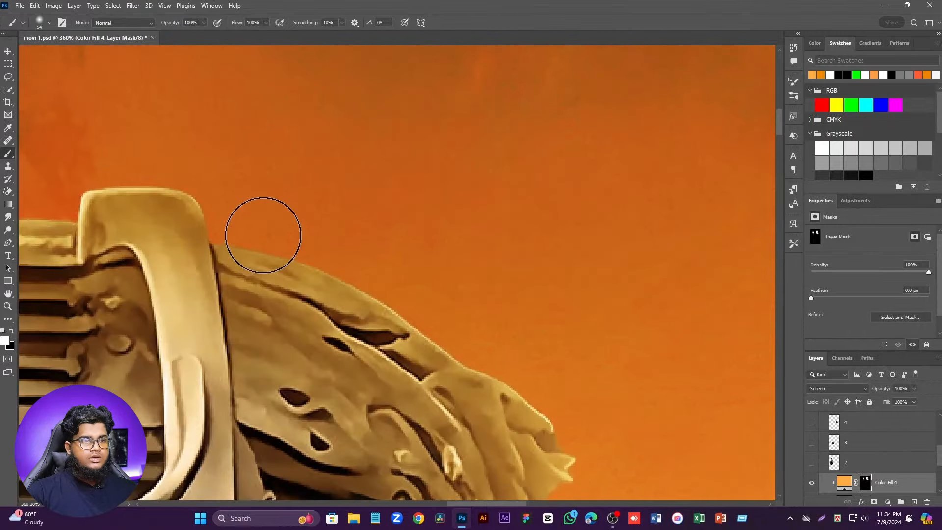
mouse_move(274, 234)
mouse_down()
mouse_move(387, 279)
mouse_move(594, 427)
mouse_up()
mouse_move(489, 347)
mouse_down()
mouse_move(375, 280)
mouse_move(244, 231)
mouse_up()
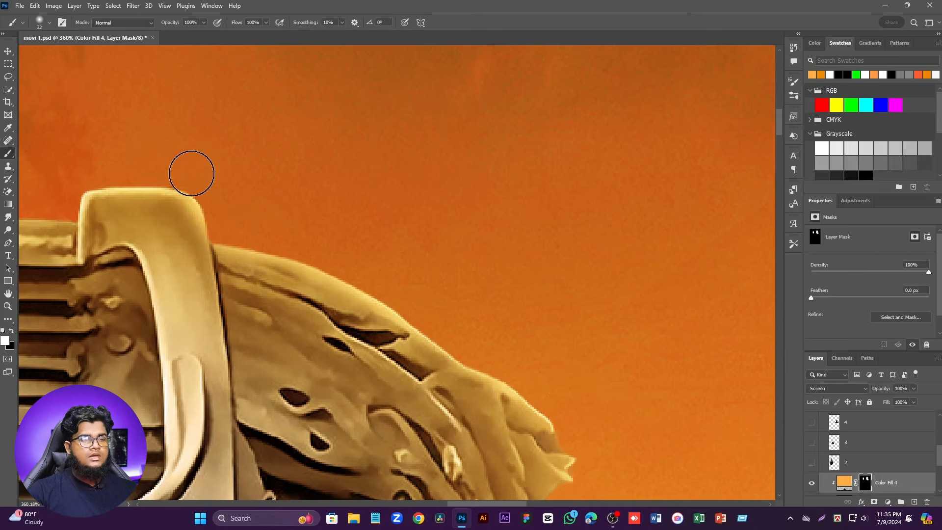
Step: Paint a thin orange rim along the tops of the helmet's two front brackets with a brush of about 23 px
scroll(443, 244, down, 3)
scroll(149, 206, up, 3)
scroll(148, 205, up, 3)
mouse_move(73, 210)
mouse_down()
mouse_move(182, 209)
mouse_move(206, 222)
mouse_up()
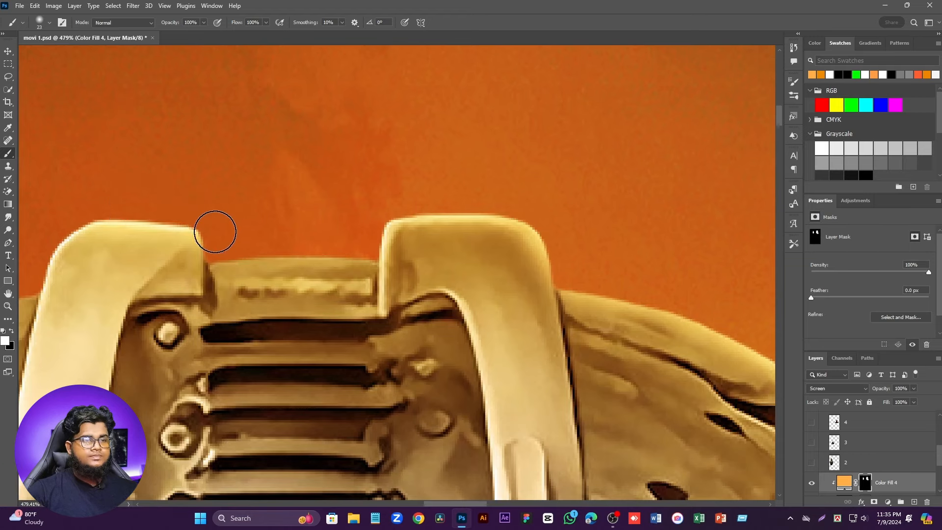
drag(215, 232, 523, 208)
scroll(524, 208, down, 4)
scroll(433, 181, up, 3)
scroll(270, 397, down, 4)
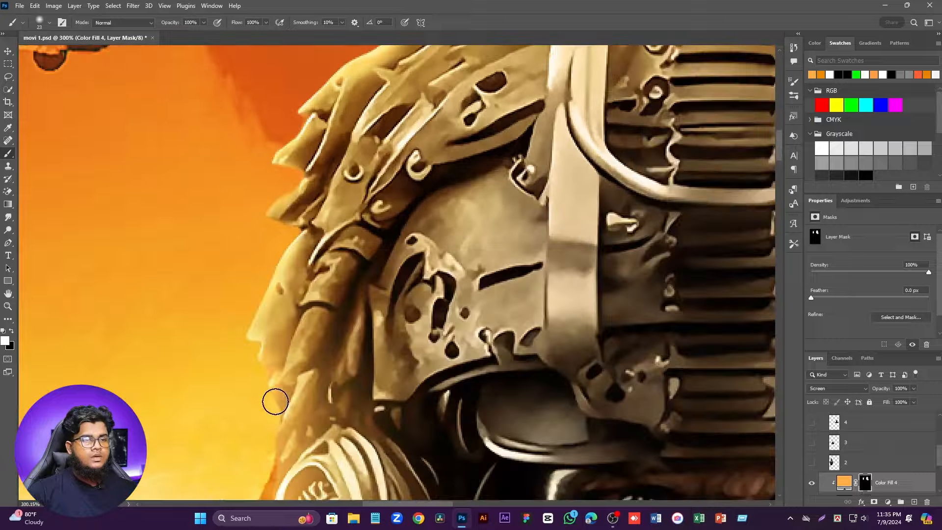
Step: Paint the Screen orange rim down the helmet's right fringe toward the earpiece with a brush of about 19 px
scroll(275, 401, down, 10)
scroll(143, 286, down, 5)
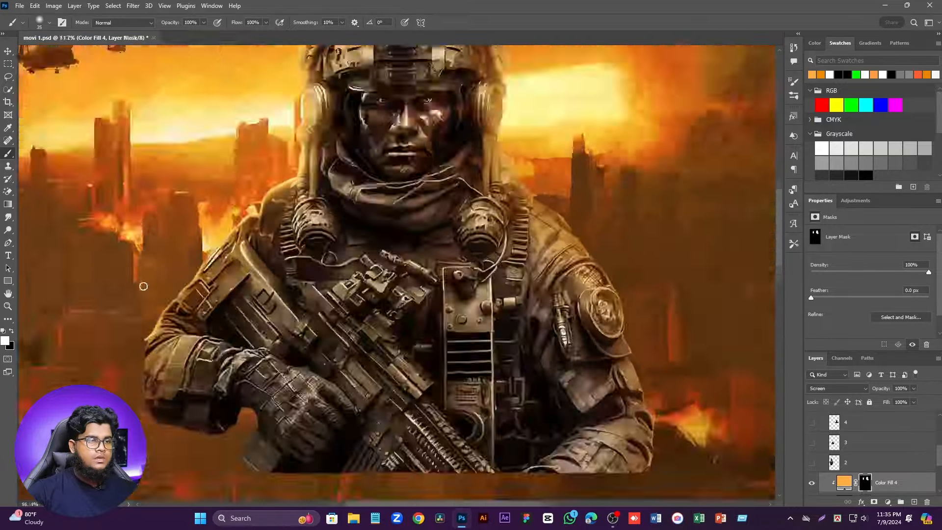
scroll(317, 132, up, 5)
scroll(377, 150, up, 3)
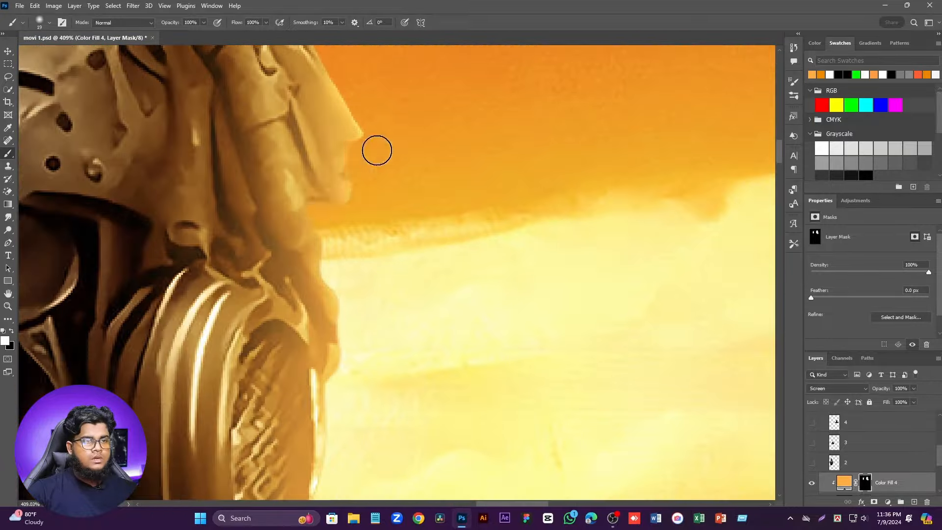
drag(364, 146, 317, 221)
scroll(387, 162, up, 5)
drag(387, 162, 366, 304)
scroll(479, 299, up, 3)
Step: Extend the thin Screen orange rim down the soldier's right-hand shoulder and sleeve edge
scroll(479, 298, down, 6)
drag(388, 99, 579, 343)
scroll(540, 295, down, 4)
mouse_move(400, 154)
mouse_down()
mouse_move(428, 167)
mouse_move(475, 471)
mouse_up()
scroll(490, 441, down, 4)
scroll(491, 392, up, 4)
drag(431, 192, 456, 363)
Step: Smudge the rim-light mask at 52% strength around the left shoulder folds, reducing the brush to about 14 px and 34 px
key(r)
scroll(470, 347, down, 5)
drag(433, 241, 437, 251)
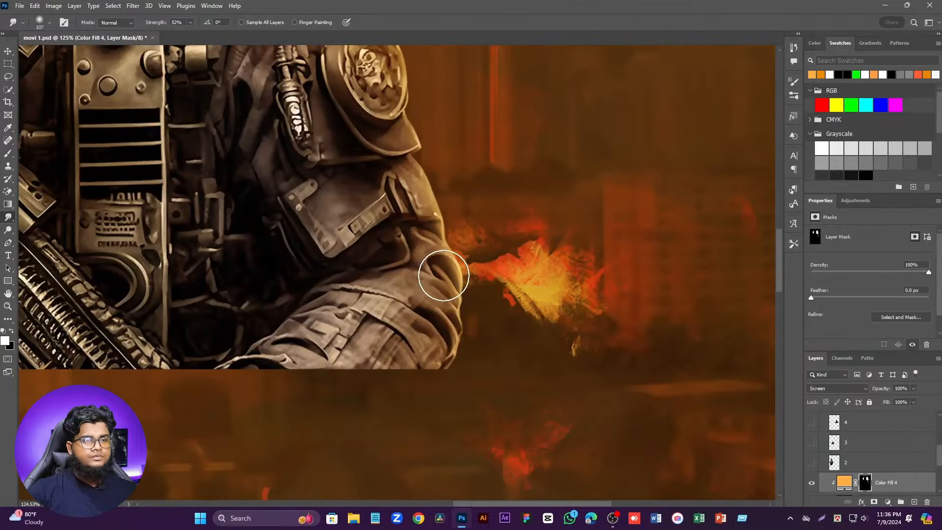
scroll(494, 404, down, 5)
scroll(375, 128, up, 3)
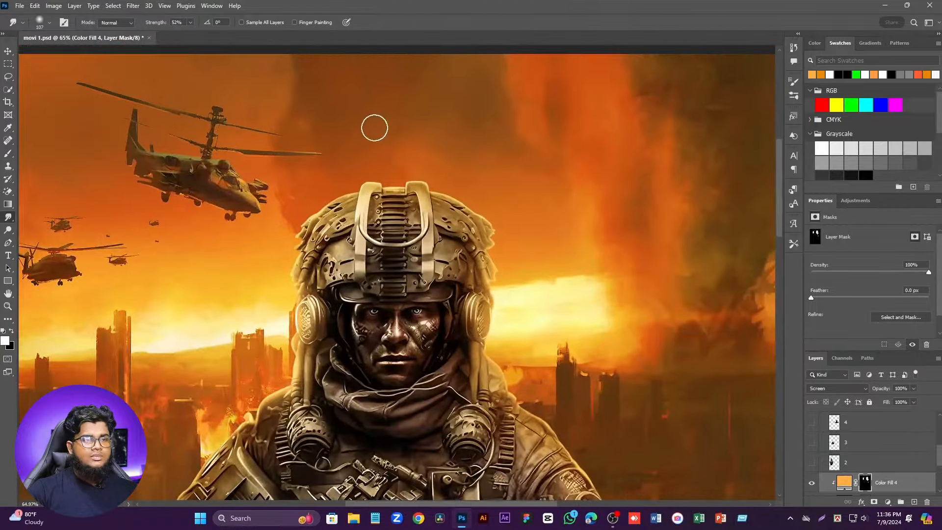
scroll(375, 128, down, 3)
scroll(330, 220, up, 6)
drag(343, 239, 328, 239)
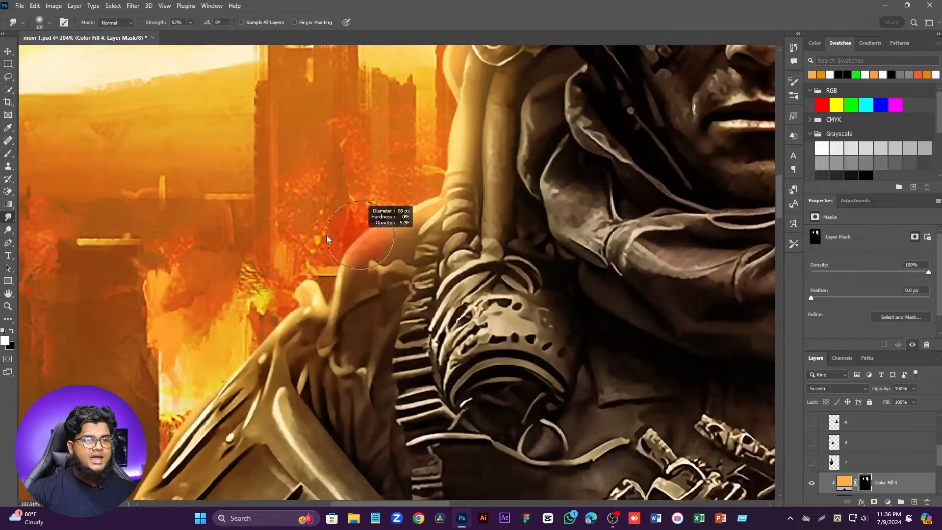
scroll(327, 239, up, 3)
drag(319, 301, 299, 309)
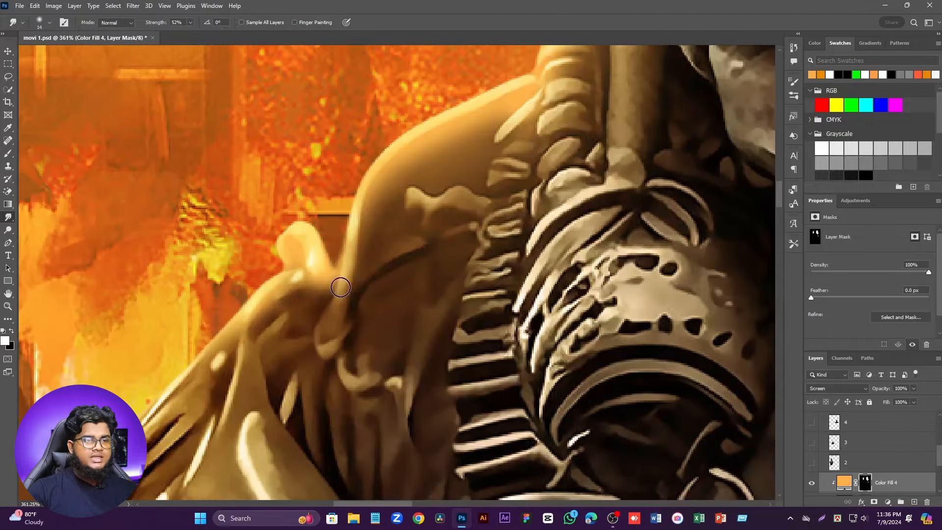
mouse_move(350, 293)
mouse_down()
mouse_move(333, 314)
mouse_move(321, 297)
mouse_up()
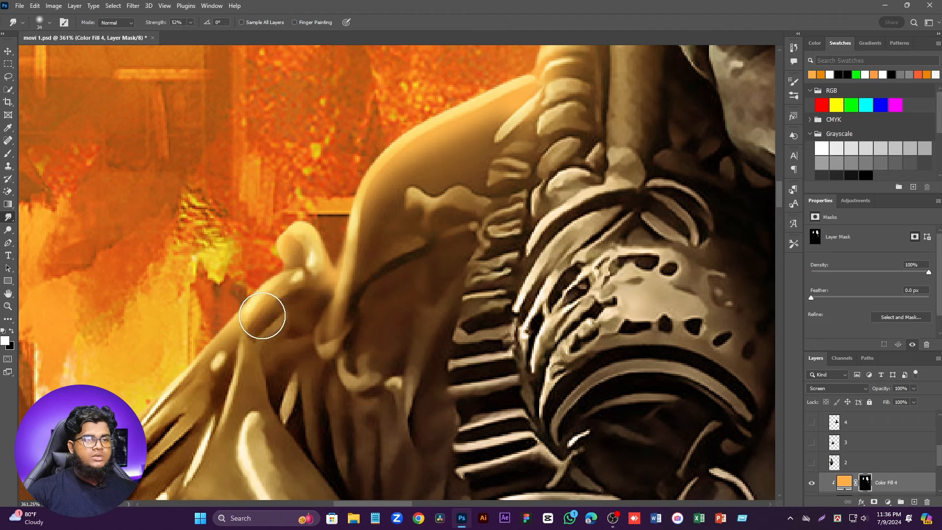
drag(264, 321, 312, 326)
Step: Smudge the rim light along the upper left shoulder slope with brushes of about 68 px and 51 px
scroll(369, 390, down, 2)
scroll(444, 245, up, 3)
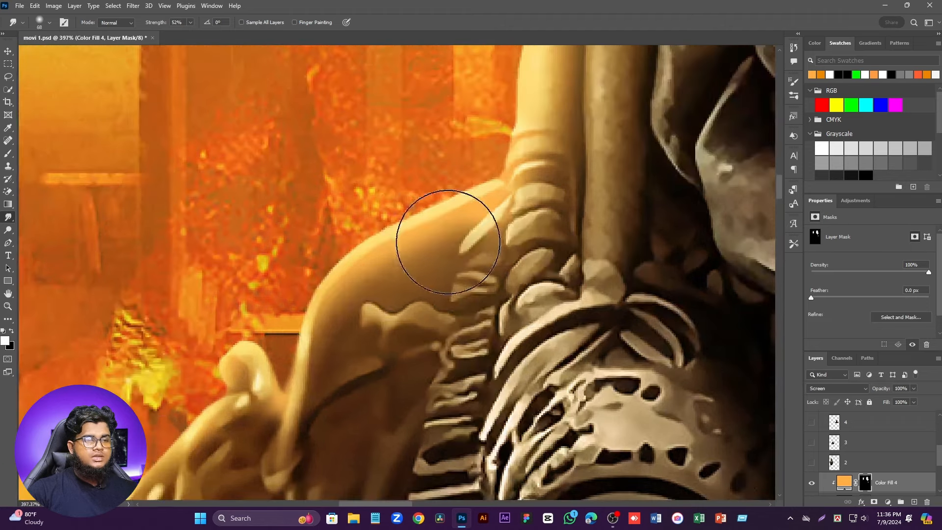
mouse_move(450, 241)
mouse_down()
mouse_move(475, 240)
mouse_move(458, 212)
mouse_move(434, 206)
mouse_up()
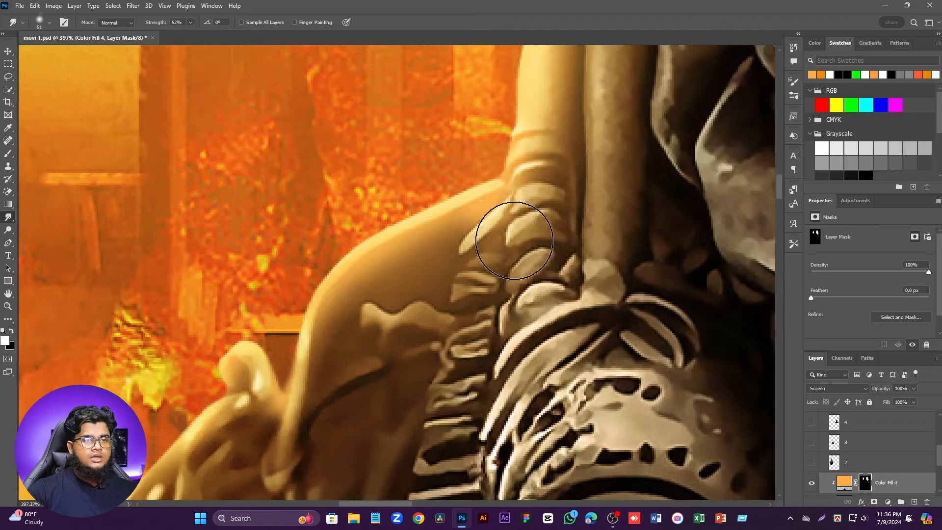
mouse_move(514, 240)
mouse_down()
mouse_move(510, 219)
mouse_move(500, 227)
mouse_up()
mouse_move(395, 298)
mouse_down()
mouse_move(362, 343)
mouse_move(352, 441)
mouse_up()
scroll(349, 434, down, 4)
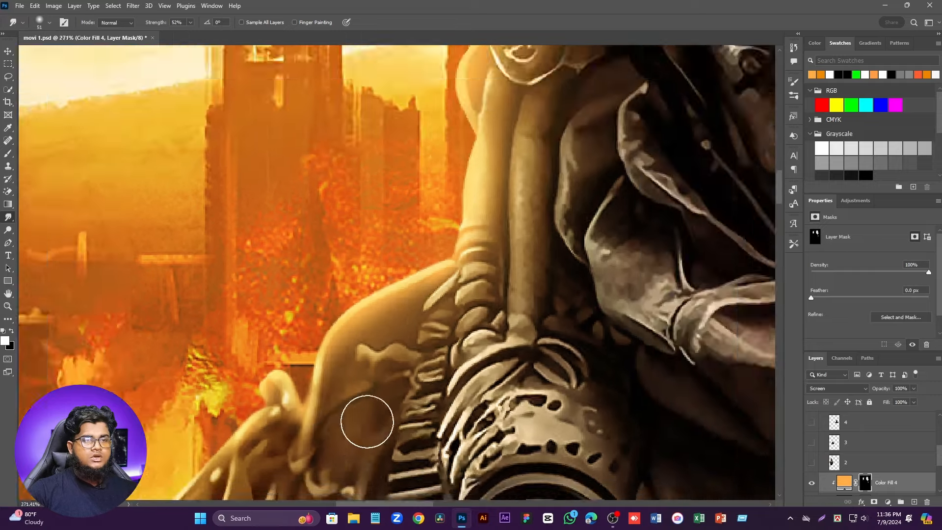
Step: Soften the rim light from the left shoulder strap down to the rifle stock with a Smudge brush of about 54 px
scroll(456, 273, up, 5)
drag(481, 249, 495, 257)
scroll(498, 284, down, 7)
mouse_move(505, 294)
mouse_down()
mouse_move(477, 297)
mouse_move(505, 308)
mouse_up()
scroll(493, 290, up, 3)
scroll(511, 349, down, 4)
drag(285, 444, 314, 444)
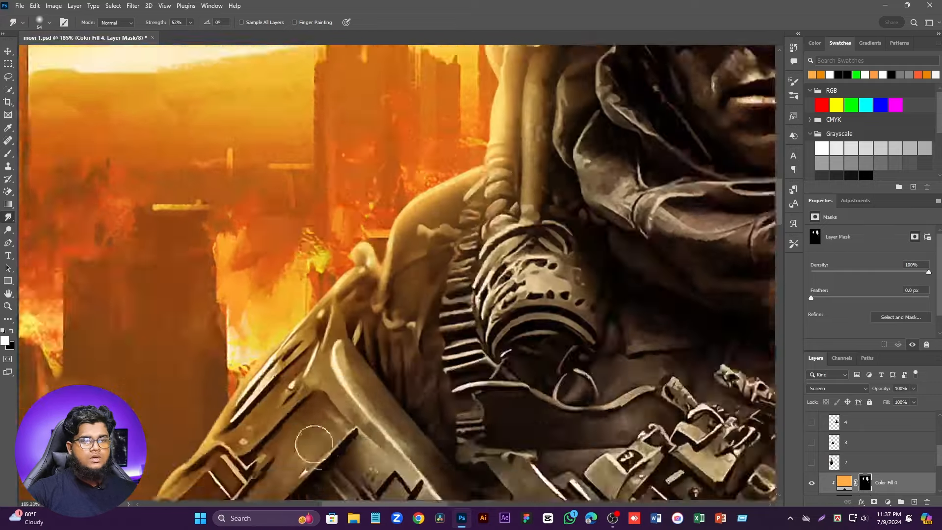
Step: Smudge the rim light along the cloth edge between the right earpiece and shoulder with a brush of about 17 px
scroll(314, 444, down, 5)
scroll(373, 393, up, 3)
scroll(373, 392, down, 4)
scroll(326, 122, up, 4)
scroll(437, 106, down, 4)
scroll(495, 368, up, 3)
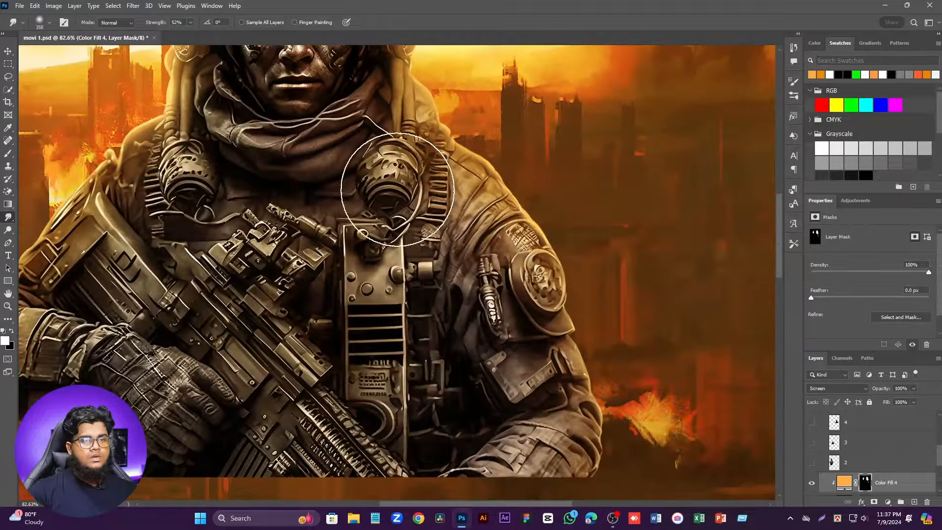
scroll(549, 216, up, 8)
drag(422, 210, 387, 203)
scroll(343, 172, down, 2)
drag(240, 63, 266, 147)
scroll(254, 196, up, 2)
scroll(255, 242, down, 2)
drag(196, 186, 276, 282)
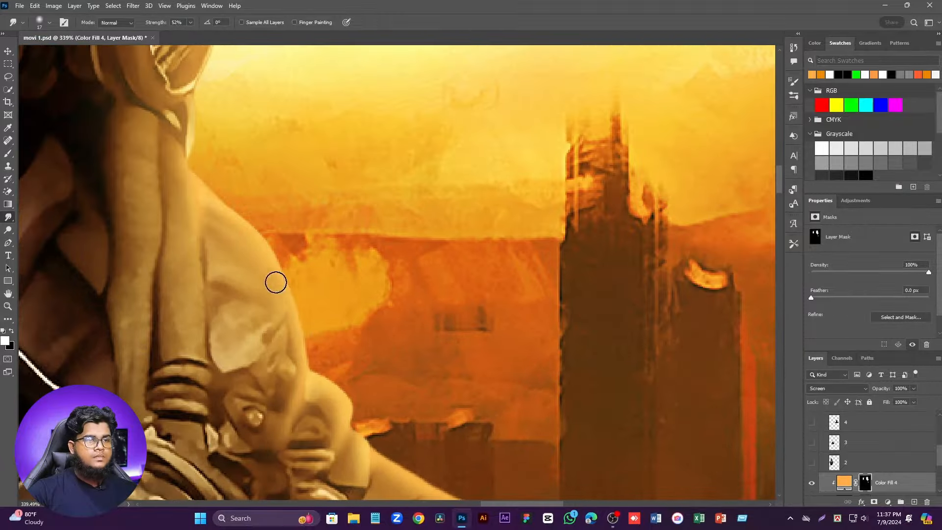
Step: Add an orange Solid Color fill layer clipped to the central soldier and set its blend mode to Screen
scroll(276, 282, down, 5)
scroll(235, 256, up, 5)
scroll(258, 191, down, 8)
scroll(259, 191, down, 2)
scroll(393, 202, up, 2)
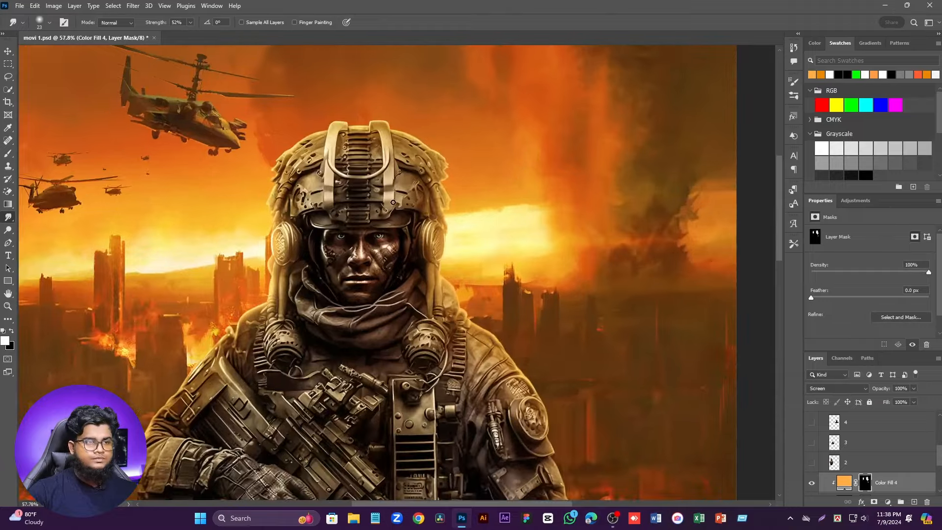
click(887, 502)
click(875, 327)
right_click(897, 466)
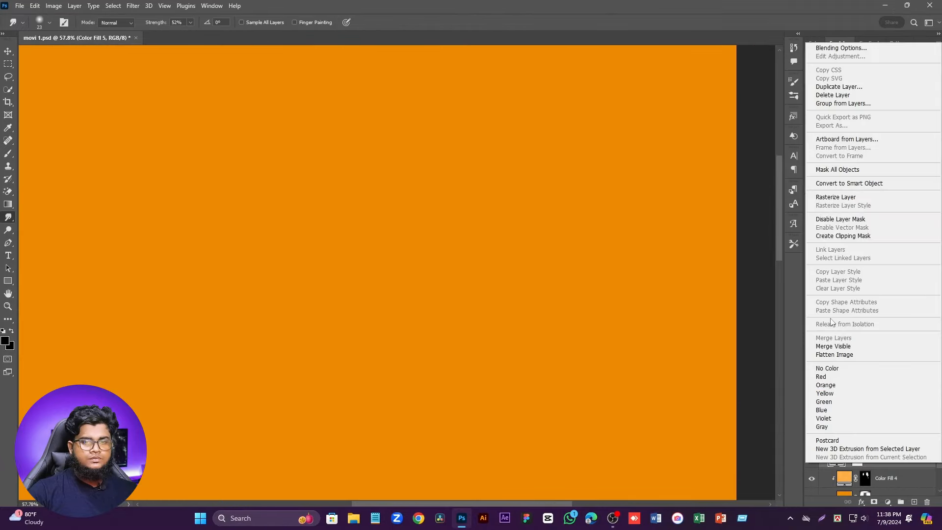
click(842, 235)
click(830, 387)
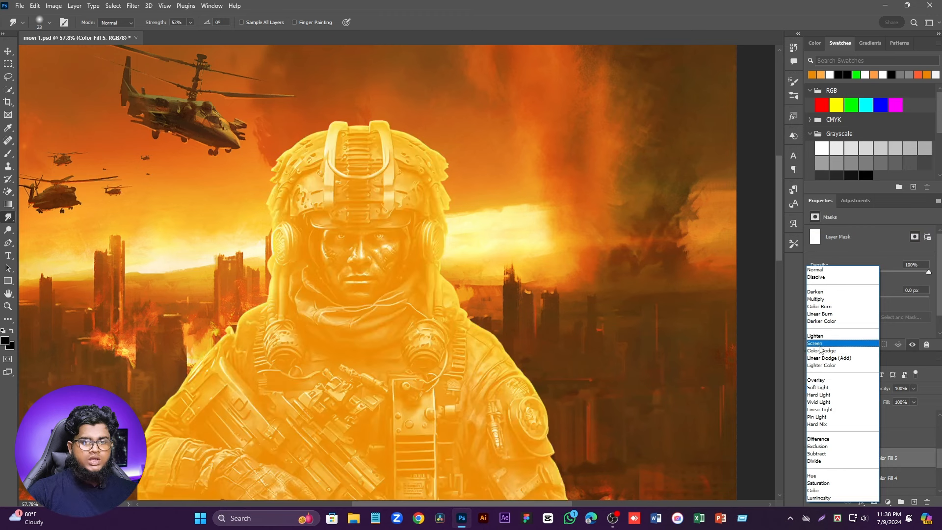
click(821, 344)
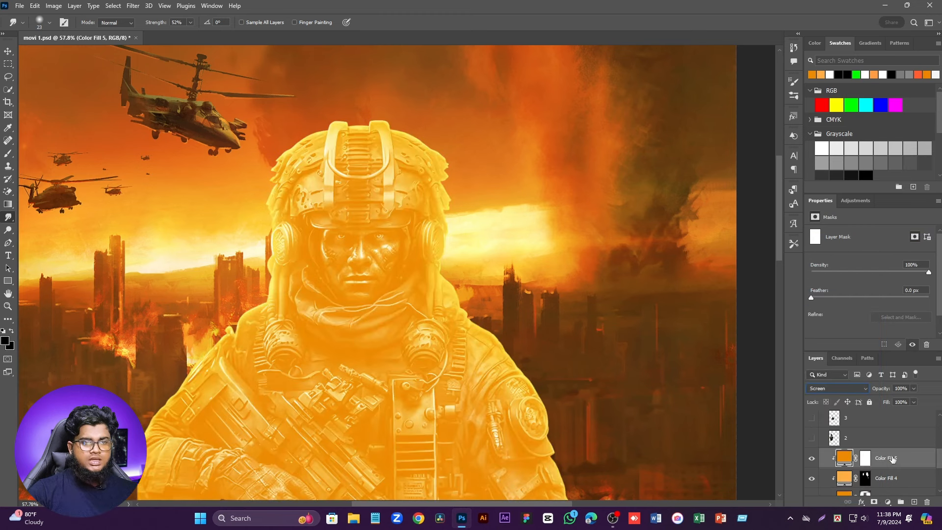
Step: Invert the new orange fill's mask to black and paint a soft glow around both helmet sides, reducing the brush to about 319 px
click(865, 461)
key(ctrl+i)
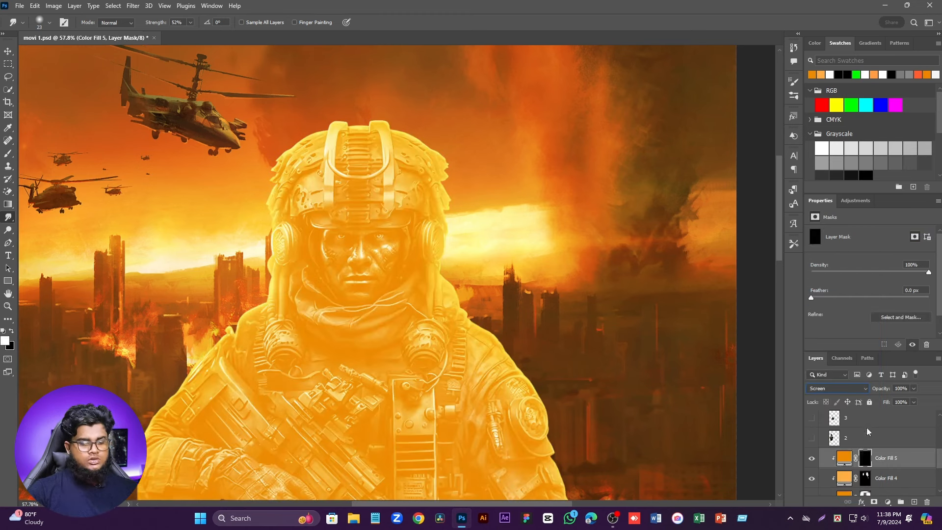
click(9, 154)
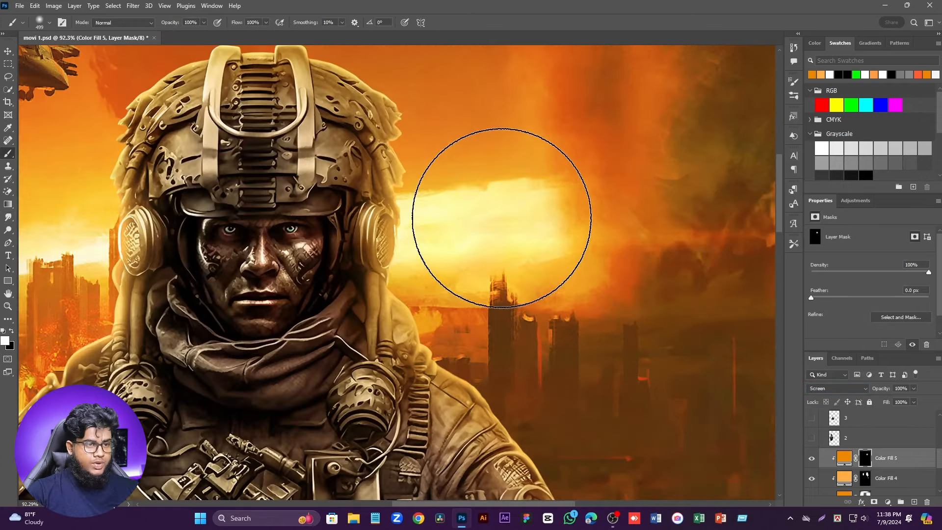
drag(502, 216, 461, 214)
scroll(474, 209, down, 2)
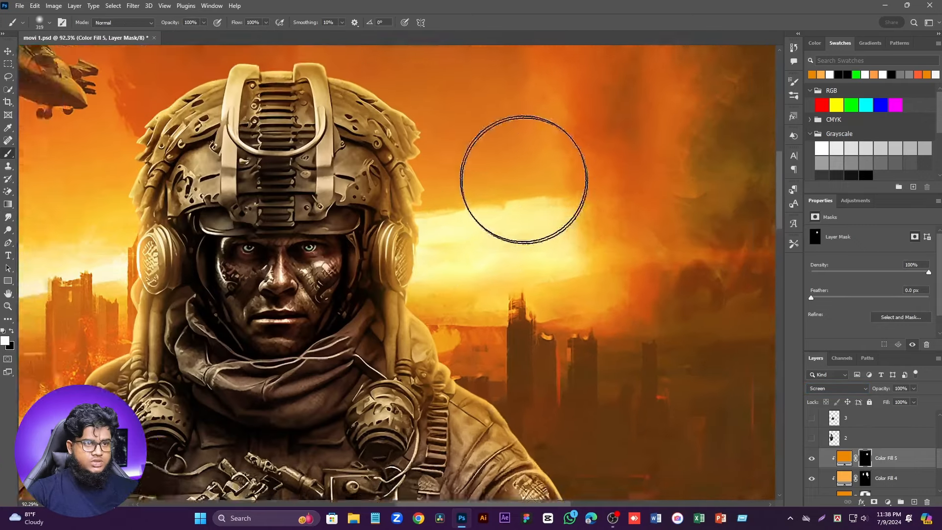
scroll(523, 181, up, 3)
scroll(436, 203, down, 6)
scroll(255, 219, up, 4)
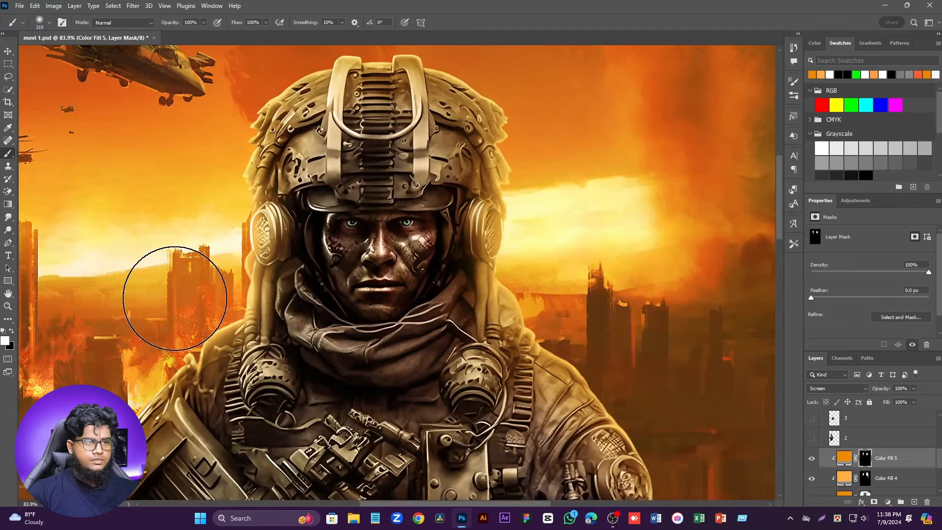
scroll(358, 269, down, 4)
scroll(395, 249, up, 3)
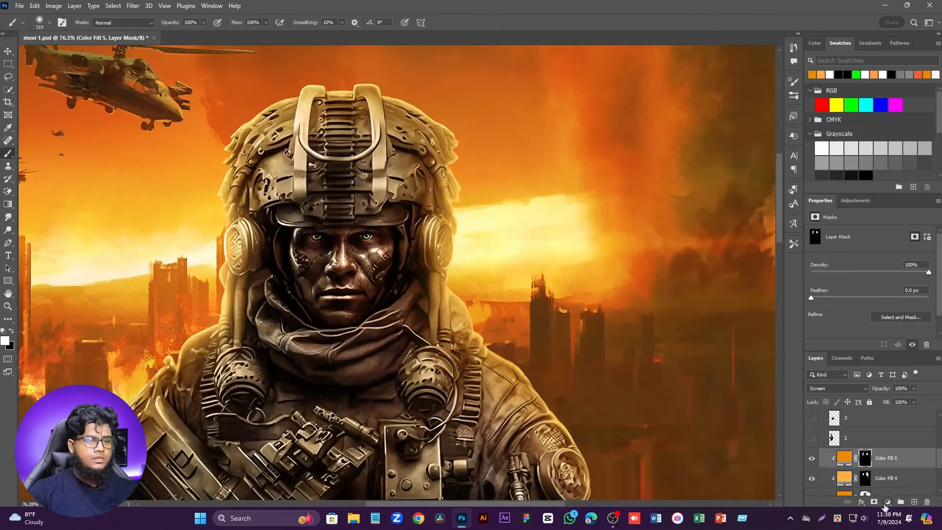
Step: Add a Levels adjustment with white input 213, clipped to the central soldier, and invert its mask to black
click(885, 505)
click(876, 372)
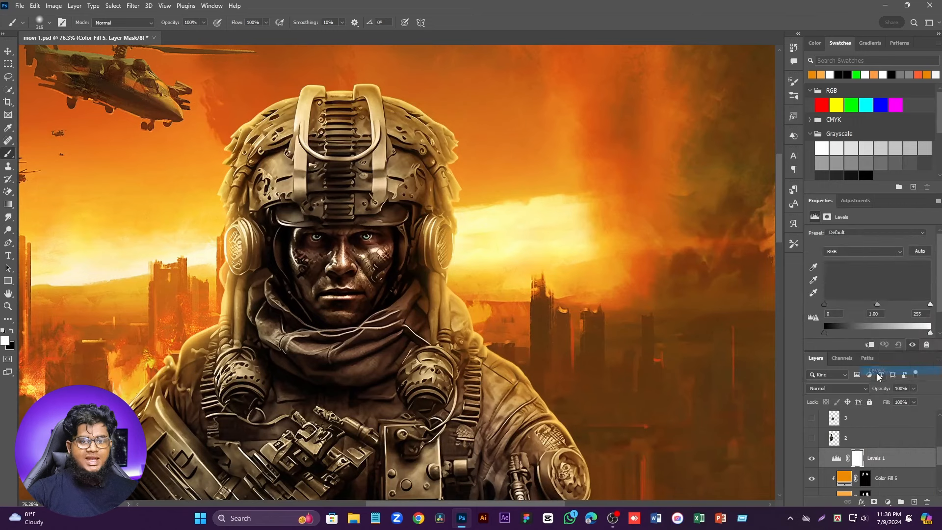
drag(930, 304, 913, 304)
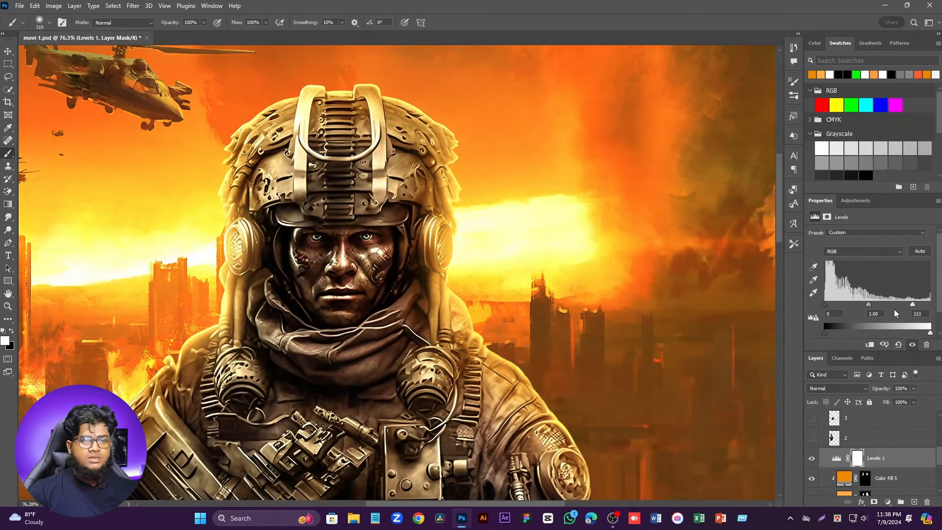
click(870, 345)
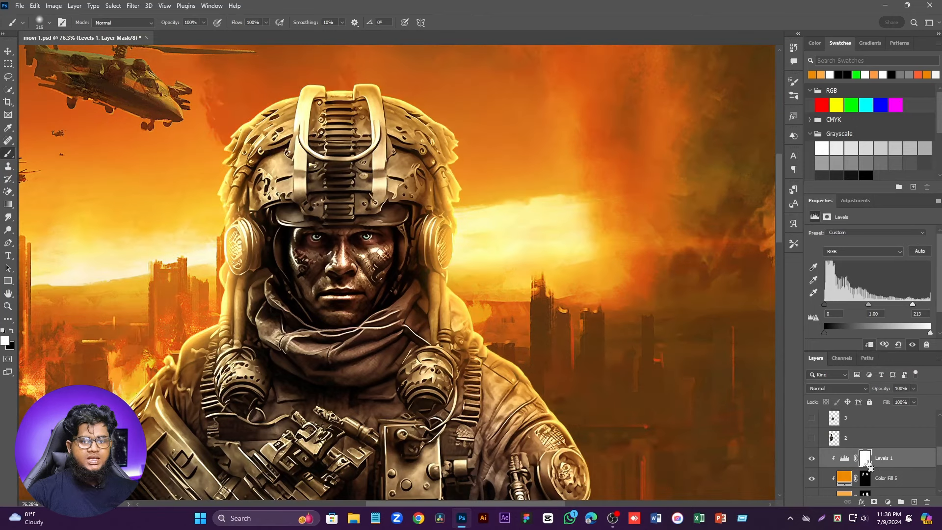
key(ctrl+i)
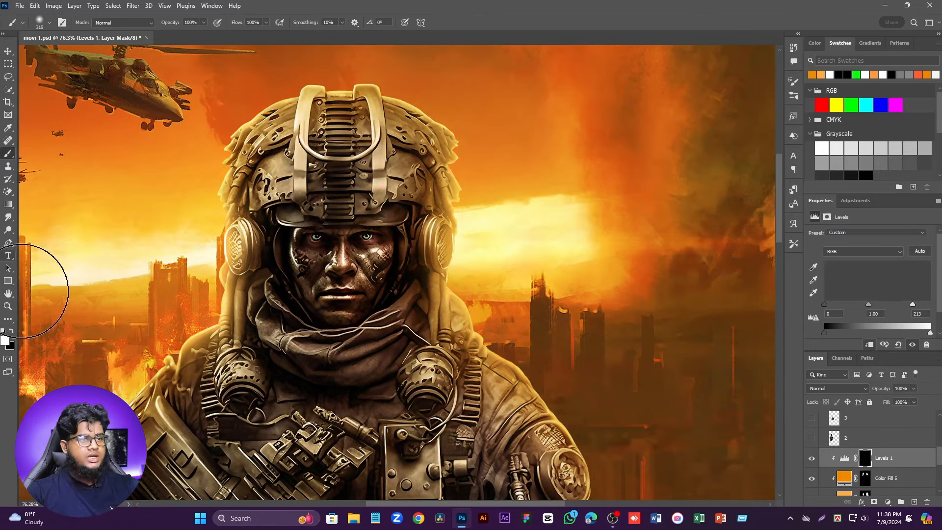
Step: Paint the Levels brightening along the soldier's right helmet edge, earpiece and shoulder, reducing the brush to about 198 px and 111 px
drag(398, 285, 374, 292)
scroll(535, 134, up, 6)
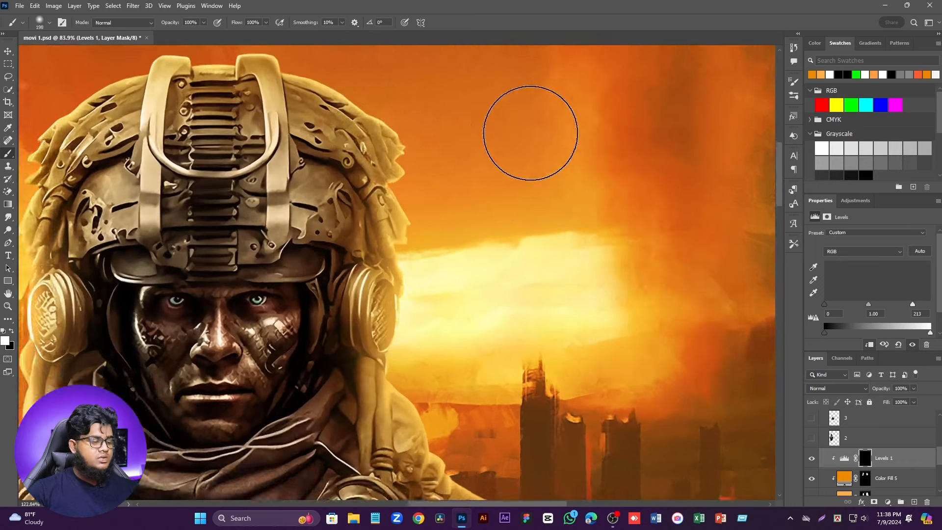
drag(394, 113, 360, 123)
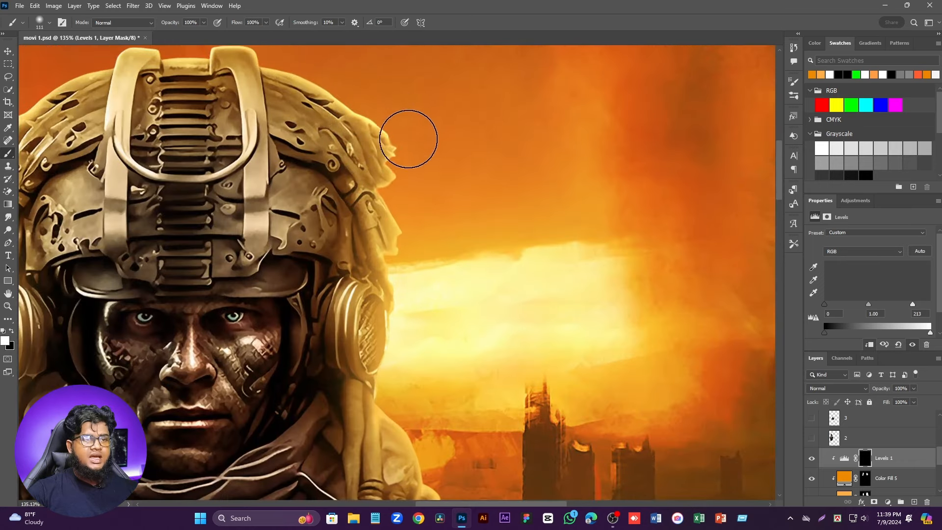
mouse_move(403, 183)
mouse_down()
mouse_move(418, 382)
mouse_move(400, 400)
mouse_move(400, 431)
mouse_up()
scroll(489, 247, down, 5)
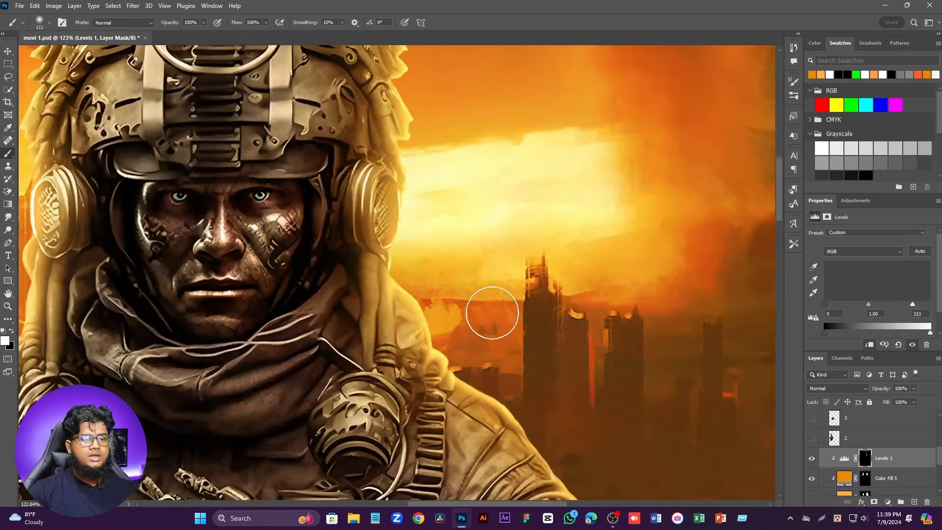
scroll(375, 143, up, 2)
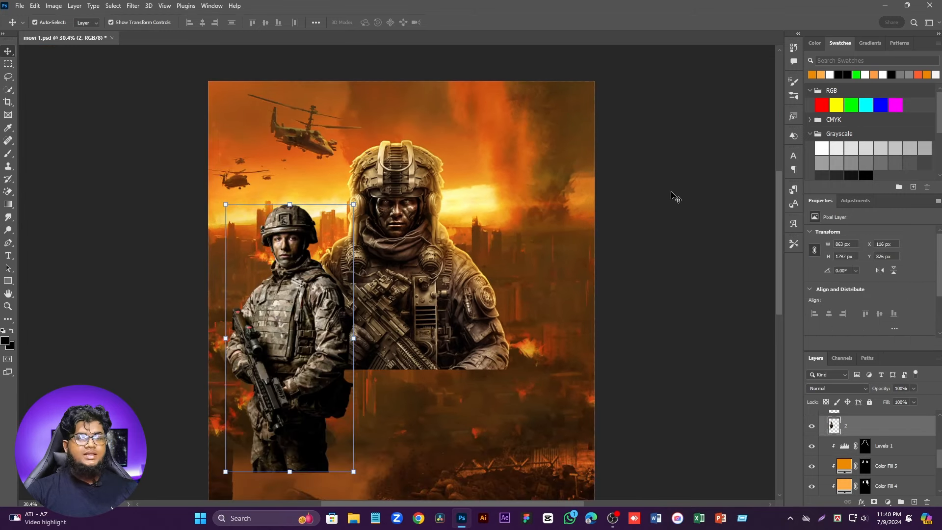
scroll(822, 469, up, 3)
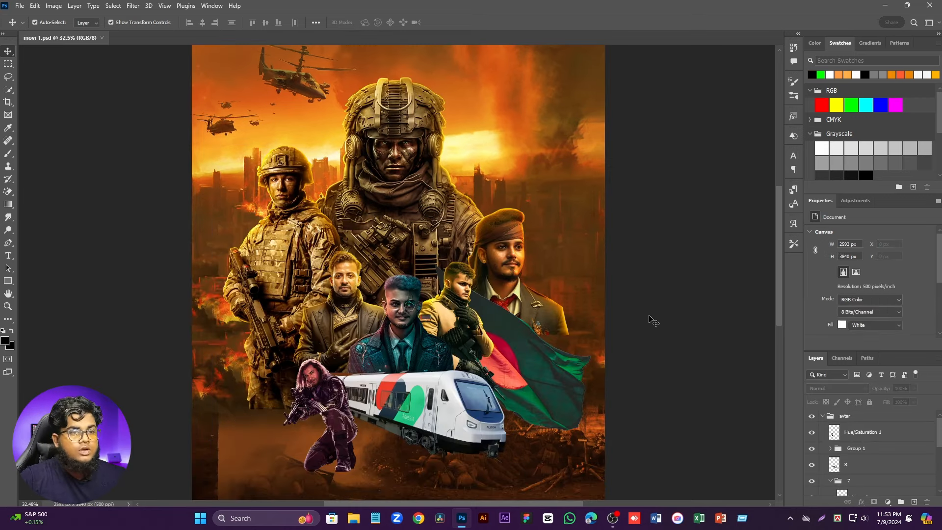
scroll(495, 239, up, 4)
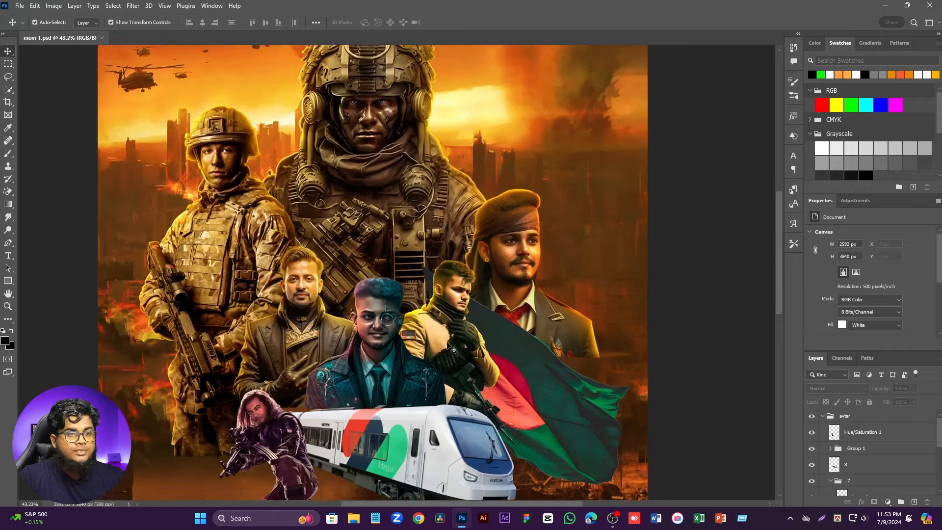
scroll(437, 358, down, 2)
scroll(320, 181, up, 2)
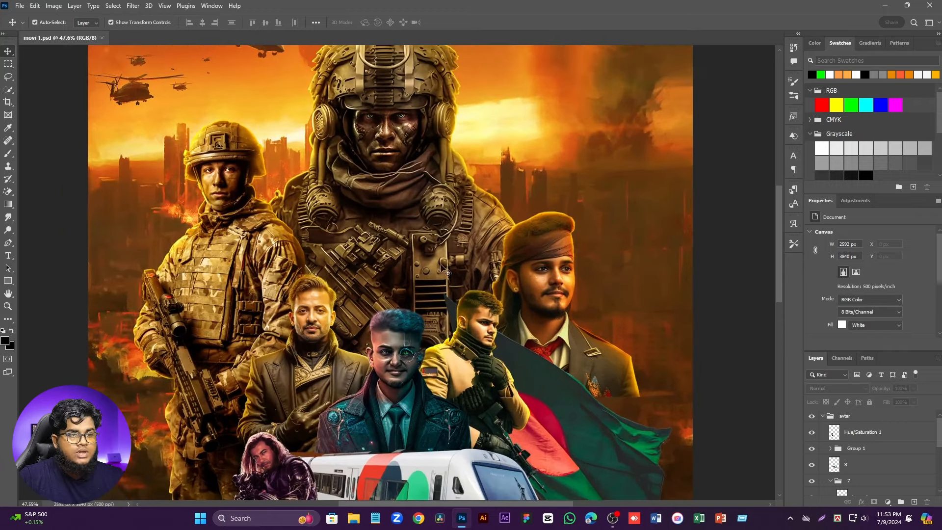
Step: Place the burning city image Default_I_want_to_imagine_a_city_with_big_buildings_and_a_heav_1 as embedded, scaled to about 22% over the poster's middle
scroll(472, 382, down, 2)
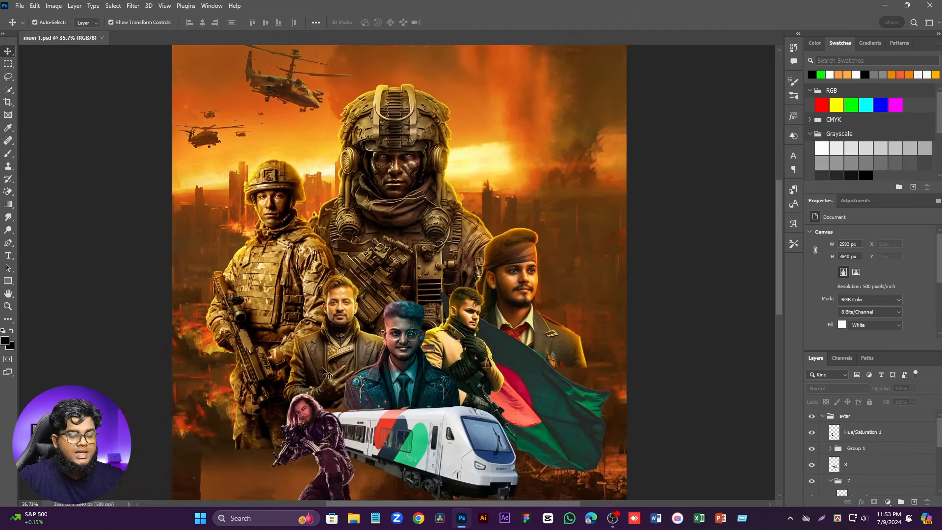
scroll(544, 367, up, 3)
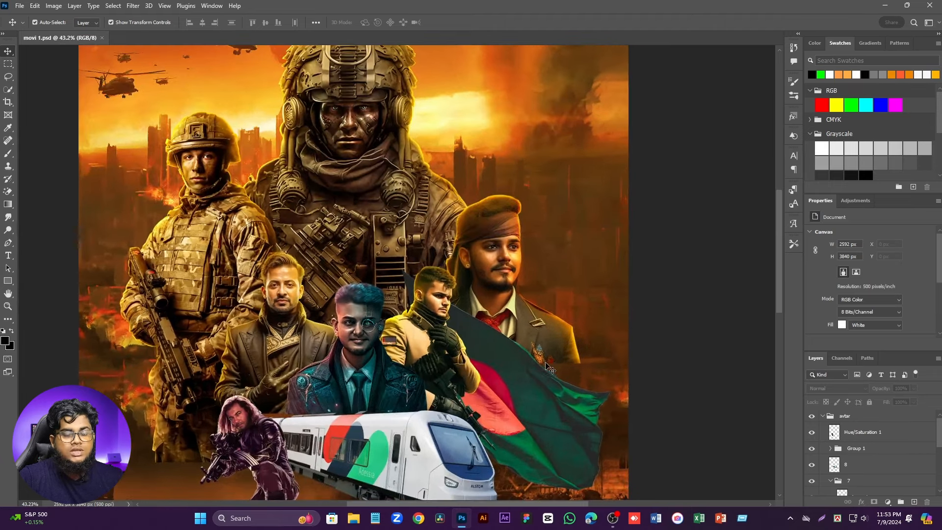
scroll(362, 263, up, 2)
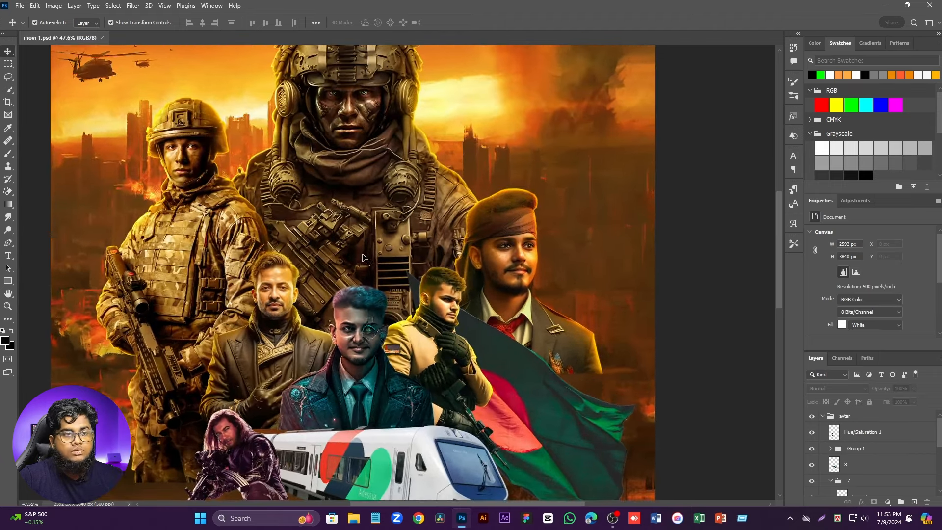
click(20, 5)
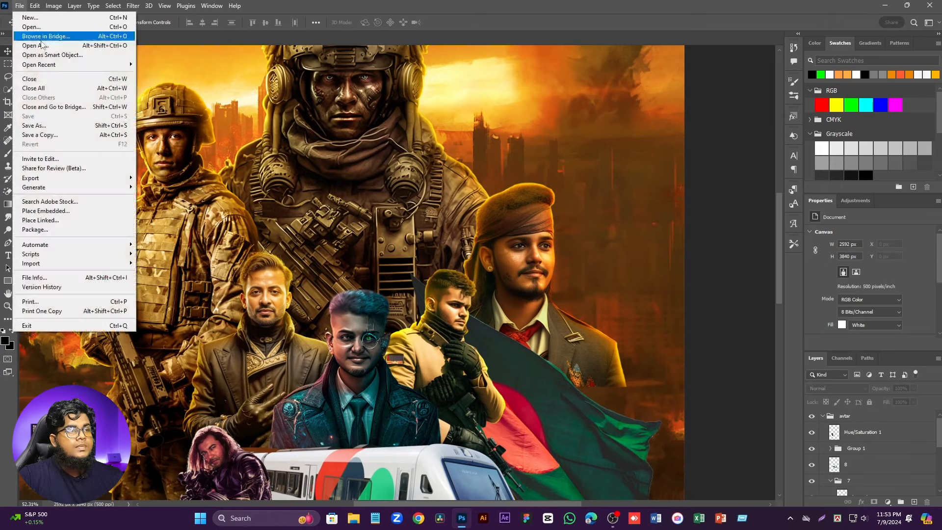
click(69, 215)
scroll(182, 170, down, 2)
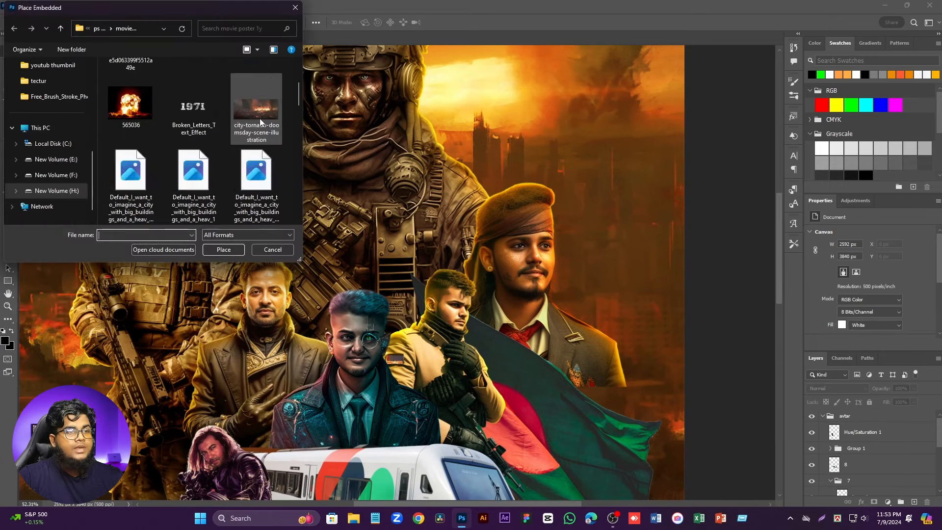
scroll(231, 141, down, 1)
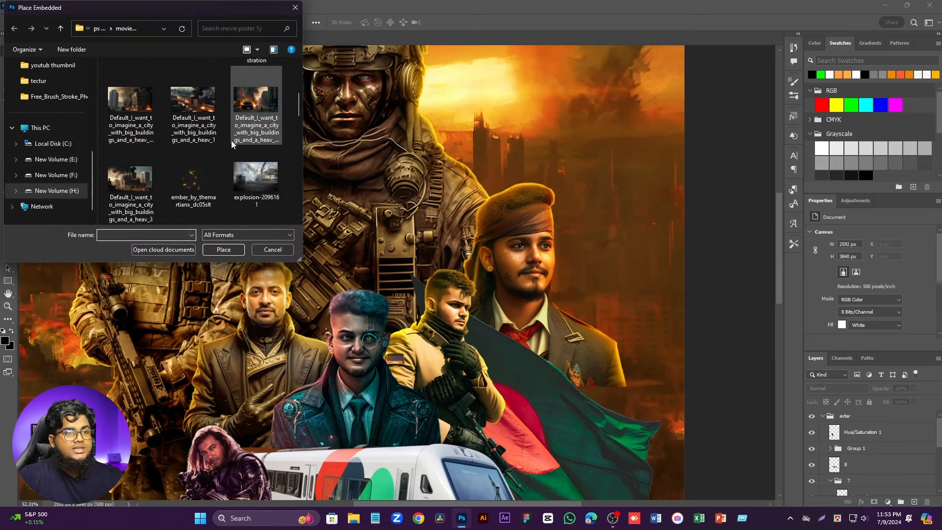
click(198, 129)
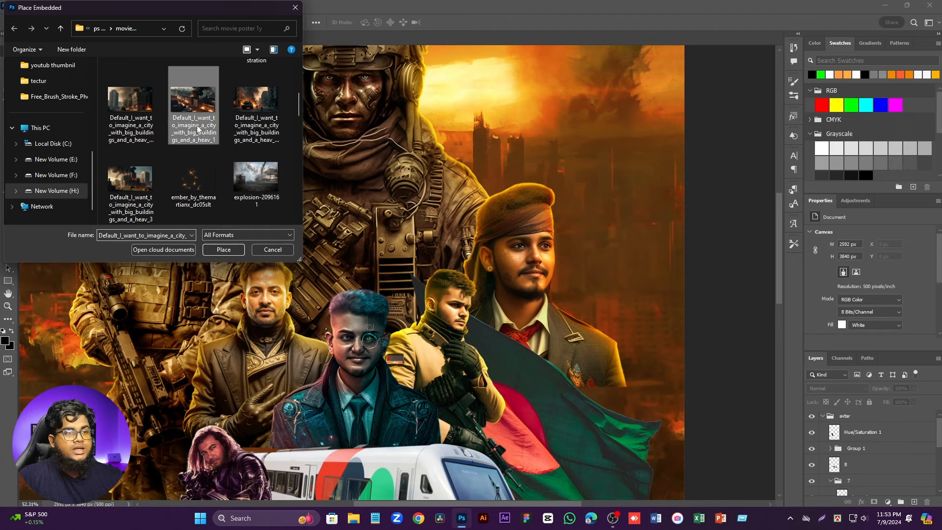
click(234, 253)
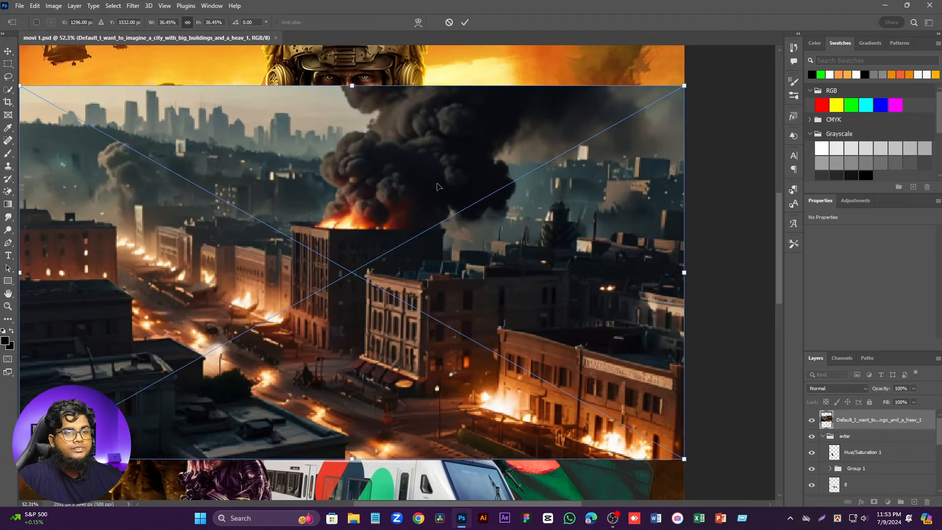
drag(682, 273, 418, 270)
drag(331, 275, 476, 255)
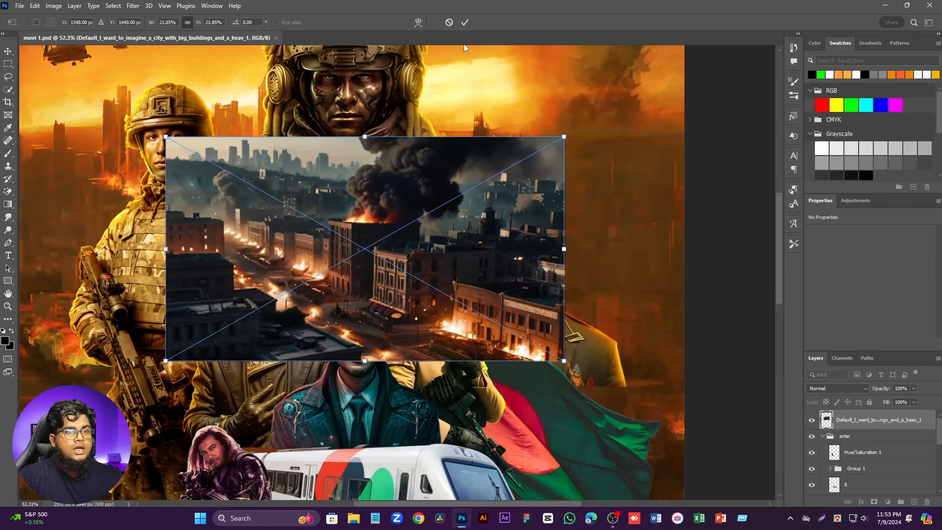
click(464, 23)
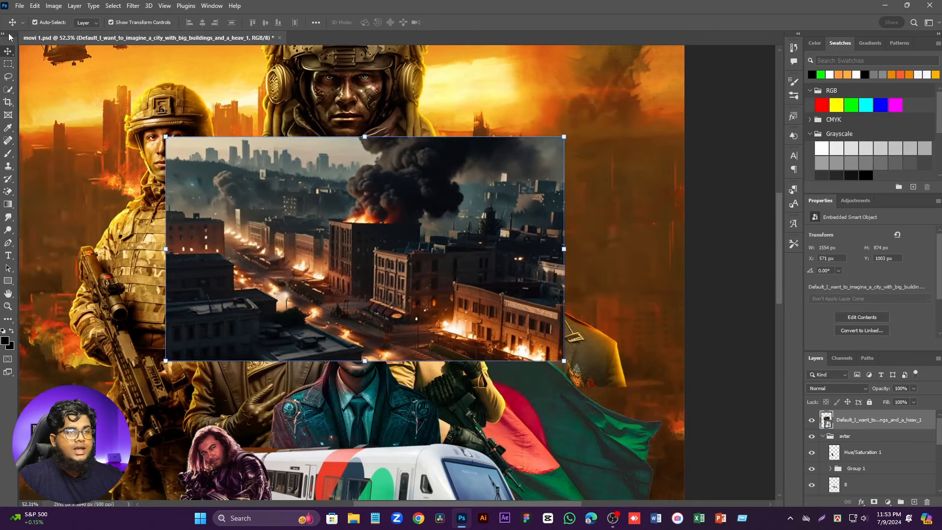
Step: Place the domed building image 1212 as embedded, scaled down to about 1211 px wide in front of the burning city
click(22, 7)
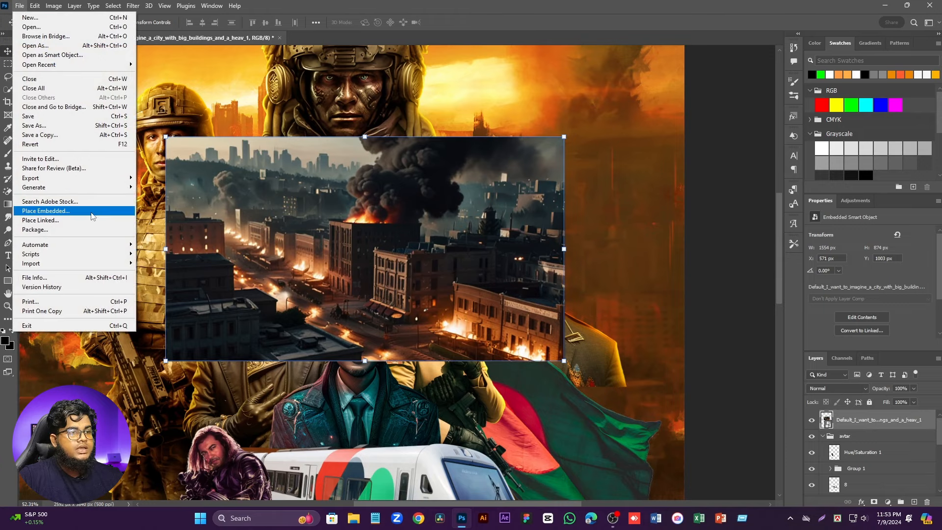
click(49, 214)
click(256, 146)
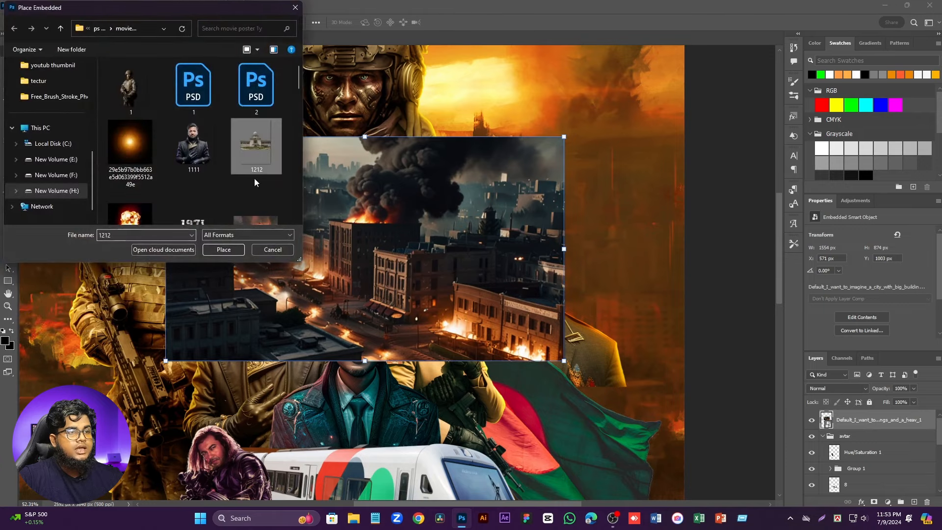
click(225, 249)
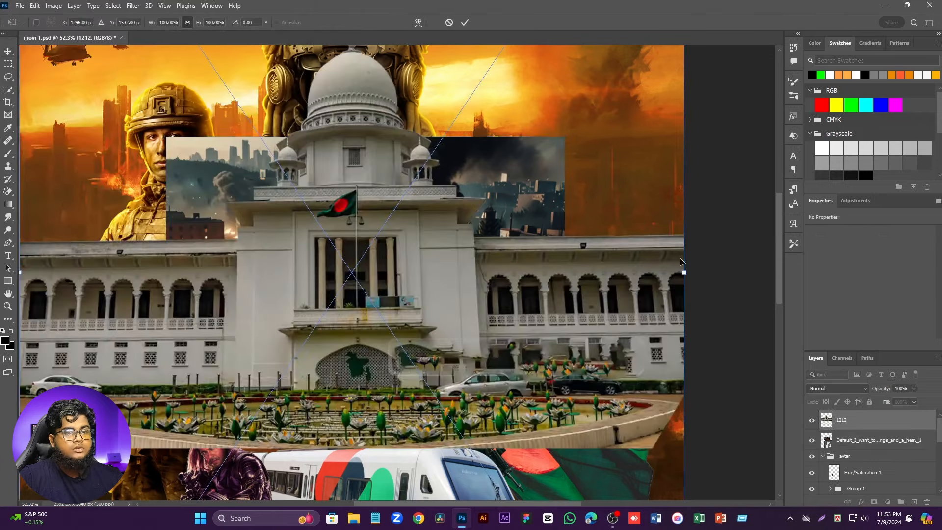
drag(684, 272, 477, 287)
click(464, 22)
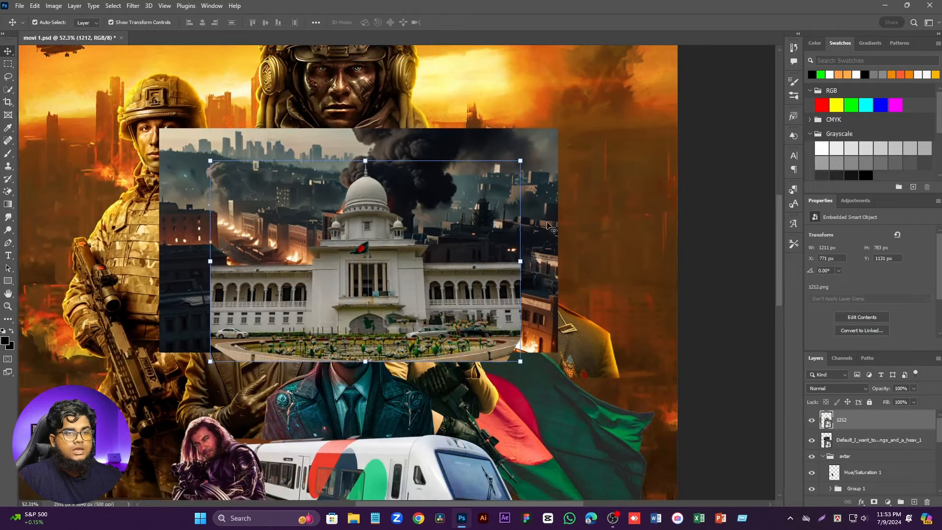
Step: Apply a Photo Filter to the burning city image using Warming Filter (85) at 99% density
click(548, 226)
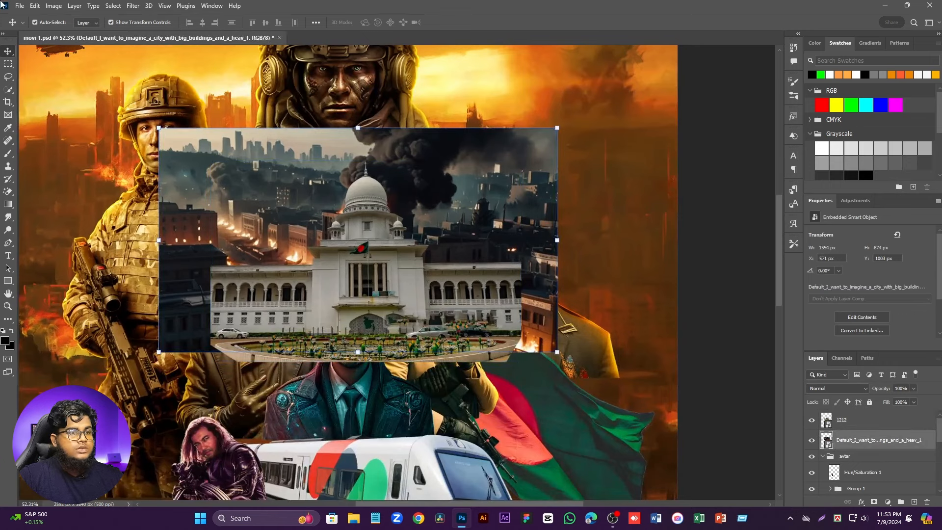
click(53, 5)
mouse_move(68, 33)
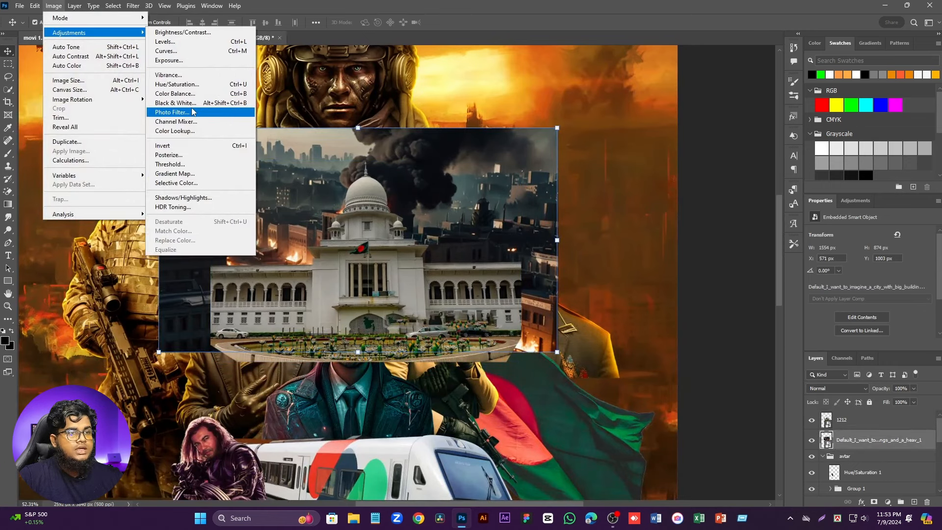
click(223, 112)
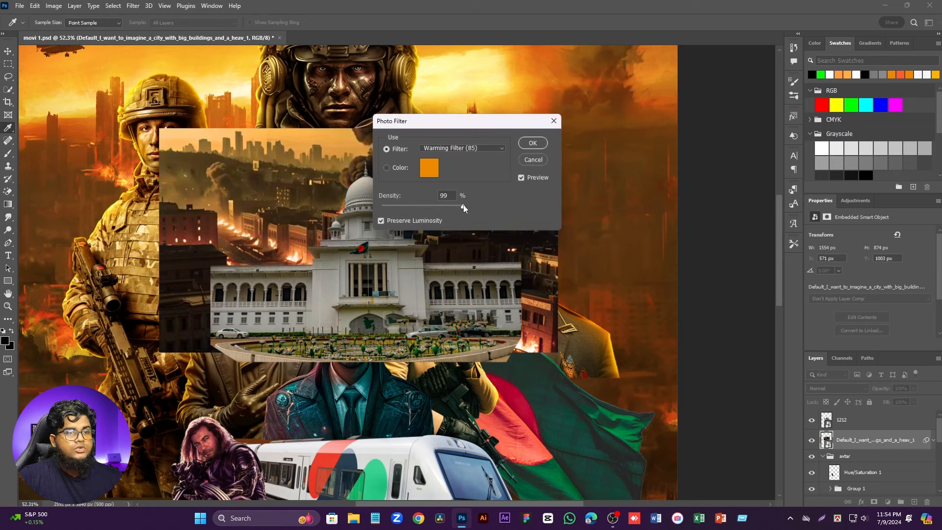
click(533, 143)
Step: Apply a Vibrance adjustment to the burning city image with Saturation at about +24
click(53, 5)
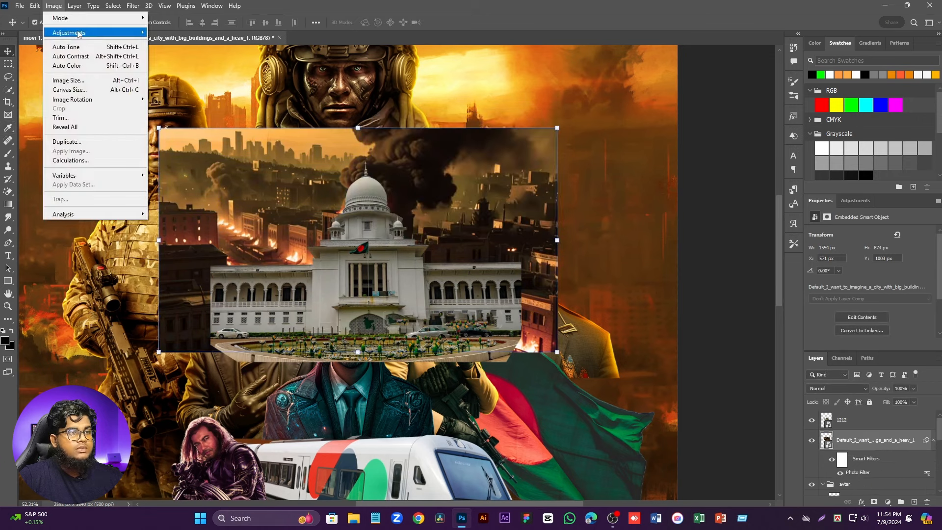
mouse_move(77, 33)
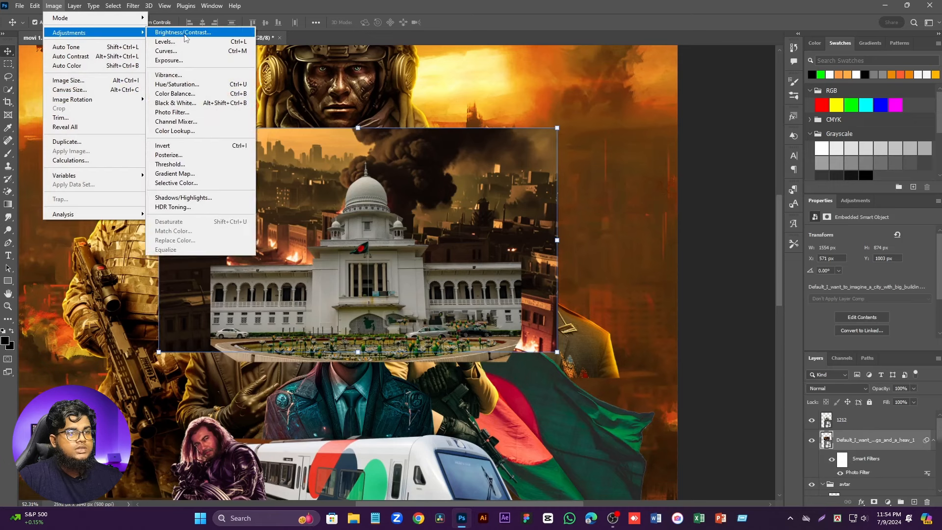
click(177, 77)
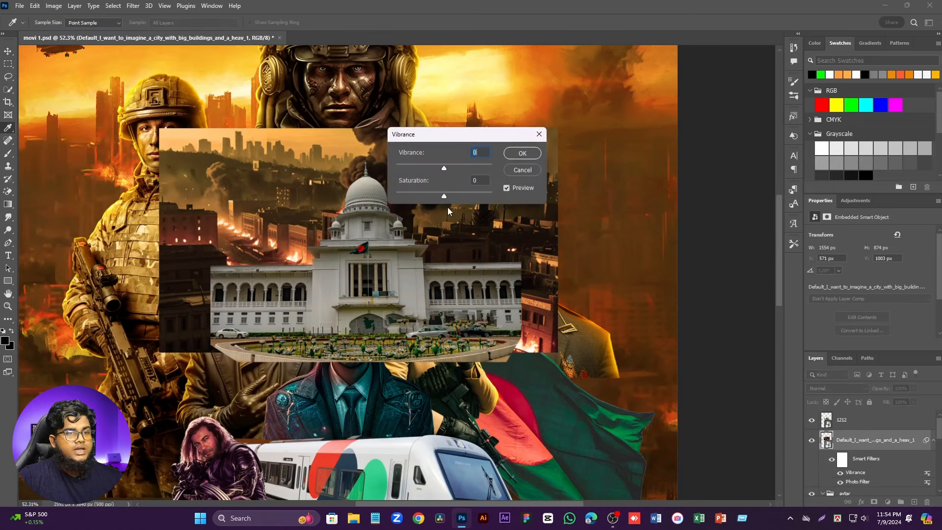
drag(451, 196, 460, 196)
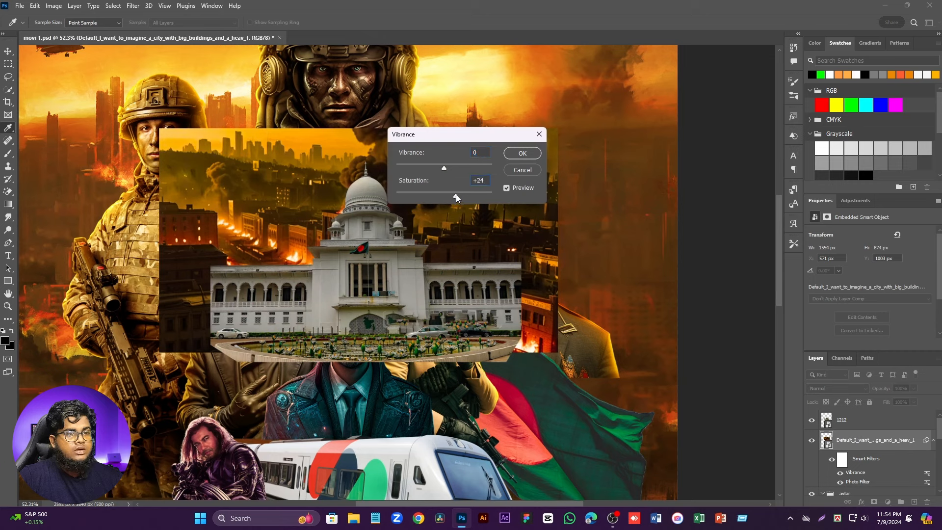
click(523, 153)
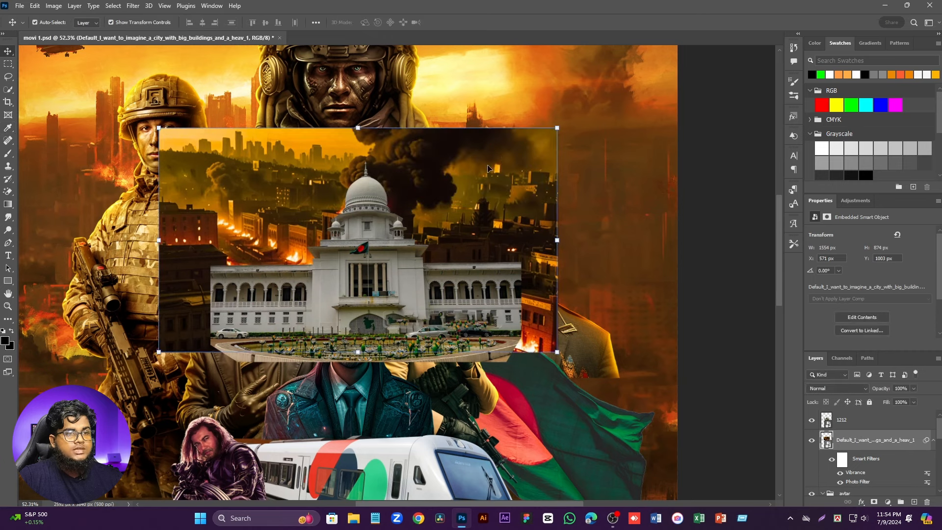
Step: Apply a Photo Filter to the domed building layer 1212 using Warming Filter (85) at 92% density
click(384, 255)
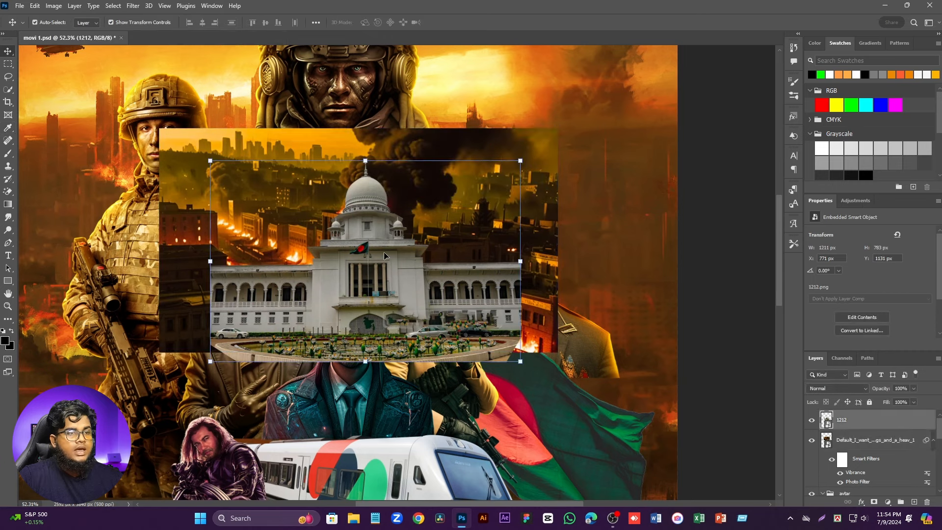
click(54, 6)
mouse_move(88, 34)
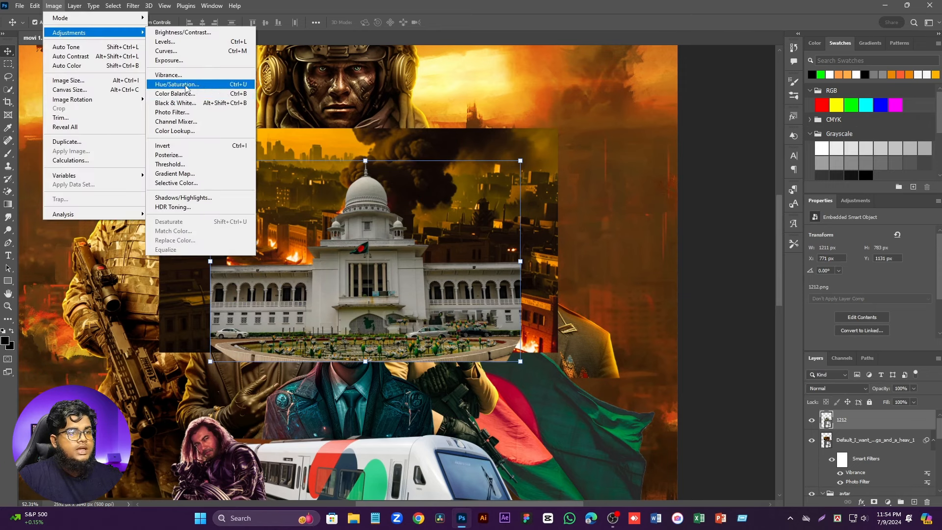
click(172, 112)
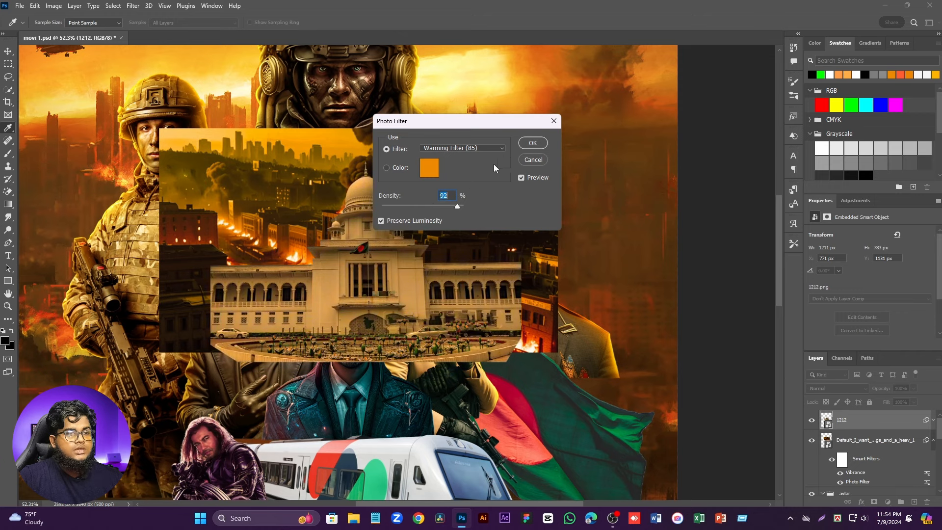
click(532, 143)
Step: Apply a Gaussian Blur with a 2.3-pixel radius to the burning city image
click(185, 188)
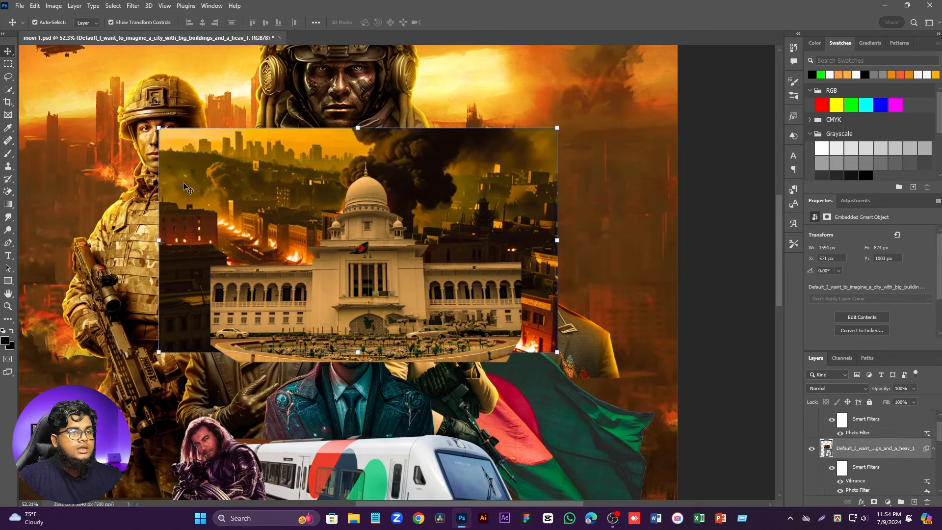
scroll(262, 118, down, 1)
scroll(261, 118, up, 2)
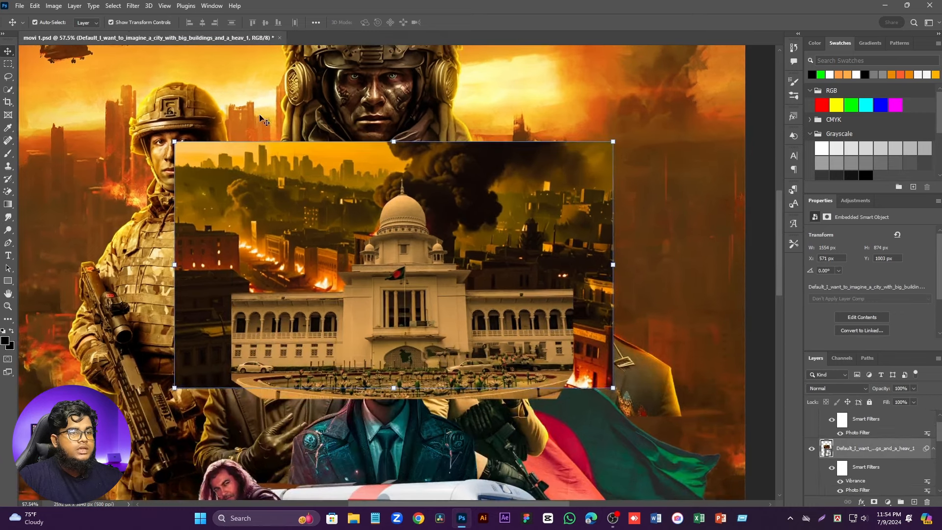
click(132, 6)
mouse_move(235, 132)
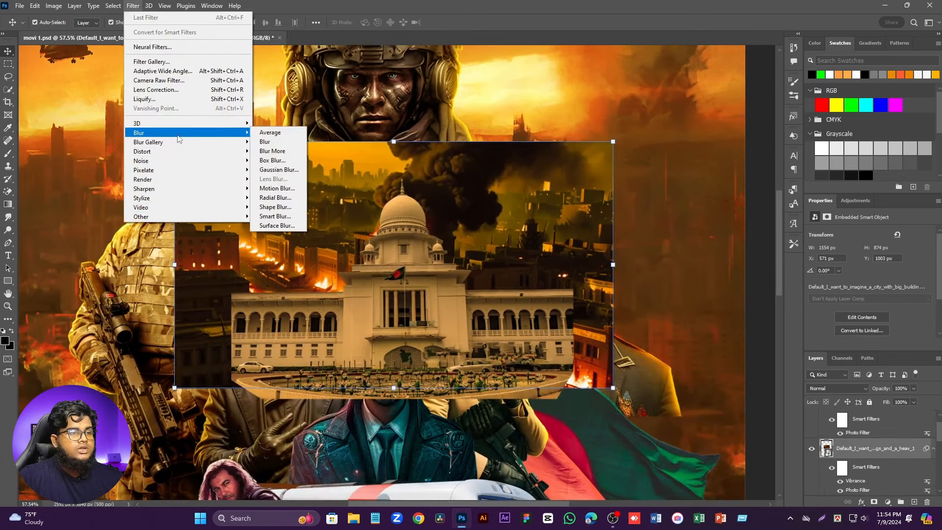
click(280, 169)
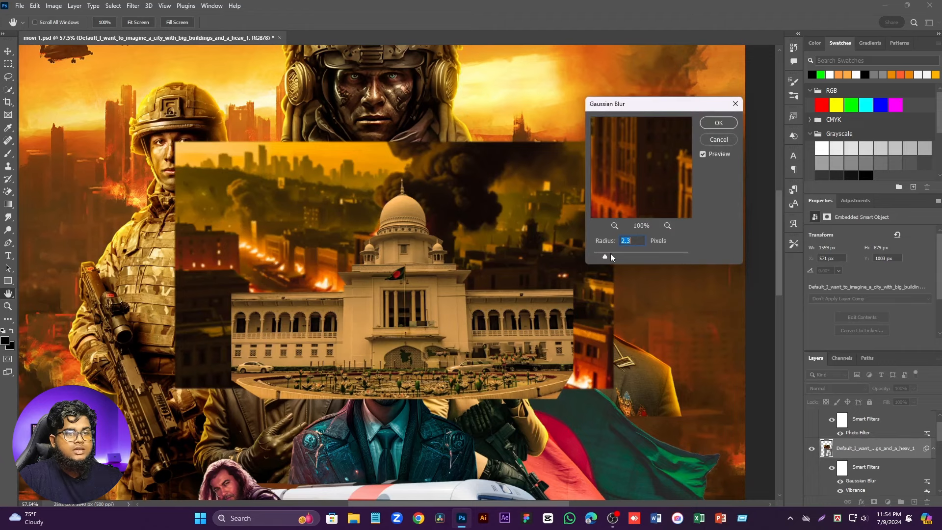
click(711, 124)
key(v)
Step: Move the domed building and burning city layers behind the front characters, directly above group 1, and rasterize both layers
scroll(409, 251, down, 3)
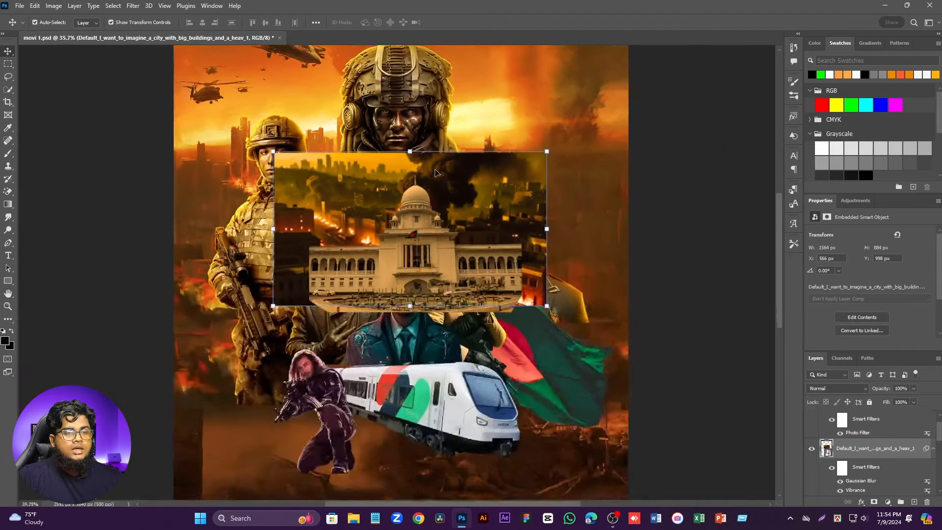
click(406, 240)
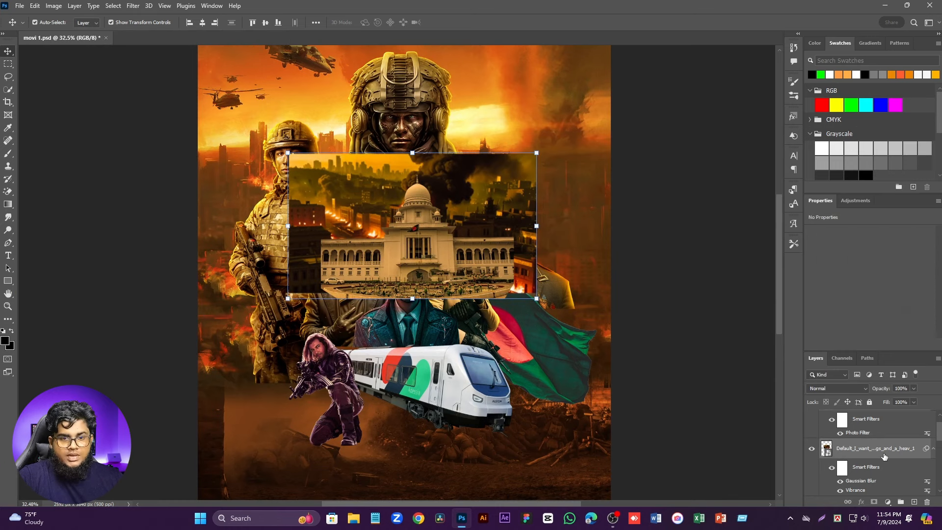
scroll(884, 456, up, 1)
scroll(882, 454, down, 1)
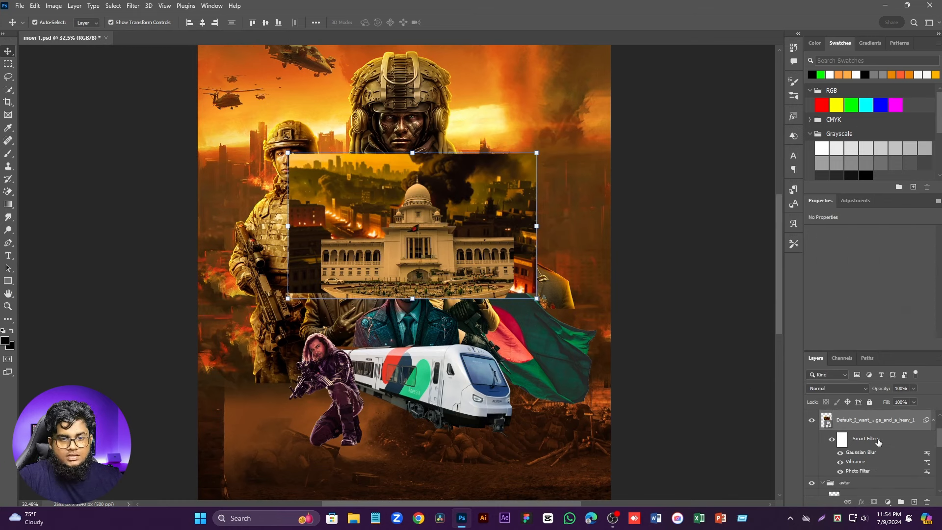
drag(870, 428, 871, 455)
scroll(428, 209, up, 2)
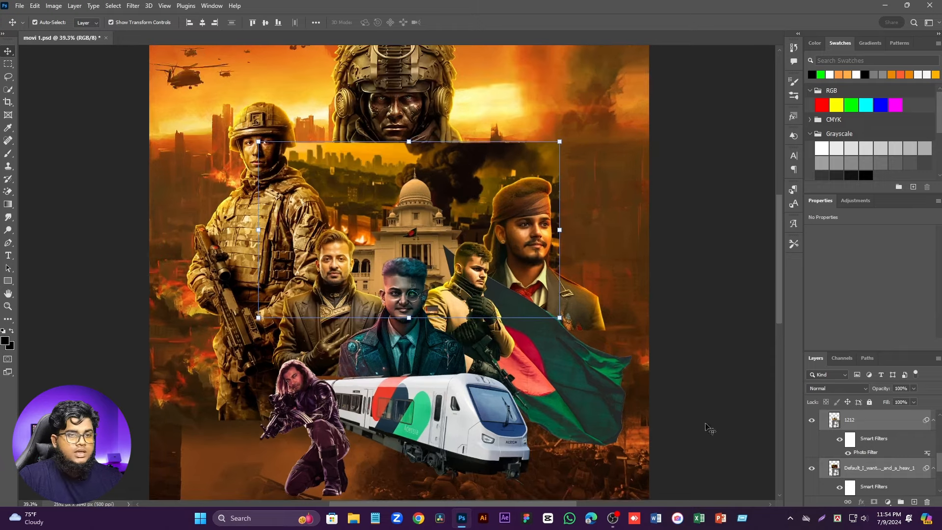
right_click(881, 471)
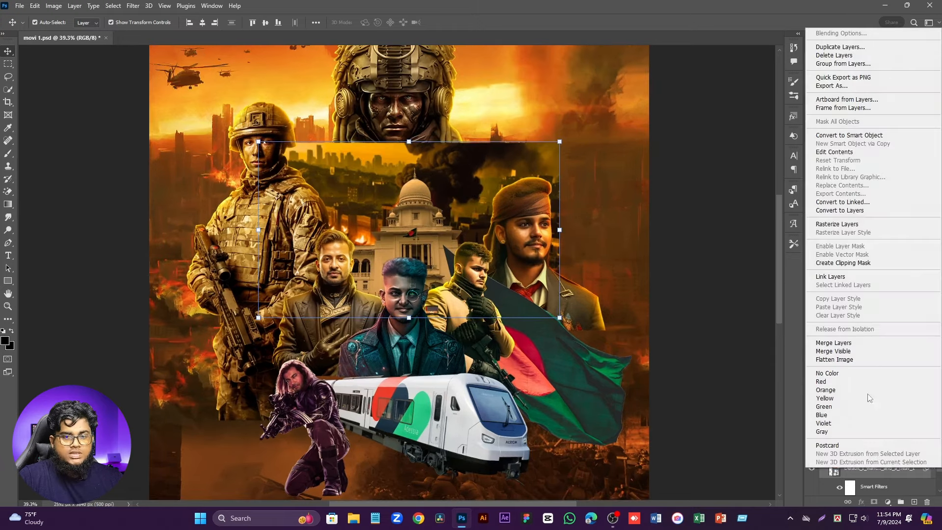
click(836, 224)
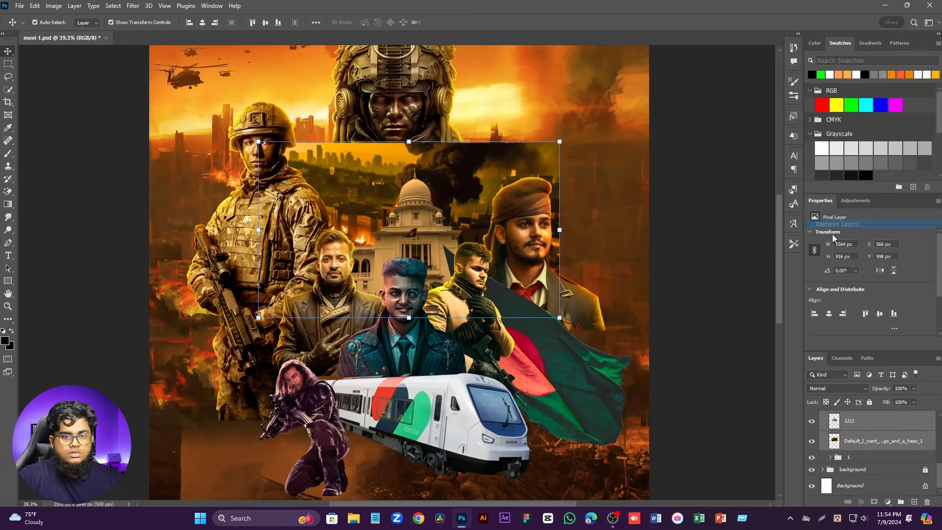
Step: Scale the domed building and burning city layers together to 69.5% and centre them between the front characters
click(753, 425)
scroll(406, 224, up, 1)
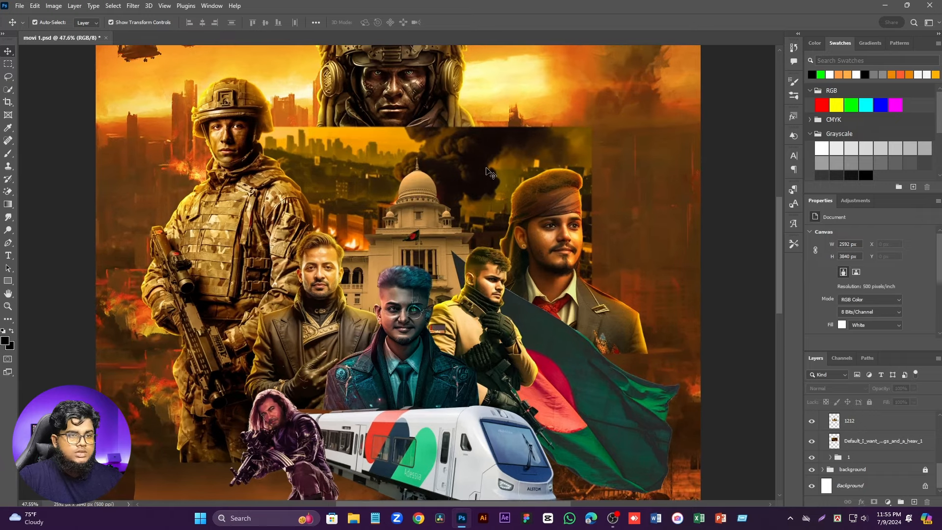
click(412, 212)
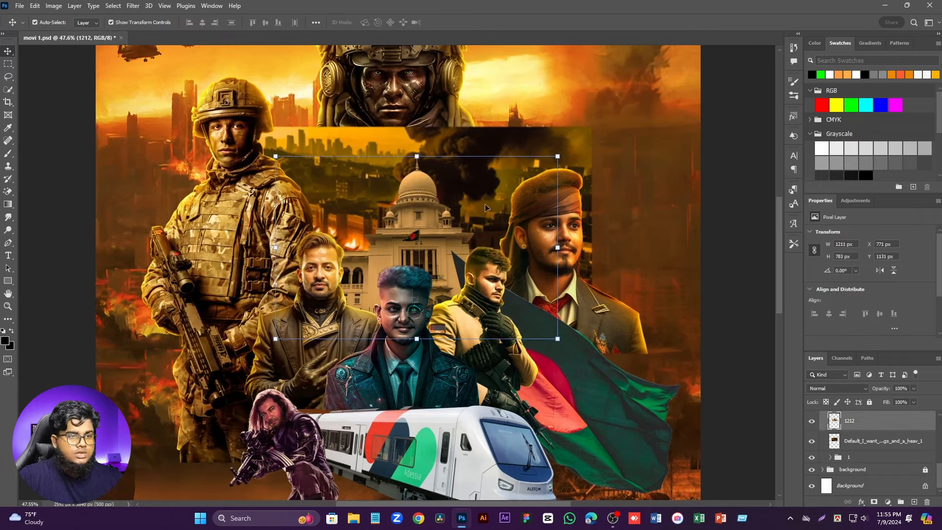
shift+click(579, 146)
drag(593, 233, 481, 232)
drag(370, 210, 414, 221)
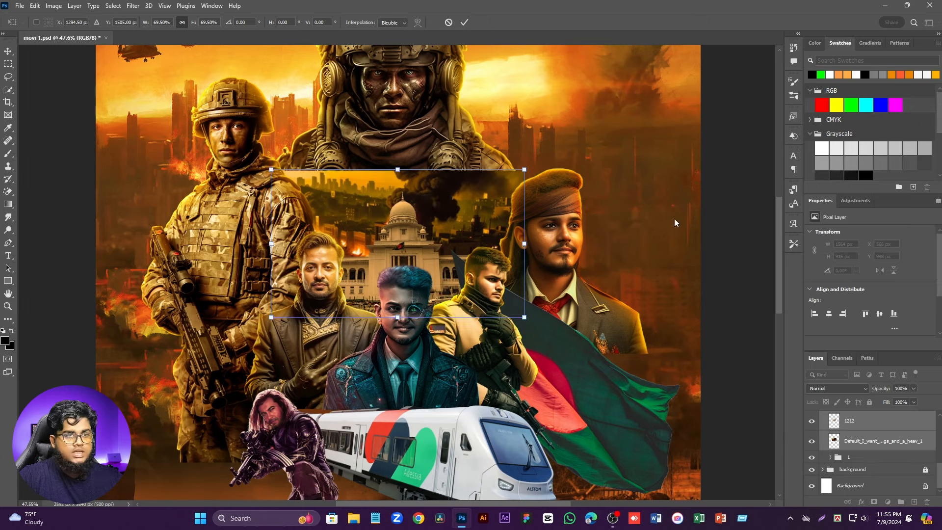
click(464, 24)
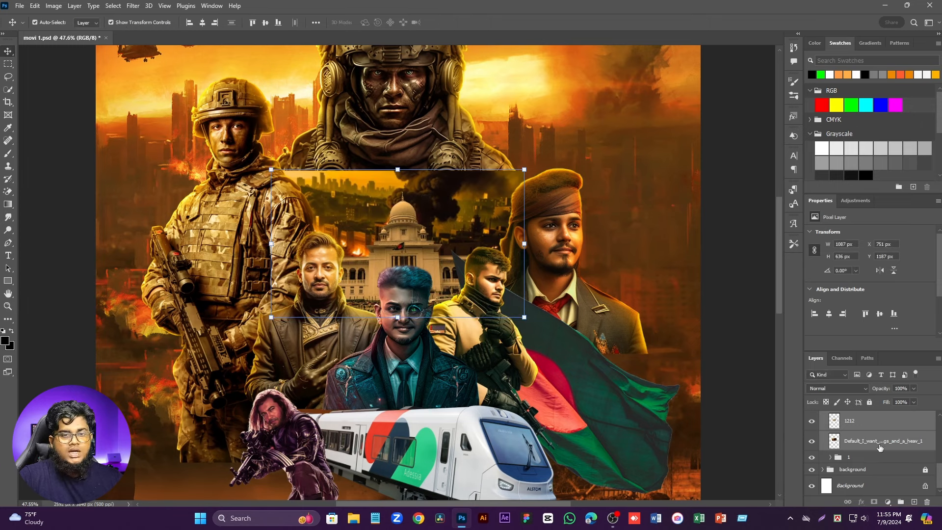
Step: Combine the domed building and burning city layers into one smart object and rasterize it
right_click(880, 447)
click(848, 165)
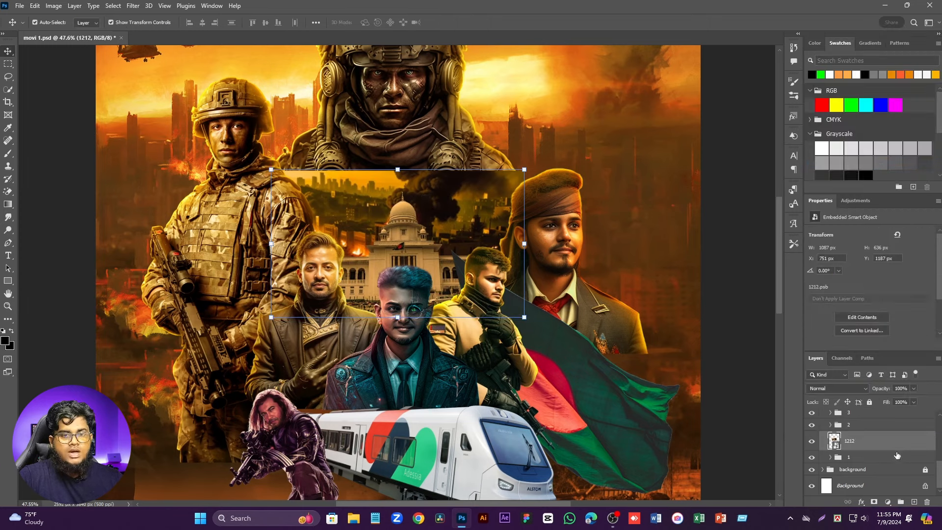
right_click(873, 440)
click(816, 263)
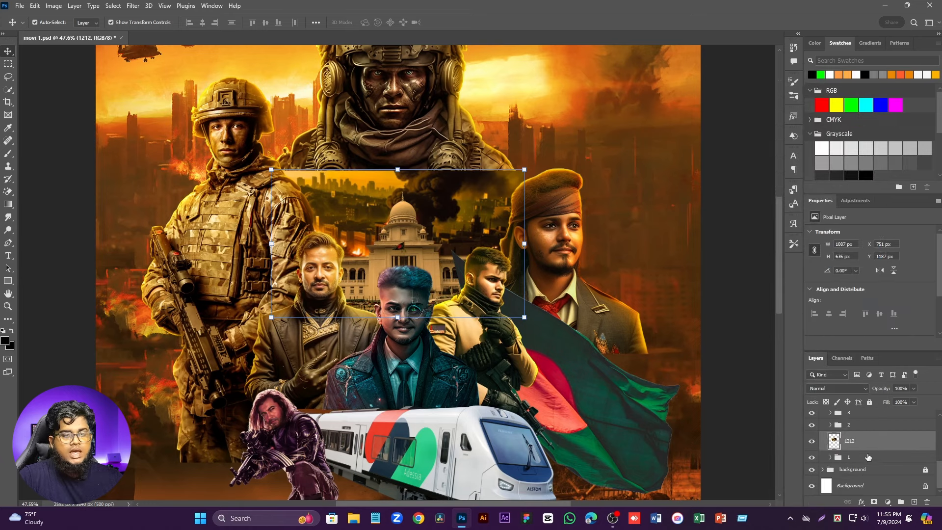
Step: Add a layer mask to layer 1212 and paint out the city image's hard upper and side edges with a large textured brush
click(874, 502)
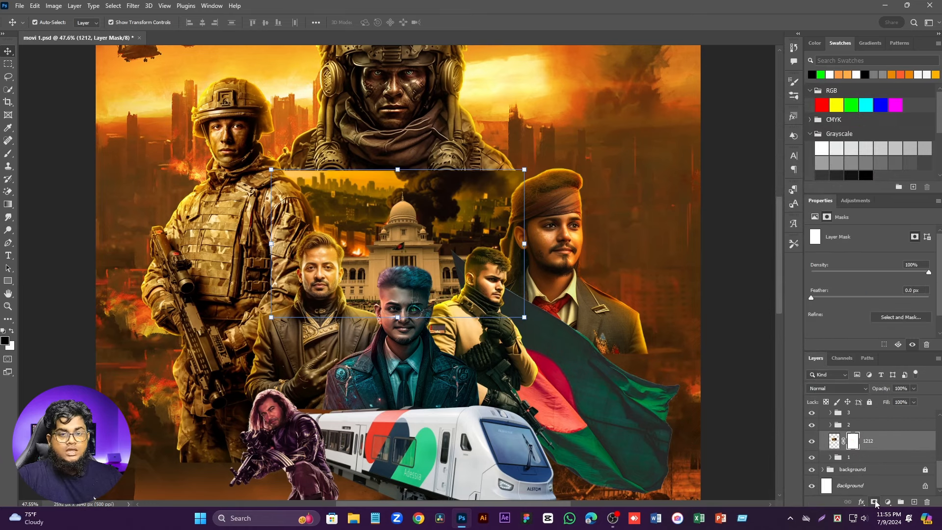
click(6, 154)
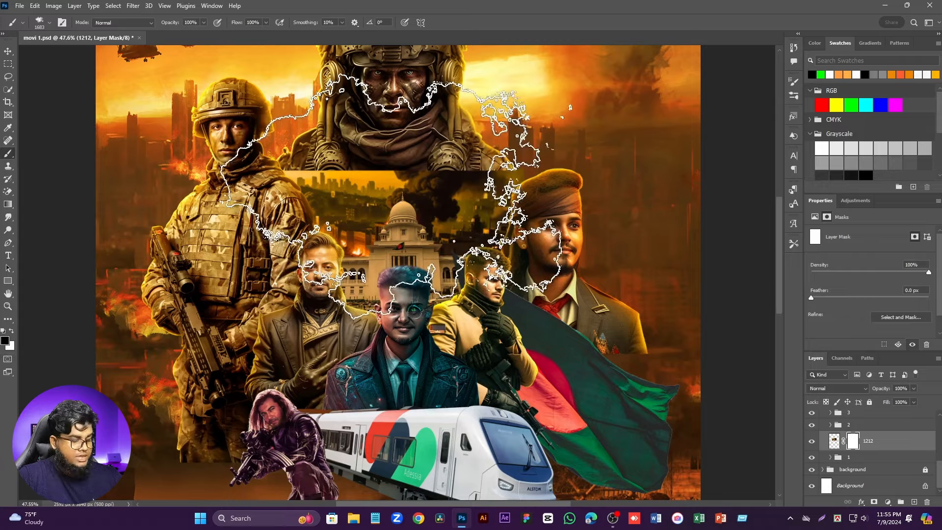
drag(390, 195, 306, 201)
scroll(453, 192, up, 5)
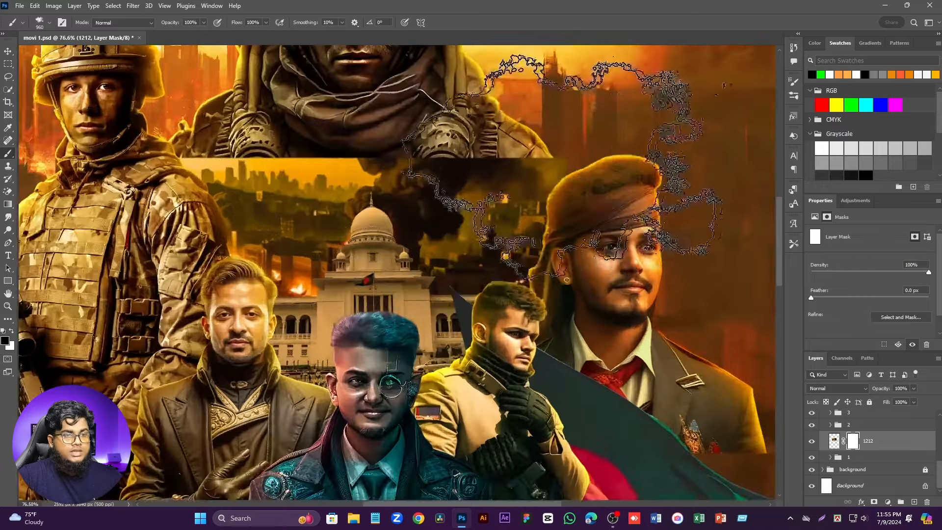
drag(488, 200, 415, 205)
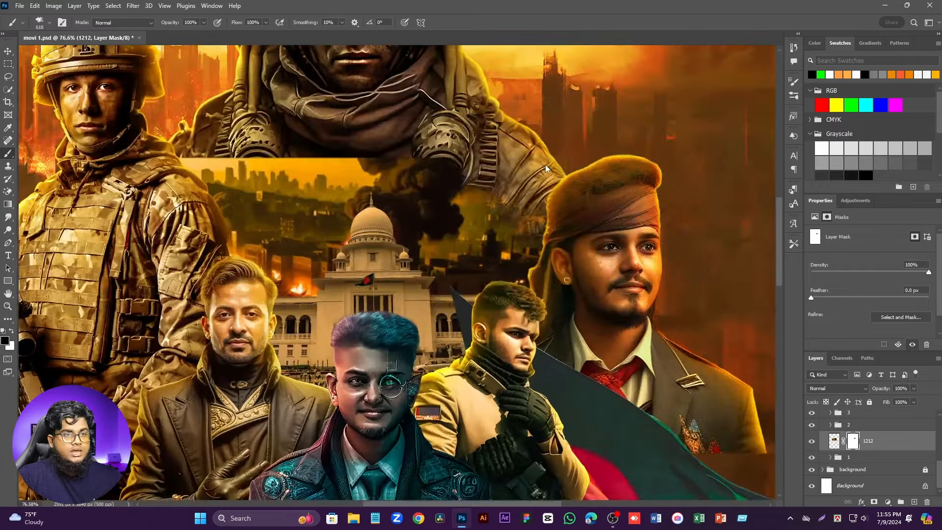
drag(452, 130, 180, 129)
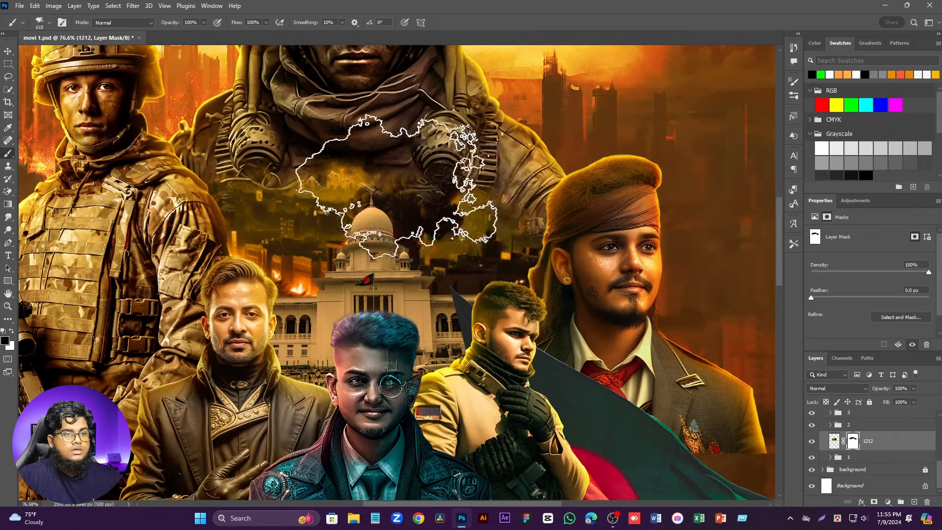
Step: Examine how the masked city and domed building blend with the surrounding soldiers and characters
scroll(388, 186, down, 2)
scroll(265, 255, up, 1)
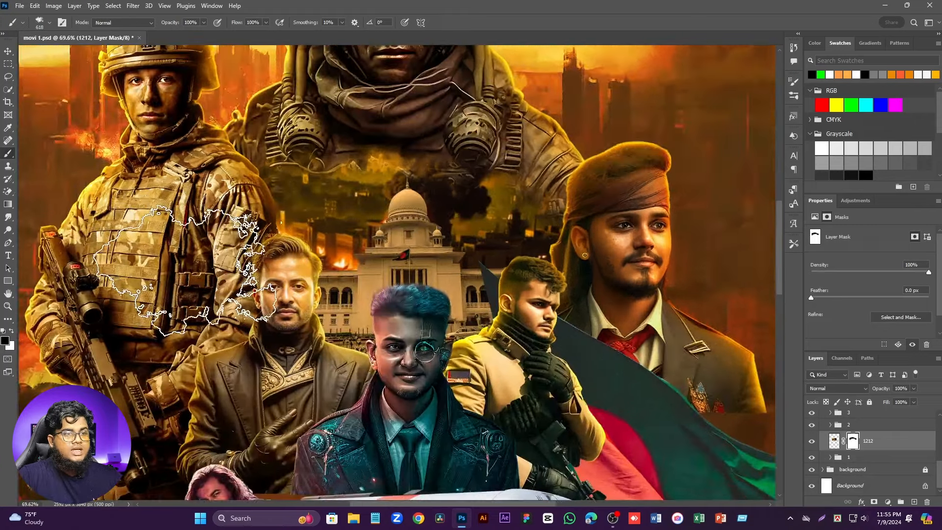
scroll(520, 421, down, 1)
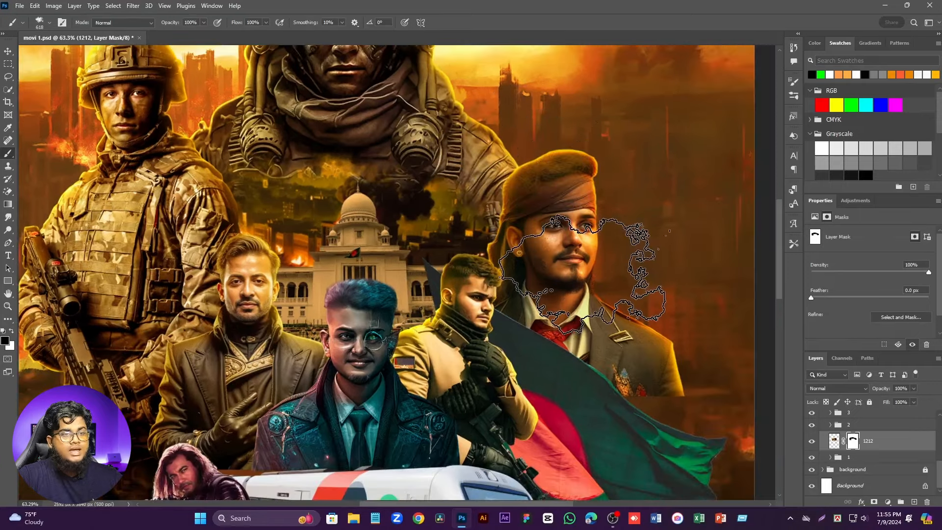
click(8, 53)
scroll(552, 189, down, 3)
scroll(498, 198, up, 3)
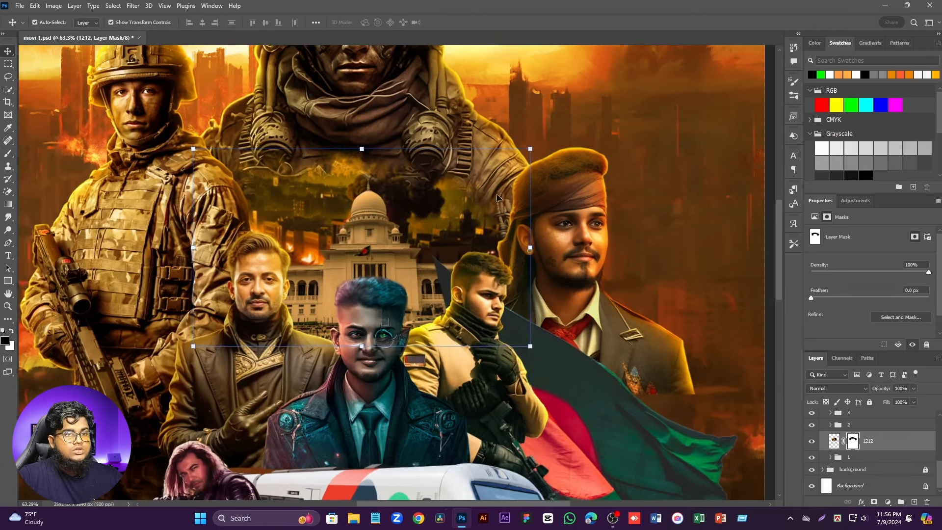
scroll(423, 205, down, 3)
scroll(396, 230, up, 2)
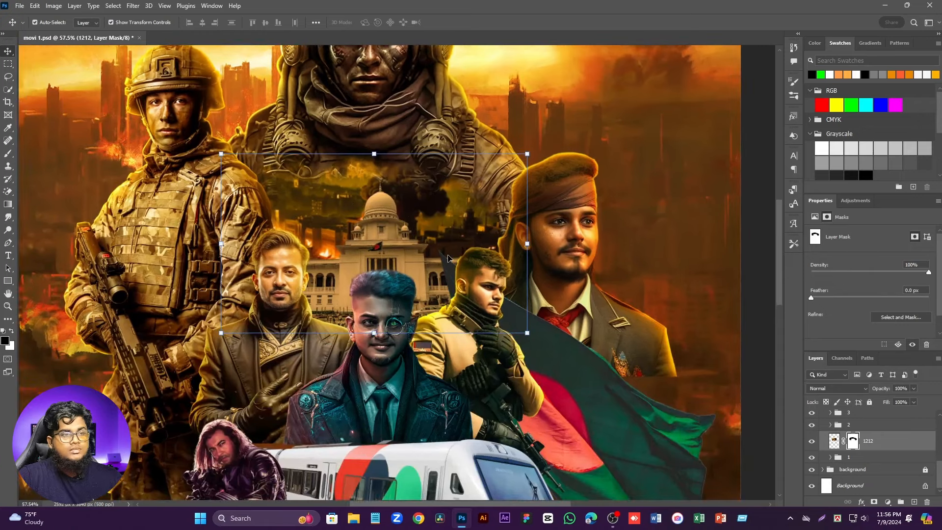
scroll(439, 258, down, 1)
Step: Place the ember_by_themartianx_dc05slt image as embedded, scale it to about 7.11%, and centre it over the domed building
click(29, 6)
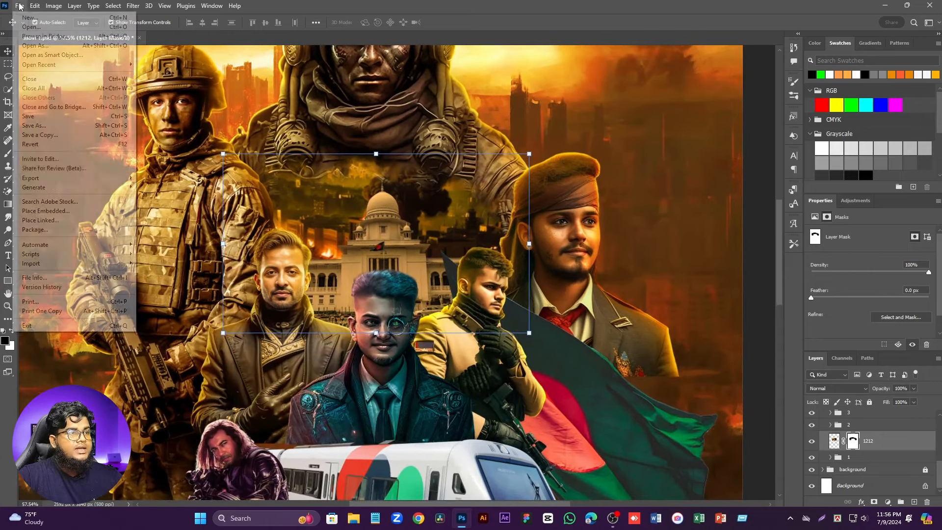
click(49, 204)
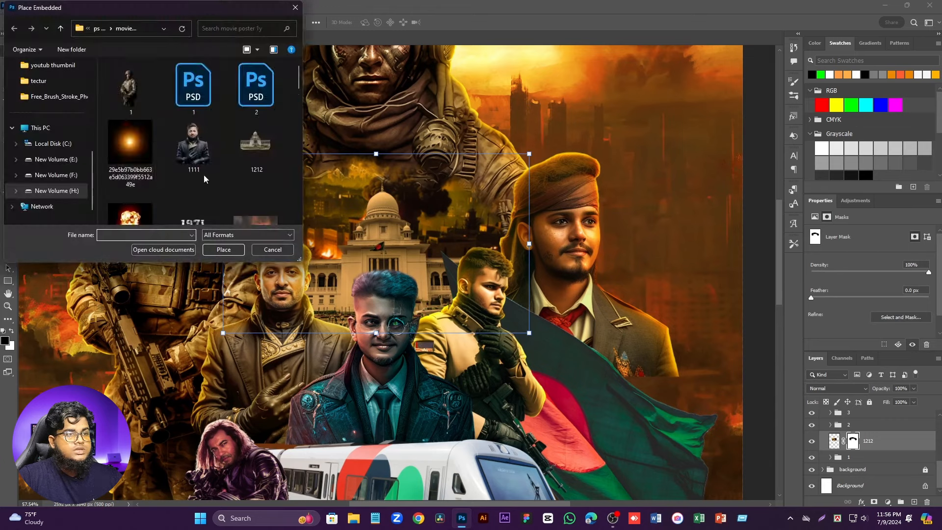
scroll(198, 160, down, 10)
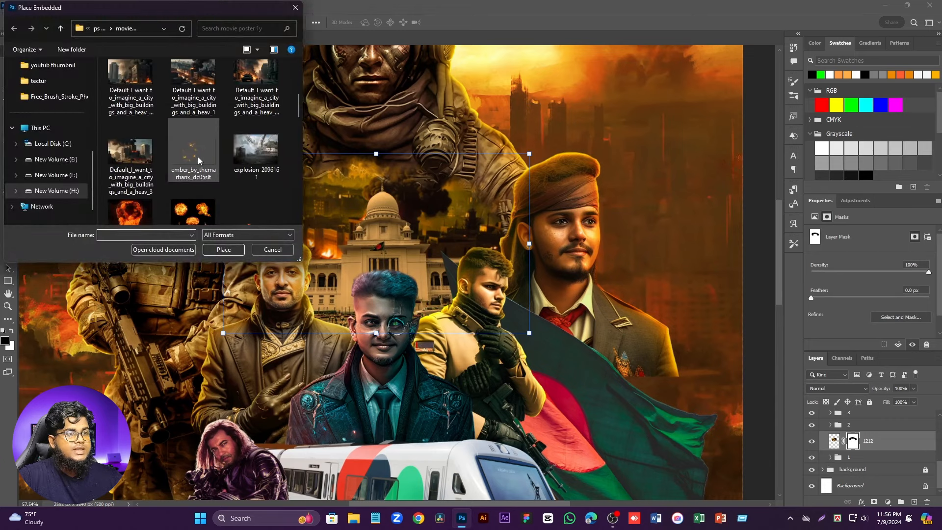
click(198, 159)
click(223, 249)
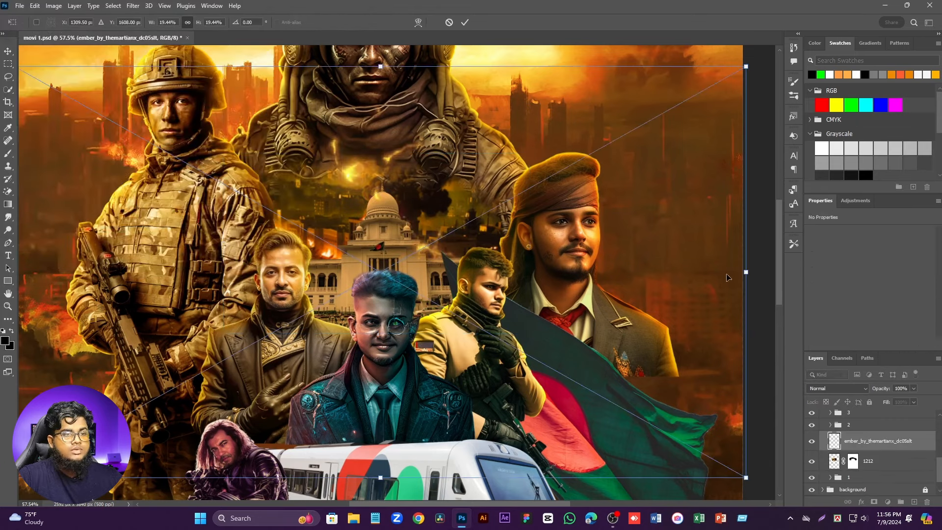
drag(746, 272, 272, 269)
drag(206, 264, 442, 216)
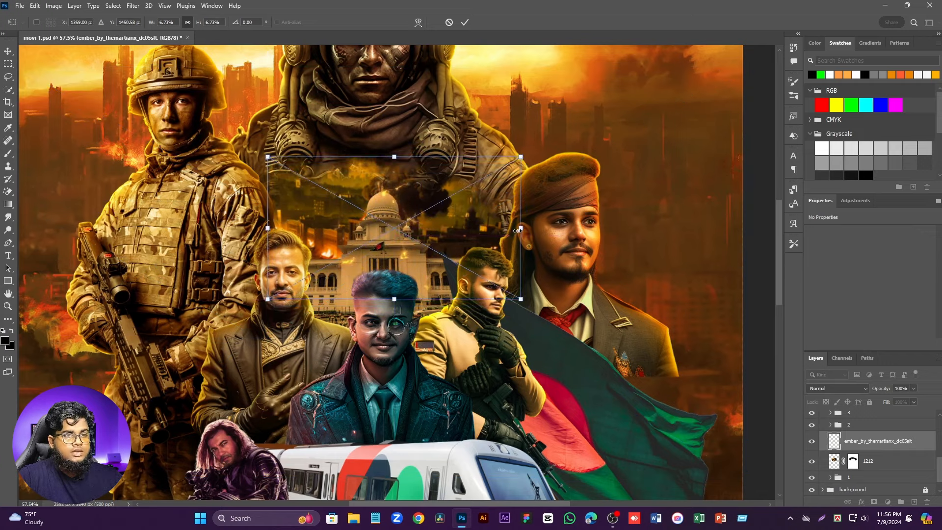
drag(518, 231, 464, 231)
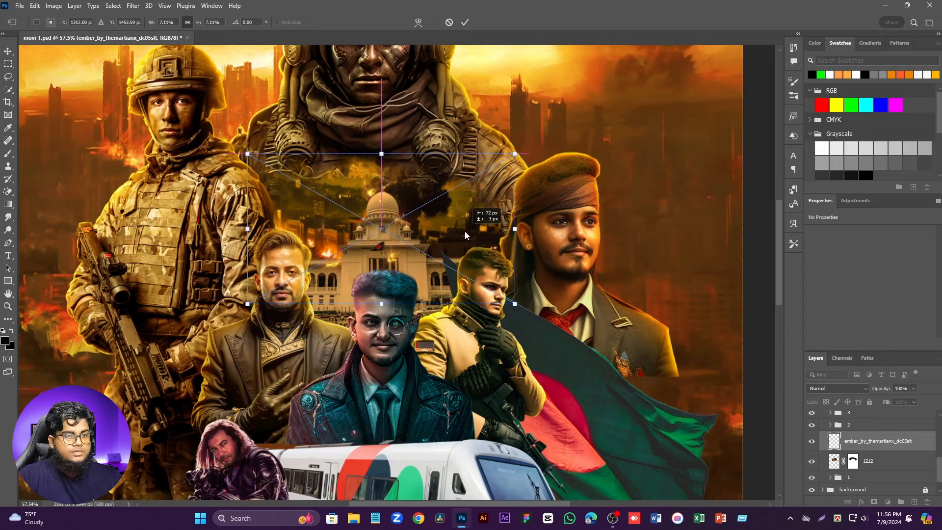
click(464, 22)
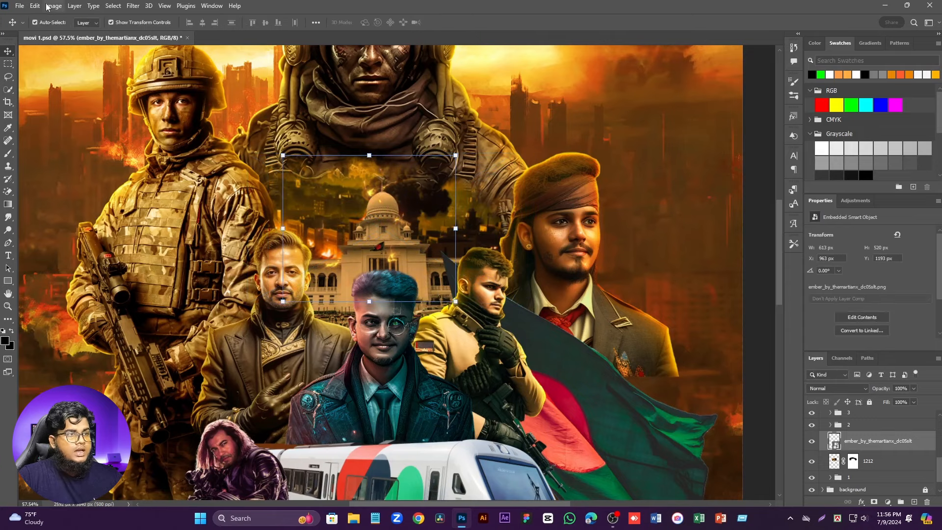
Step: Place the Unsplash photo of flames on black as embedded and scale it to about 792 × 533 px over the domed building
click(19, 5)
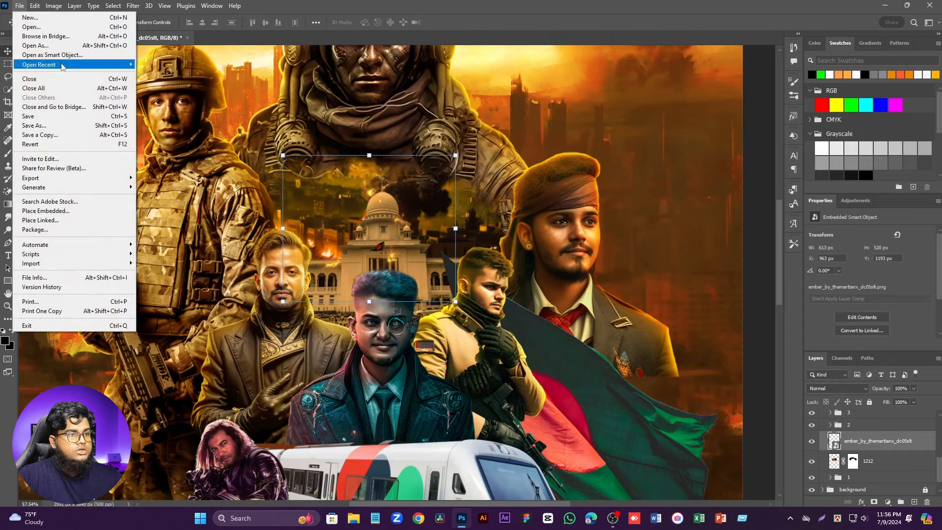
click(77, 211)
scroll(259, 183, down, 5)
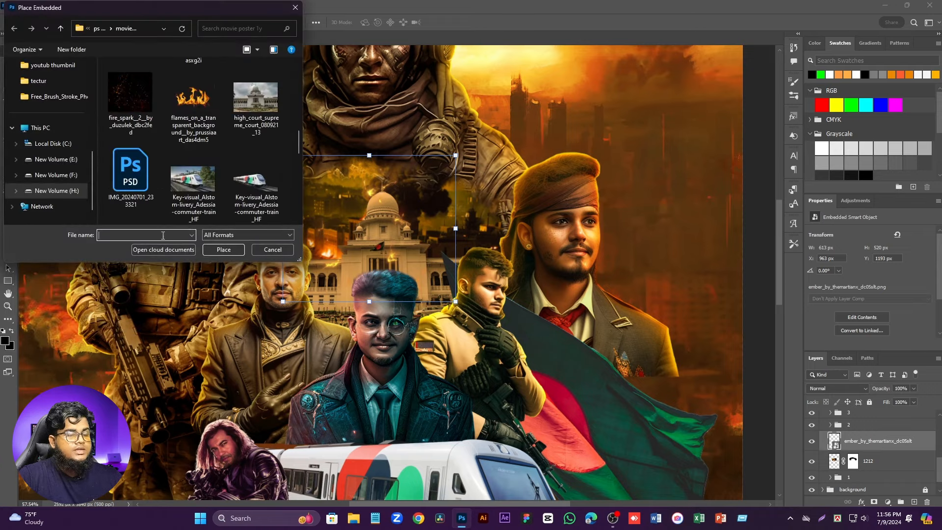
scroll(223, 140, down, 10)
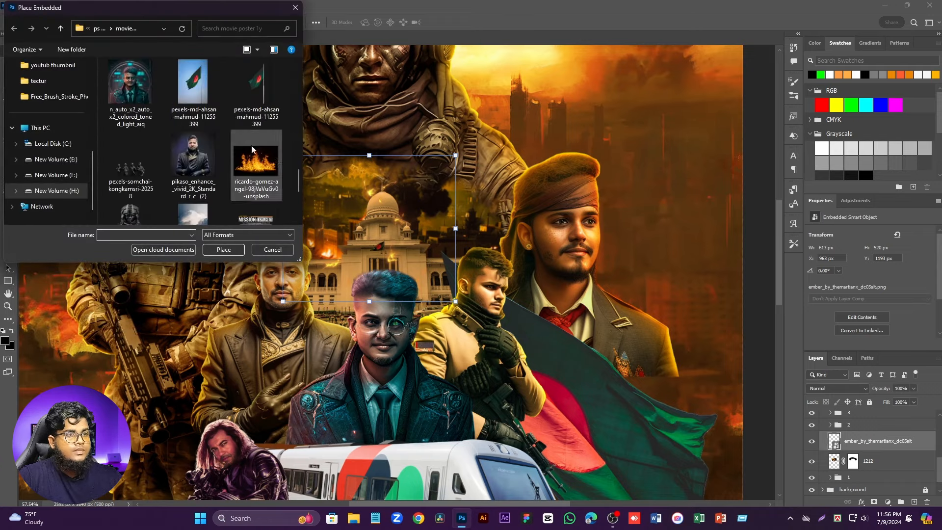
click(251, 147)
click(235, 252)
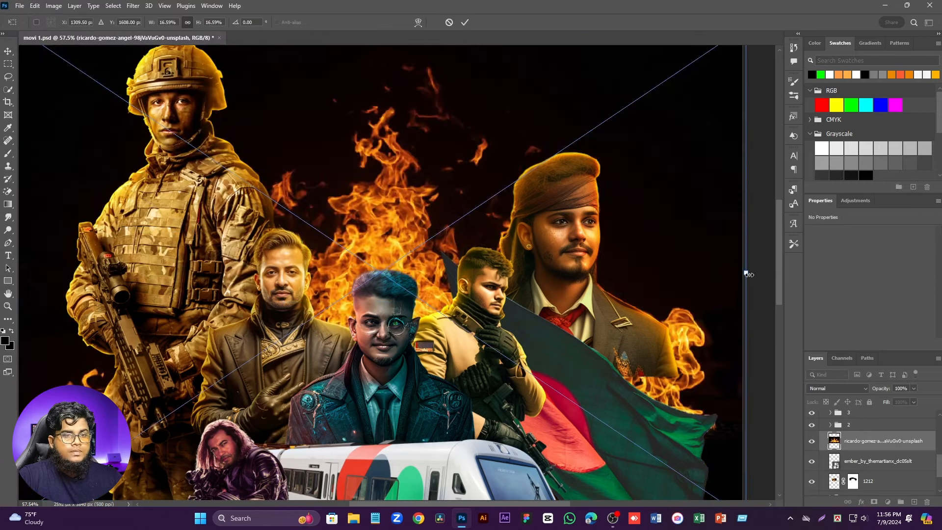
drag(749, 275, 242, 275)
drag(157, 289, 410, 291)
click(464, 23)
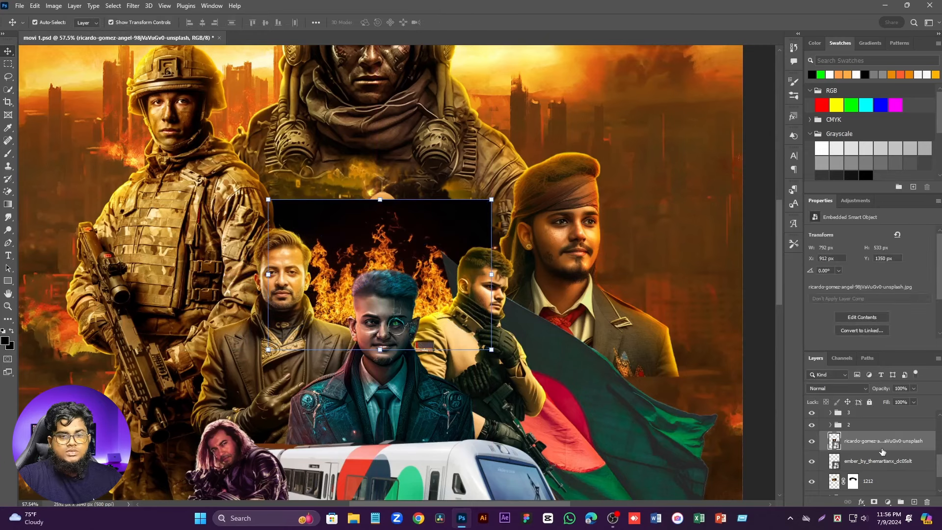
Step: Move the flames layer below the ember layer, hide the embers, and set the flames' blend mode to Lighten
mouse_move(881, 451)
mouse_down()
mouse_move(873, 467)
mouse_move(870, 456)
mouse_up()
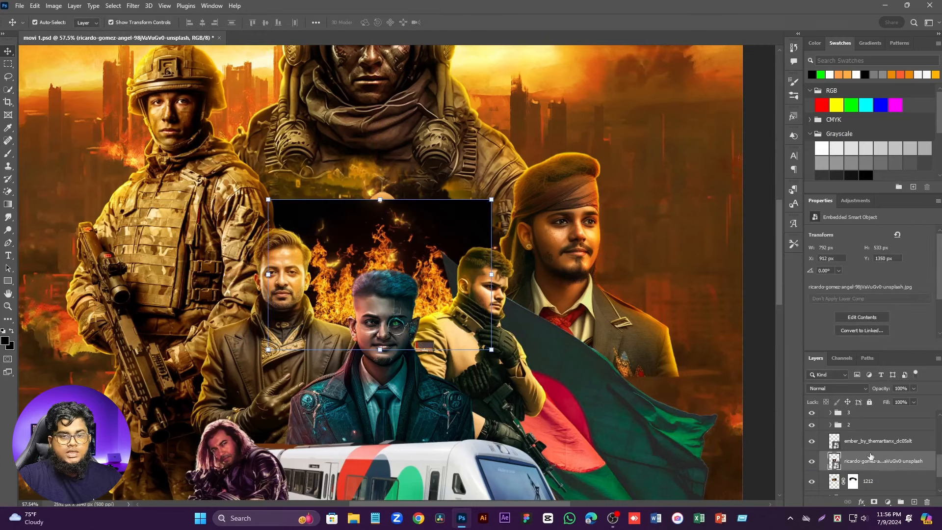
click(812, 441)
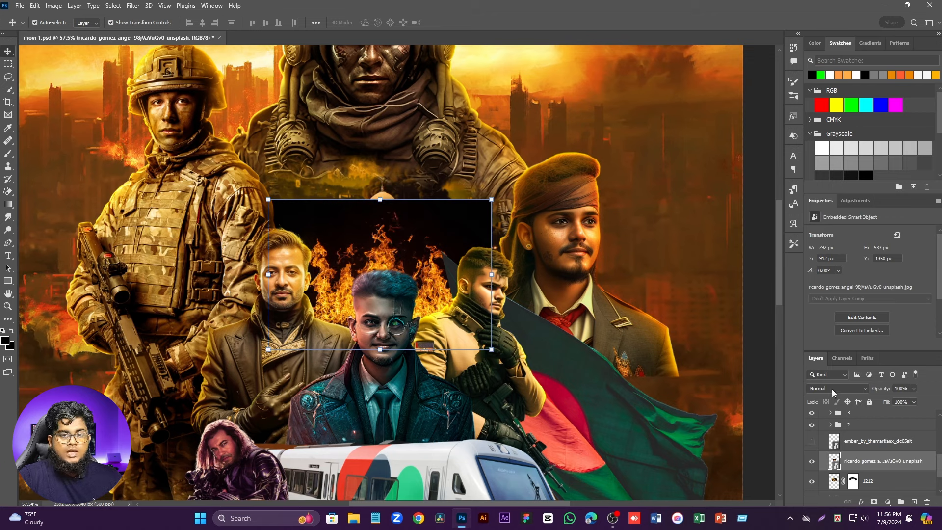
click(833, 388)
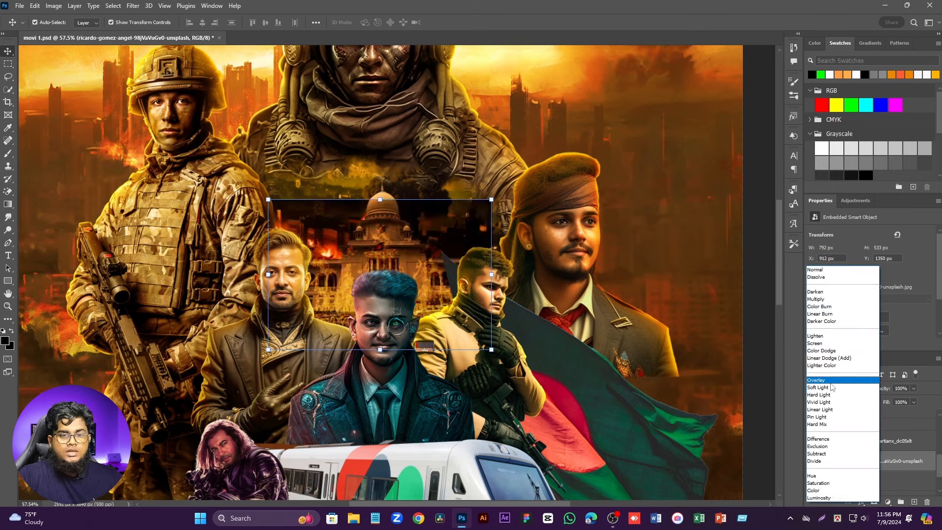
click(831, 338)
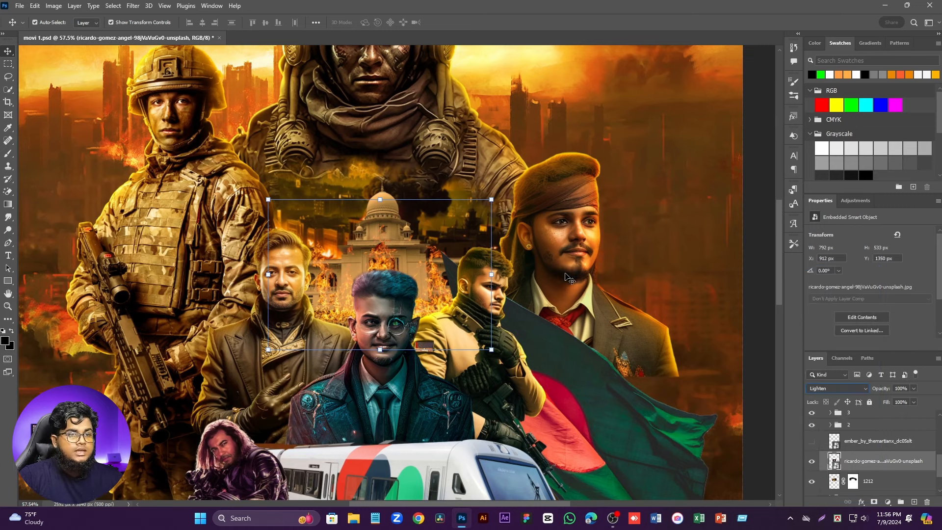
Step: Enlarge the flames to about 5.76%, reposition them around the domed building's base, and show the ember layer again
drag(492, 277, 522, 277)
drag(414, 252, 389, 266)
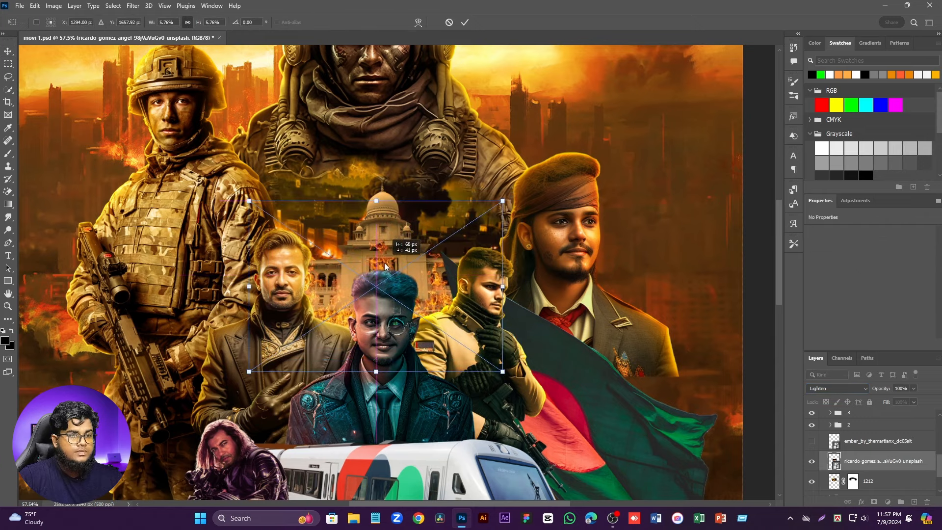
click(465, 28)
scroll(354, 236, up, 2)
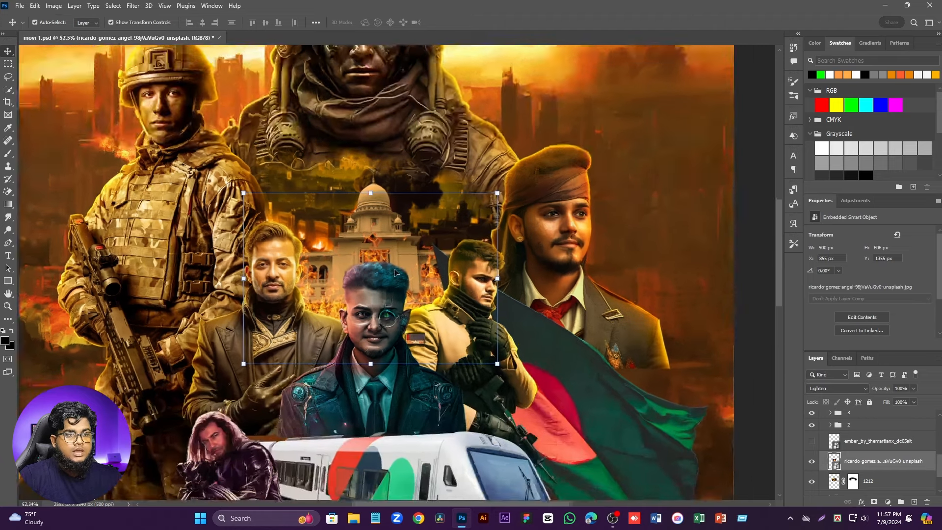
drag(378, 241, 376, 234)
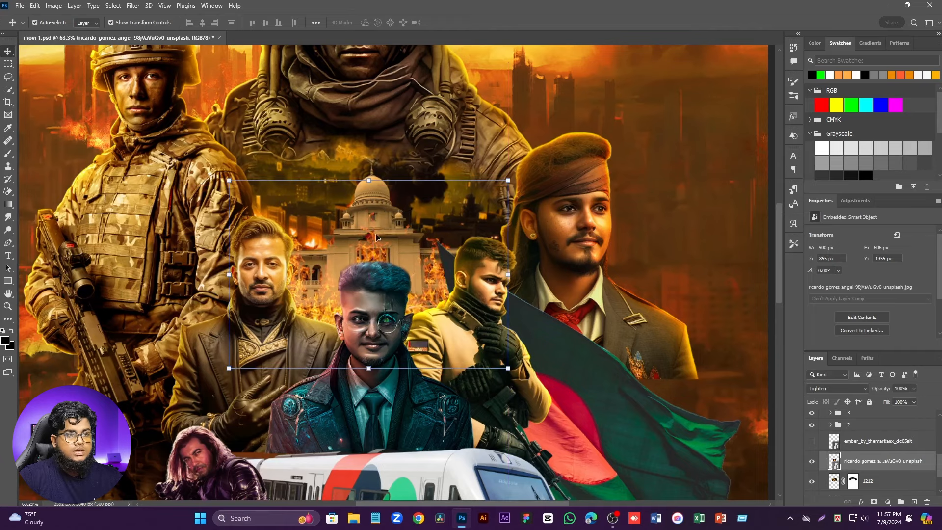
click(811, 443)
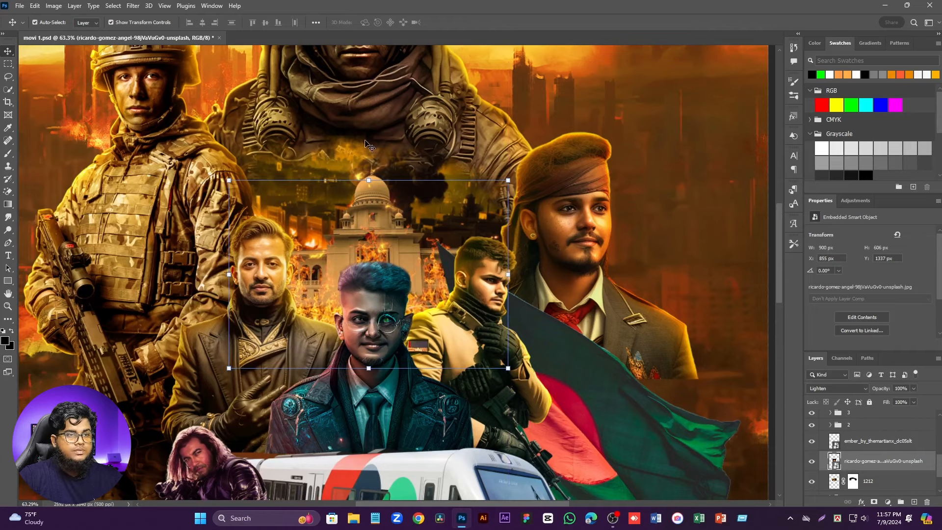
Step: Enlarge the ember layer to about 7.83% and reposition it over the domed building and its flames
click(367, 156)
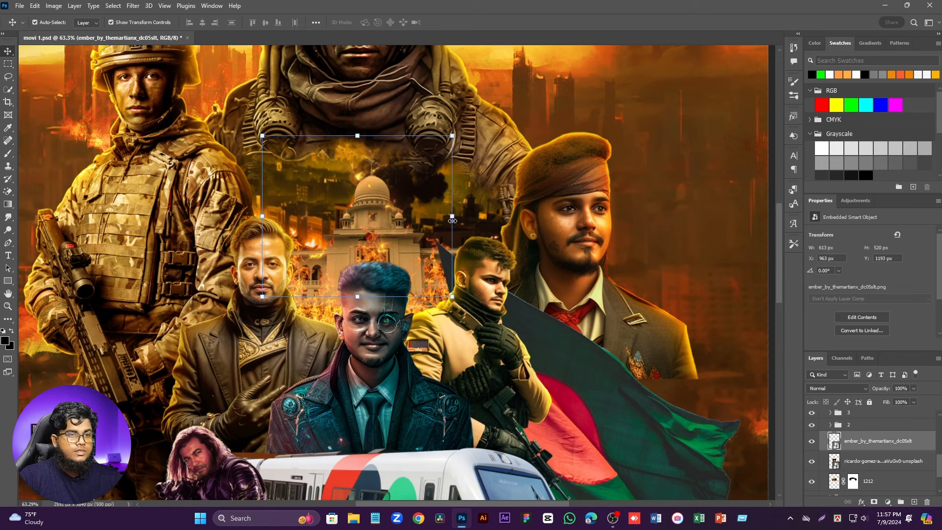
drag(452, 221, 569, 230)
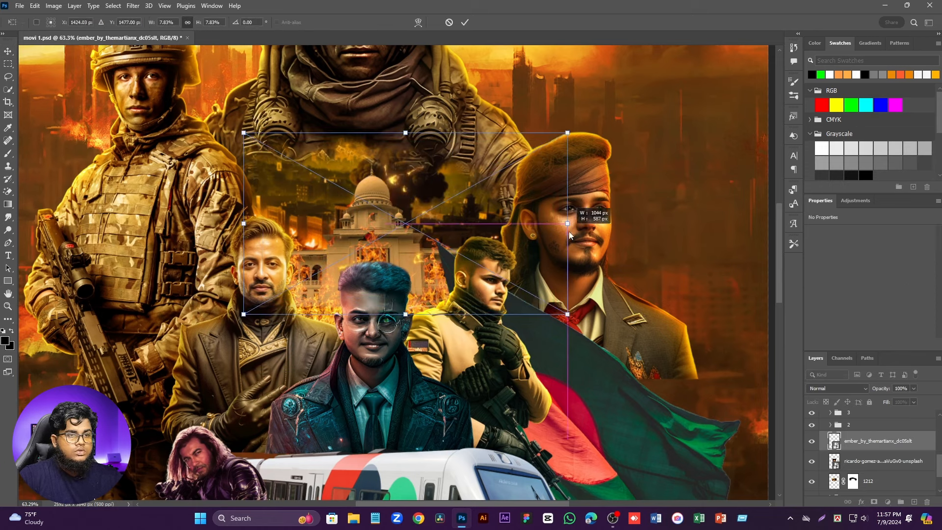
drag(417, 264, 406, 269)
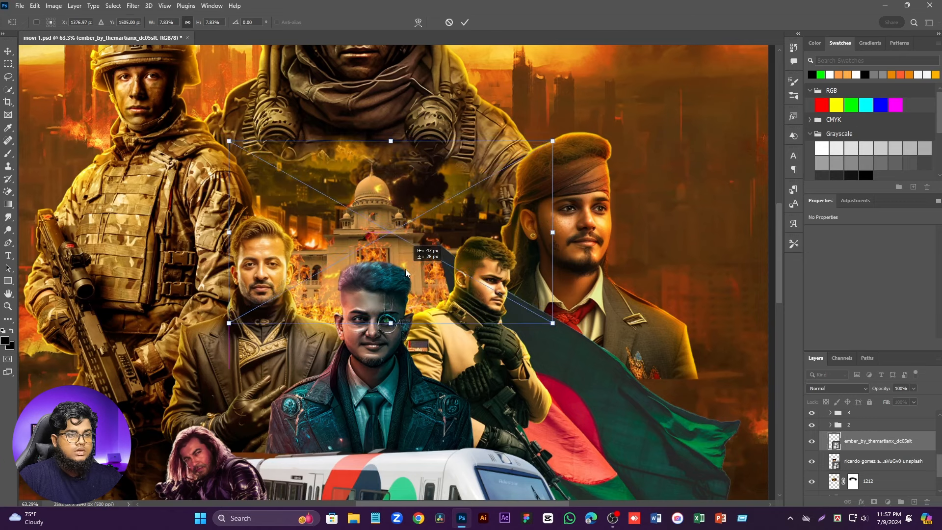
click(465, 23)
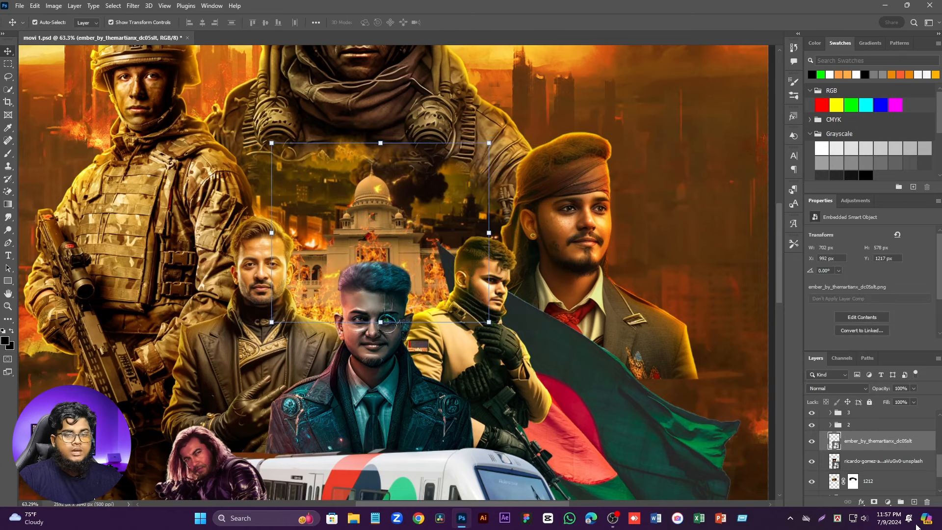
Step: Add a Solid Color fill layer in orange #ffae45 above the ember layer
scroll(867, 480, down, 1)
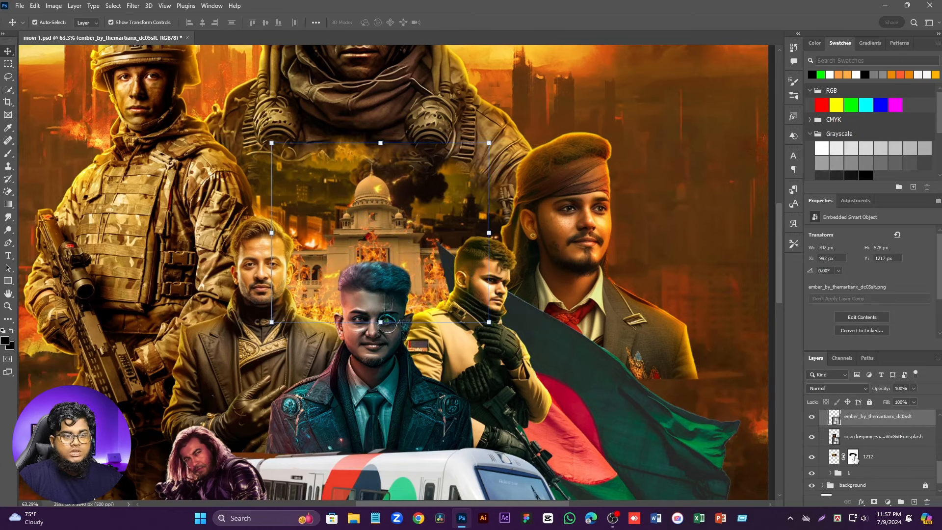
scroll(871, 443, up, 1)
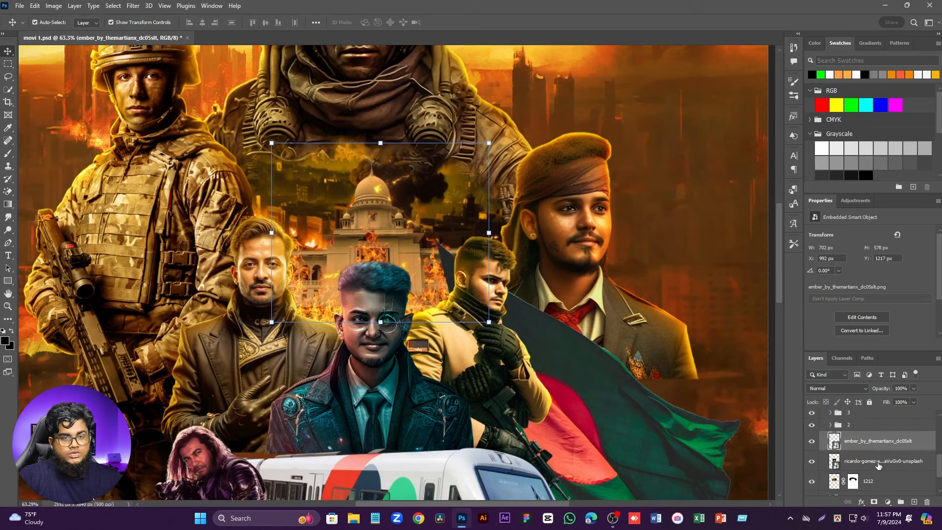
click(887, 501)
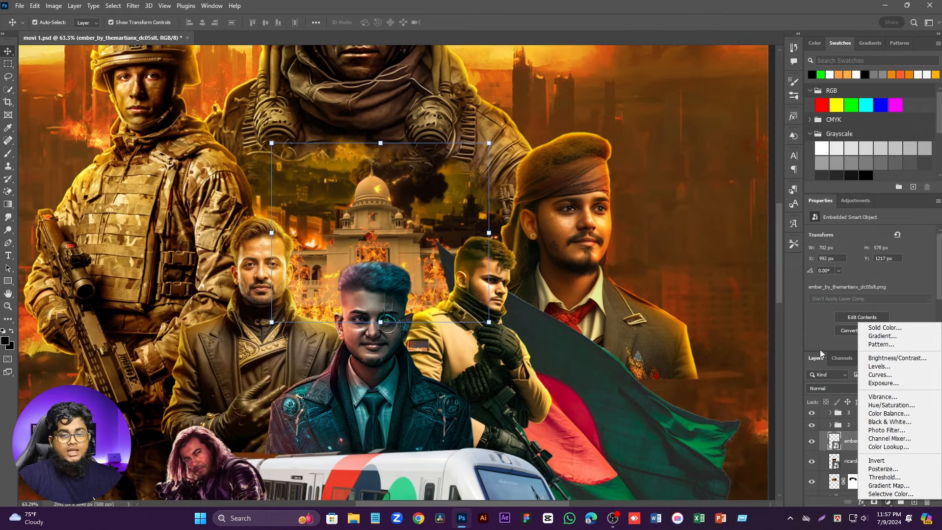
click(874, 328)
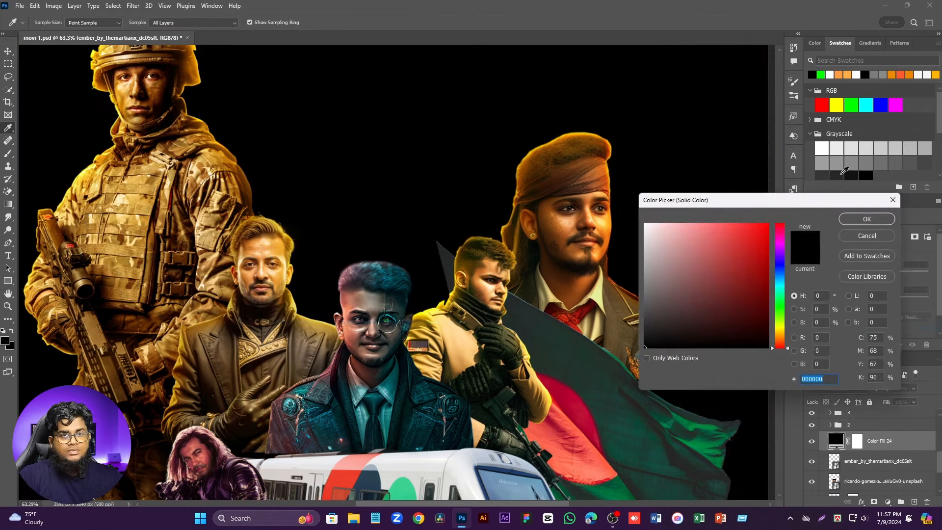
click(848, 74)
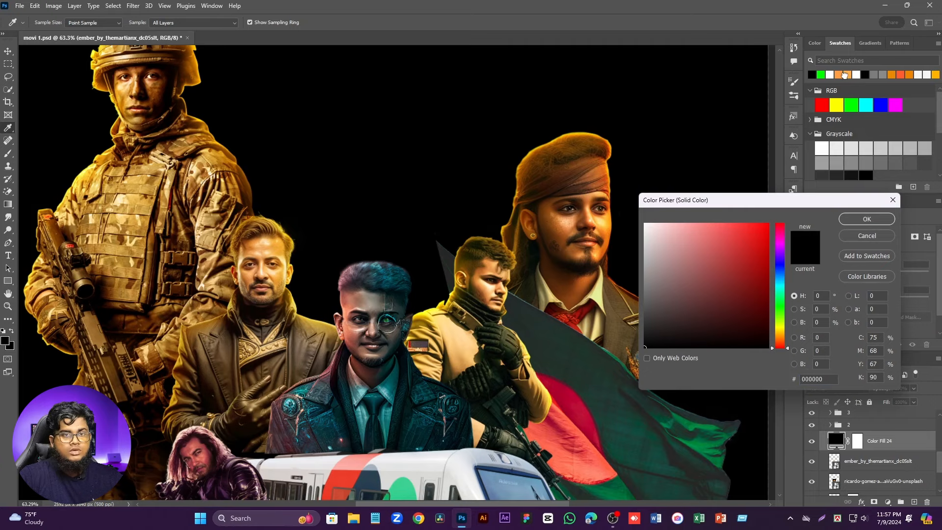
click(856, 222)
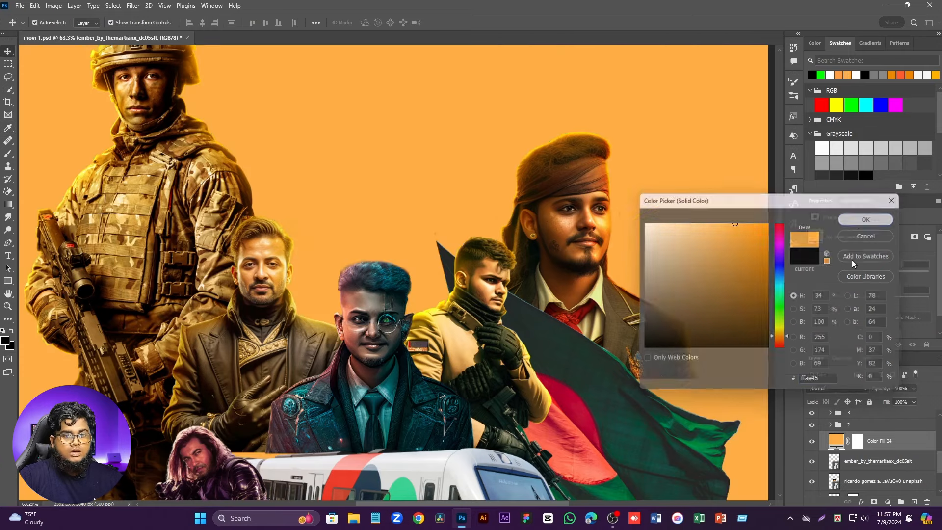
Step: Invert the orange fill's mask to black and paint a glow around the domed building with a large, soft white brush
click(858, 443)
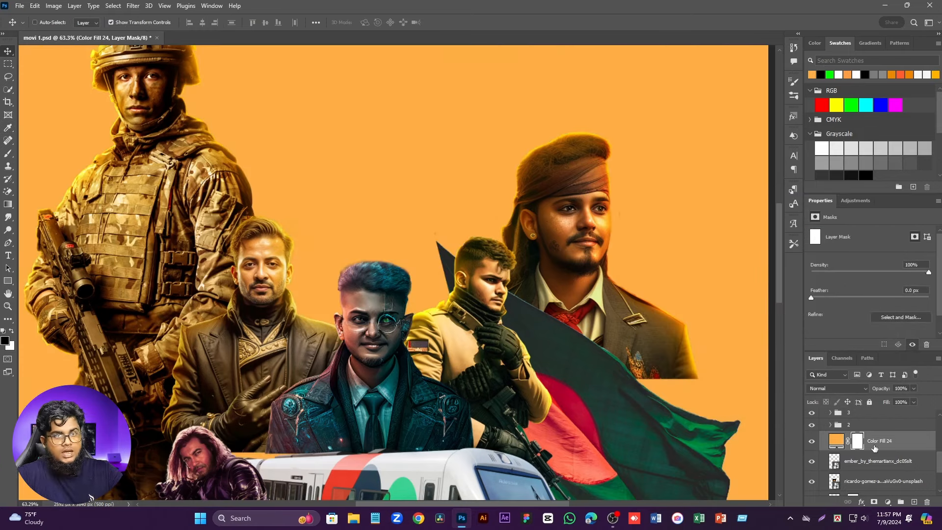
key(ctrl+i)
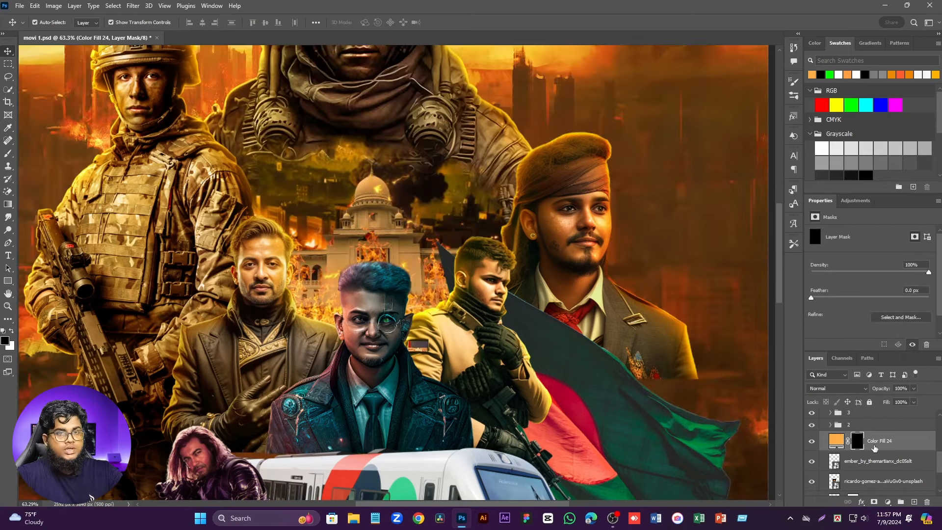
click(7, 154)
click(12, 331)
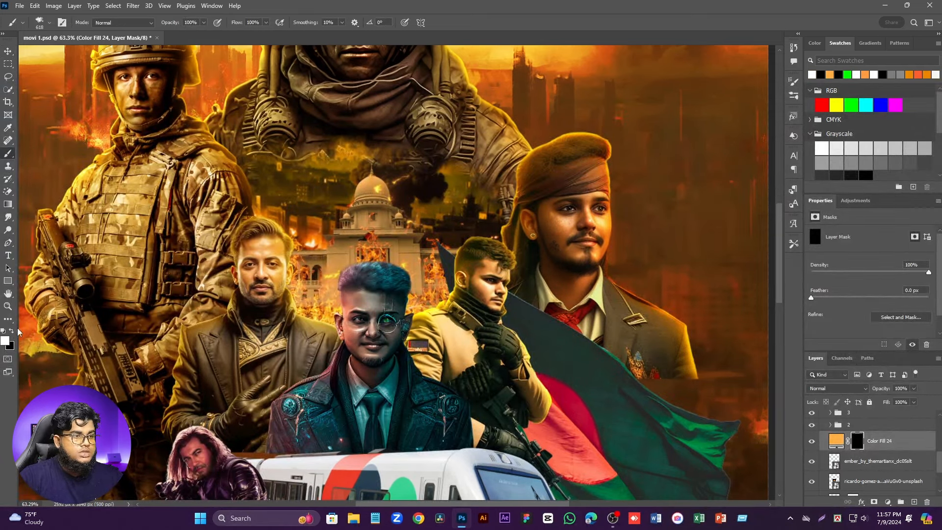
right_click(361, 242)
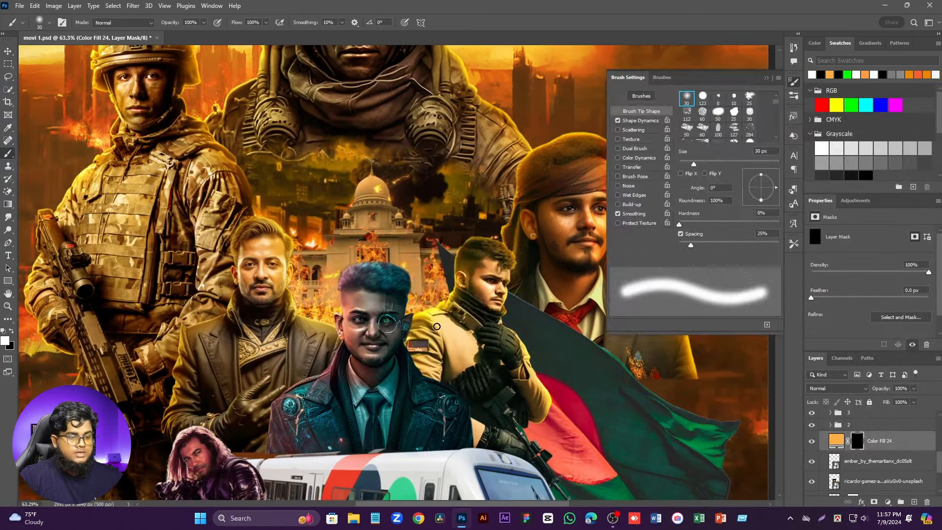
drag(437, 327, 519, 331)
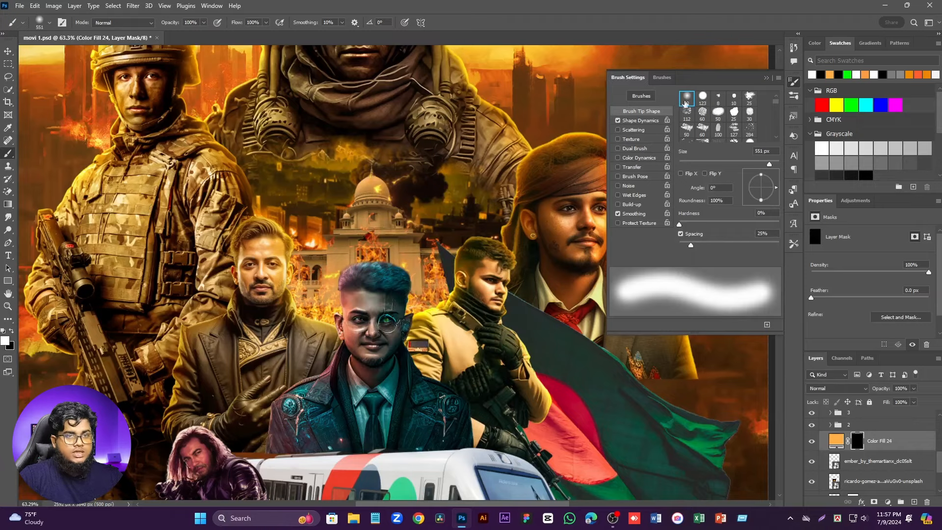
click(766, 79)
mouse_move(388, 291)
mouse_down()
mouse_move(435, 231)
mouse_move(456, 235)
mouse_move(388, 290)
mouse_up()
click(368, 322)
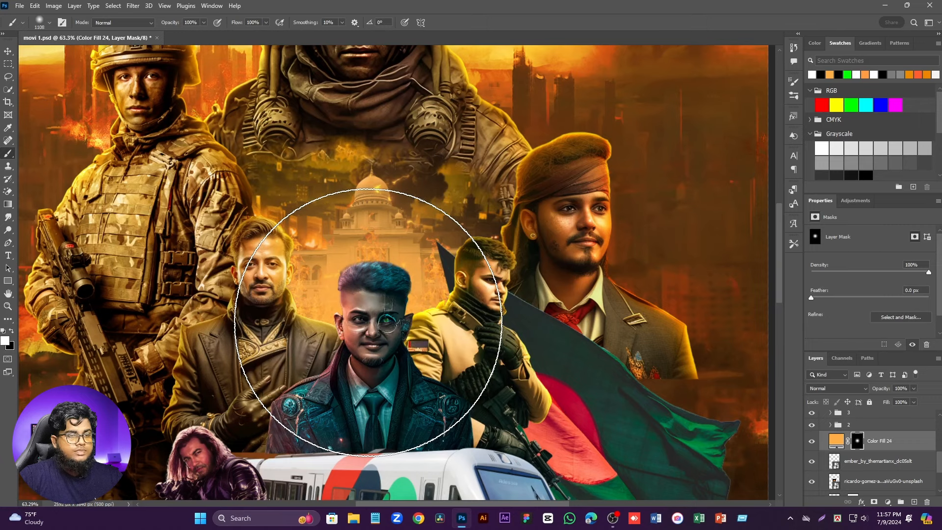
Step: Set the orange fill to Overlay at 72% opacity and place it beneath the flames layer
click(834, 389)
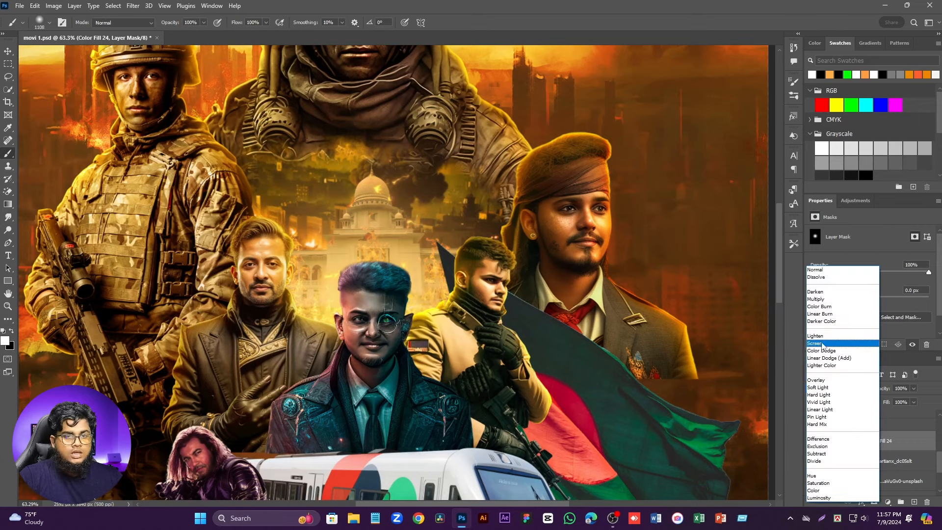
click(823, 380)
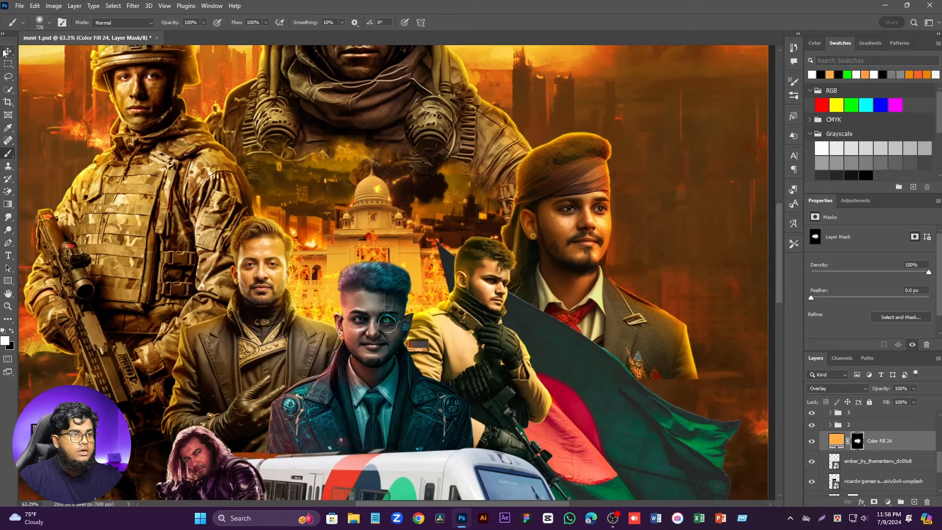
drag(888, 448, 888, 492)
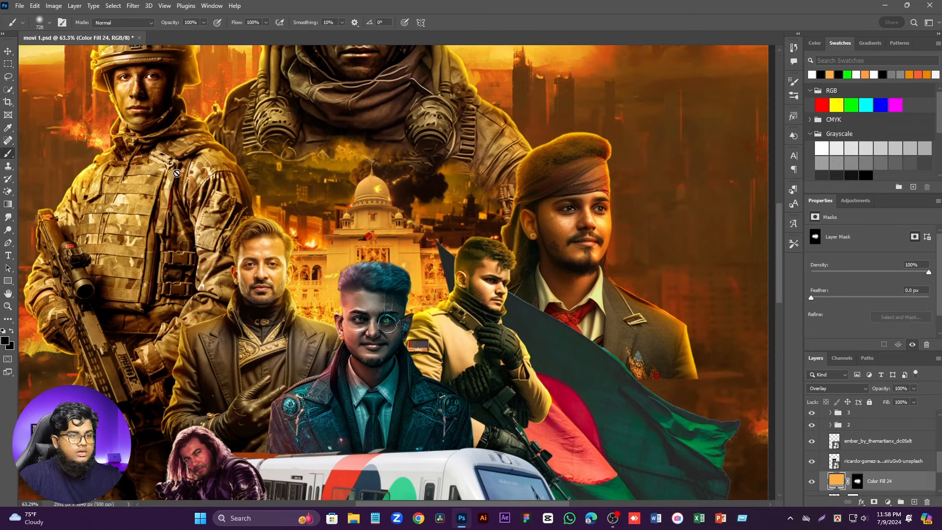
click(8, 50)
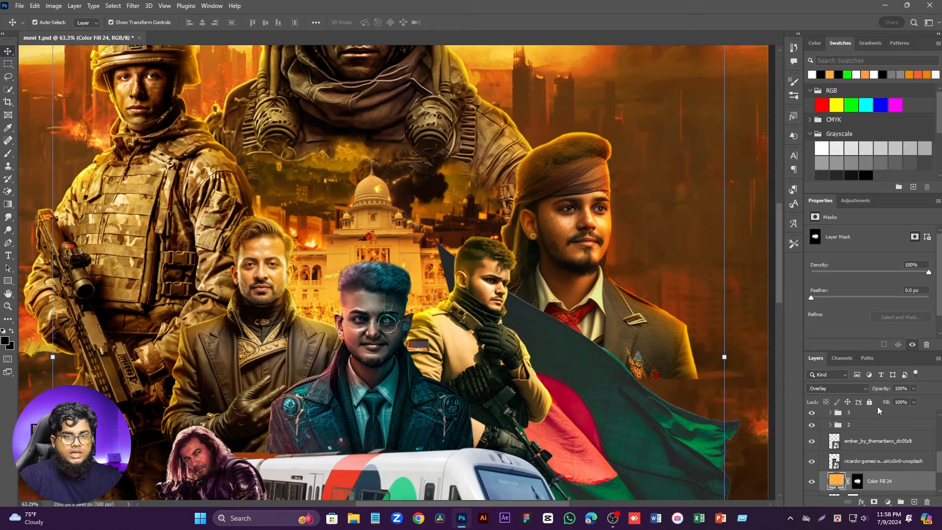
drag(877, 388, 876, 390)
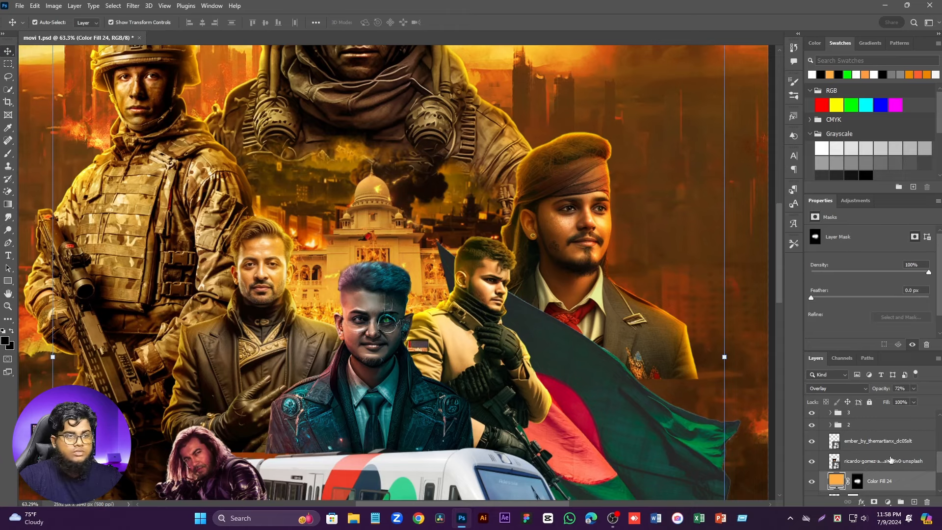
Step: Deselect the fill layer and save the poster document
scroll(464, 275, down, 1)
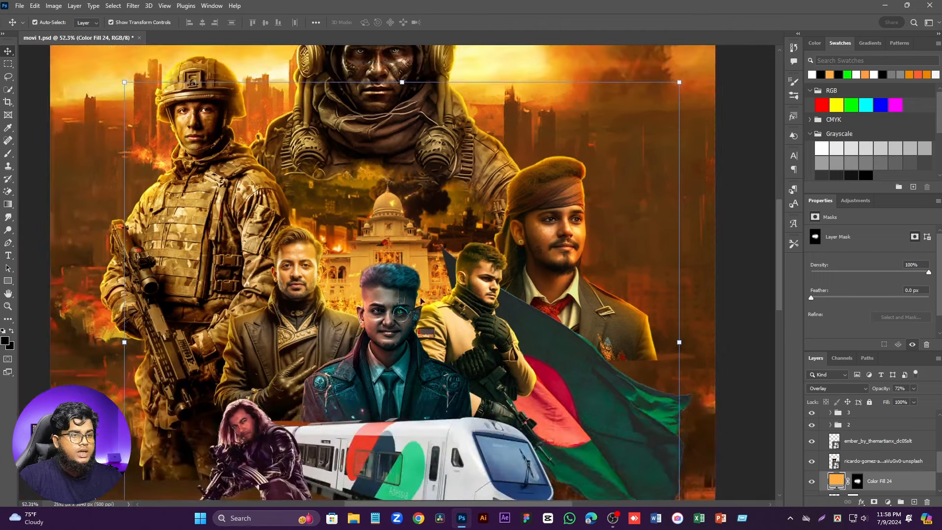
scroll(421, 301, down, 1)
click(97, 132)
key(ctrl+s)
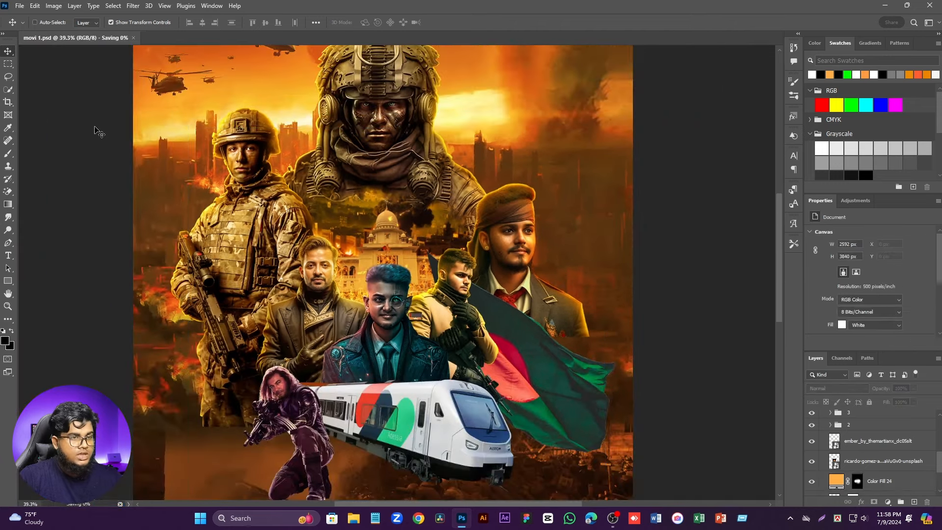
Step: Select the flag layer and warp it so its free end and lower corner lift upward toward a more horizontal wave
scroll(525, 275, up, 1)
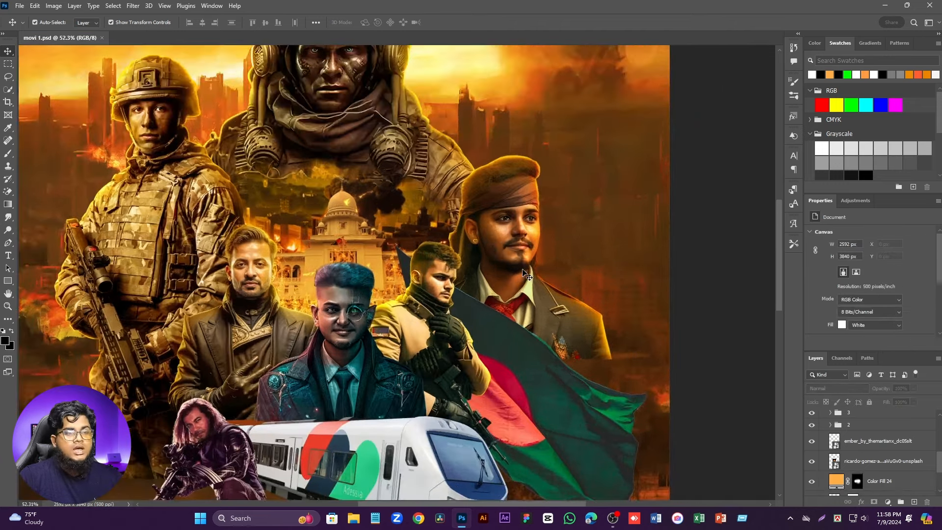
scroll(493, 364, up, 1)
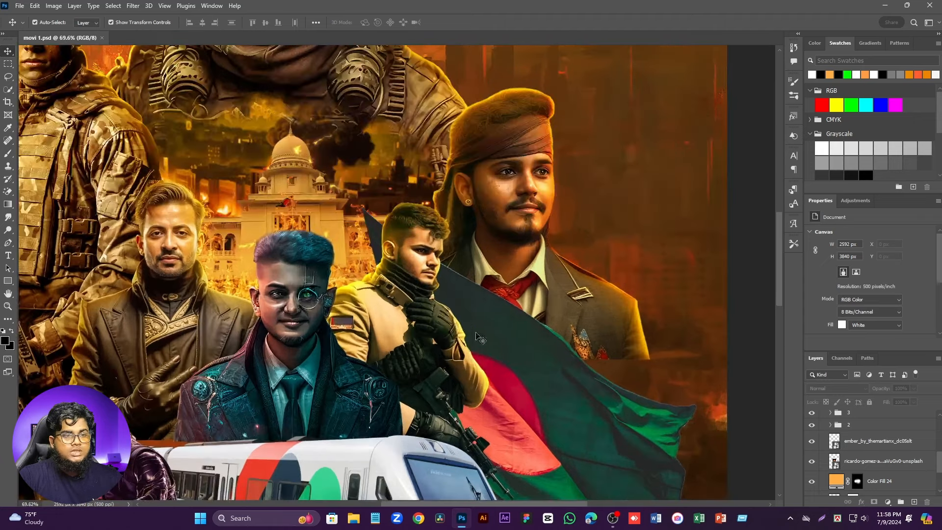
scroll(432, 310, down, 1)
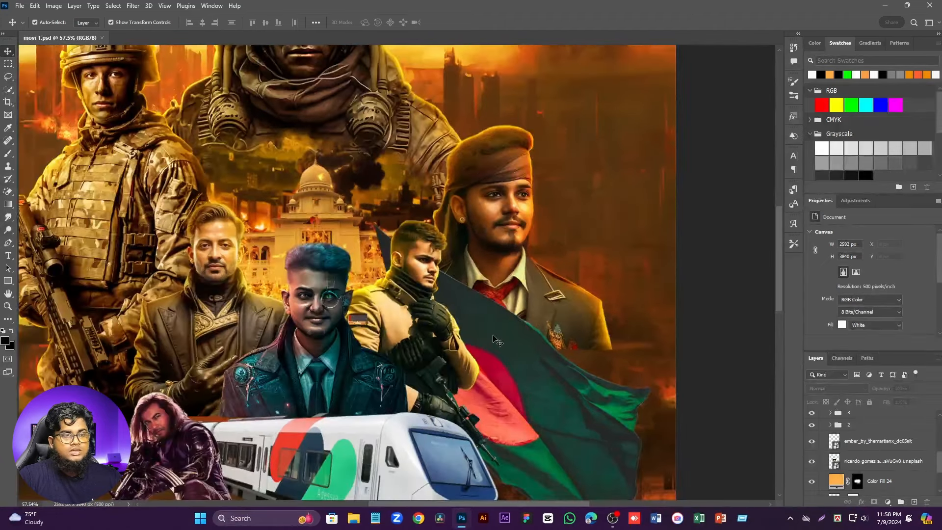
click(494, 339)
scroll(449, 260, down, 1)
scroll(515, 364, up, 1)
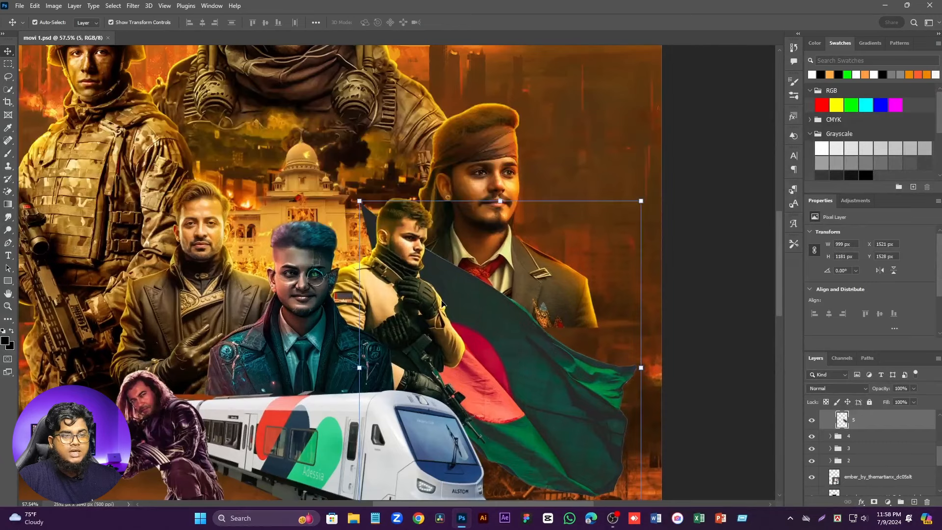
scroll(495, 308, up, 1)
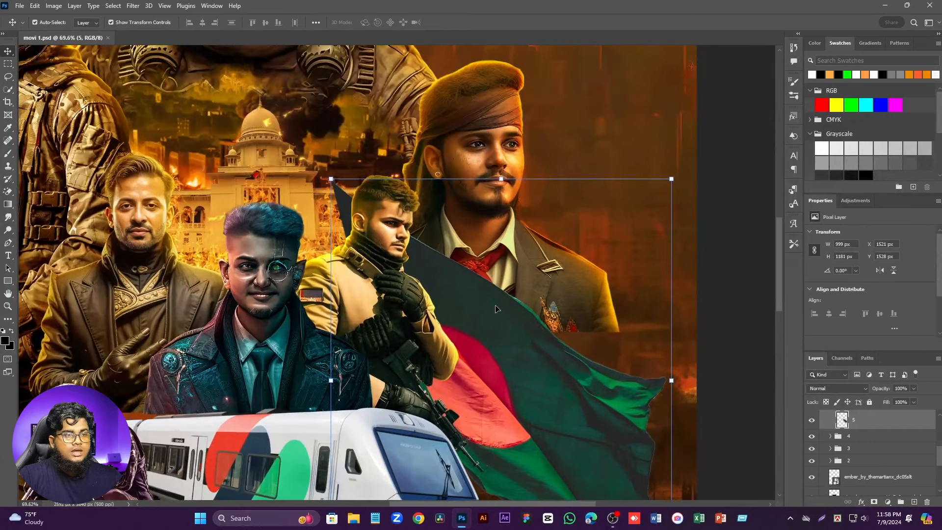
scroll(434, 267, down, 1)
scroll(437, 273, up, 1)
scroll(457, 245, down, 1)
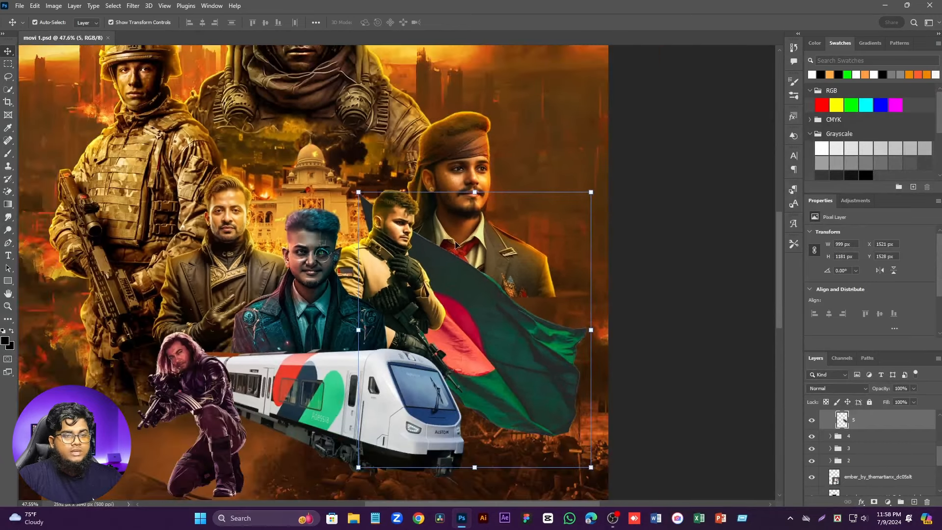
scroll(529, 332, up, 1)
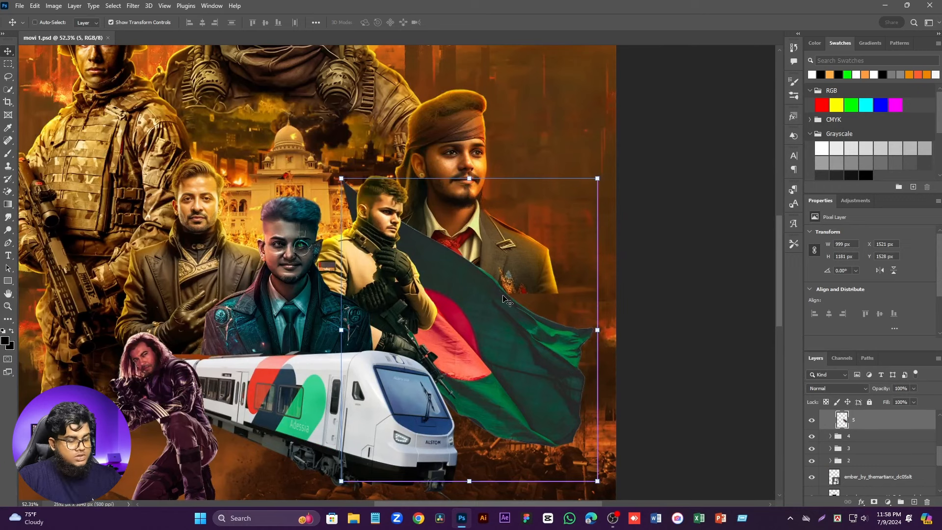
key(ctrl+t)
right_click(503, 298)
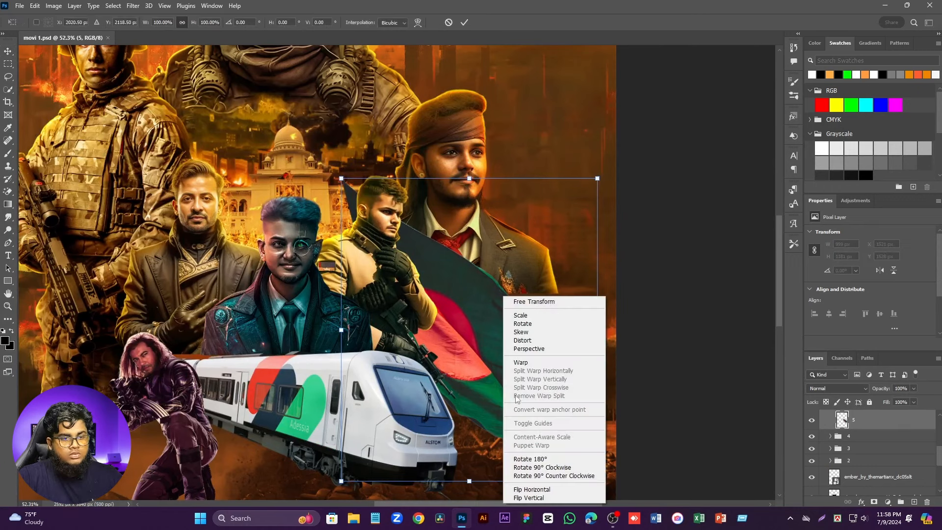
click(519, 365)
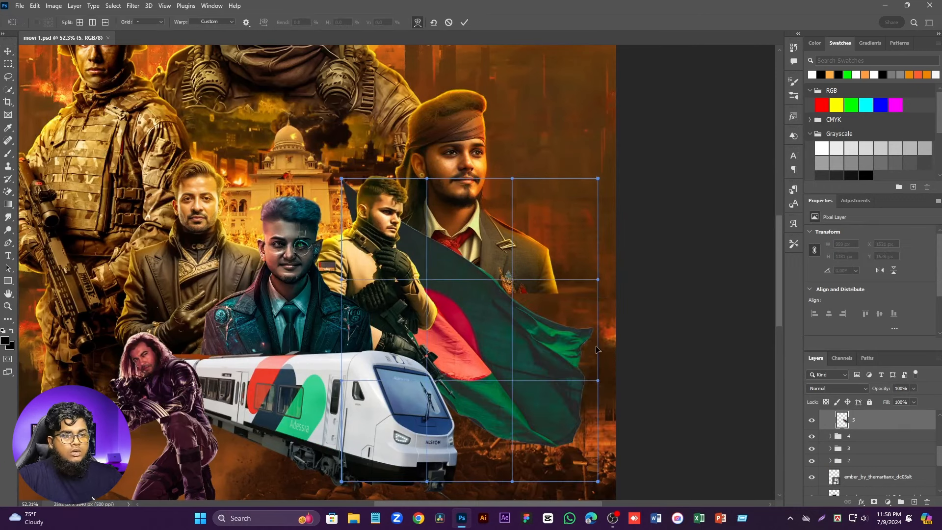
drag(585, 332, 588, 306)
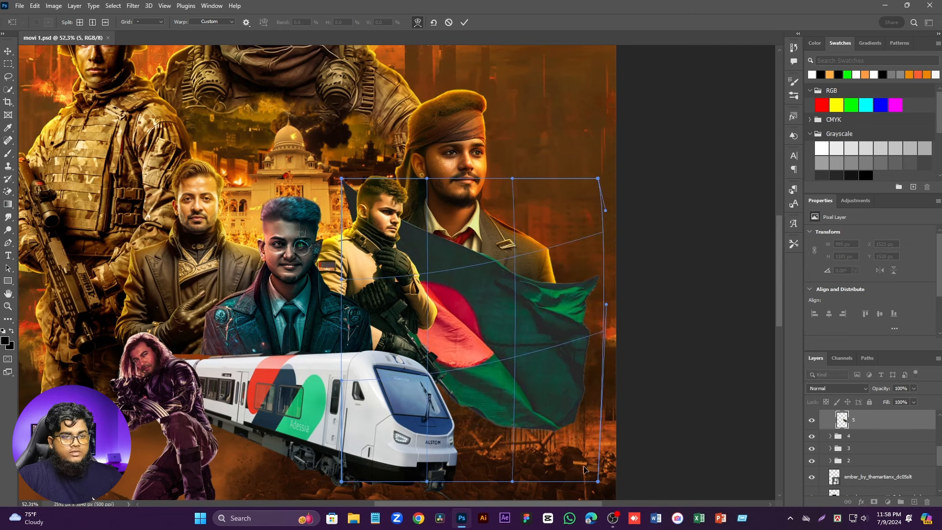
drag(583, 469, 531, 376)
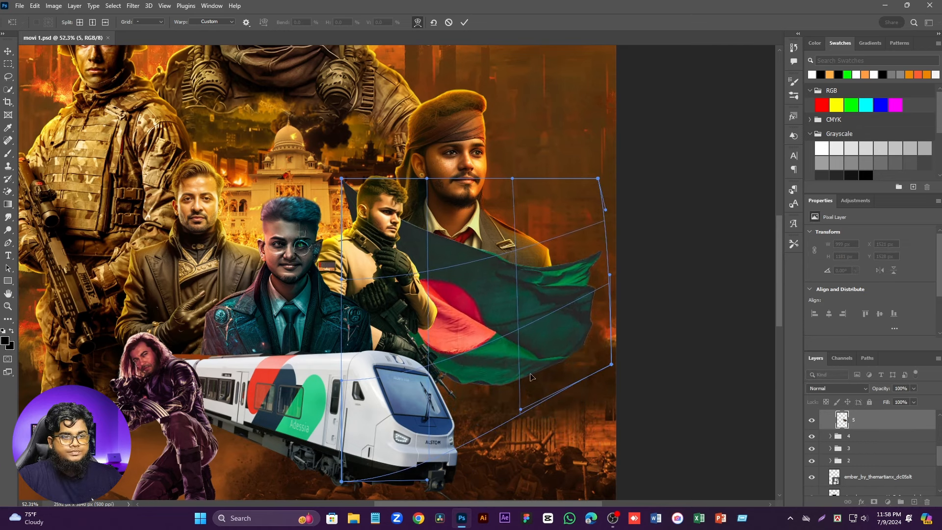
Step: Refine the flag's warp by tucking its inner edge behind the soldier and bowing the upper edge downward below the red tie
drag(374, 410, 383, 378)
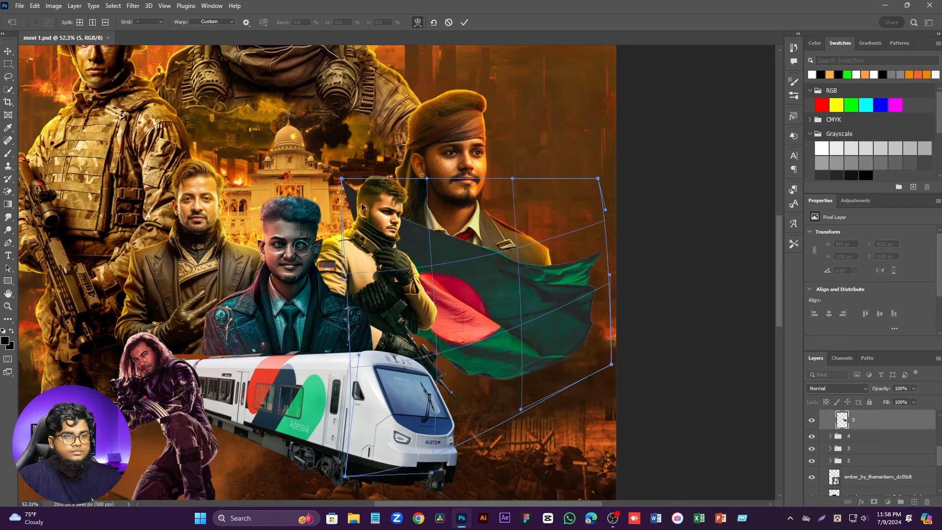
drag(364, 207, 379, 195)
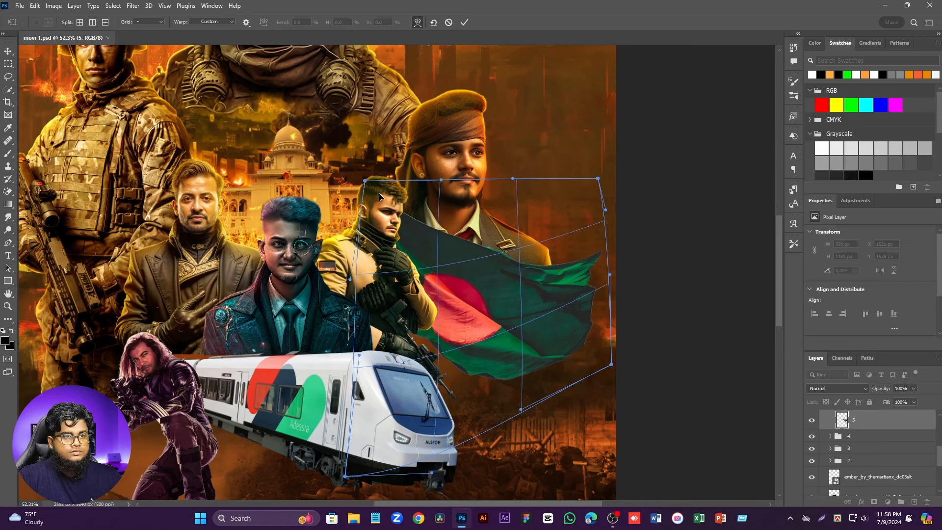
drag(511, 400, 523, 388)
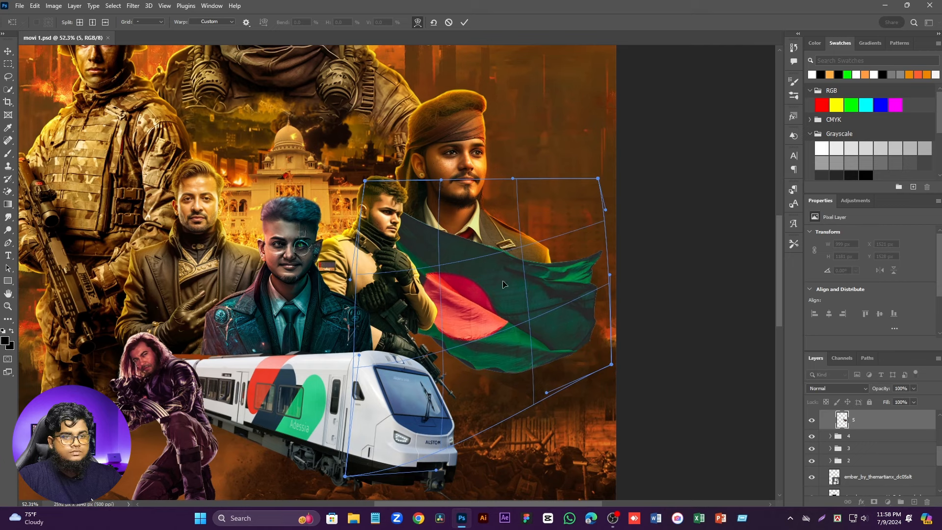
drag(503, 284, 466, 248)
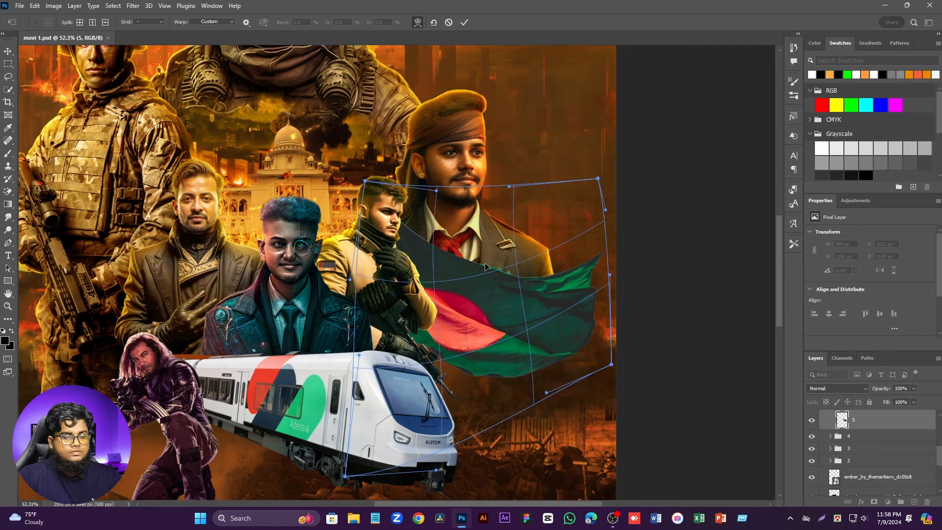
drag(473, 385, 481, 389)
drag(417, 339, 411, 340)
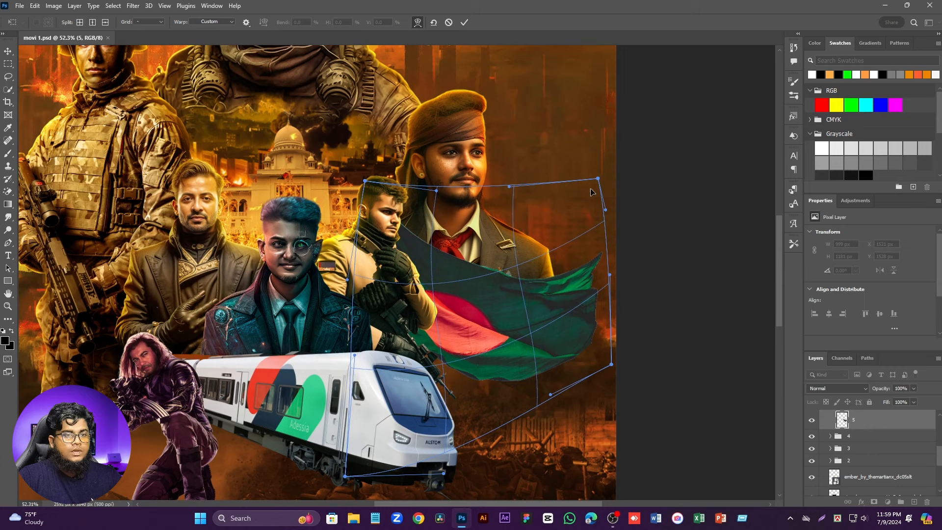
Step: Pull the flag's free end slightly inward, raise its lower edge, and apply the warp
drag(590, 192, 582, 191)
drag(577, 356, 570, 353)
drag(506, 377, 502, 368)
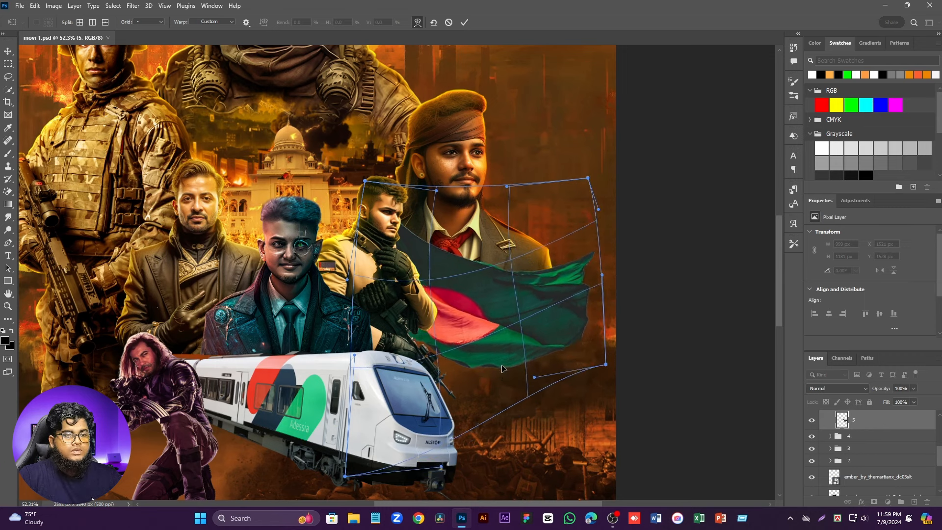
click(465, 22)
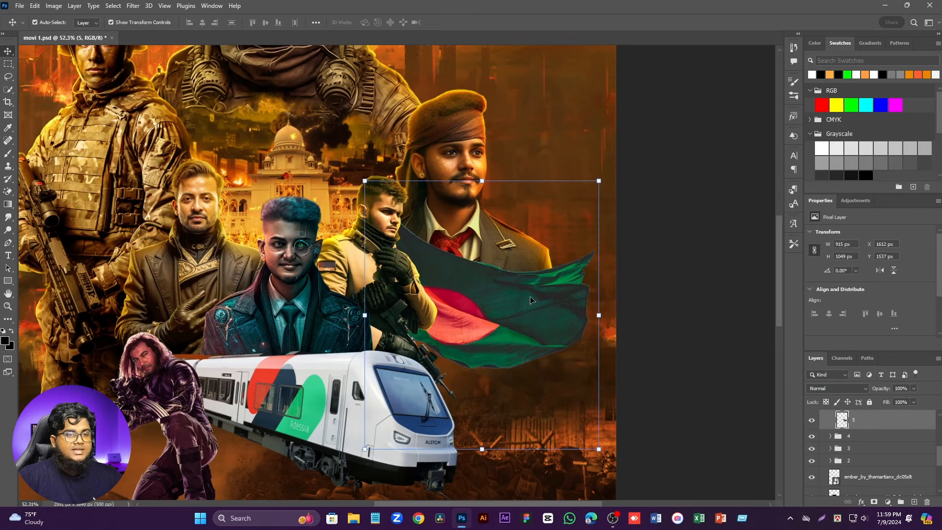
Step: Set the flag's brightness to -26 and contrast to about 27, and put its layer in a group named F 5
scroll(511, 331, up, 2)
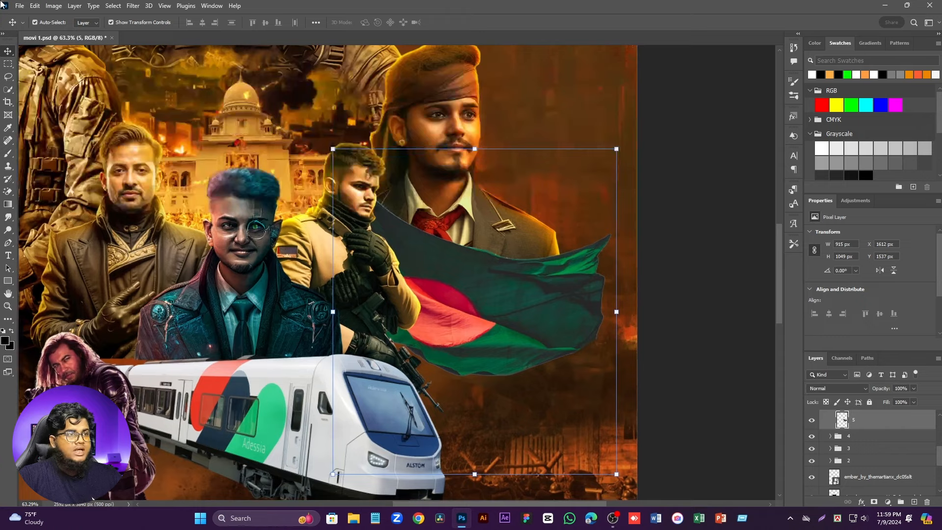
click(63, 7)
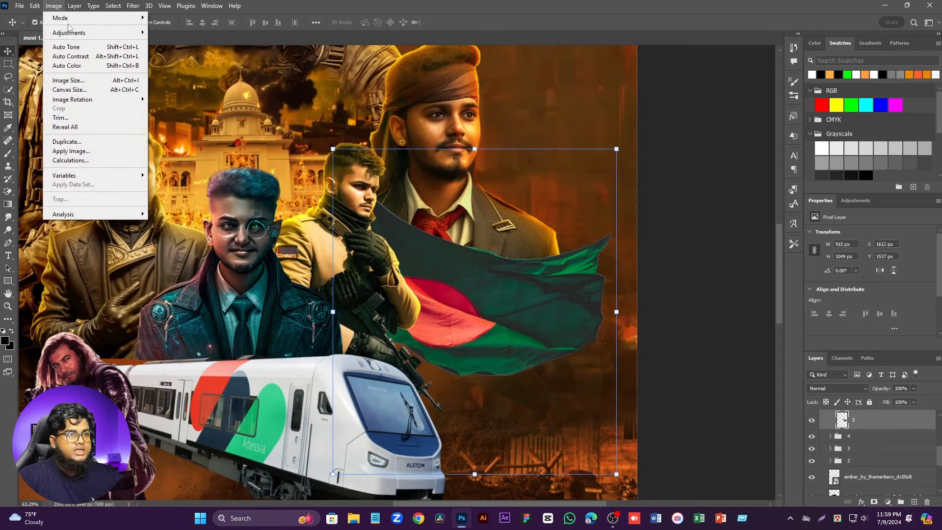
mouse_move(74, 33)
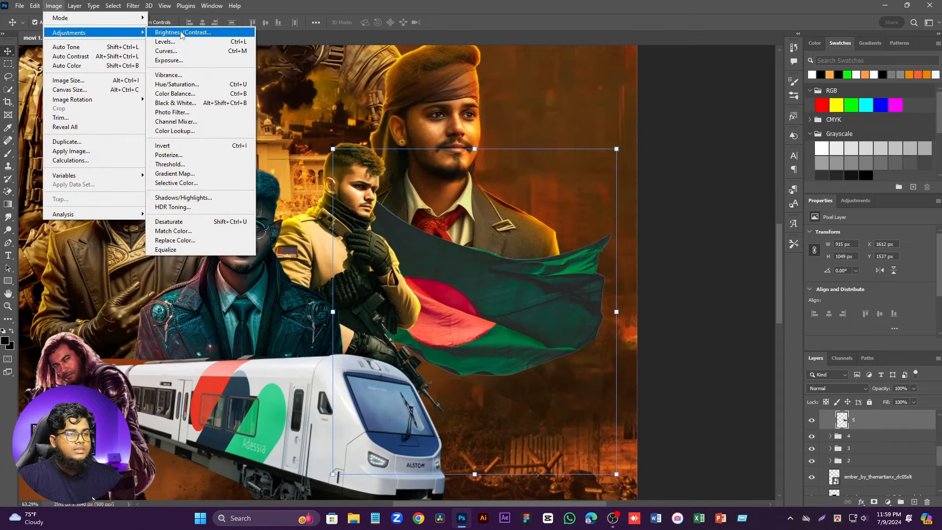
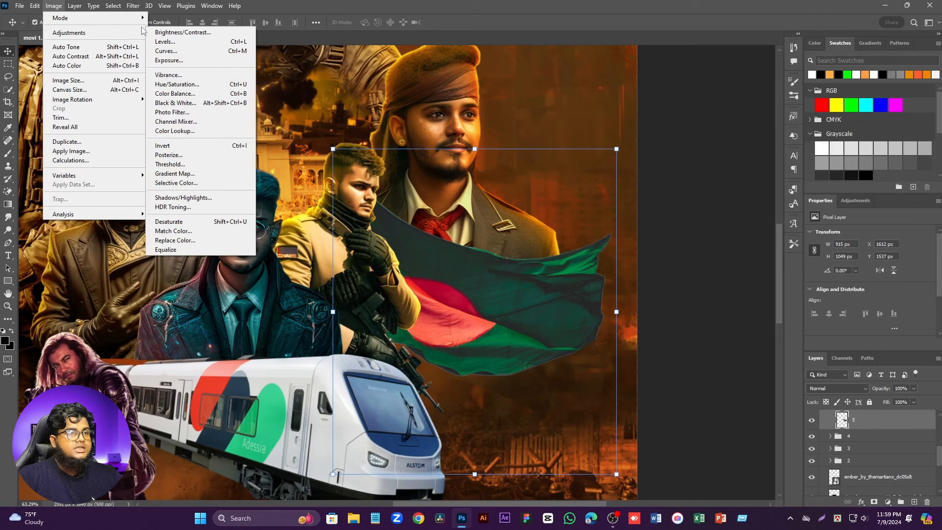
click(170, 33)
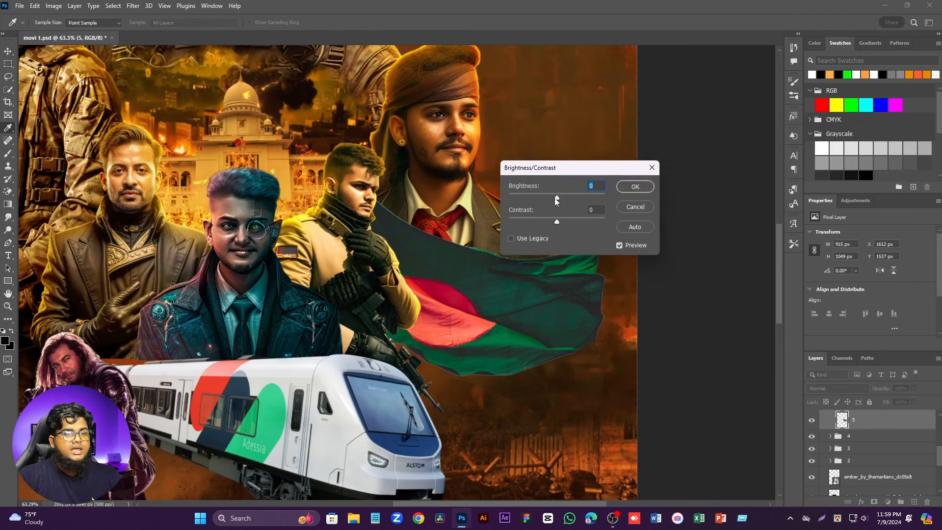
drag(553, 195, 546, 195)
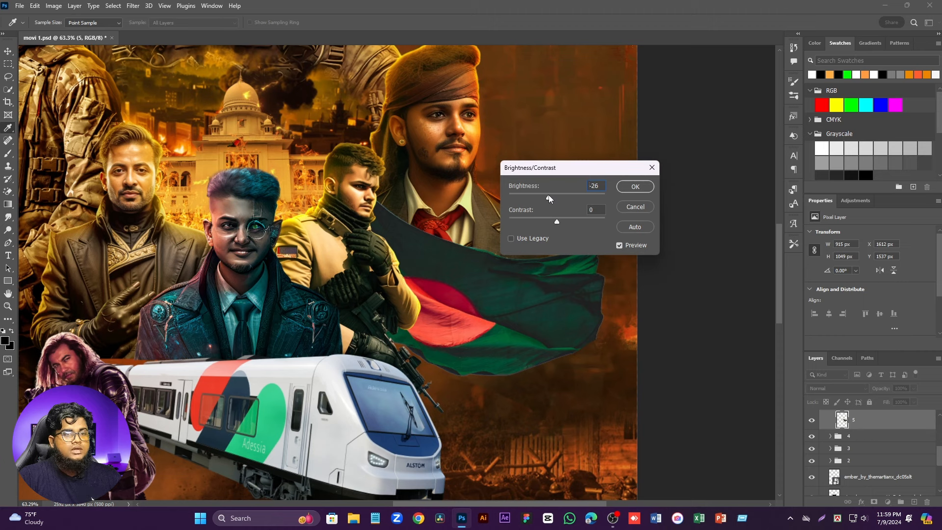
drag(548, 196, 548, 196)
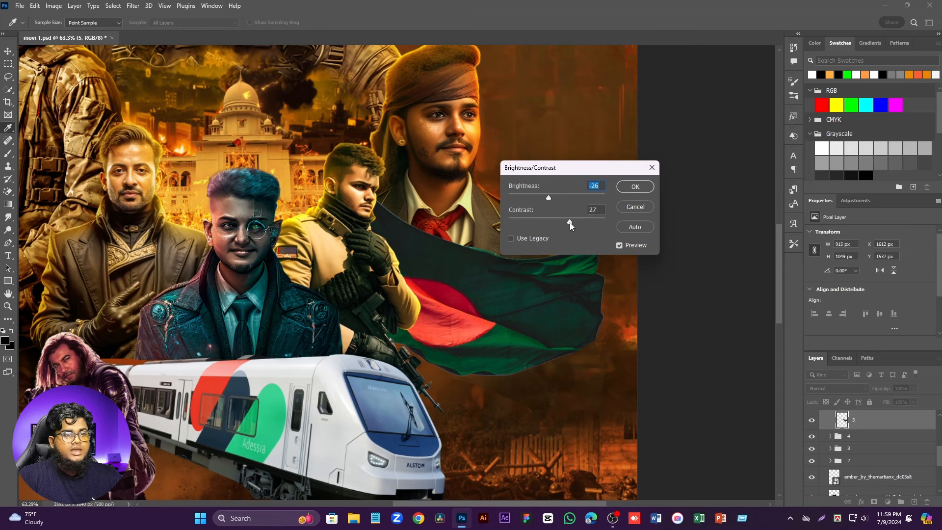
drag(572, 222, 568, 222)
click(633, 187)
key(v)
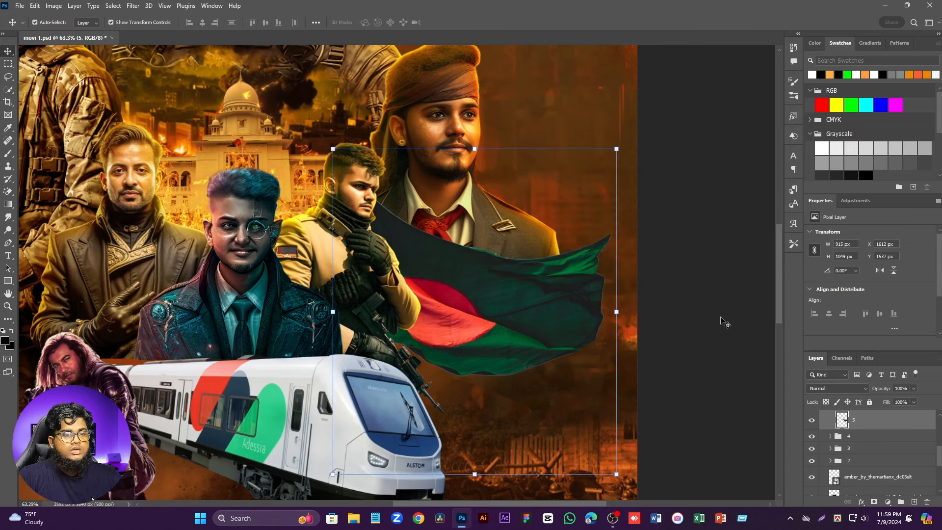
key(ctrl+g)
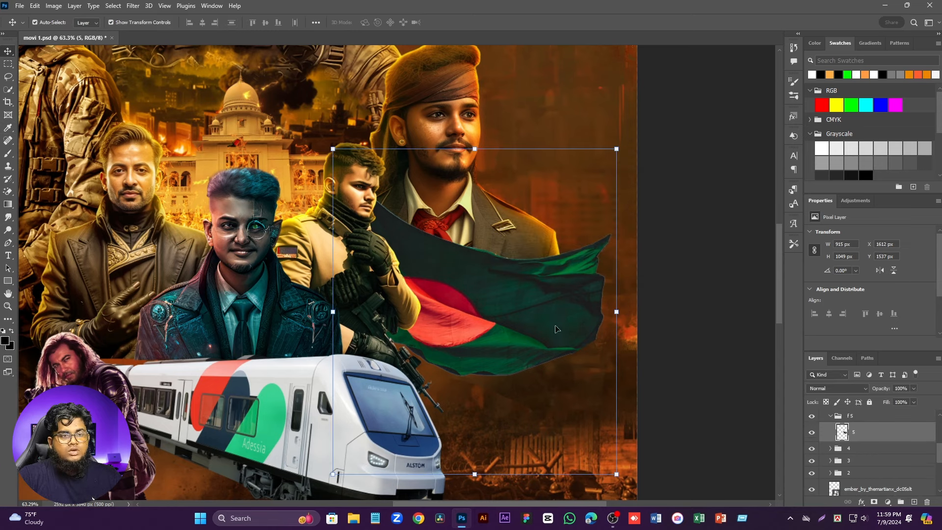
Step: Place the Unsplash photo of flames on black as an embedded image above the flag layer in group F 5
click(20, 6)
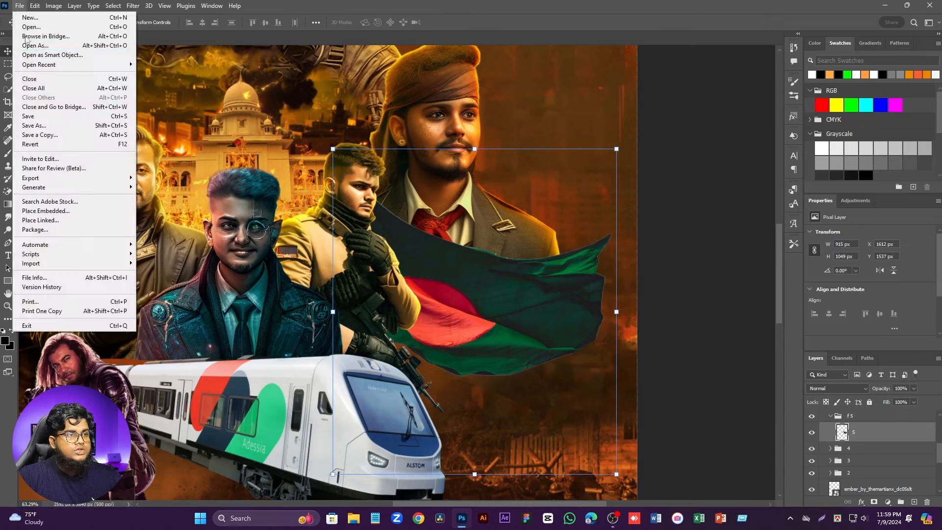
click(59, 211)
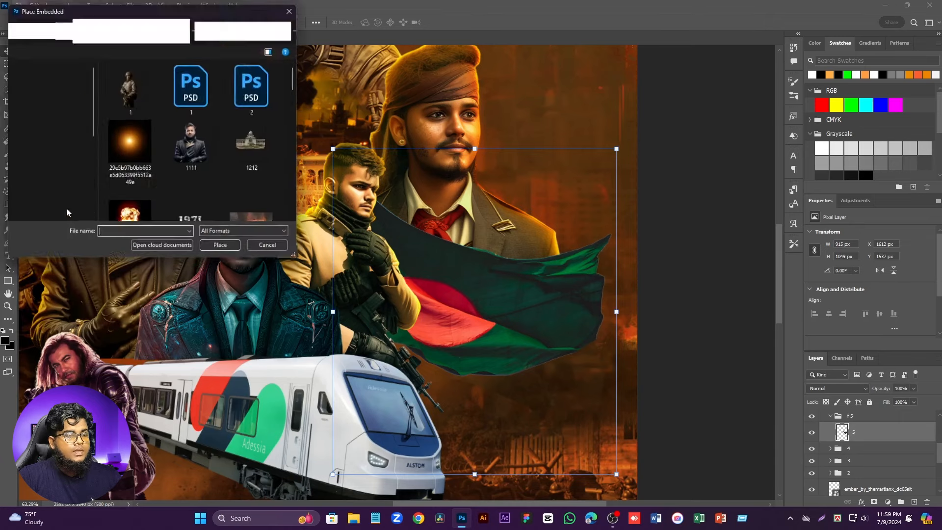
scroll(214, 173, down, 3)
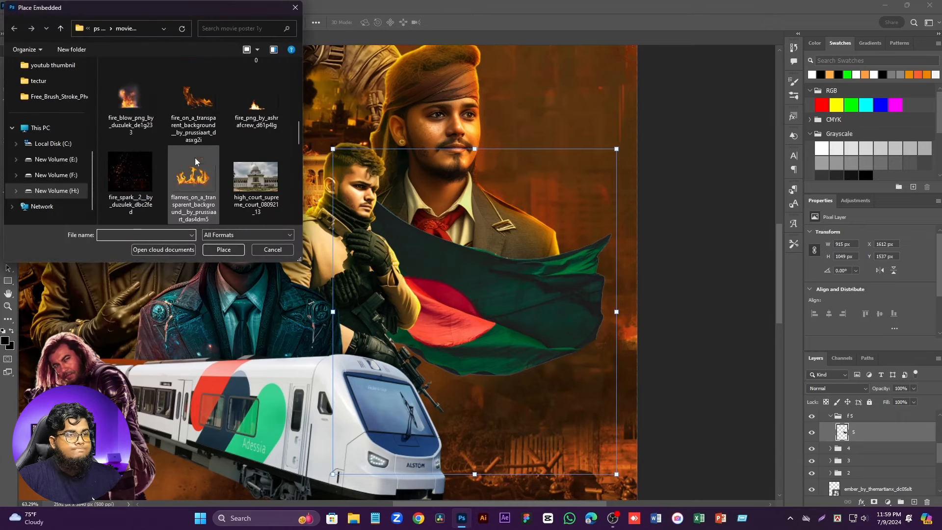
scroll(195, 158, down, 6)
click(256, 184)
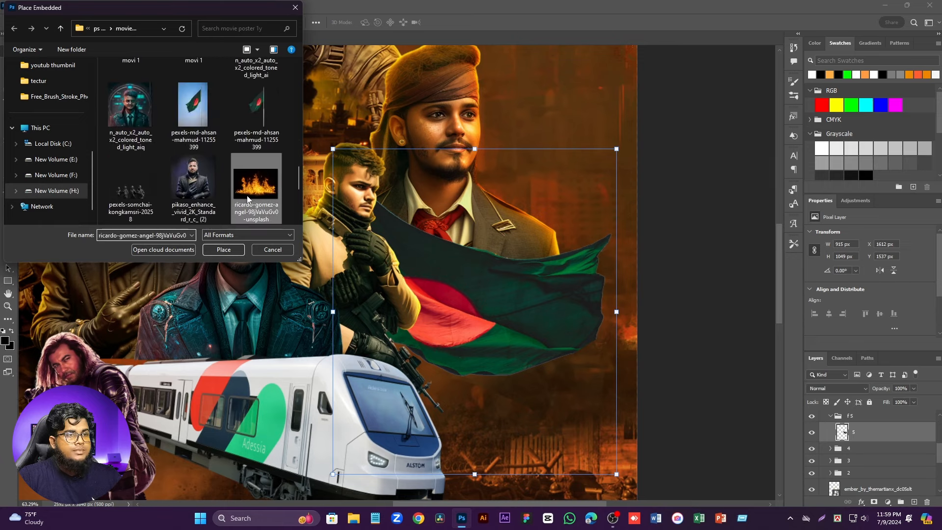
click(225, 250)
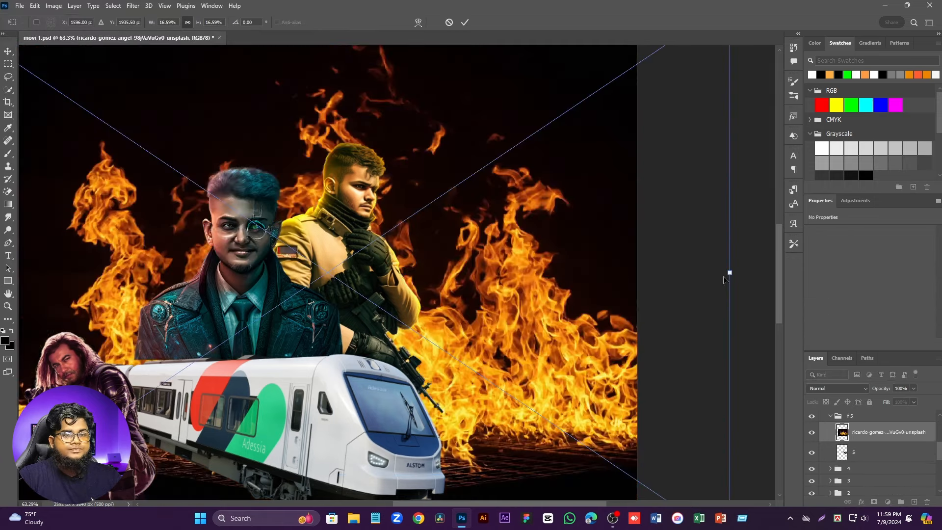
Step: Scale the placed flames to 4.43% over the flag's free end and set their blend mode to Lighten
drag(730, 274, 589, 239)
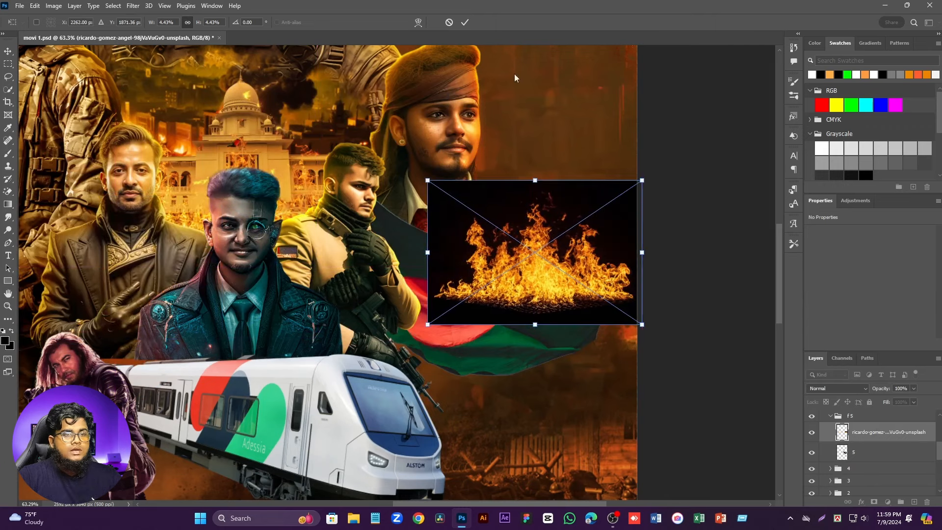
click(465, 22)
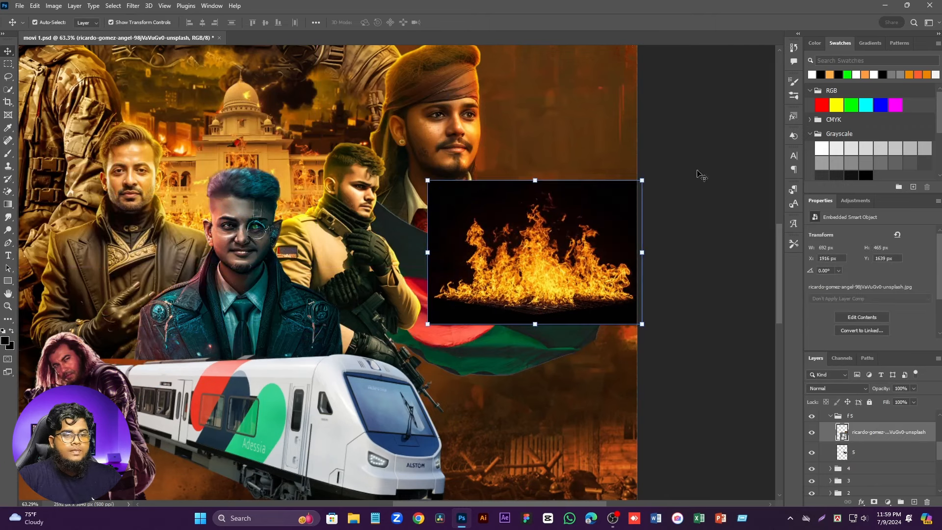
click(823, 390)
click(824, 335)
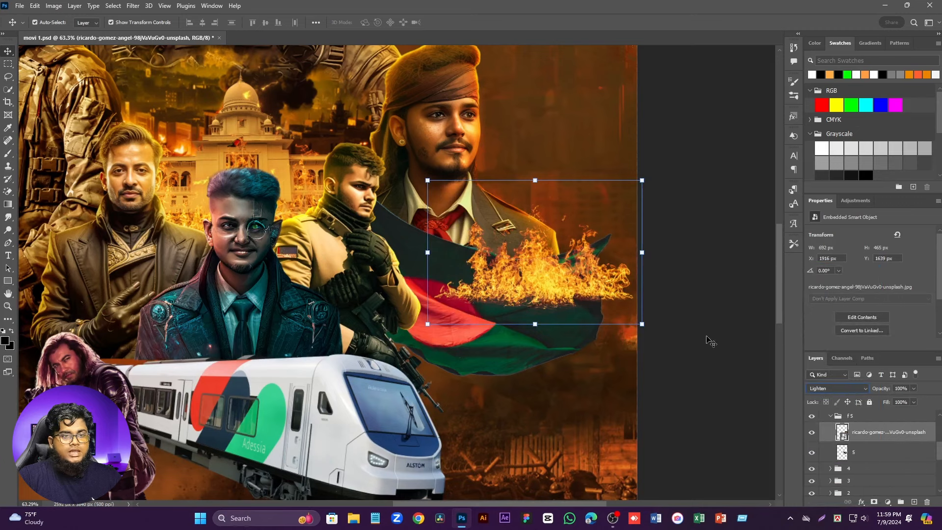
Step: Rotate the flames to about 113.4°, scale them to 3.21%, and position them along the flag's free end
drag(652, 326, 431, 294)
drag(542, 272, 607, 316)
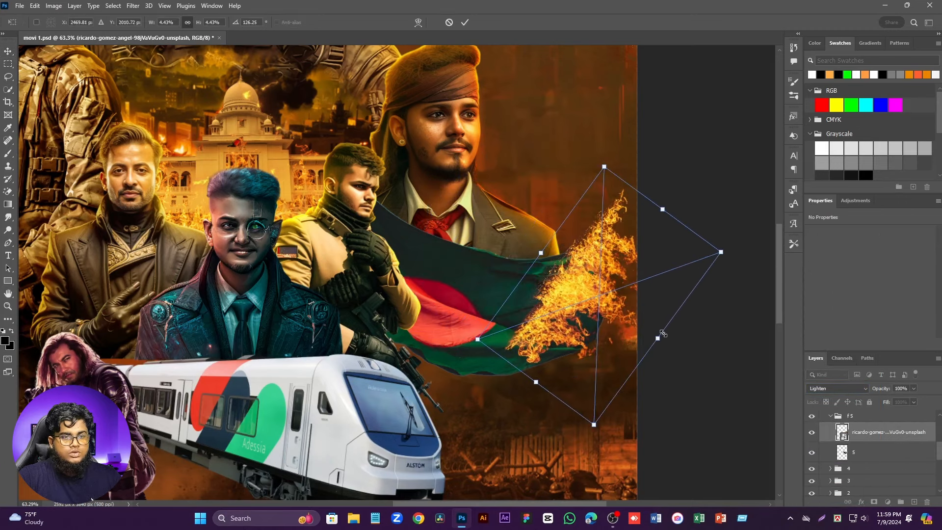
drag(659, 337, 660, 272)
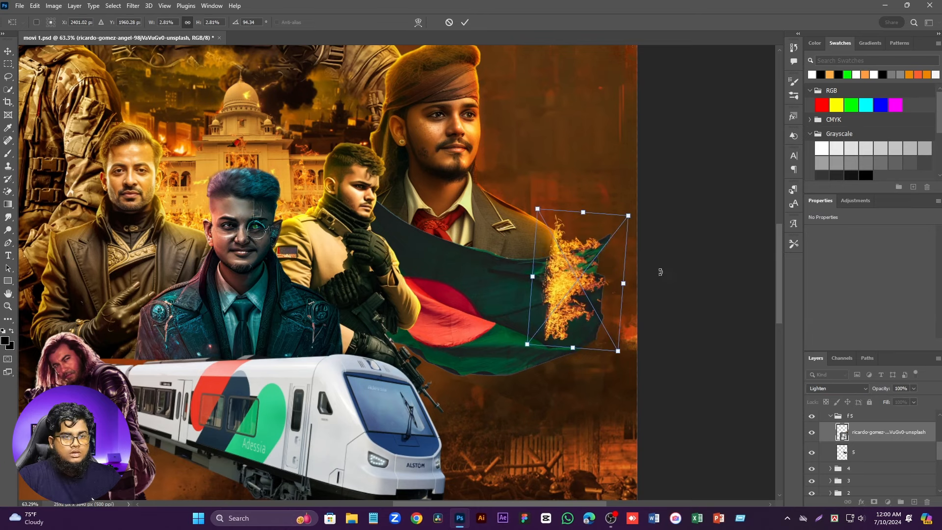
drag(594, 278, 652, 305)
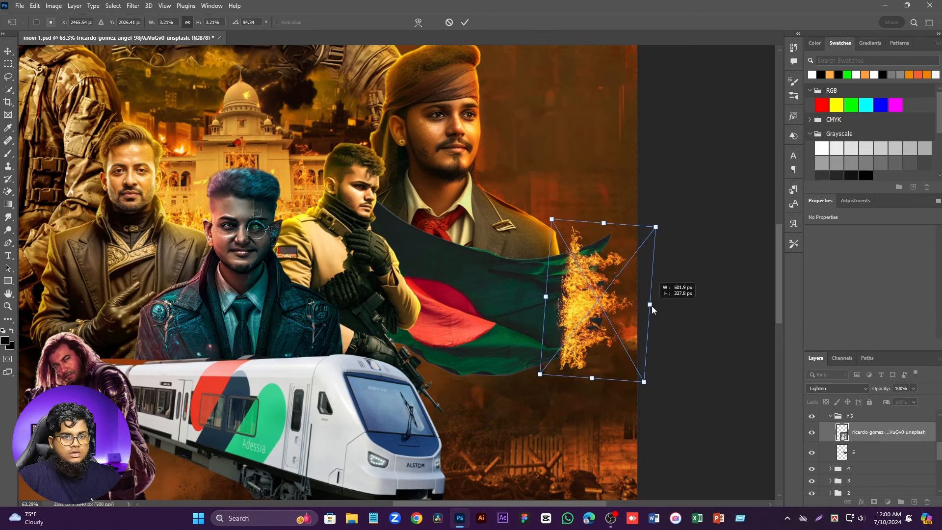
drag(672, 357, 660, 396)
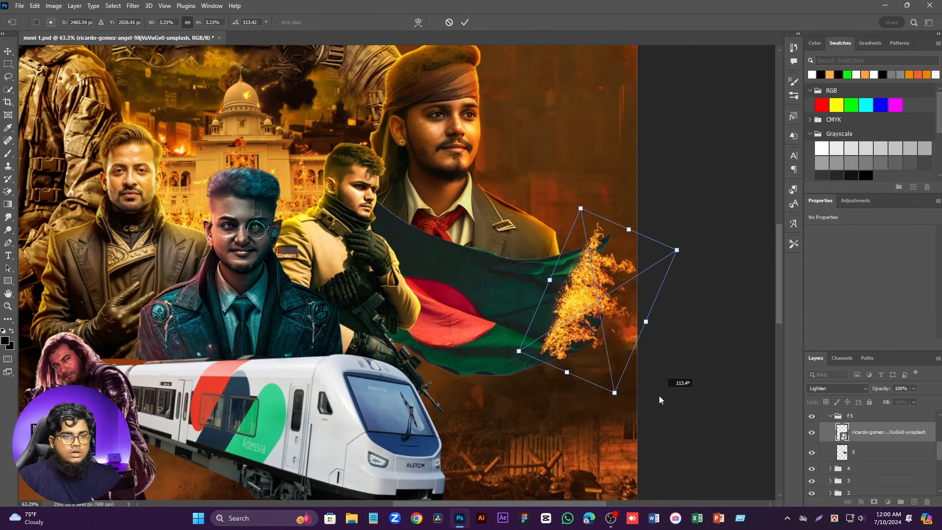
Step: Warp the flames so their inner edge and upper part curve along the flag's free end
right_click(616, 240)
click(632, 347)
drag(565, 362, 550, 362)
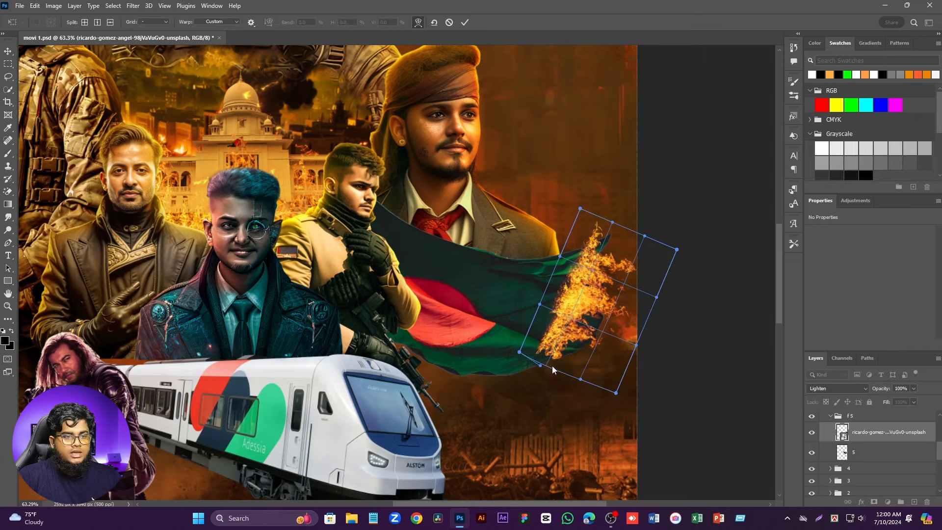
drag(585, 319, 593, 318)
drag(577, 263, 587, 274)
drag(603, 232, 604, 244)
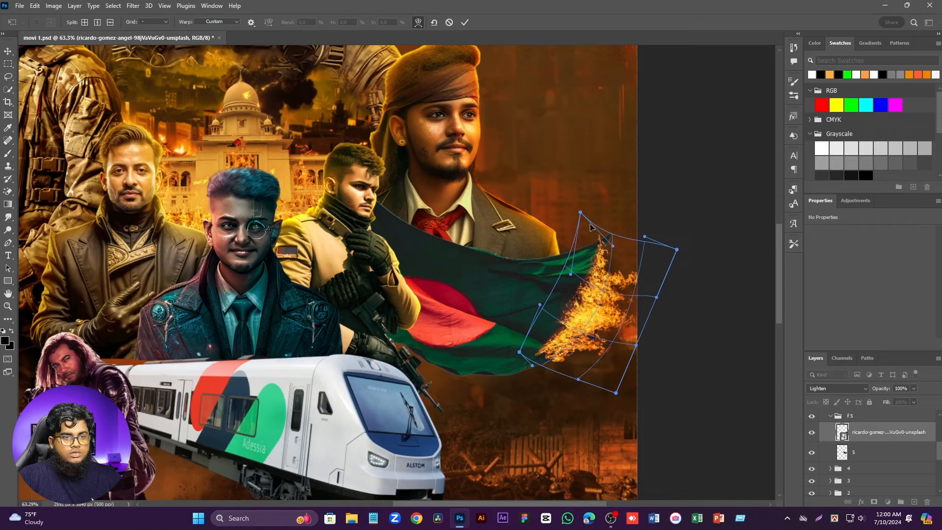
Step: Refine the flame warp's corners and curves to fit the flag's upper tip and lower edge, and apply it
scroll(599, 260, up, 5)
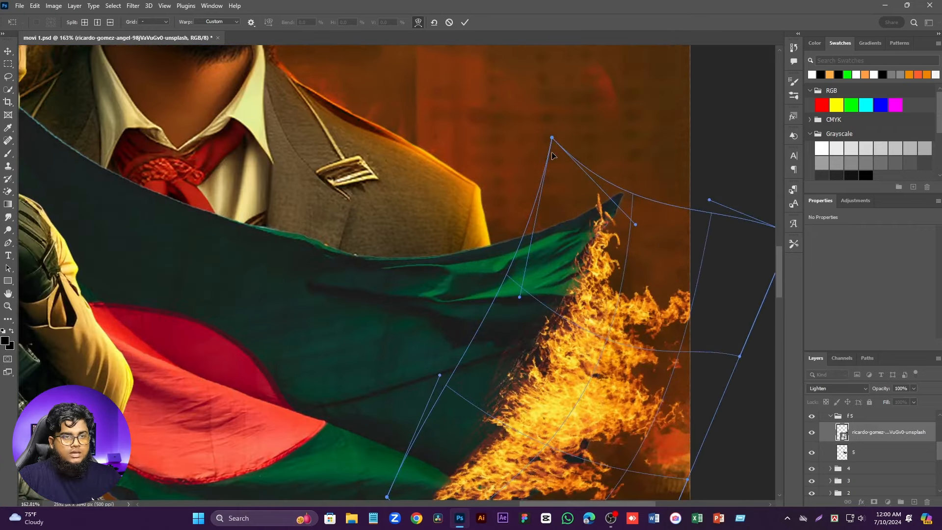
drag(552, 139, 580, 136)
drag(524, 299, 398, 245)
drag(440, 375, 420, 369)
drag(636, 224, 650, 268)
scroll(561, 416, down, 1)
scroll(595, 158, down, 4)
drag(582, 330, 572, 345)
drag(456, 344, 440, 365)
drag(508, 236, 512, 249)
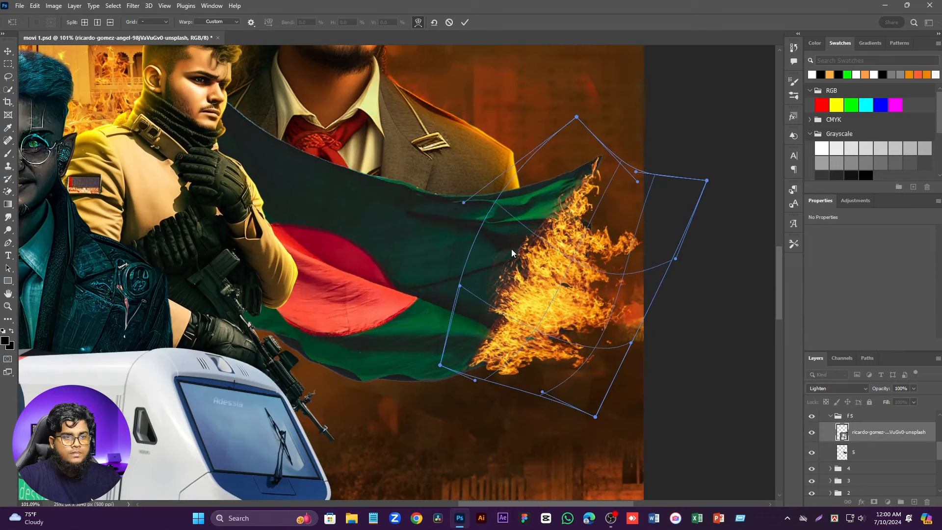
click(465, 22)
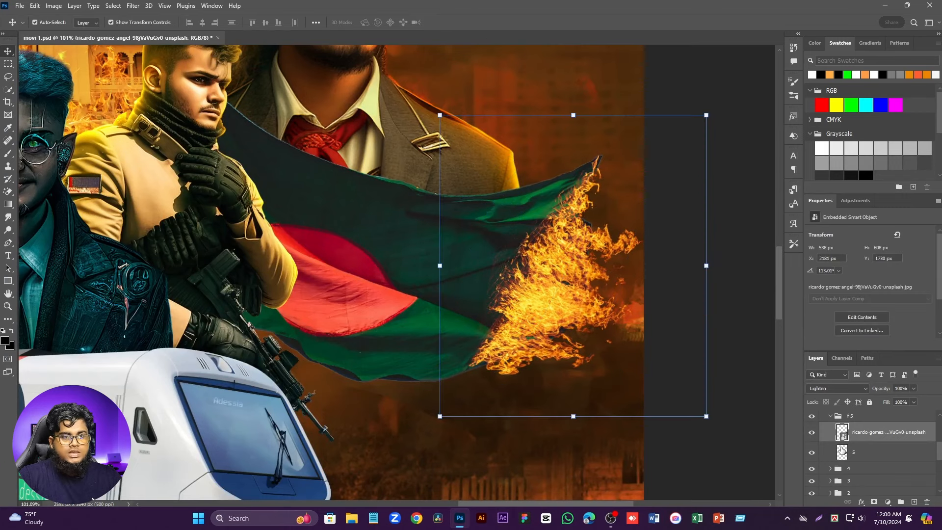
Step: Add a layer mask to the flames layer and ready a black brush of about 199 px
click(873, 502)
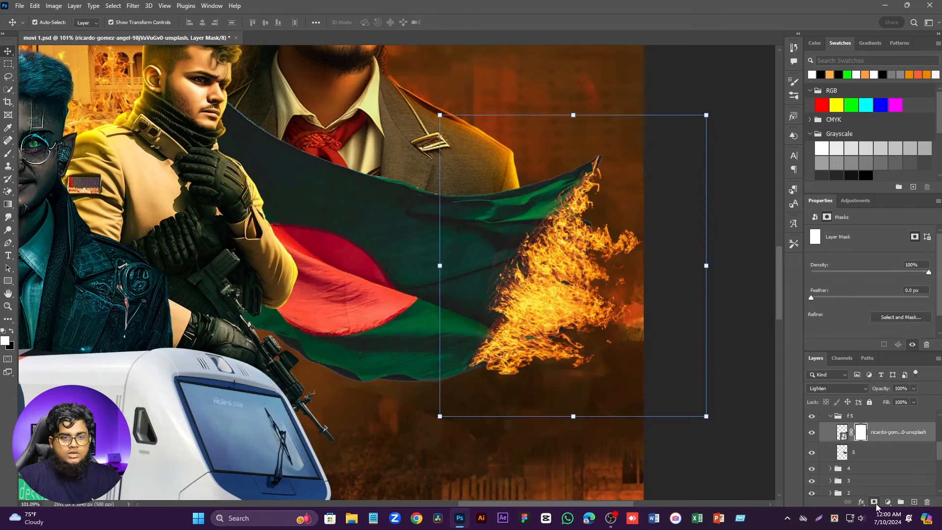
click(8, 153)
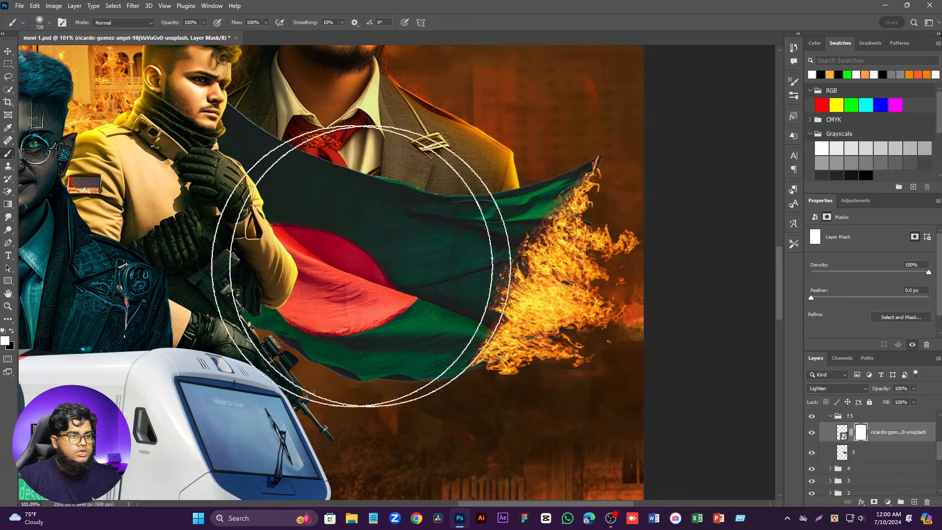
scroll(528, 263, up, 3)
scroll(534, 266, up, 2)
mouse_move(407, 252)
mouse_down()
mouse_move(202, 257)
mouse_move(103, 281)
mouse_up()
click(11, 332)
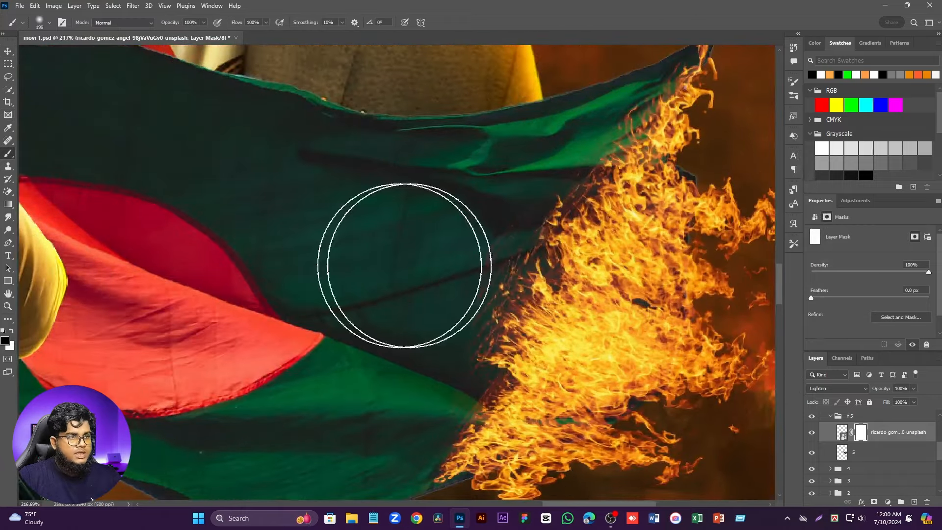
Step: Paint black on the mask with a smaller brush along the flames' inner edge to blend them into the flag
drag(409, 262, 379, 264)
scroll(516, 283, up, 4)
drag(515, 235, 465, 234)
mouse_move(479, 191)
mouse_down()
mouse_move(431, 290)
mouse_move(454, 270)
mouse_move(404, 344)
mouse_up()
mouse_move(435, 375)
mouse_down()
mouse_move(394, 375)
mouse_move(425, 426)
mouse_move(418, 474)
mouse_move(366, 515)
mouse_up()
mouse_move(505, 234)
mouse_down()
mouse_move(513, 276)
mouse_move(496, 288)
mouse_up()
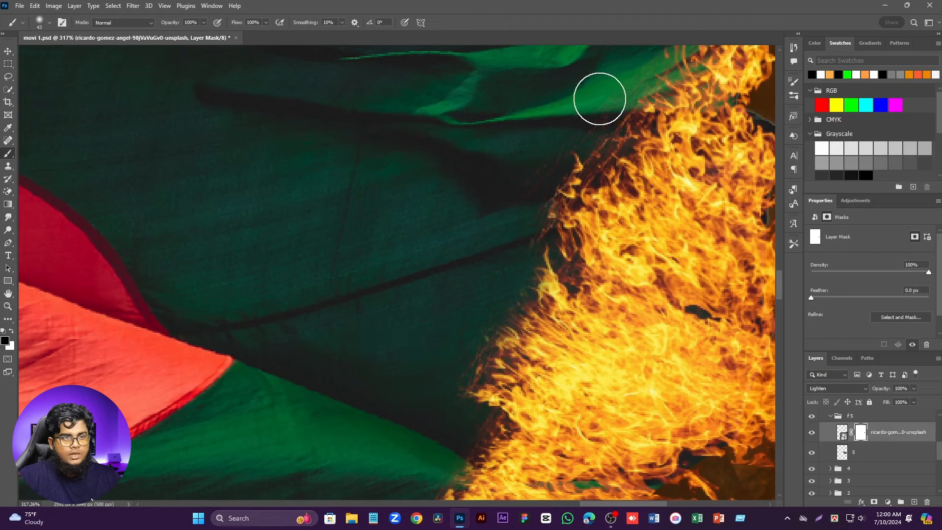
drag(632, 123, 599, 140)
scroll(484, 239, down, 5)
scroll(576, 151, up, 4)
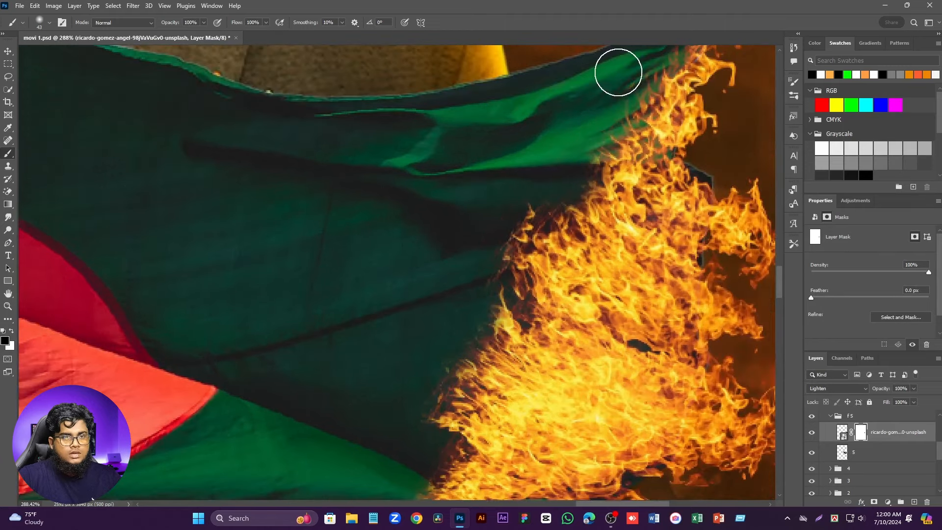
scroll(457, 199, down, 2)
scroll(457, 199, down, 3)
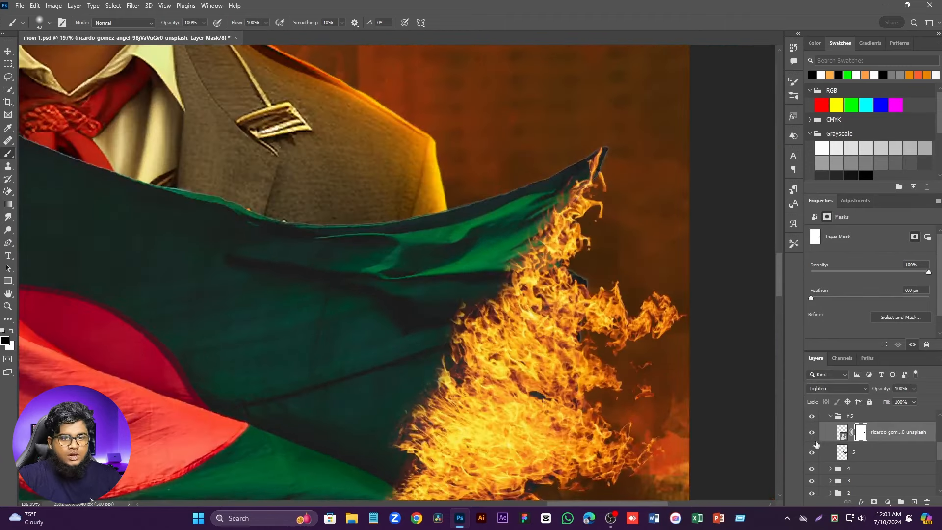
Step: Rasterize the masked flames layer
right_click(891, 434)
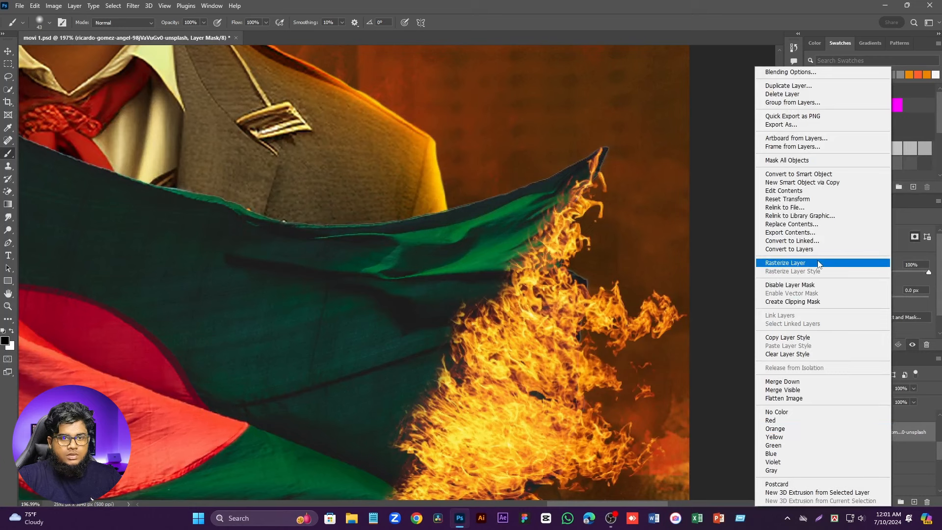
click(818, 265)
key(v)
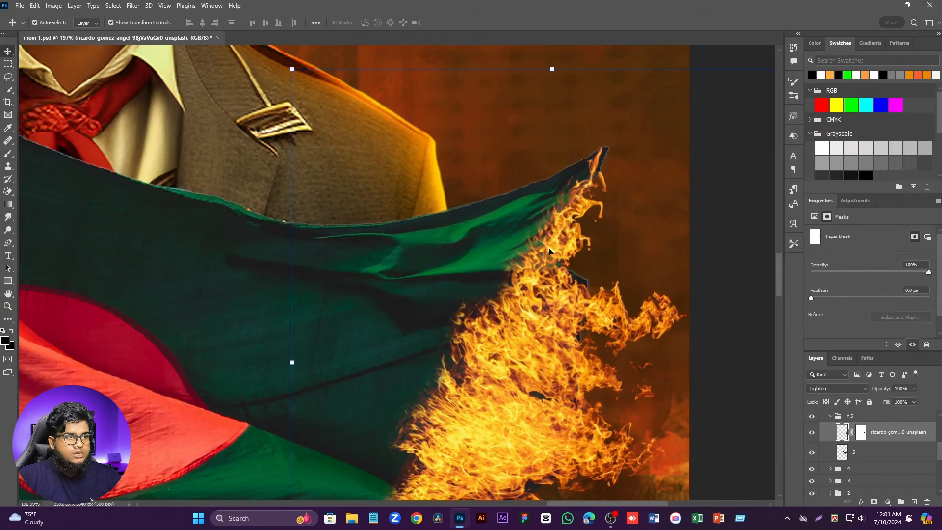
Step: Start a warp on the rasterized flames and nudge their upper tip outward onto the flag's corner
right_click(553, 276)
click(537, 328)
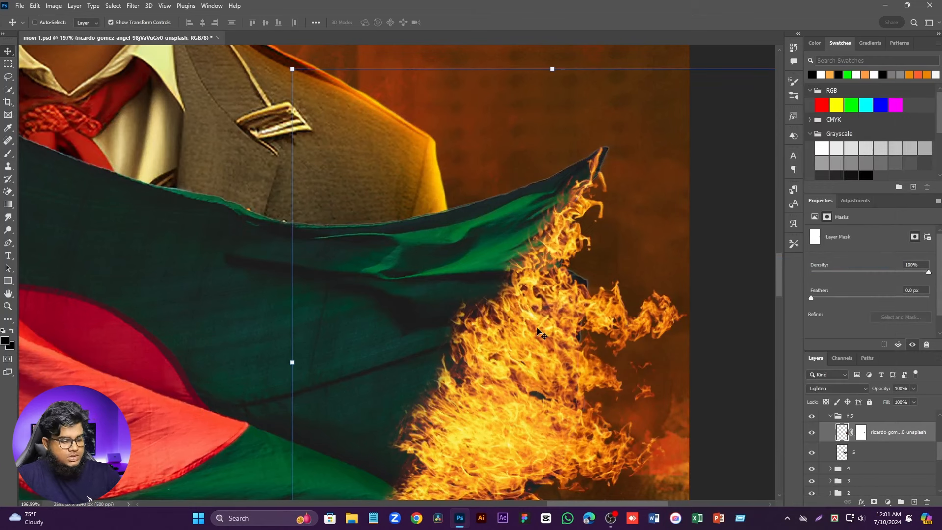
key(ctrl+t)
right_click(537, 336)
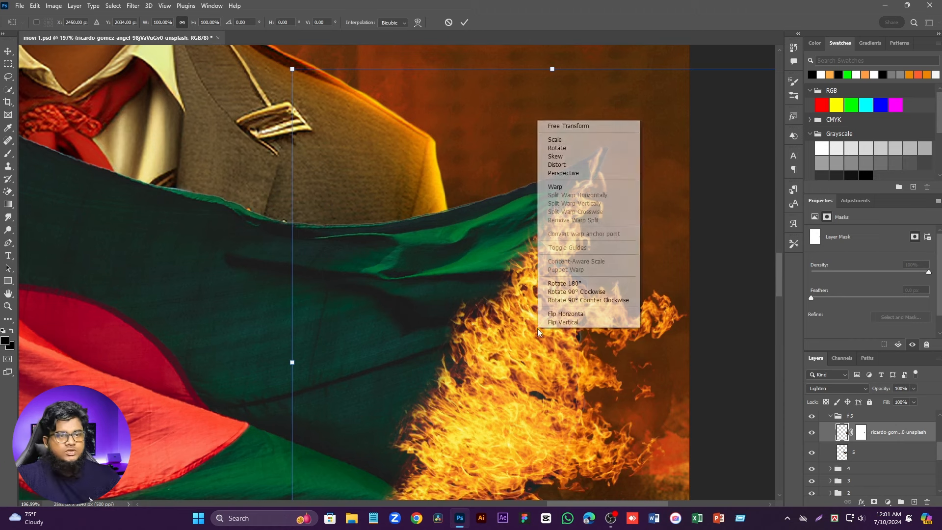
click(554, 186)
drag(601, 148, 606, 147)
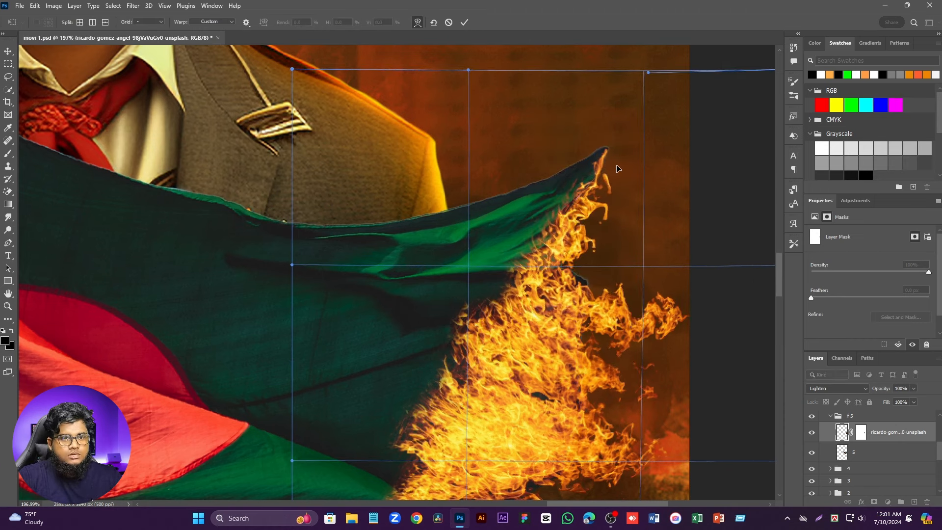
Step: Stretch the flames' lower end along the flag's bottom edge and fine-tune their tip at the upper corner
scroll(498, 339, down, 6)
scroll(426, 407, up, 7)
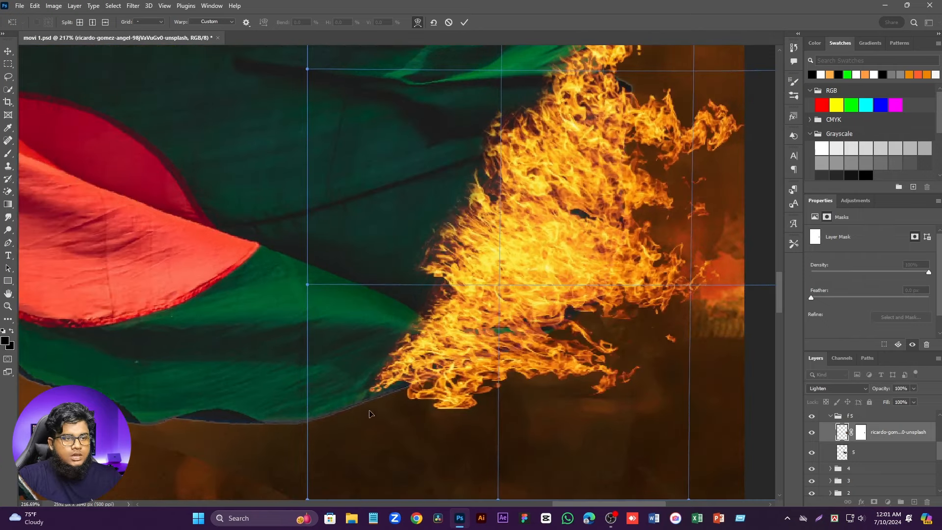
drag(372, 408, 280, 404)
scroll(349, 284, down, 4)
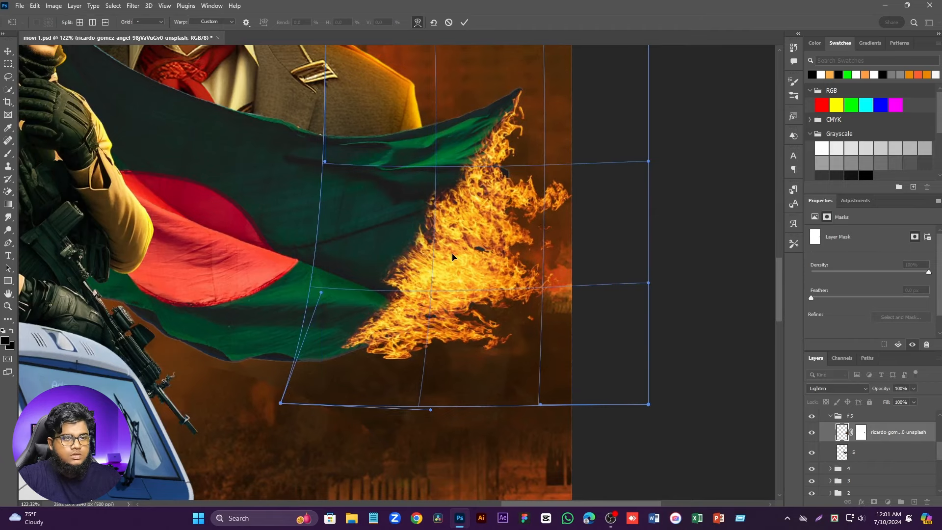
drag(515, 88, 520, 87)
scroll(520, 89, up, 10)
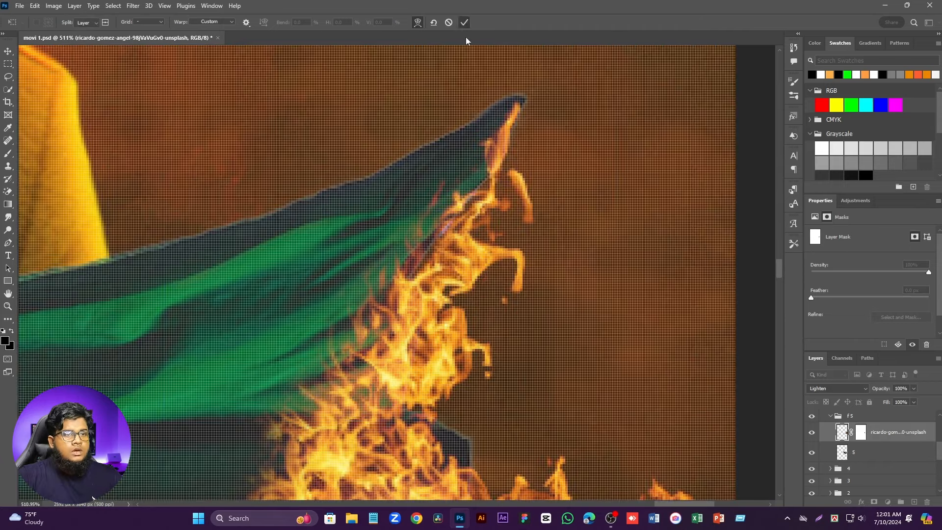
Step: Apply the warp to the fire image along the flag's burning edge and deselect the layer
click(464, 22)
scroll(472, 201, down, 10)
scroll(474, 201, down, 7)
click(620, 306)
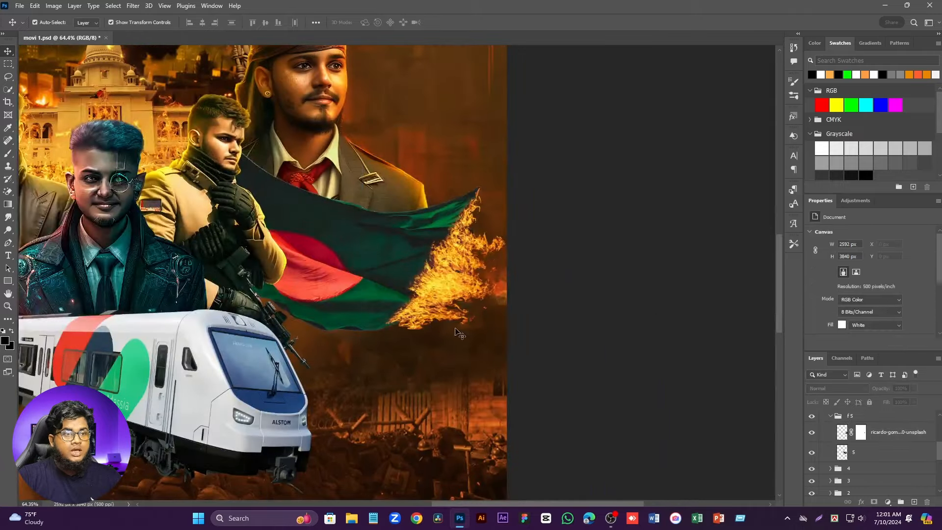
scroll(418, 288, up, 7)
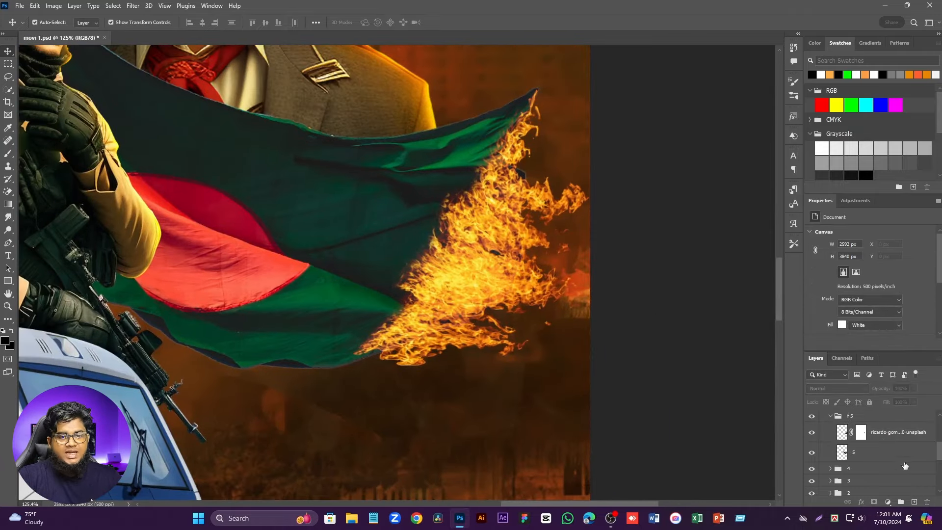
Step: Add a solid color fill layer in orange ec8a00 directly above flag layer 5
click(873, 449)
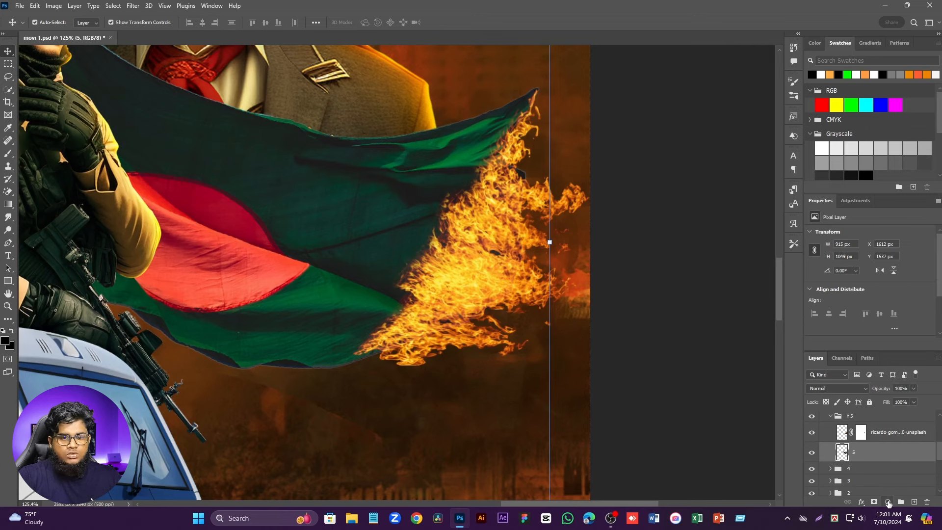
click(887, 502)
click(882, 329)
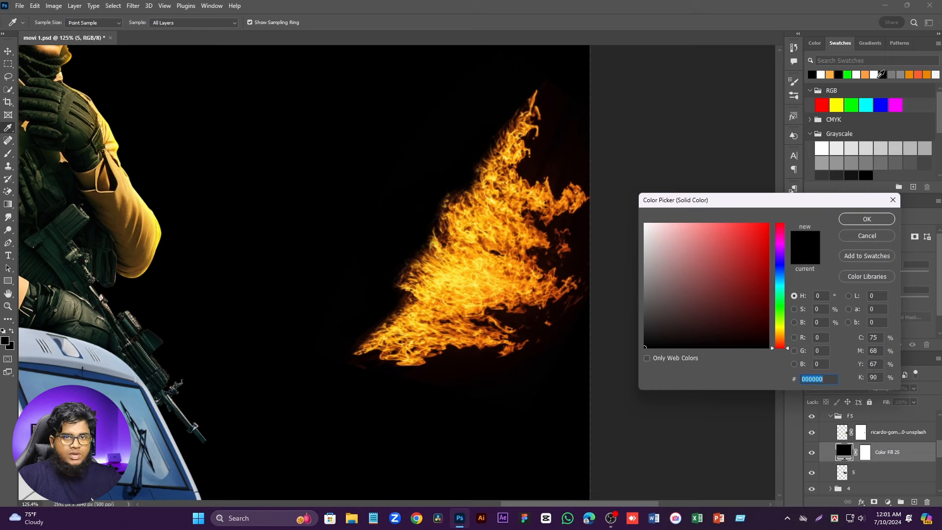
click(918, 74)
click(908, 74)
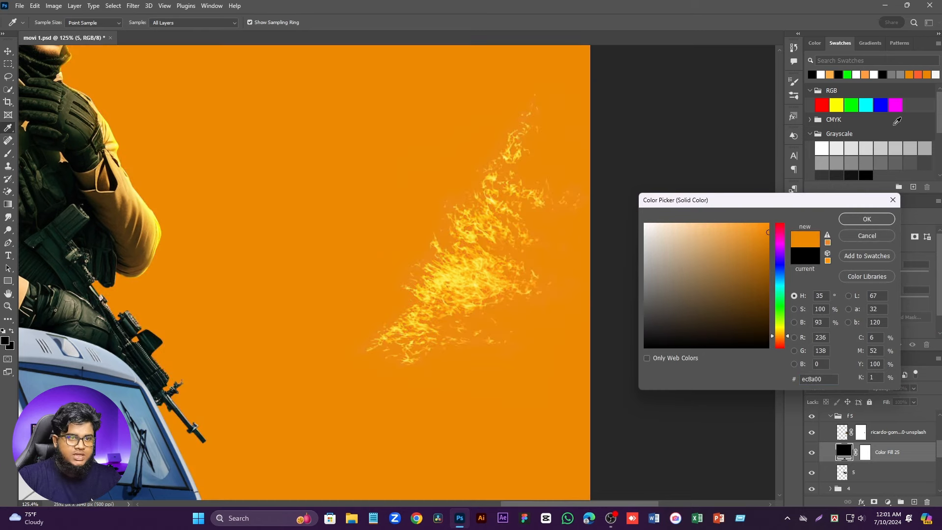
click(867, 219)
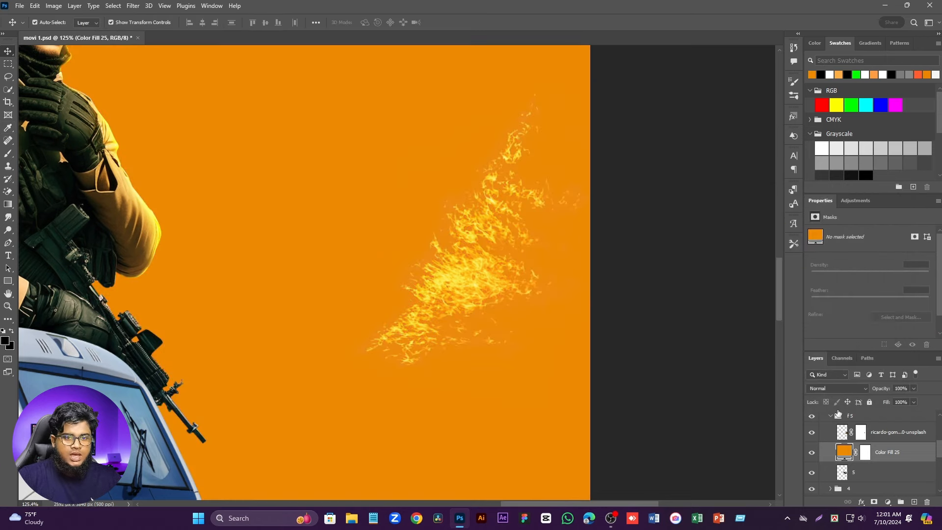
Step: Set the orange fill layer's blend mode to Soft Light and invert its mask to black
click(836, 389)
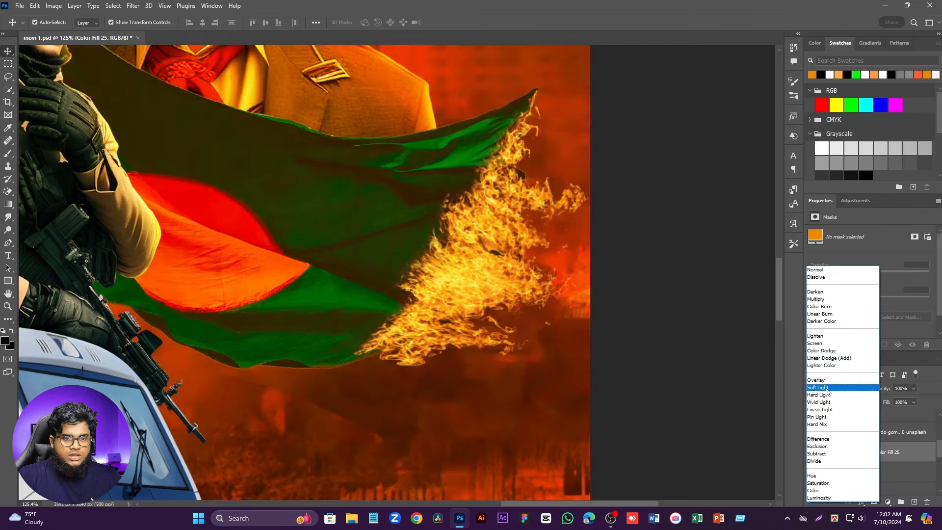
click(827, 388)
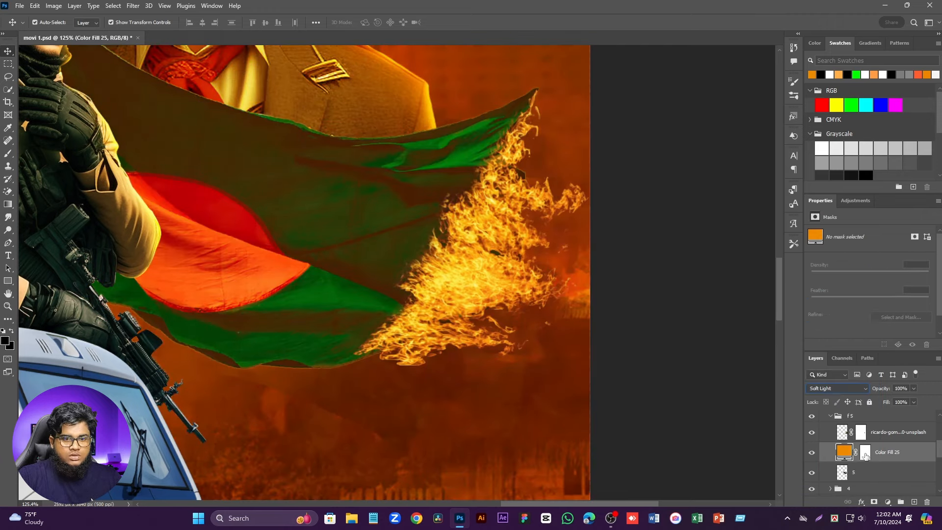
click(865, 453)
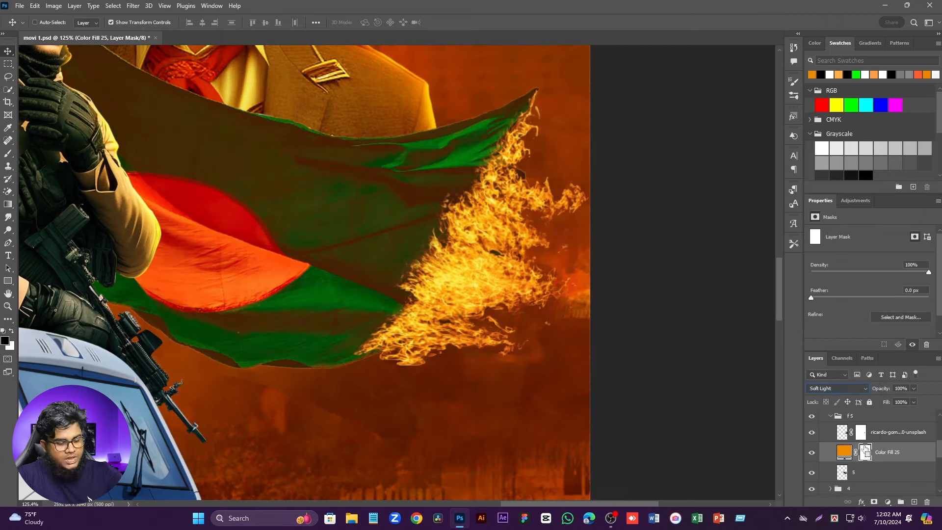
key(ctrl+i)
Step: Paint white on the Soft Light fill's mask with a 326 px soft brush around the flag's burning edge
click(844, 452)
key(b)
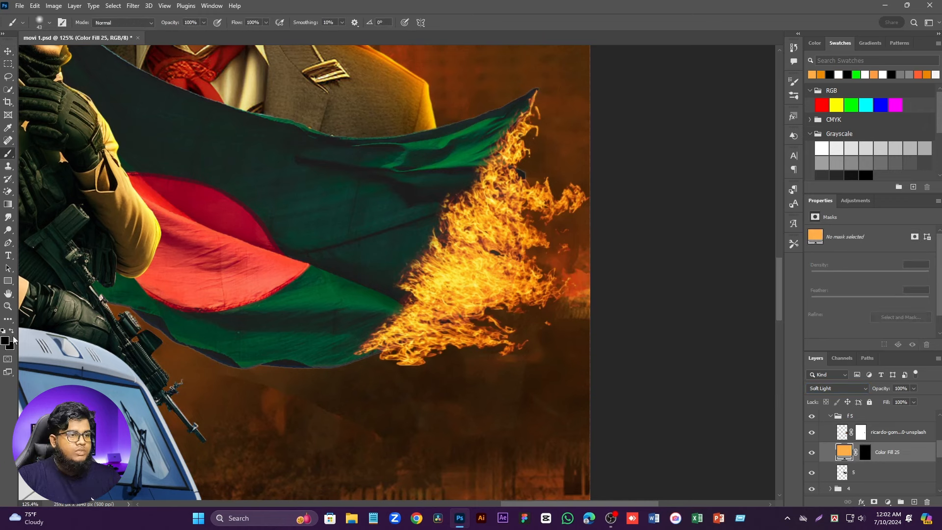
click(3, 332)
click(12, 331)
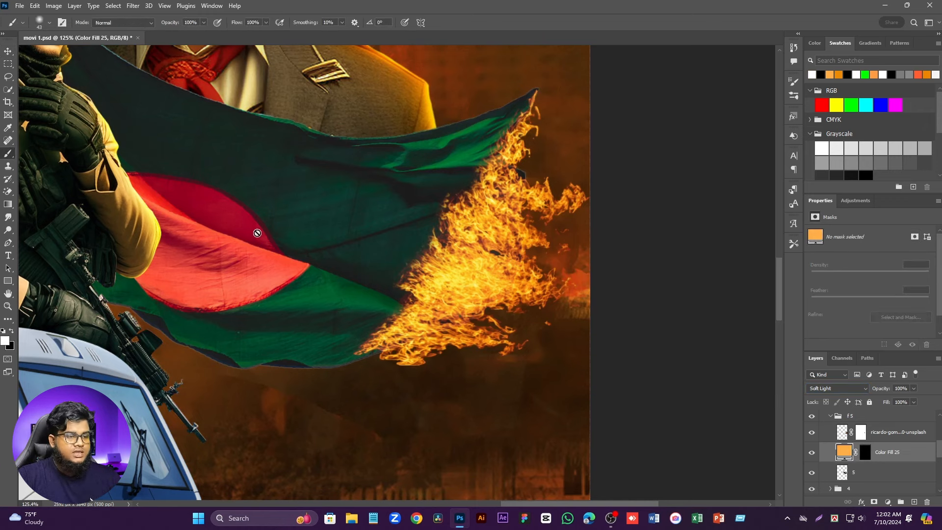
drag(285, 181, 366, 189)
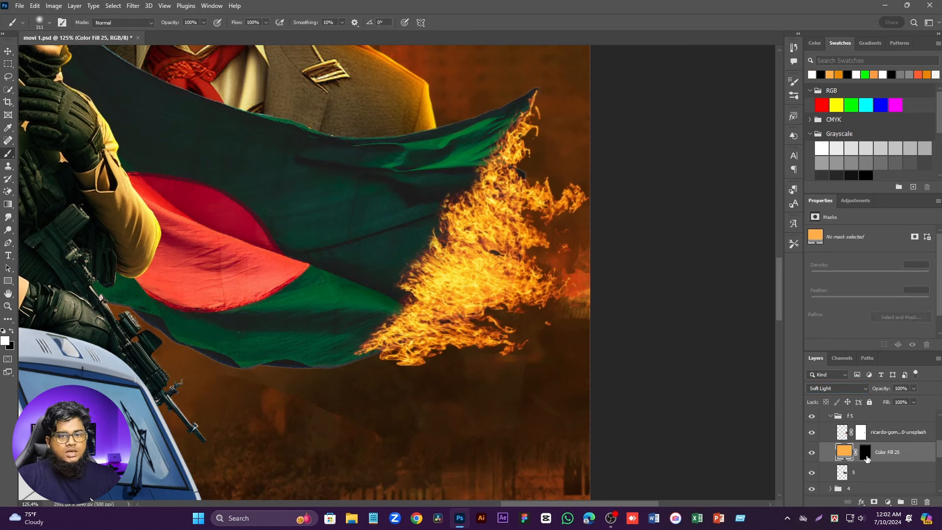
click(866, 458)
key(x)
drag(242, 127, 316, 137)
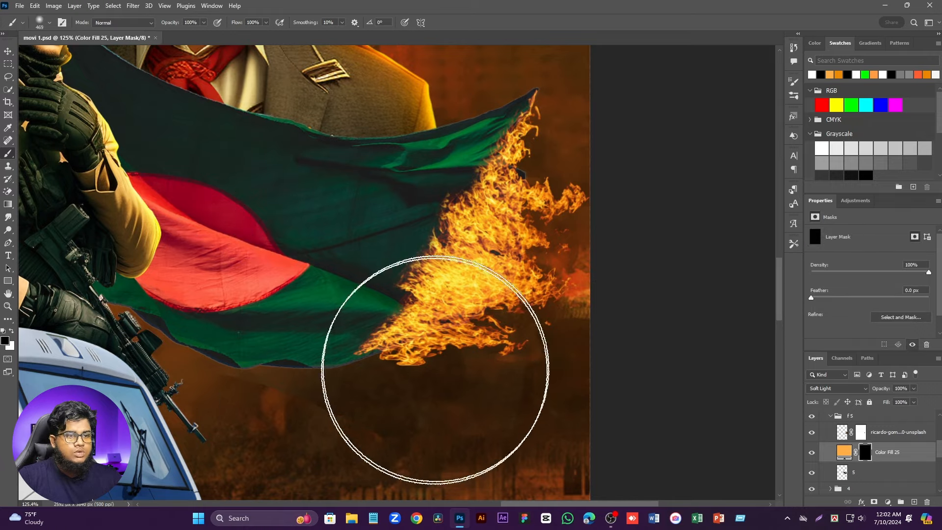
drag(347, 273, 309, 274)
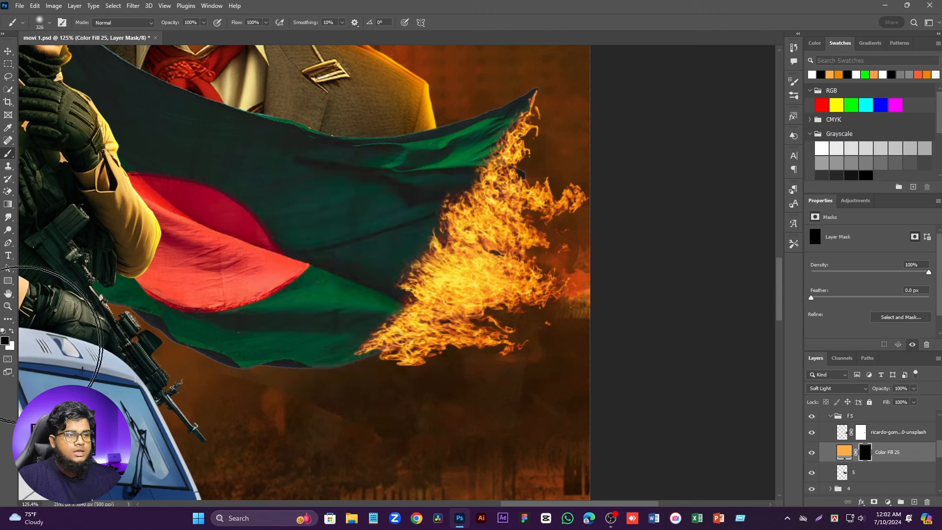
key(x)
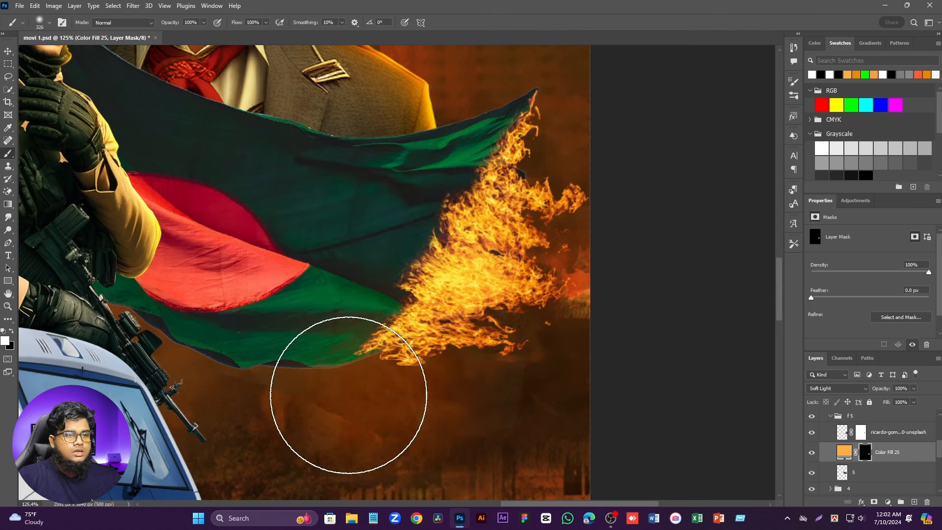
Step: Clip the Soft Light fill to the flag layer and widen its glow beside the flames with a 582 px brush
right_click(899, 457)
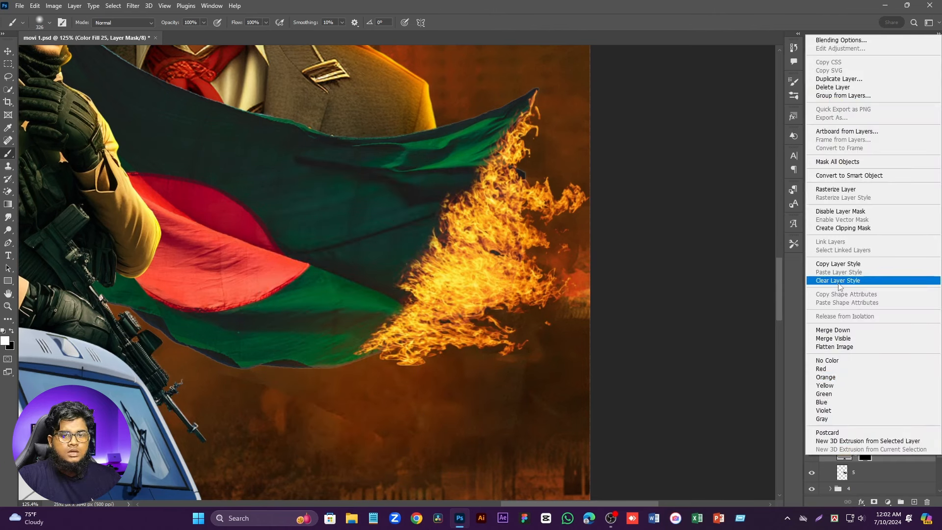
click(840, 229)
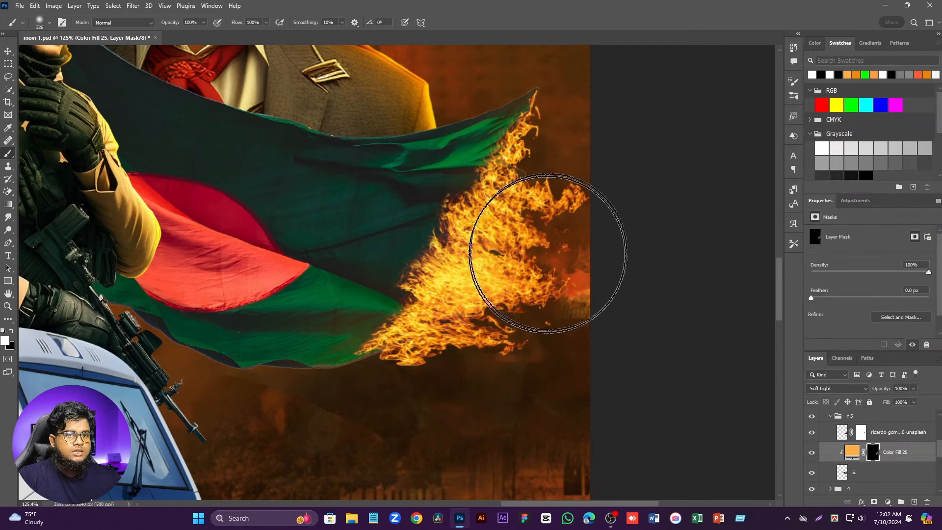
scroll(464, 226, down, 3)
drag(436, 161, 491, 160)
click(436, 165)
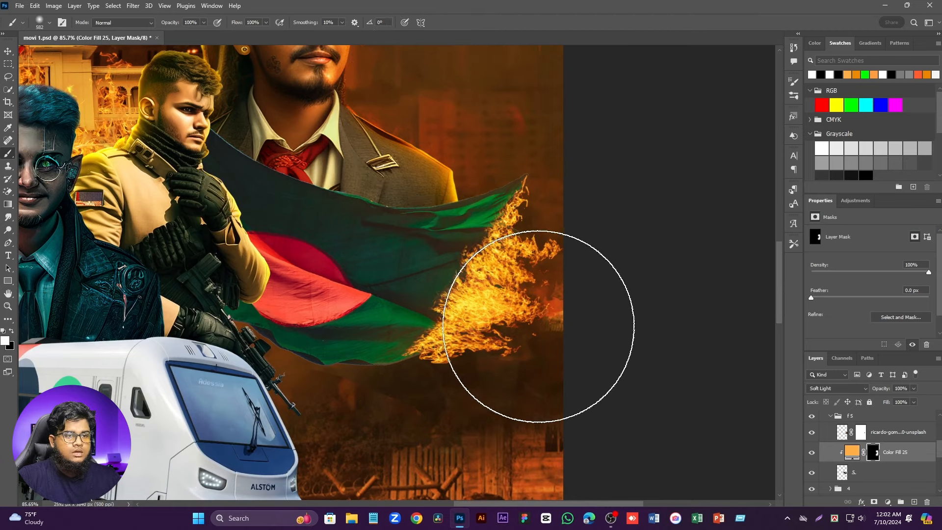
scroll(542, 285, up, 2)
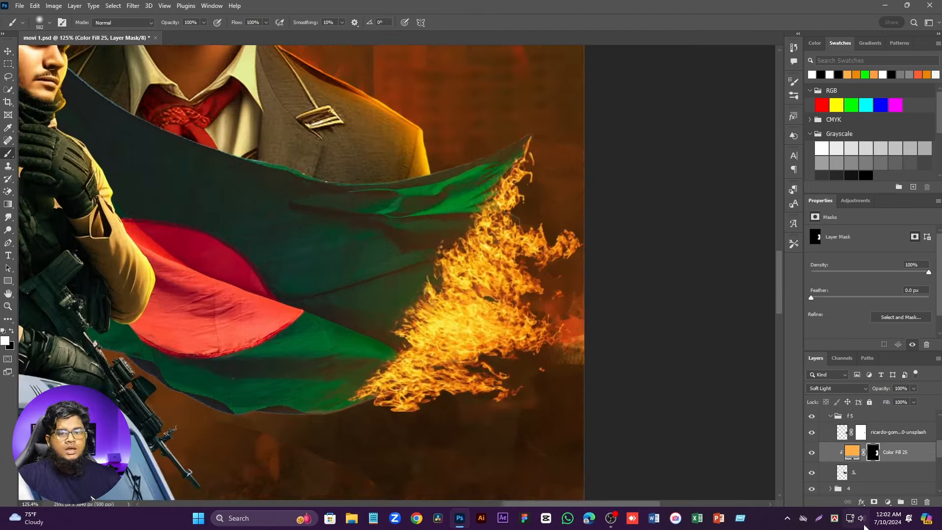
Step: Add a second orange solid color fill above the Soft Light fill and clip it to the flag
click(889, 503)
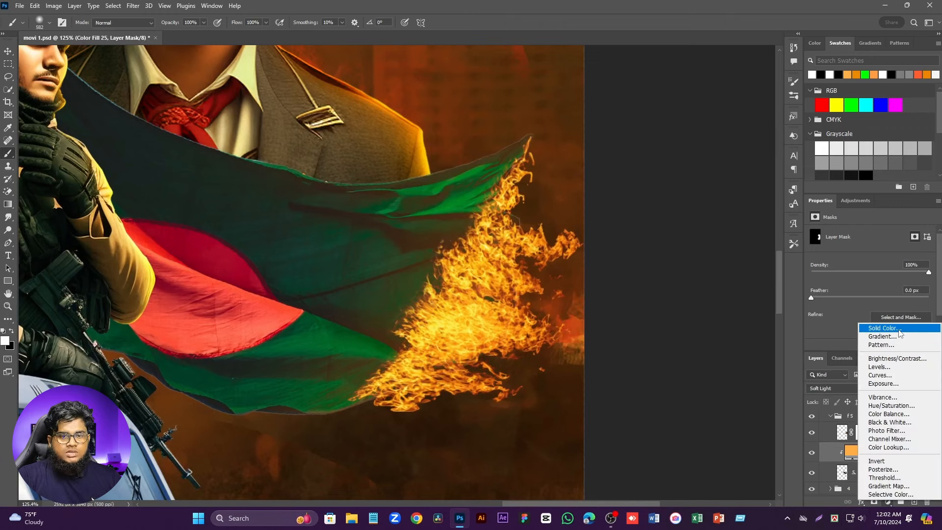
click(875, 326)
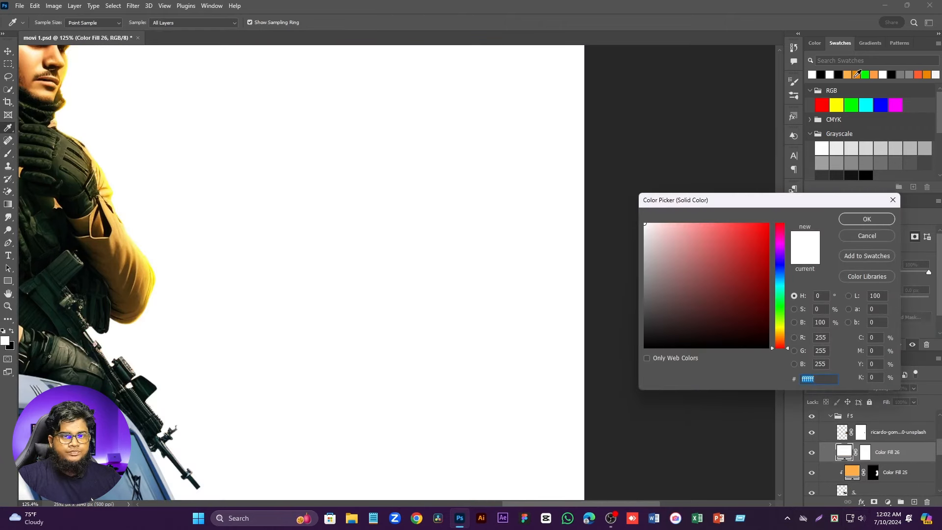
click(856, 74)
click(862, 223)
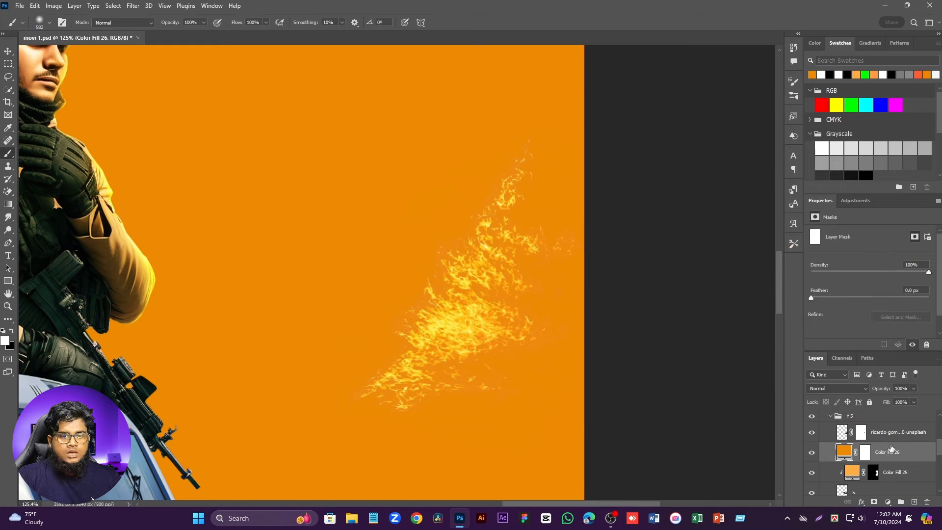
right_click(892, 448)
click(842, 222)
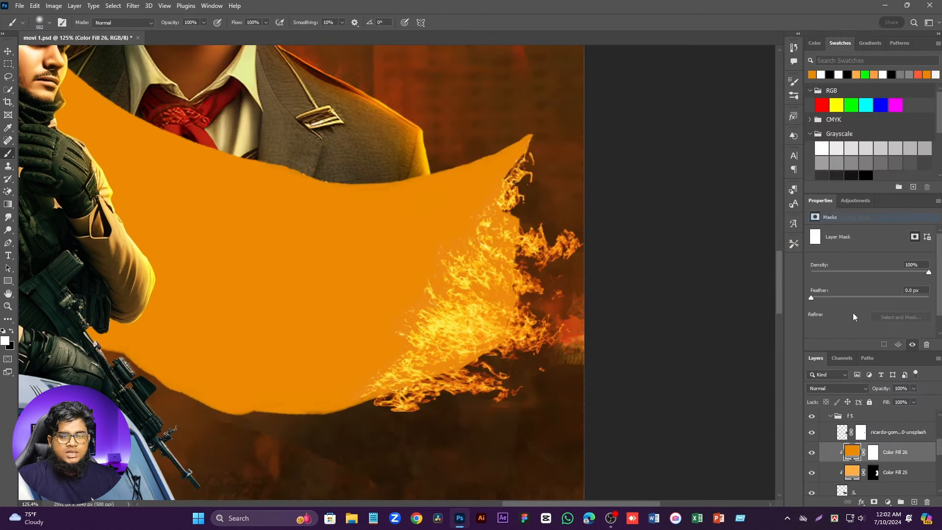
Step: Set the second orange fill's blend mode to Color and invert its mask to black
click(837, 391)
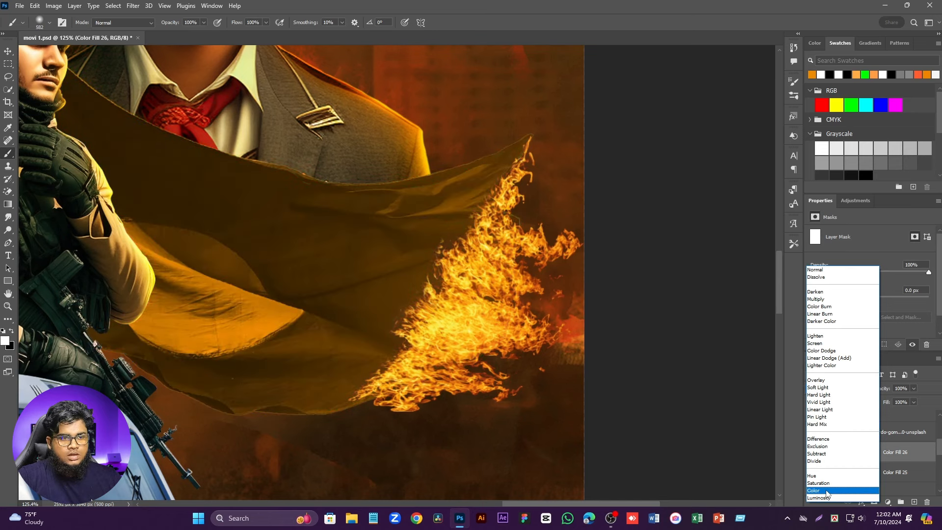
click(827, 491)
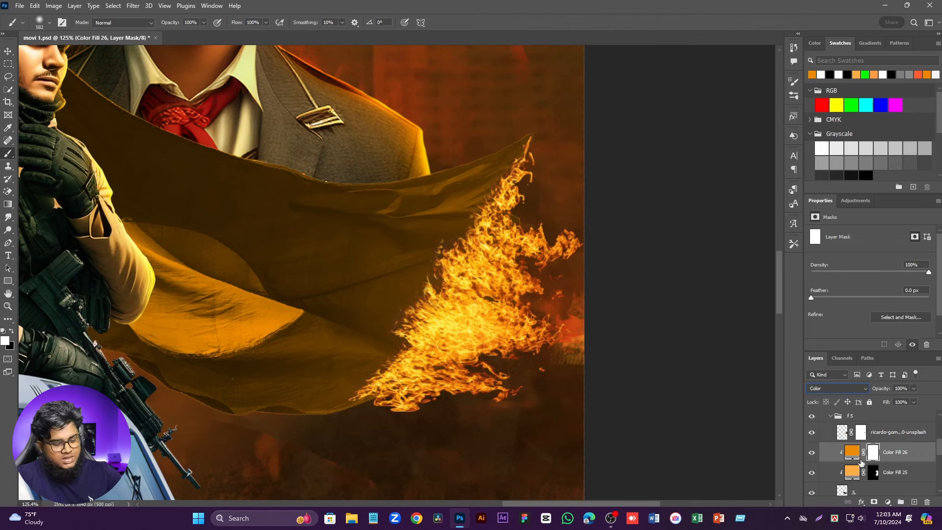
key(ctrl+i)
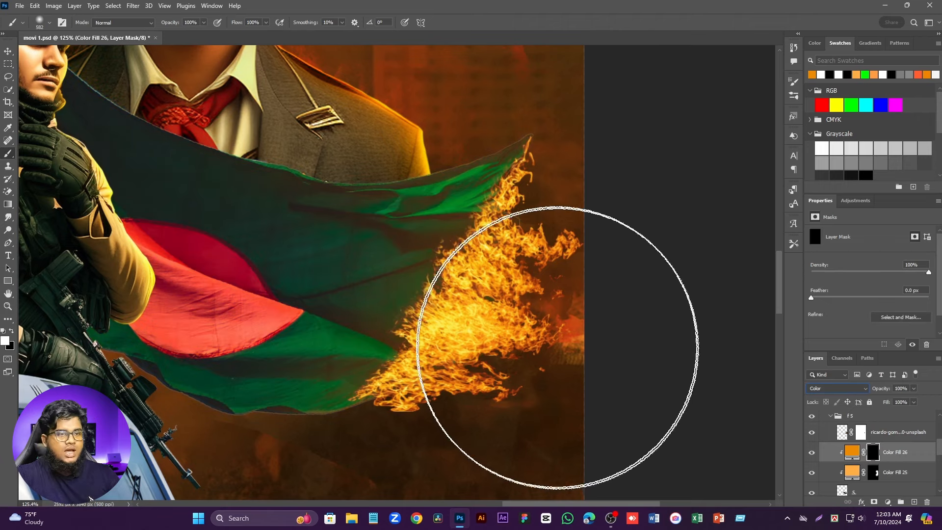
Step: Paint the Color fill's mask white along the flag's burning edge with a 182 px brush
alt+right_click(496, 289)
drag(471, 290, 371, 289)
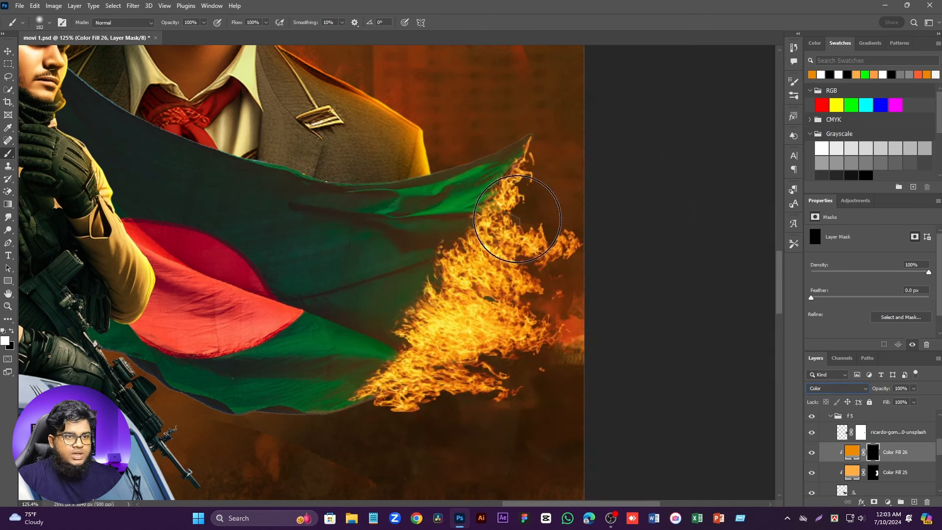
mouse_move(526, 208)
mouse_down()
mouse_move(417, 391)
mouse_move(378, 432)
mouse_move(395, 372)
mouse_up()
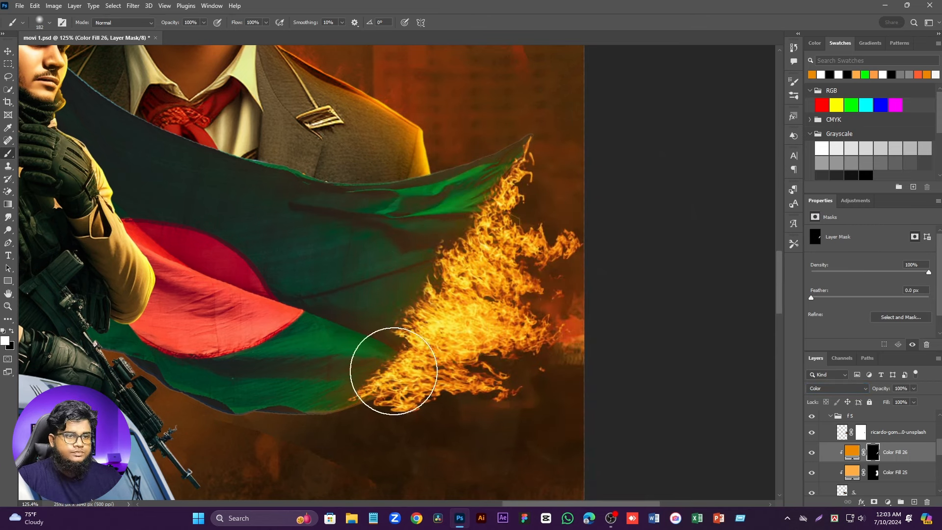
scroll(396, 372, down, 3)
scroll(499, 226, up, 4)
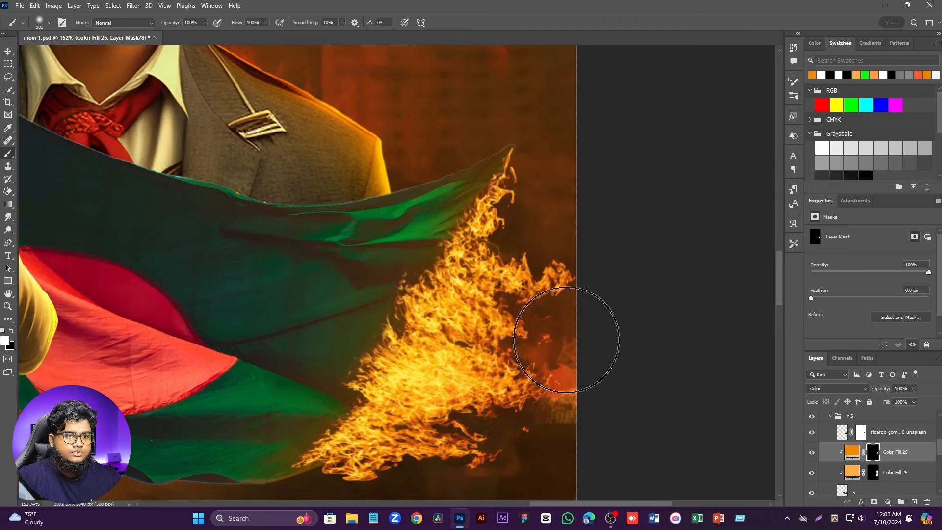
Step: Add a third solid color fill in orange ec8a00 above the Color fill and clip it to the flag
click(887, 503)
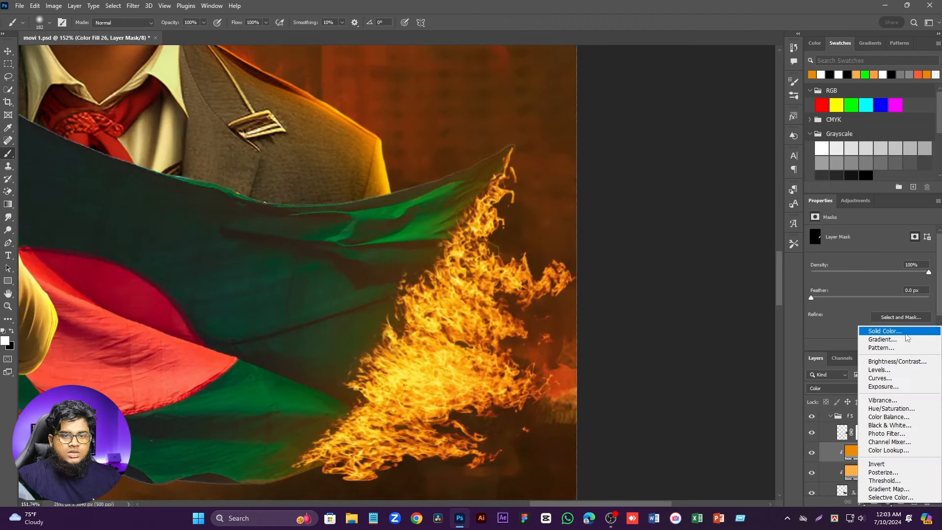
click(883, 330)
click(812, 73)
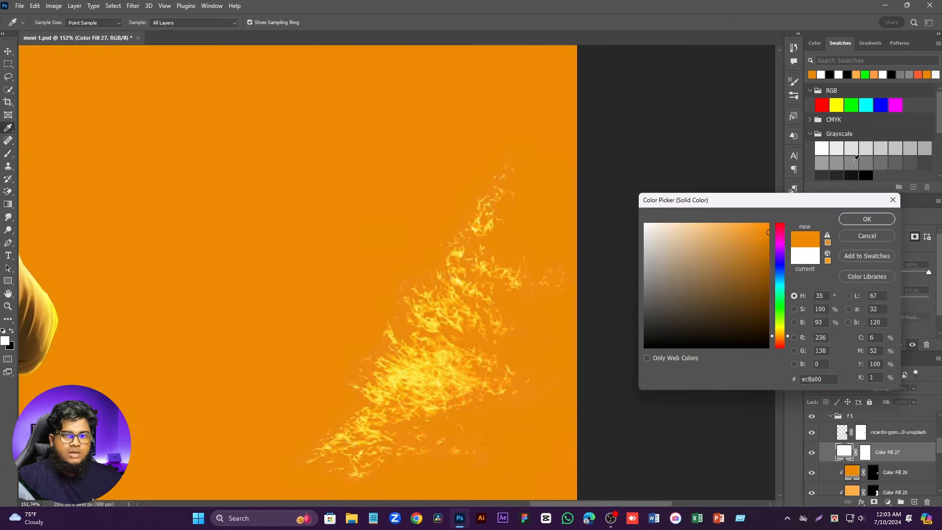
click(865, 219)
right_click(889, 453)
click(832, 259)
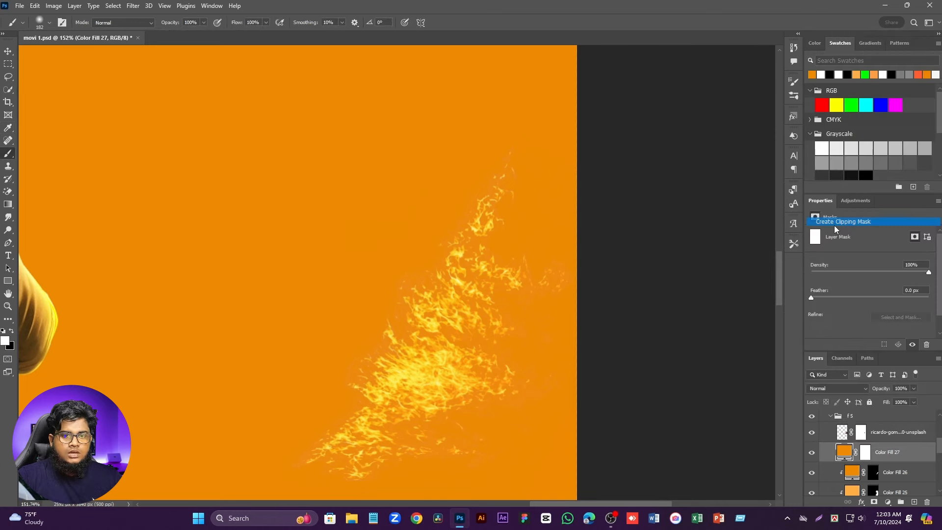
Step: Set the third orange fill's blend mode to Screen and invert its mask to black
click(837, 389)
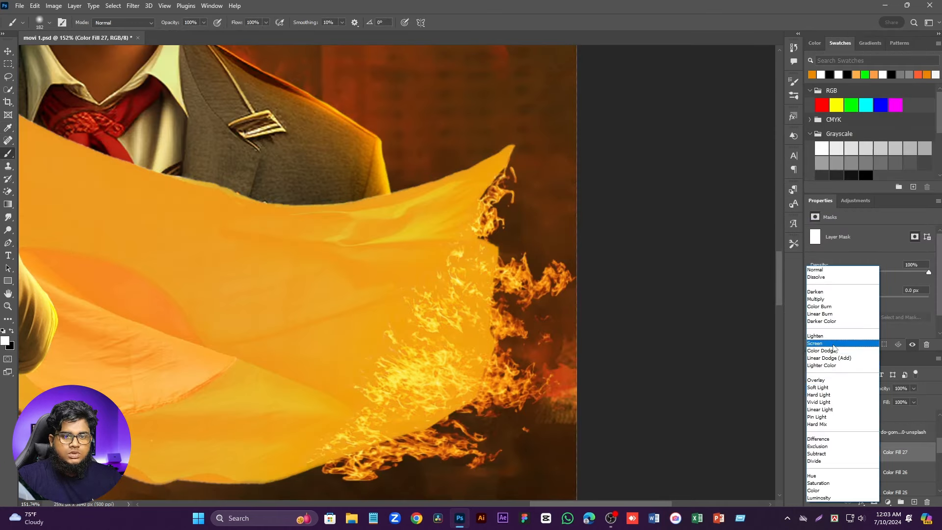
click(833, 346)
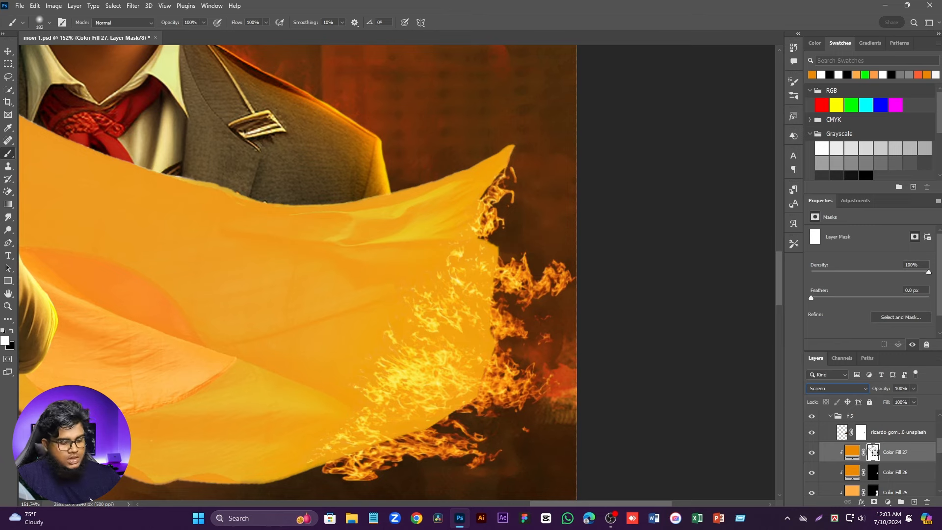
key(ctrl+i)
scroll(480, 261, down, 4)
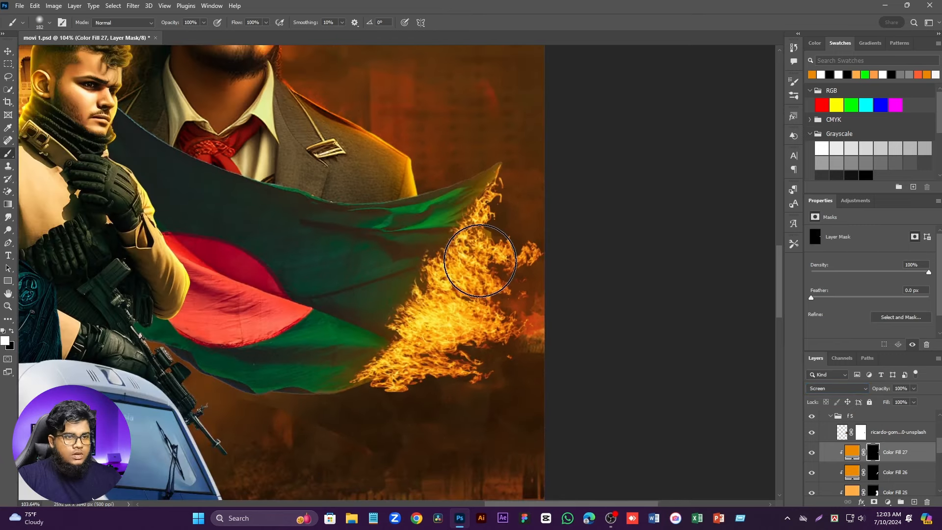
Step: Paint the third orange fill's mask white around the flag's burning edge with a soft 265 px brush
drag(480, 261, 511, 262)
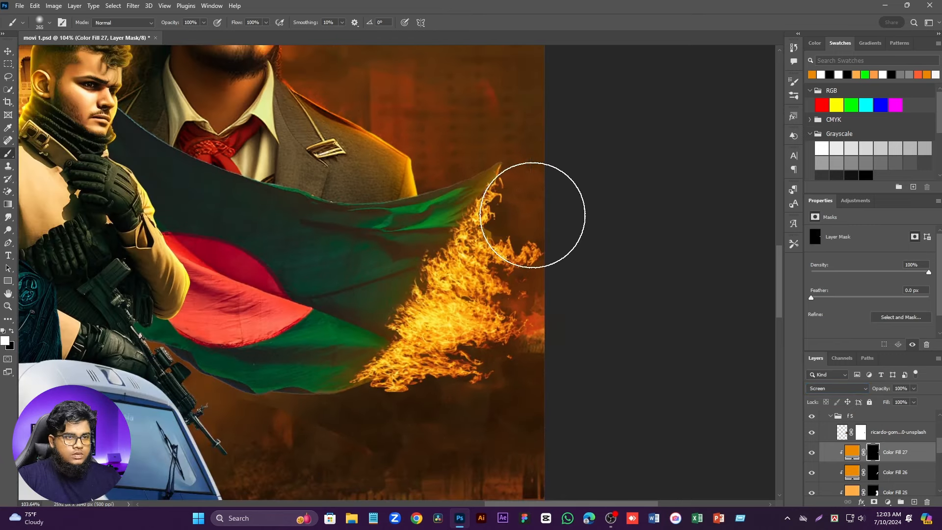
drag(426, 461, 293, 451)
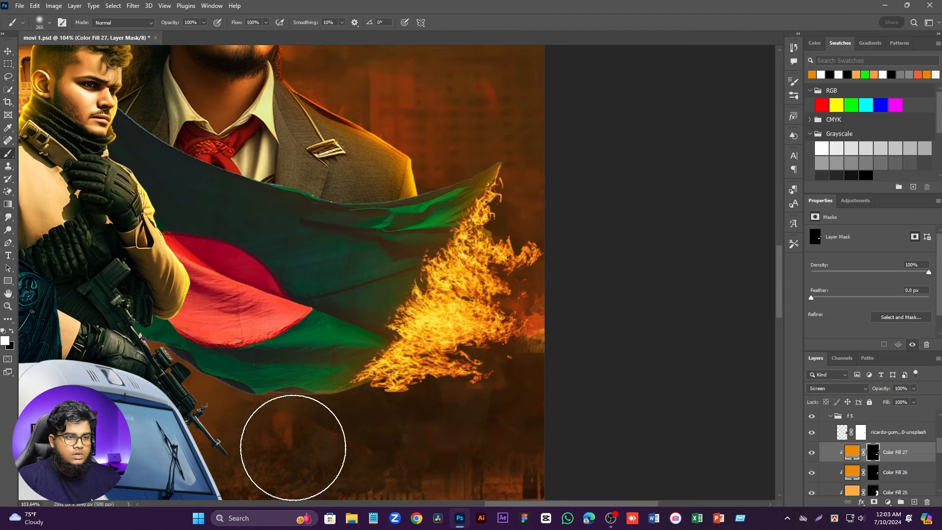
Step: Paint the Screen fill's mask white along the flag's lower edge beside the fire, reducing the brush to about 20 px
scroll(320, 434, up, 5)
drag(439, 358, 362, 361)
scroll(364, 357, up, 5)
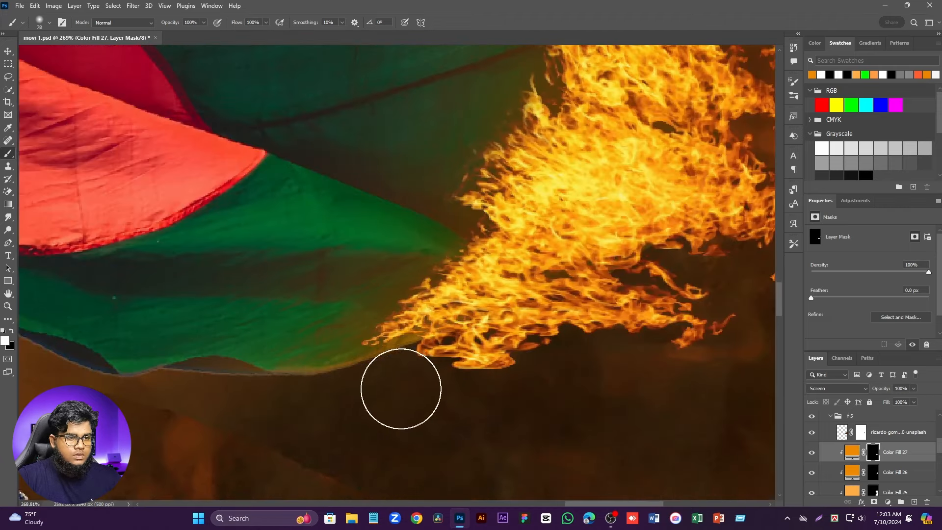
drag(400, 389, 396, 378)
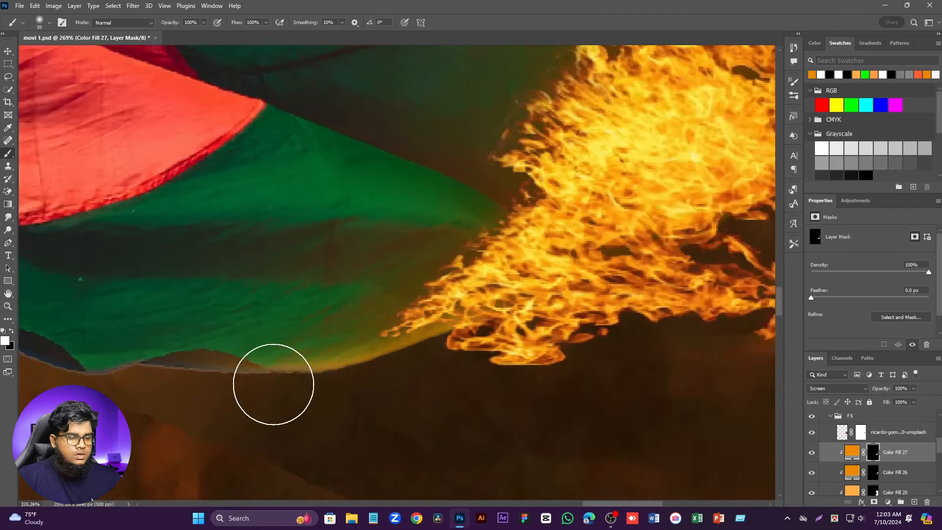
scroll(282, 384, up, 5)
drag(291, 384, 236, 381)
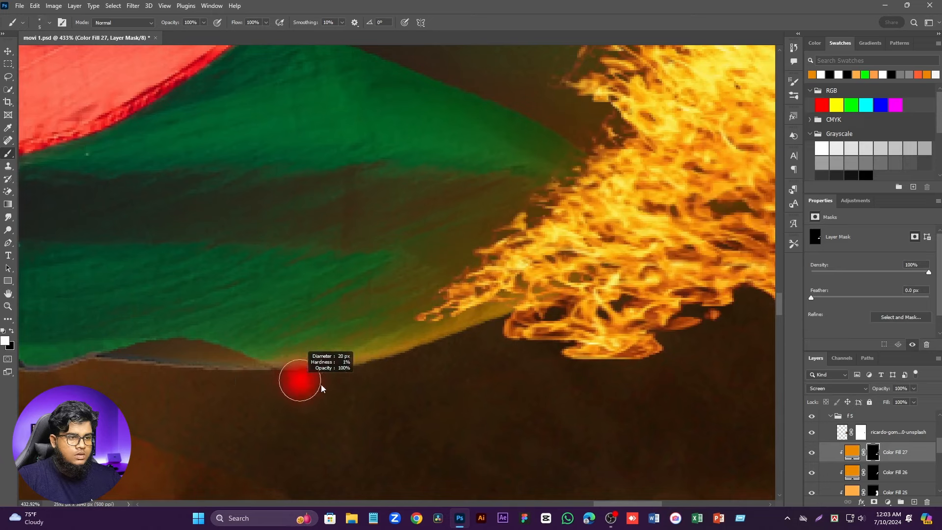
drag(320, 384, 324, 384)
mouse_move(303, 378)
mouse_down()
mouse_move(187, 363)
mouse_move(112, 371)
mouse_up()
scroll(696, 317, down, 7)
mouse_move(420, 383)
mouse_down()
mouse_move(299, 373)
mouse_move(426, 374)
mouse_move(640, 346)
mouse_up()
scroll(458, 370, down, 6)
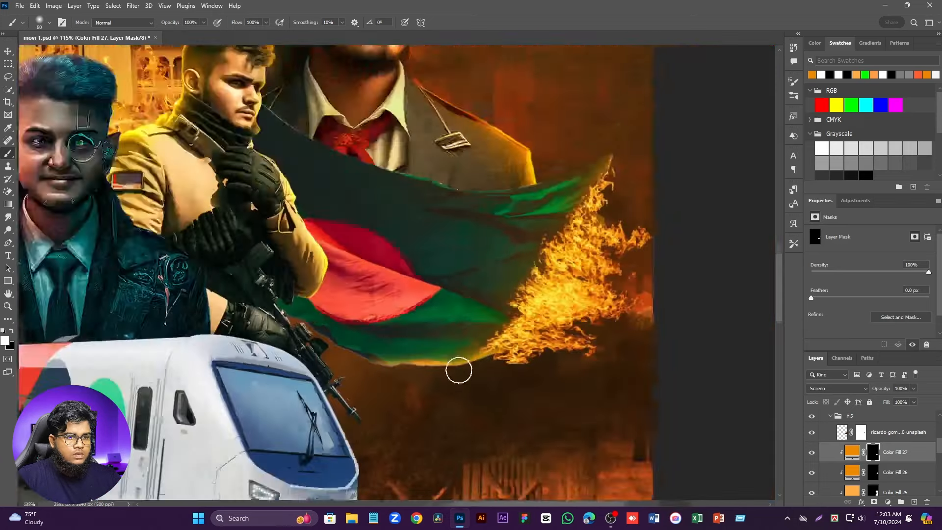
Step: Paint the Screen fill's mask white along the flag's upper edge from its tip inward with 54 px and 31 px brushes
scroll(515, 196, up, 6)
scroll(554, 183, up, 4)
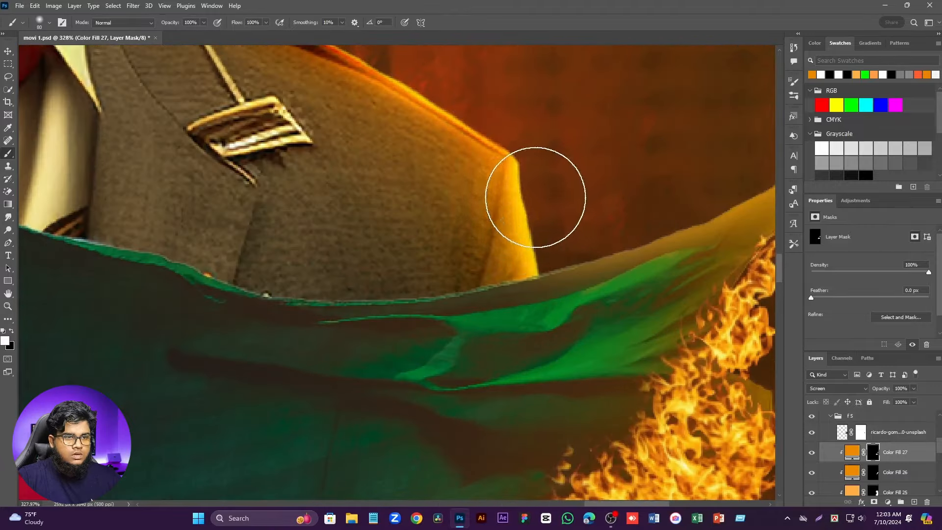
drag(522, 220, 509, 219)
drag(344, 287, 700, 190)
scroll(460, 261, down, 6)
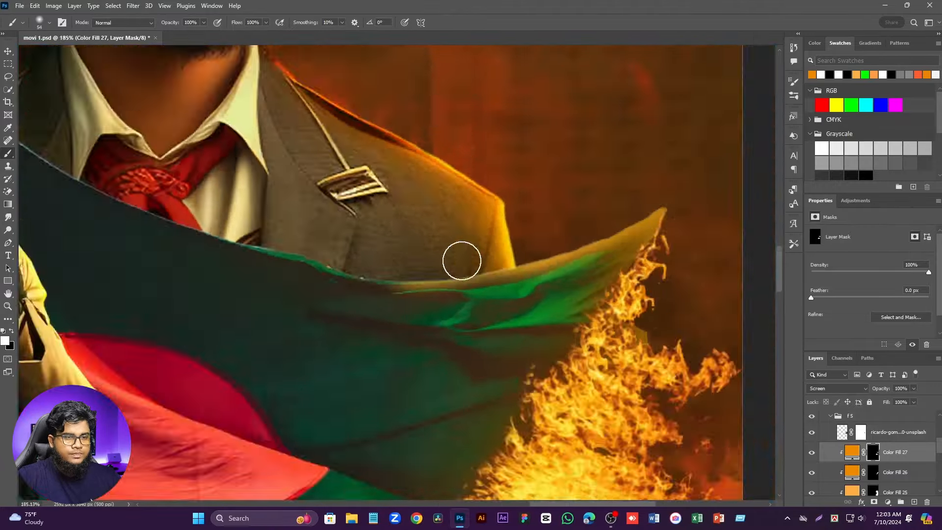
scroll(399, 263, up, 6)
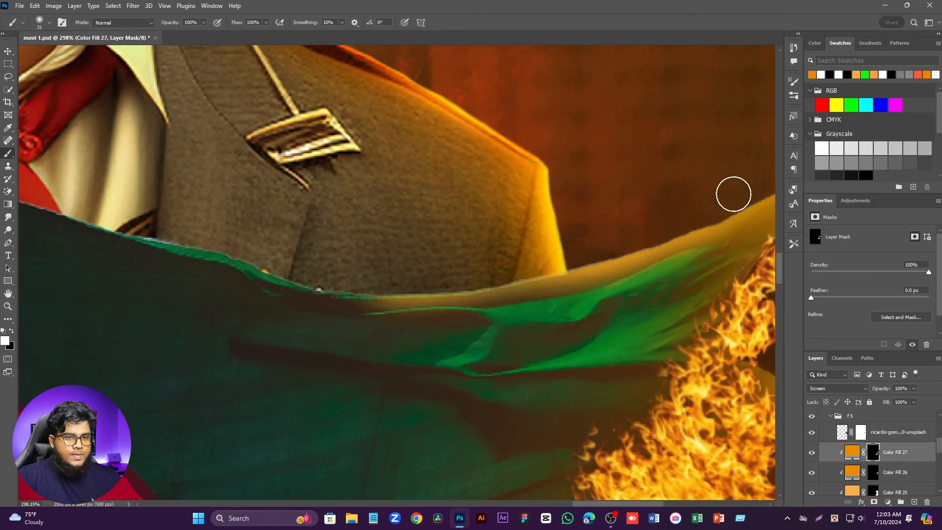
drag(636, 238, 514, 273)
mouse_move(367, 282)
mouse_down()
mouse_move(308, 279)
mouse_move(263, 255)
mouse_up()
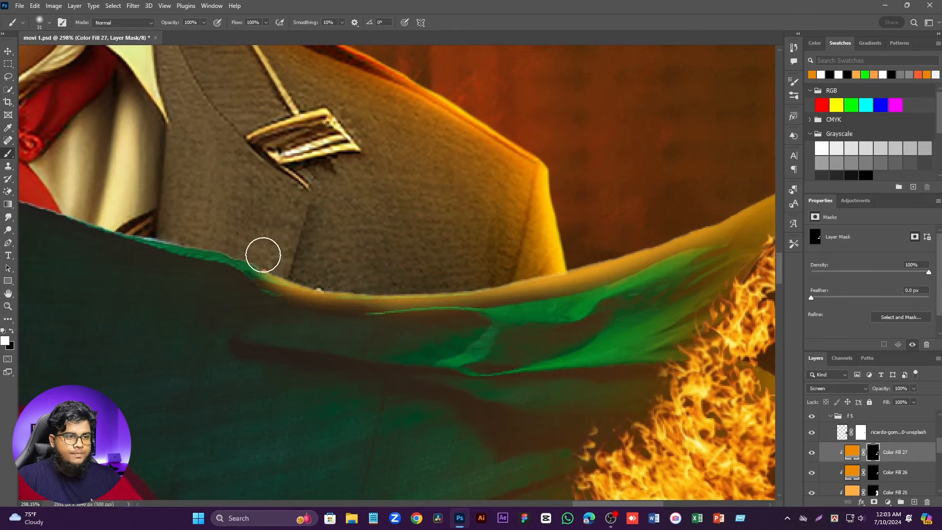
drag(158, 219, 261, 258)
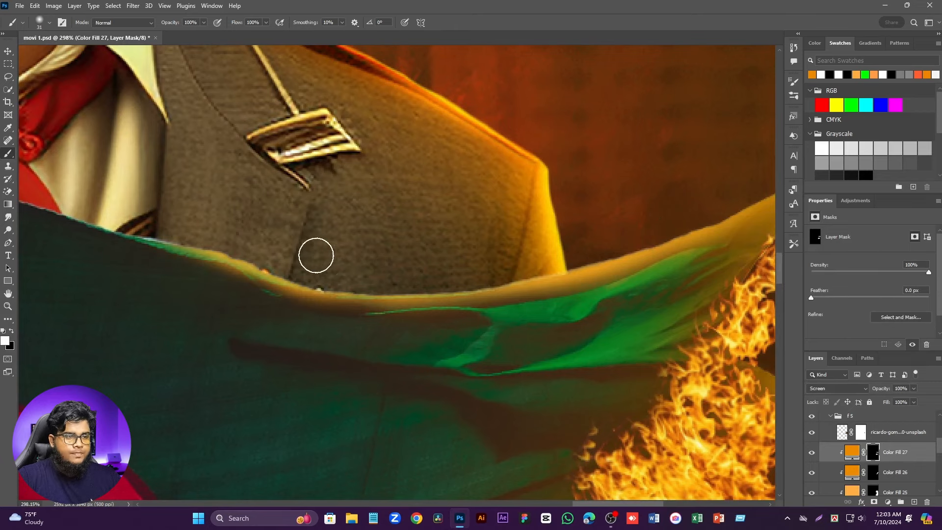
Step: Smudge the Screen fill's mask at 52% strength along the flag's upper and lower edges to soften the orange glow
scroll(316, 255, down, 5)
scroll(254, 244, up, 4)
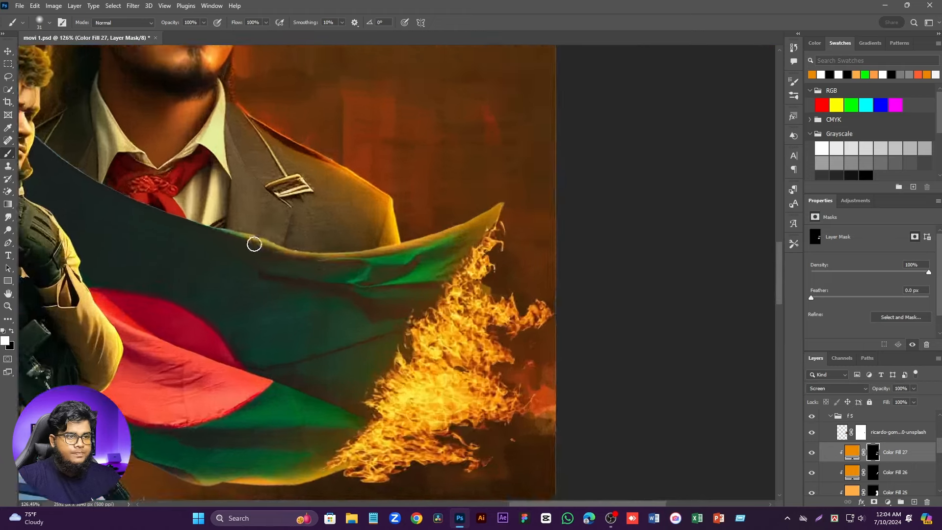
scroll(406, 359, down, 2)
scroll(404, 410, up, 2)
scroll(405, 410, up, 1)
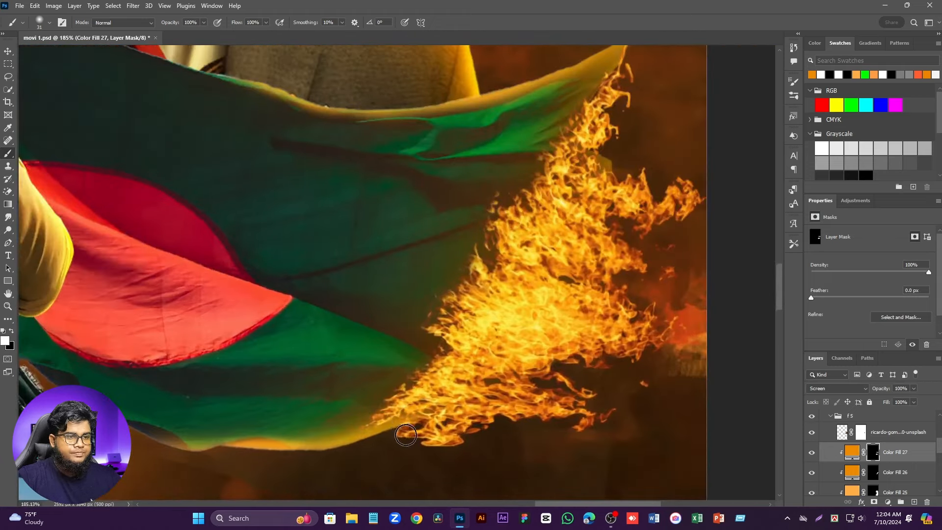
click(8, 218)
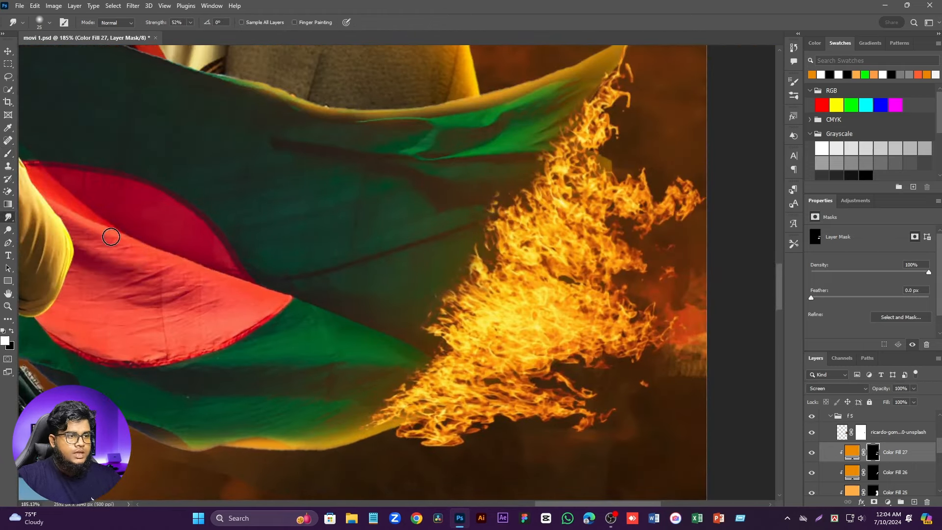
scroll(400, 179, down, 1)
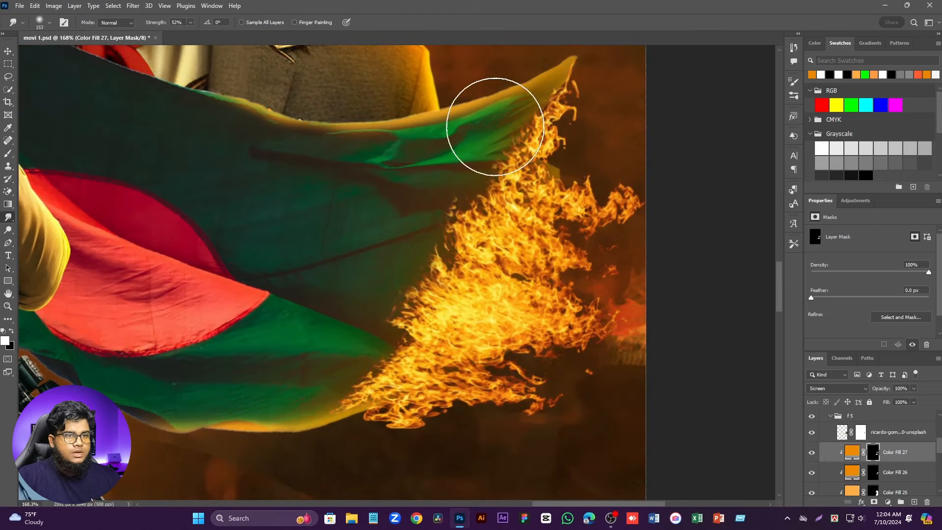
drag(508, 154, 463, 146)
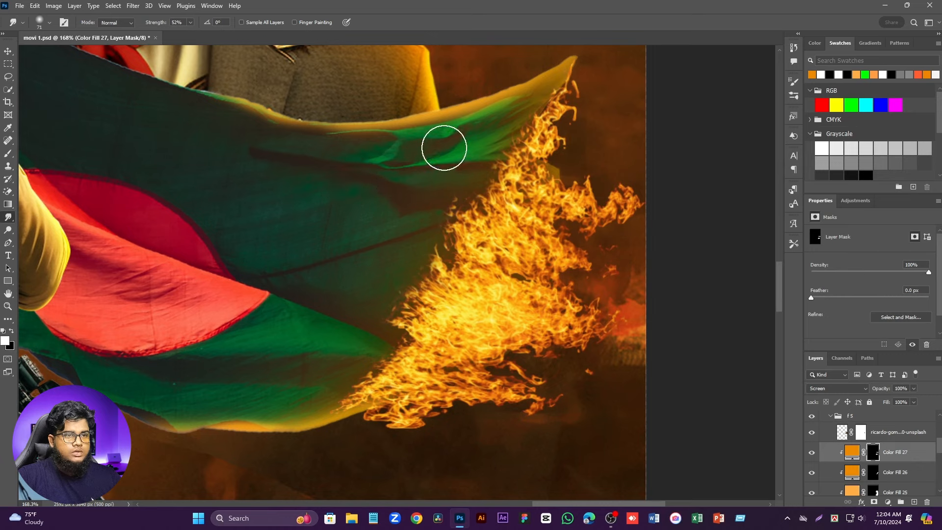
drag(289, 126, 324, 126)
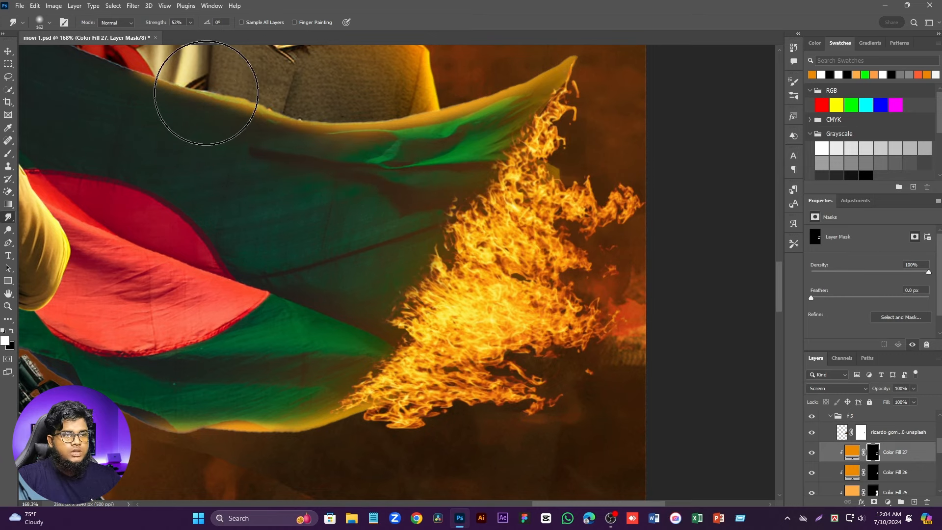
scroll(245, 384, down, 3)
mouse_move(129, 330)
mouse_down()
mouse_move(28, 272)
mouse_move(124, 335)
mouse_move(31, 253)
mouse_move(237, 316)
mouse_move(243, 288)
mouse_move(215, 301)
mouse_move(207, 271)
mouse_move(198, 288)
mouse_move(165, 274)
mouse_move(207, 274)
mouse_move(282, 327)
mouse_move(271, 319)
mouse_move(349, 328)
mouse_move(293, 346)
mouse_move(256, 326)
mouse_move(239, 337)
mouse_up()
mouse_move(334, 352)
mouse_down()
mouse_move(383, 343)
mouse_move(384, 334)
mouse_up()
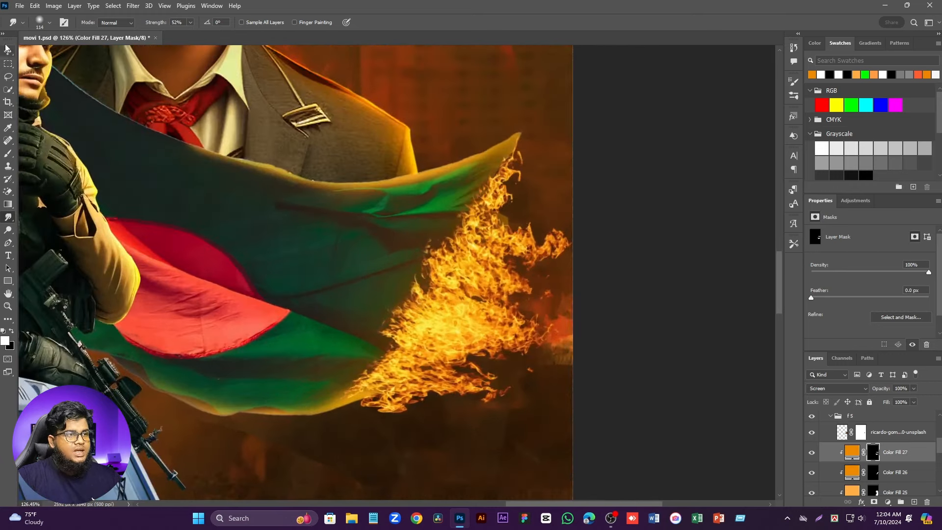
Step: Warp the fire image layer, shifting its middle slightly outward and its upper flames back toward the flag's tip
click(8, 50)
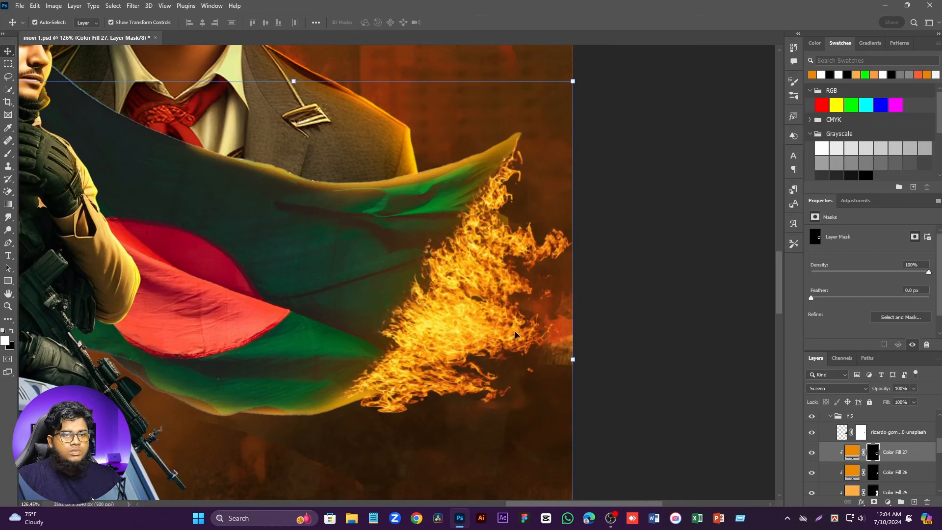
click(461, 319)
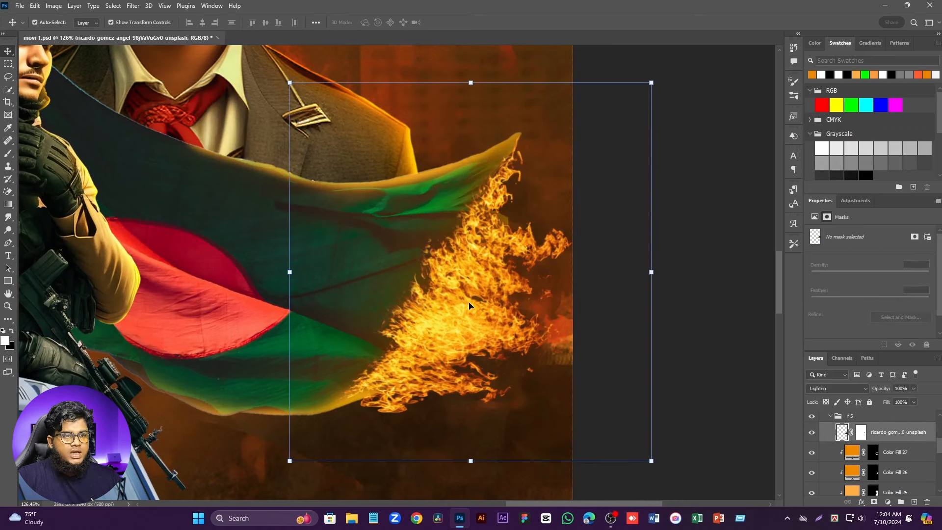
key(ctrl+t)
right_click(458, 296)
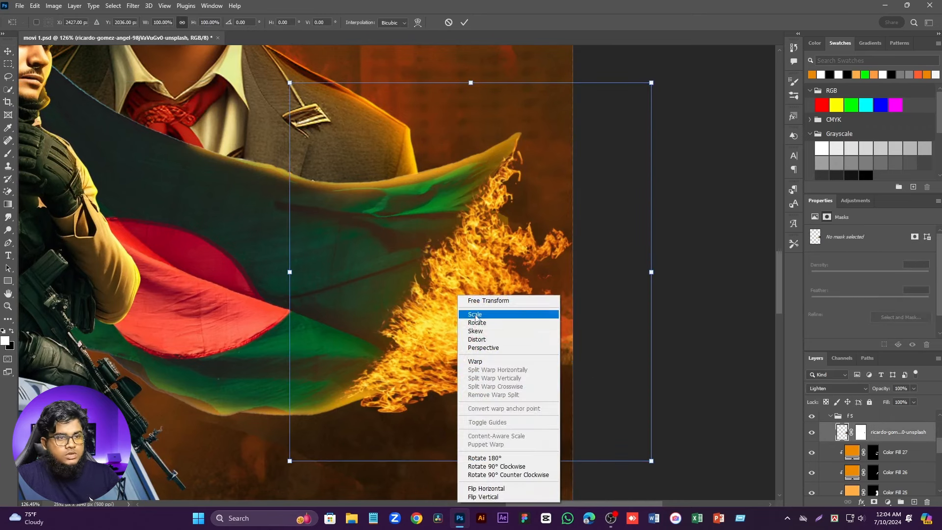
click(484, 362)
drag(461, 292, 477, 292)
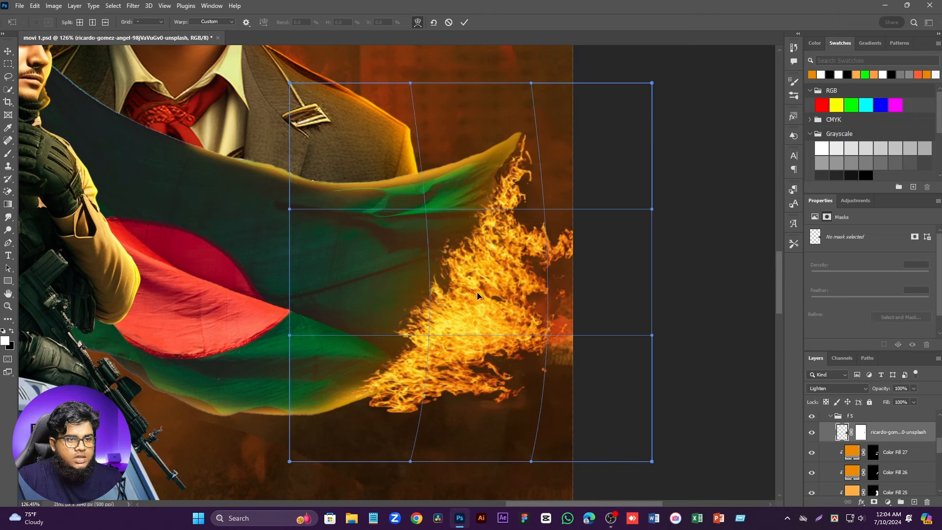
drag(516, 188, 504, 186)
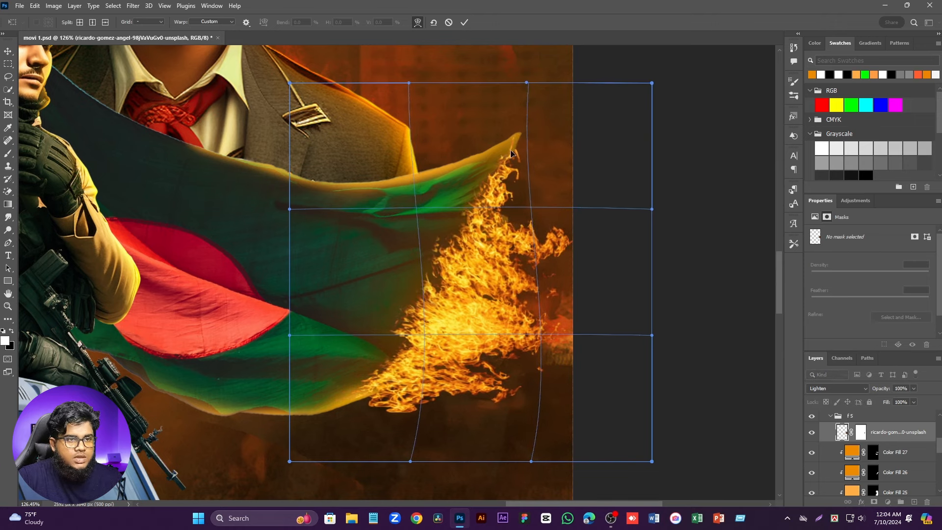
drag(515, 122, 519, 123)
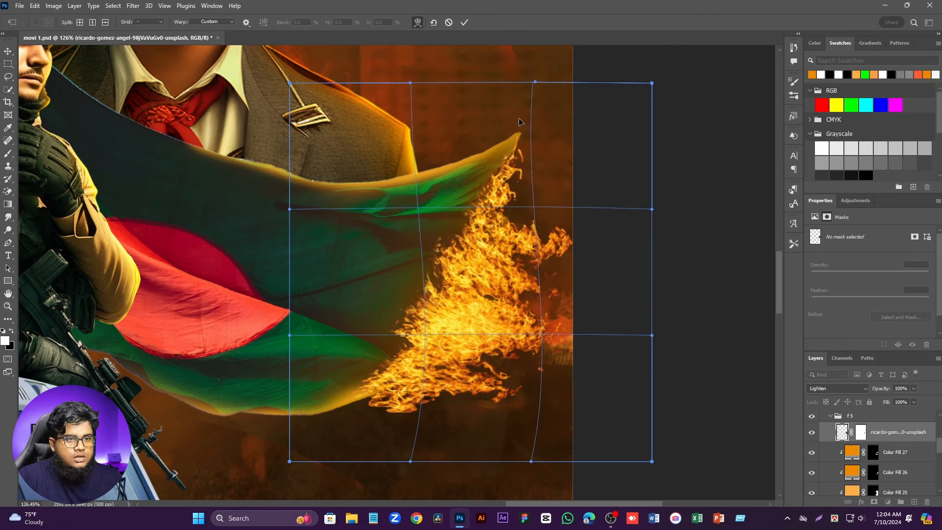
Step: Refine the fire's warp so its flames follow the flag's edge from upper tip to lower corner, apply it, and deselect the layer
drag(440, 292, 445, 289)
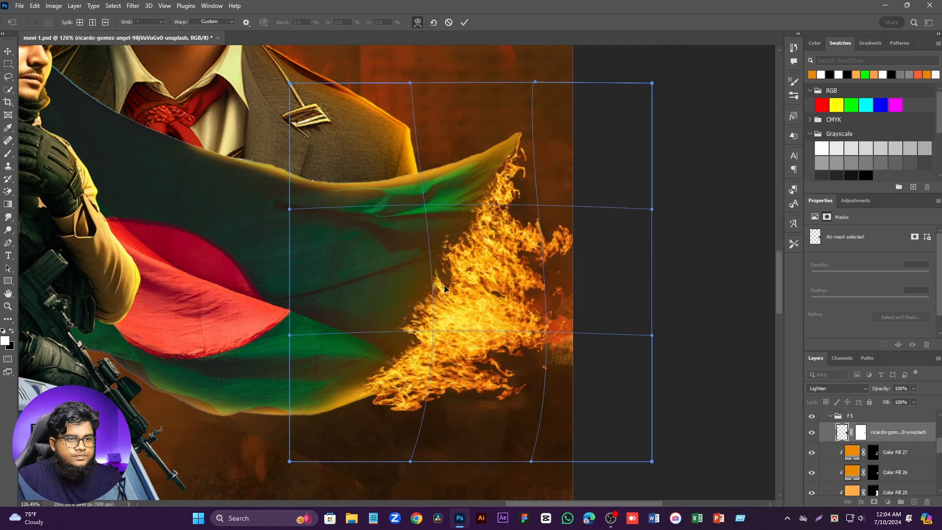
drag(530, 211, 511, 196)
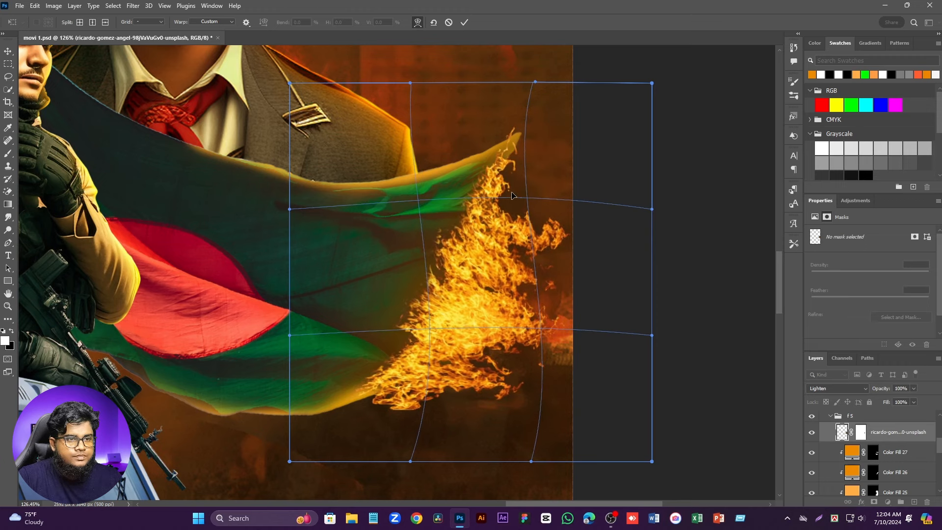
drag(524, 98, 553, 101)
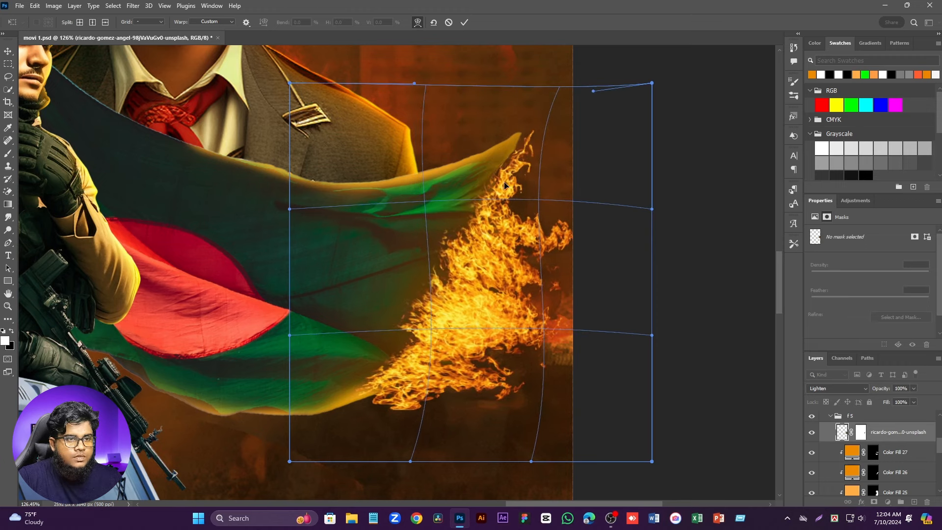
drag(446, 226, 437, 219)
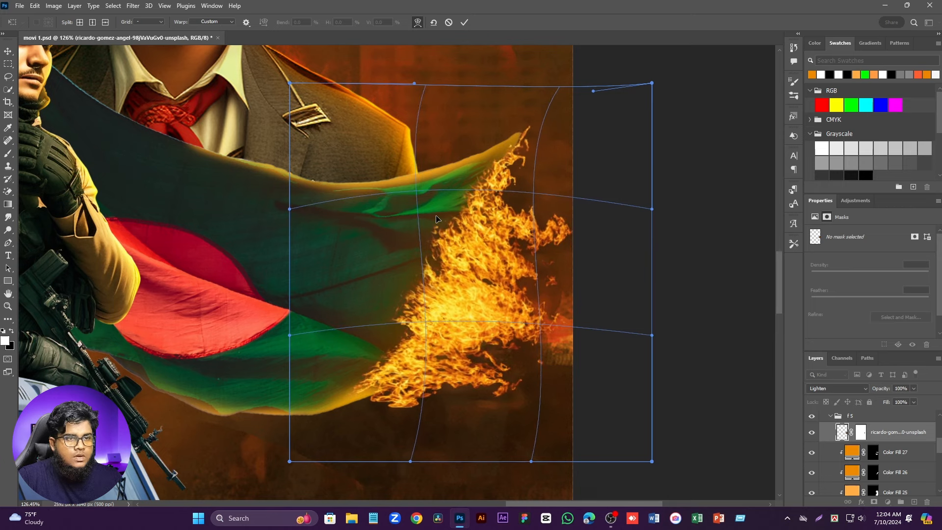
drag(528, 141, 525, 131)
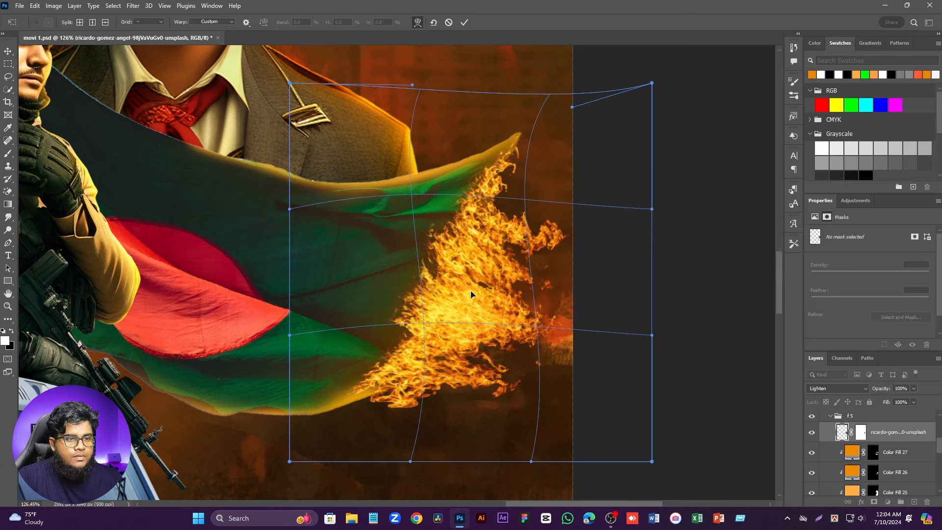
scroll(382, 404, up, 2)
drag(345, 396, 346, 400)
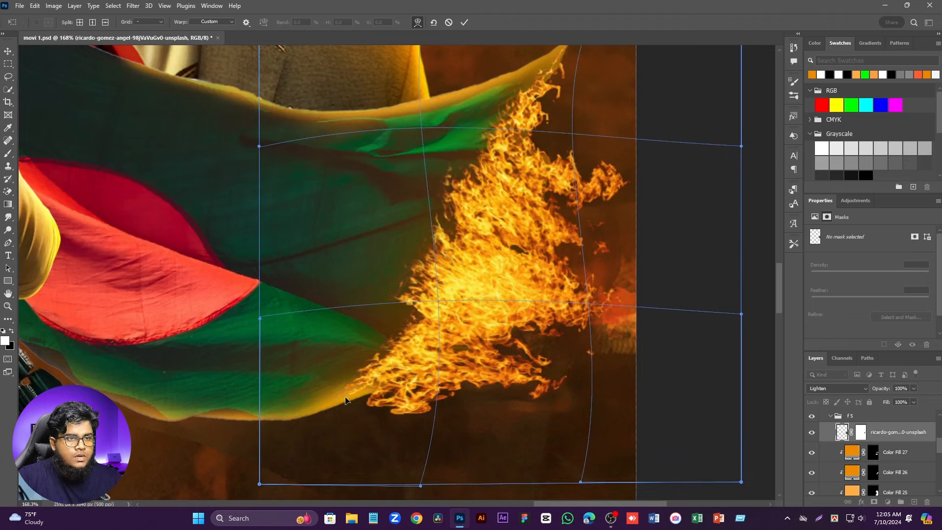
scroll(377, 285, down, 4)
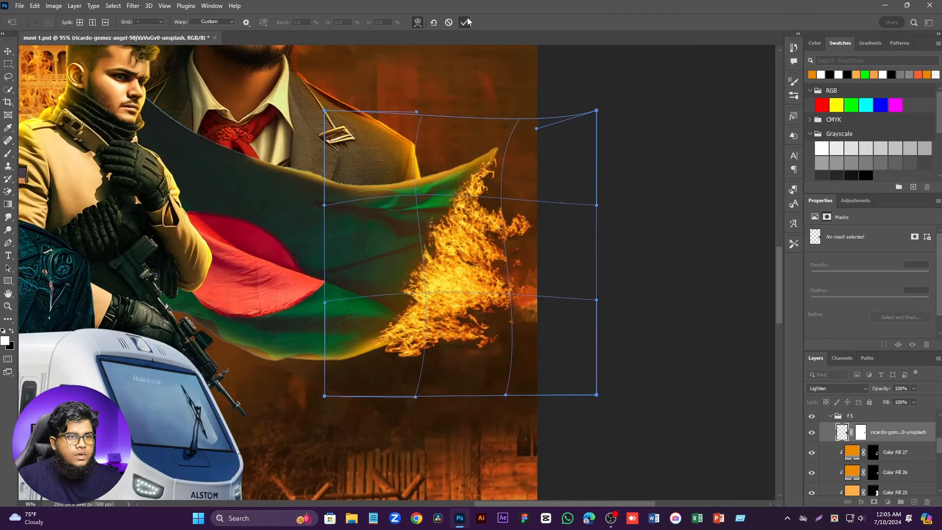
click(466, 22)
click(654, 287)
Step: Paint the top orange Screen fill's mask white behind the flames with a 136 px brush
scroll(534, 294, up, 4)
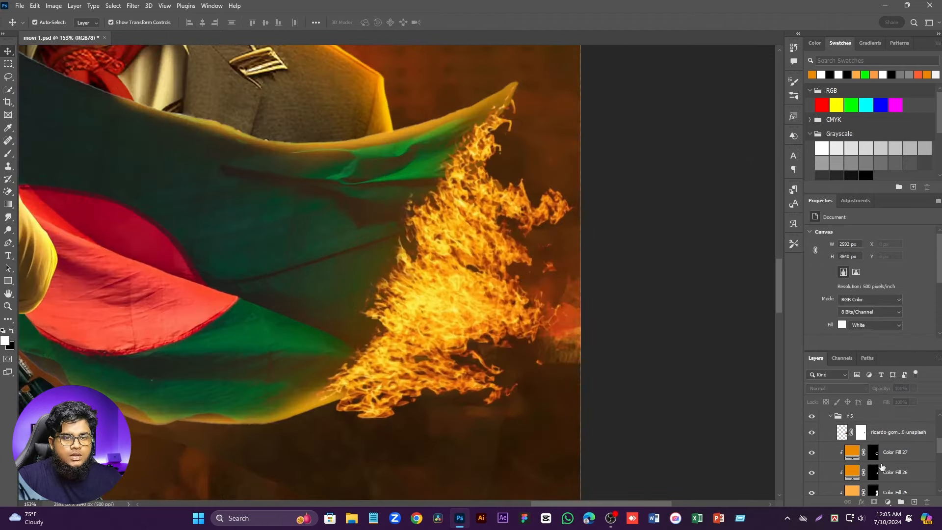
click(872, 453)
click(7, 156)
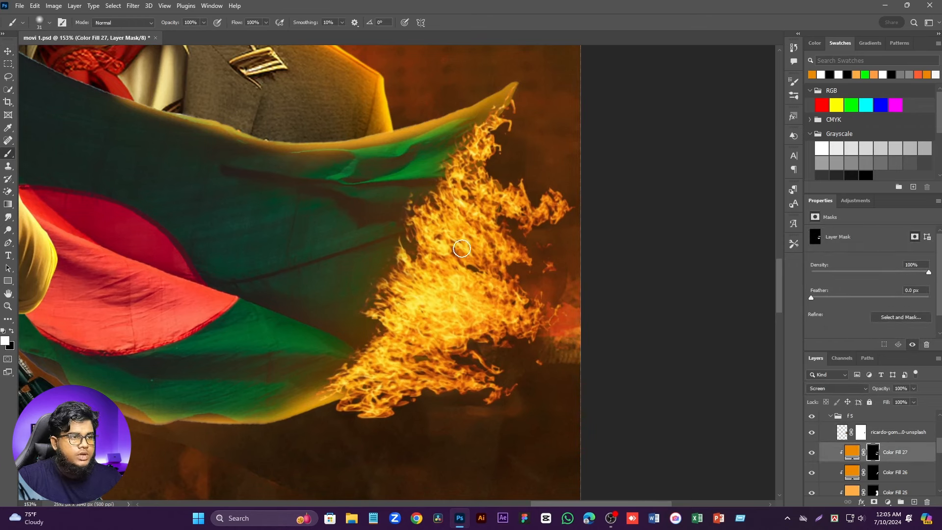
drag(512, 224, 538, 225)
mouse_move(513, 181)
mouse_down()
mouse_move(505, 226)
mouse_move(522, 261)
mouse_move(499, 298)
mouse_move(481, 389)
mouse_up()
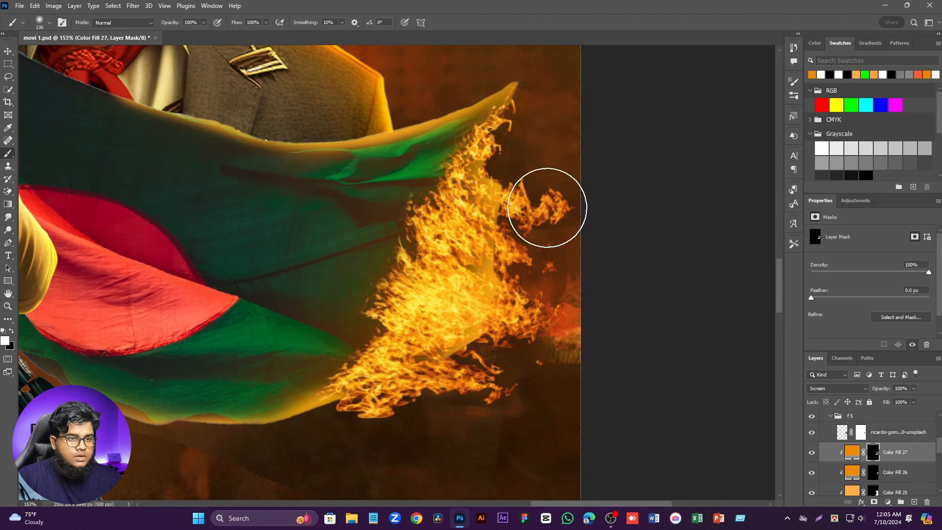
scroll(535, 164, down, 5)
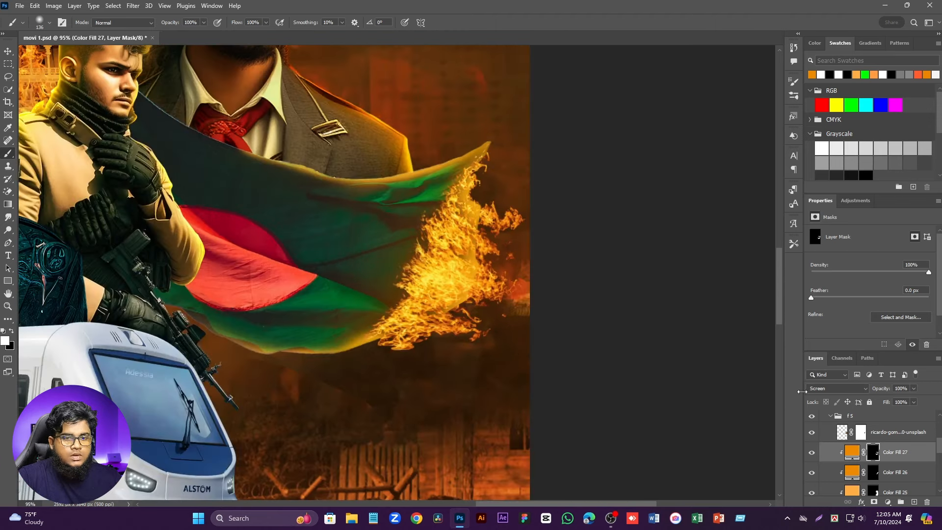
Step: Set the blend mode of the top orange fill above the flag to Lighten
click(840, 389)
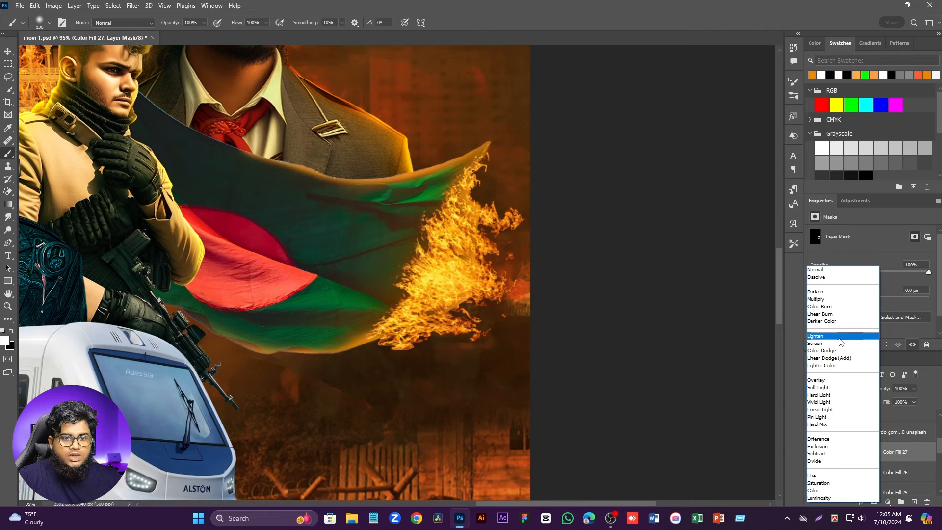
click(834, 337)
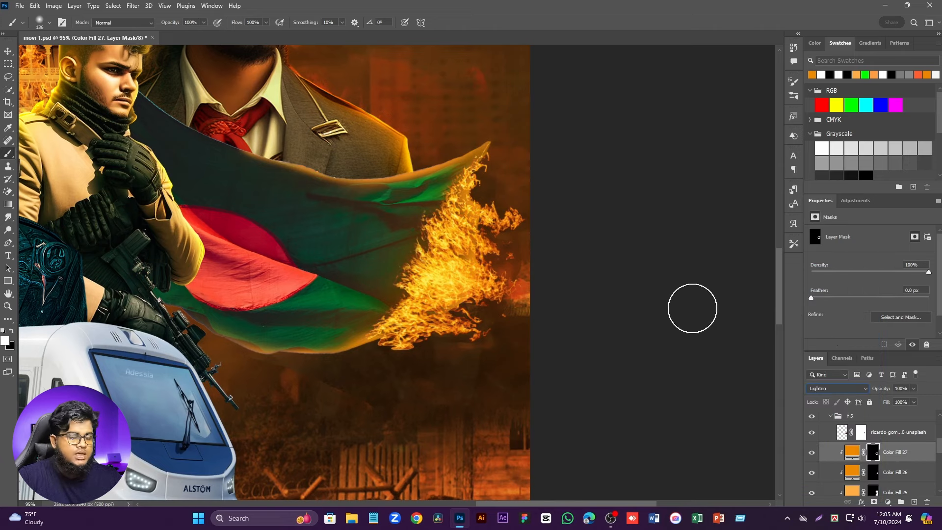
scroll(488, 292, down, 5)
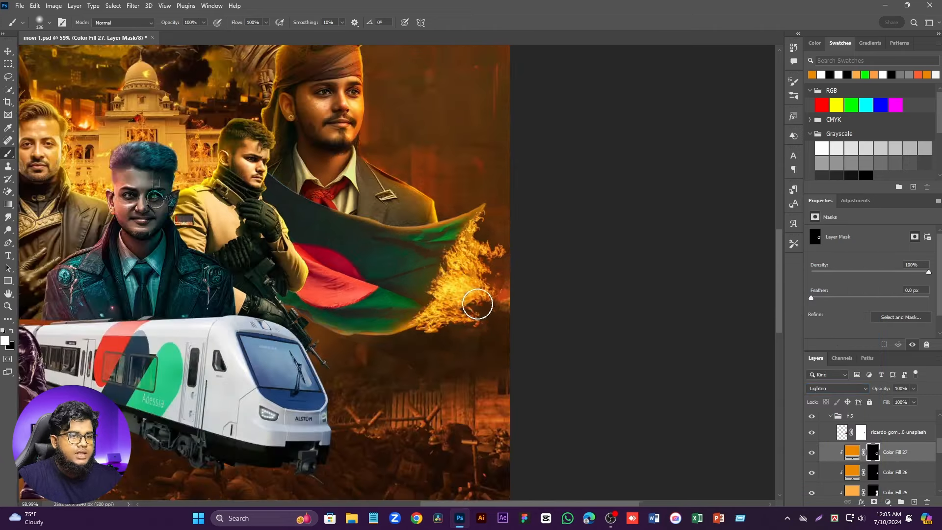
scroll(370, 220, up, 2)
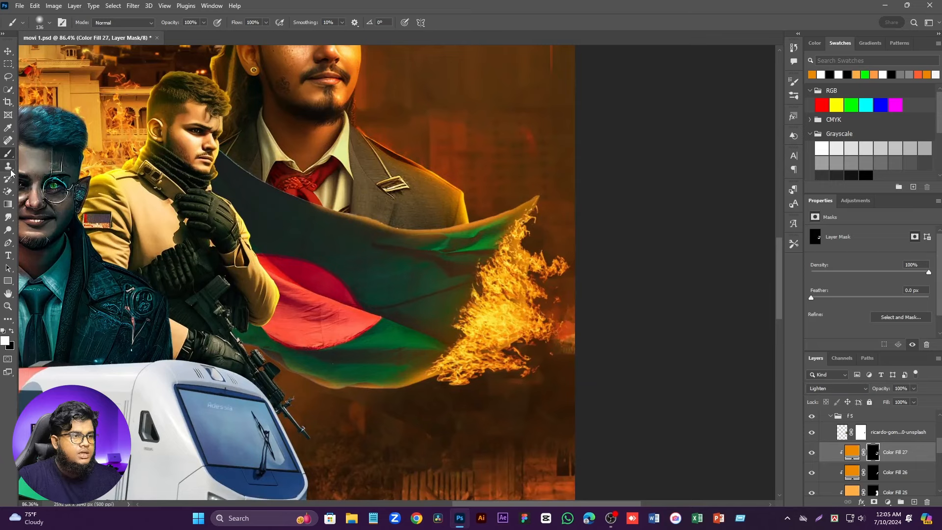
Step: Smudge the Lighten fill's mask at 52% strength along the flag's upper edge, through the flames and at its lower corner
scroll(372, 256, down, 3)
scroll(414, 304, up, 3)
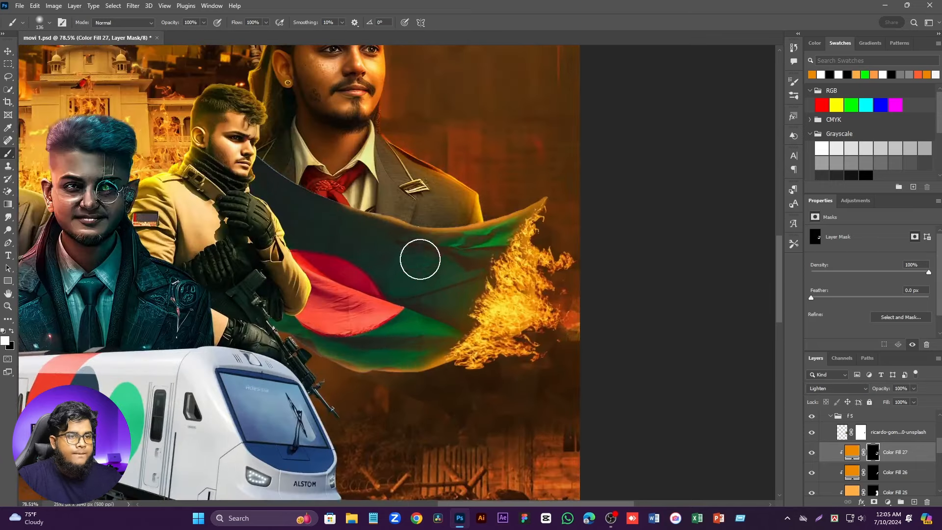
scroll(419, 259, up, 1)
click(8, 217)
scroll(494, 222, up, 2)
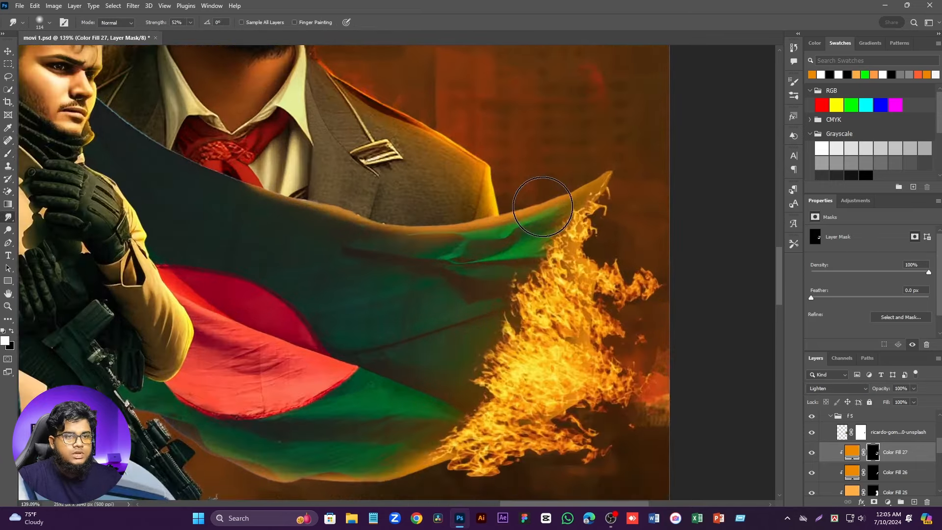
mouse_move(508, 205)
mouse_down()
mouse_move(463, 228)
mouse_move(376, 229)
mouse_up()
mouse_move(546, 269)
mouse_down()
mouse_move(577, 265)
mouse_move(567, 269)
mouse_move(523, 384)
mouse_move(598, 372)
mouse_up()
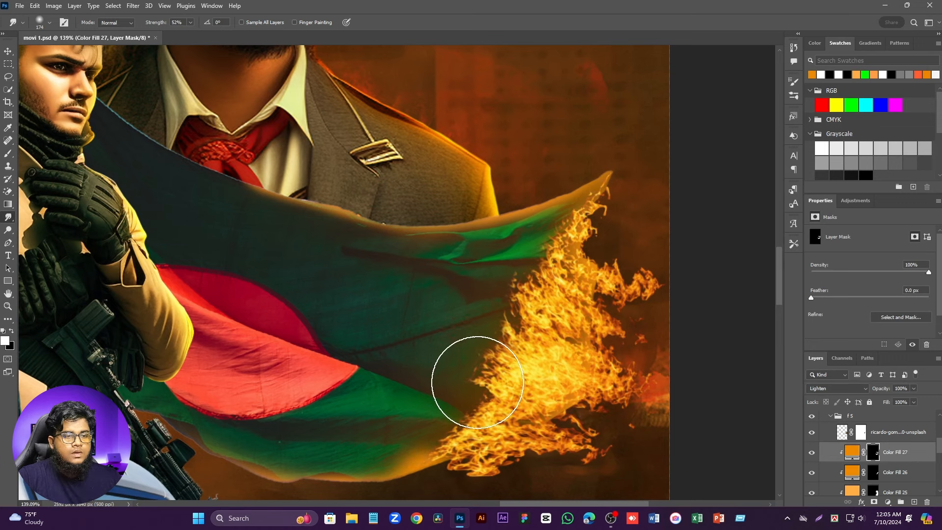
mouse_move(376, 448)
mouse_down()
mouse_move(427, 438)
mouse_move(448, 427)
mouse_up()
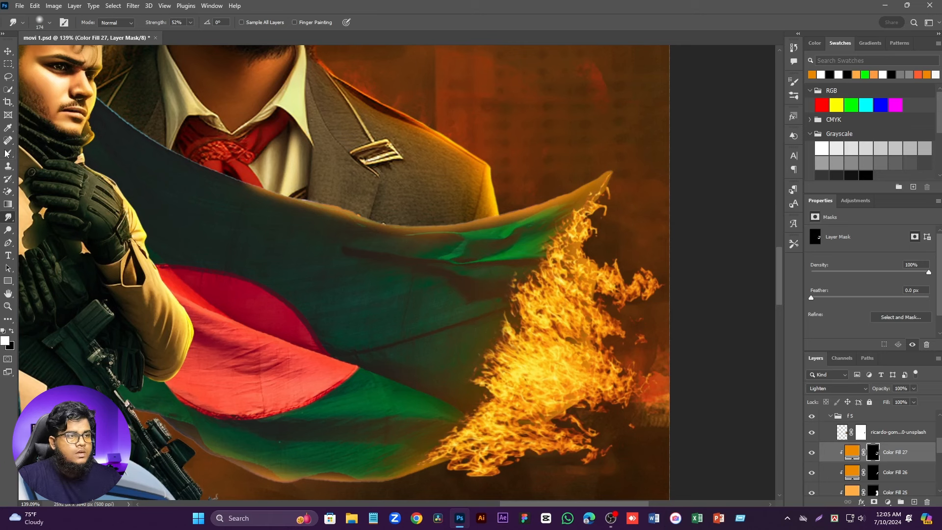
Step: Paint the Lighten fill's mask white around the flames with a soft brush at 19% flow
click(8, 154)
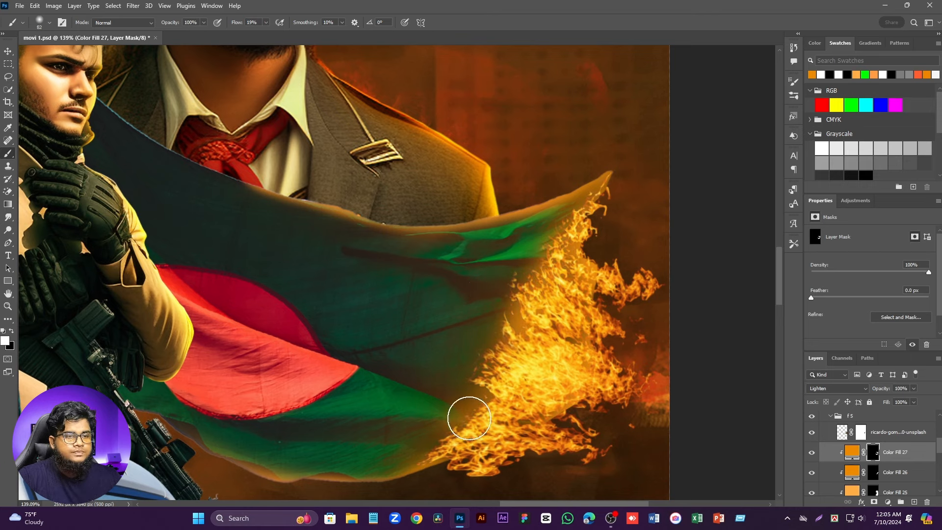
drag(513, 408, 537, 408)
scroll(511, 326, down, 4)
scroll(514, 327, up, 1)
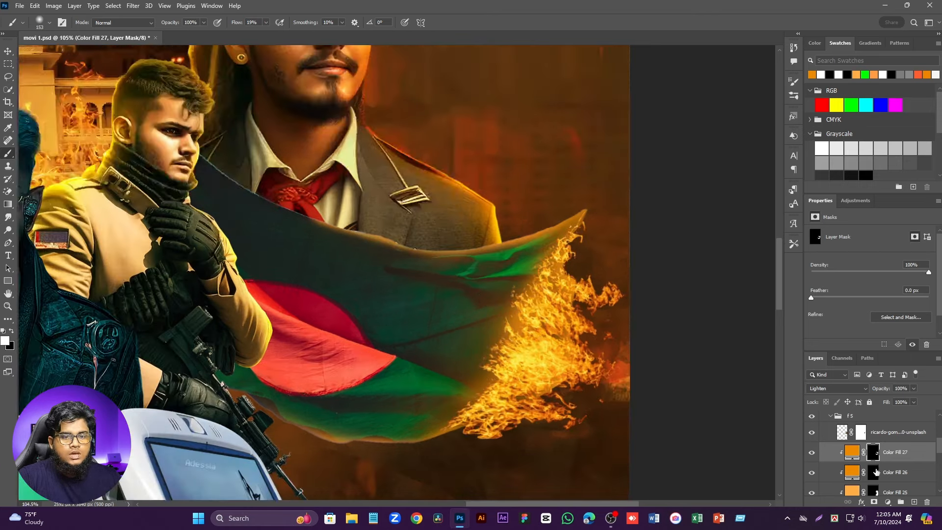
Step: Recolour the top orange fill to a deeper orange, keep it in Lighten mode, lower its opacity to 66%, and deselect it
double_click(852, 453)
drag(785, 335, 784, 344)
click(867, 219)
click(834, 387)
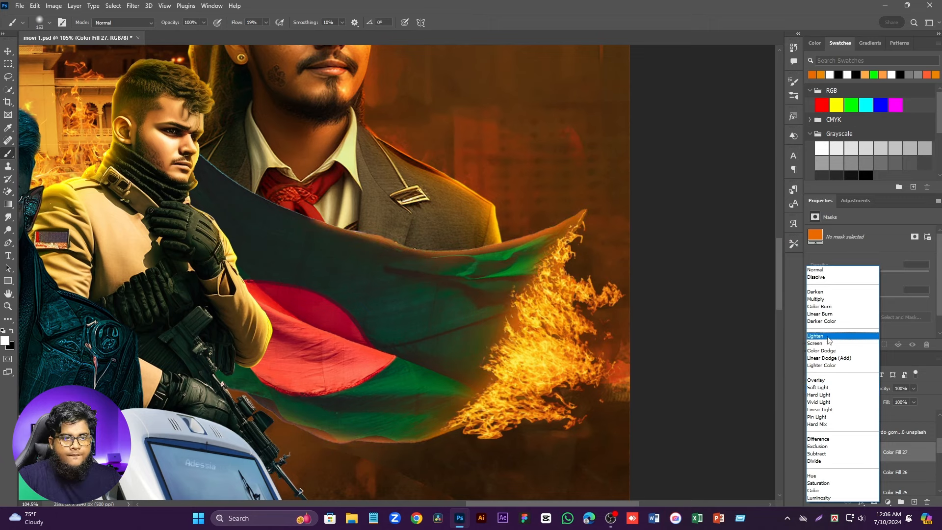
click(828, 336)
drag(894, 388, 882, 390)
click(8, 51)
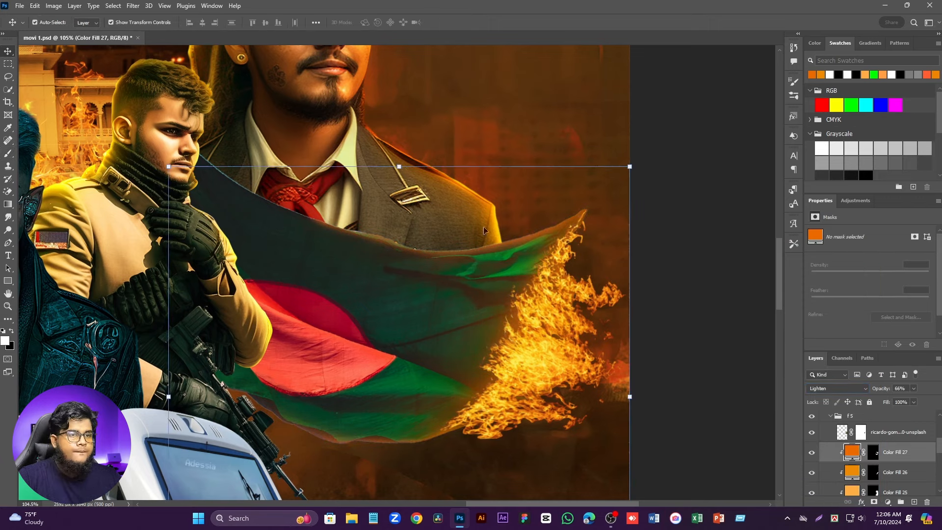
scroll(558, 259, down, 5)
click(702, 305)
scroll(545, 280, up, 5)
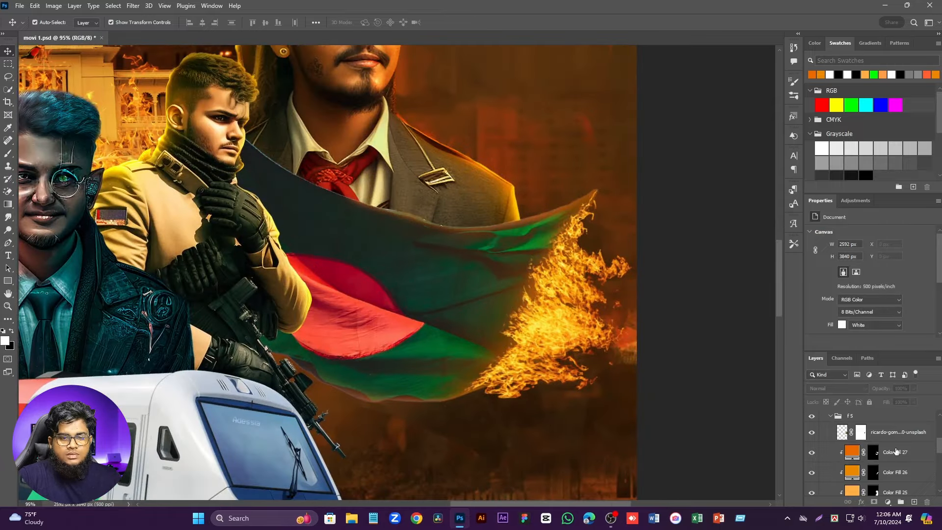
Step: Add a Levels adjustment above the top orange fill with the white input level at 155
click(896, 451)
click(891, 502)
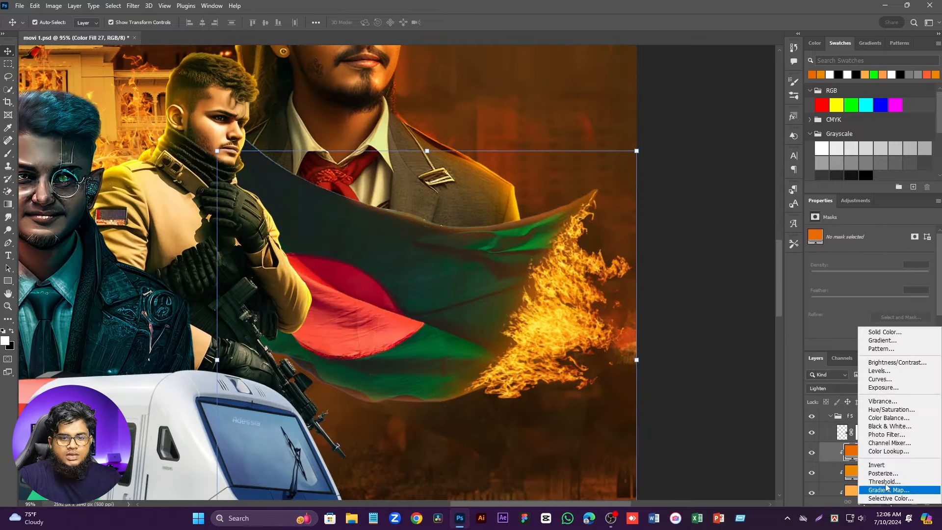
click(878, 372)
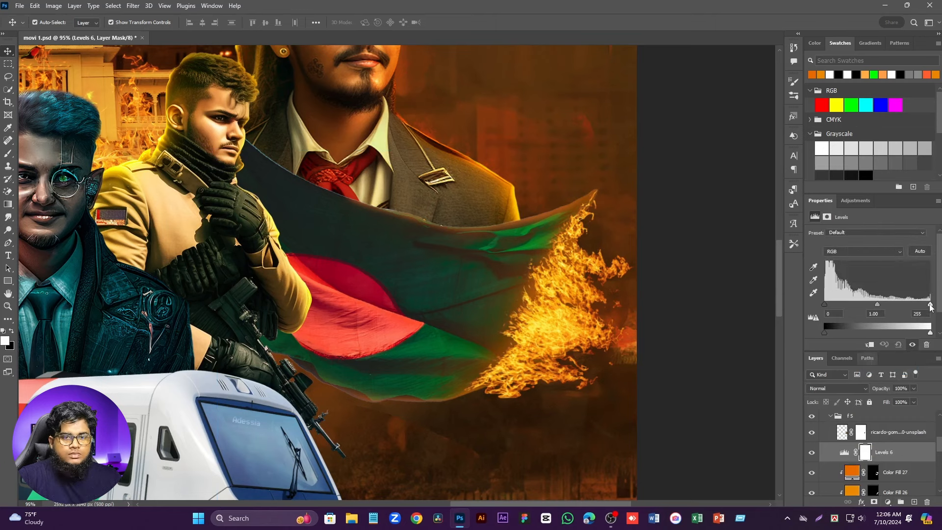
drag(931, 306, 889, 306)
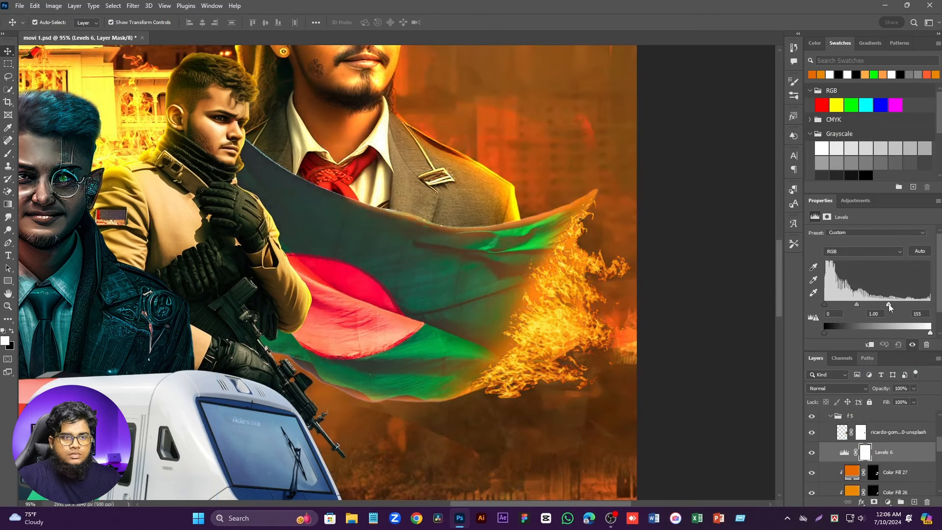
Step: Clip the Levels adjustment to the flag and invert its mask to black
right_click(881, 457)
click(856, 226)
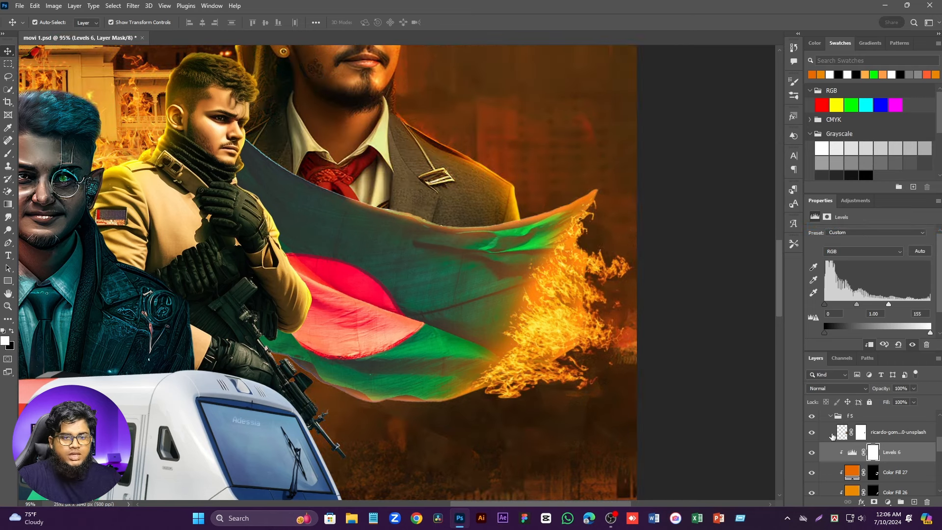
key(ctrl+i)
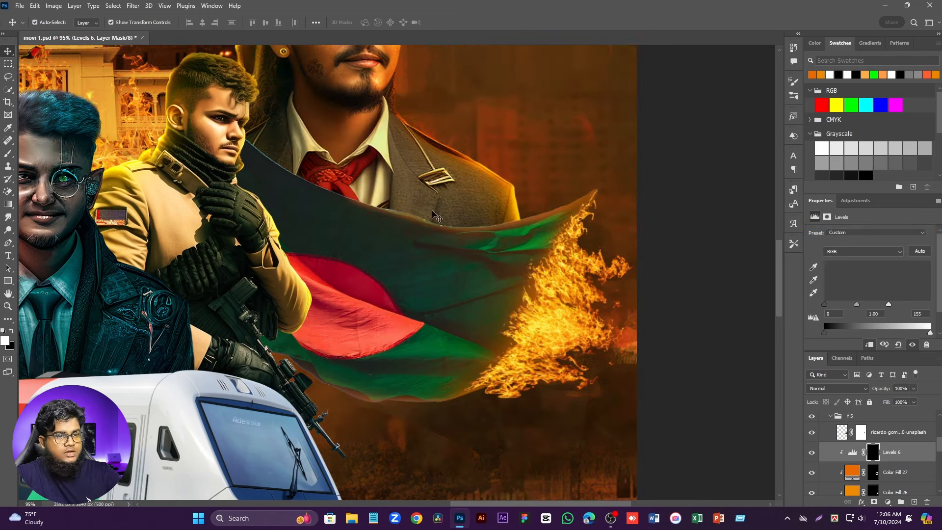
Step: Paint the Levels mask white along the flag's tip and edges beside the flames with a soft 111 px brush
click(8, 156)
scroll(603, 228, up, 4)
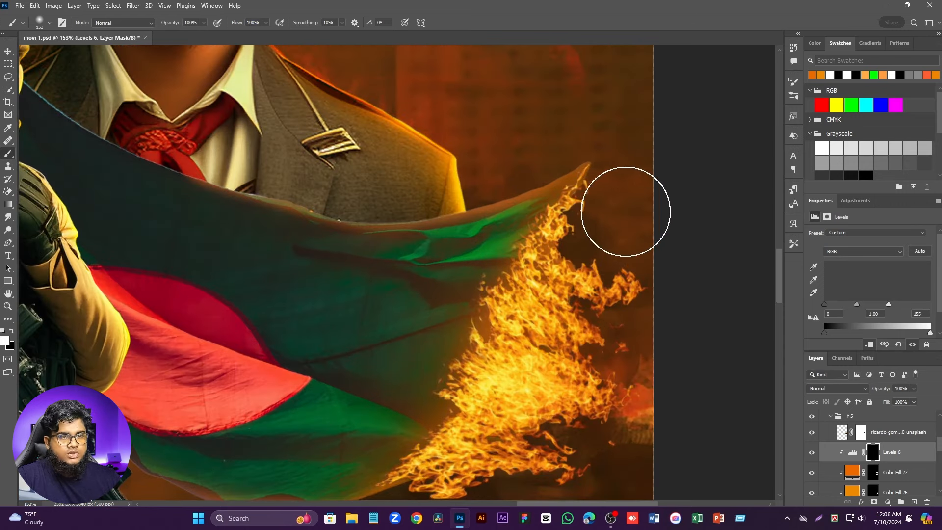
drag(625, 211, 596, 214)
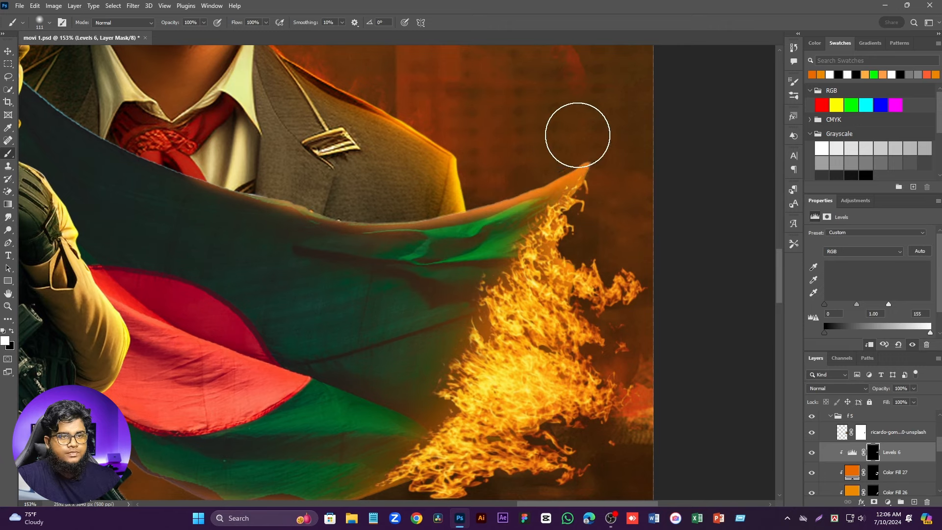
scroll(577, 135, down, 3)
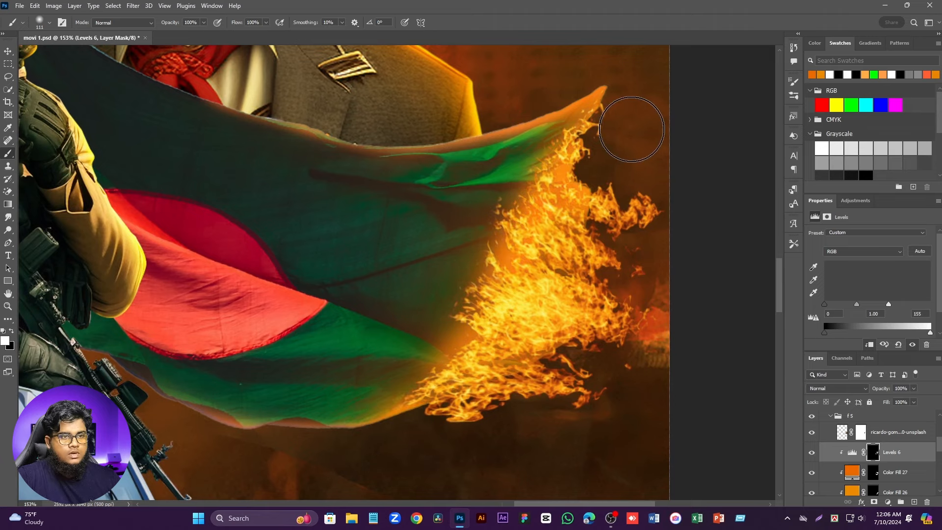
scroll(567, 234, down, 3)
scroll(568, 234, down, 2)
Step: Retouch the Levels mask along the flames' inner edge at 27% flow, with the soft brush at 225 px and then 156 px
scroll(555, 196, up, 4)
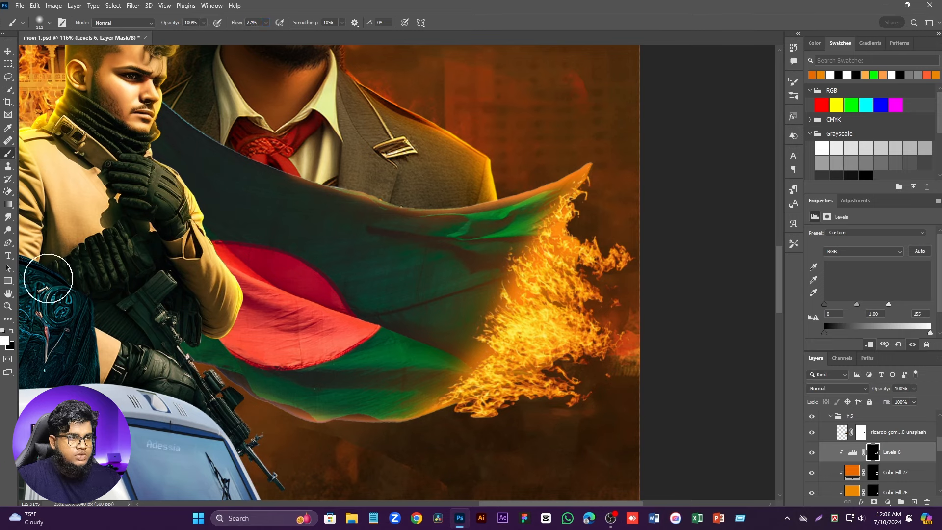
drag(518, 309, 550, 315)
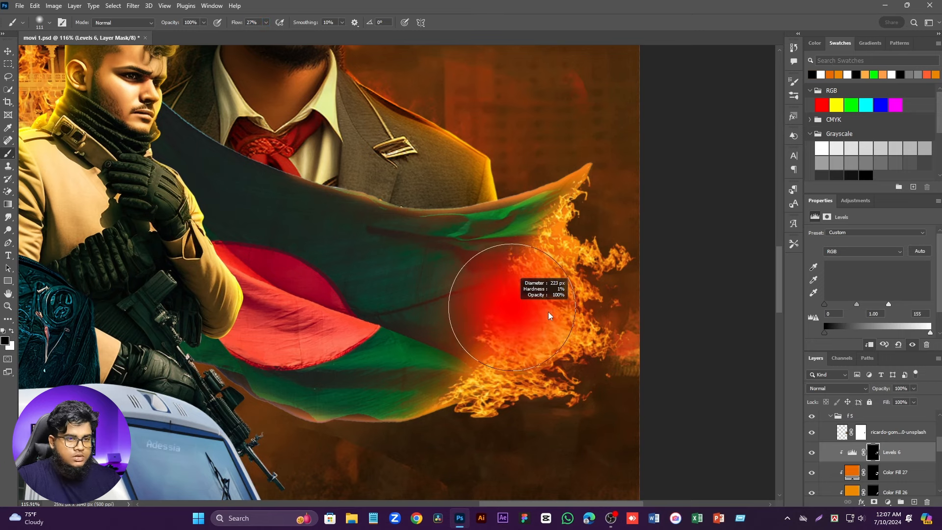
alt+click(525, 277)
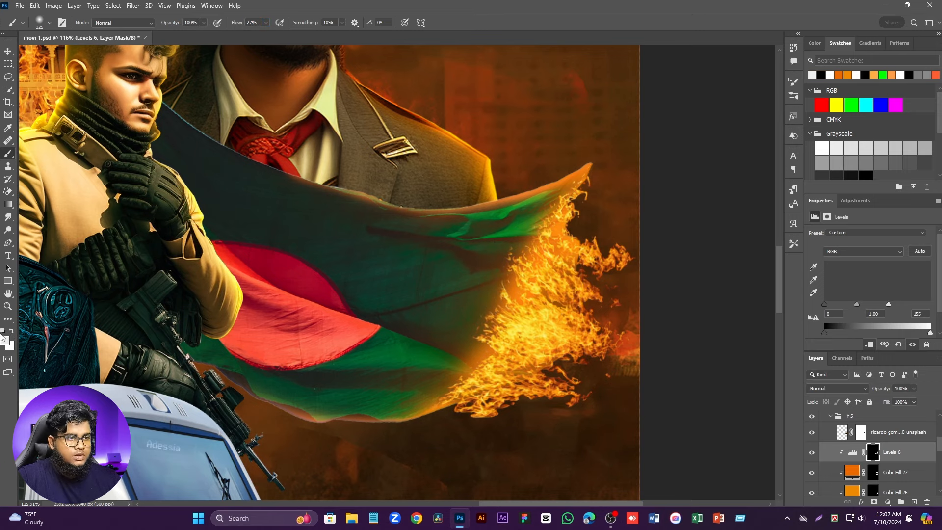
mouse_move(487, 293)
mouse_down()
mouse_move(470, 339)
mouse_move(544, 277)
mouse_move(550, 241)
mouse_up()
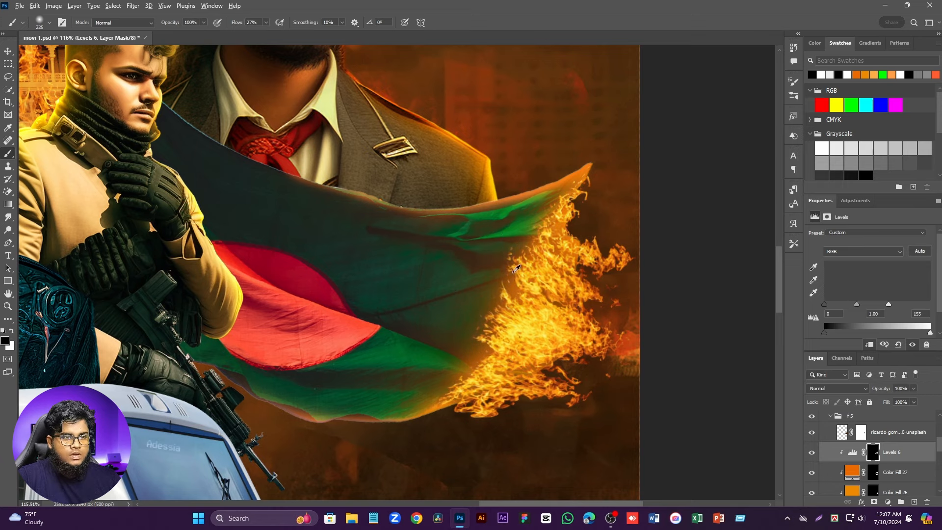
drag(519, 282, 499, 283)
mouse_move(496, 348)
mouse_down()
mouse_move(563, 211)
mouse_move(553, 217)
mouse_up()
Step: Deselect all layers and examine how the burning flag blends into the whole poster and up close
scroll(579, 206, down, 4)
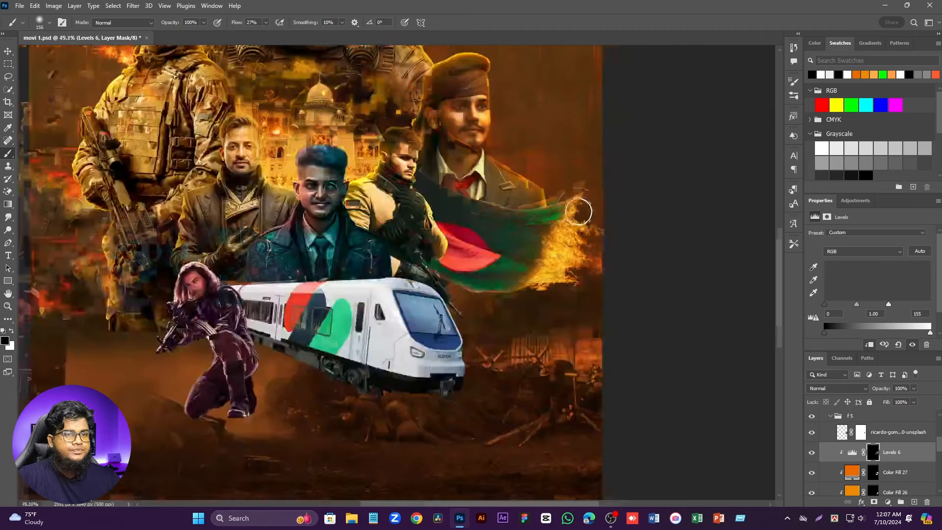
scroll(583, 268, down, 2)
scroll(344, 200, up, 1)
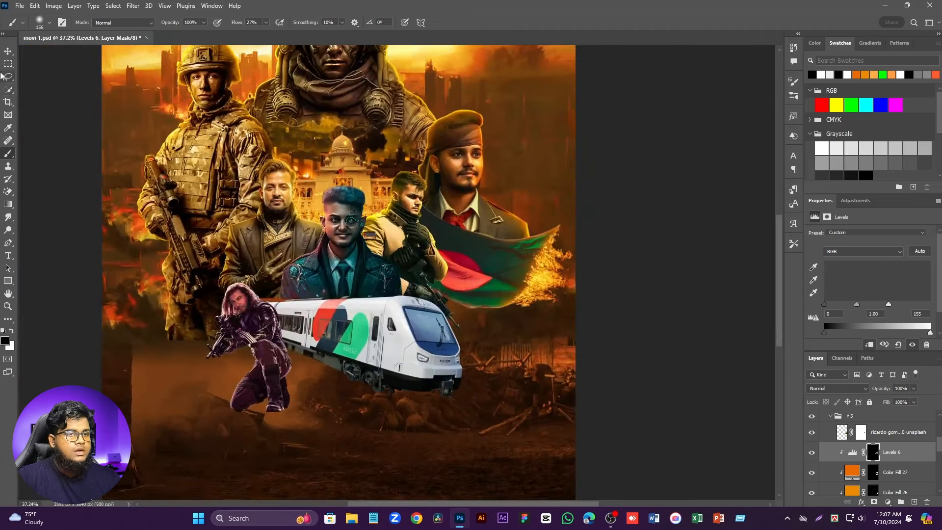
click(4, 52)
scroll(400, 268, down, 4)
click(618, 364)
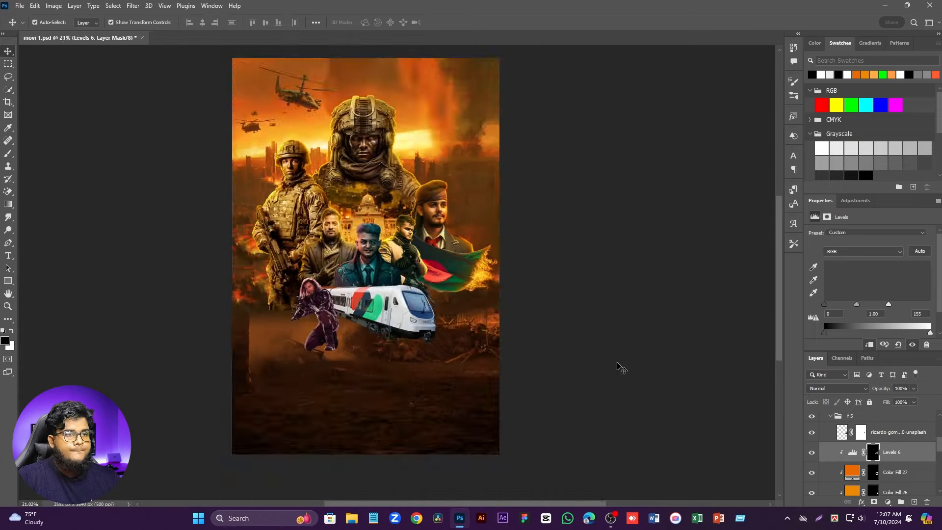
scroll(298, 133, up, 2)
scroll(383, 197, down, 1)
scroll(467, 258, up, 2)
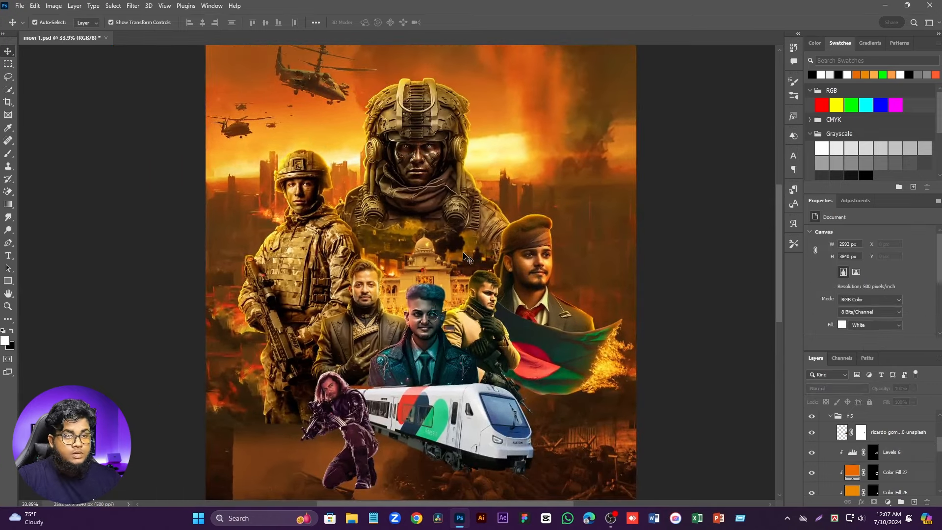
scroll(510, 307, down, 1)
scroll(519, 316, up, 1)
scroll(564, 361, down, 1)
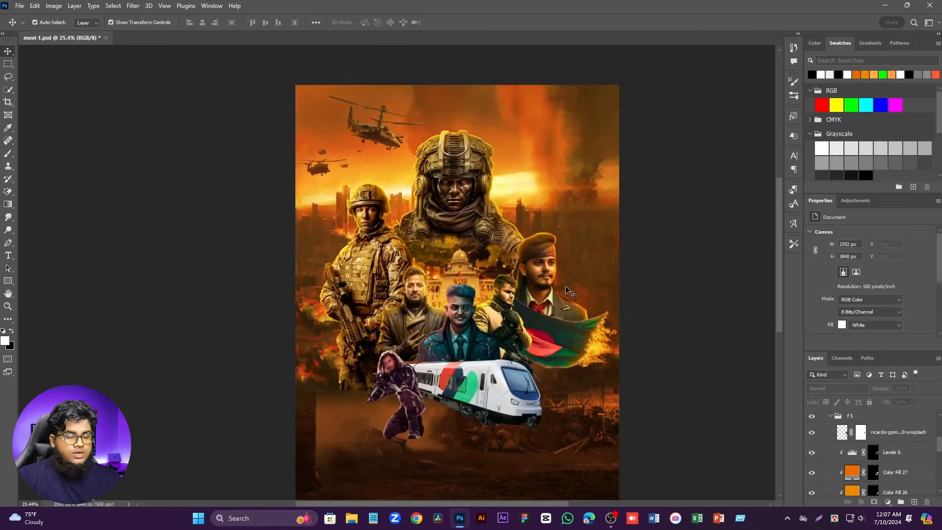
scroll(539, 359, up, 2)
scroll(521, 320, up, 1)
scroll(564, 344, down, 1)
scroll(567, 403, up, 5)
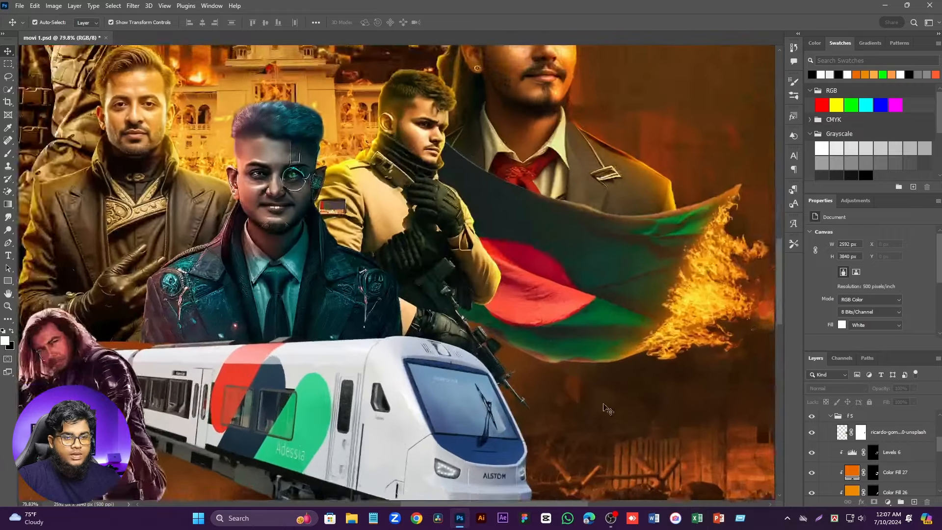
Step: Paint the Color Fill 21 mask white over the scarfed soldier's rifle with a soft brush enlarged to 224 px
click(385, 206)
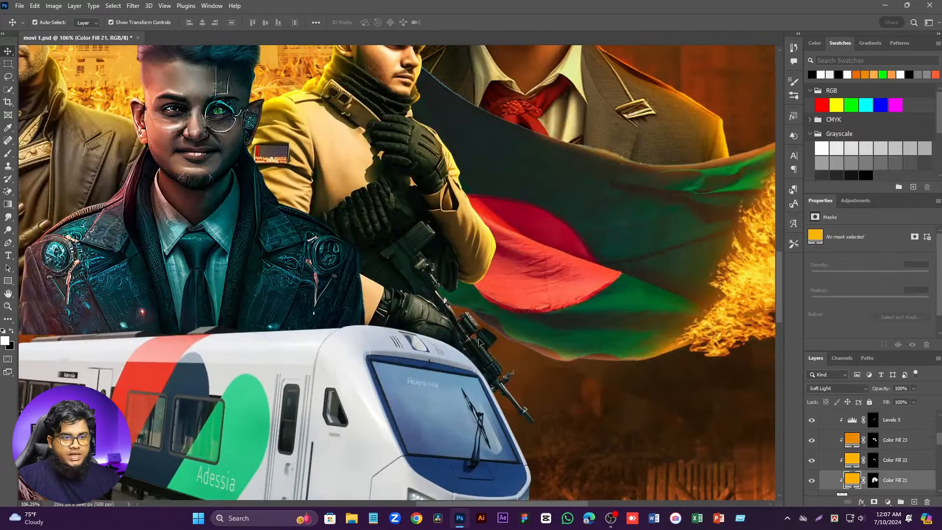
scroll(502, 373, up, 1)
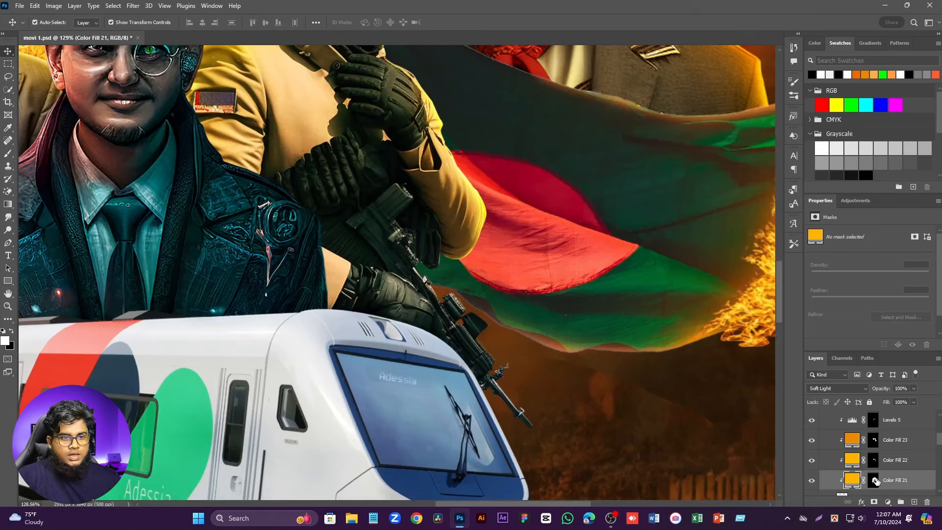
click(874, 481)
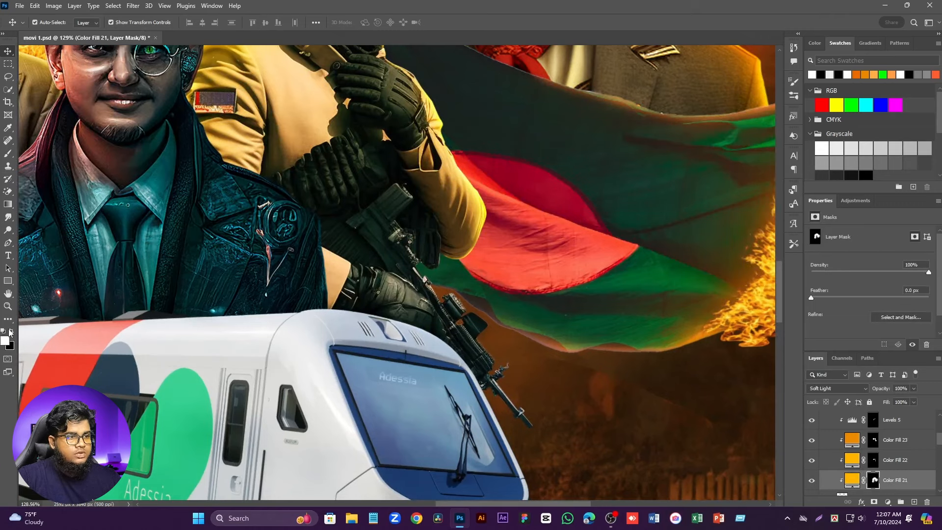
click(9, 156)
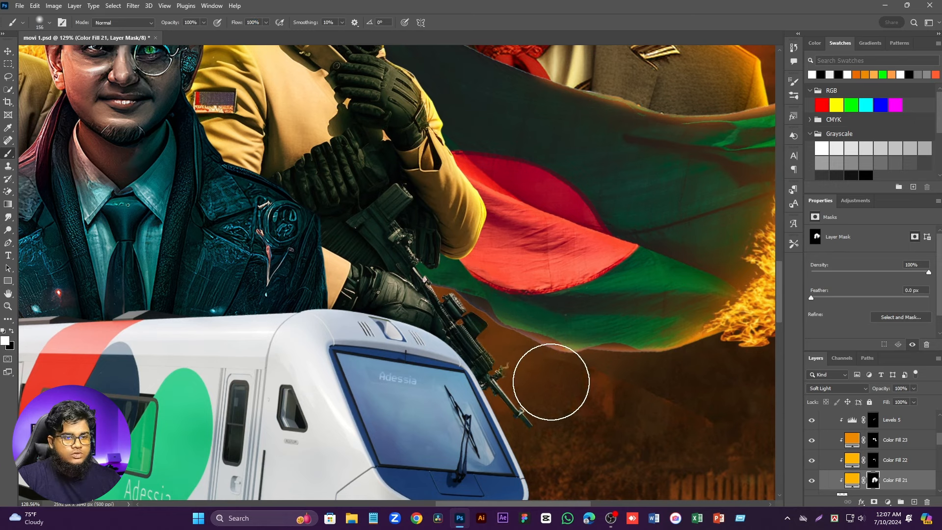
mouse_move(564, 372)
mouse_down()
mouse_move(592, 378)
mouse_move(469, 367)
mouse_move(461, 333)
mouse_move(484, 292)
mouse_up()
scroll(494, 357, up, 5)
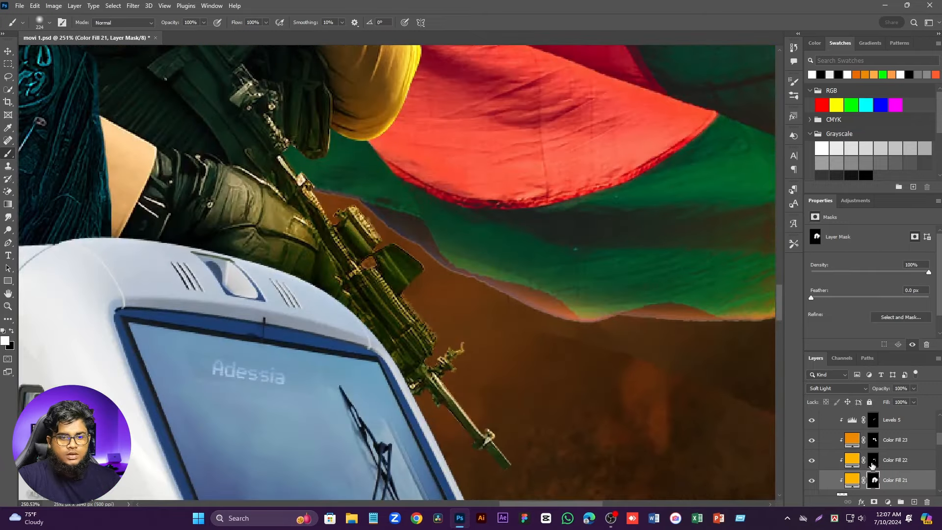
Step: Paint the Color Fill 22 mask white along the rifle's upper edge, front sight and muzzle with a 12 px brush
click(872, 465)
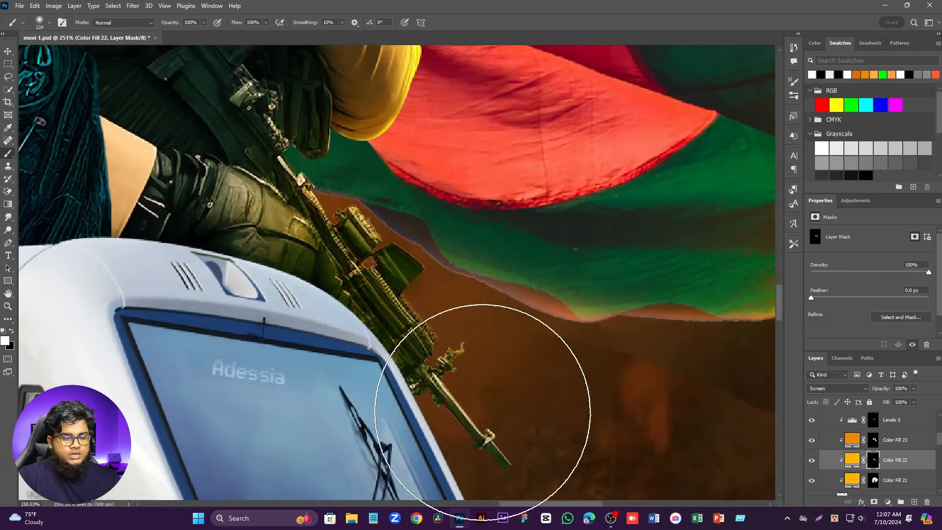
scroll(462, 273, up, 3)
scroll(490, 304, down, 3)
scroll(457, 332, up, 4)
drag(414, 321, 263, 311)
scroll(348, 187, up, 5)
drag(363, 176, 274, 170)
mouse_move(310, 106)
mouse_down()
mouse_move(296, 104)
mouse_move(298, 83)
mouse_move(316, 84)
mouse_move(389, 175)
mouse_move(387, 192)
mouse_move(429, 202)
mouse_up()
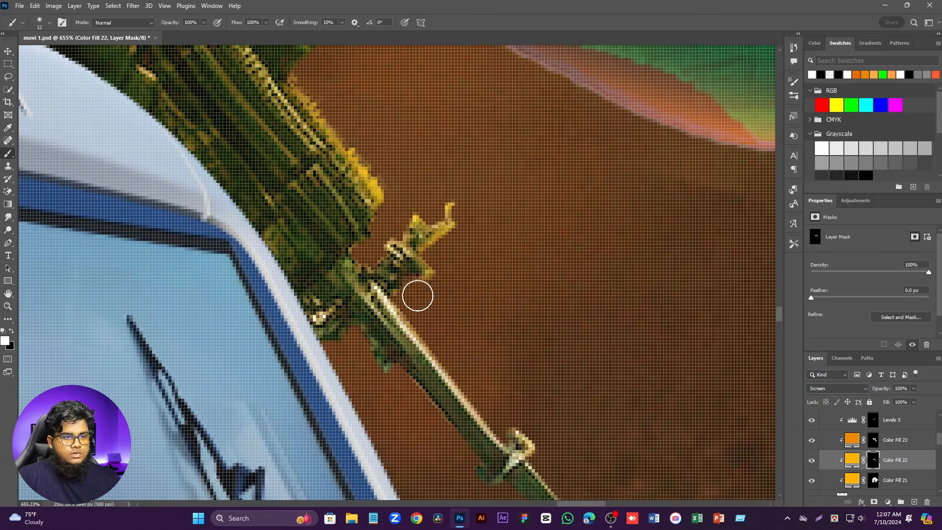
drag(456, 370, 520, 439)
scroll(533, 415, down, 1)
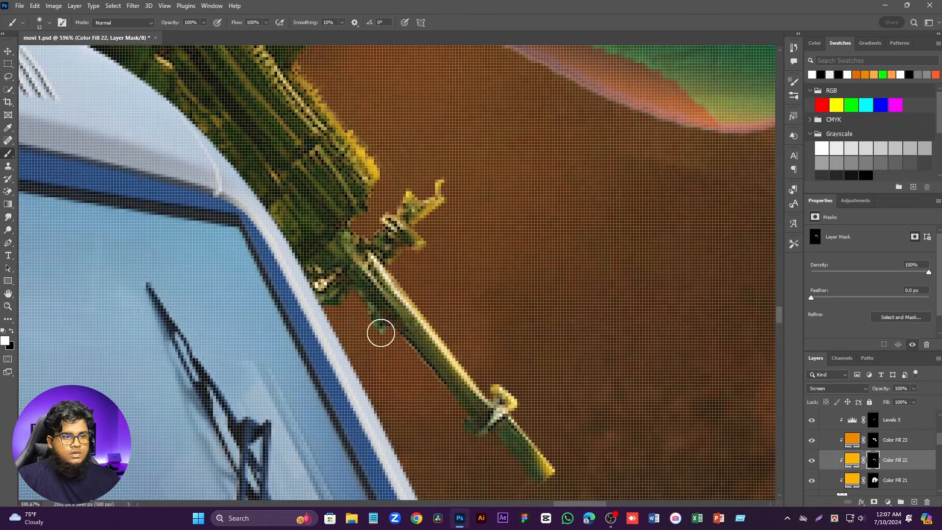
Step: Extend the Color Fill 22 glow along the barrel's underside, front sight and handguard by painting the mask white
drag(457, 426, 532, 490)
drag(457, 417, 335, 310)
drag(397, 274, 431, 246)
drag(441, 264, 464, 265)
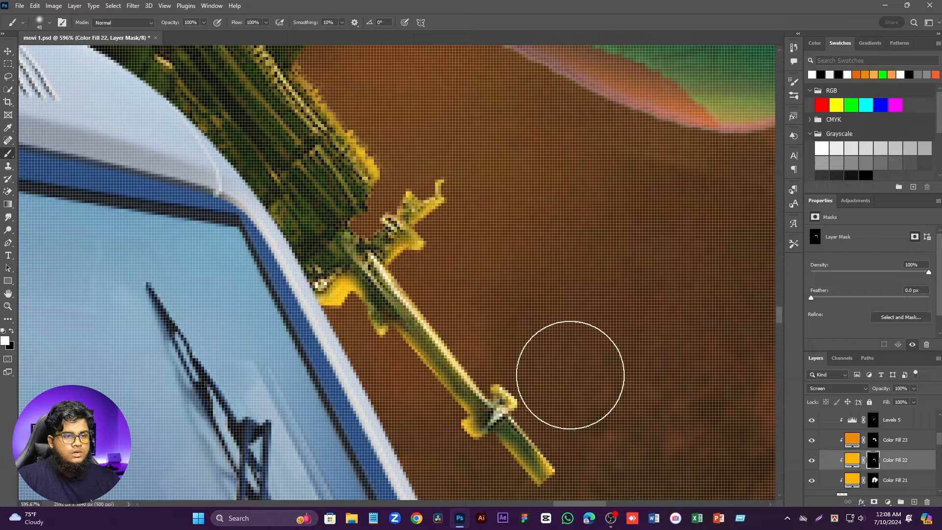
drag(570, 374, 601, 374)
scroll(569, 374, down, 4)
drag(466, 94, 482, 162)
scroll(452, 255, up, 4)
scroll(321, 231, up, 4)
mouse_move(451, 254)
mouse_down()
mouse_move(361, 241)
mouse_move(386, 264)
mouse_move(415, 220)
mouse_up()
drag(338, 292, 359, 254)
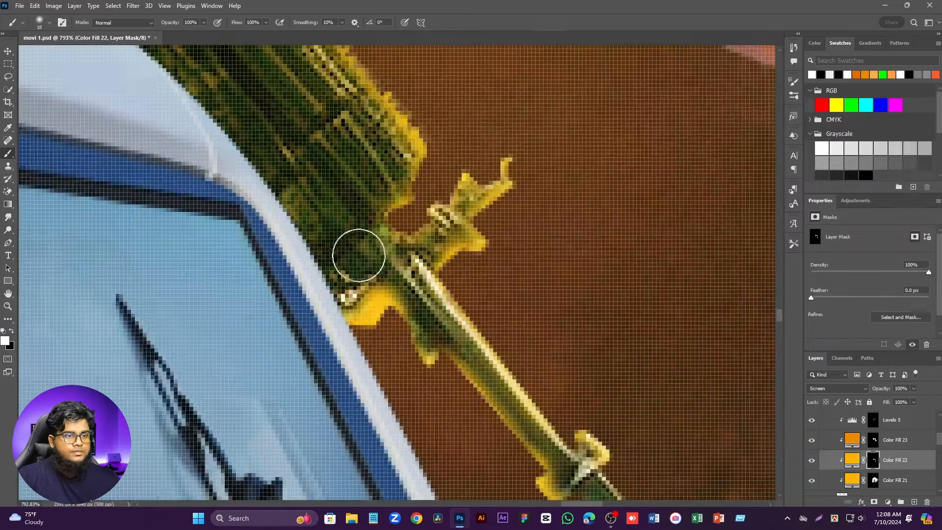
Step: Smudge the Color Fill 22 mask around the rifle's muzzle with a 10 px tip at 52% strength
key(r)
drag(281, 273, 211, 273)
scroll(446, 331, down, 3)
key(bracketleft)
scroll(483, 292, up, 5)
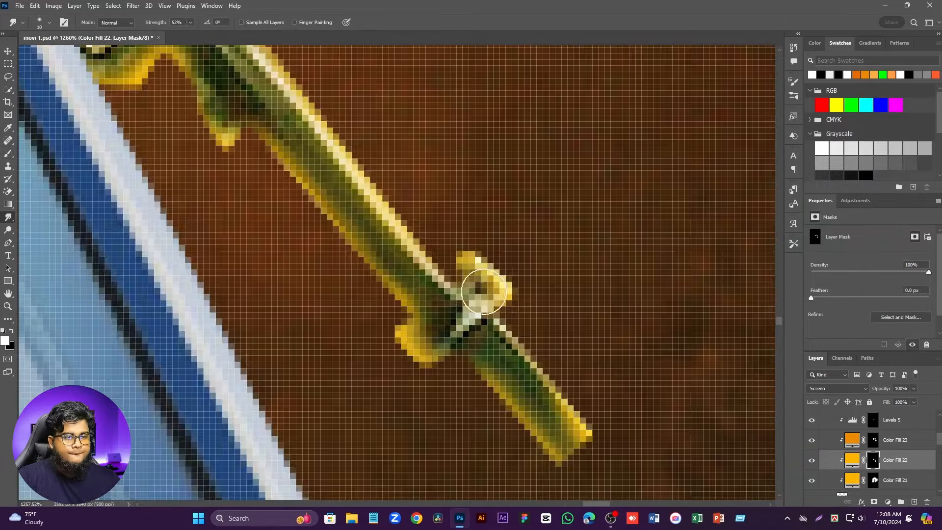
Step: Paint the Color Fill 23 mask white over the rifle's barrel with the brush enlarged to 84 px
click(867, 443)
click(873, 443)
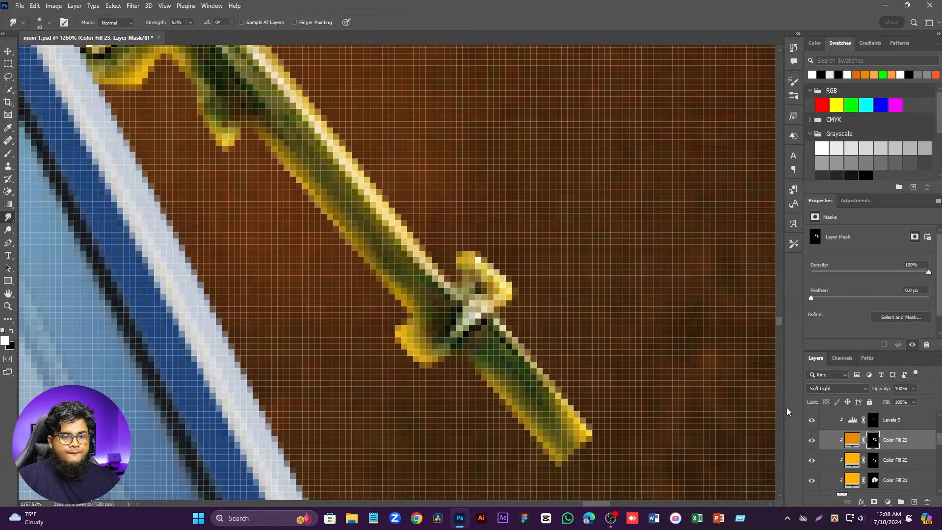
scroll(371, 256, down, 2)
click(9, 156)
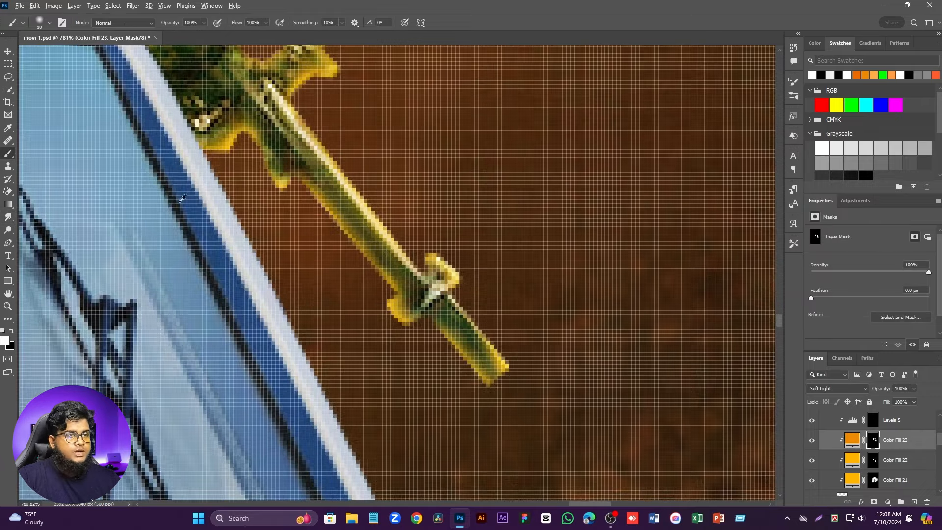
drag(206, 206, 314, 230)
scroll(343, 311, down, 3)
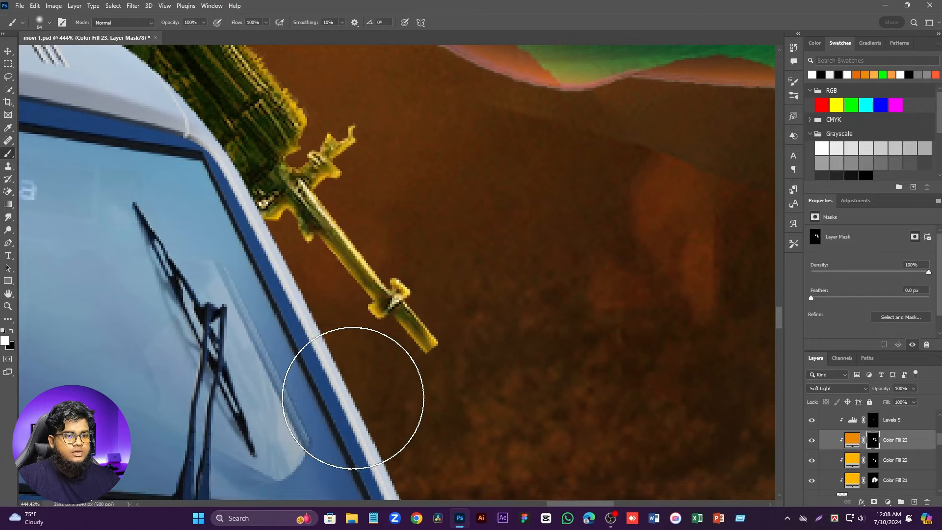
scroll(330, 373, down, 3)
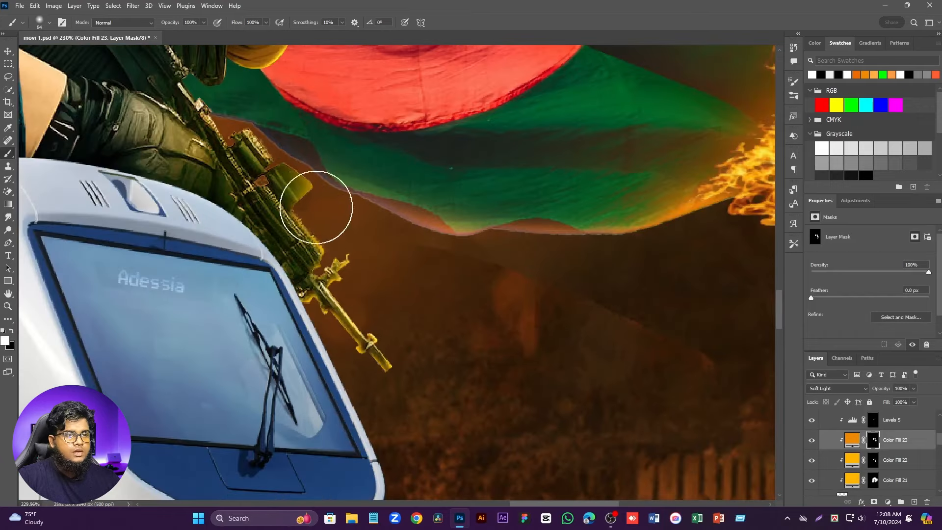
Step: Deselect all layers, view the whole poster and save the document
scroll(505, 258, down, 5)
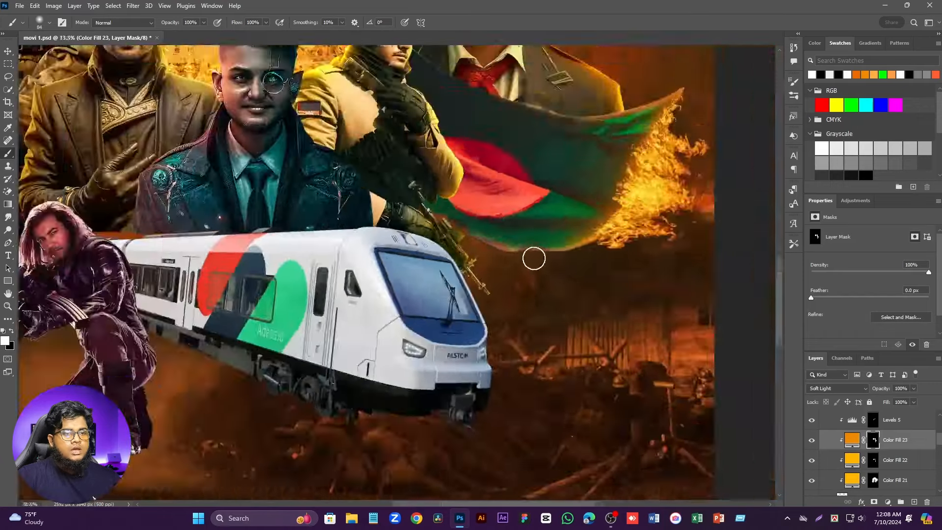
scroll(555, 256, down, 2)
scroll(461, 368, down, 1)
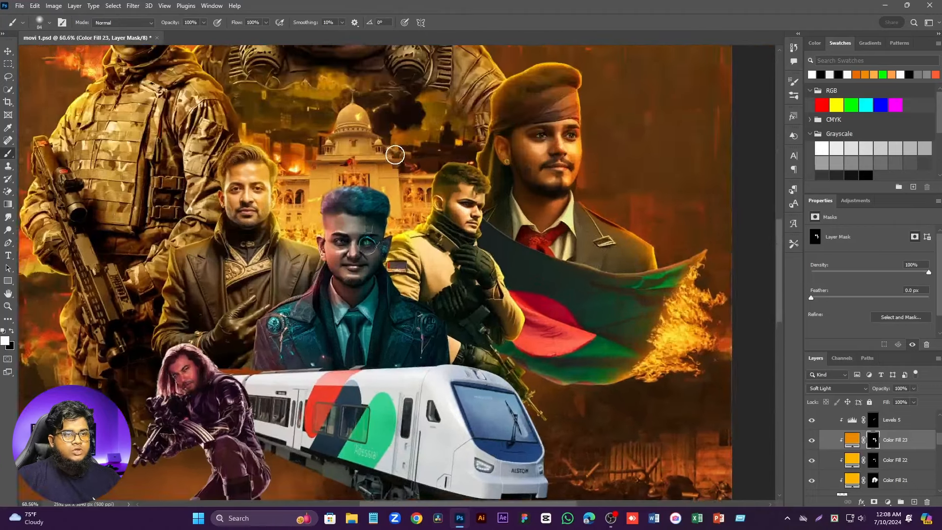
click(10, 52)
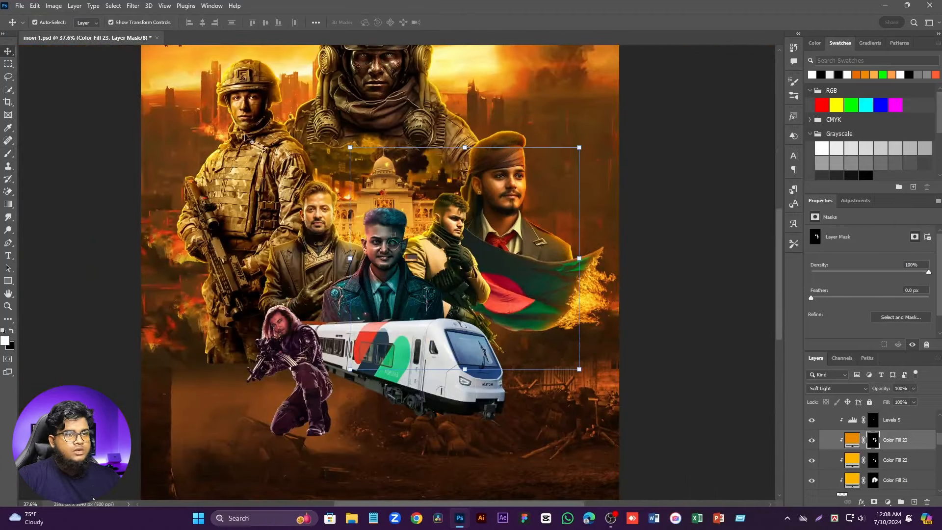
click(668, 371)
scroll(368, 283, down, 1)
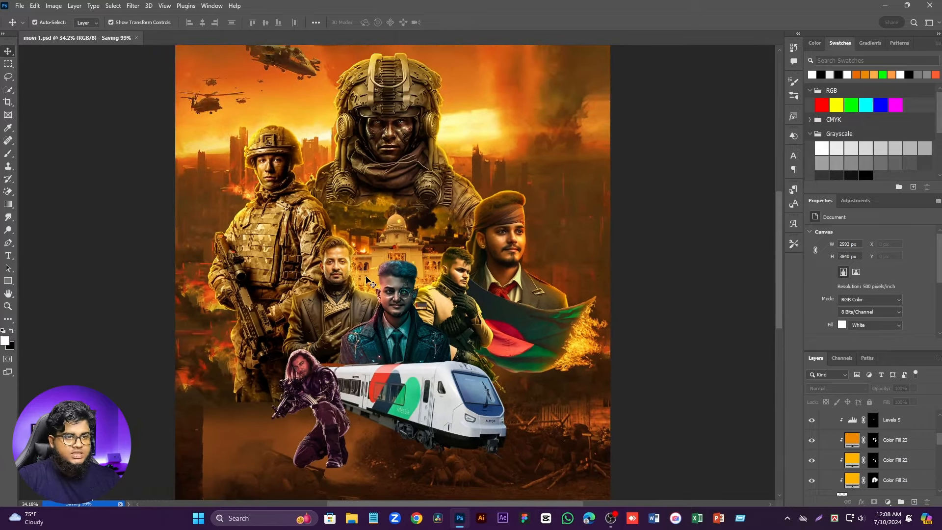
Step: Rasterize the cyborg man's smart object layer and choose the Mixer Brush
scroll(405, 314, up, 3)
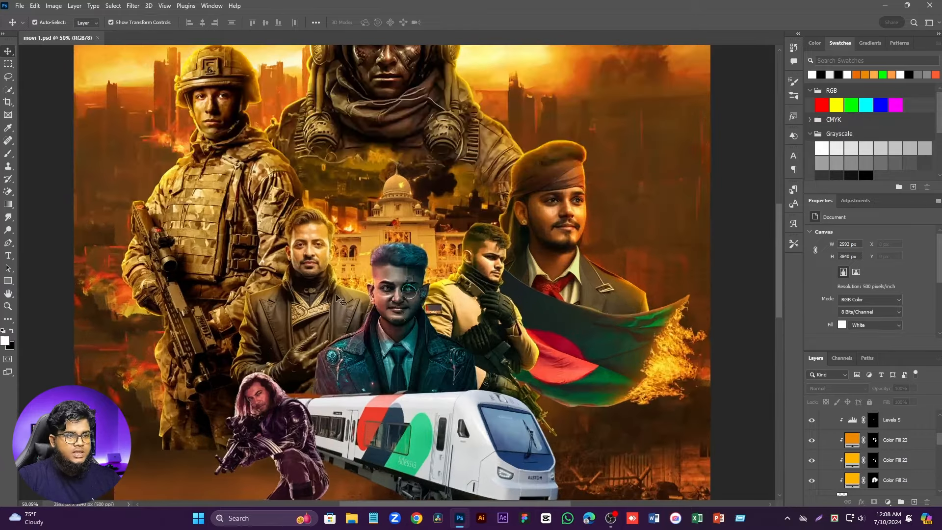
scroll(338, 298, up, 1)
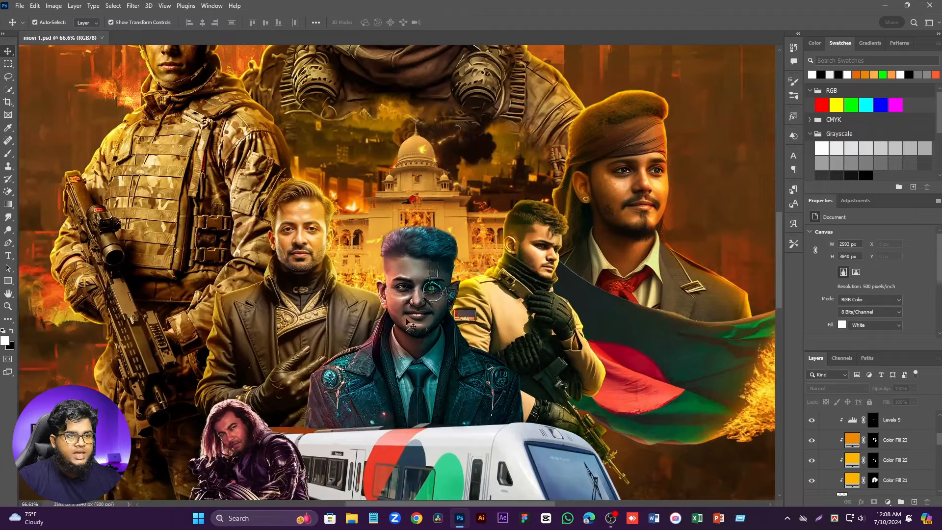
scroll(406, 322, up, 3)
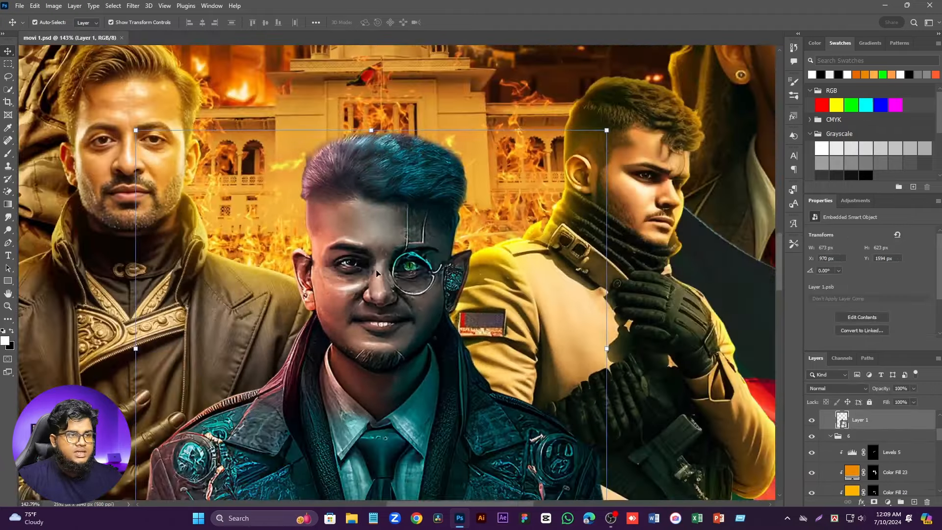
scroll(418, 256, up, 4)
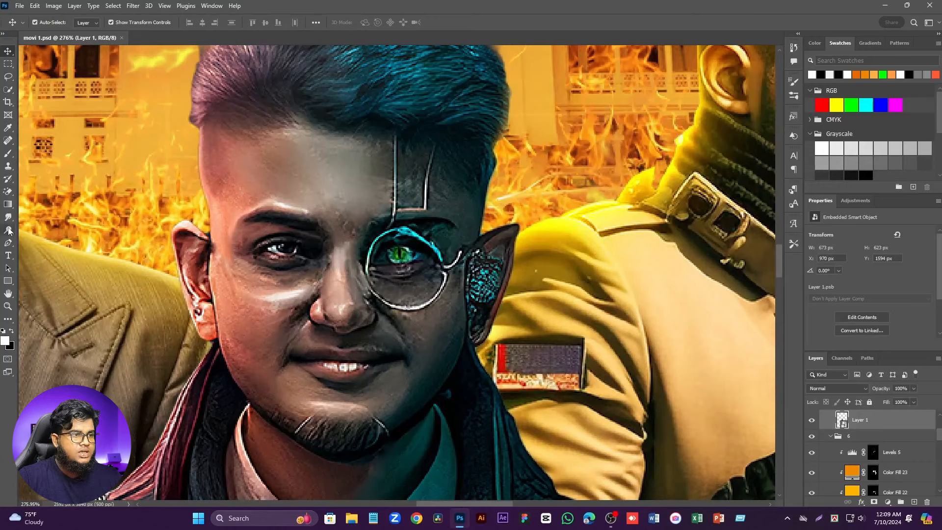
click(7, 156)
click(55, 181)
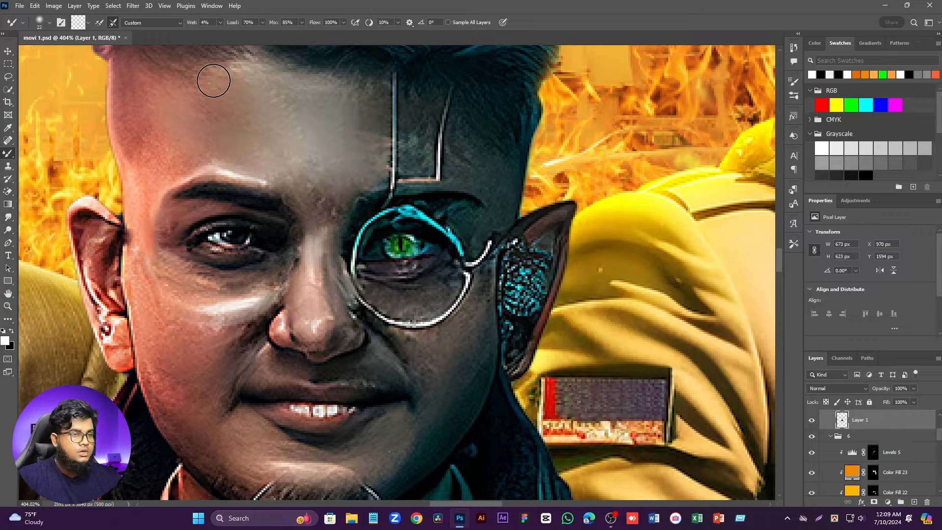
Step: Smooth the cyborg man's forehead and the skin between his eyebrows with the Mixer Brush at 4% wet and 85% mix
scroll(206, 83, up, 3)
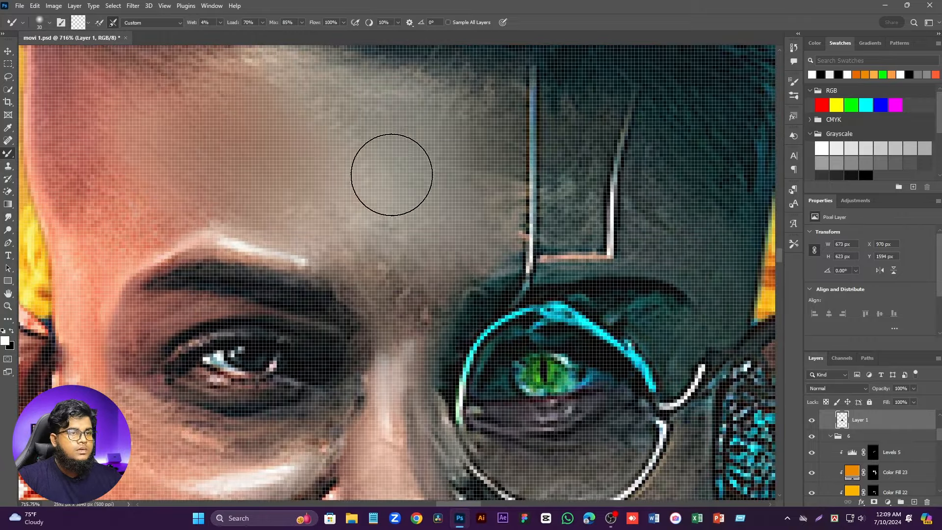
drag(181, 195, 174, 194)
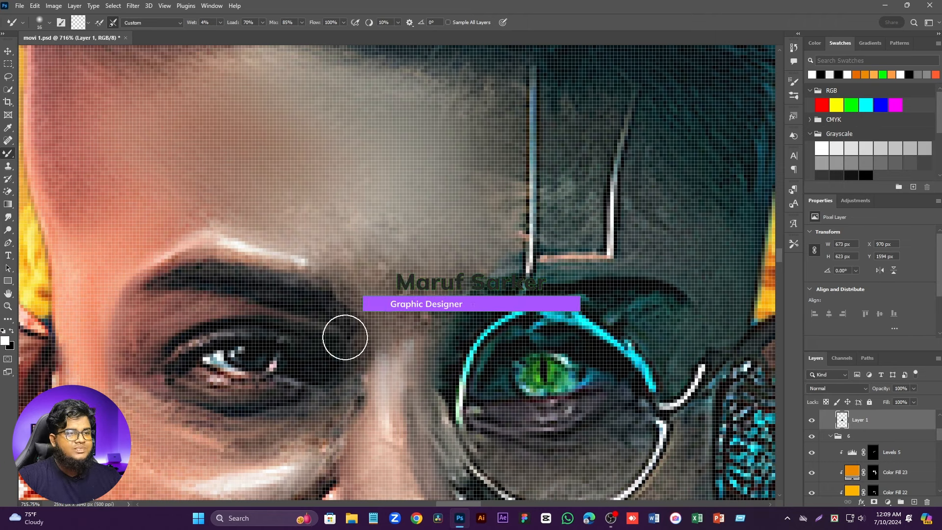
mouse_move(300, 259)
mouse_down()
mouse_move(334, 290)
mouse_move(355, 260)
mouse_up()
drag(352, 223, 357, 223)
drag(357, 223, 389, 278)
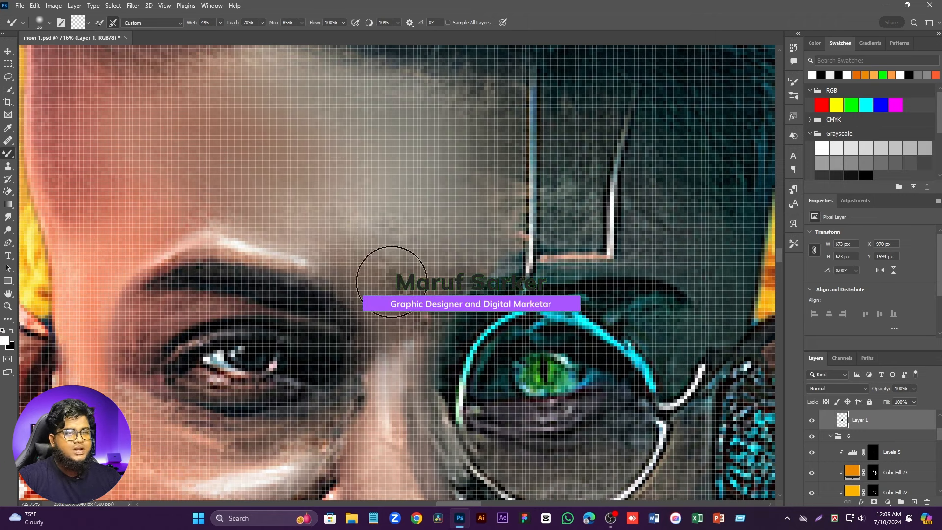
Step: Blend the skin around the metallic forehead lines and the teal-lit temple with the Mixer Brush at 26 px
scroll(391, 189, down, 3)
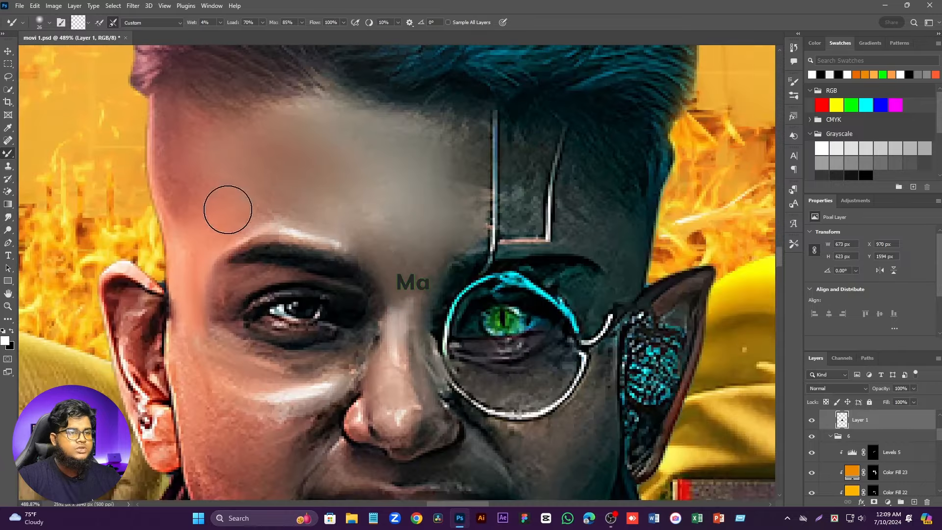
scroll(436, 210, down, 3)
scroll(437, 210, up, 3)
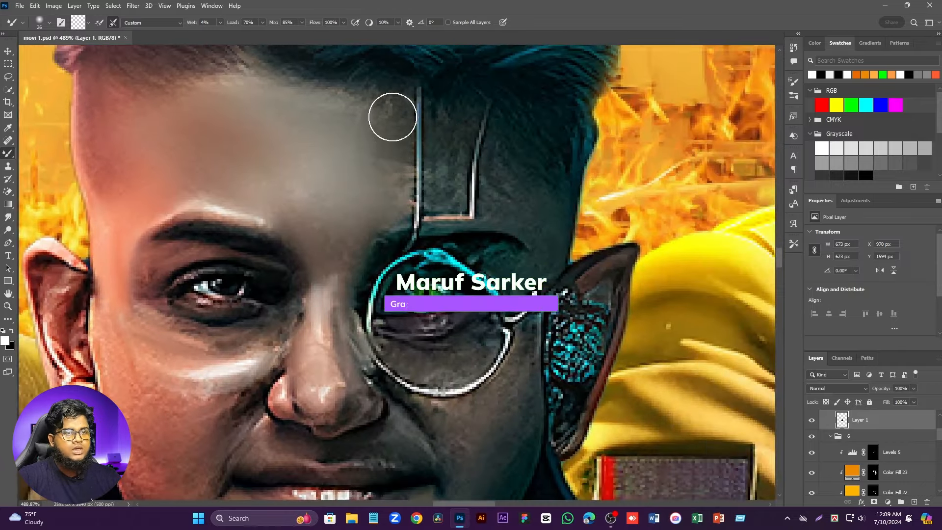
drag(531, 244, 545, 209)
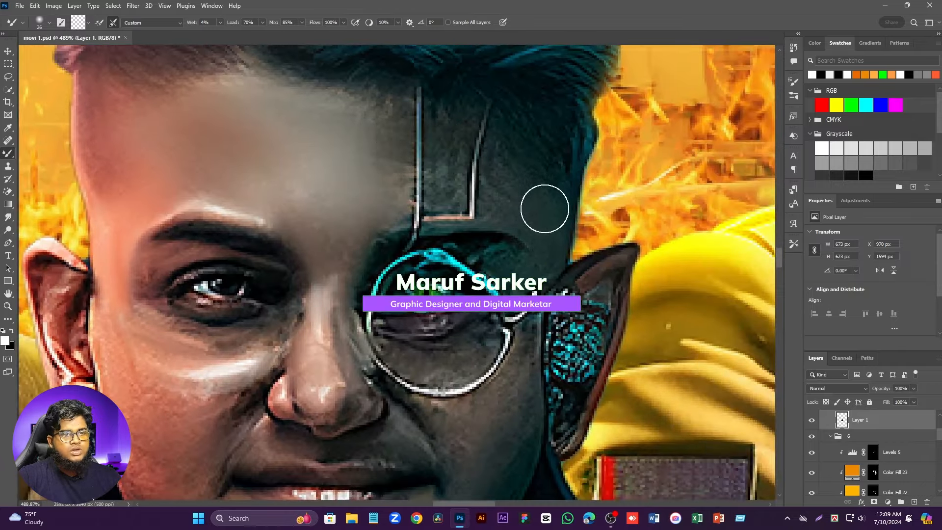
Step: Smooth the red-lit cheek from below the eye to the smile line with the Mixer Brush, varying its size
scroll(527, 149, down, 3)
scroll(252, 263, up, 4)
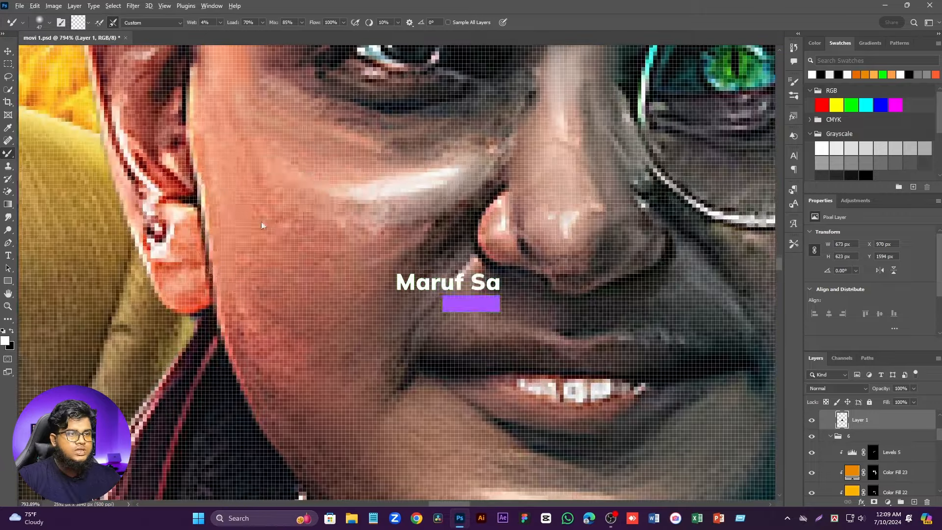
drag(241, 152, 211, 141)
mouse_move(314, 199)
mouse_down()
mouse_move(435, 208)
mouse_move(393, 205)
mouse_up()
right_click(447, 204)
drag(453, 214, 464, 216)
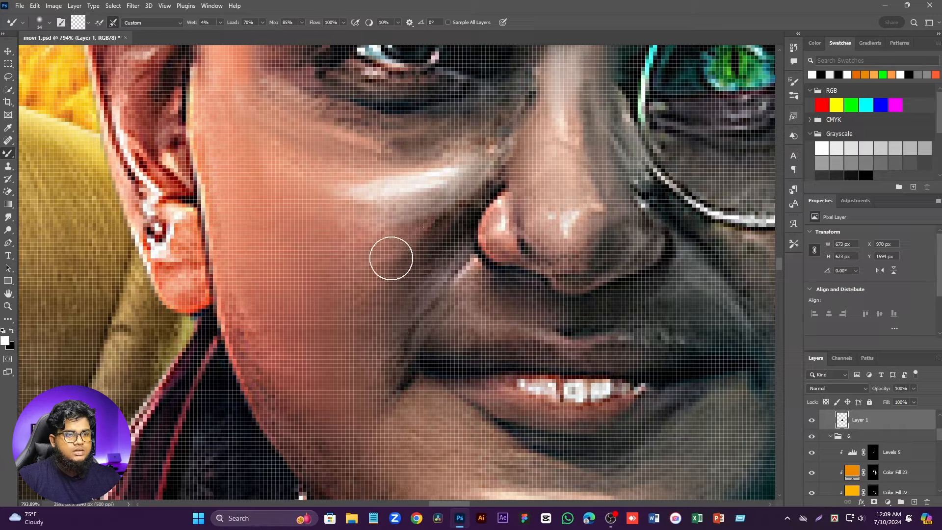
drag(387, 365, 379, 378)
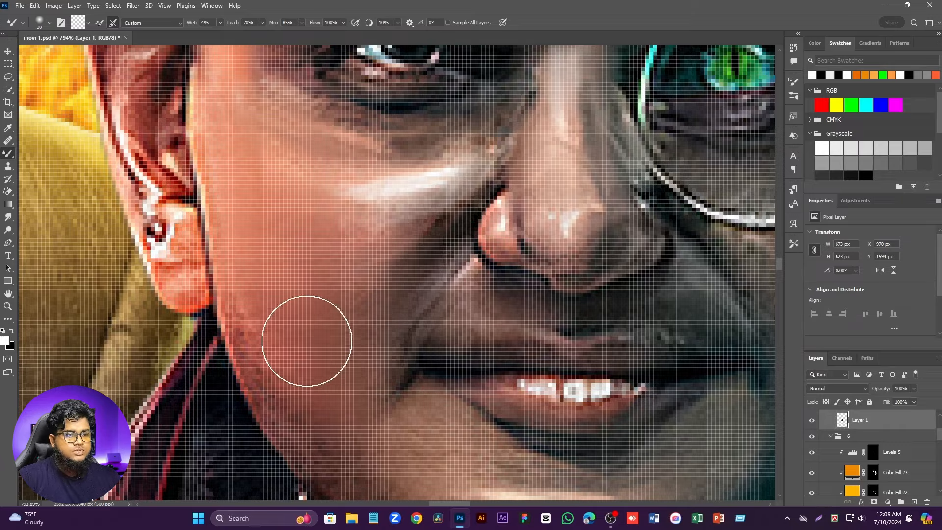
Step: Smooth the chin, jaw and teal-lit cheek below the round eyepiece with the Mixer Brush at about 22 to 24 px
scroll(319, 370, down, 2)
scroll(319, 370, up, 2)
drag(319, 370, 287, 369)
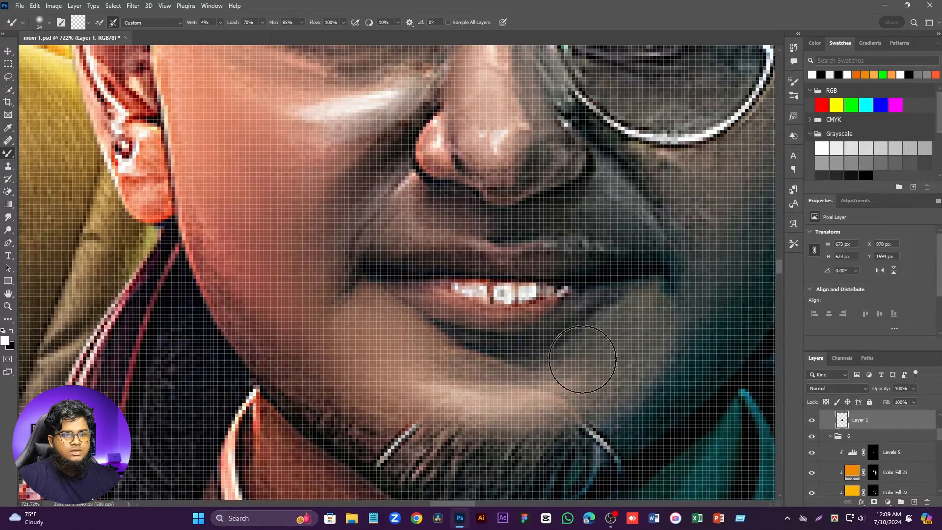
scroll(462, 372, down, 1)
scroll(660, 235, up, 2)
drag(662, 233, 656, 239)
drag(687, 205, 708, 214)
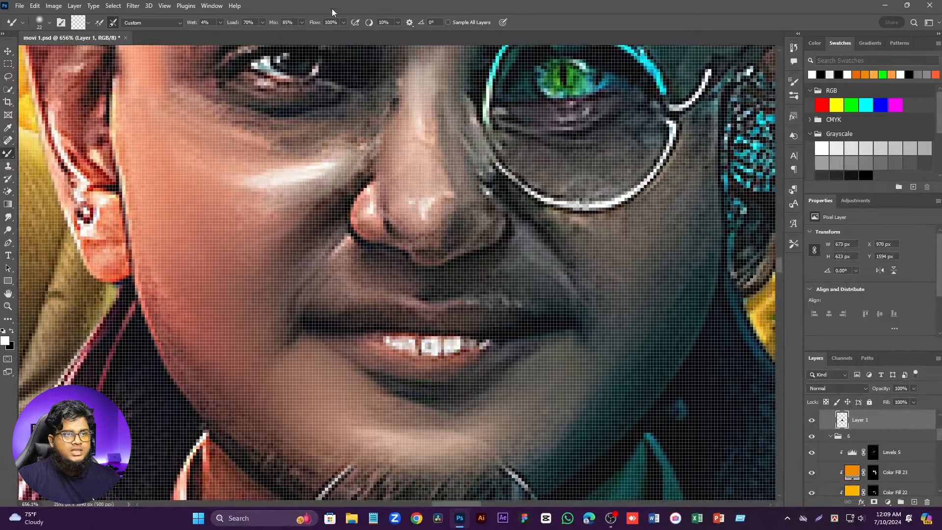
Step: Smooth the cheek skin just beneath the round eyepiece with the Mixer Brush at about 12 to 17 px
scroll(660, 197, up, 2)
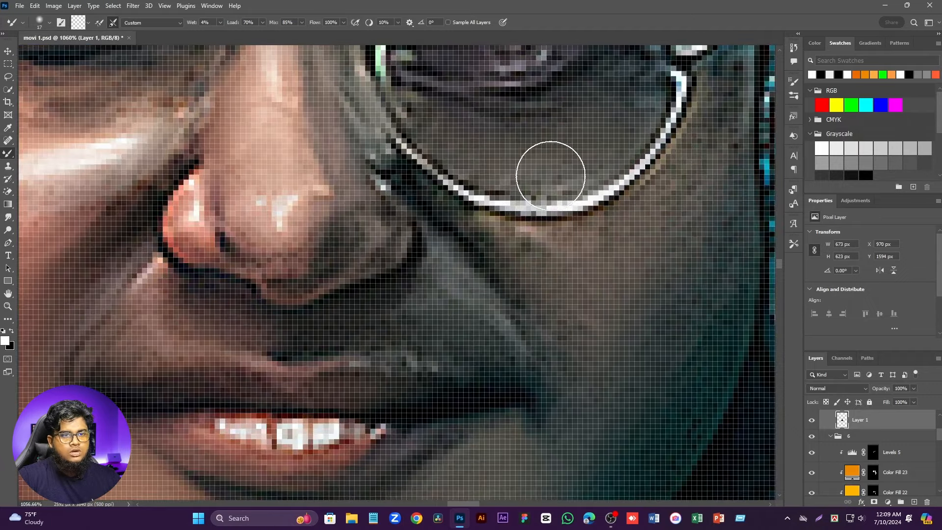
drag(650, 215, 636, 215)
mouse_move(692, 153)
mouse_down()
mouse_move(707, 162)
mouse_move(697, 165)
mouse_up()
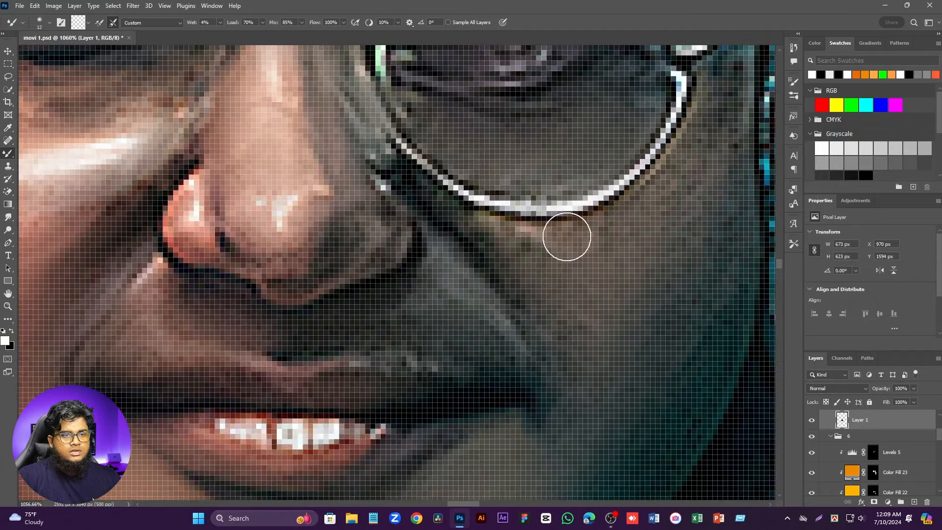
drag(567, 237, 507, 243)
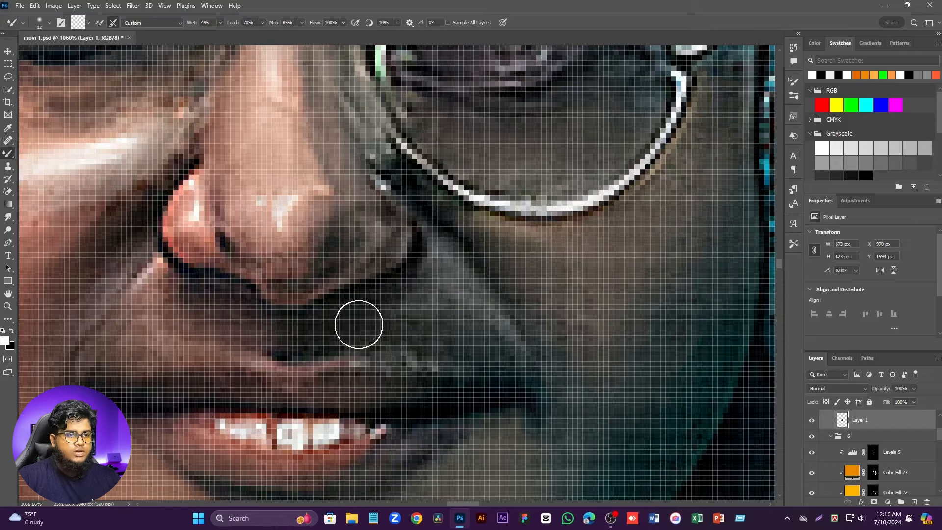
Step: Blend the skin of the upper lip and around the nostrils with the Mixer Brush at 12 px
drag(204, 297, 296, 436)
drag(74, 289, 280, 242)
scroll(514, 214, down, 2)
Step: Touch up the skin around the cyborg man's red-lit eye and neighbouring face areas with the Mixer Brush
drag(344, 221, 489, 321)
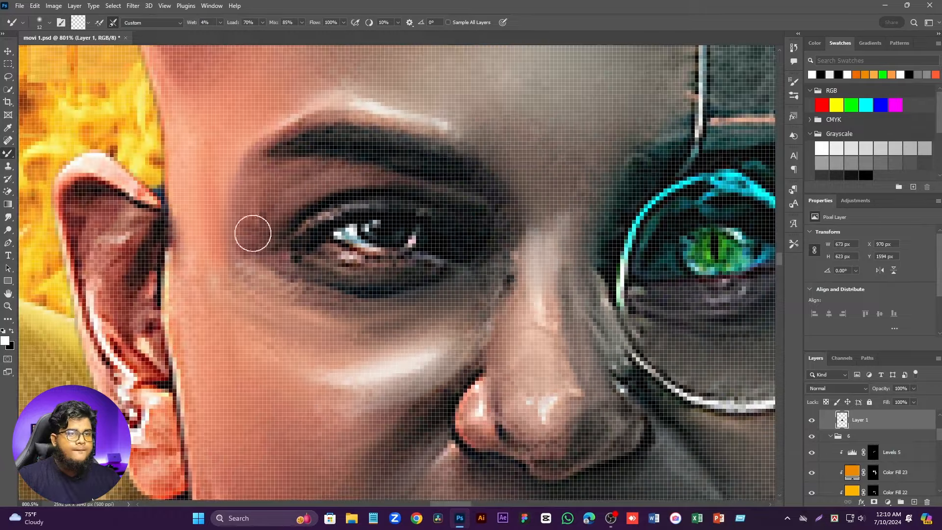
scroll(456, 330, down, 3)
drag(494, 211, 513, 211)
scroll(492, 427, down, 6)
scroll(378, 384, down, 1)
drag(323, 260, 311, 260)
drag(591, 226, 510, 216)
Step: Examine the smoothed face against the whole poster and up close, with the Move tool active and the cyborg man's layer selected
scroll(510, 216, down, 8)
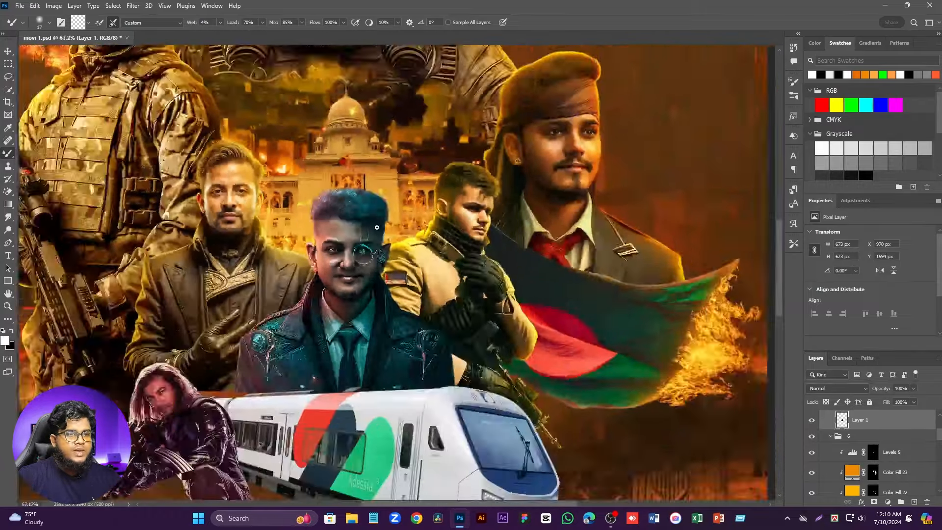
scroll(287, 202, up, 1)
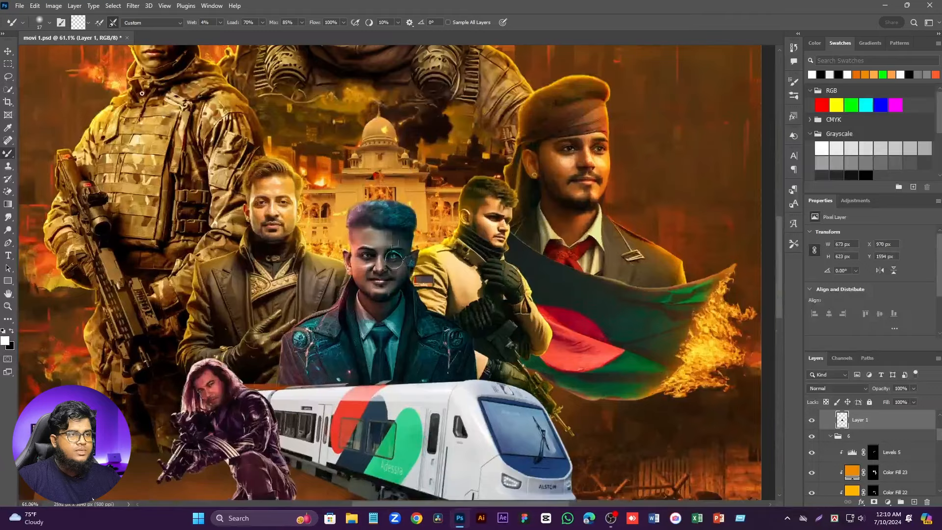
click(8, 51)
scroll(324, 221, down, 8)
click(613, 316)
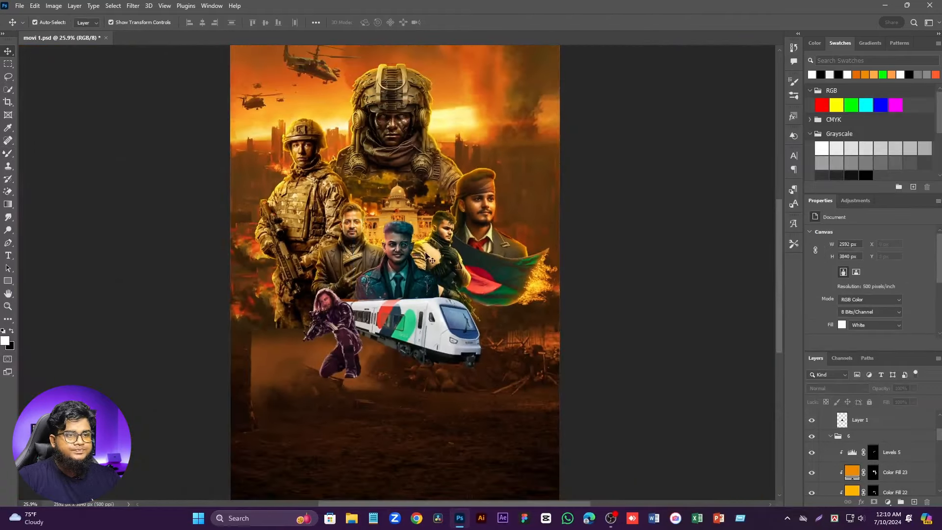
scroll(426, 256, up, 12)
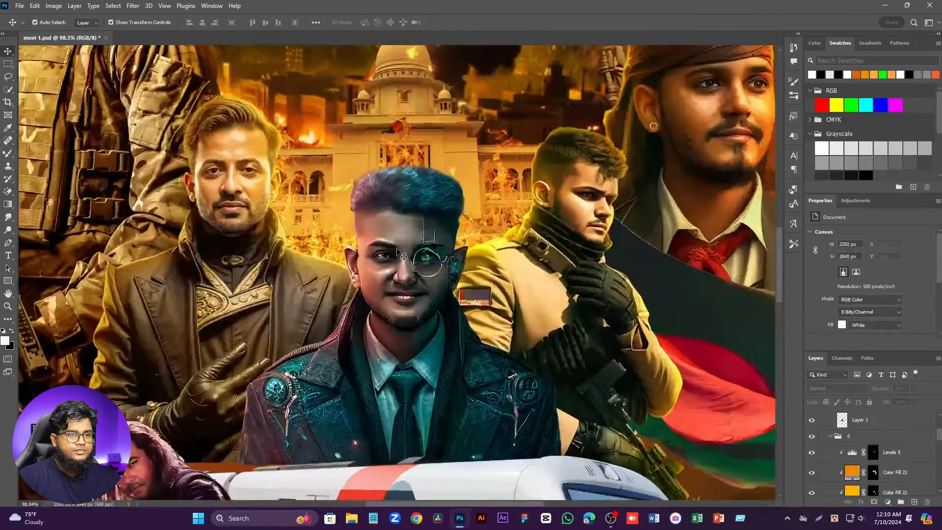
click(400, 254)
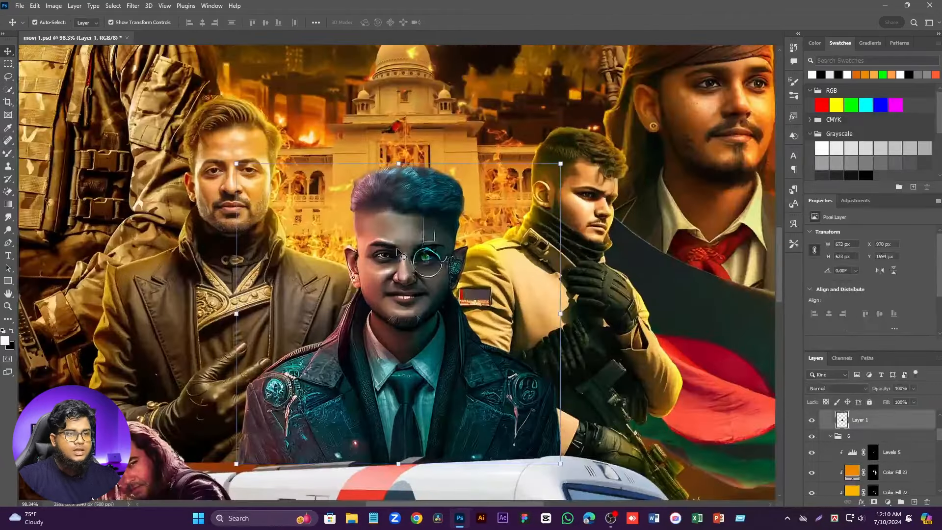
scroll(394, 252, up, 2)
scroll(427, 255, up, 8)
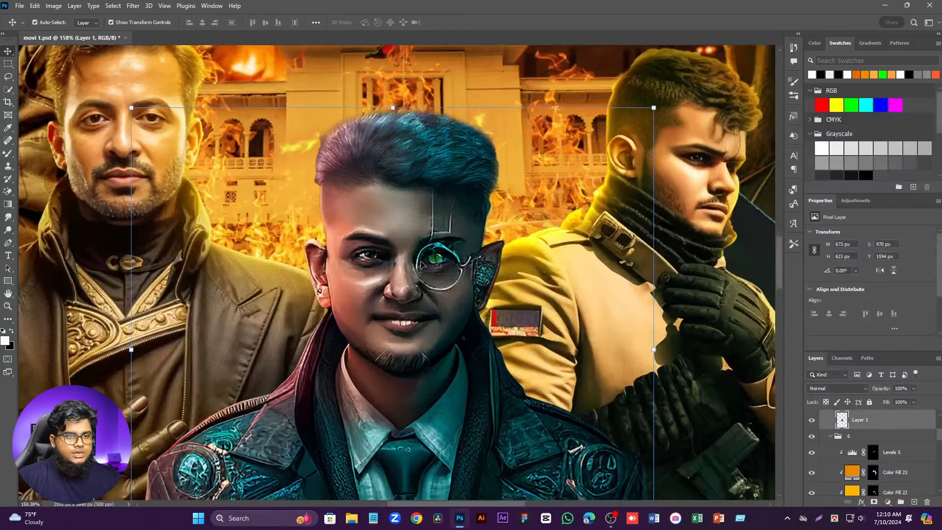
scroll(429, 255, down, 4)
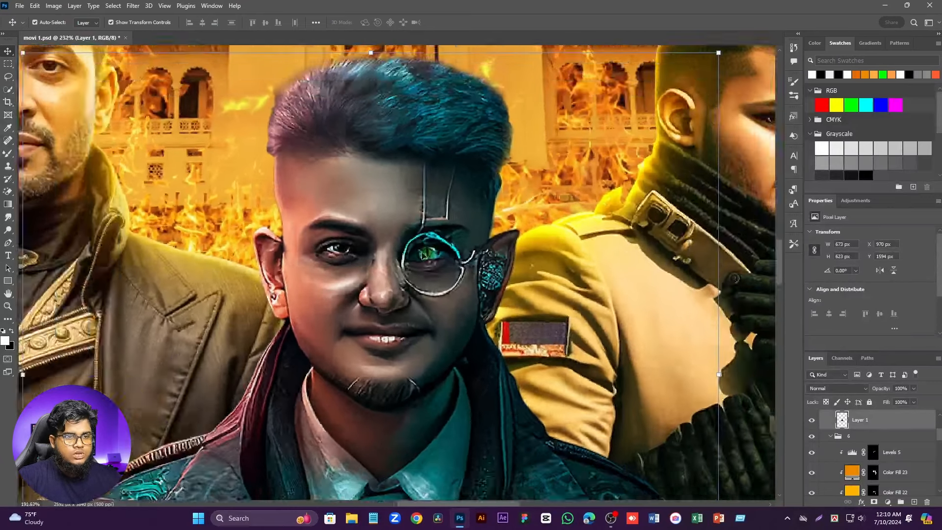
scroll(901, 443, up, 1)
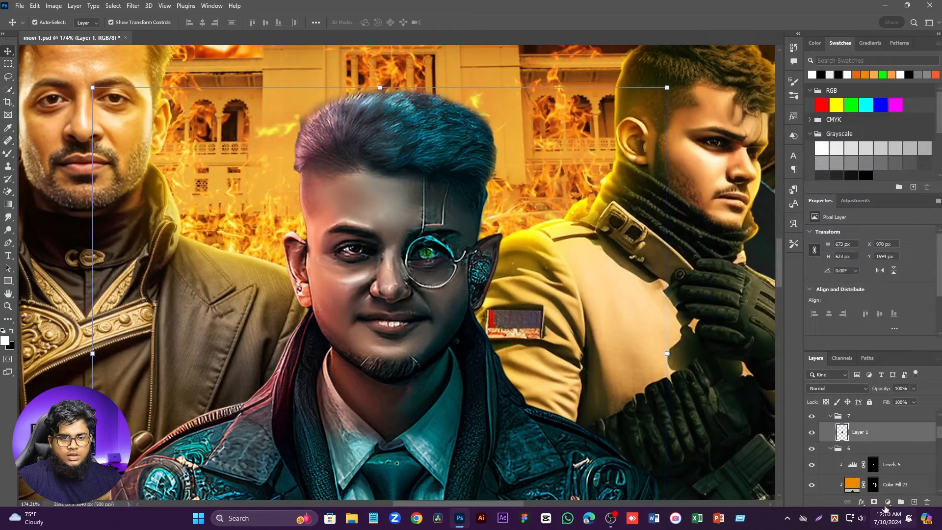
Step: Add a Hue/Saturation adjustment above the cyborg man and set its Greens to hue +3, saturation +100 and lightness +25
click(887, 502)
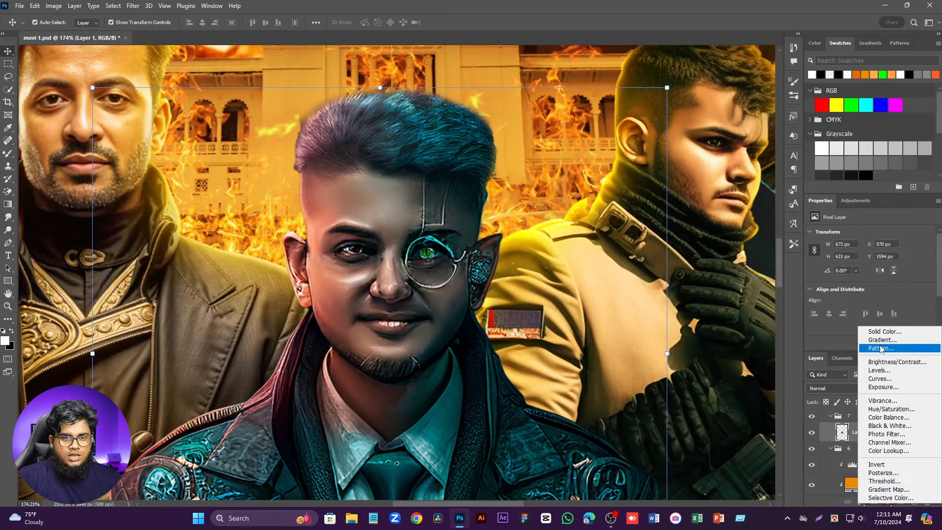
click(883, 409)
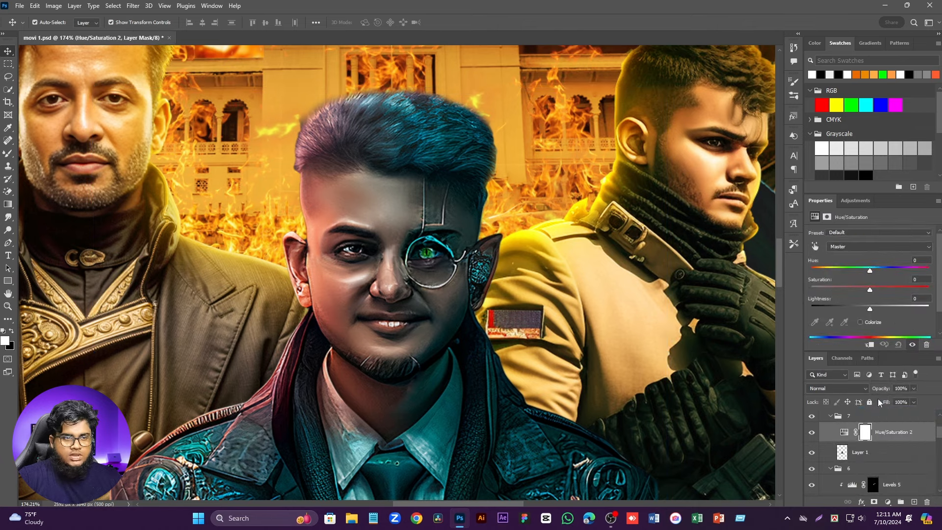
click(844, 245)
click(845, 277)
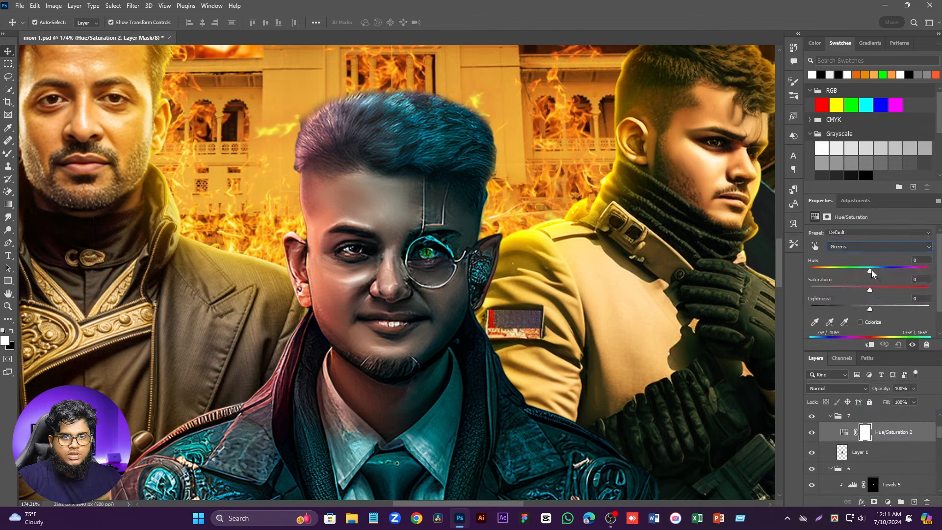
drag(869, 289, 939, 289)
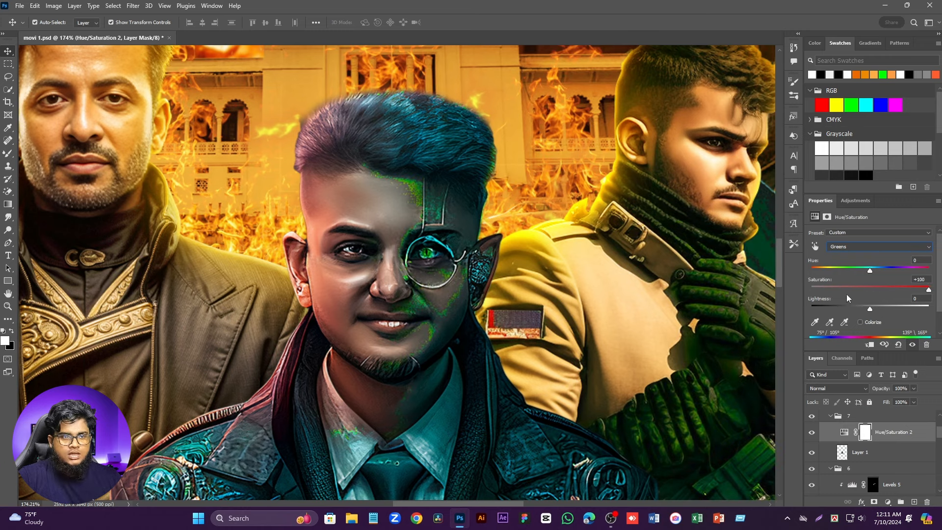
drag(856, 268, 875, 270)
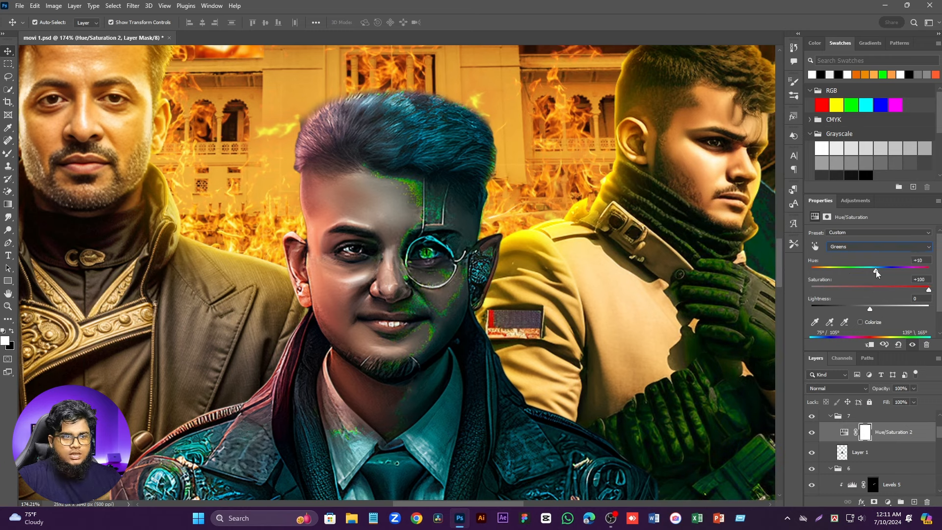
drag(870, 306, 888, 304)
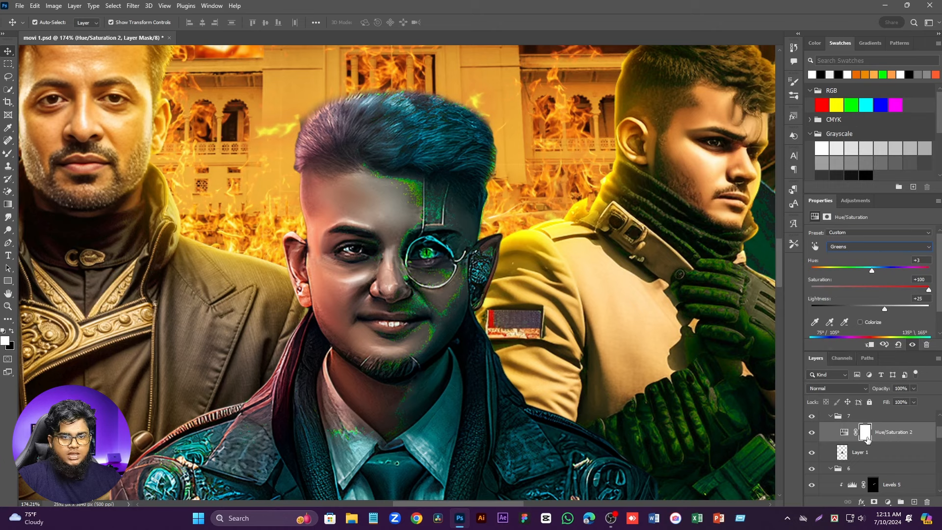
Step: Invert the Hue/Saturation mask and paint white over the green iris with a 24 px brush to limit the boost to the eye
key(ctrl+i)
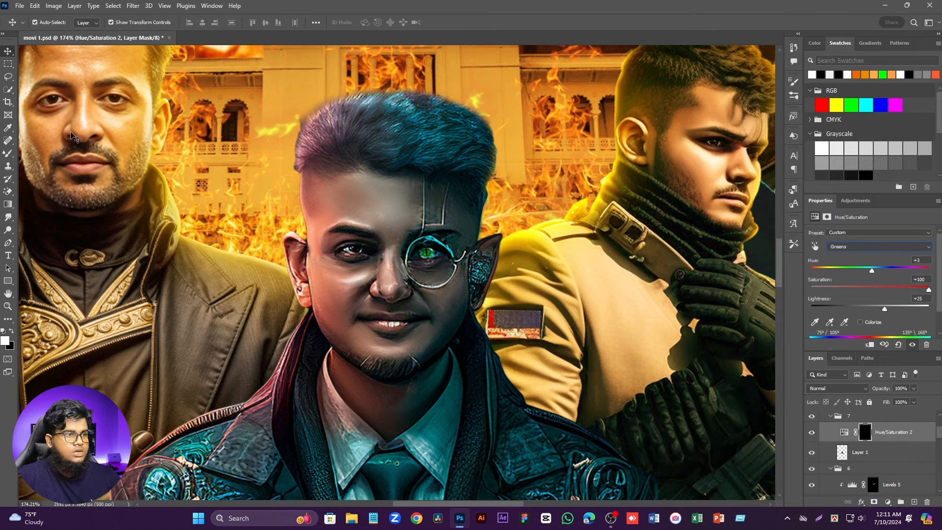
click(9, 154)
click(48, 153)
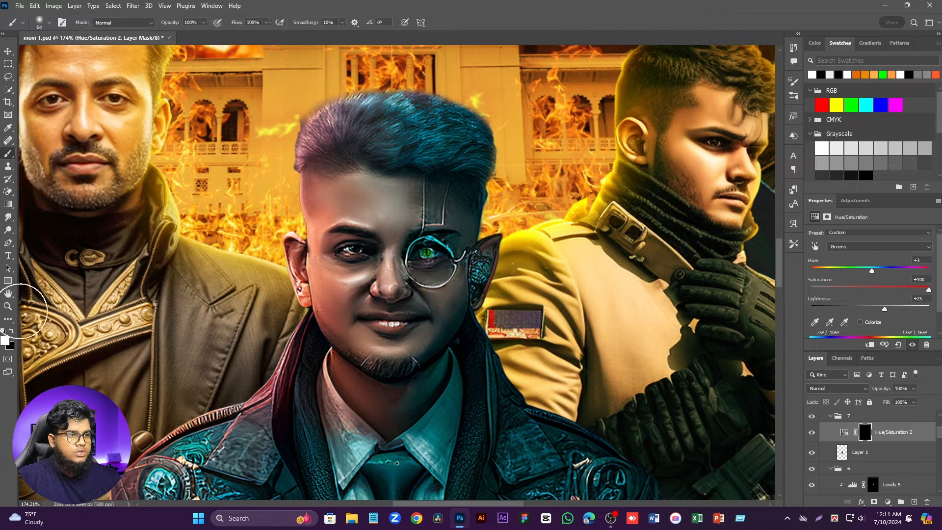
scroll(426, 253, up, 8)
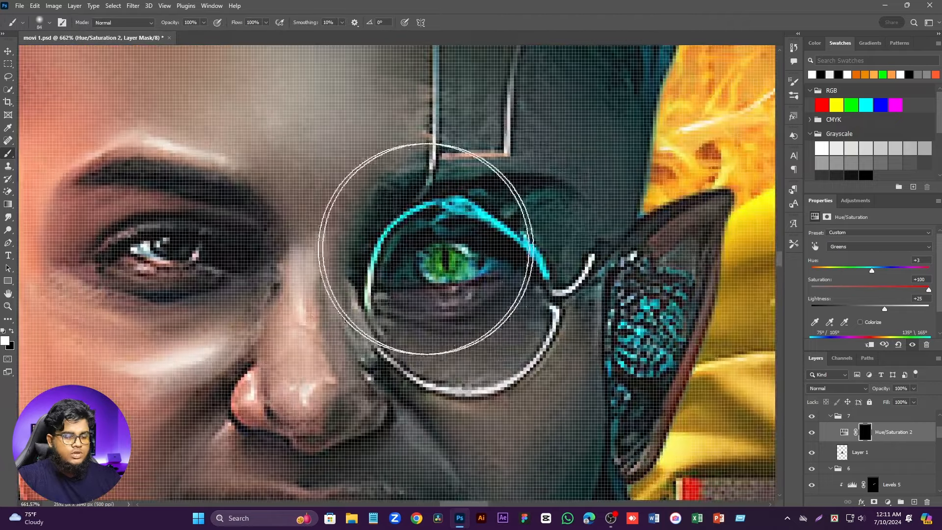
mouse_move(490, 247)
mouse_down()
mouse_move(442, 250)
mouse_move(435, 261)
mouse_up()
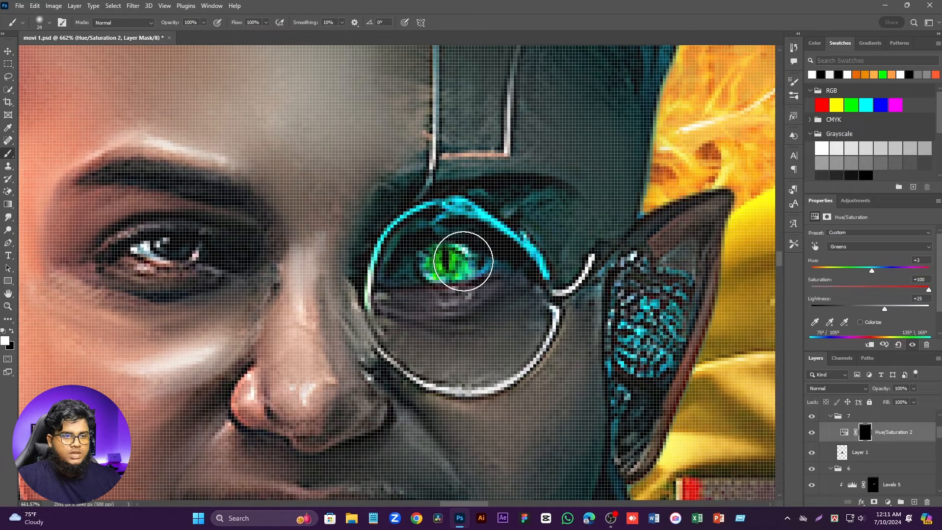
scroll(463, 261, down, 2)
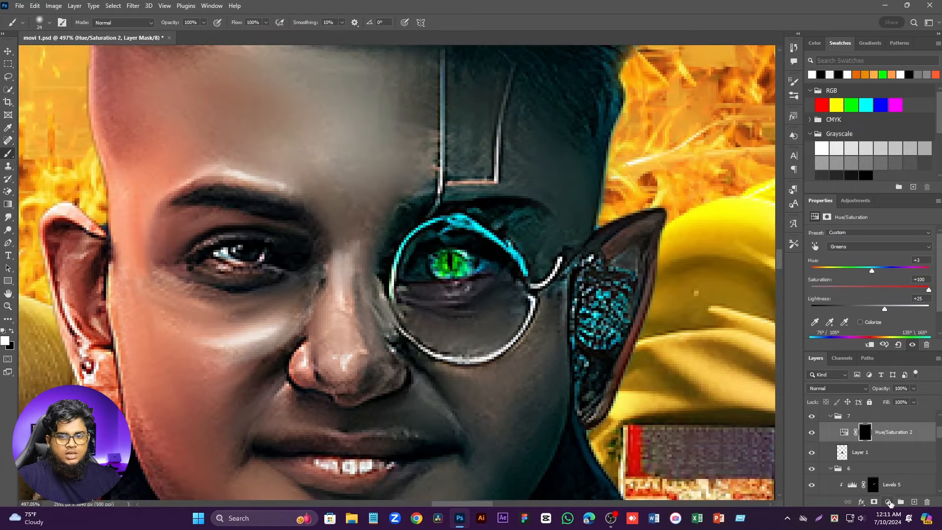
Step: Paint a soft bright-green glow over the cyborg eye on a new layer and set its blend mode to Overlay
click(910, 502)
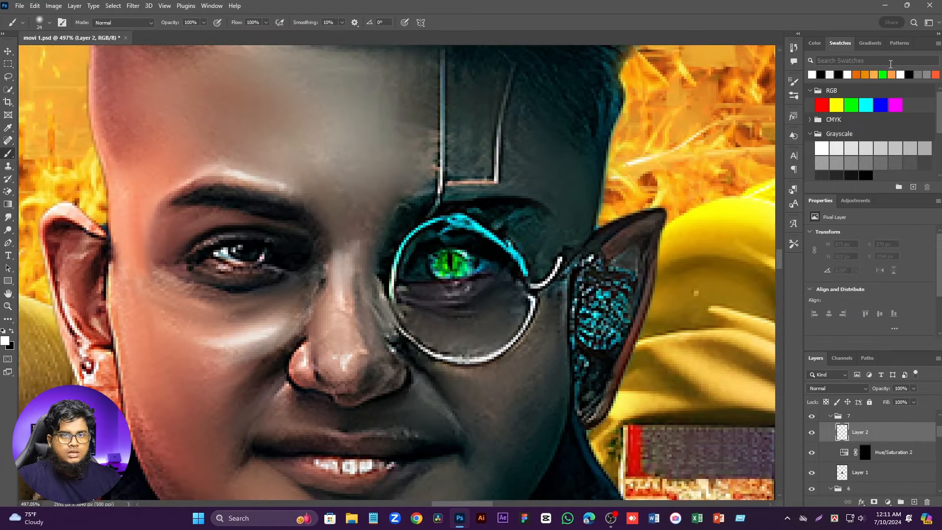
click(882, 75)
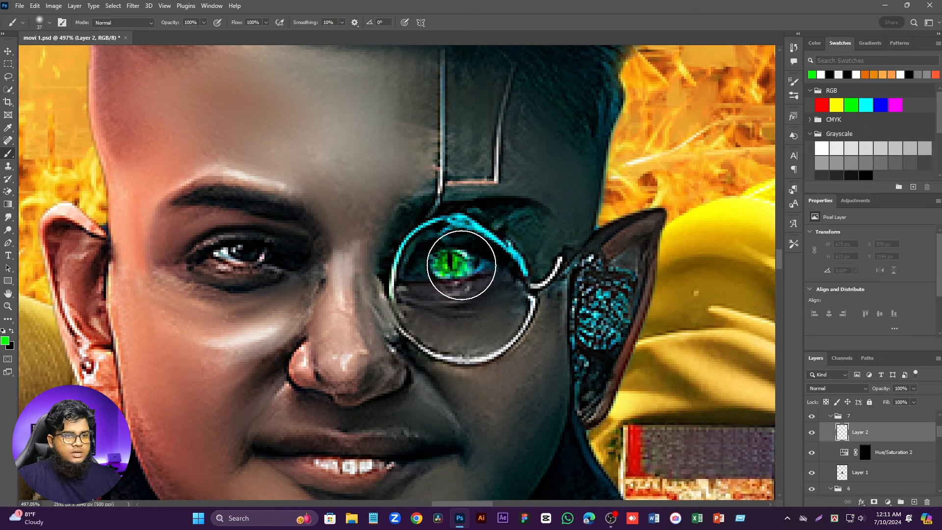
click(453, 264)
click(453, 264)
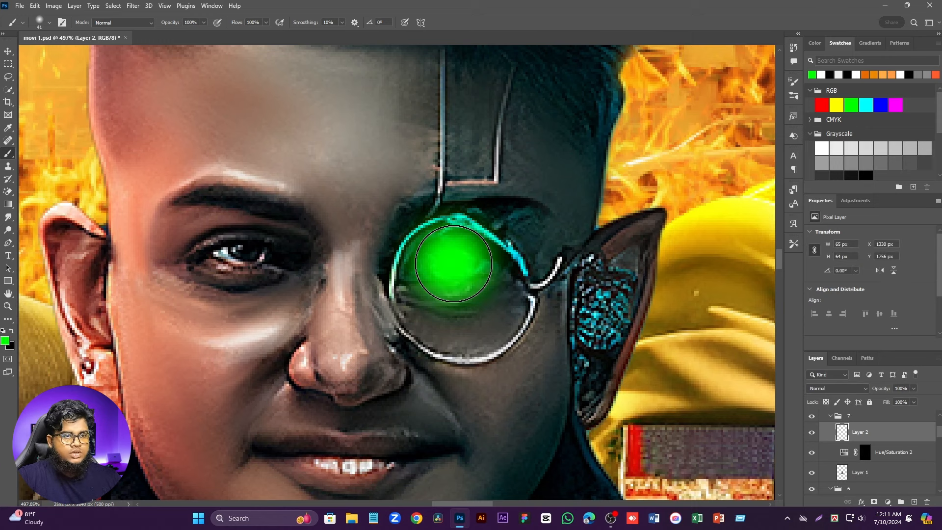
click(829, 389)
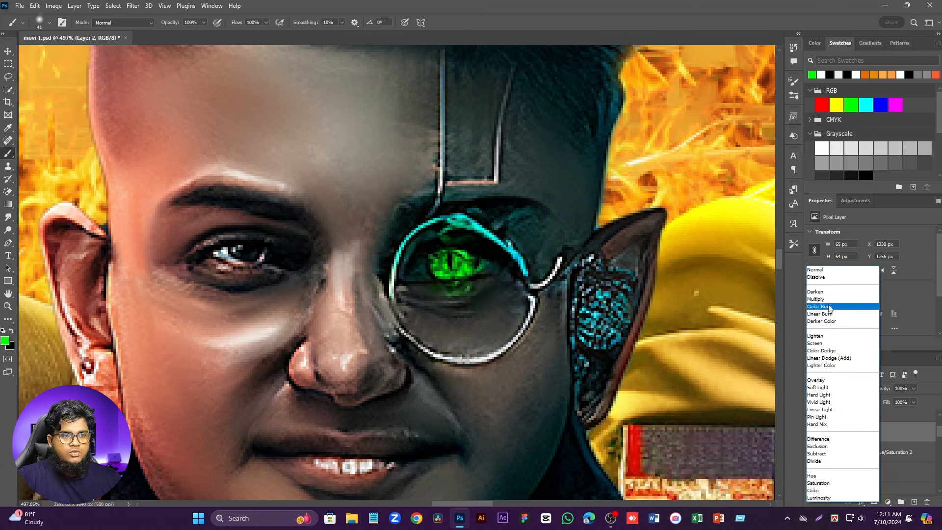
click(835, 380)
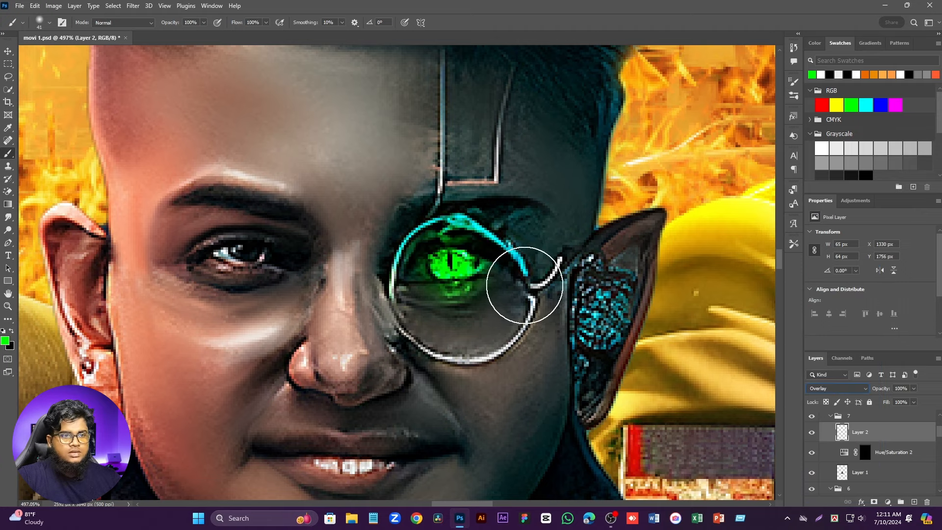
Step: Review the green eye glow within the whole poster with nothing selected
click(8, 51)
scroll(500, 218, down, 15)
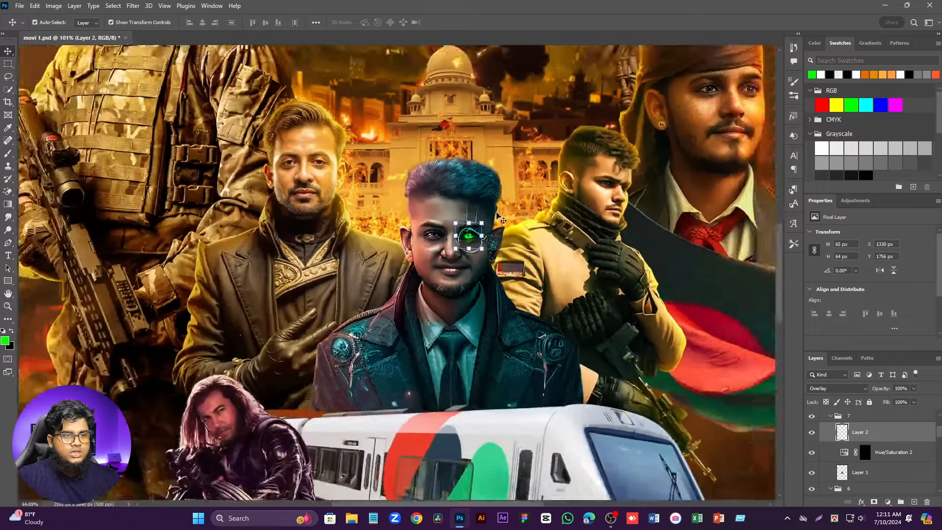
scroll(496, 214, down, 5)
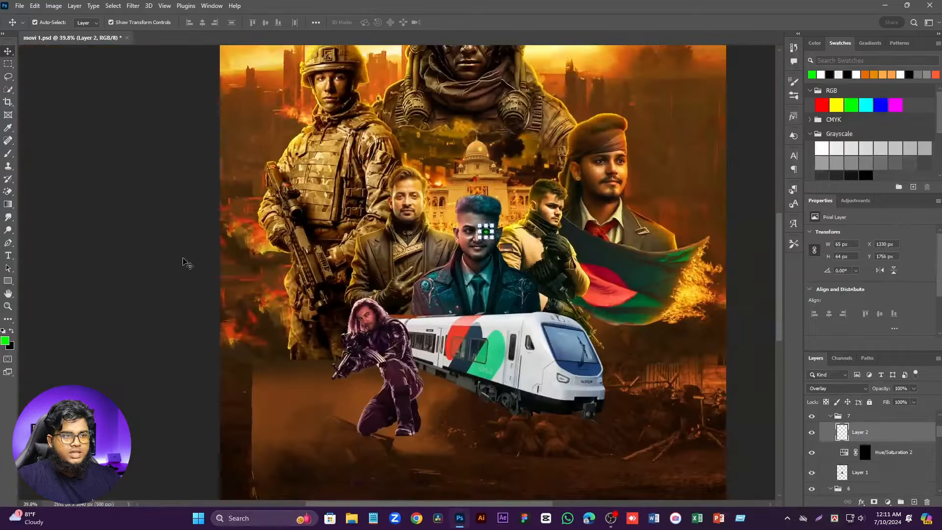
click(184, 259)
scroll(450, 258, up, 2)
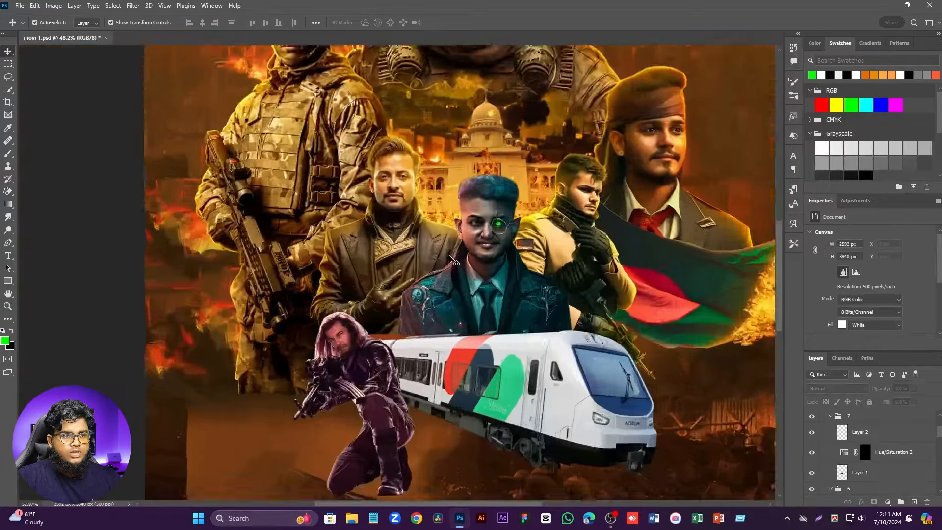
scroll(449, 258, up, 4)
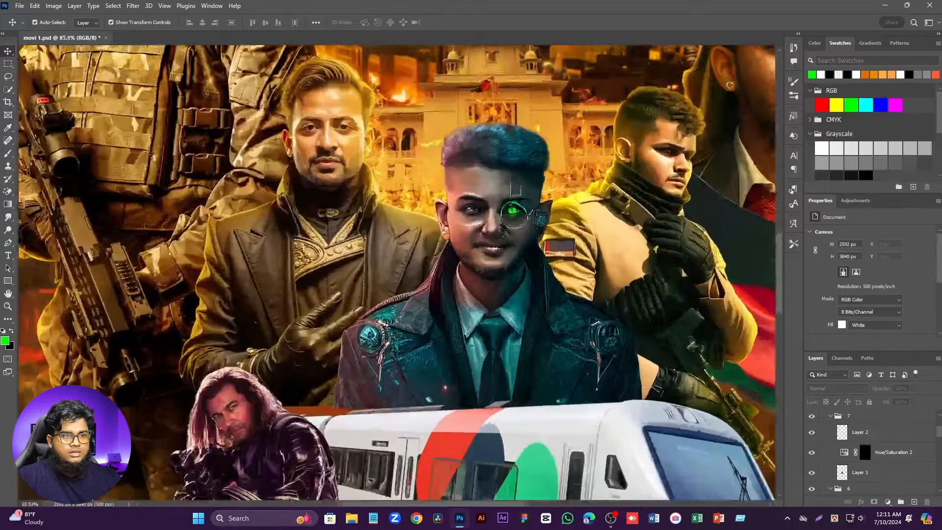
Step: Combine the cyborg man's eye glow, Hue/Saturation adjustment and portrait layers into one smart object, and rasterize it
click(506, 220)
scroll(507, 219, up, 1)
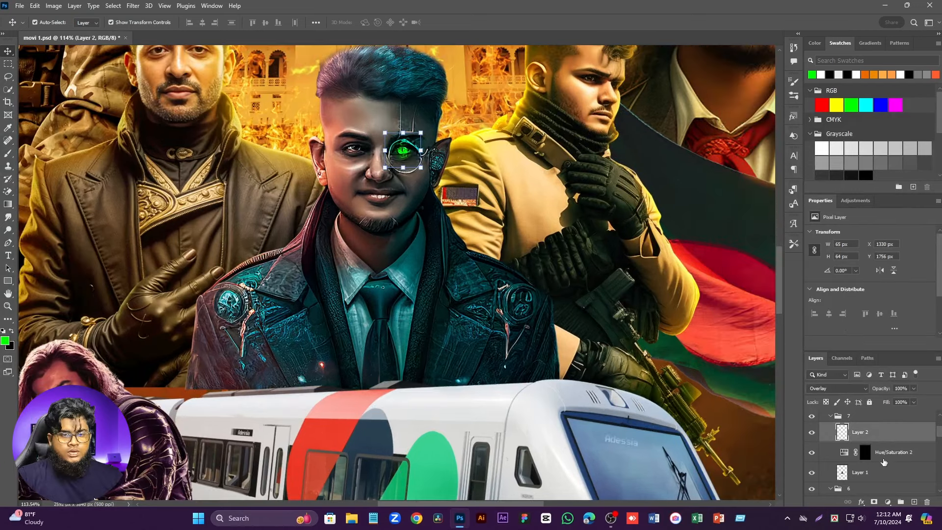
ctrl+click(882, 474)
right_click(880, 453)
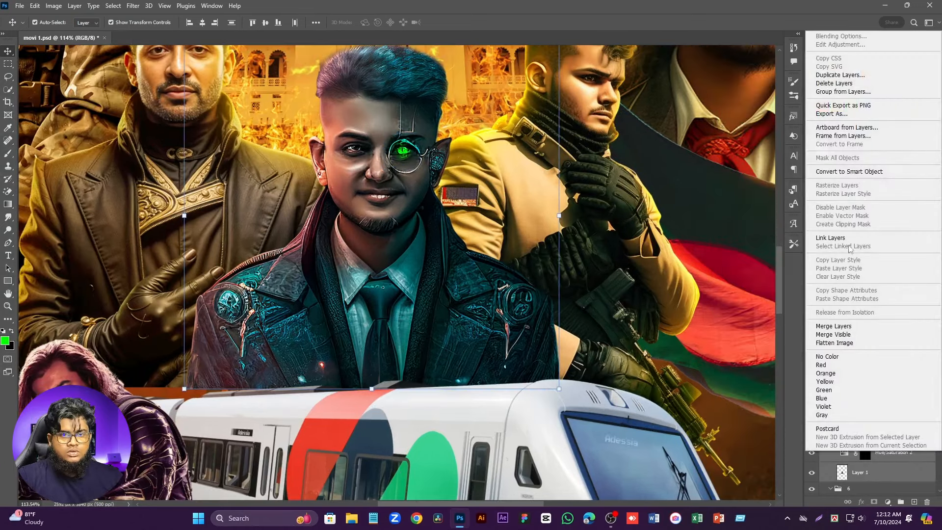
click(855, 172)
right_click(865, 443)
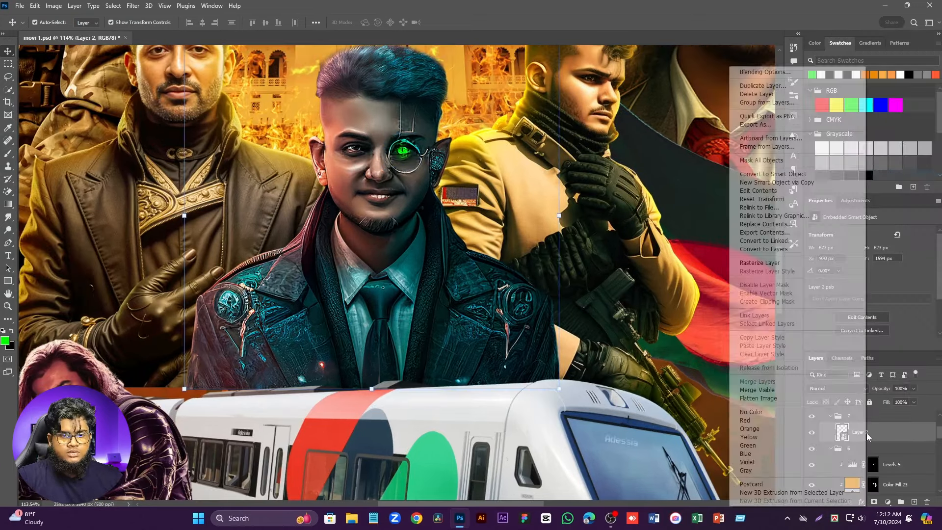
click(762, 266)
Step: Apply a Vibrance adjustment to the merged cyborg man layer with vibrance +14 and saturation +6
scroll(474, 208, down, 3)
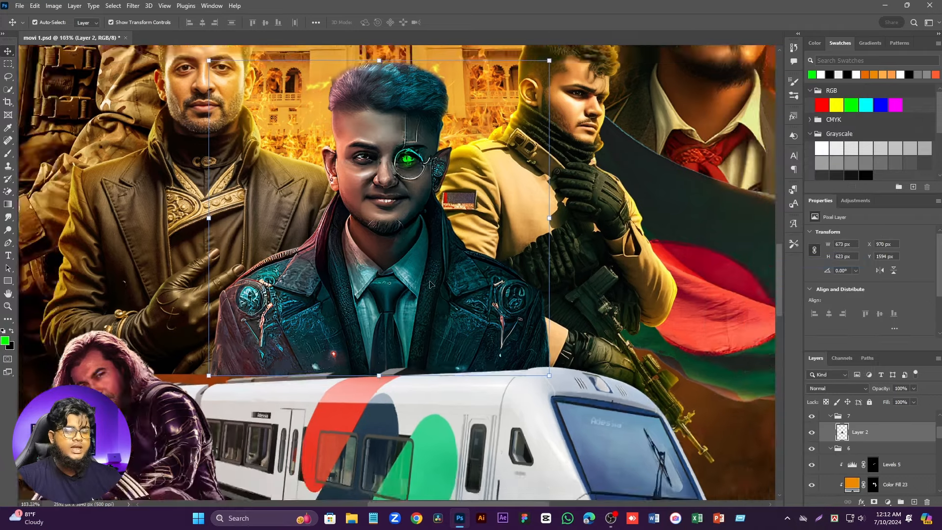
scroll(390, 306, up, 1)
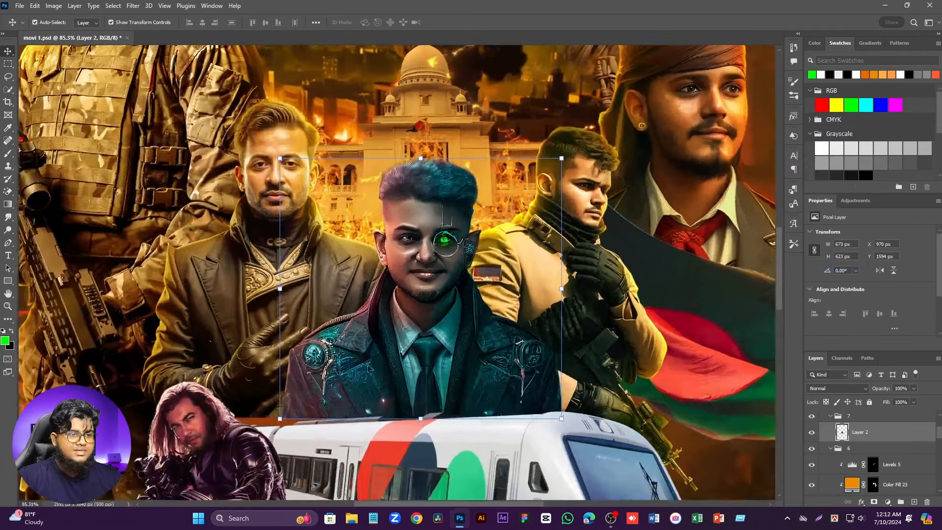
scroll(351, 343, down, 1)
scroll(349, 339, up, 1)
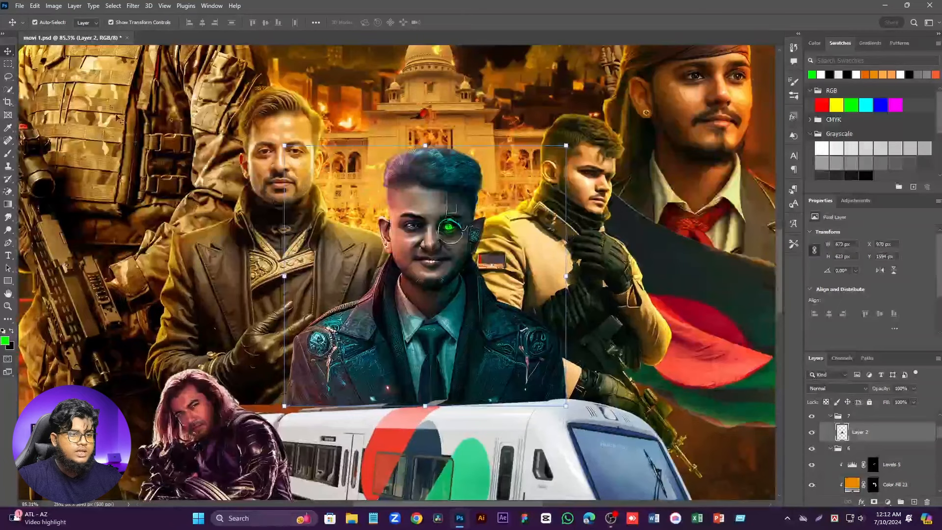
click(54, 5)
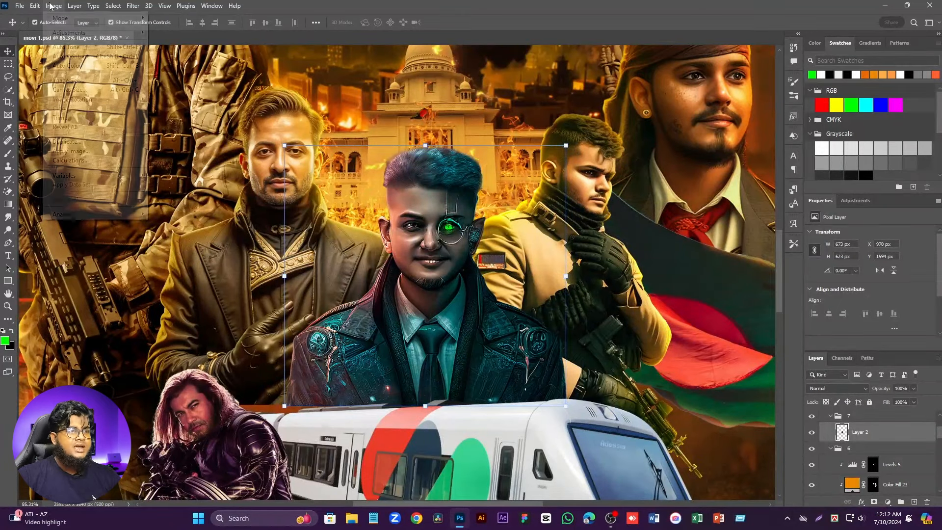
mouse_move(86, 33)
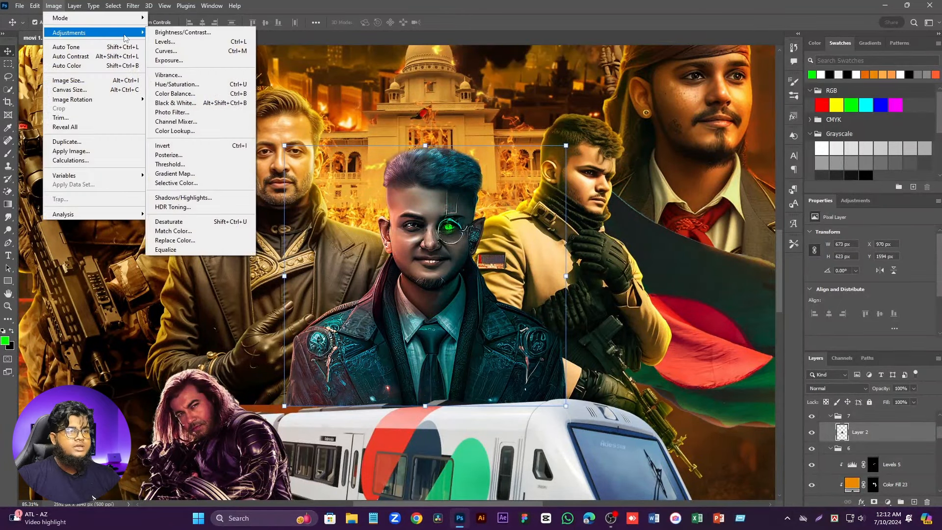
click(177, 76)
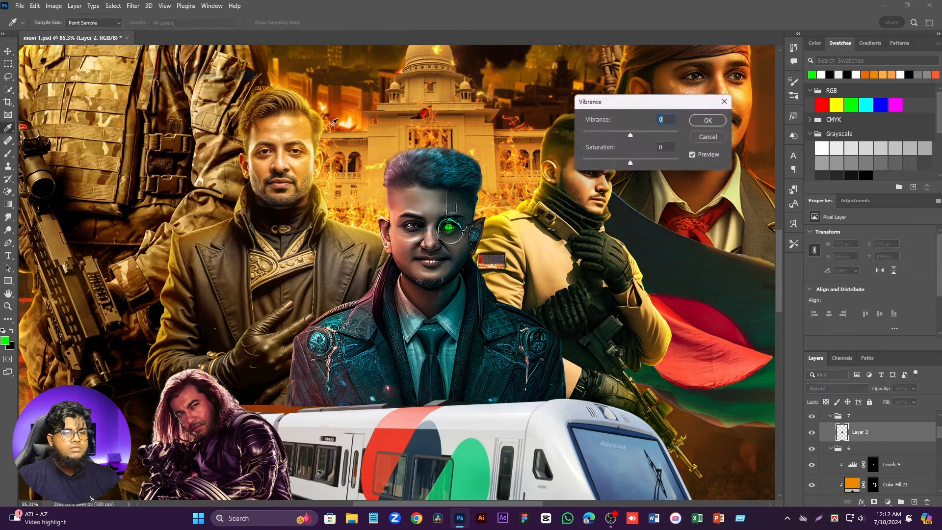
click(633, 159)
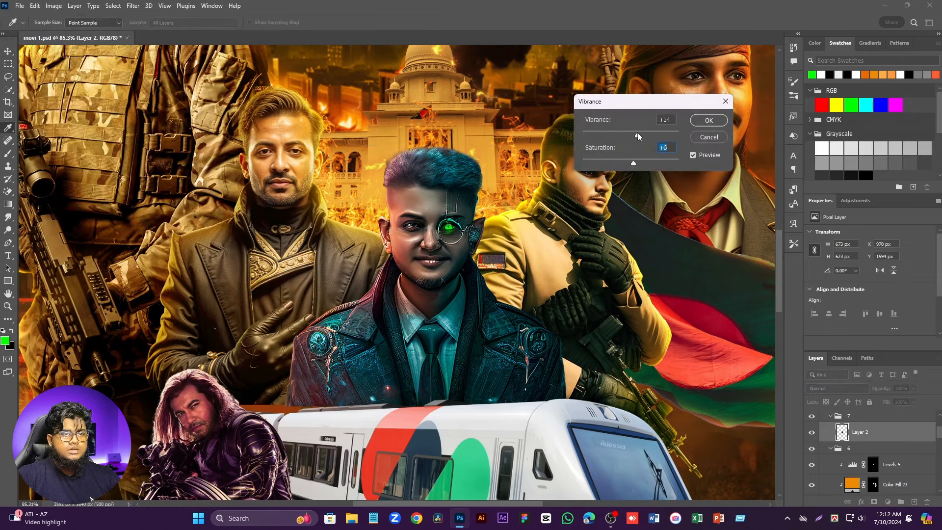
click(708, 120)
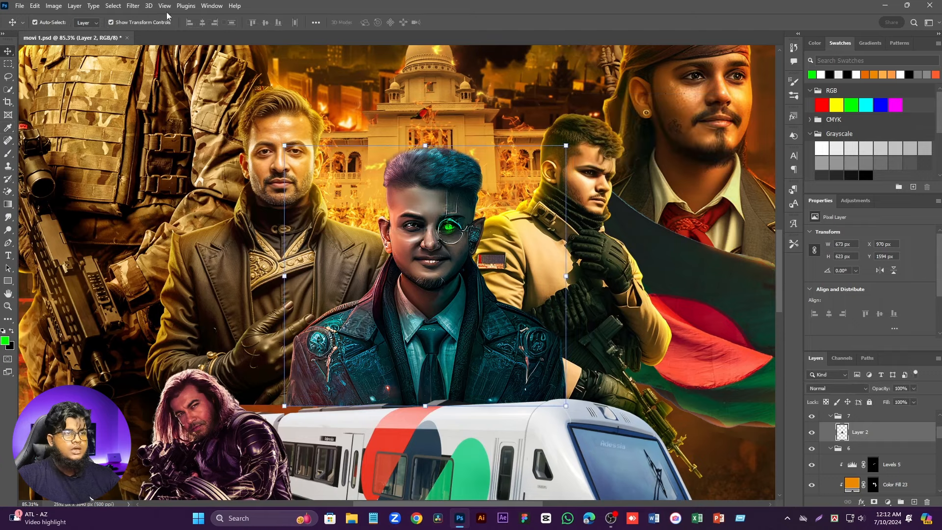
Step: Apply a Warming Filter (85) photo filter at 75% density to the cyborg man, preserving luminosity
click(54, 5)
mouse_move(86, 32)
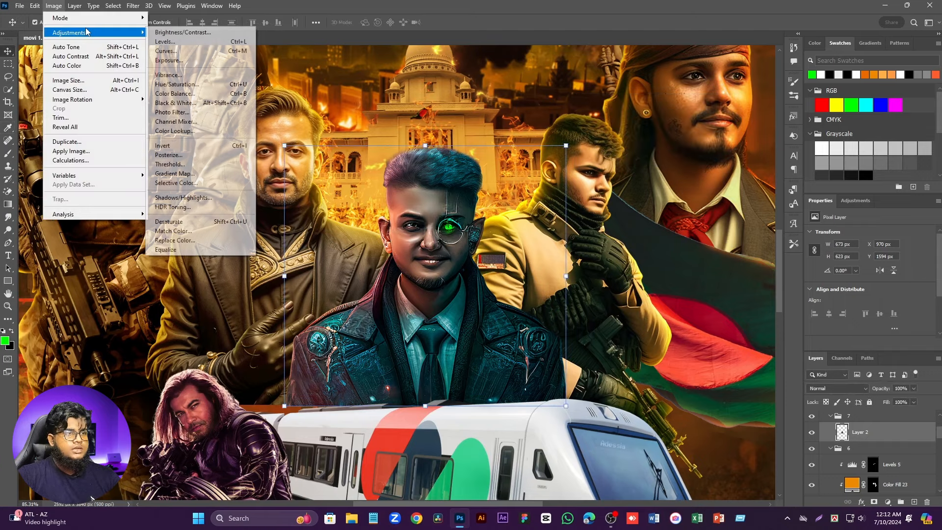
click(193, 113)
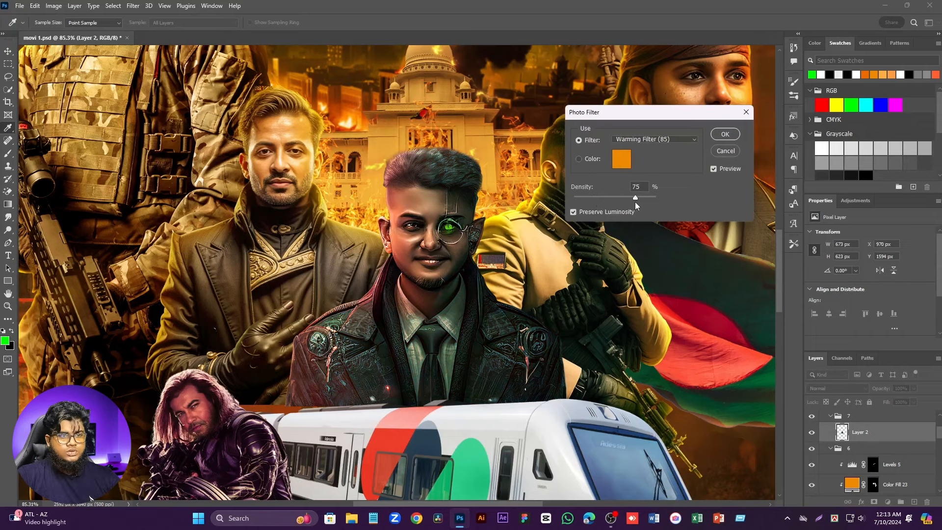
click(725, 134)
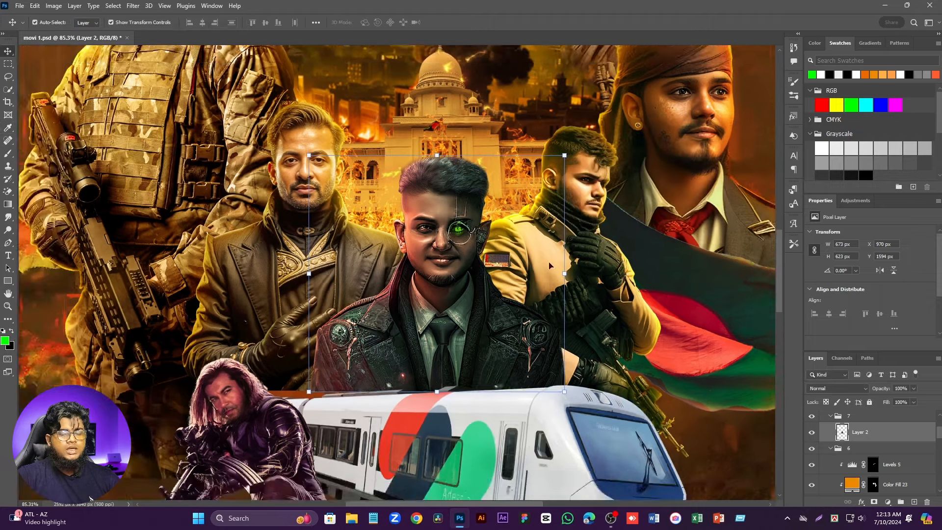
Step: Add a light-orange solid color fill above the cyborg man and clip it to his layer
scroll(541, 324, down, 3)
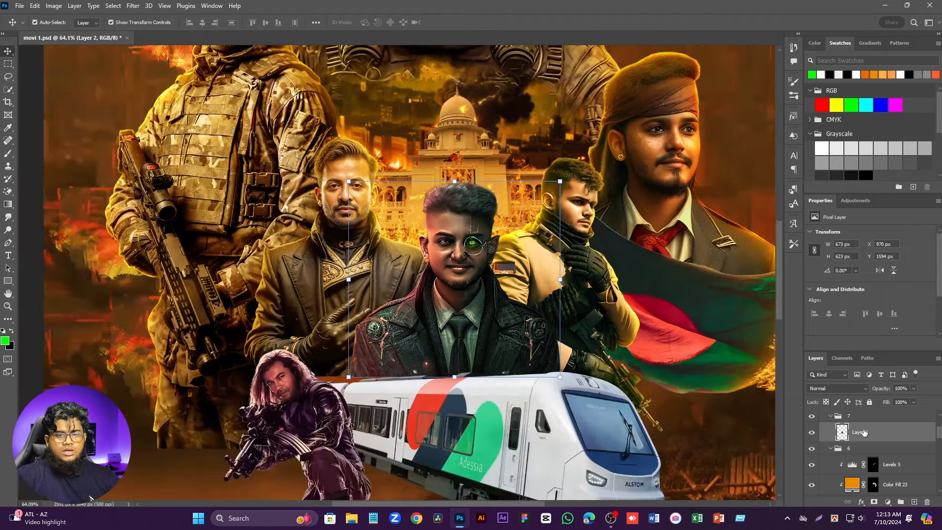
scroll(864, 431, up, 1)
click(887, 501)
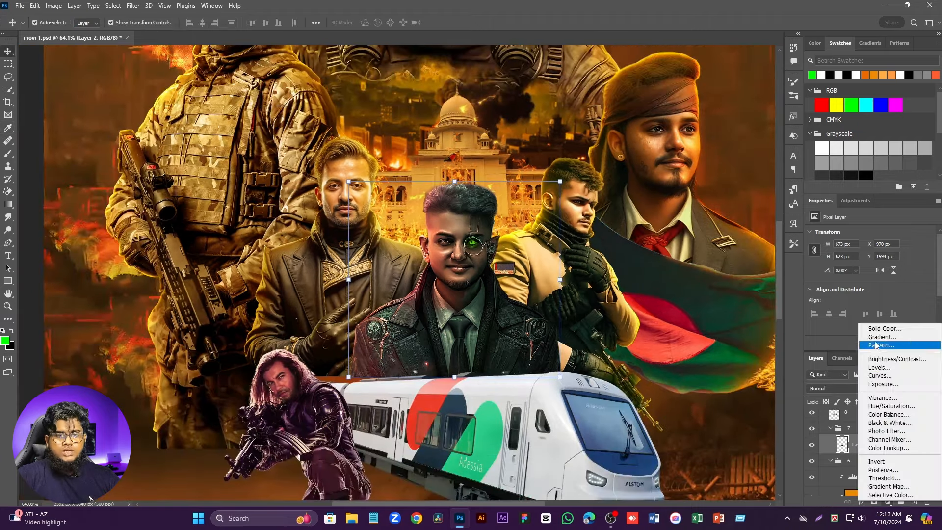
click(884, 328)
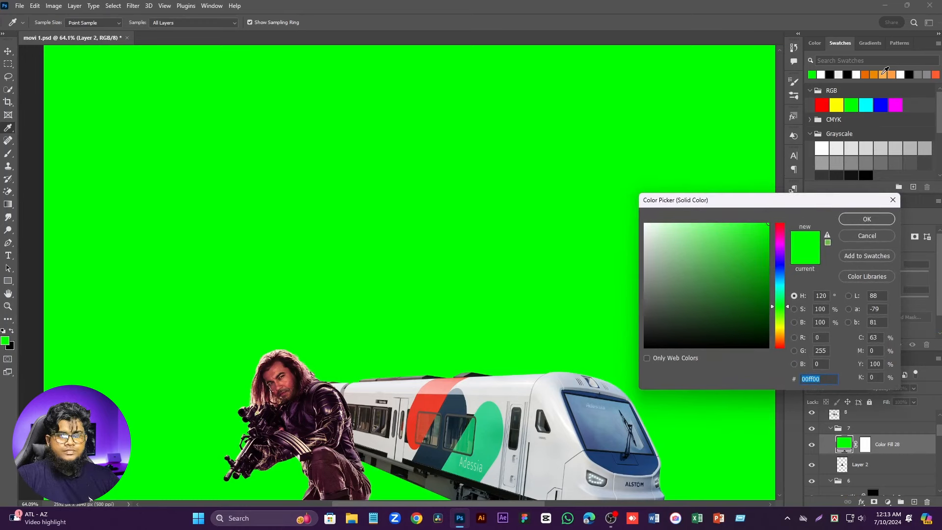
click(883, 74)
click(866, 220)
right_click(886, 449)
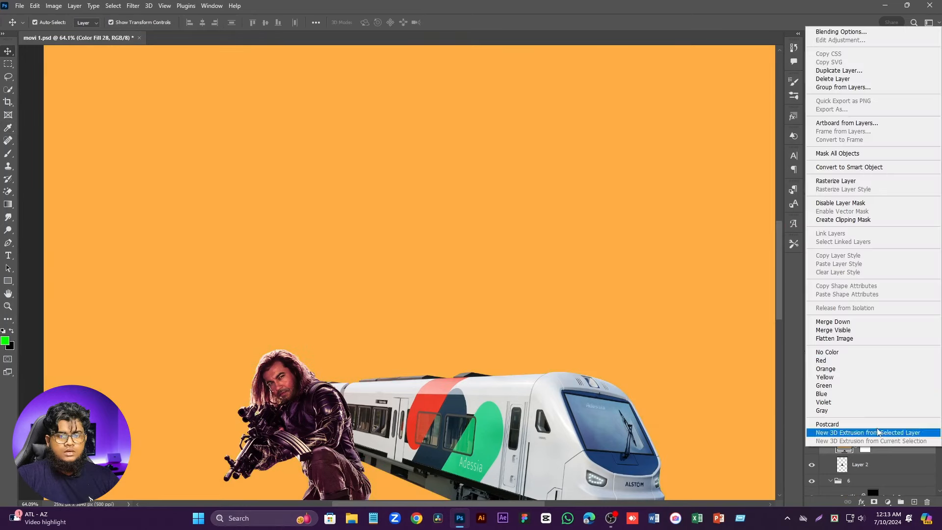
click(828, 219)
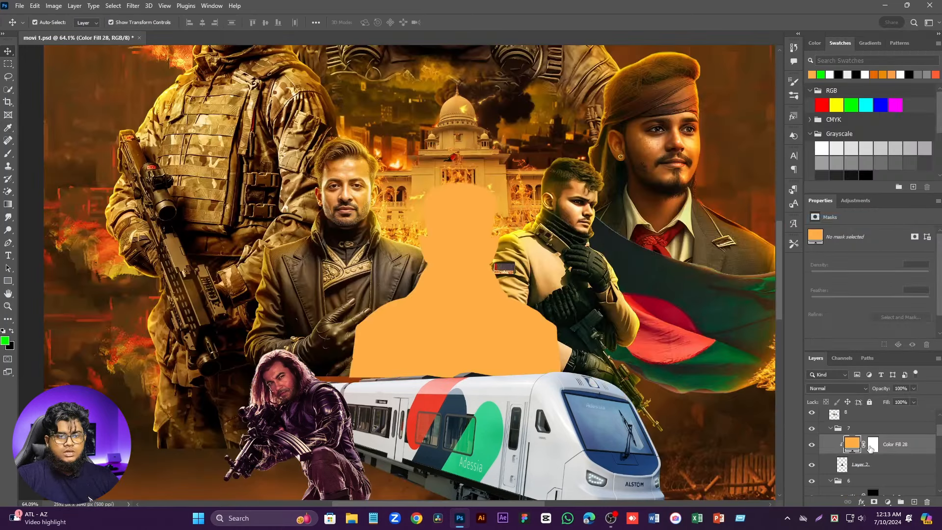
Step: Invert the light-orange fill's mask and paint white with a large soft brush around the cyborg man's head
click(872, 445)
key(ctrl+i)
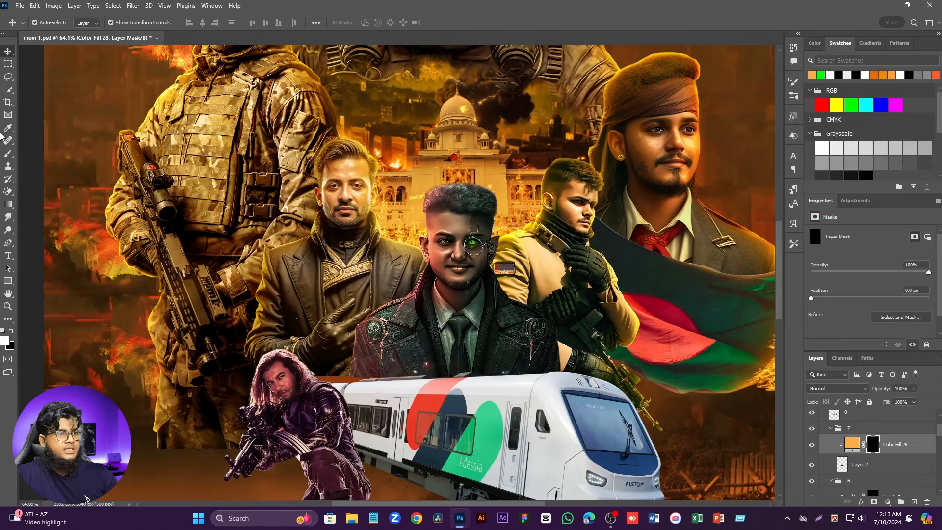
click(10, 156)
scroll(422, 227, up, 4)
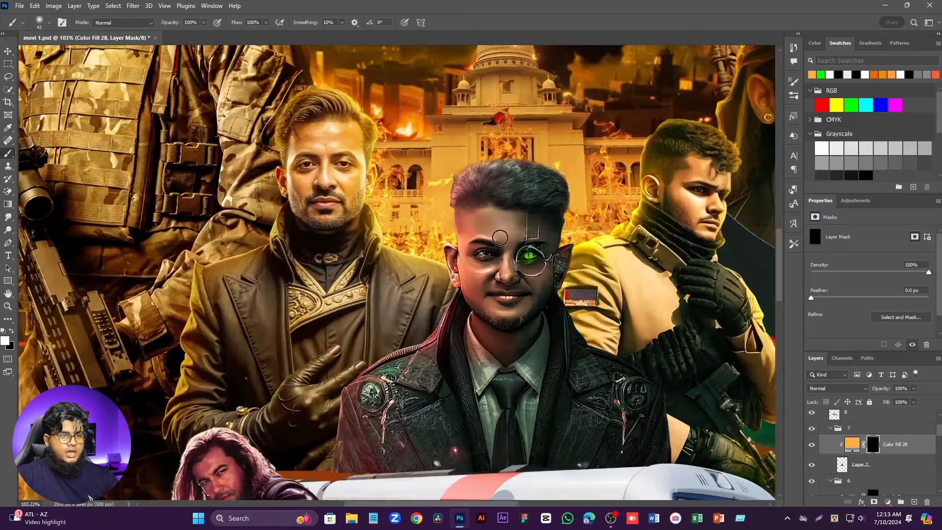
scroll(302, 227, down, 3)
drag(465, 238, 539, 260)
scroll(541, 260, up, 5)
drag(505, 212, 546, 225)
click(546, 226)
click(253, 224)
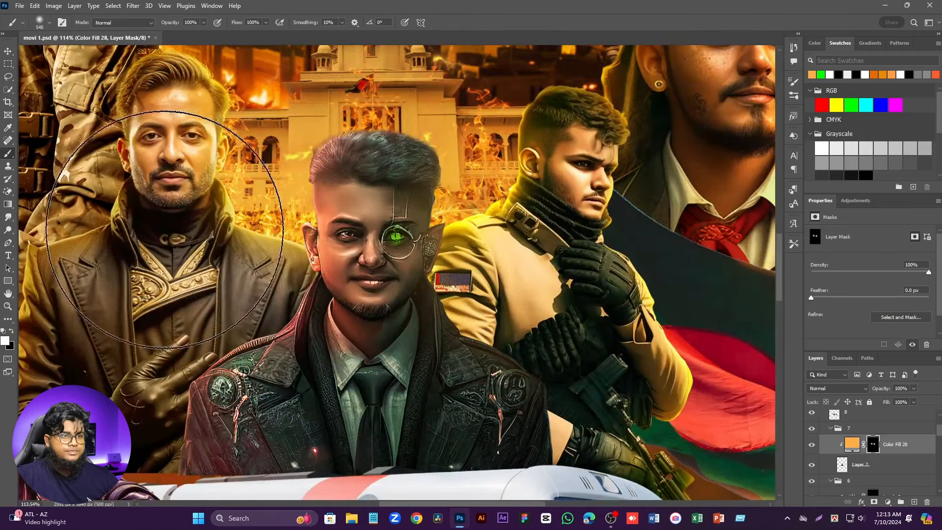
drag(169, 233, 121, 228)
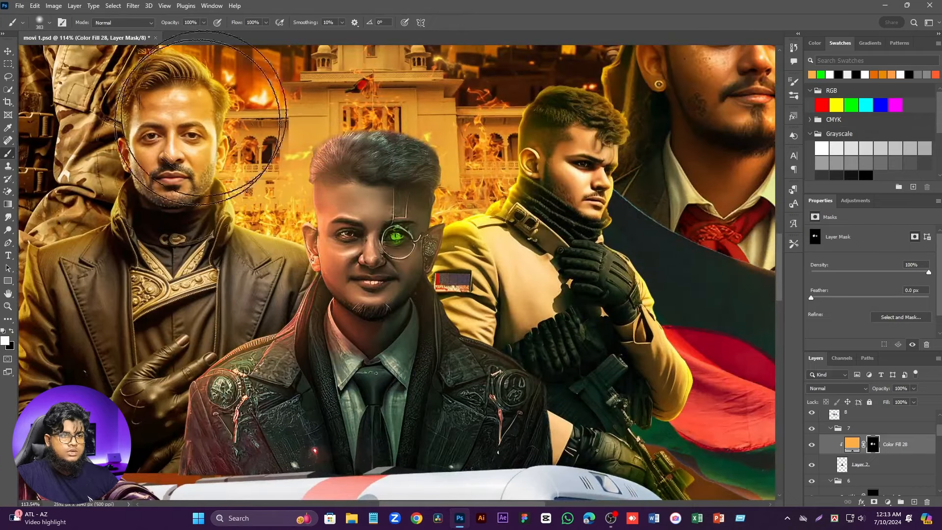
scroll(171, 196, down, 2)
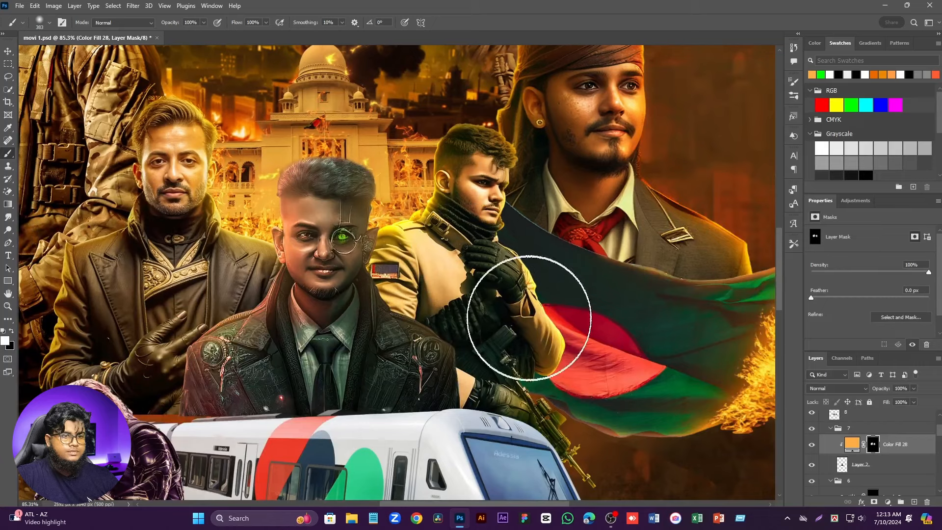
Step: Set the light-orange fill's blend mode to Soft Light and extend its mask painting around the head and shoulders with a larger brush
click(834, 390)
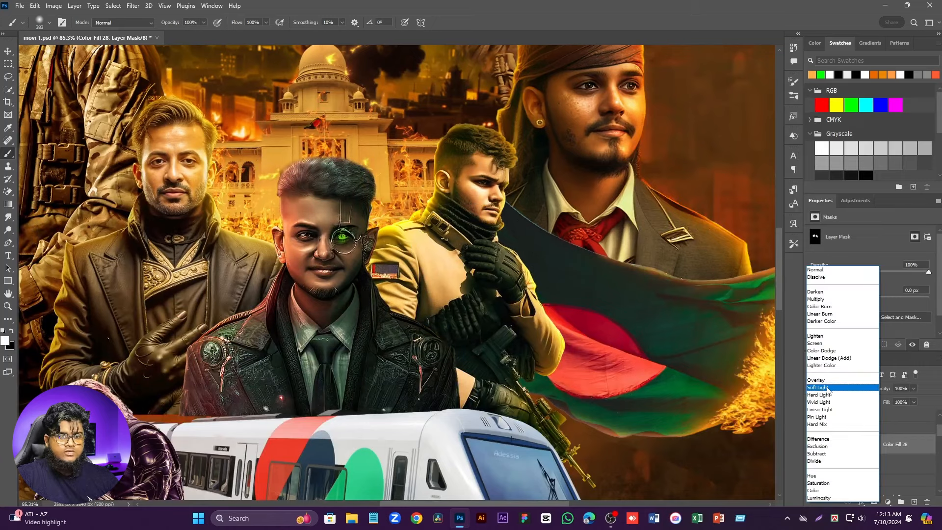
click(834, 382)
mouse_move(347, 112)
mouse_down()
mouse_move(330, 92)
mouse_move(308, 88)
mouse_move(389, 111)
mouse_up()
drag(461, 290, 493, 292)
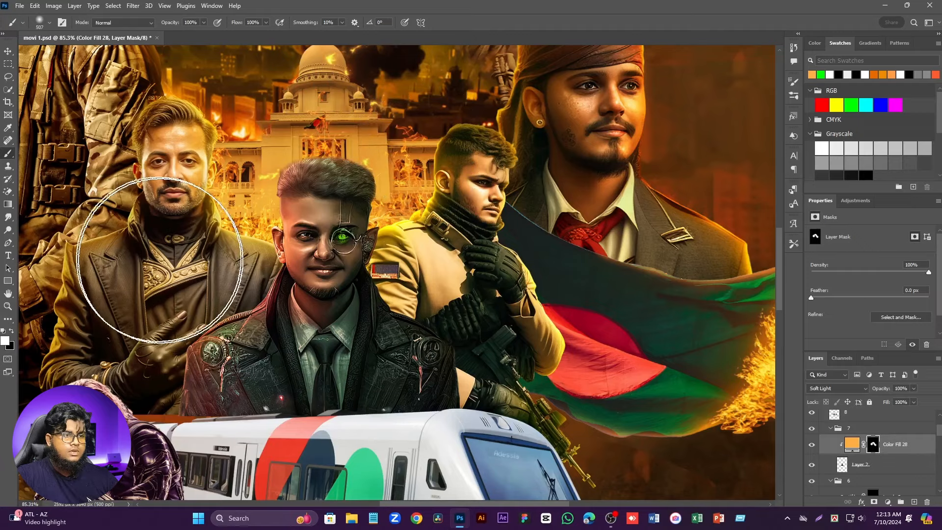
scroll(89, 344, down, 2)
scroll(288, 191, up, 5)
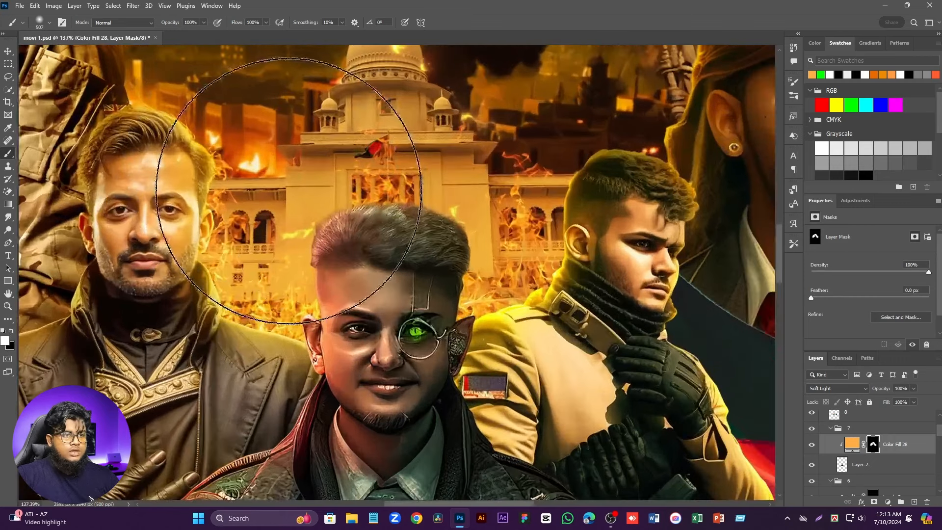
drag(294, 191, 231, 192)
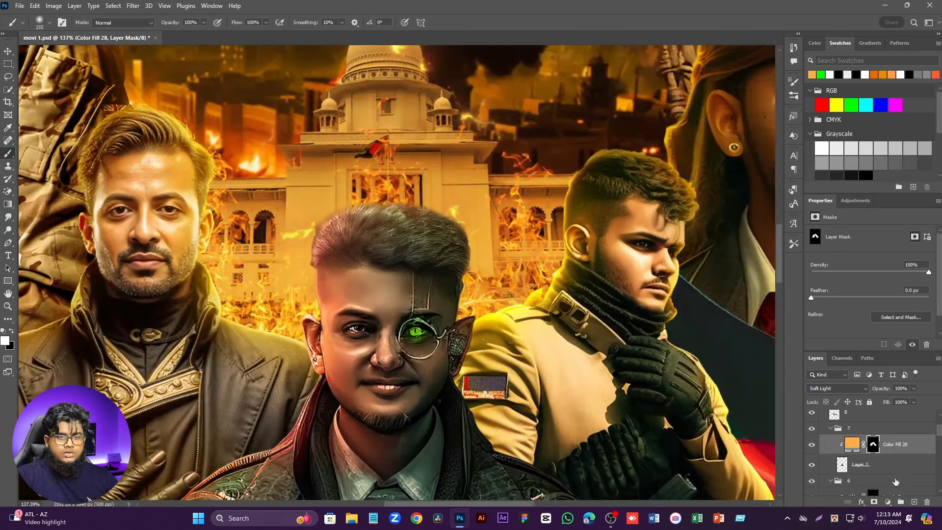
Step: Add a second solid color fill in orange #ec8a00, clip it to the cyborg man and set its blend mode to Screen
click(887, 502)
click(884, 328)
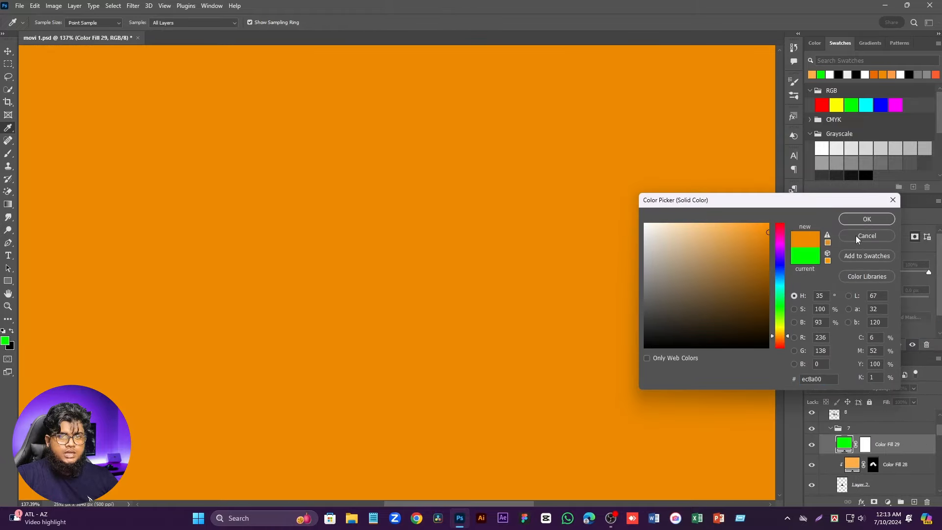
click(867, 219)
right_click(888, 451)
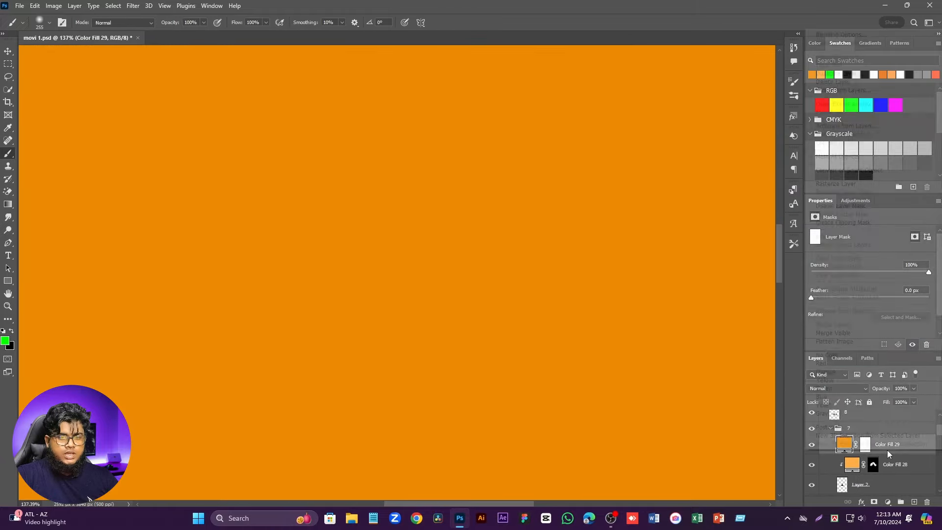
click(846, 224)
click(837, 387)
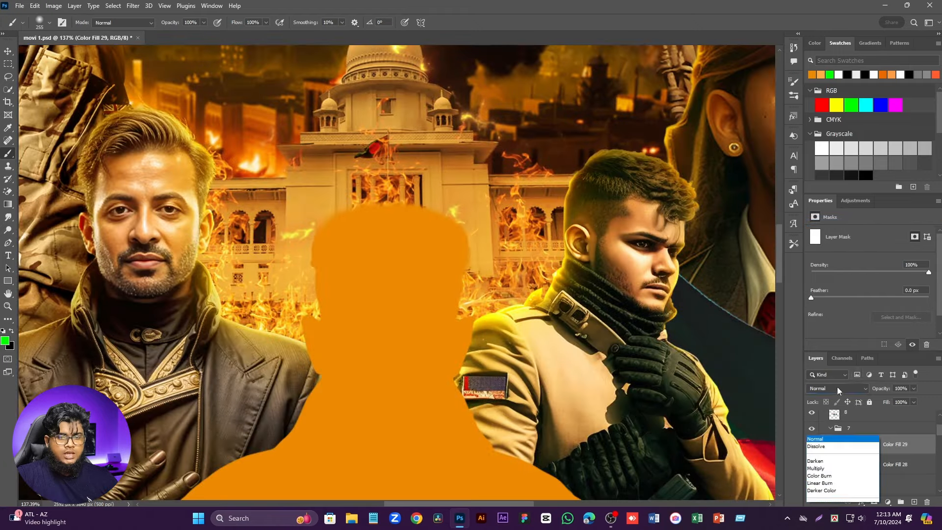
click(840, 414)
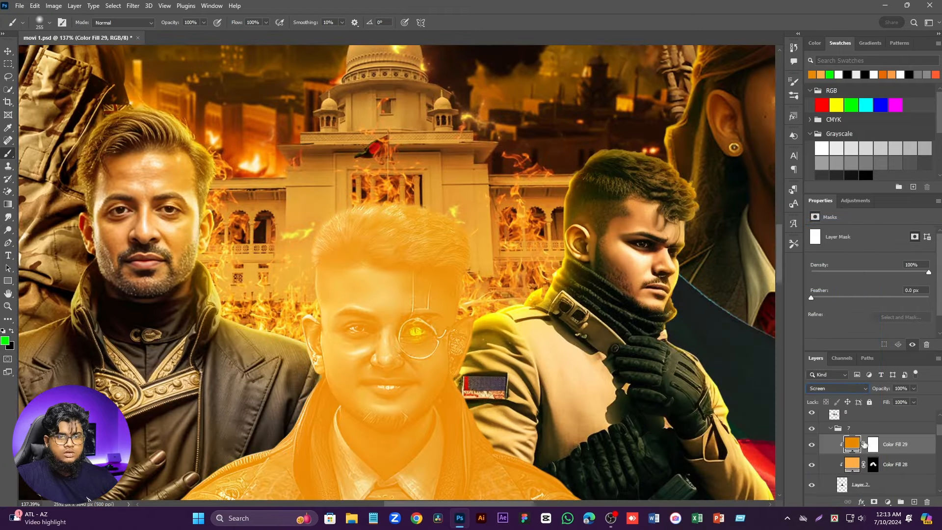
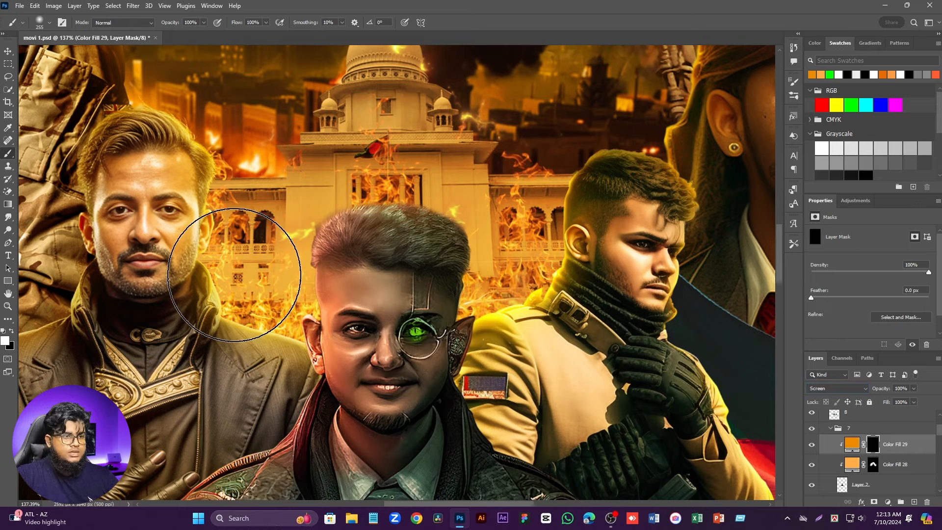
Step: Paint white on the orange fill's mask with a large soft brush to glow the top of the cyborg man's hair
scroll(234, 275, up, 5)
drag(234, 267, 238, 272)
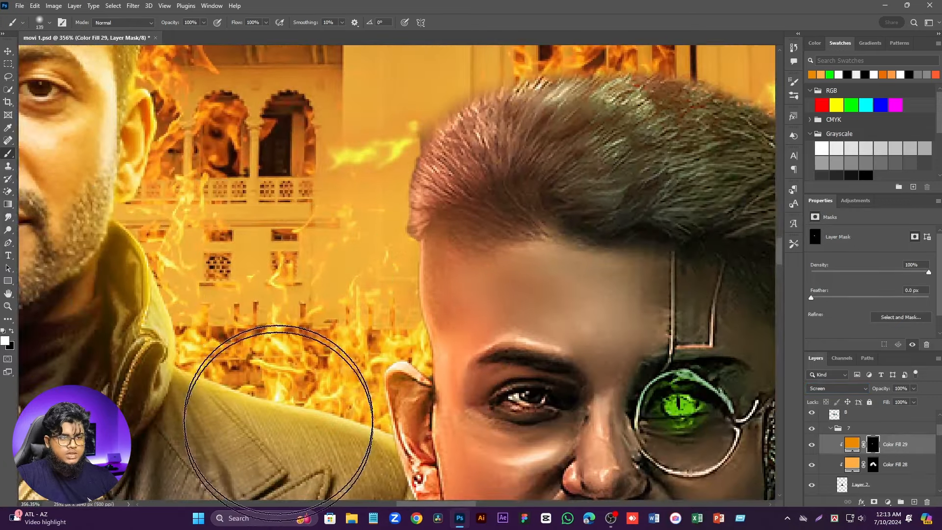
scroll(278, 420, down, 5)
scroll(478, 320, up, 3)
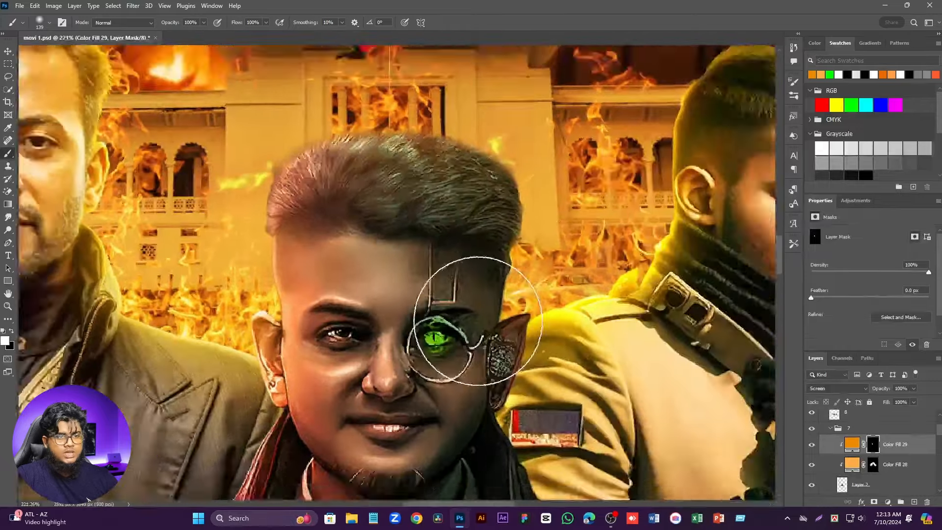
scroll(478, 321, up, 1)
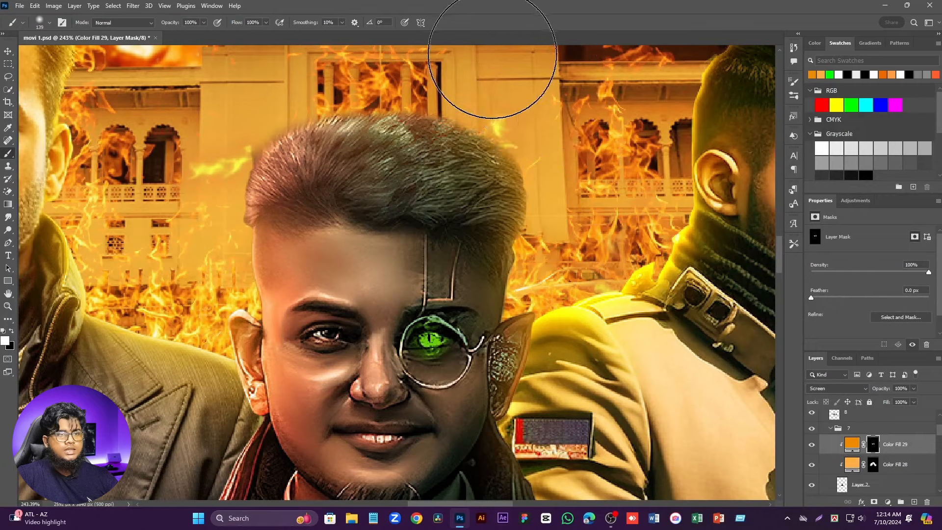
drag(498, 83, 462, 78)
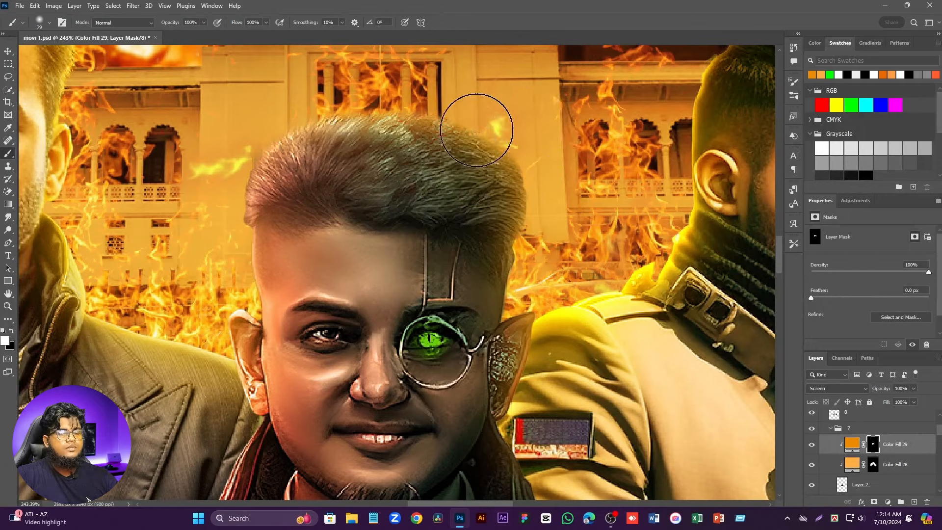
Step: Extend the orange glow down the green-eyed side of the cyborg man's head, using a soft brush of about 173 px
scroll(476, 130, down, 5)
scroll(510, 248, up, 8)
drag(484, 197, 564, 196)
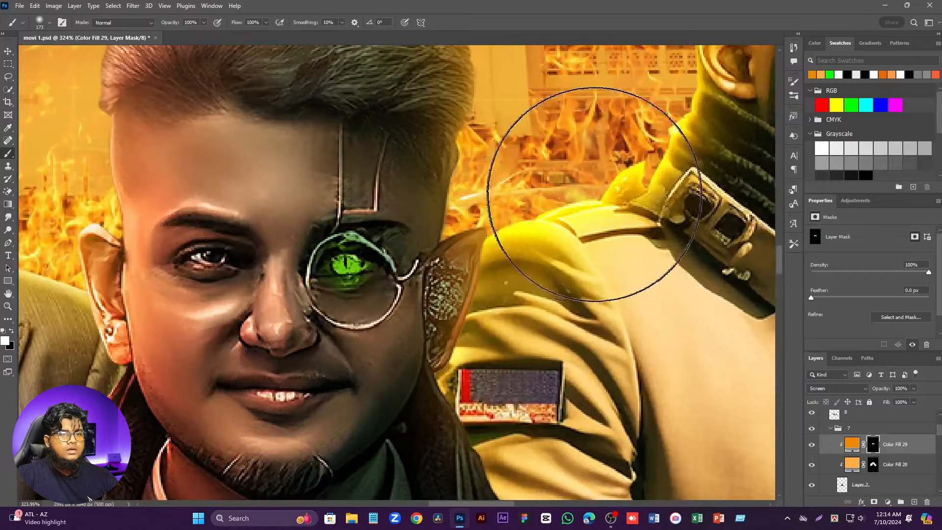
scroll(564, 196, down, 3)
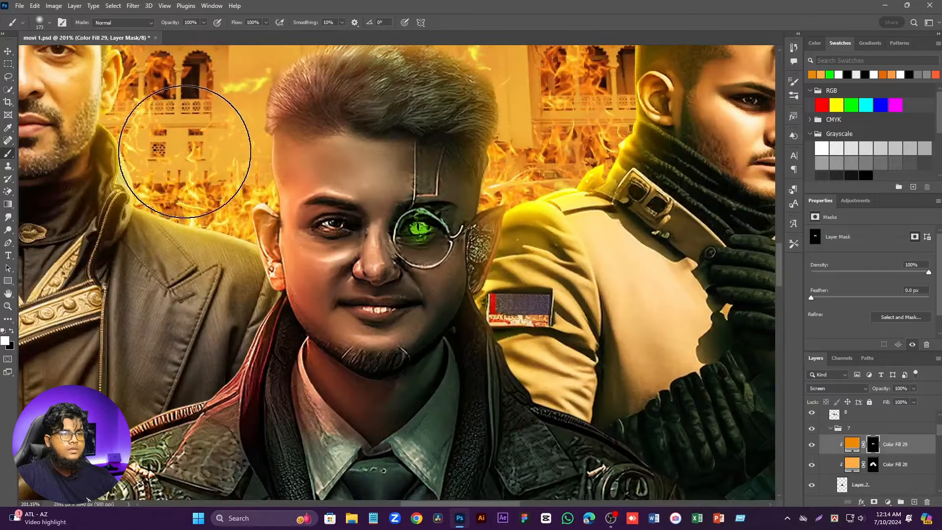
Step: Paint the orange fill's mask down the face edge on the natural-eye side, reducing the soft brush to about 11 px near the ear
scroll(232, 191, up, 3)
drag(233, 198, 133, 200)
scroll(272, 251, up, 4)
mouse_move(246, 220)
mouse_down()
mouse_move(218, 216)
mouse_move(234, 216)
mouse_move(221, 178)
mouse_move(240, 322)
mouse_move(276, 473)
mouse_up()
scroll(260, 216, up, 6)
drag(329, 142, 323, 143)
mouse_move(356, 206)
mouse_down()
mouse_move(330, 182)
mouse_move(349, 156)
mouse_up()
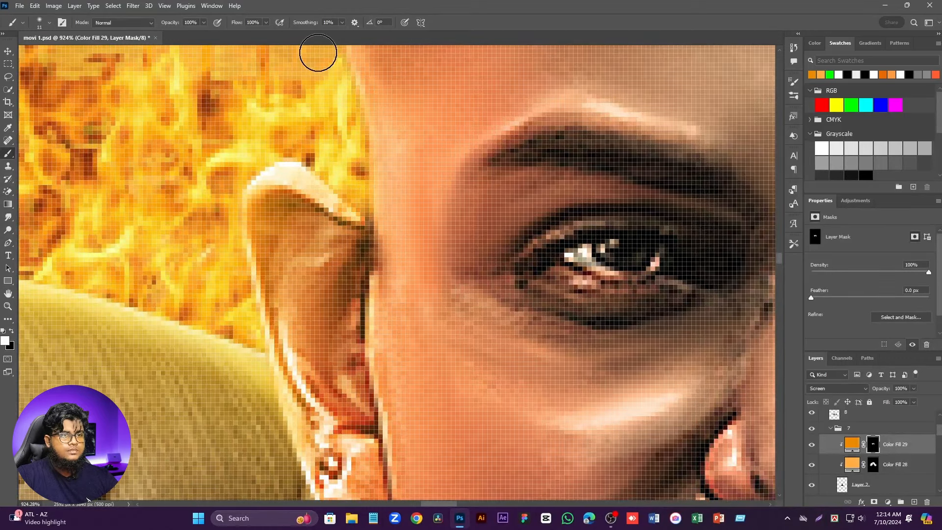
Step: Trace a thin orange rim on the fill's mask around the mechanical ear and the adjoining head edge with the 11 px brush
scroll(318, 52, down, 6)
scroll(306, 115, up, 4)
drag(302, 288, 350, 419)
scroll(252, 295, down, 5)
scroll(449, 113, up, 4)
mouse_move(360, 121)
mouse_down()
mouse_move(439, 215)
mouse_move(342, 466)
mouse_up()
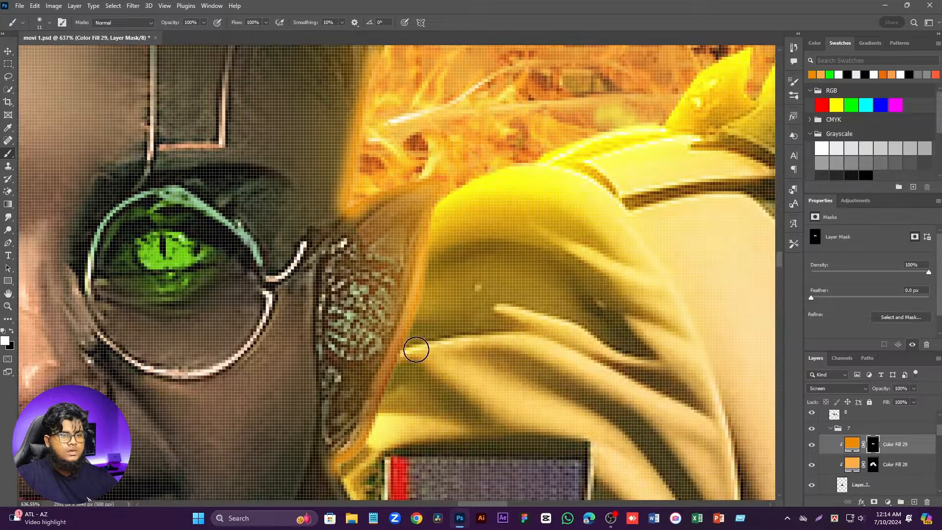
scroll(346, 321, down, 7)
drag(374, 65, 366, 210)
Step: Soften the orange rim beside the mechanical ear with a small Smudge brush at 52% strength
scroll(376, 217, up, 5)
key(r)
drag(327, 317, 307, 322)
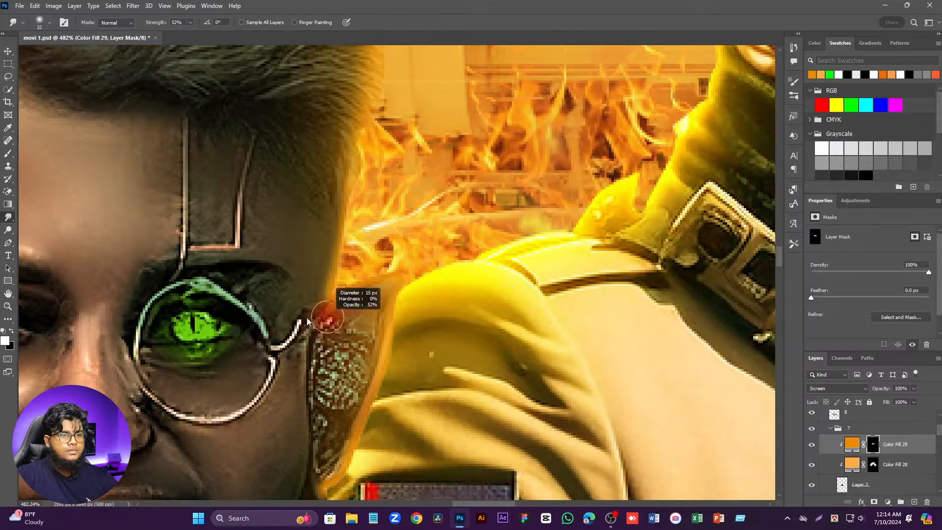
scroll(308, 322, down, 6)
Step: Paint more orange glow around the hair on the natural-eye side with a soft brush of about 66 px
key(b)
scroll(149, 189, up, 3)
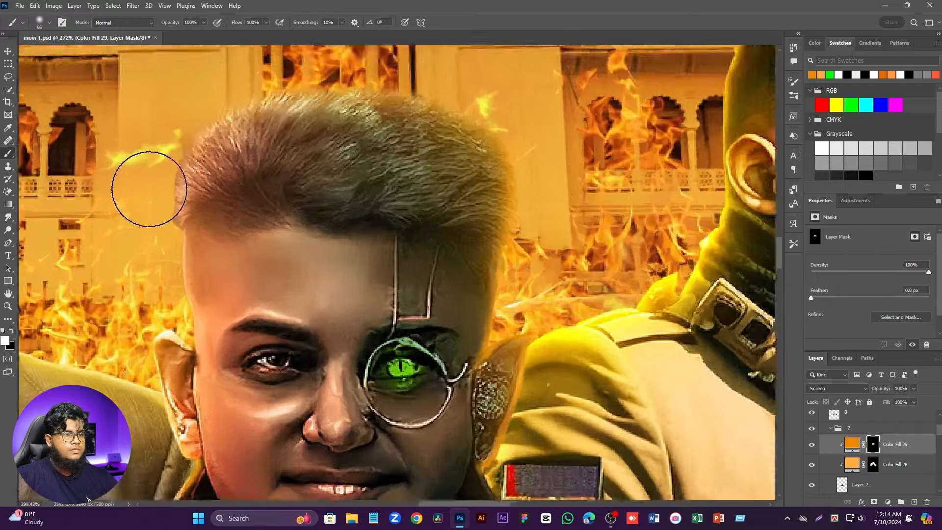
scroll(149, 189, up, 4)
drag(192, 147, 162, 275)
scroll(161, 276, down, 5)
scroll(218, 167, up, 4)
mouse_move(606, 174)
mouse_down()
mouse_move(404, 97)
mouse_move(172, 257)
mouse_up()
Step: Paint a thin orange rim along the temple, the natural ear and the coat shoulder below with a brush of about 13 px
scroll(303, 163, up, 4)
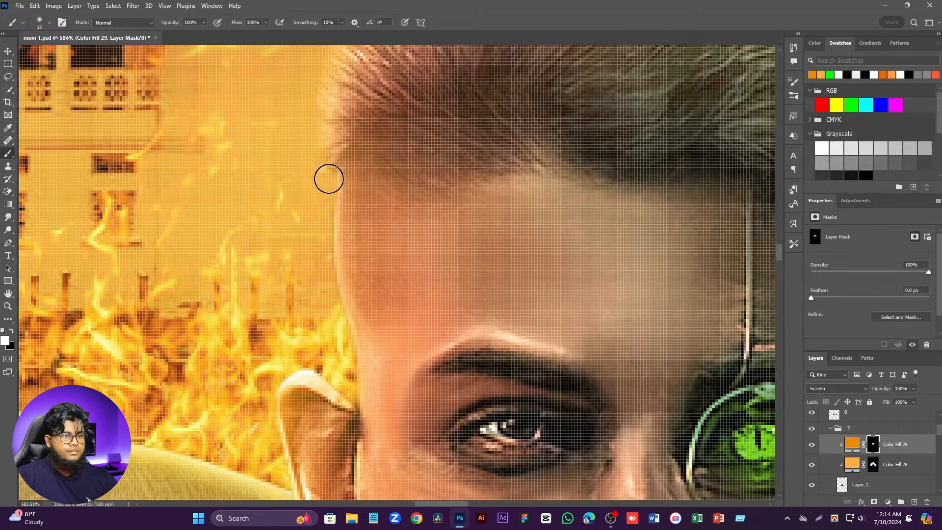
drag(329, 179, 354, 402)
scroll(255, 286, down, 6)
scroll(253, 417, up, 5)
drag(295, 330, 171, 476)
Step: Paint a thin orange rim along the cyborg man's coat collar and shoulder in front of the beige-coated soldier
scroll(290, 321, down, 6)
scroll(466, 363, up, 5)
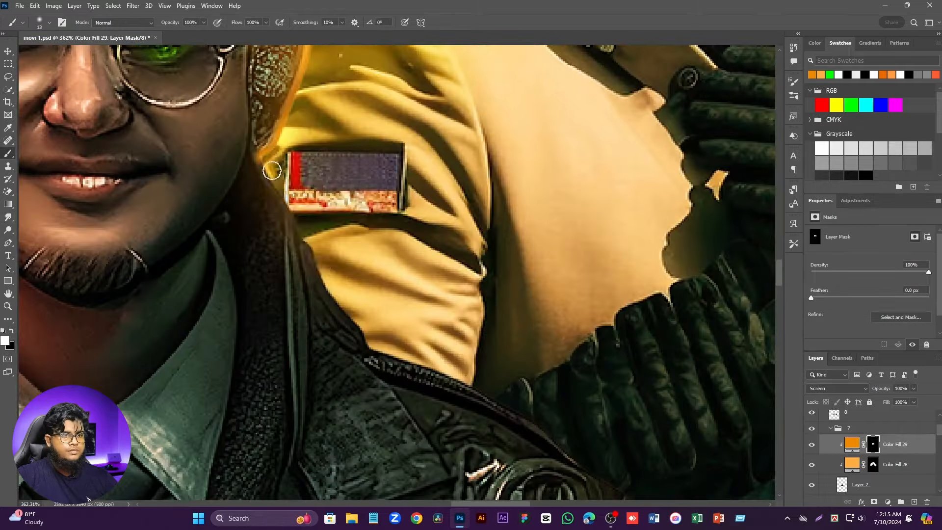
mouse_move(262, 164)
mouse_down()
mouse_move(309, 244)
mouse_move(384, 348)
mouse_move(460, 386)
mouse_move(332, 270)
mouse_move(366, 331)
mouse_move(543, 419)
mouse_up()
key(ctrl+z)
Step: Smudge the orange rim on the coat collar beside the soldier's sleeve patch with a 10 px brush at 52% strength
click(7, 219)
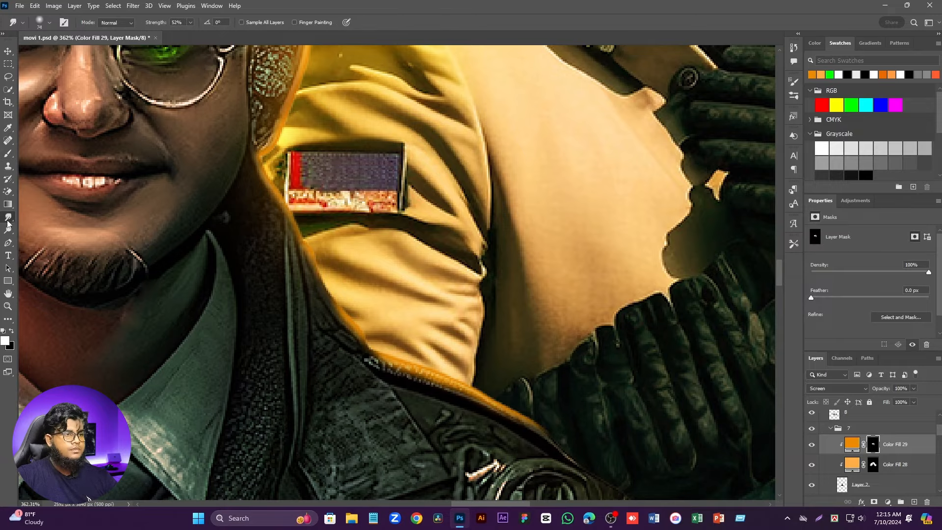
scroll(422, 412, down, 4)
scroll(294, 252, down, 4)
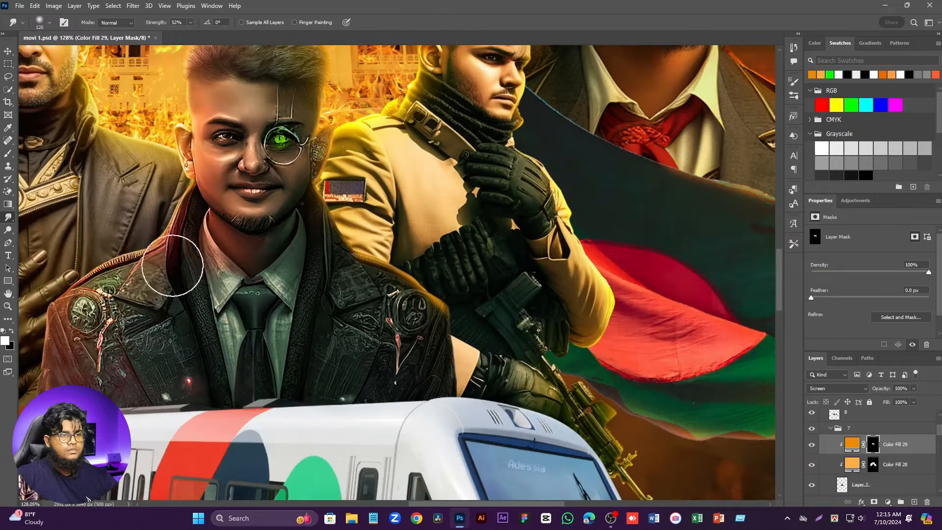
scroll(143, 255, down, 2)
scroll(221, 361, up, 5)
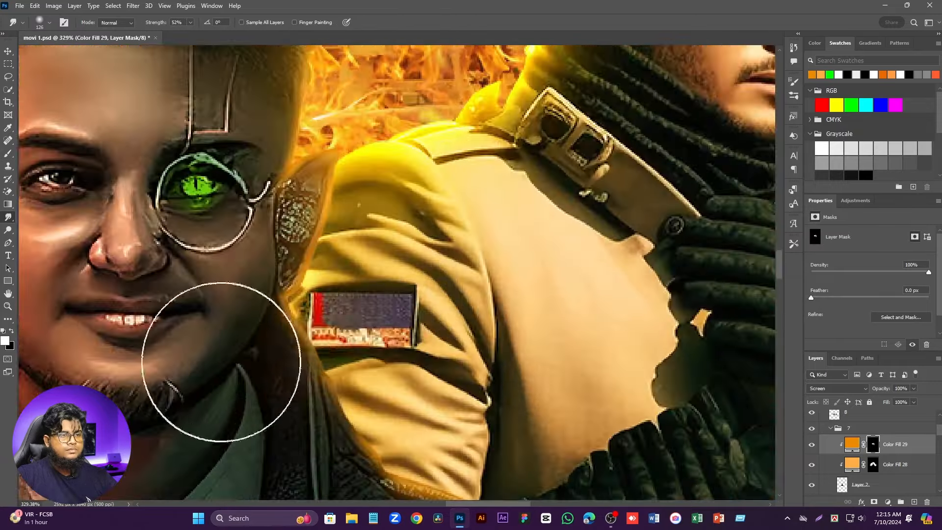
key([)
key([)
key([)
key([)
key([)
key([)
key([)
key([)
key([)
key([)
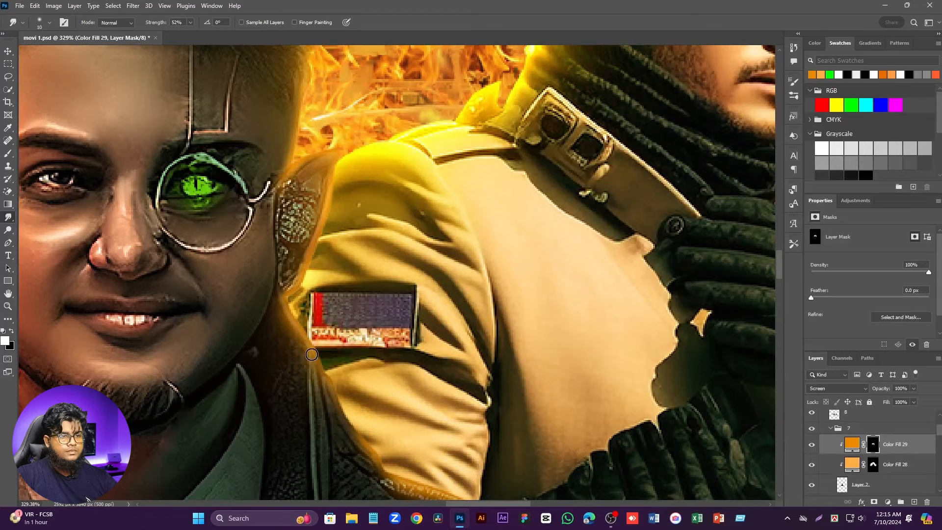
drag(306, 384, 297, 269)
Step: Blend the orange rim farther into the coat's collar and shoulder with the Smudge brush enlarged to 22 px
scroll(298, 268, up, 1)
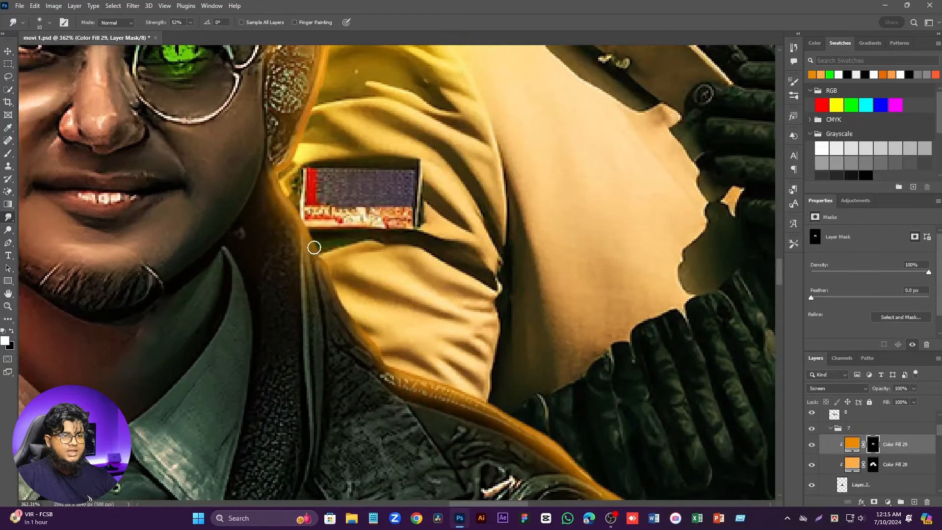
key(])
key(])
key(])
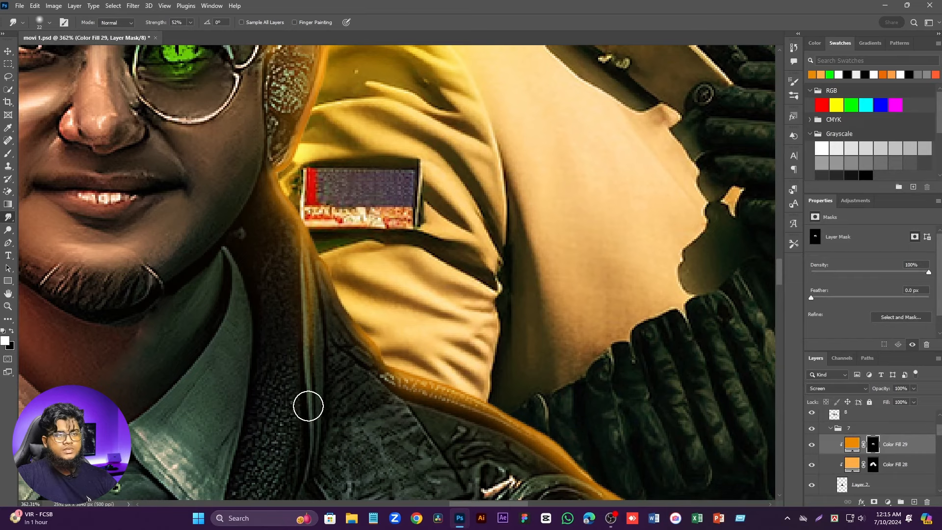
Step: Smudge the orange glow at the hair's outer edge with the brush enlarged to about 42 px
scroll(308, 406, down, 5)
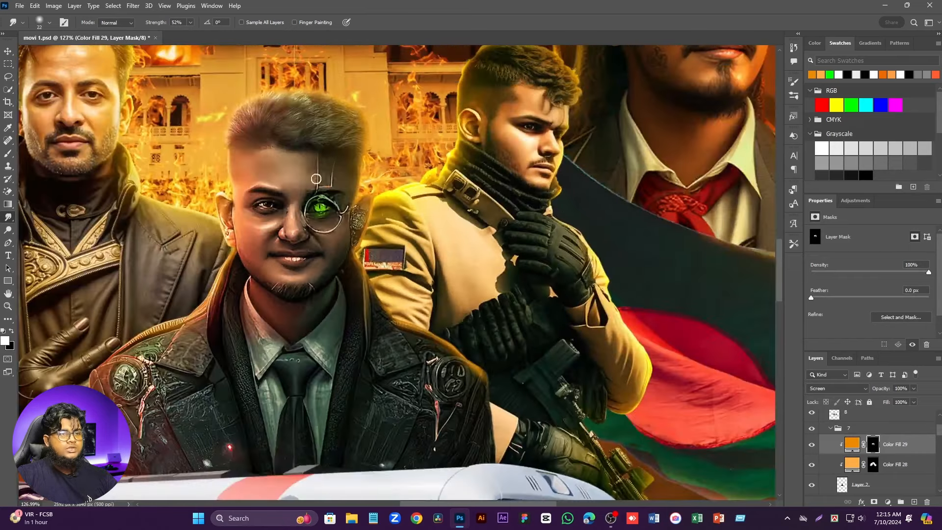
scroll(284, 126, up, 4)
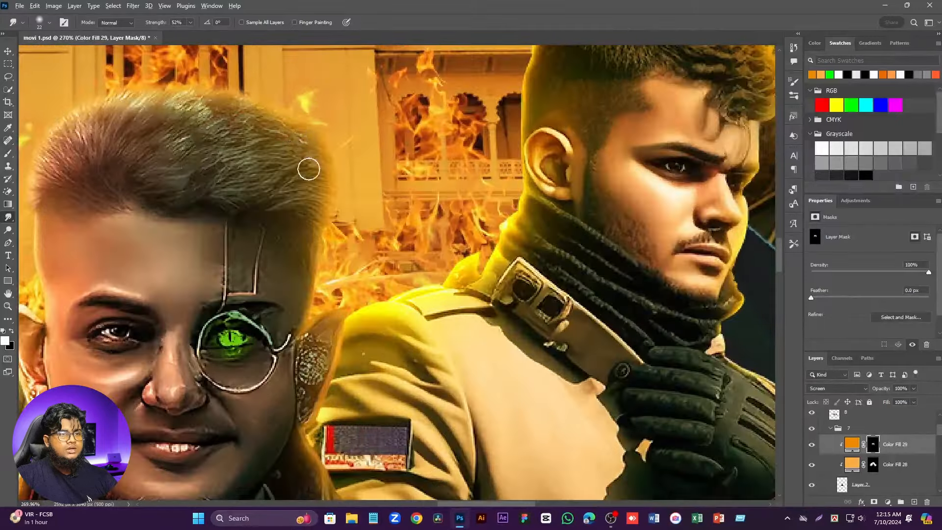
key(])
key(])
scroll(308, 169, up, 2)
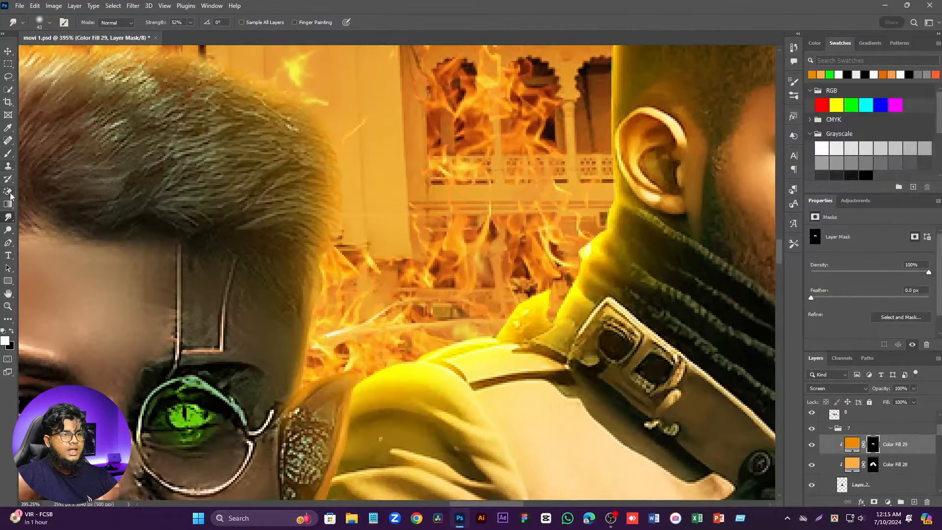
scroll(395, 269, down, 5)
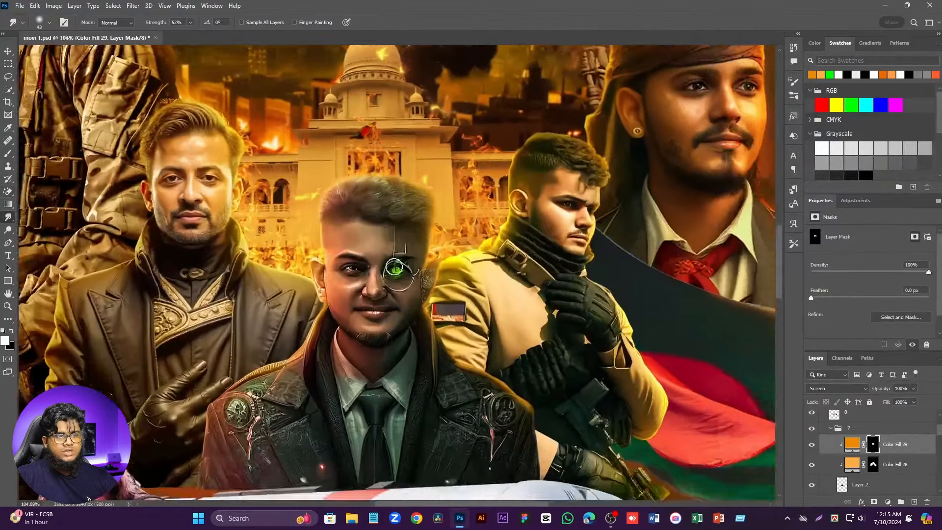
scroll(395, 268, up, 1)
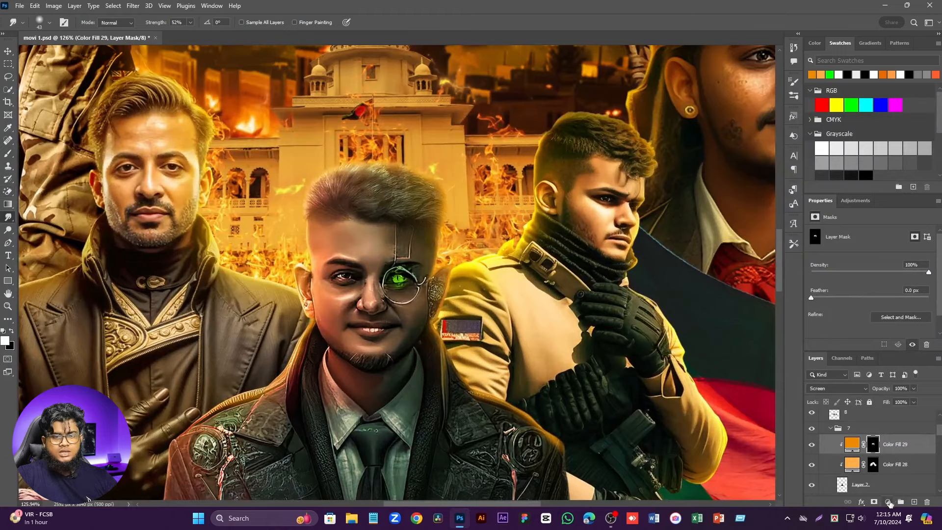
Step: Add a Levels adjustment with white input 220, clipped to the cyborg man's layers, and invert its mask to black
click(888, 502)
click(893, 371)
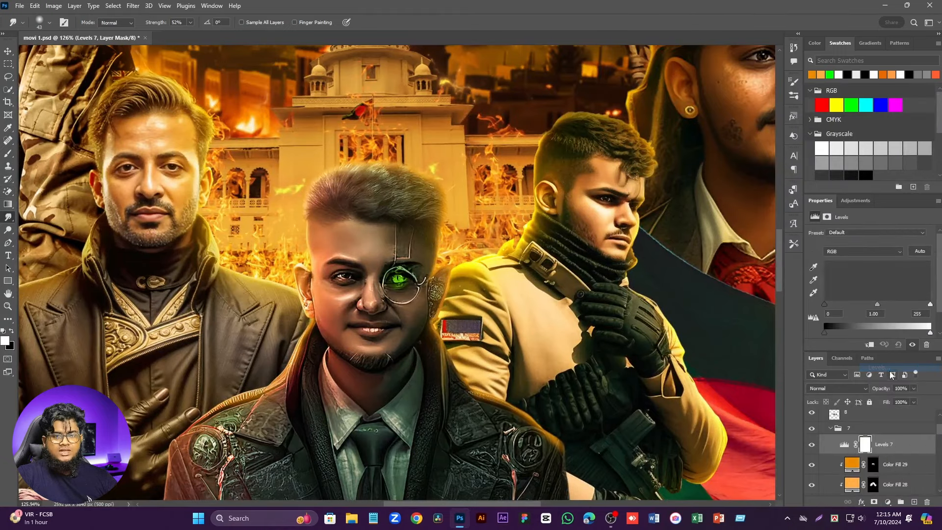
drag(929, 305, 915, 304)
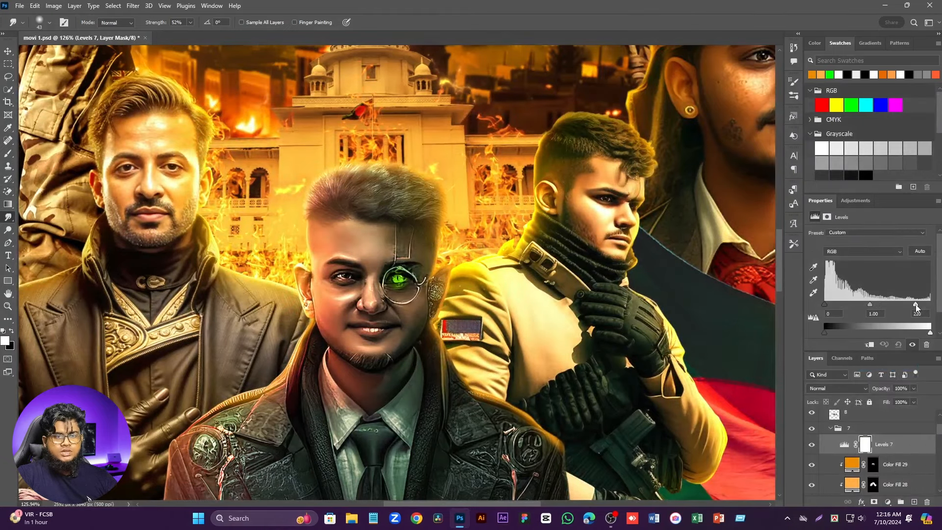
click(870, 345)
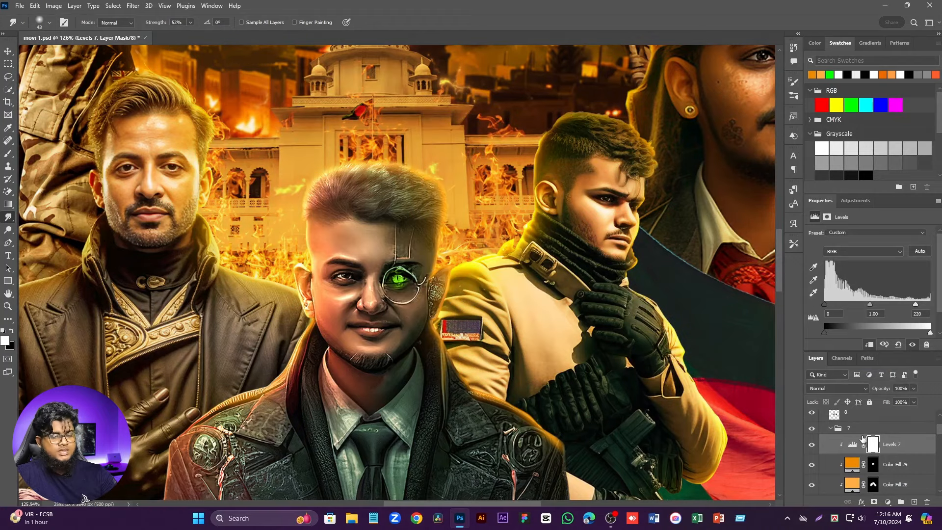
key(ctrl+i)
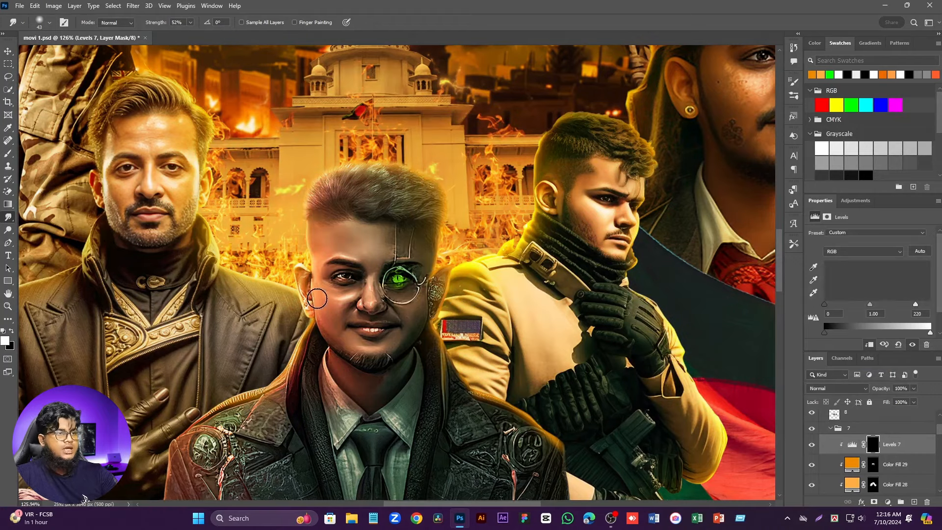
Step: Paint white on the Levels mask around the cyborg man's hair with a soft brush of about 85 px to brighten its edge
click(8, 153)
scroll(385, 190, up, 3)
drag(410, 149, 428, 149)
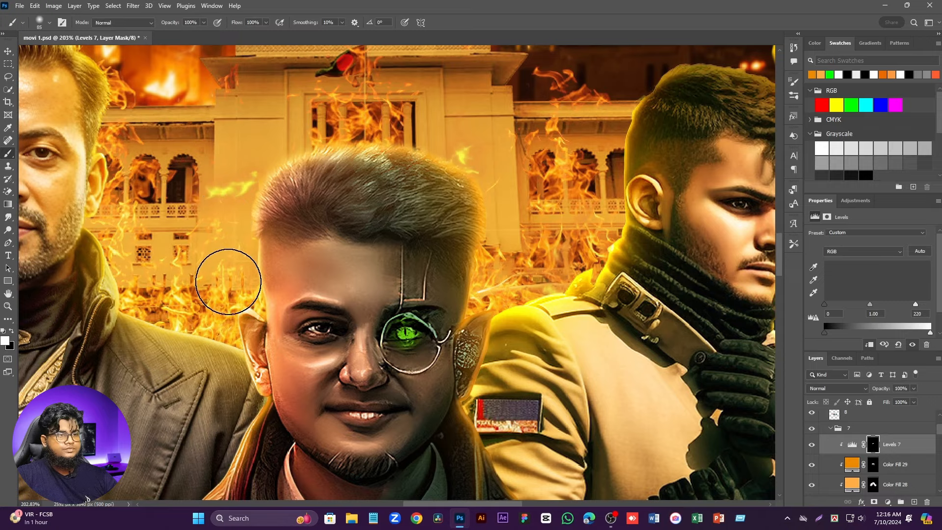
drag(251, 202, 349, 176)
Step: Brighten the coat's collar and shoulder rim on the soldier's side by painting the Levels mask with a brush of about 53 px
drag(338, 141, 316, 140)
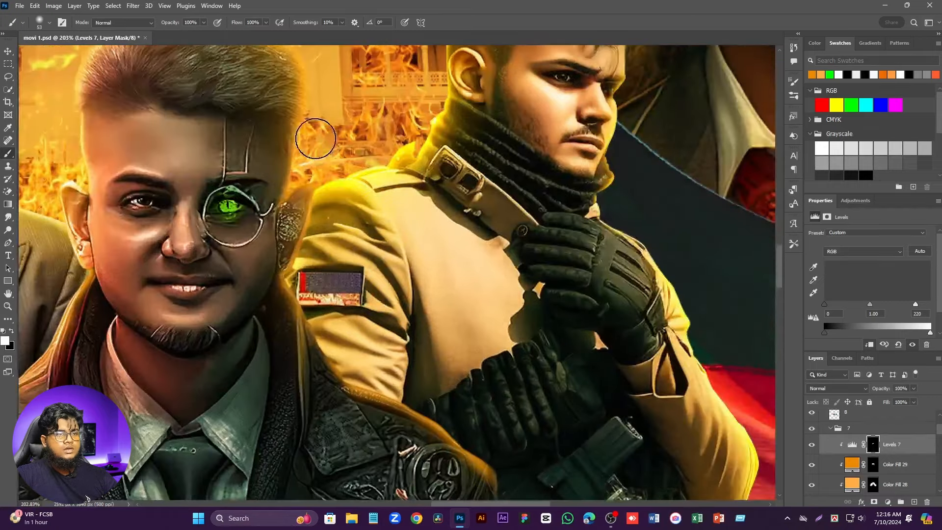
scroll(314, 207, up, 4)
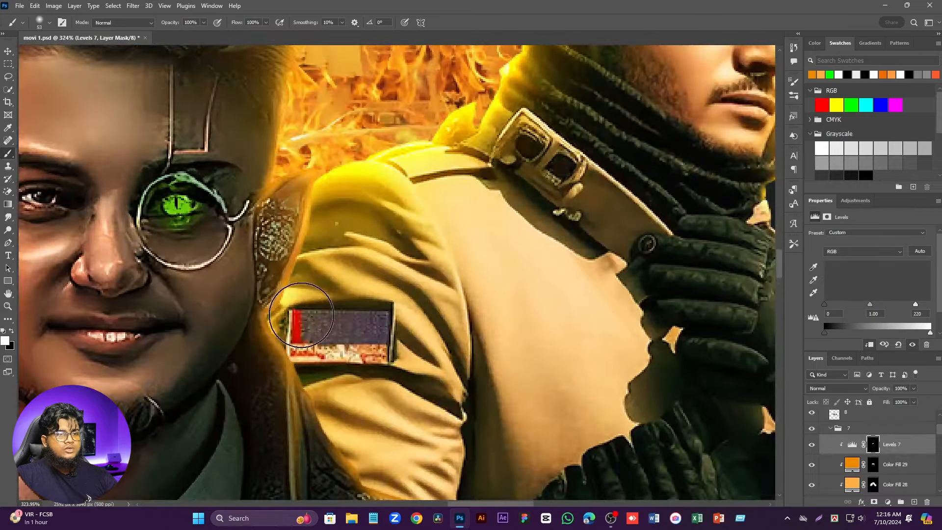
drag(295, 290, 366, 417)
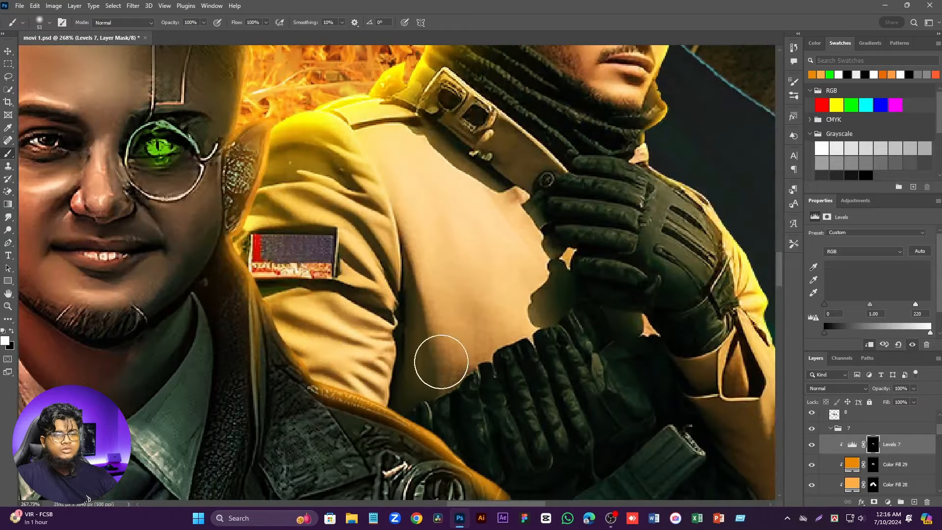
scroll(272, 217, up, 4)
drag(251, 212, 238, 211)
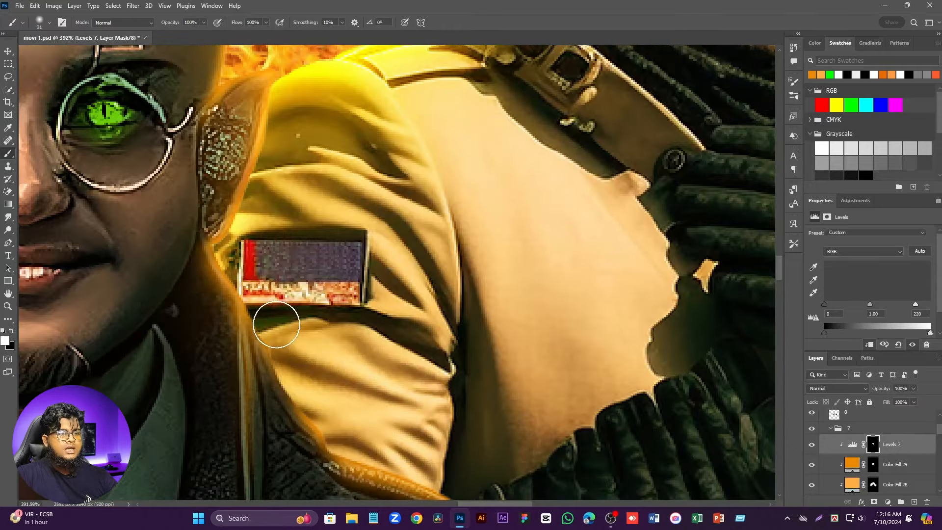
Step: Brighten the rim around the mechanical ear on the Levels mask, reducing the soft brush to about 18 px
scroll(353, 328, down, 6)
scroll(298, 194, up, 8)
scroll(263, 147, up, 3)
drag(261, 133, 242, 136)
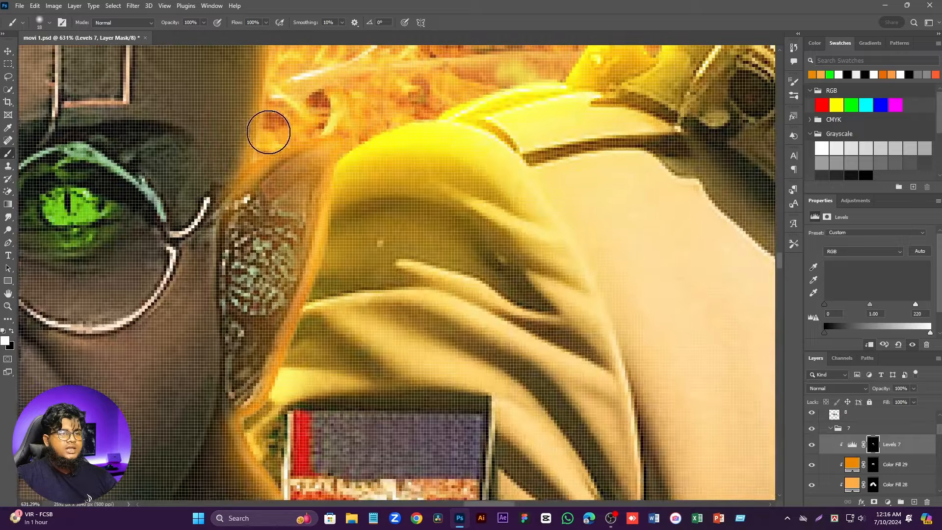
Step: Paint the Levels mask with the 18 px brush to brighten the natural ear's edge and the coat collar below it
scroll(465, 196, down, 7)
scroll(465, 197, down, 3)
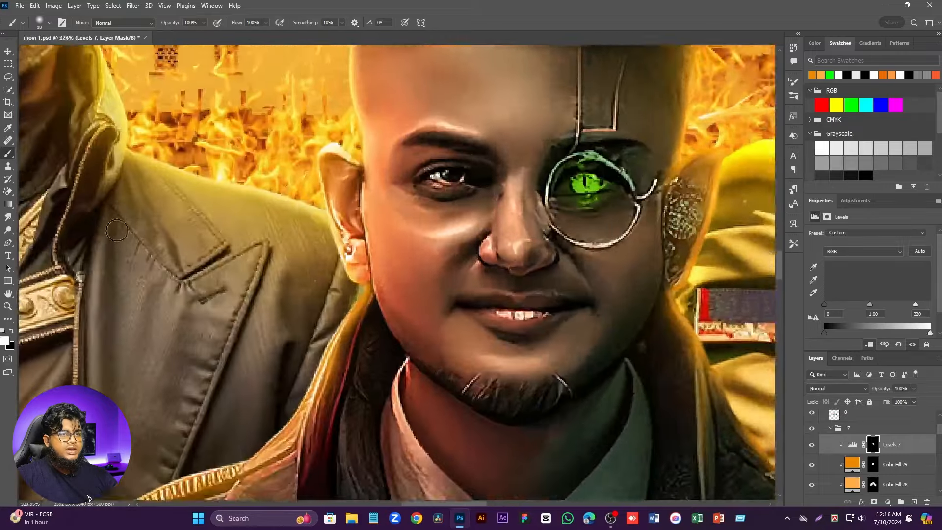
scroll(382, 206, up, 5)
mouse_move(353, 186)
mouse_down()
mouse_move(399, 311)
mouse_move(366, 422)
mouse_up()
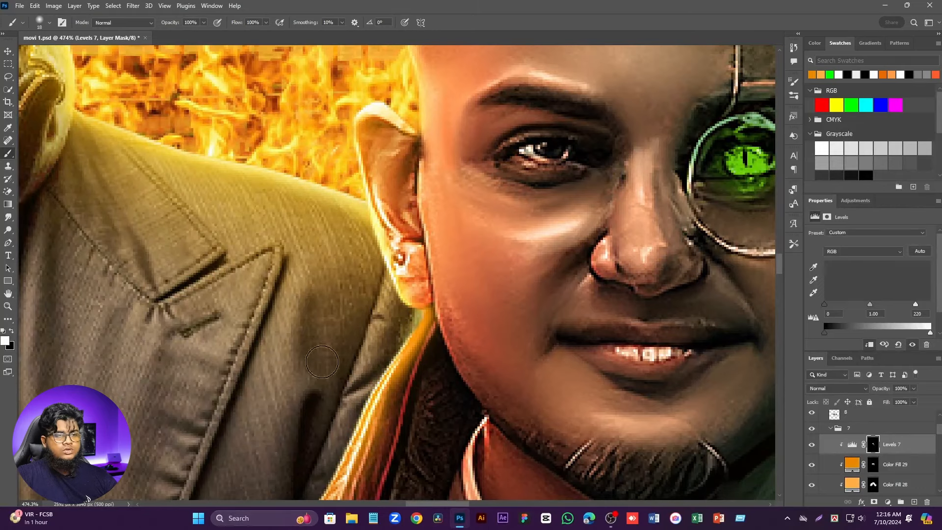
Step: Brighten the coat collar and shoulder rim below the cyborg man's natural ear by painting the Levels mask with a 25 px brush
scroll(436, 164, down, 7)
scroll(374, 331, up, 5)
key(bracketright)
key(bracketright)
key(bracketright)
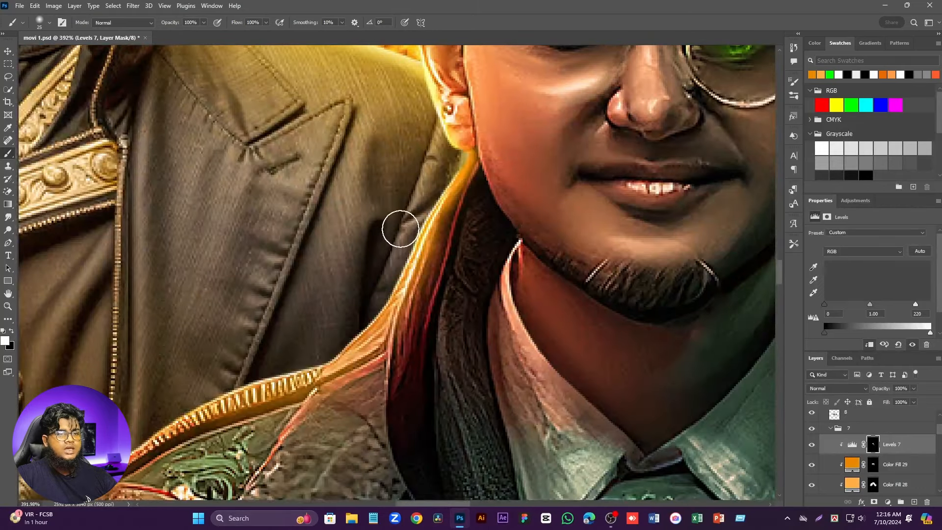
mouse_move(399, 227)
mouse_down()
mouse_move(378, 303)
mouse_move(335, 349)
mouse_move(227, 381)
mouse_up()
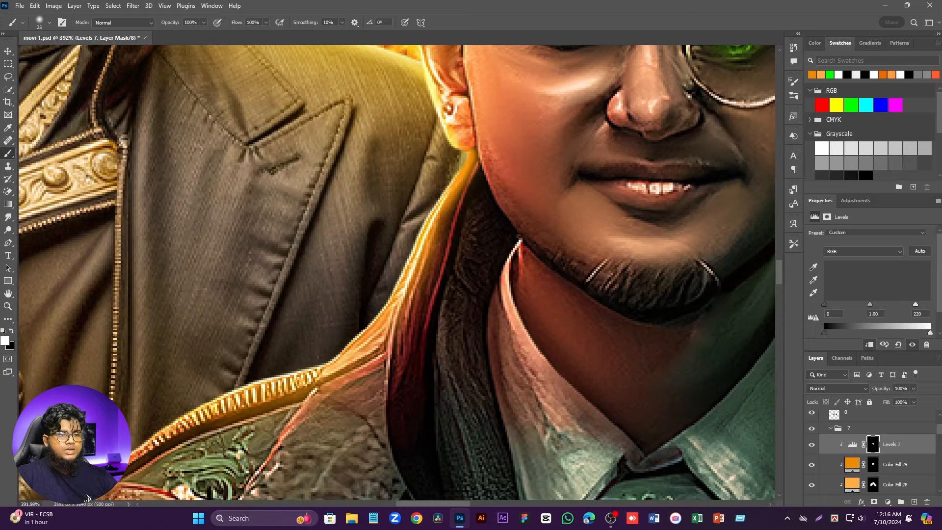
Step: Examine the cyborg man's rim light close up and against the surrounding figures in the whole poster
scroll(175, 319, down, 7)
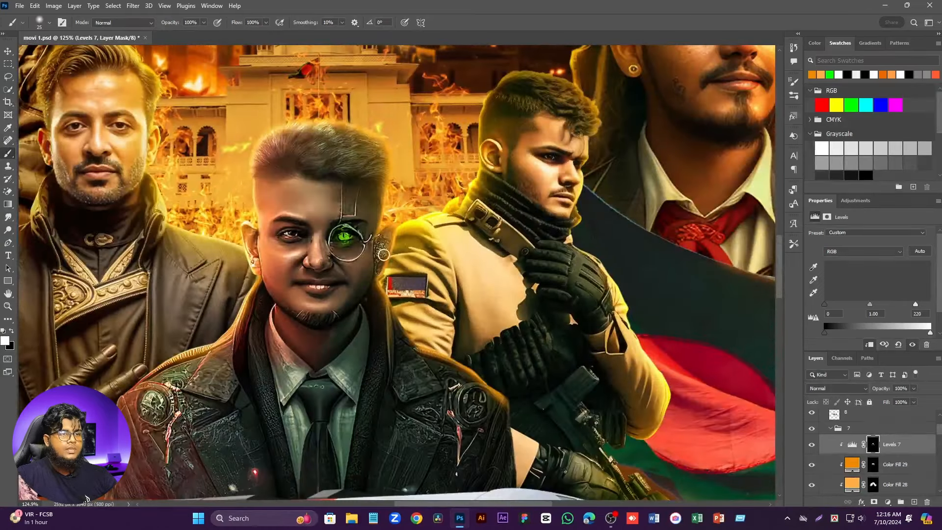
scroll(291, 279, up, 4)
scroll(363, 202, down, 2)
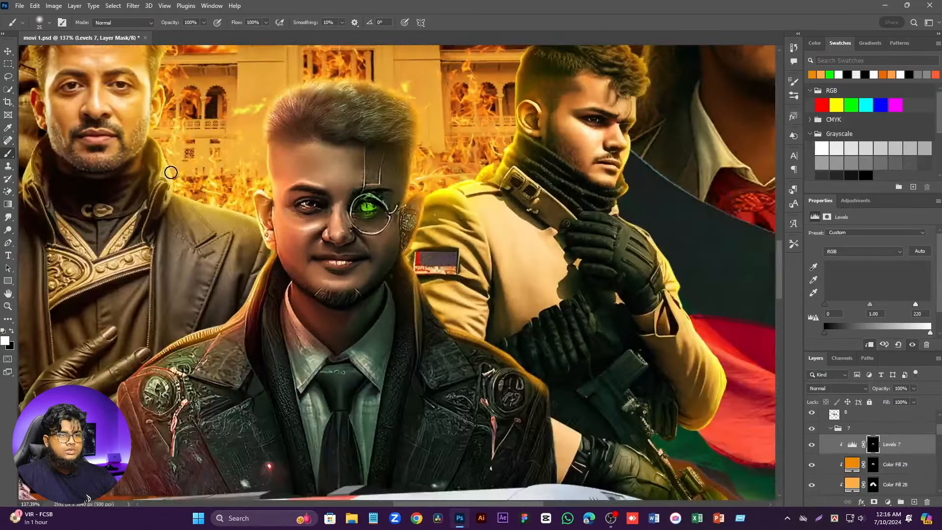
scroll(170, 172, down, 4)
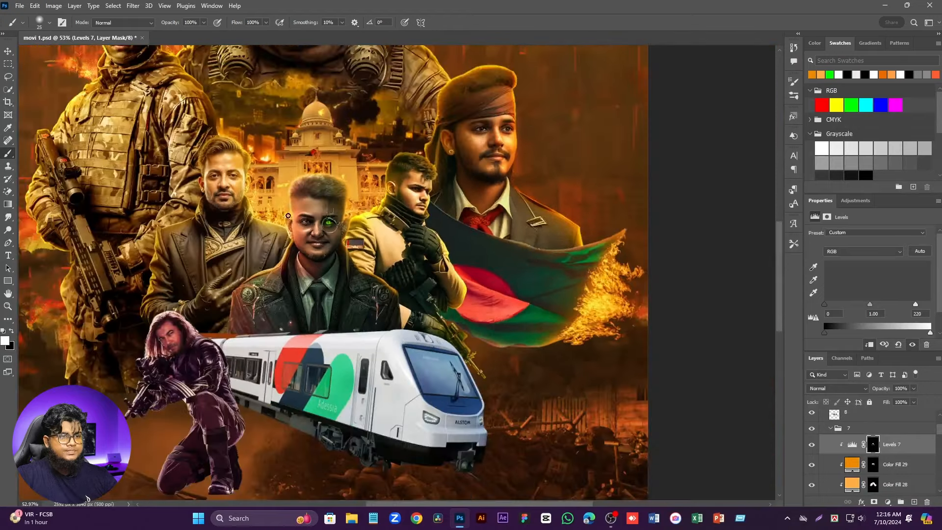
scroll(288, 215, up, 2)
scroll(295, 218, down, 3)
scroll(331, 229, up, 3)
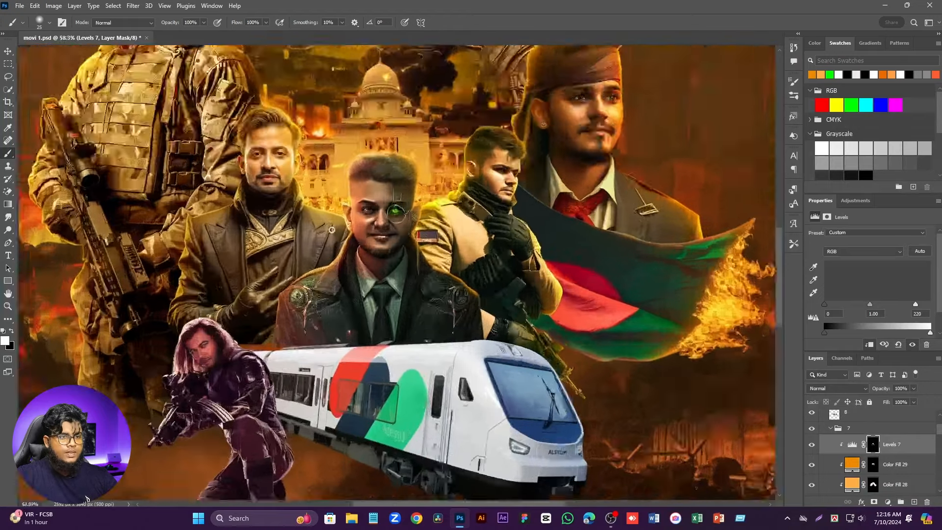
scroll(332, 229, up, 3)
scroll(397, 264, down, 1)
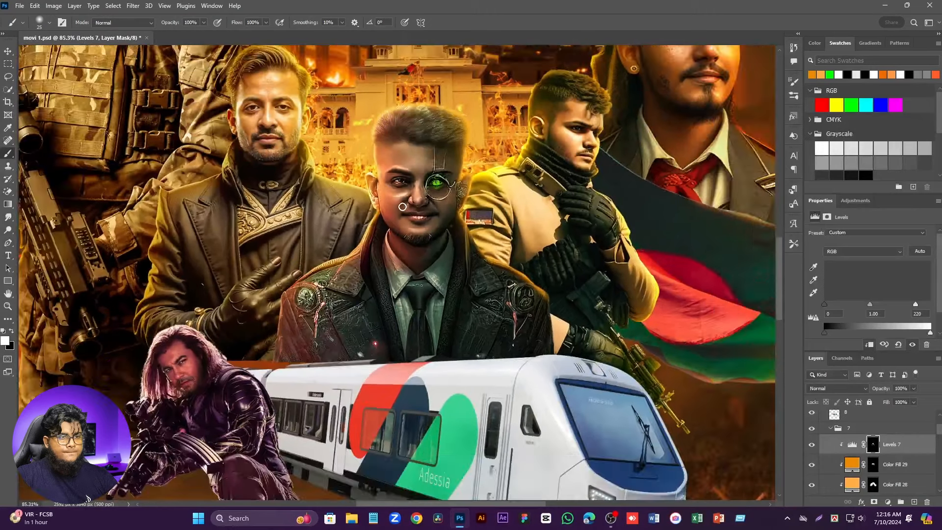
scroll(906, 469, down, 1)
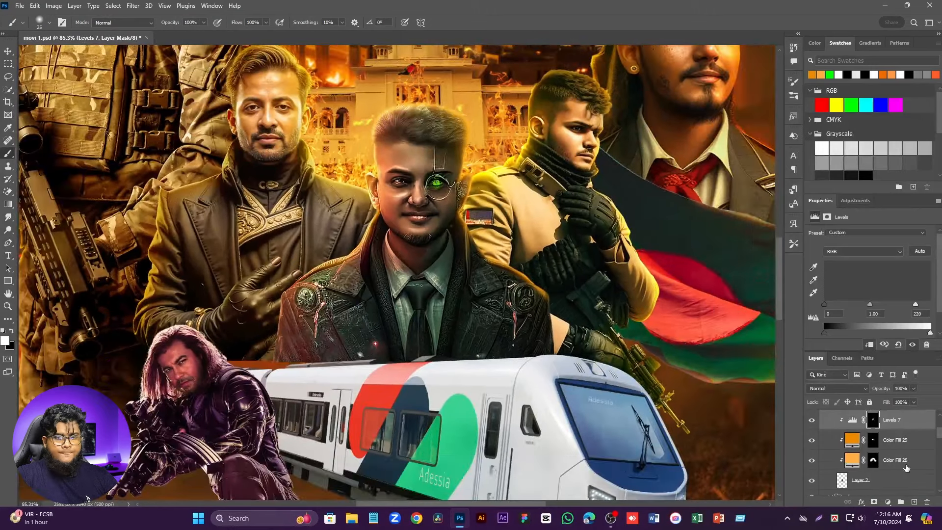
Step: Target the Color Fill 28 mask and set the brush to 435 px with 8% flow
click(873, 461)
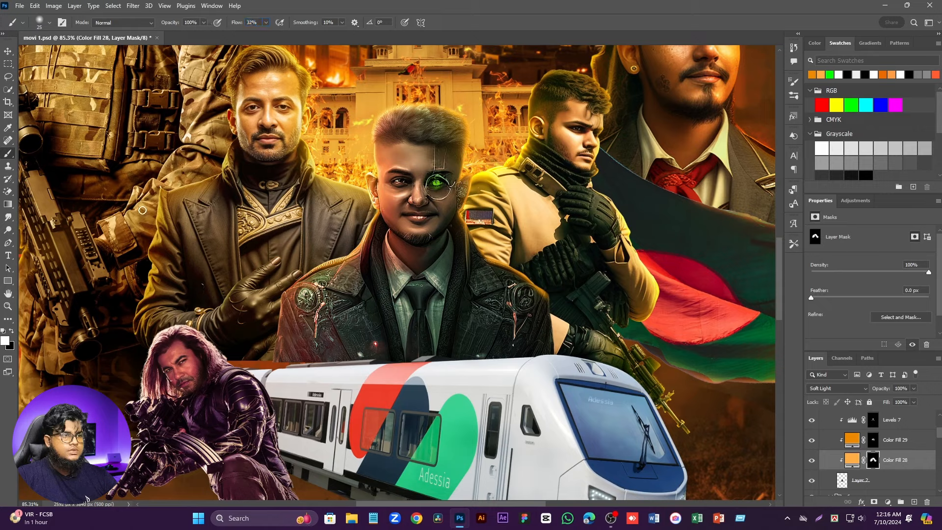
mouse_move(153, 213)
mouse_down()
mouse_move(210, 227)
mouse_move(241, 215)
mouse_up()
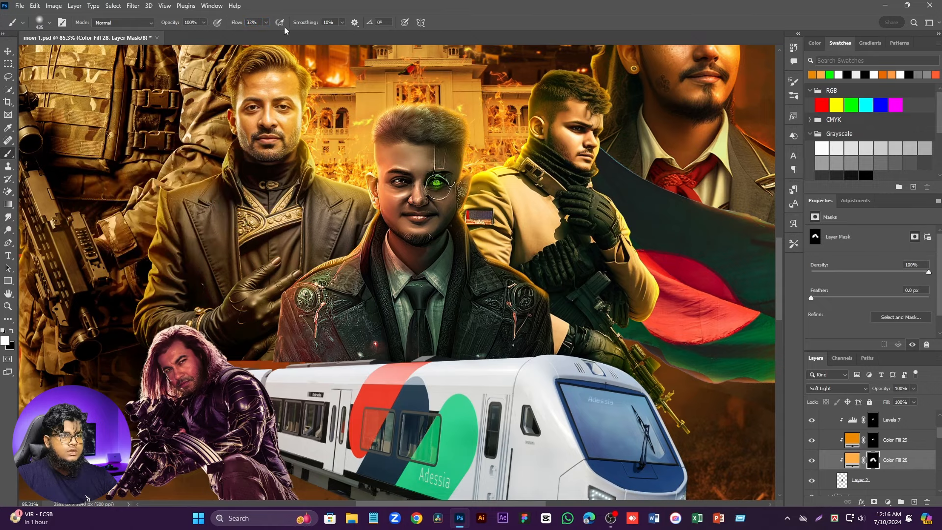
text(8)
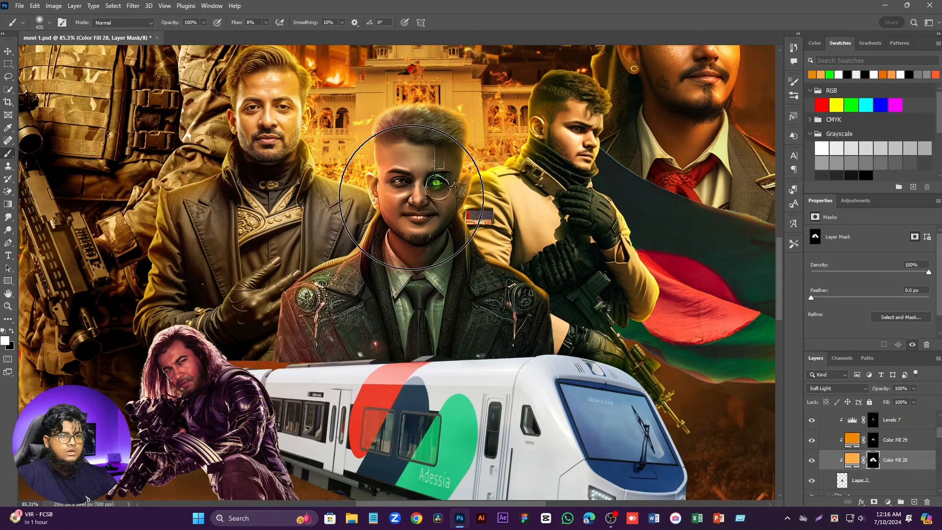
Step: Deselect the layers and review the overall poster, comparing the lighting of the figures with the untreated train
click(9, 51)
scroll(458, 282, down, 6)
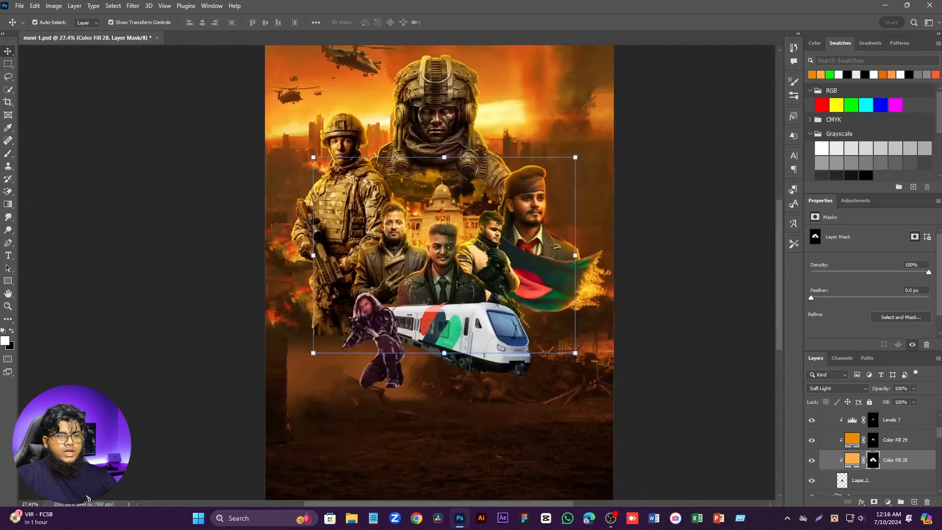
click(170, 247)
scroll(429, 290, up, 2)
scroll(429, 290, up, 1)
scroll(417, 282, down, 3)
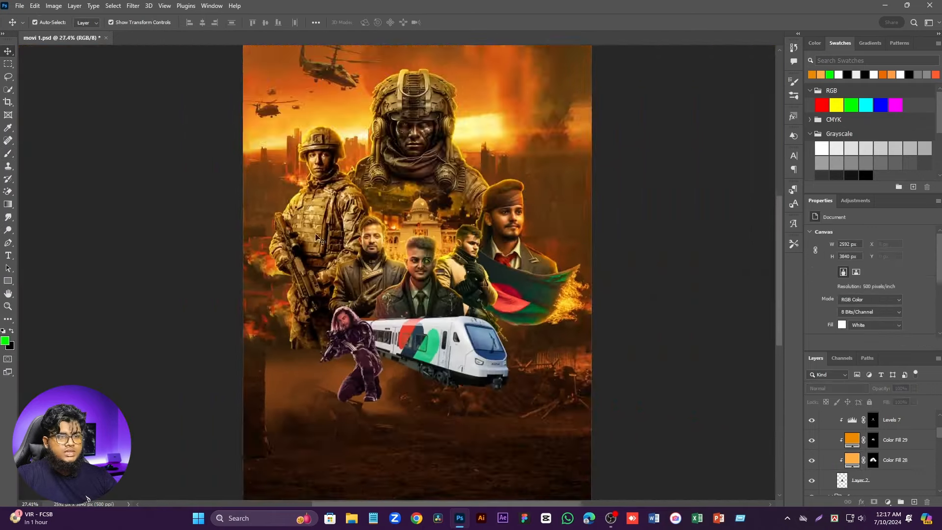
scroll(398, 270, up, 2)
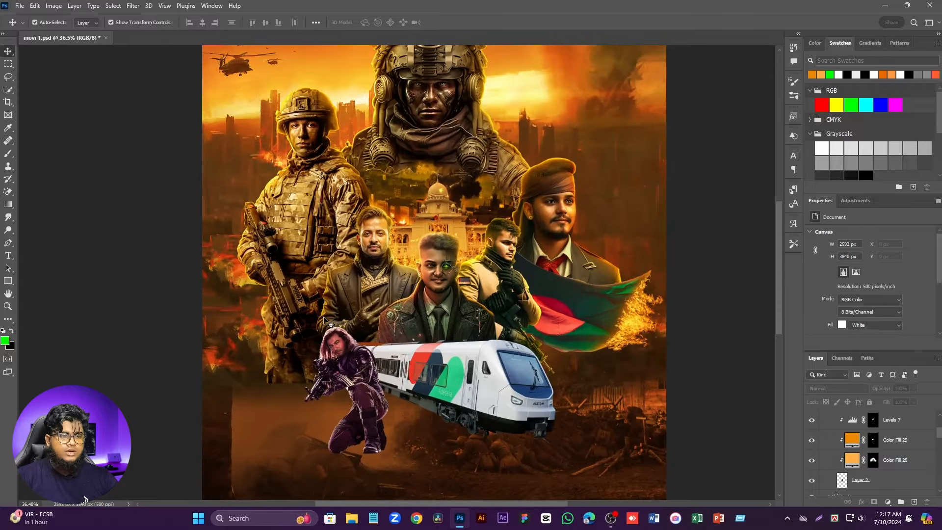
scroll(323, 320, up, 3)
scroll(417, 368, down, 3)
scroll(490, 411, up, 2)
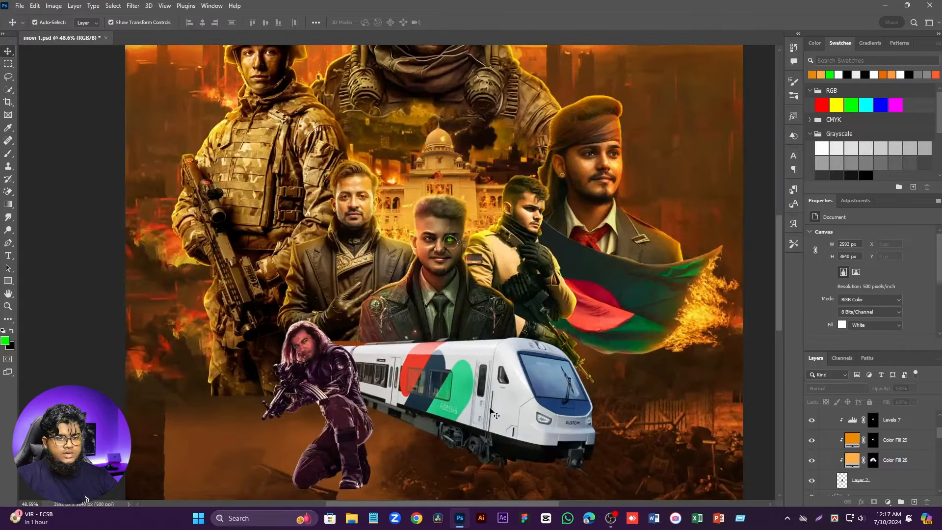
Step: Select the train layer and save the poster document
click(490, 411)
scroll(483, 343, down, 2)
scroll(476, 273, up, 3)
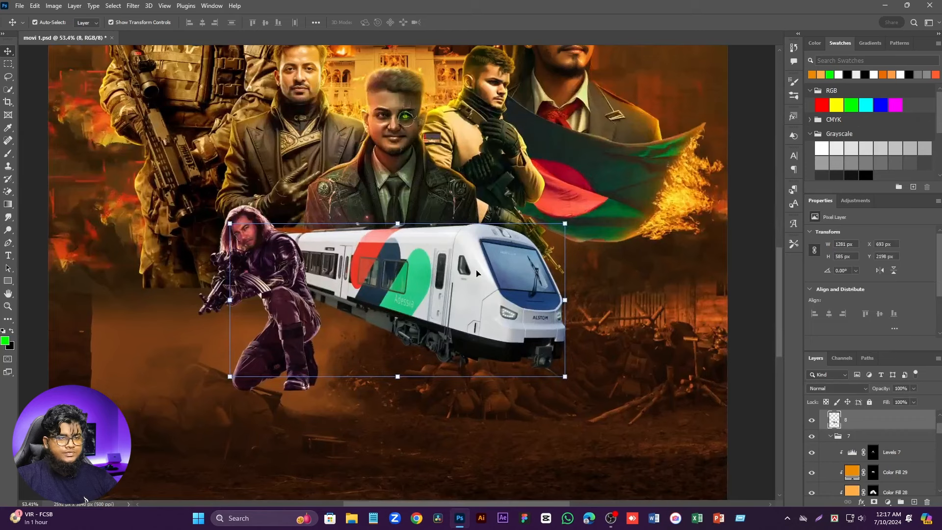
key(ctrl+s)
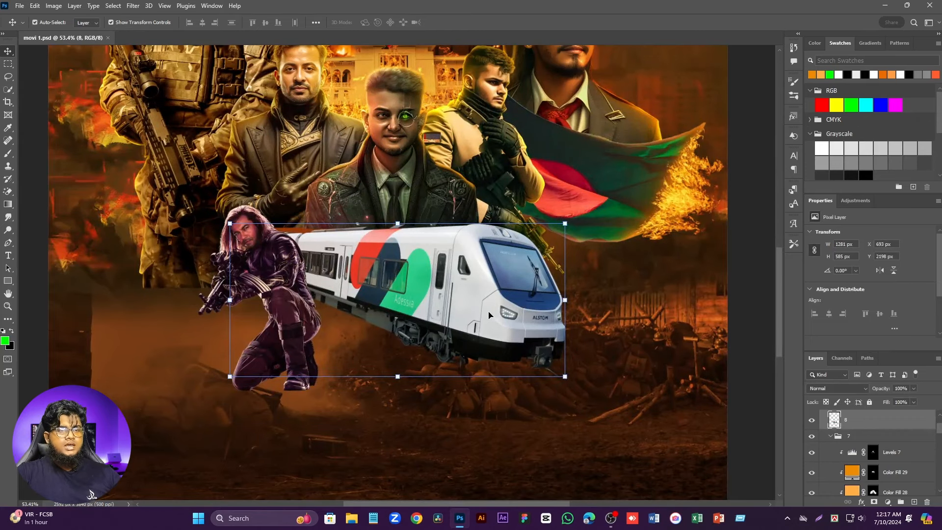
Step: Rotate the train about 3.45° clockwise, reposition it behind the kneeling gunman, and apply the transform
drag(527, 308, 522, 296)
drag(580, 372, 567, 387)
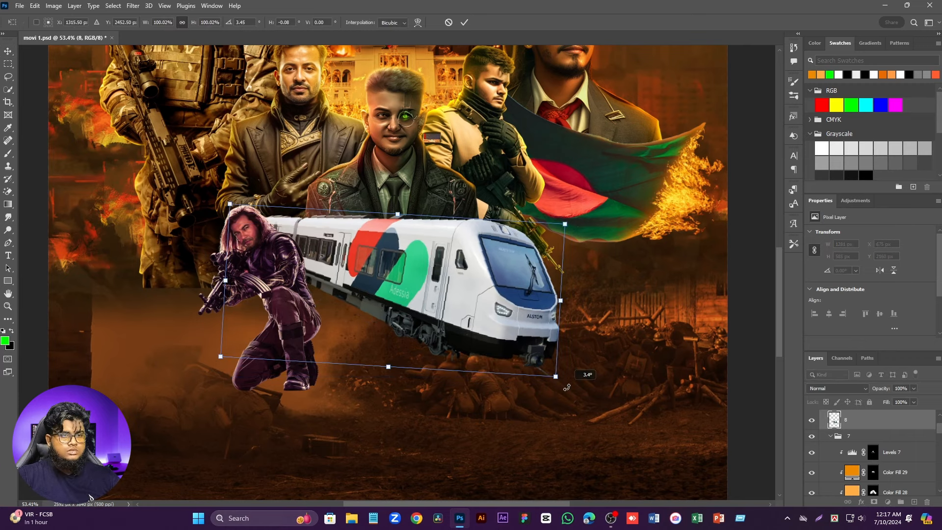
drag(479, 316, 489, 315)
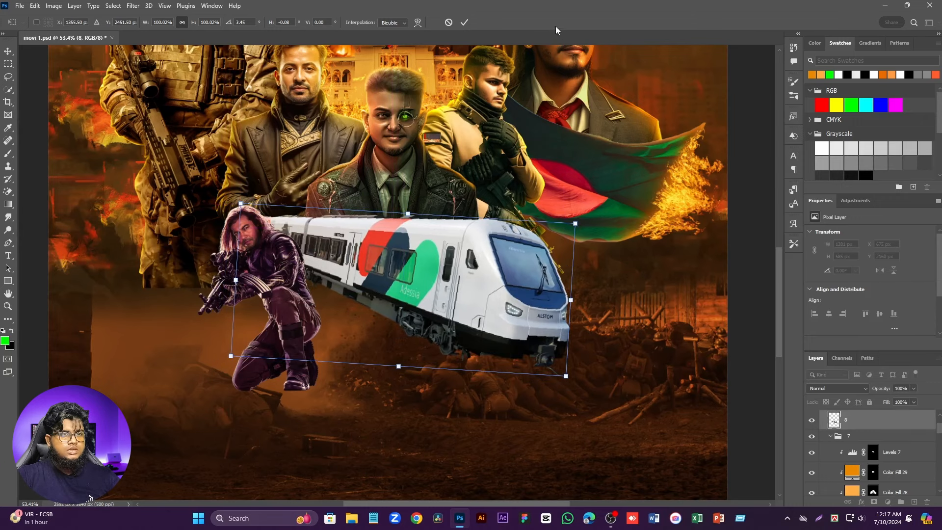
click(464, 22)
Step: Darken the train with a clipped Levels adjustment, lowering the output white level and setting midtones to 0.88 and input white to 234
scroll(413, 216, down, 5)
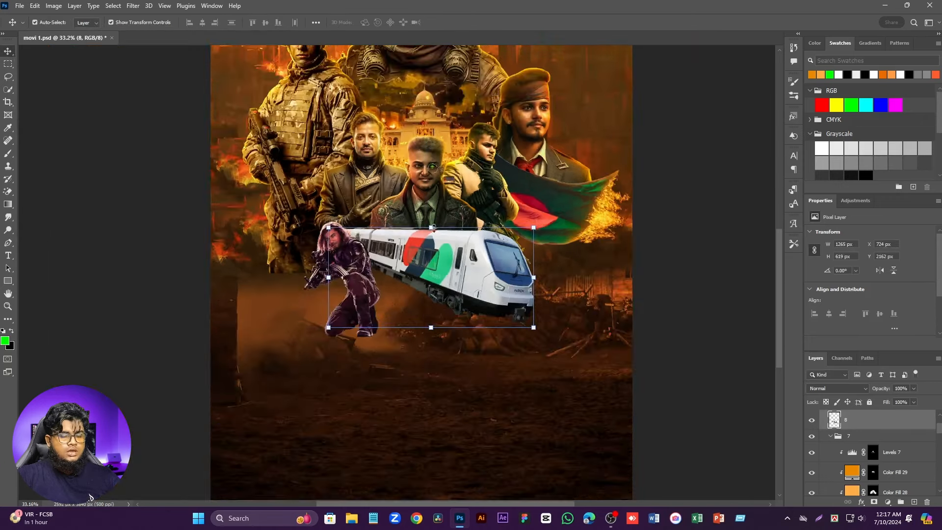
scroll(413, 216, up, 5)
scroll(413, 215, up, 2)
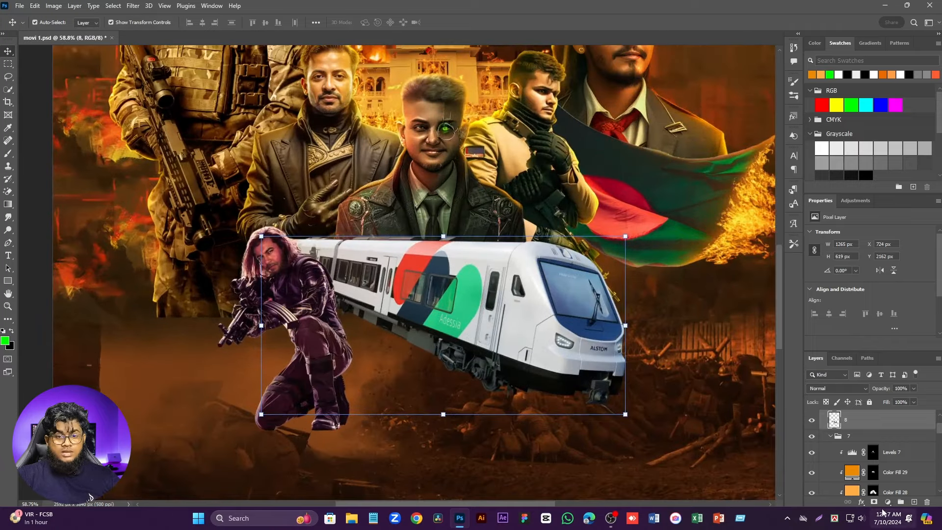
click(888, 502)
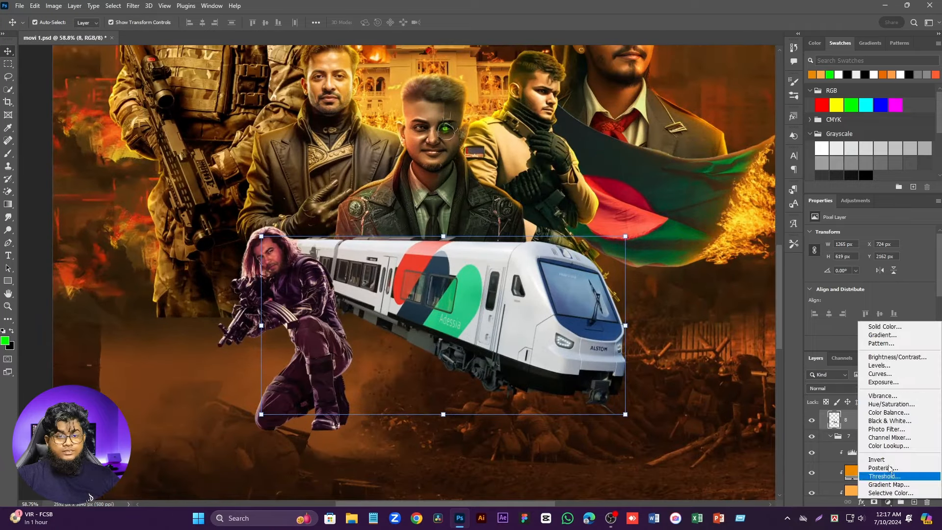
click(882, 365)
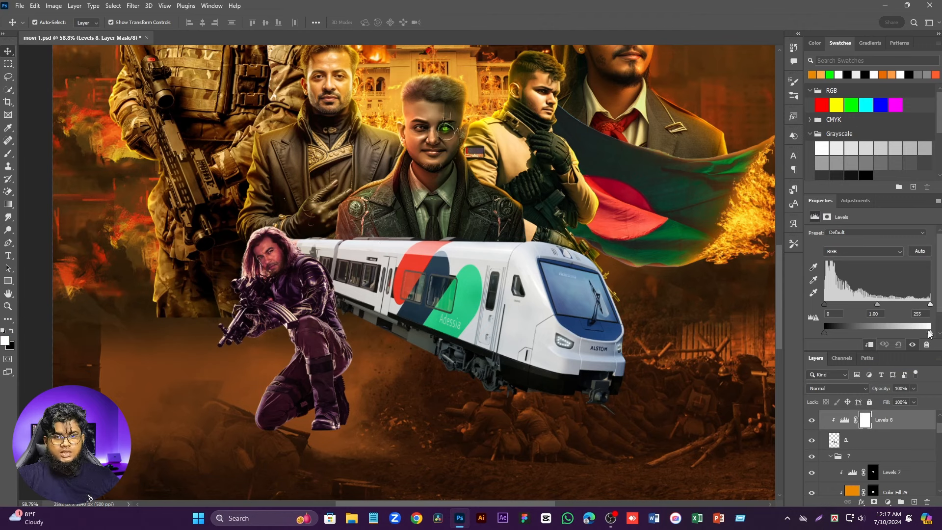
drag(929, 334, 906, 332)
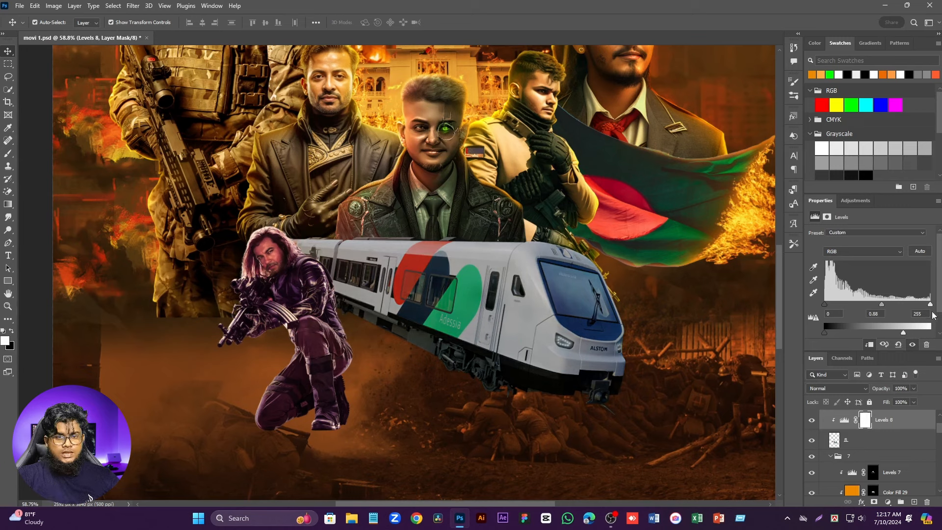
drag(922, 306, 922, 306)
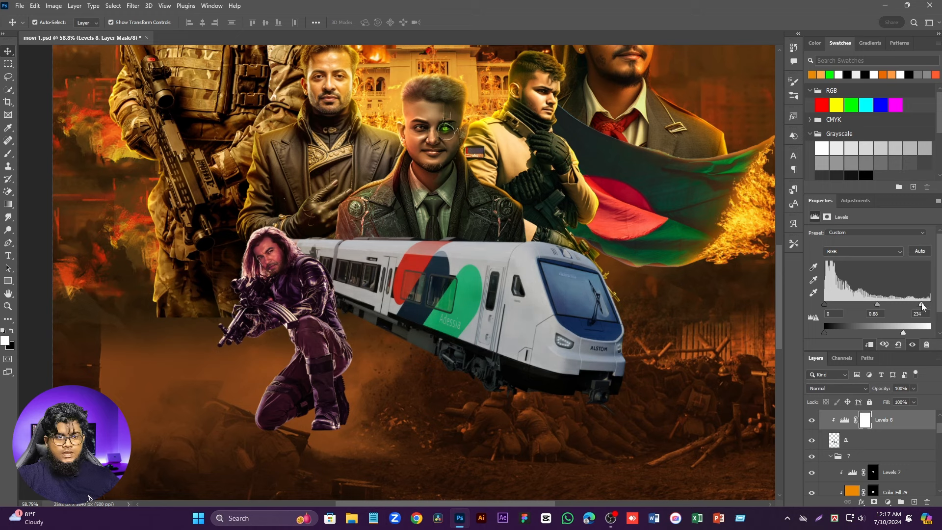
Step: Combine the train layer and its Levels adjustment into one smart object, and rasterize it to a pixel layer
click(880, 442)
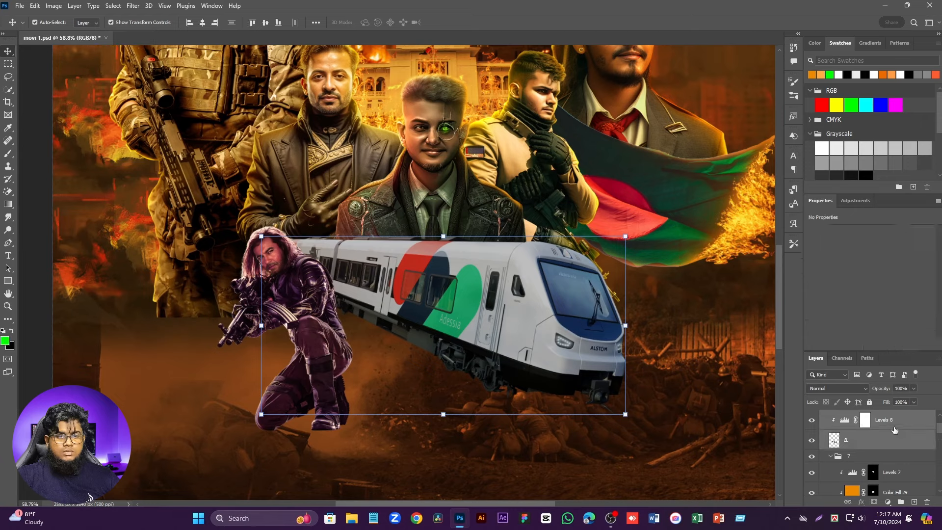
right_click(894, 422)
click(849, 144)
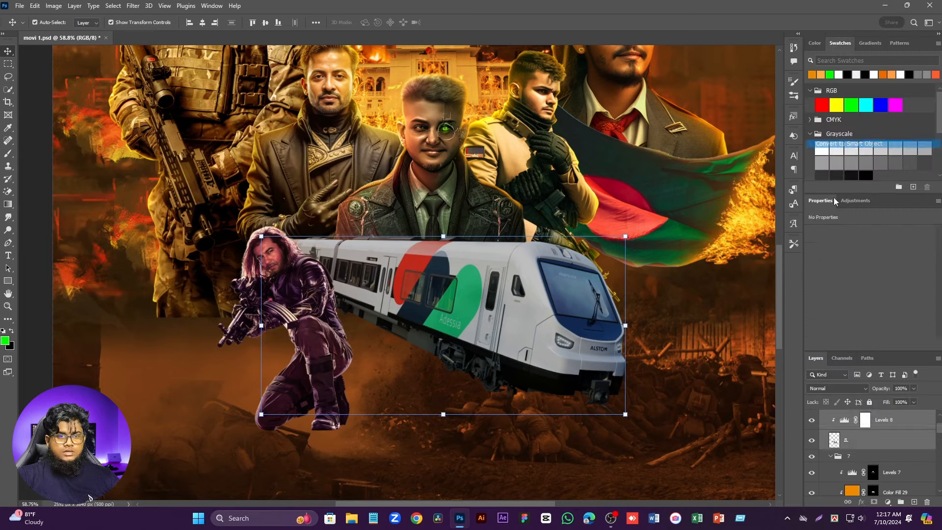
right_click(865, 423)
click(774, 264)
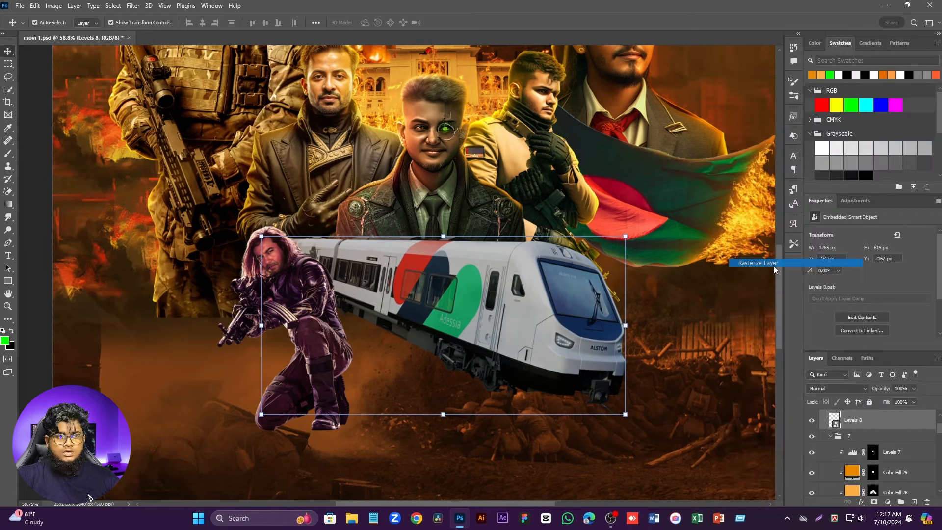
Step: Place the Unsplash photo of flames on a black background as an embedded image above the train layer
scroll(628, 298, down, 5)
click(251, 313)
scroll(604, 298, up, 2)
scroll(605, 300, up, 1)
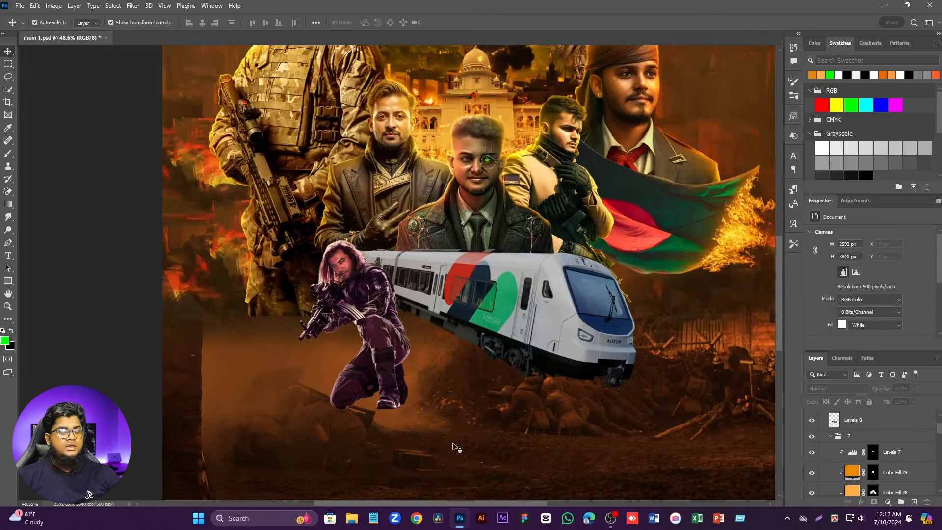
scroll(461, 255, up, 3)
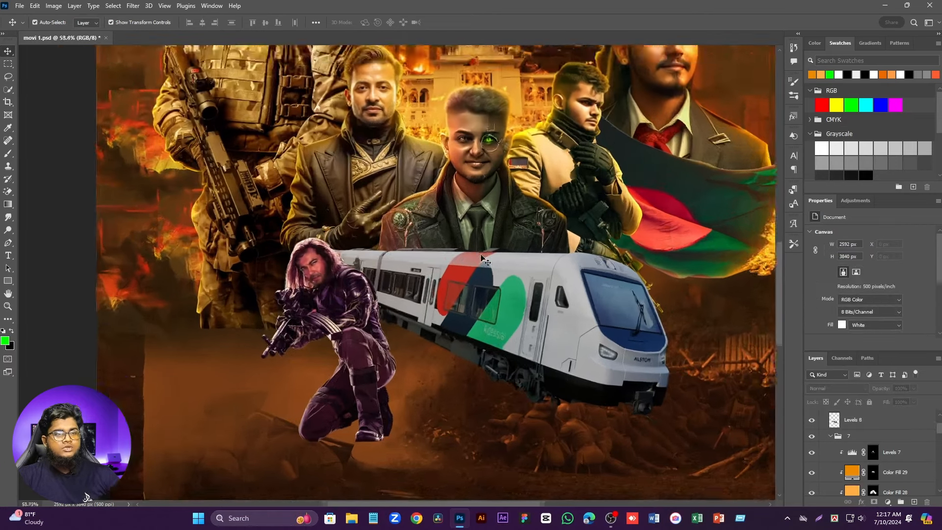
click(505, 299)
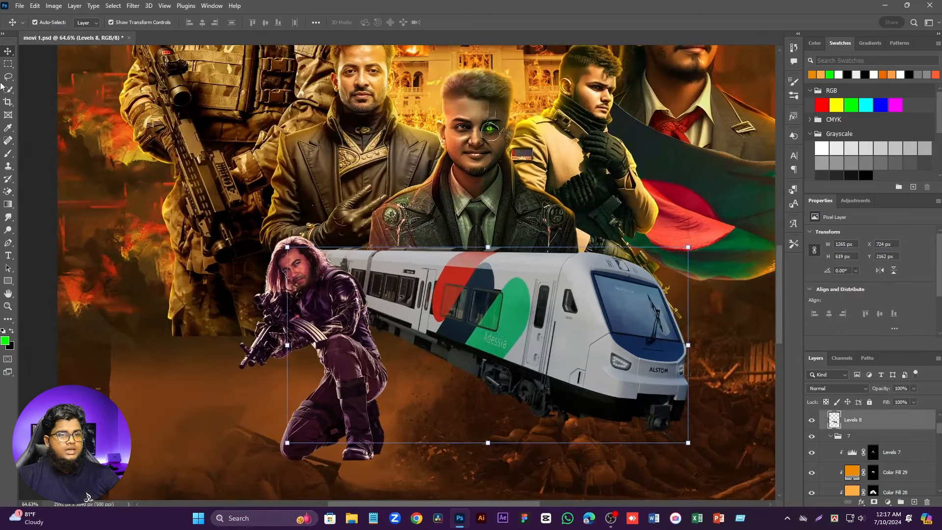
click(20, 6)
click(39, 211)
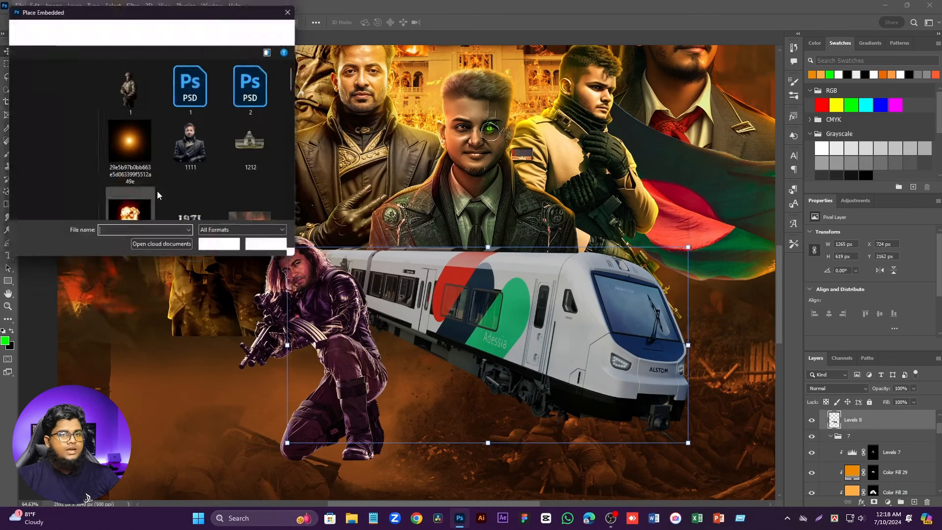
scroll(191, 147, down, 5)
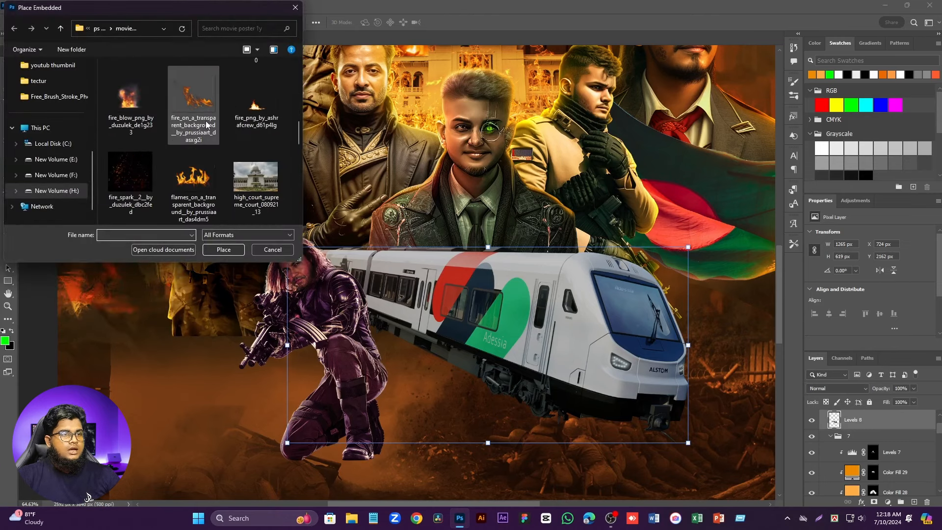
scroll(206, 125, down, 3)
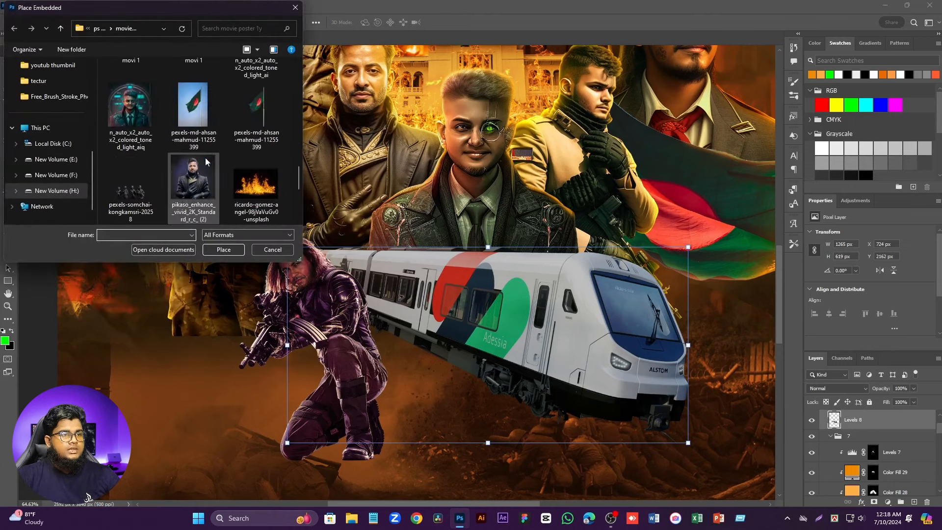
click(269, 187)
click(223, 250)
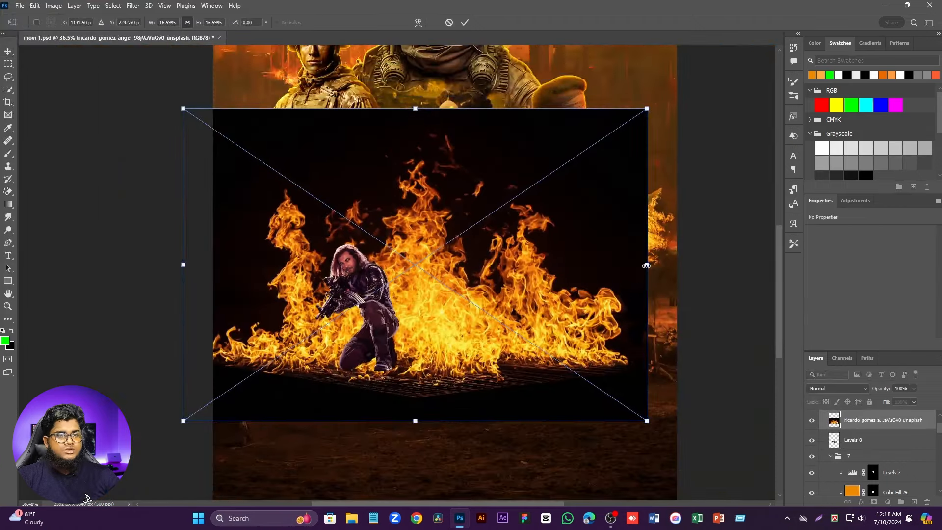
Step: Scale the flame image to 3.20%, rotate it about 17.5° clockwise over the train's front roof, and apply the transform
drag(646, 265, 545, 227)
scroll(545, 227, up, 2)
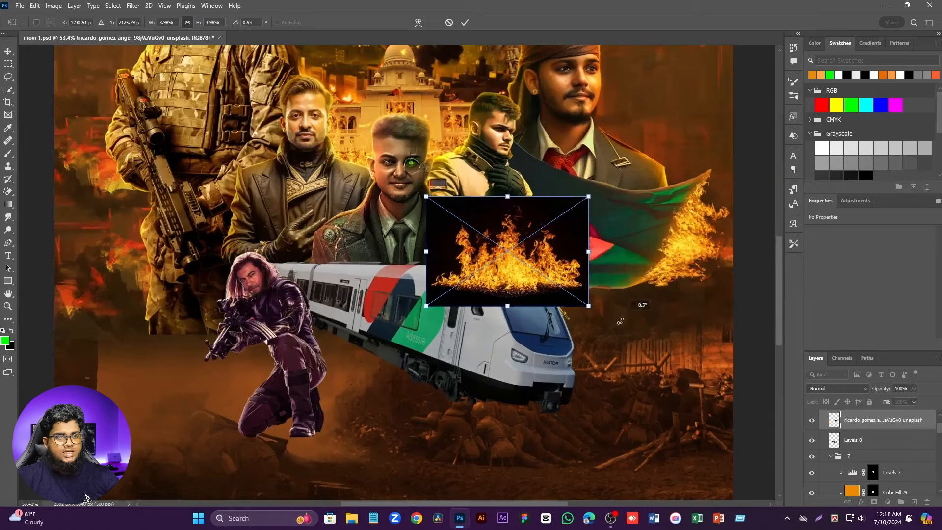
drag(620, 321, 595, 351)
scroll(543, 252, up, 3)
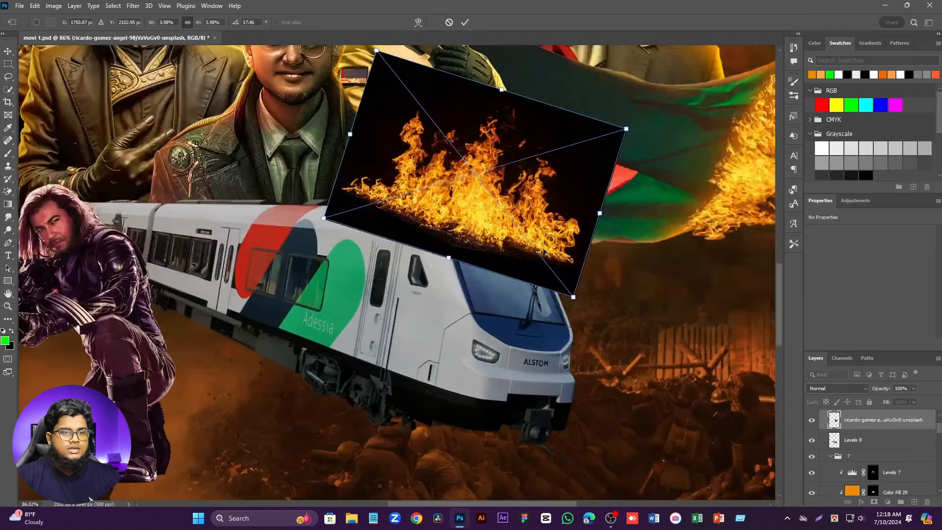
scroll(543, 251, up, 2)
drag(528, 208, 505, 231)
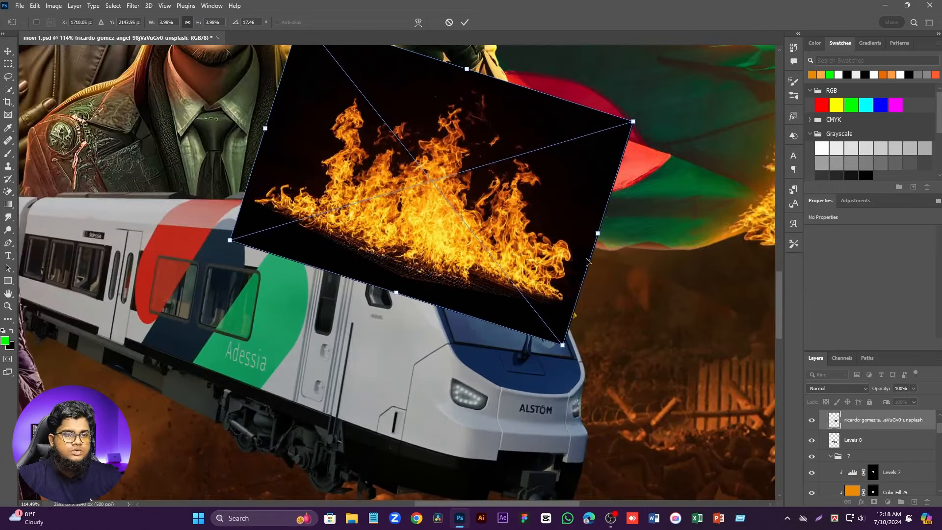
drag(597, 233, 533, 212)
drag(434, 249, 464, 241)
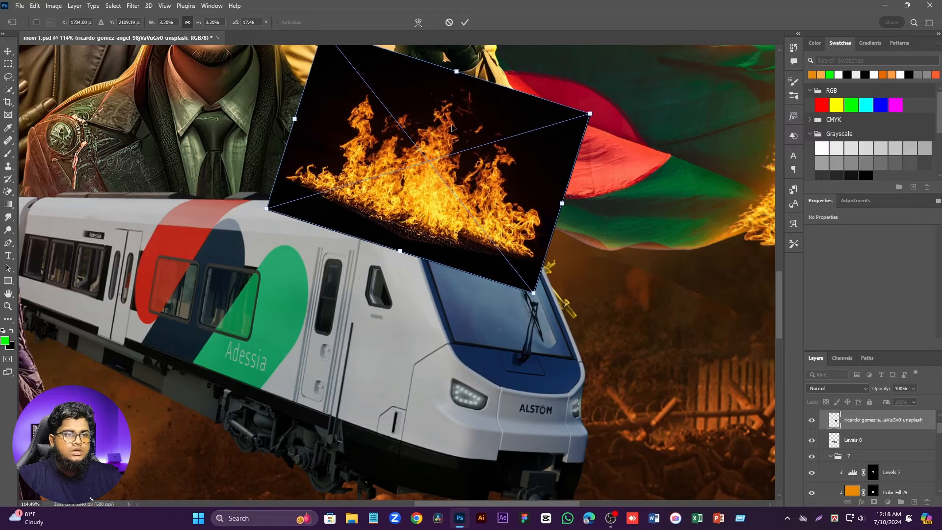
click(464, 22)
scroll(181, 260, down, 5)
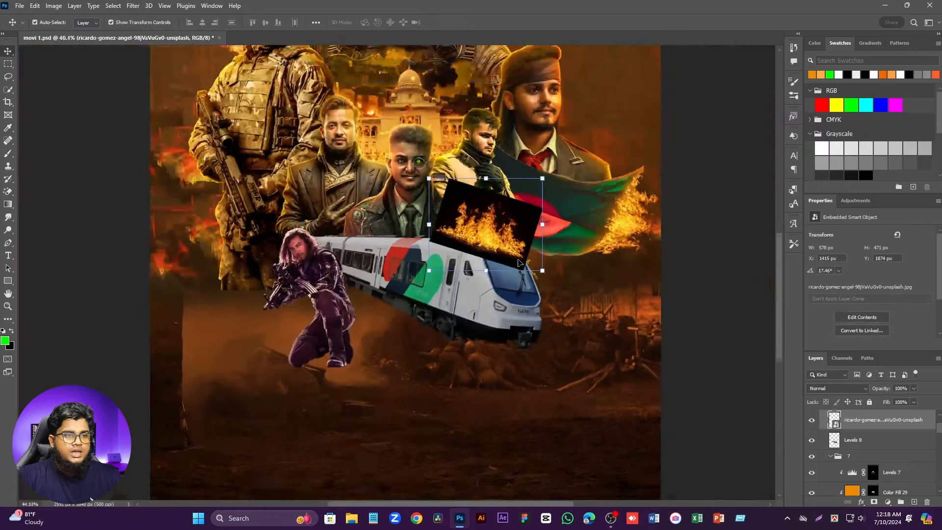
Step: Set the flame layer's blend mode to Lighten and rasterize it to a pixel layer
click(120, 244)
scroll(450, 224, up, 3)
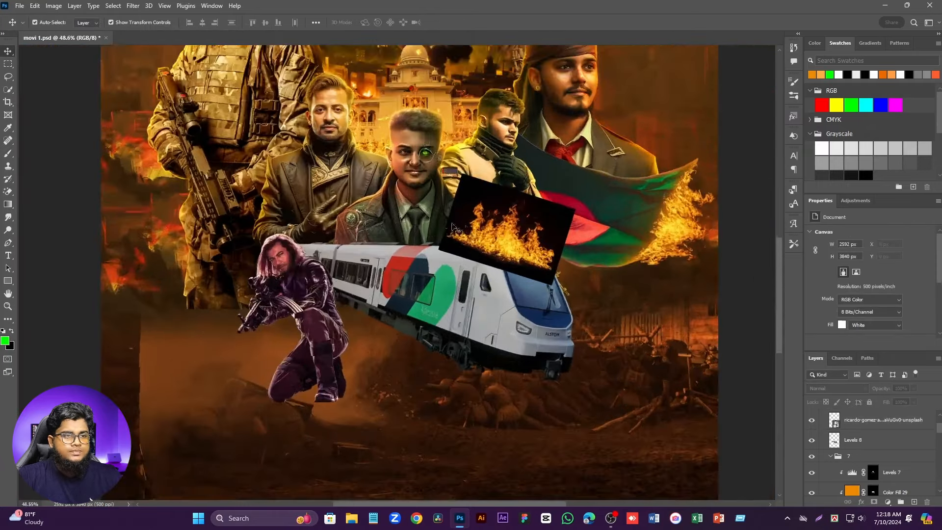
click(510, 245)
scroll(510, 245, up, 2)
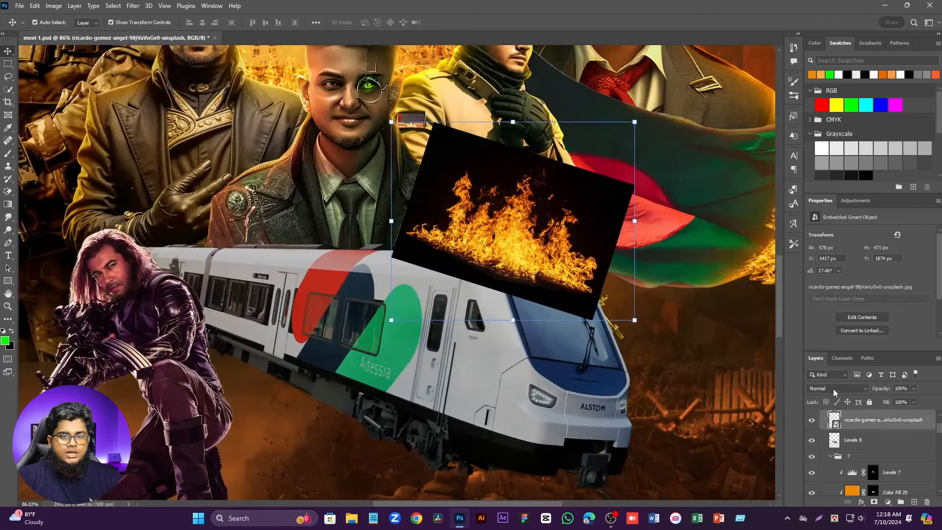
click(833, 389)
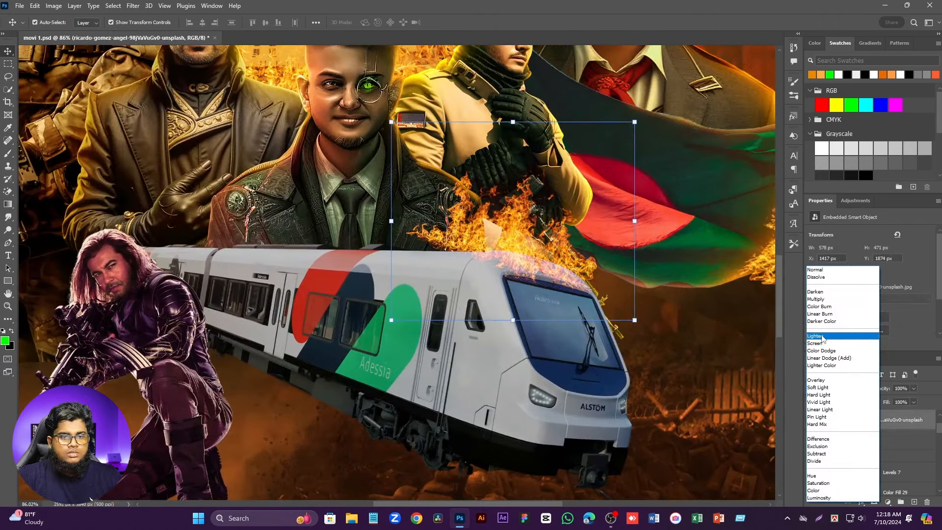
click(822, 337)
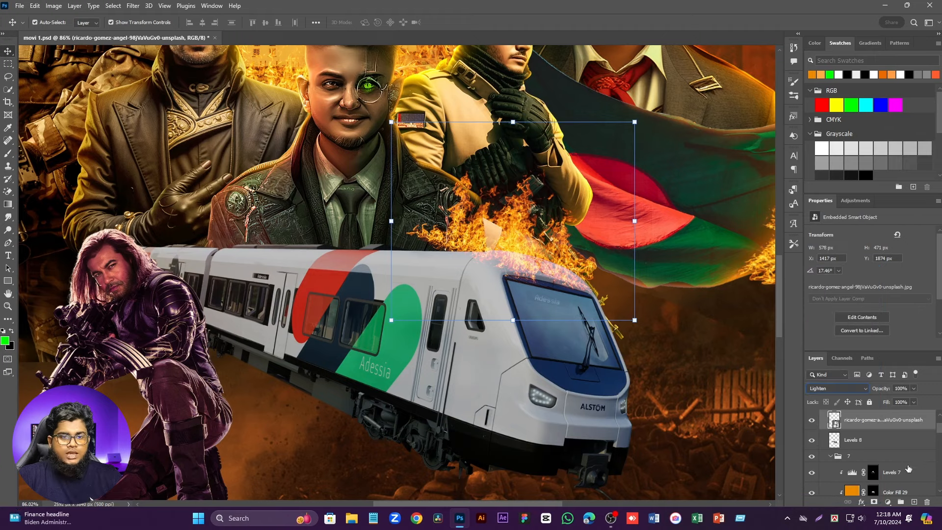
right_click(858, 425)
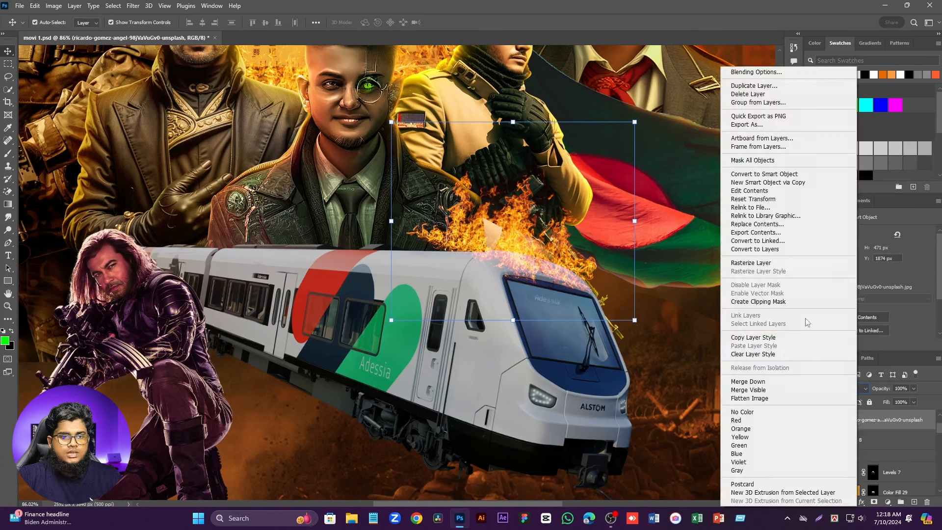
click(755, 264)
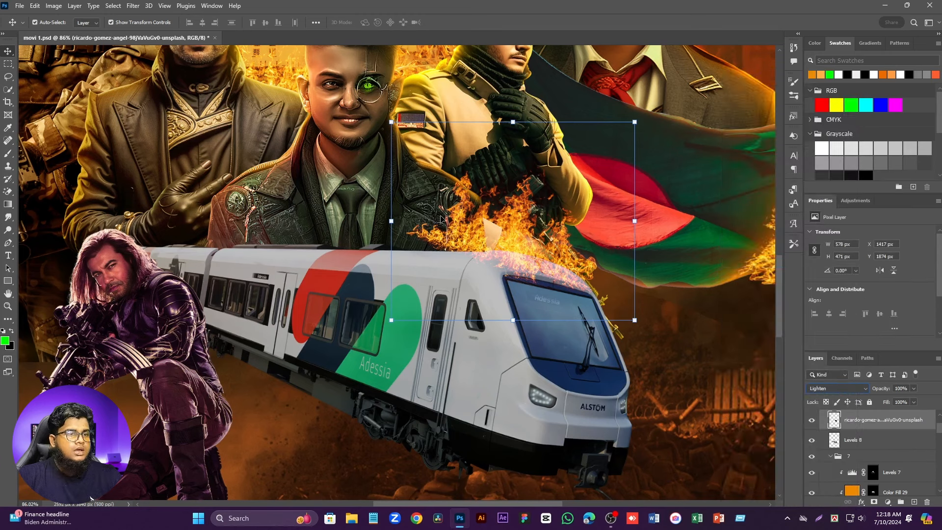
Step: Warp the flames so they spread back along the train's roof and follow its curve, and apply the warp
key(ctrl)
key(ctrl+t)
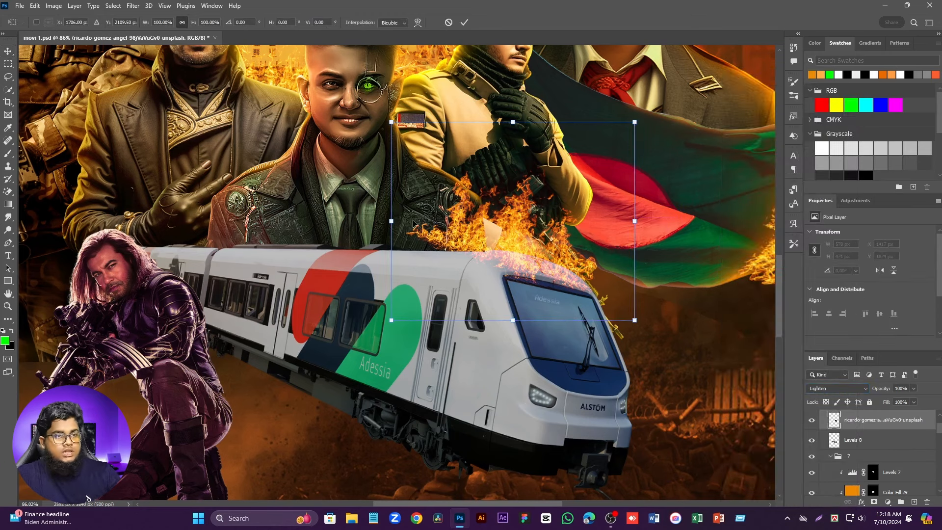
right_click(432, 206)
click(453, 268)
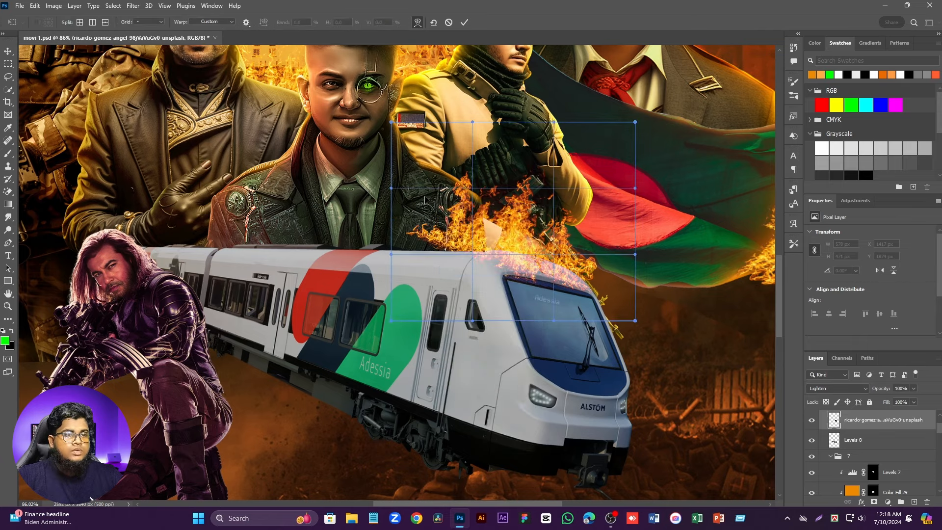
drag(411, 189, 500, 232)
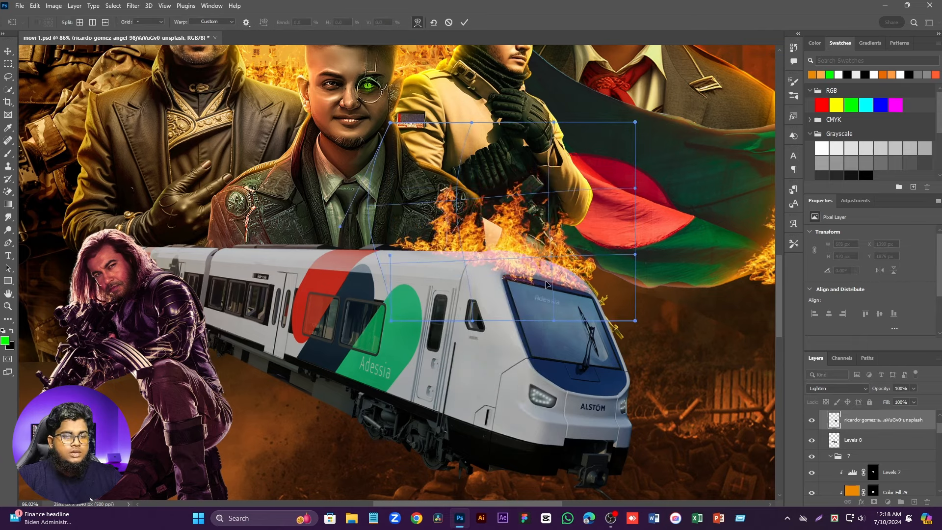
drag(546, 283, 548, 271)
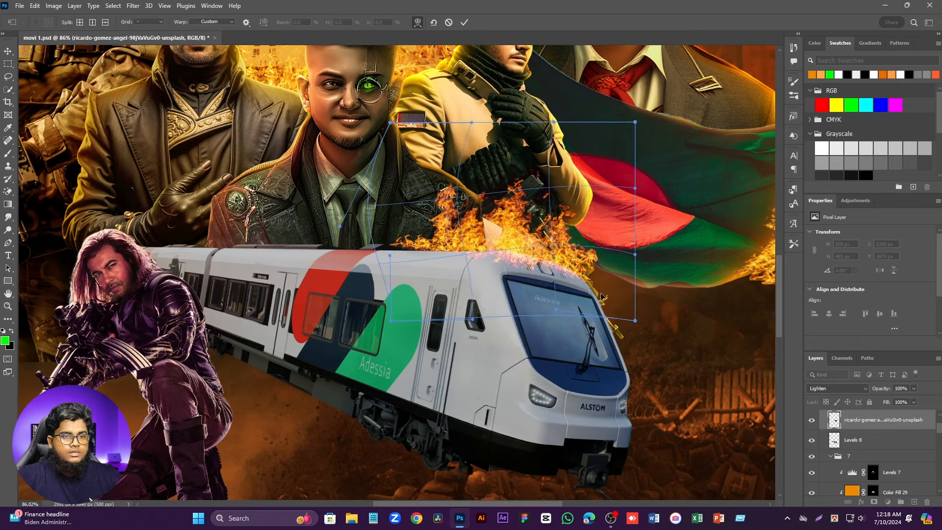
drag(634, 322, 617, 328)
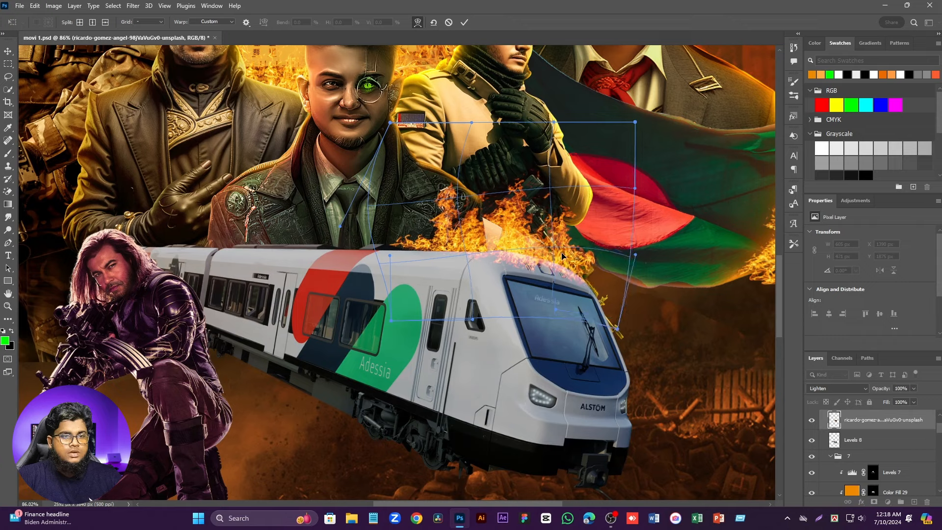
drag(394, 244, 398, 248)
drag(388, 124, 370, 123)
drag(449, 125, 396, 177)
drag(570, 264, 560, 265)
drag(396, 271, 411, 266)
drag(535, 283, 536, 278)
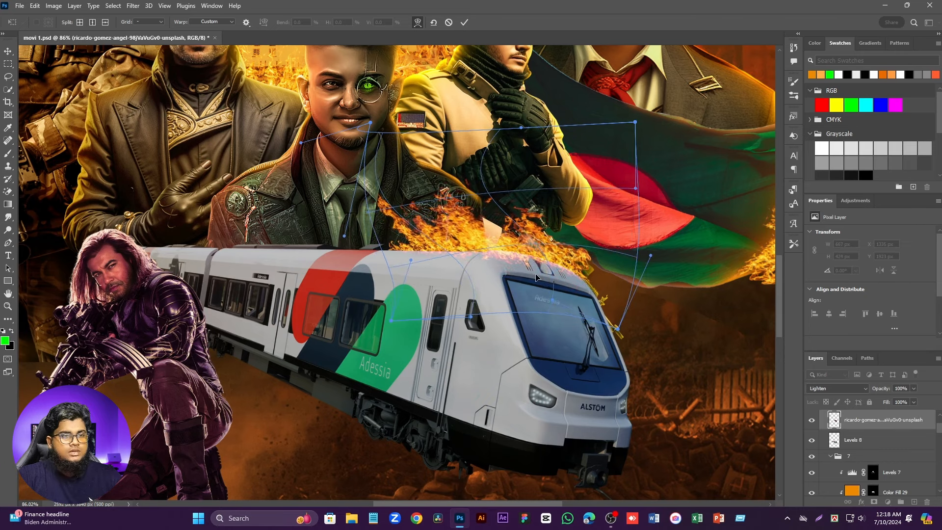
drag(514, 173, 524, 168)
mouse_move(460, 264)
mouse_down()
mouse_move(466, 271)
mouse_move(452, 271)
mouse_up()
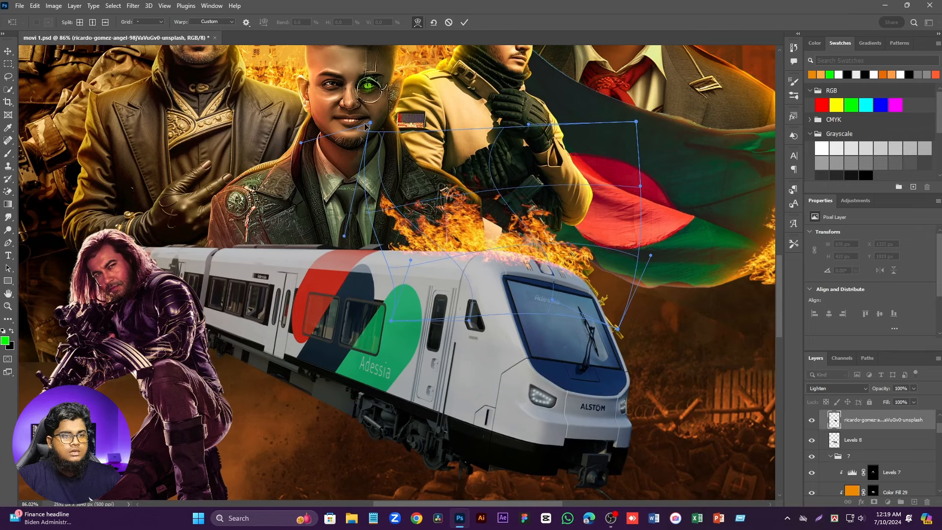
drag(368, 124, 274, 144)
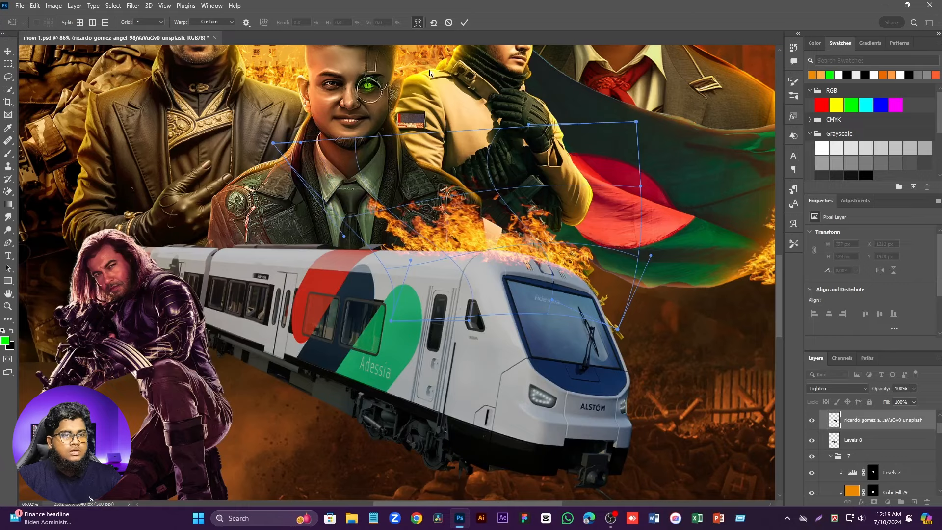
click(465, 21)
scroll(561, 300, down, 3)
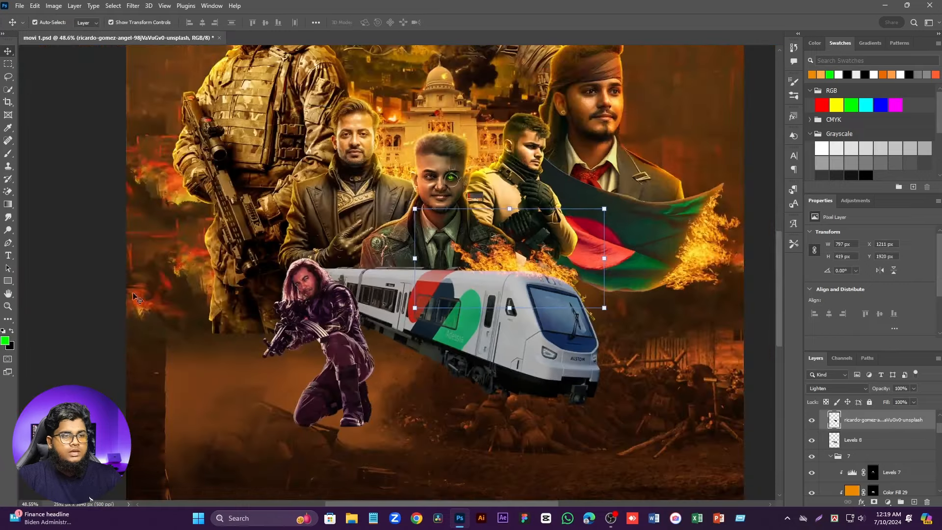
click(101, 290)
scroll(589, 297, up, 5)
Step: Add a Solid Color fill layer in the light orange swatch directly above the train layer
click(496, 360)
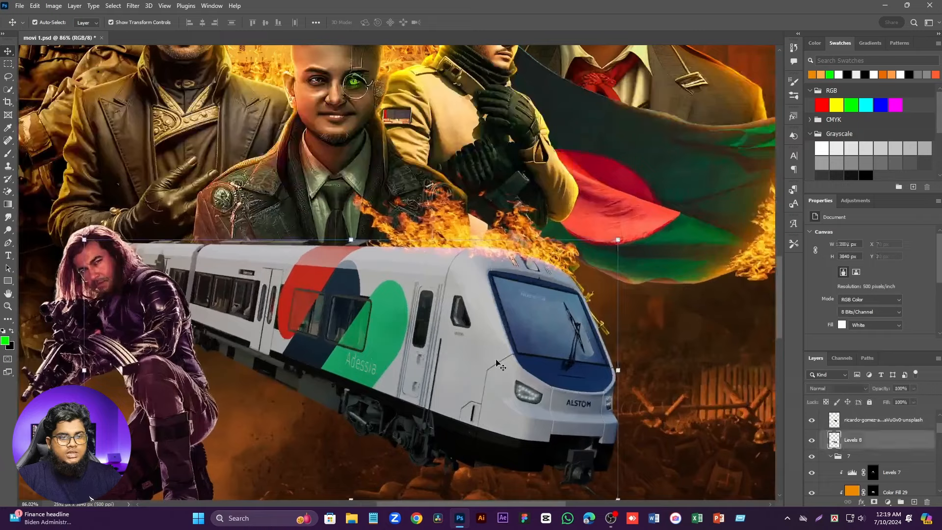
scroll(856, 447, up, 1)
click(861, 453)
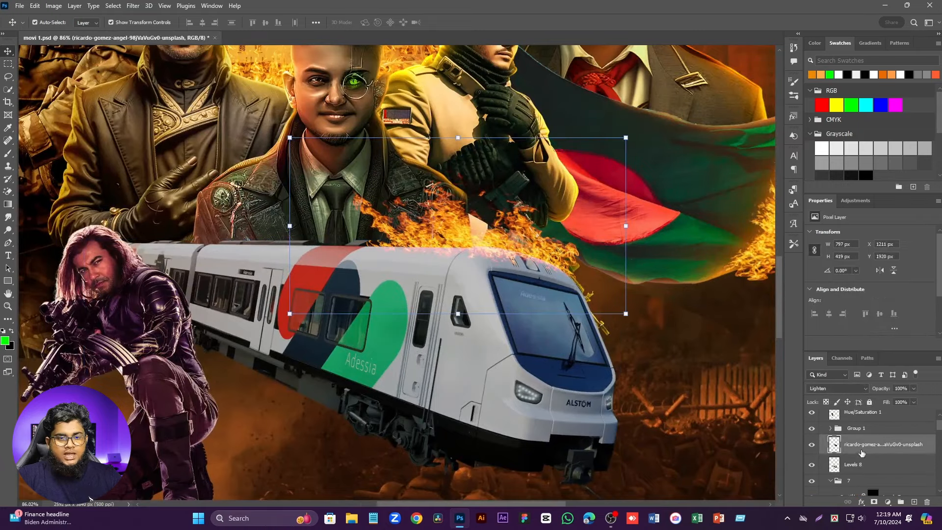
click(857, 465)
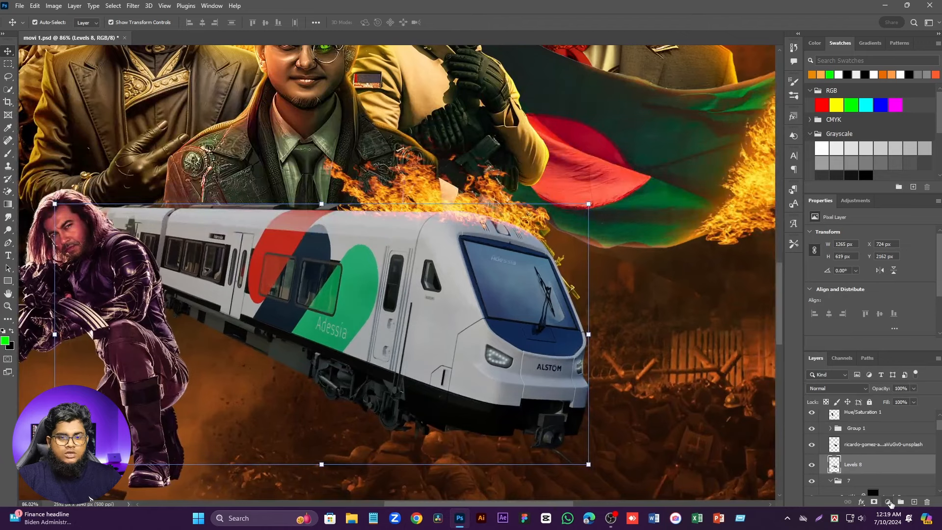
click(888, 502)
click(879, 331)
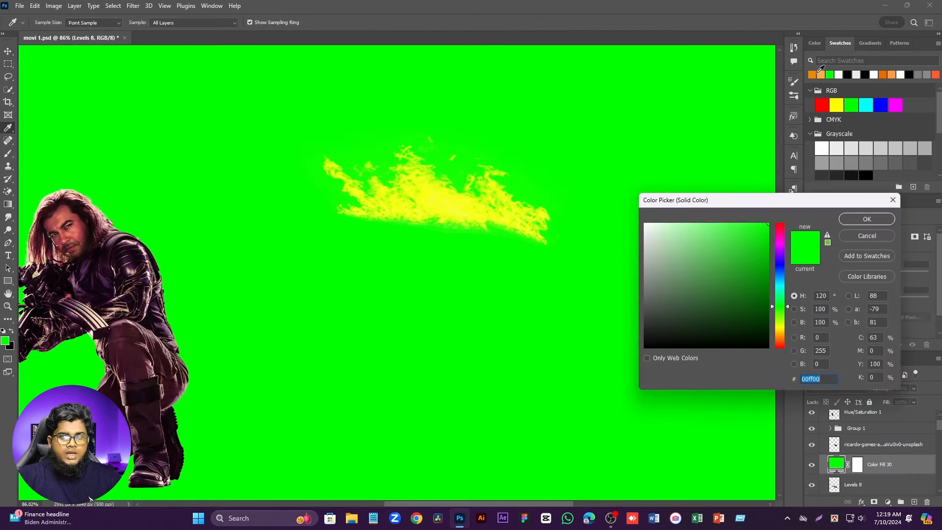
click(822, 73)
click(884, 221)
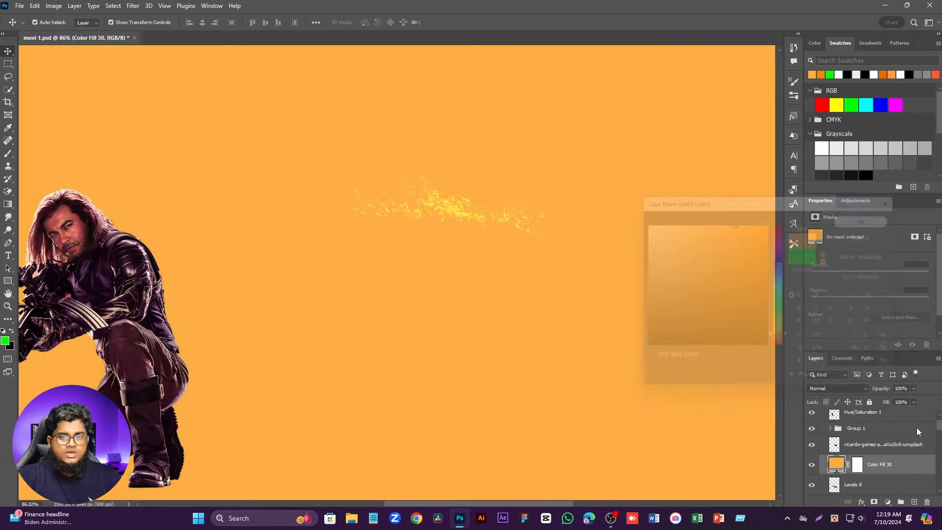
Step: Clip the orange fill to the train layer and set its blend mode to Soft Light
right_click(909, 464)
click(829, 245)
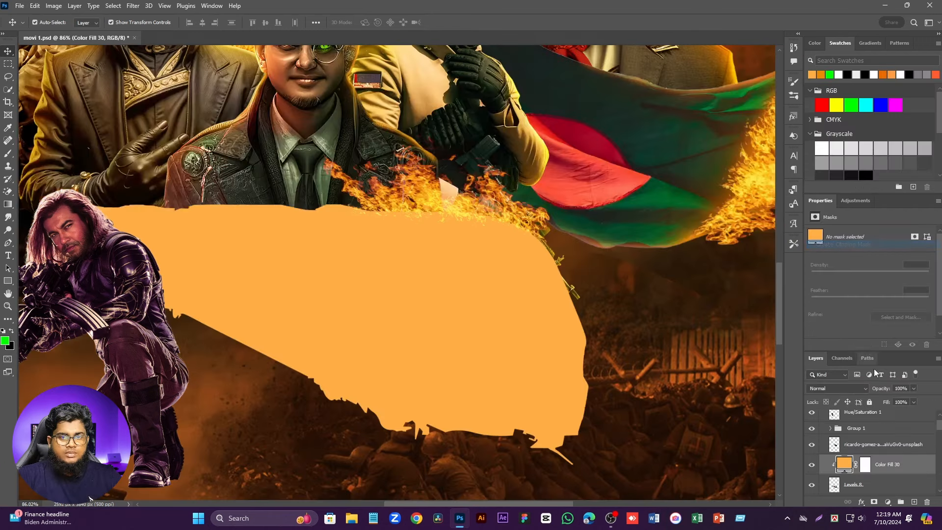
click(839, 391)
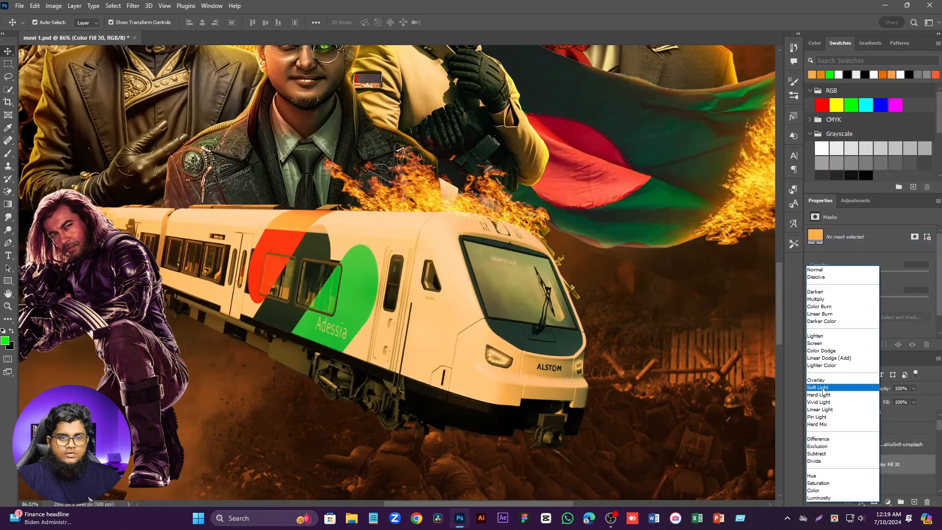
click(836, 388)
Step: Invert the orange fill's mask to black and paint the train's body white with a 756 px soft brush at 100% flow
click(865, 465)
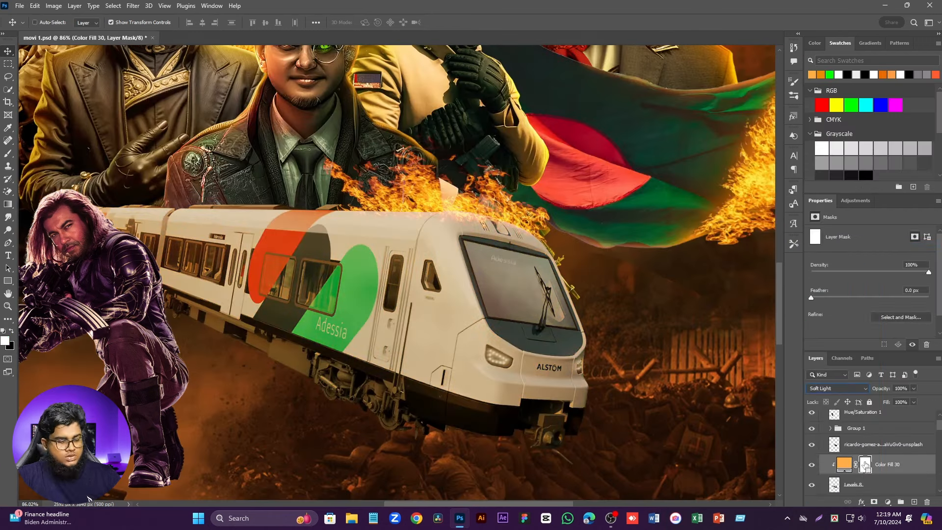
click(6, 154)
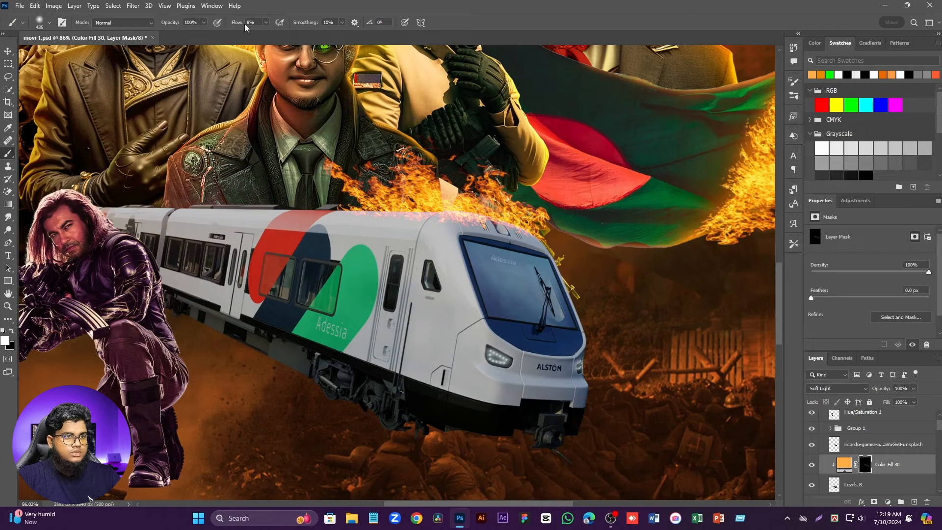
drag(410, 31, 417, 32)
drag(426, 265, 494, 273)
scroll(429, 261, down, 5)
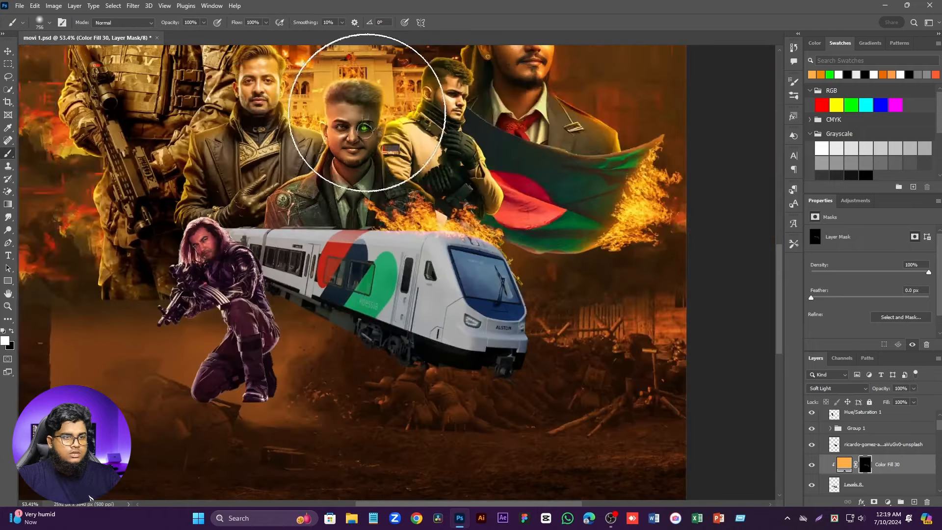
click(356, 119)
mouse_move(290, 127)
mouse_down()
mouse_move(402, 154)
mouse_move(487, 156)
mouse_move(569, 194)
mouse_move(606, 265)
mouse_move(596, 330)
mouse_move(489, 433)
mouse_move(337, 403)
mouse_move(263, 357)
mouse_move(125, 311)
mouse_move(325, 410)
mouse_move(454, 448)
mouse_move(412, 410)
mouse_up()
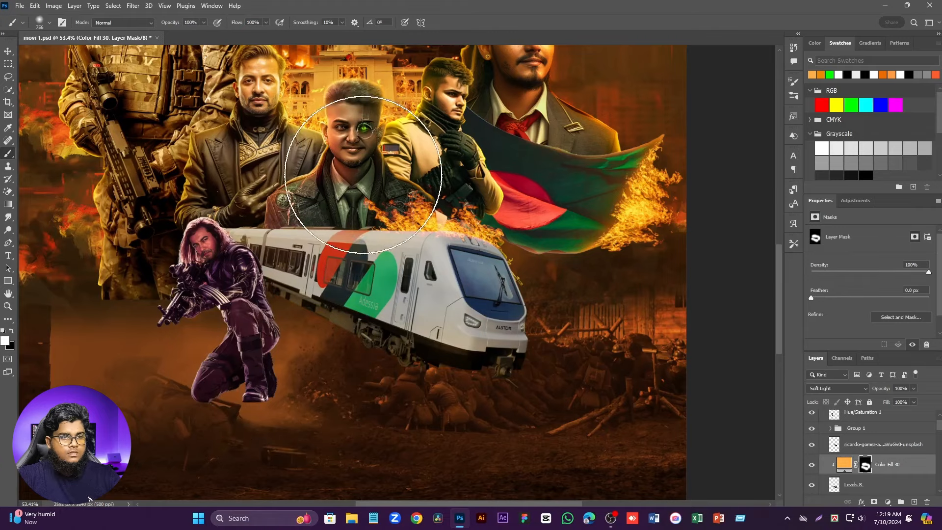
scroll(480, 213, up, 4)
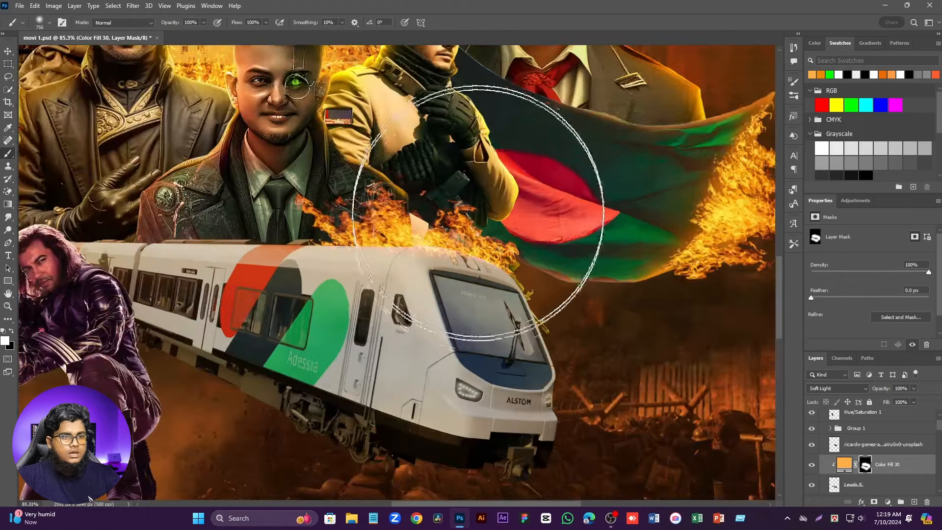
scroll(474, 231, down, 4)
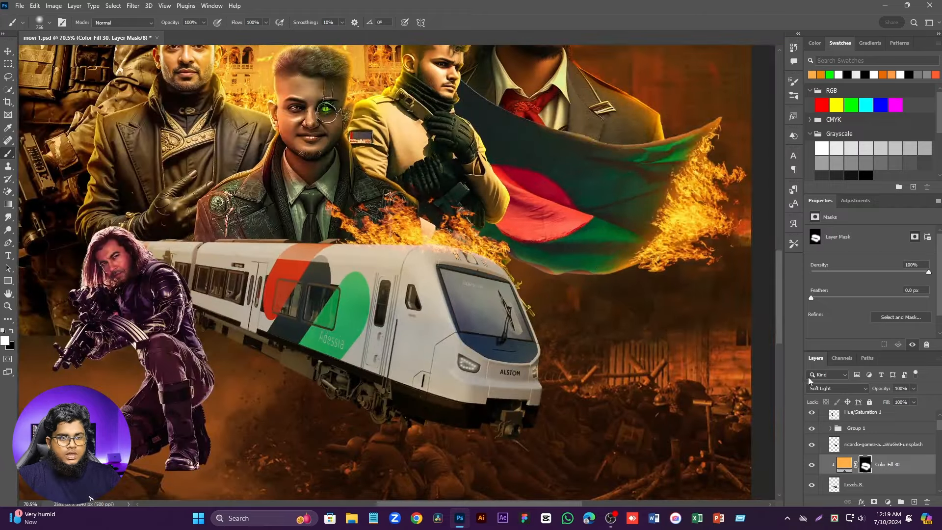
Step: Add a Solid Color fill layer in darker orange #ec8a00 above the light orange fill and clip it to the train
scroll(416, 221, up, 2)
click(888, 502)
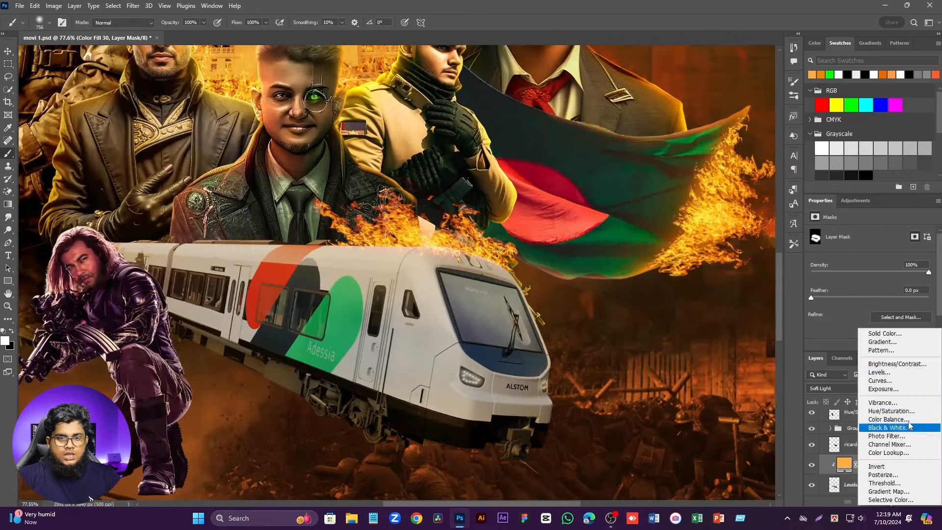
click(892, 335)
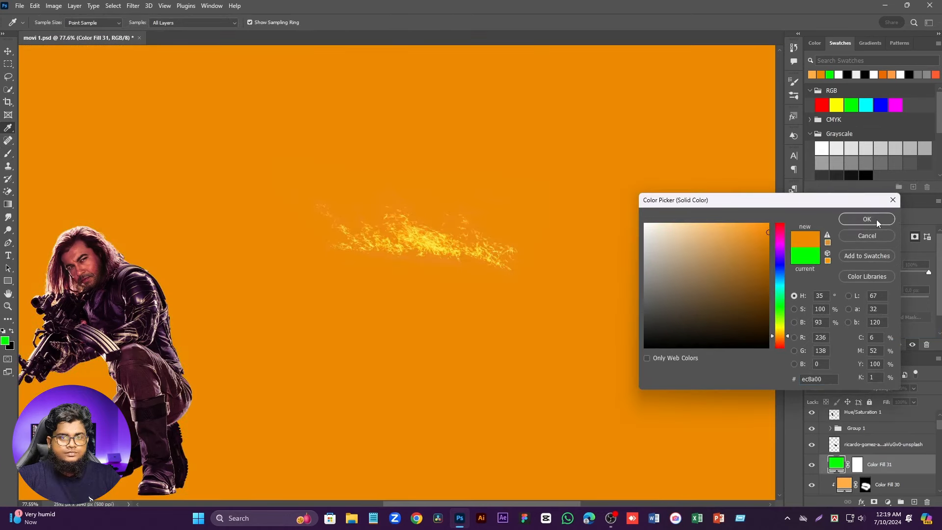
click(876, 219)
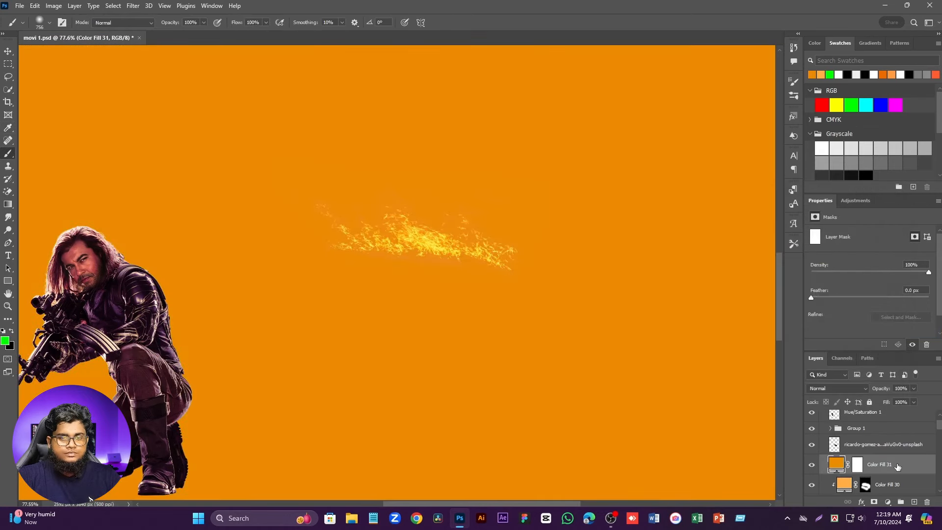
right_click(898, 466)
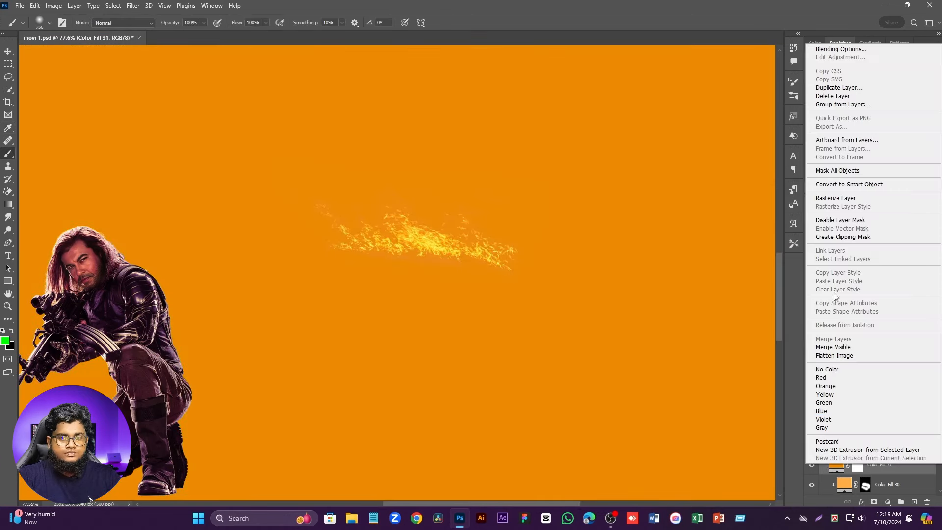
click(838, 237)
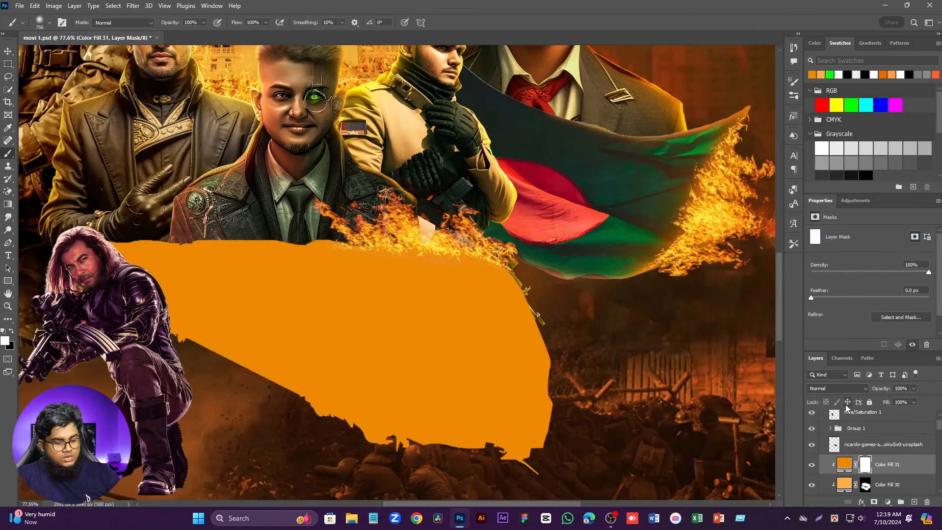
Step: Invert the darker orange fill's mask to black and set the fill's blend mode to Lighten
key(ctrl+i)
click(835, 389)
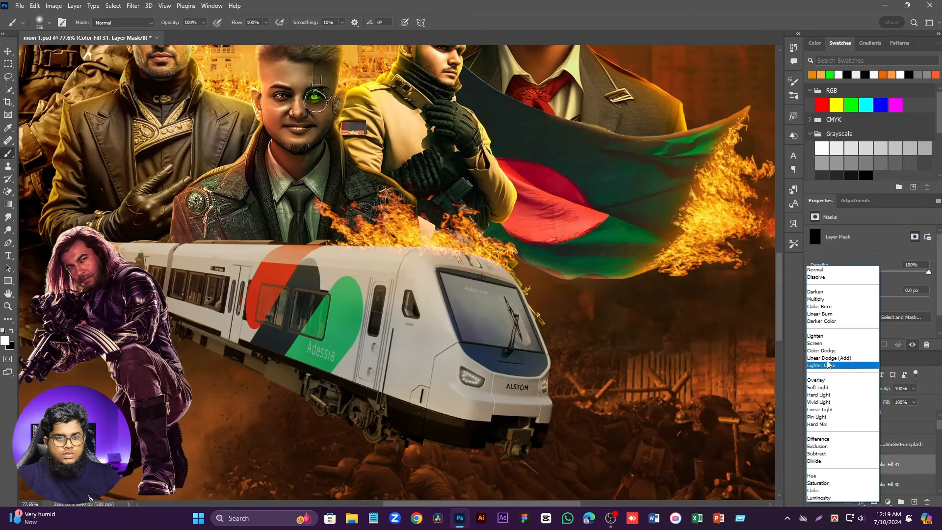
click(824, 336)
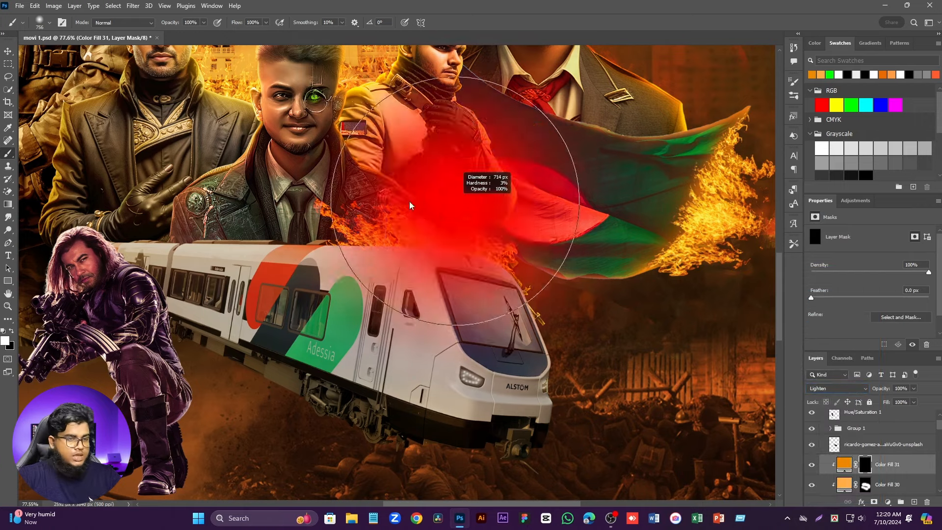
Step: Paint the mask white along the train's front roof beneath the flames with a soft 164 to 112 px brush, and set the fill to Screen
drag(448, 219, 422, 222)
scroll(478, 245, up, 10)
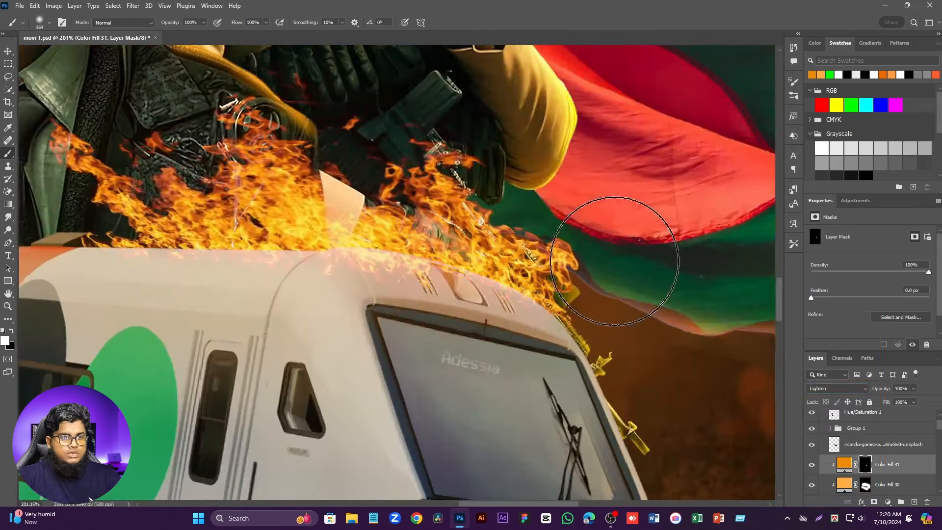
mouse_move(305, 199)
mouse_down()
mouse_move(169, 195)
mouse_move(437, 227)
mouse_move(279, 210)
mouse_move(543, 208)
mouse_up()
scroll(554, 221, down, 5)
scroll(432, 238, up, 3)
drag(432, 238, 358, 228)
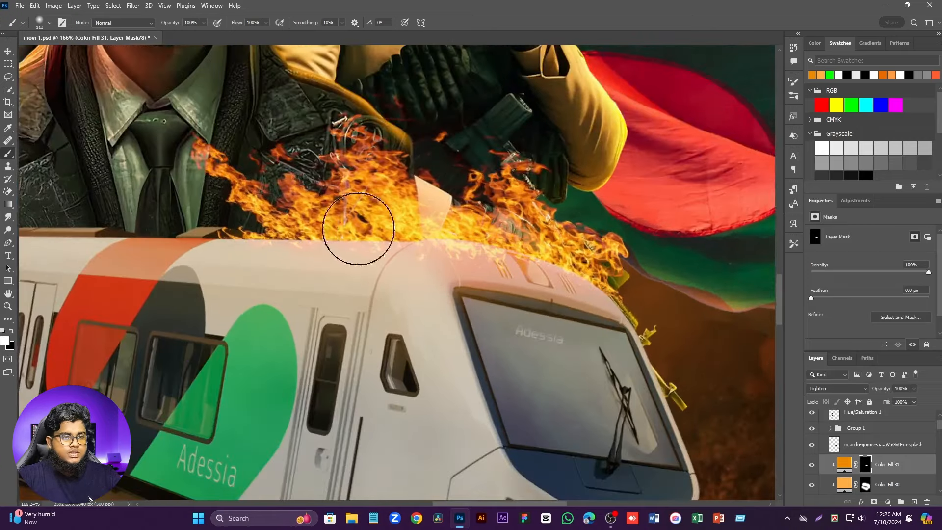
click(834, 389)
click(820, 344)
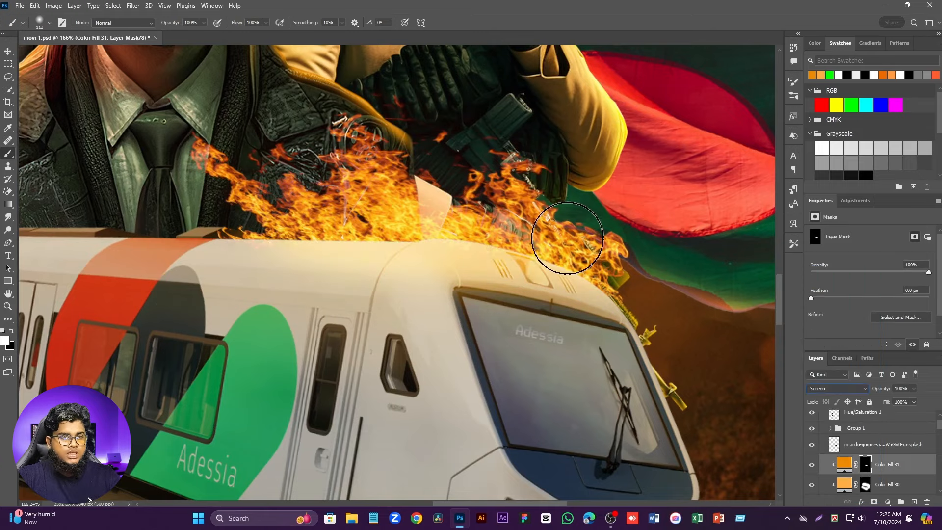
Step: Extend the orange glow along the roof edge toward the train's rear carriages by painting the mask white with the 112 px soft brush
scroll(460, 221, down, 7)
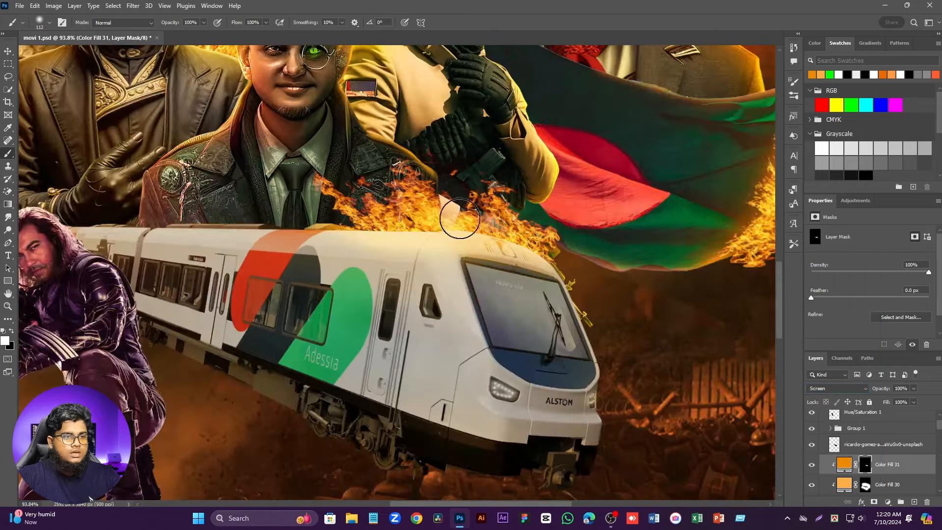
scroll(229, 190, up, 5)
scroll(623, 215, down, 6)
scroll(420, 200, up, 3)
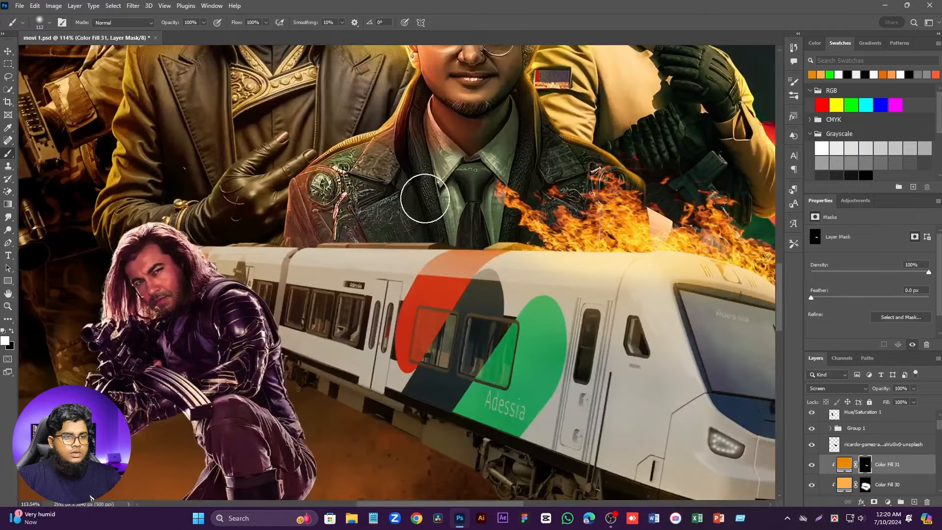
scroll(362, 200, down, 3)
scroll(311, 195, up, 4)
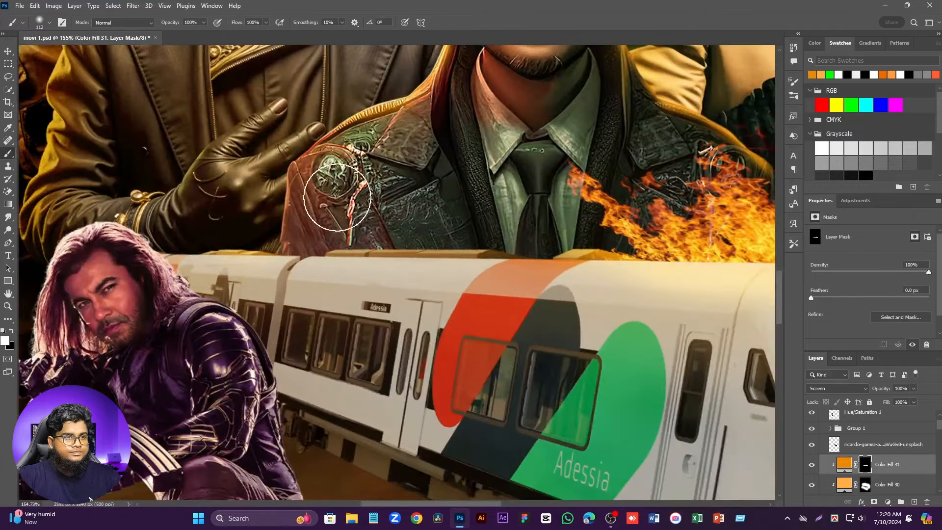
scroll(221, 211, down, 6)
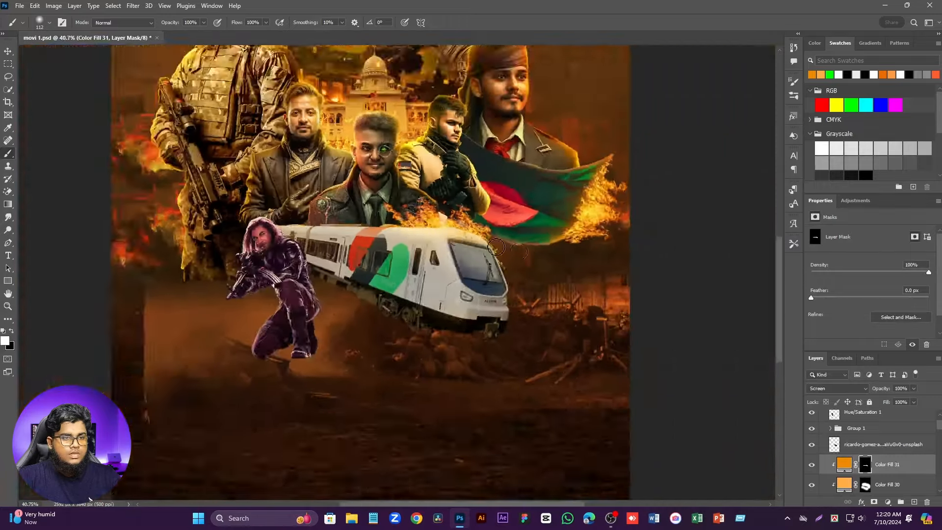
scroll(516, 292, up, 4)
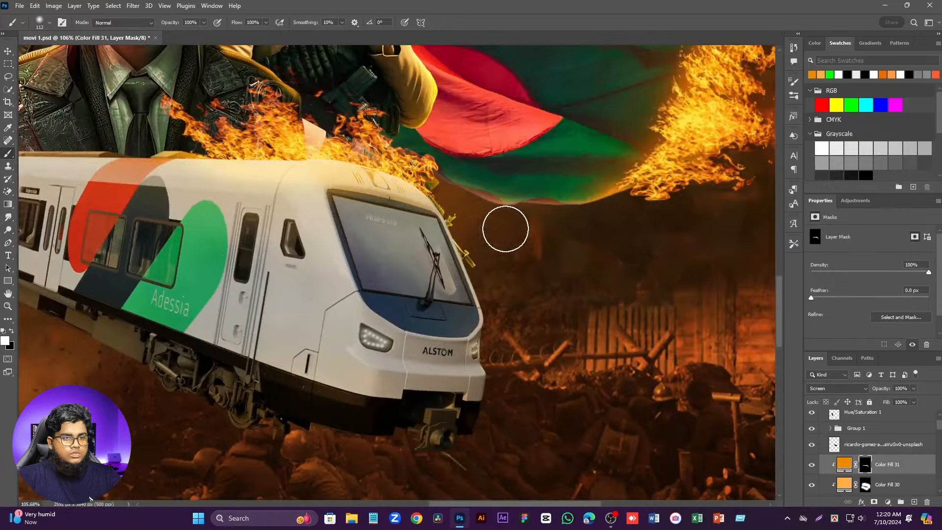
Step: Paint more orange glow along the train's roof and rear in the Color Fill 31 mask, using a soft white brush enlarged to 515 px
mouse_move(505, 229)
mouse_down()
mouse_move(540, 229)
mouse_move(554, 348)
mouse_up()
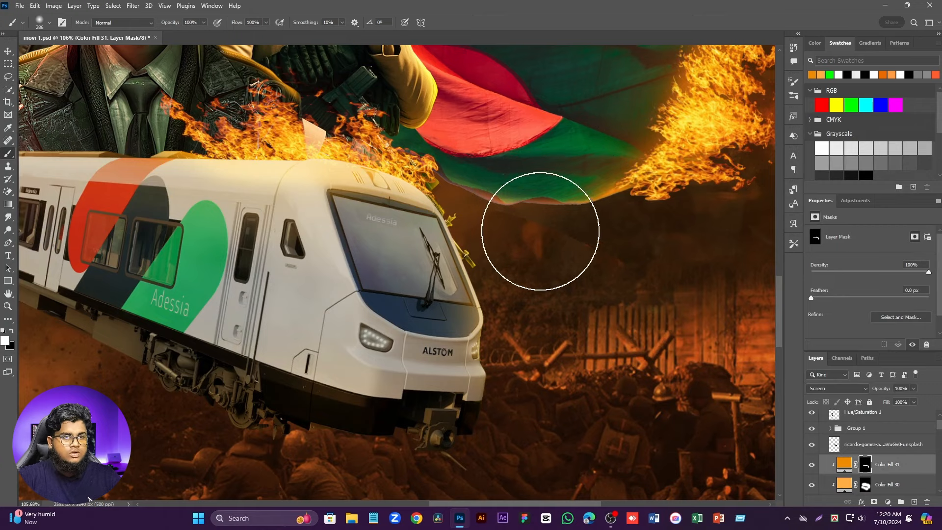
scroll(564, 243, down, 5)
scroll(577, 256, down, 3)
scroll(288, 215, up, 6)
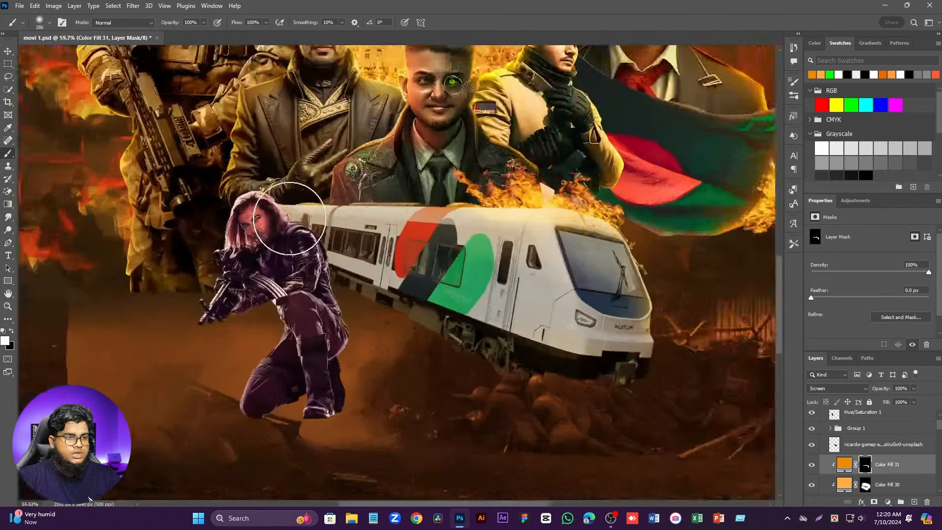
drag(190, 210, 235, 211)
mouse_move(226, 301)
mouse_down()
mouse_move(246, 302)
mouse_move(222, 264)
mouse_move(288, 340)
mouse_up()
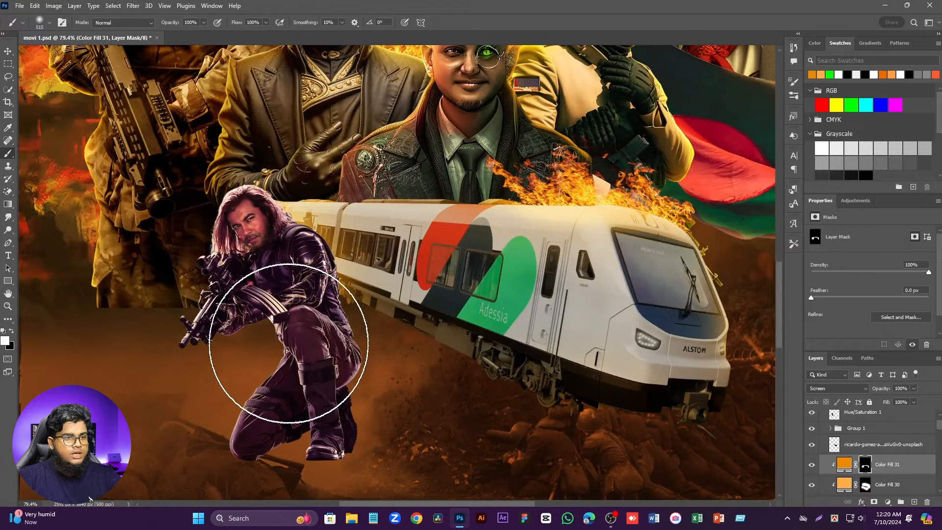
scroll(438, 334, down, 3)
scroll(367, 202, up, 3)
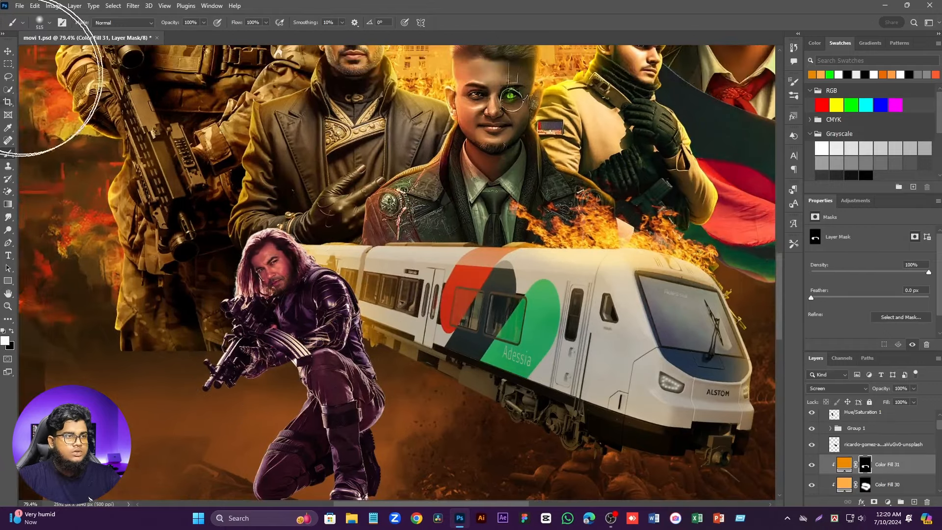
Step: Save the poster document and deselect the Color Fill 31 layer
click(13, 51)
scroll(440, 308, down, 3)
key(ctrl+s)
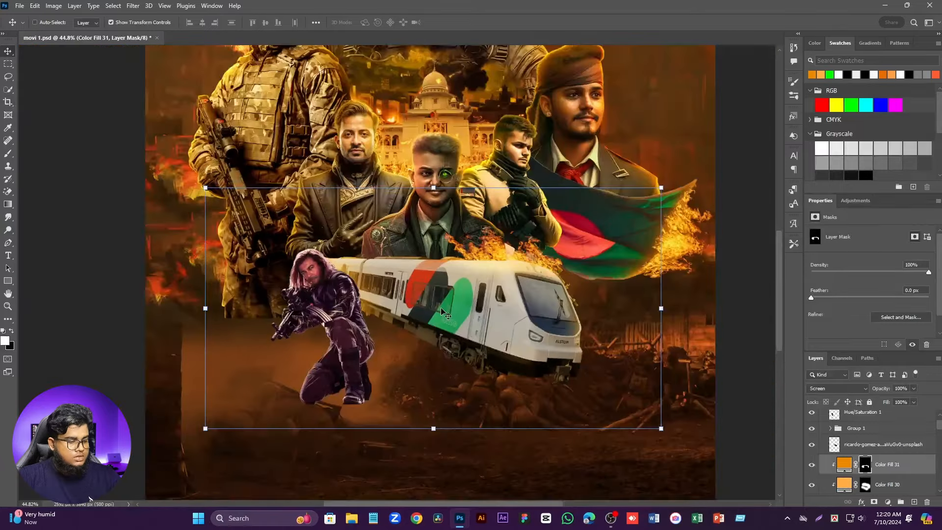
click(93, 232)
scroll(322, 276, up, 3)
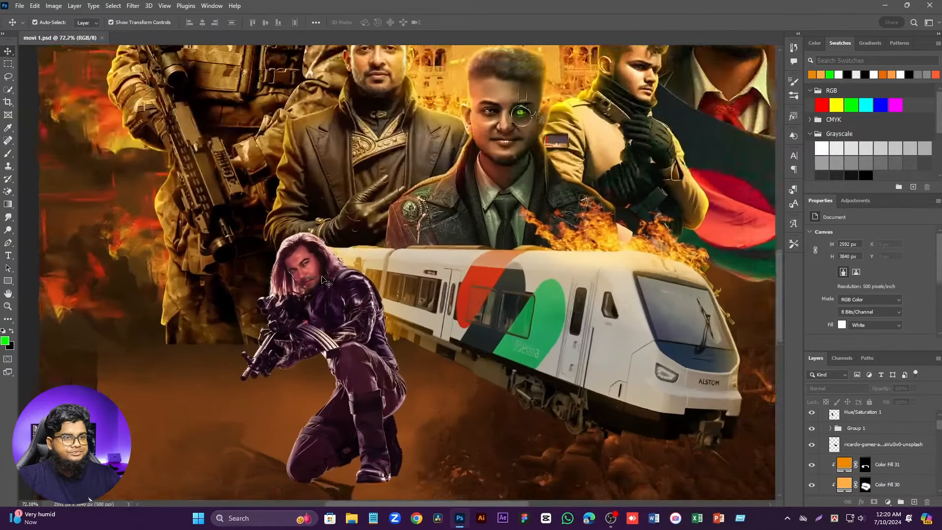
scroll(583, 293, down, 3)
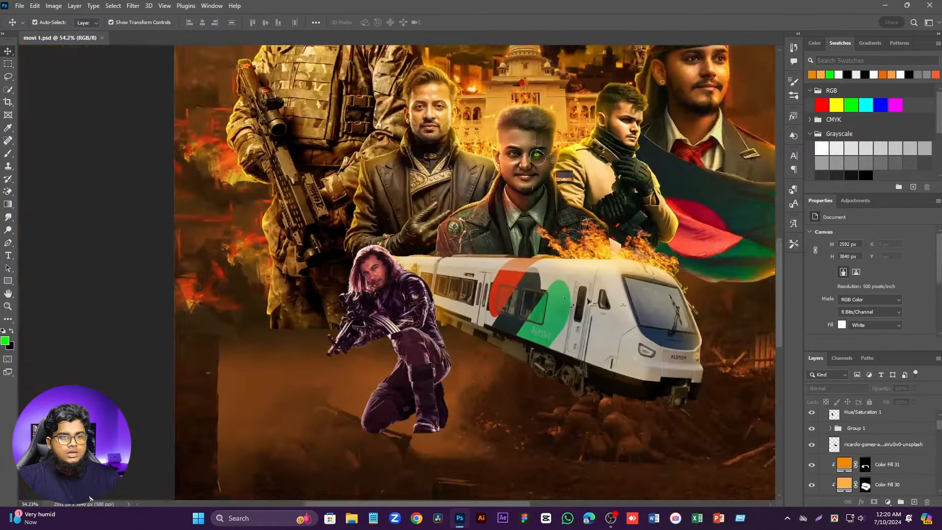
scroll(314, 245, up, 3)
scroll(889, 471, down, 1)
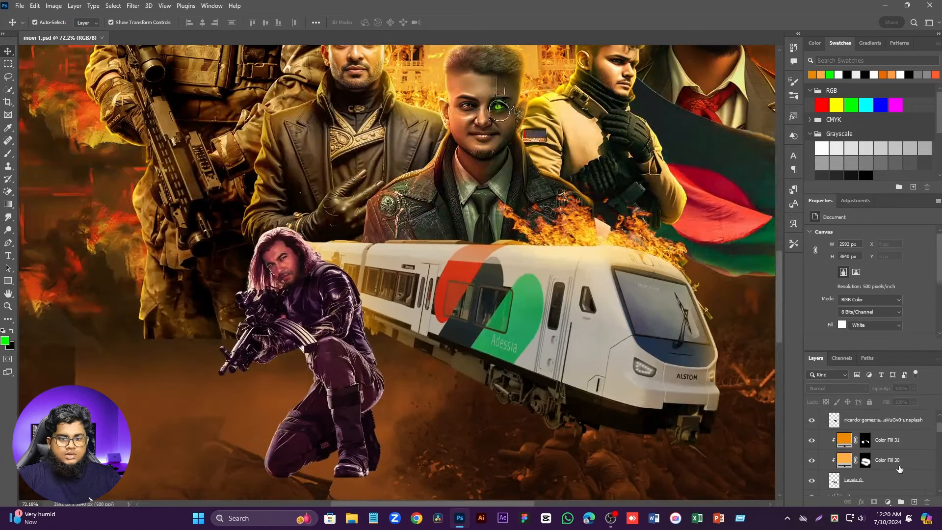
Step: Place the image fire_blow_png_by_duzulek_de1g233 as an embedded object directly above the train's flame layer
click(886, 436)
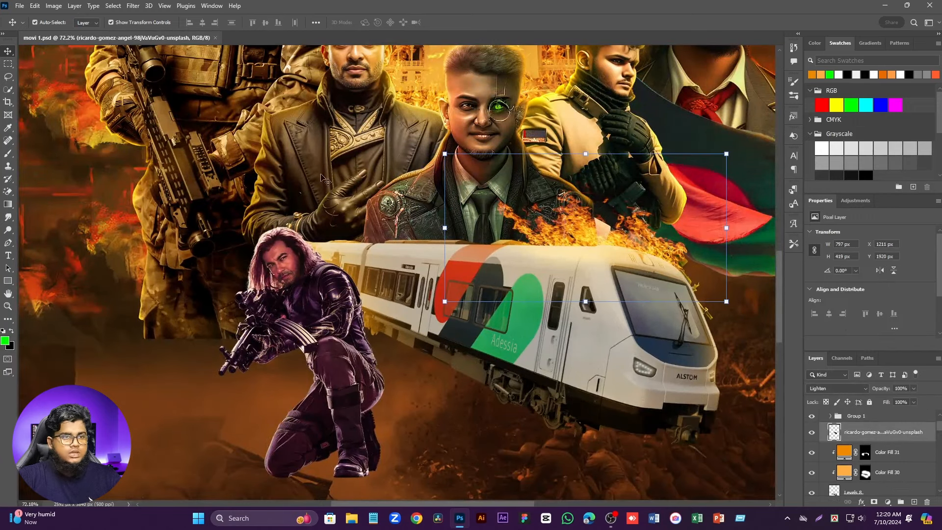
click(21, 6)
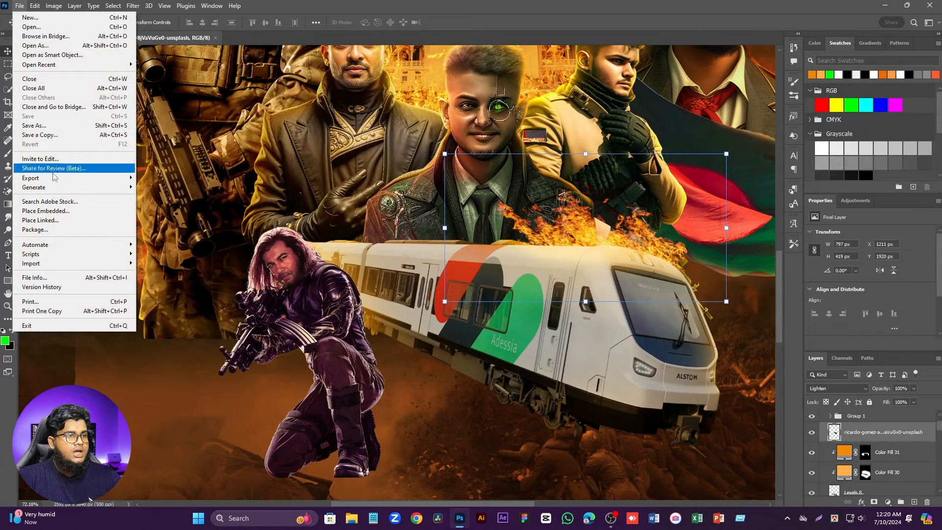
click(54, 211)
scroll(197, 184, down, 4)
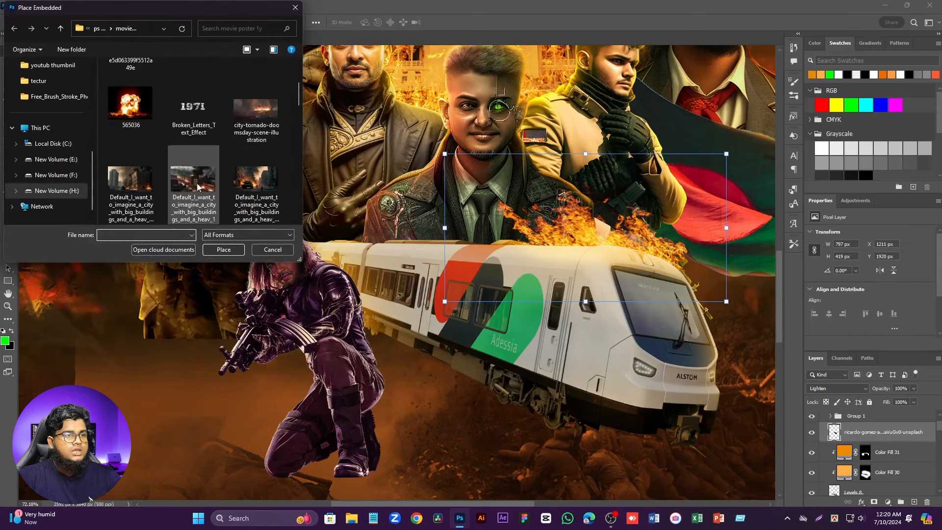
scroll(196, 183, down, 5)
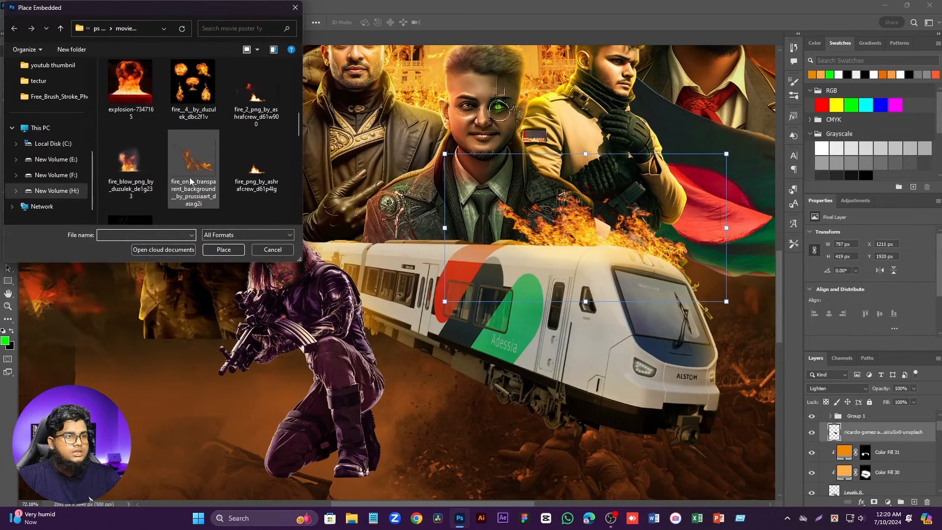
scroll(189, 177, down, 2)
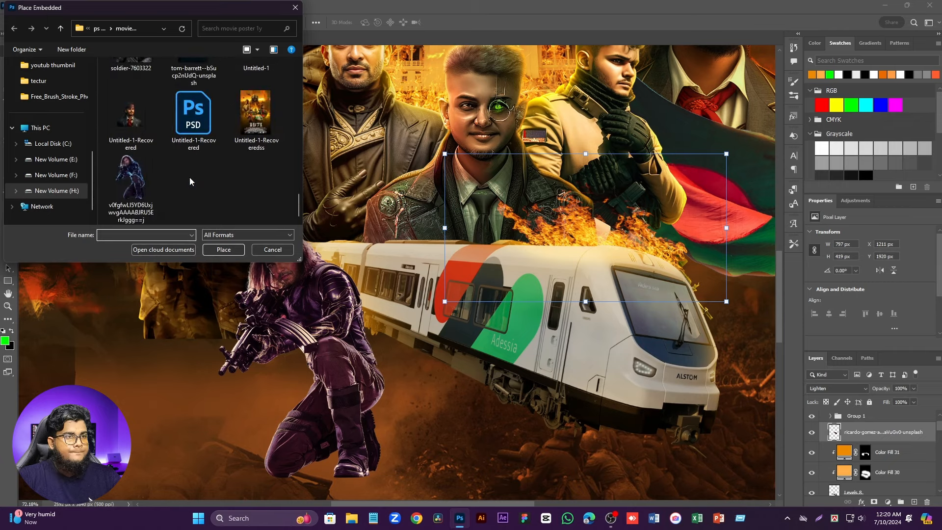
scroll(189, 178, up, 8)
scroll(190, 180, up, 5)
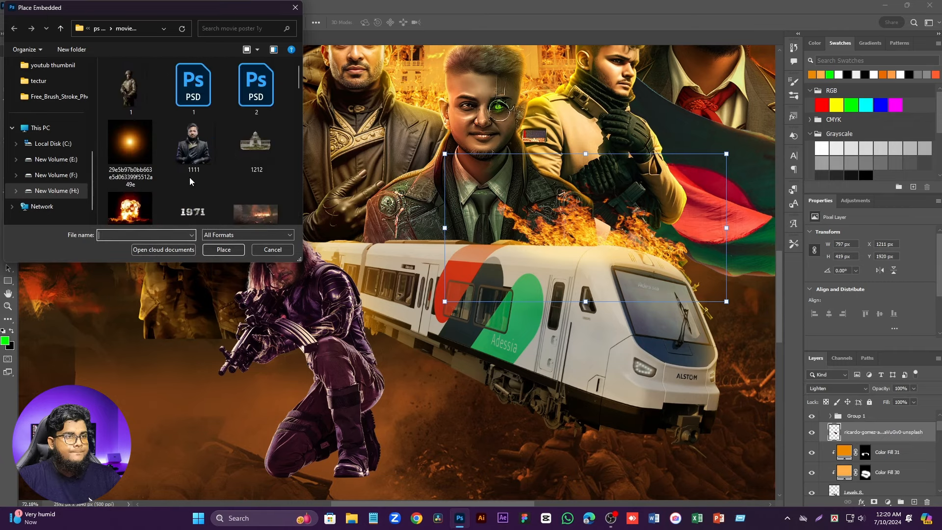
scroll(190, 181, down, 5)
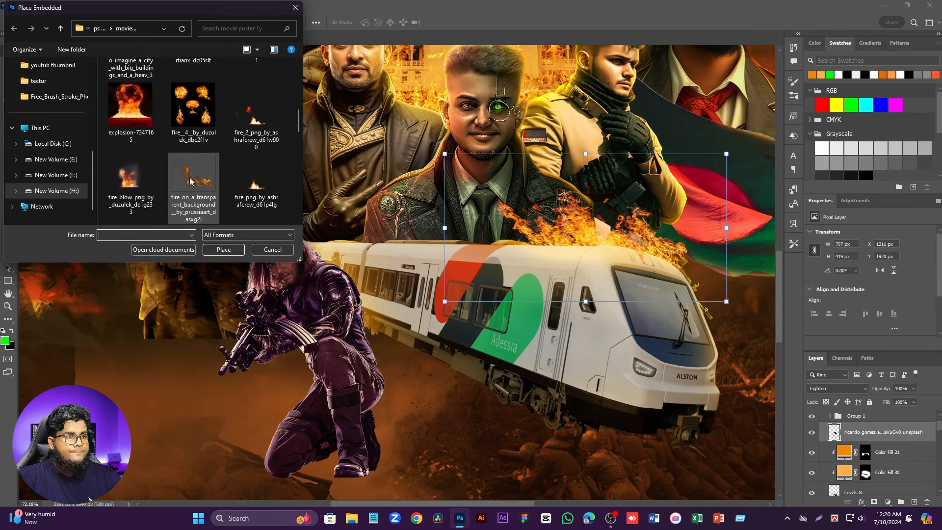
click(122, 181)
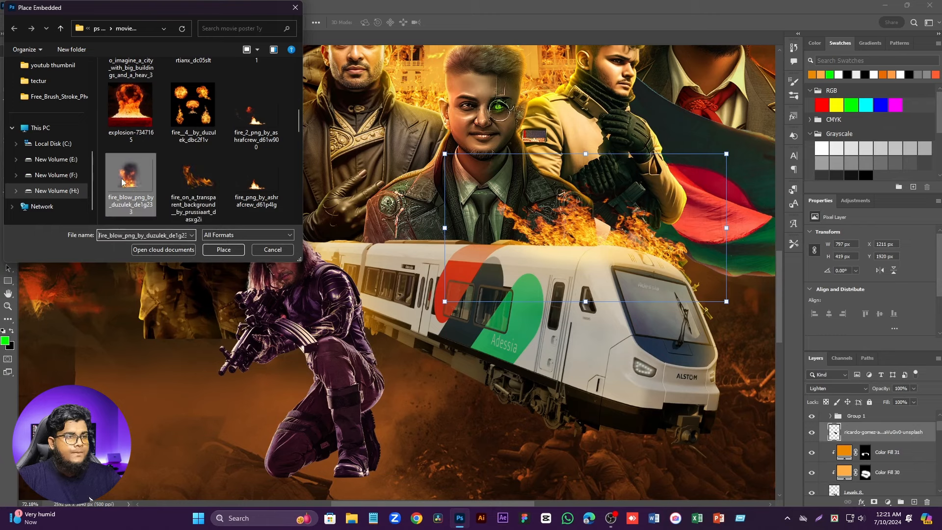
click(223, 250)
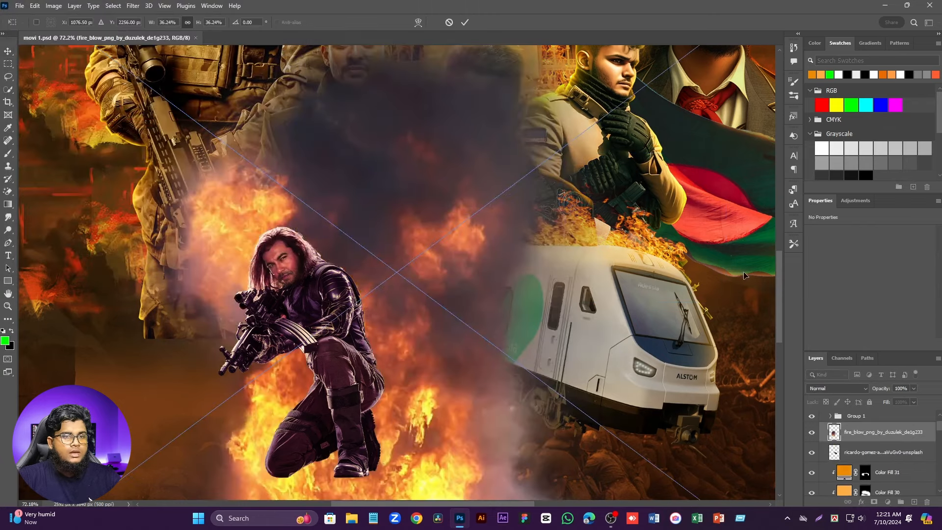
Step: Shrink the placed fire image to about 14.33%, rotate it about 4.5° and position it behind the kneeling gunman
drag(745, 276, 604, 217)
drag(714, 214, 199, 213)
drag(58, 166, 406, 157)
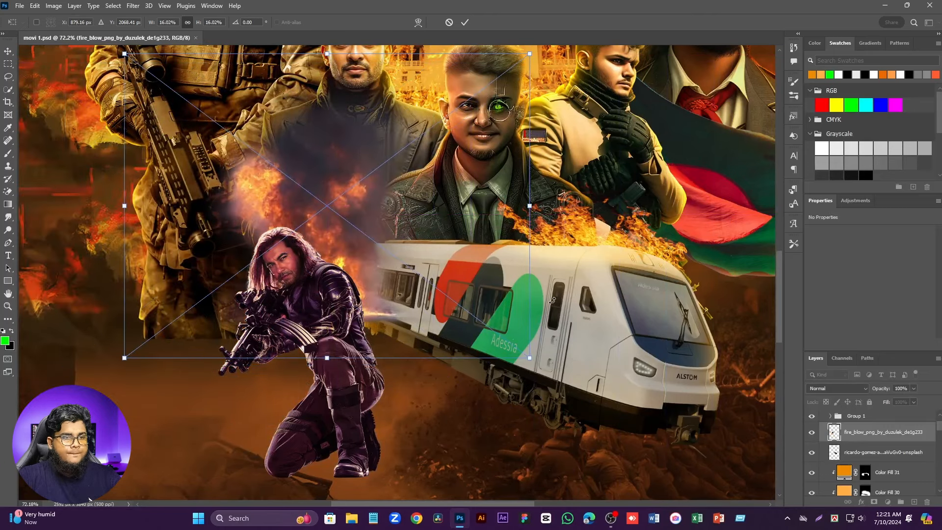
drag(529, 361, 530, 330)
drag(291, 167, 352, 216)
scroll(331, 237, down, 3)
scroll(332, 237, up, 1)
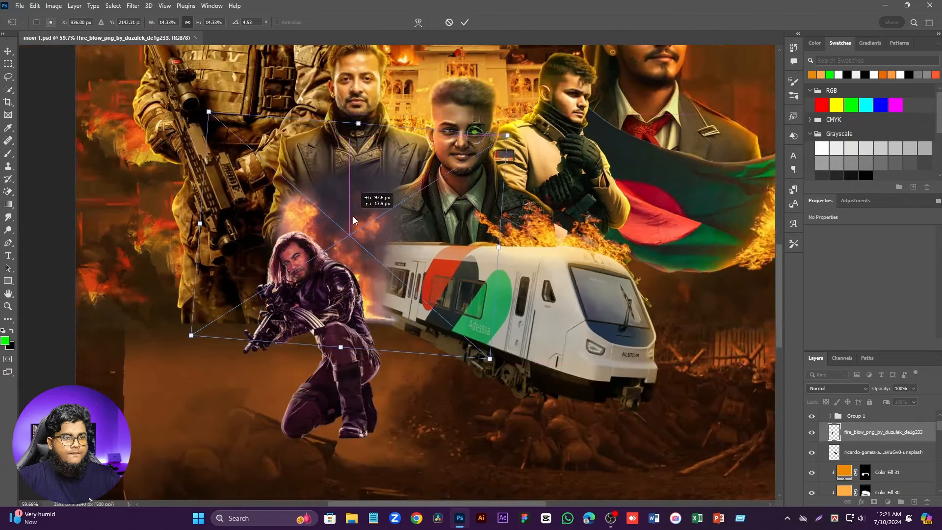
Step: Refine the fire image to about 13.16% scale and 10.93° rotation, covering the train's rear end, and apply the transform
drag(541, 391, 525, 353)
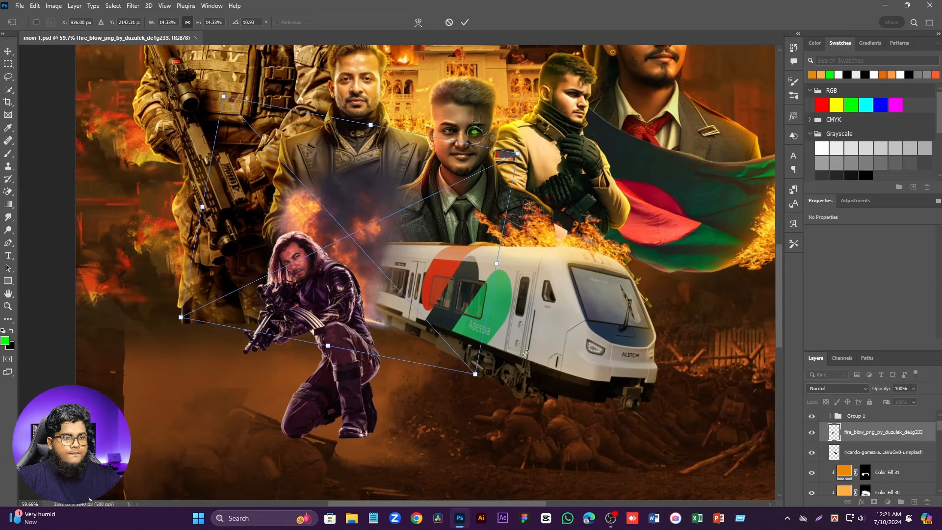
drag(494, 263, 506, 265)
drag(435, 237, 426, 222)
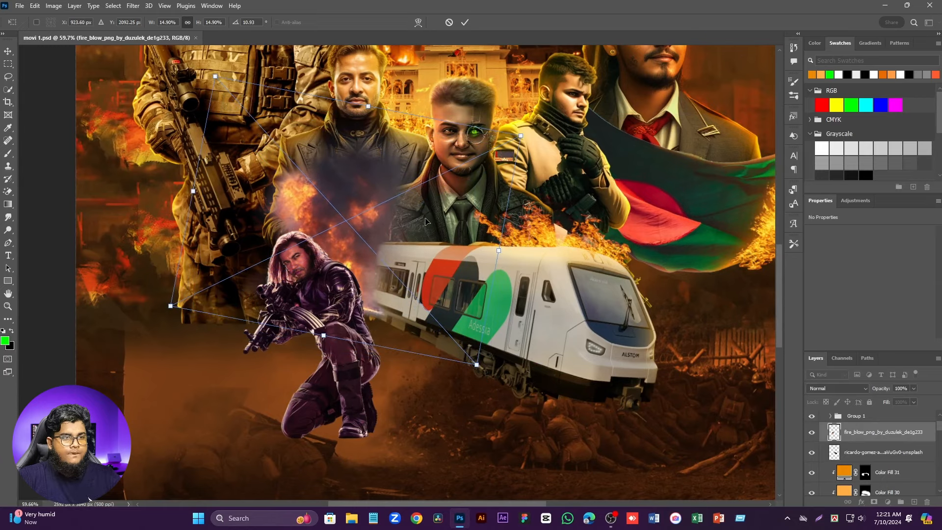
drag(520, 136, 452, 165)
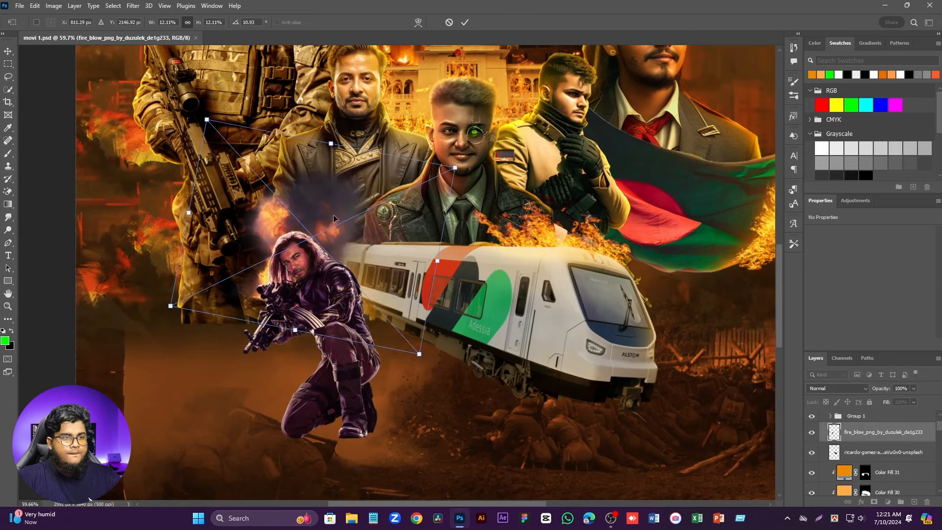
drag(333, 216, 355, 217)
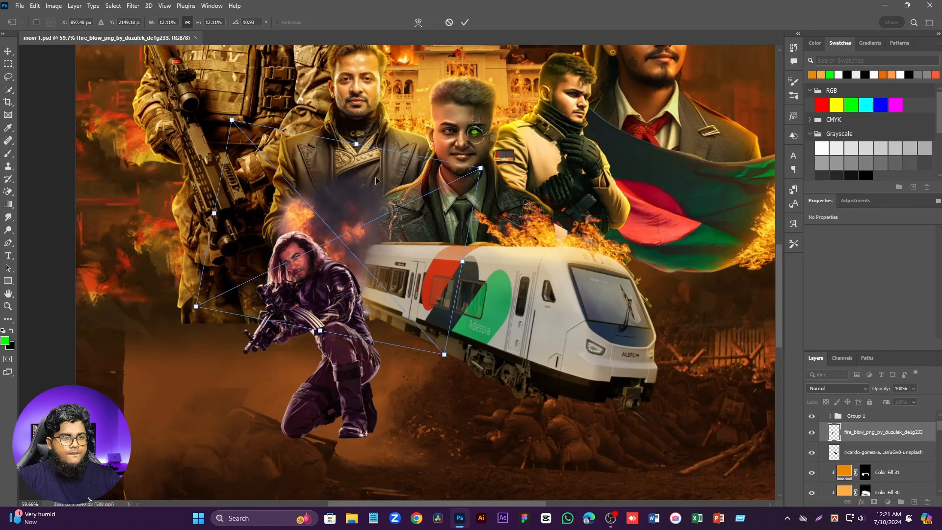
drag(358, 146, 360, 129)
drag(351, 181, 341, 194)
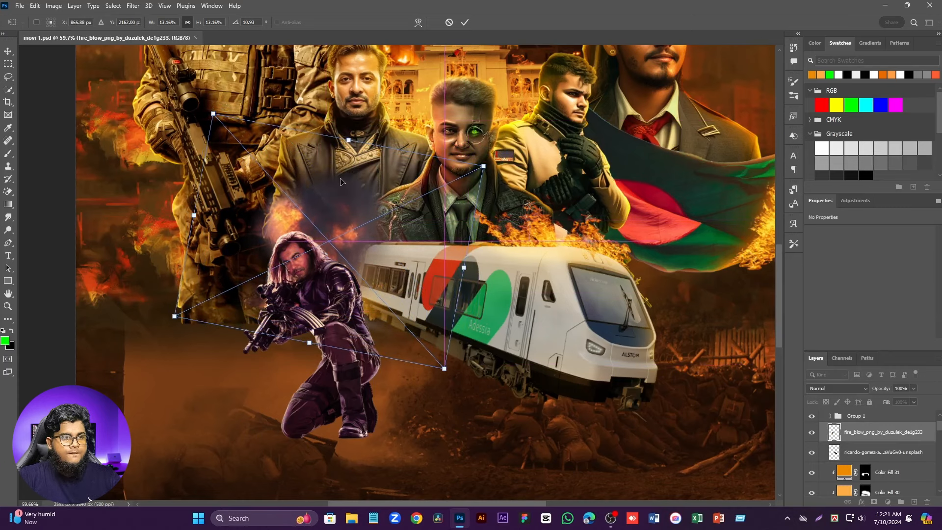
click(465, 22)
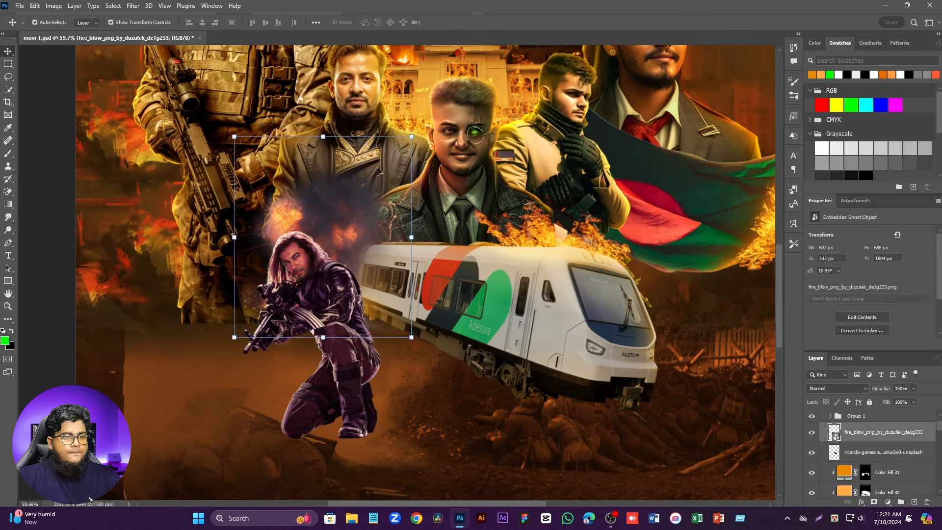
scroll(368, 185, down, 3)
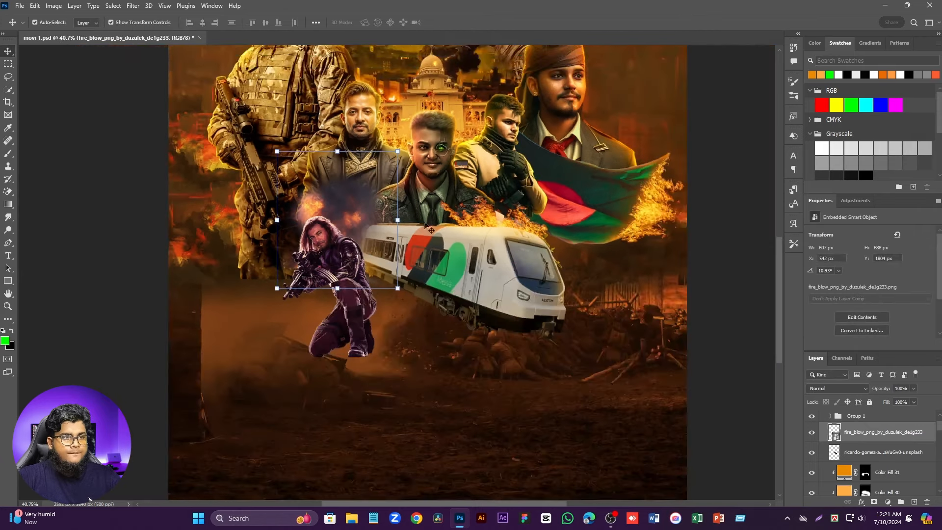
click(828, 390)
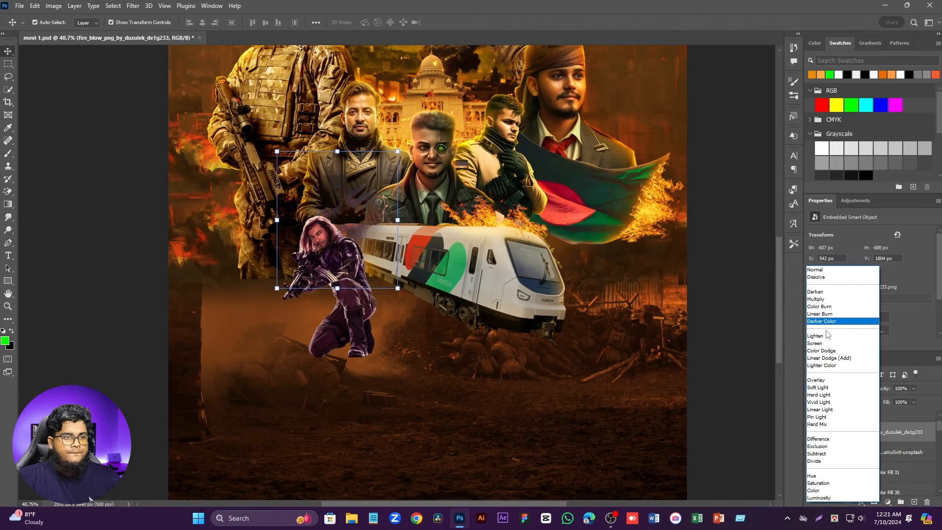
click(822, 270)
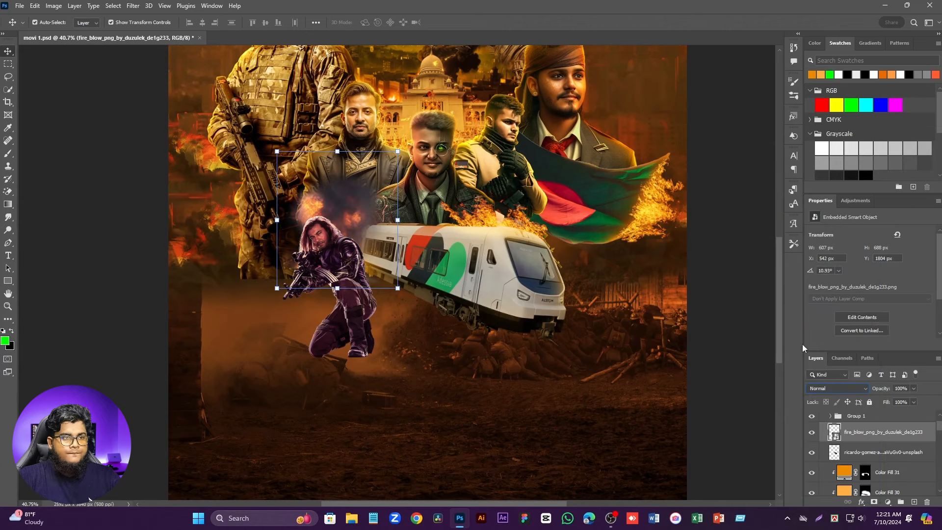
Step: Rasterize the fire_blow layer and add a white layer mask to it
right_click(857, 435)
click(758, 265)
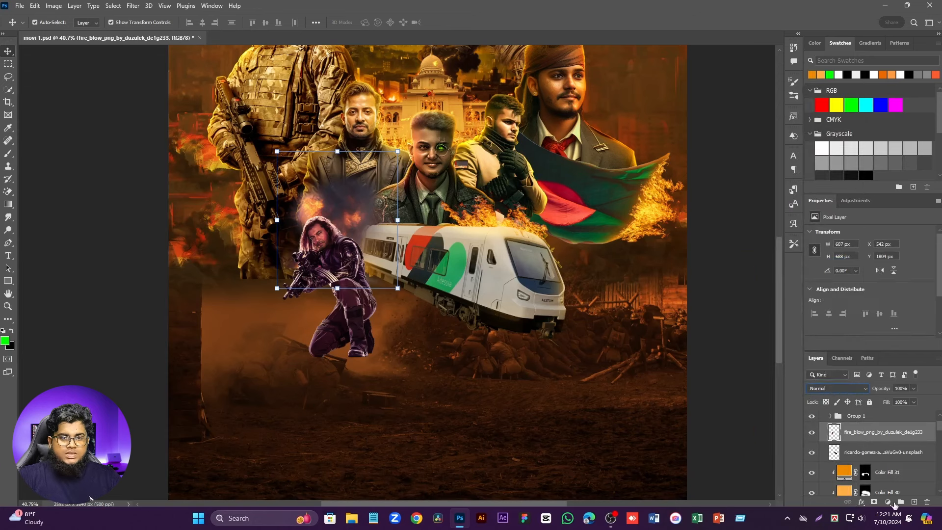
click(873, 502)
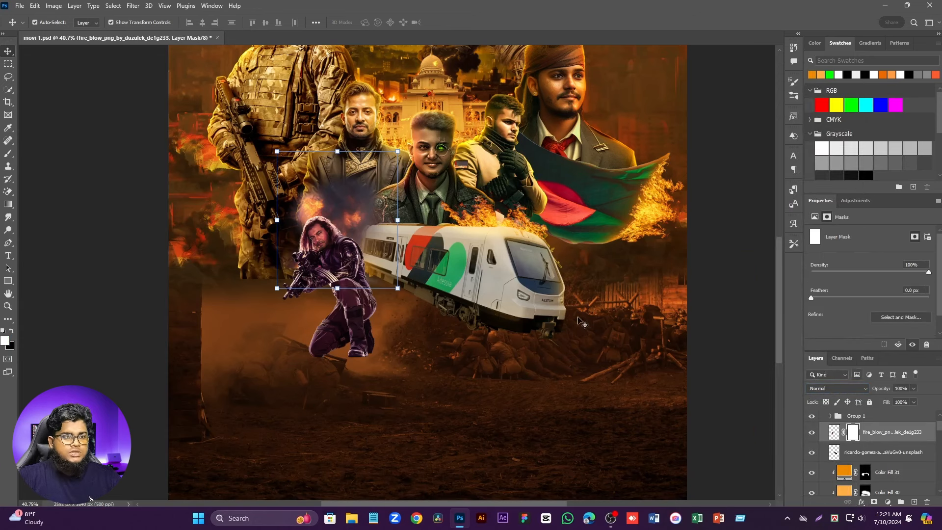
Step: Choose a ragged 3500 px smoke-shaped brush tip and reduce its size to 1203 px
click(13, 155)
right_click(339, 194)
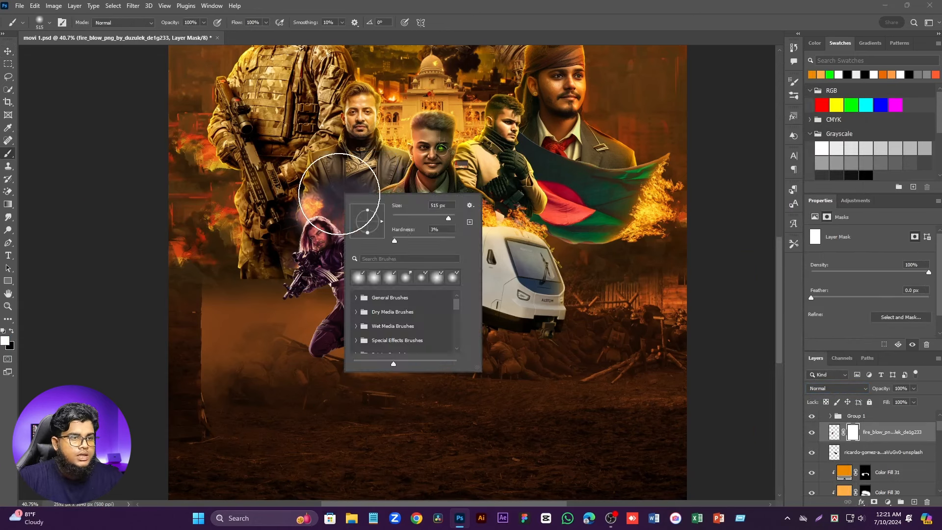
click(794, 96)
click(618, 78)
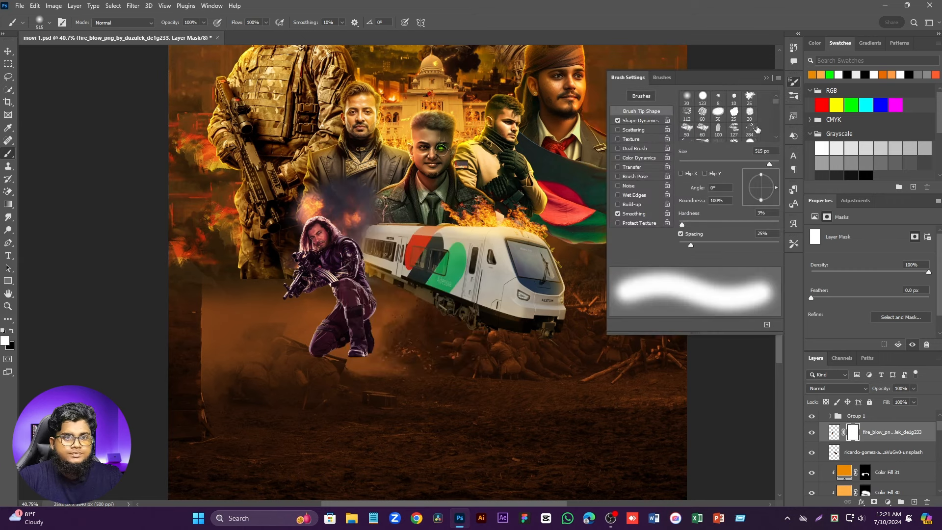
scroll(757, 129, down, 1)
scroll(748, 118, down, 2)
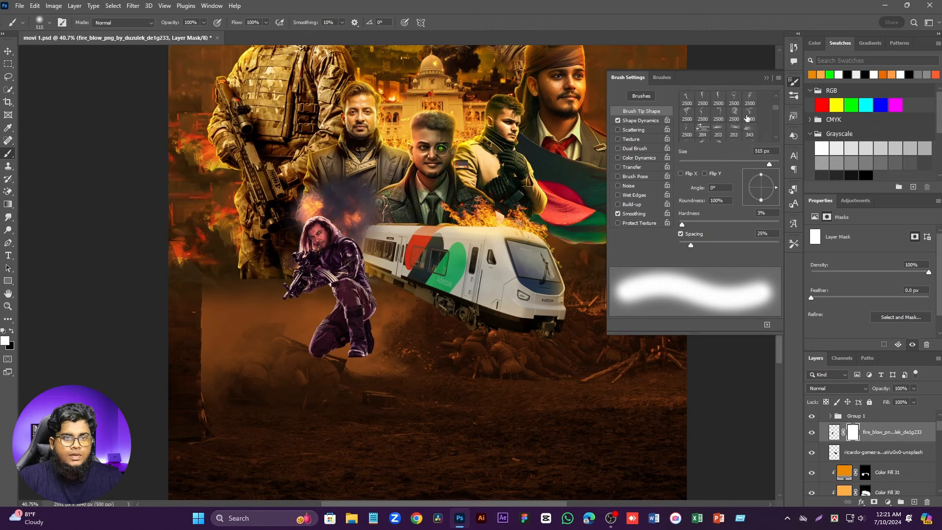
scroll(747, 117, down, 2)
scroll(747, 117, down, 6)
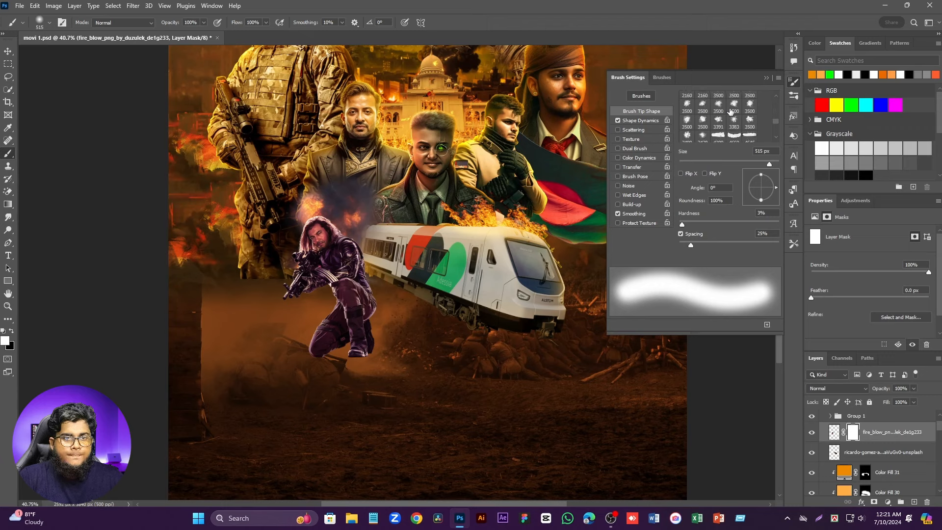
click(734, 104)
right_click(339, 212)
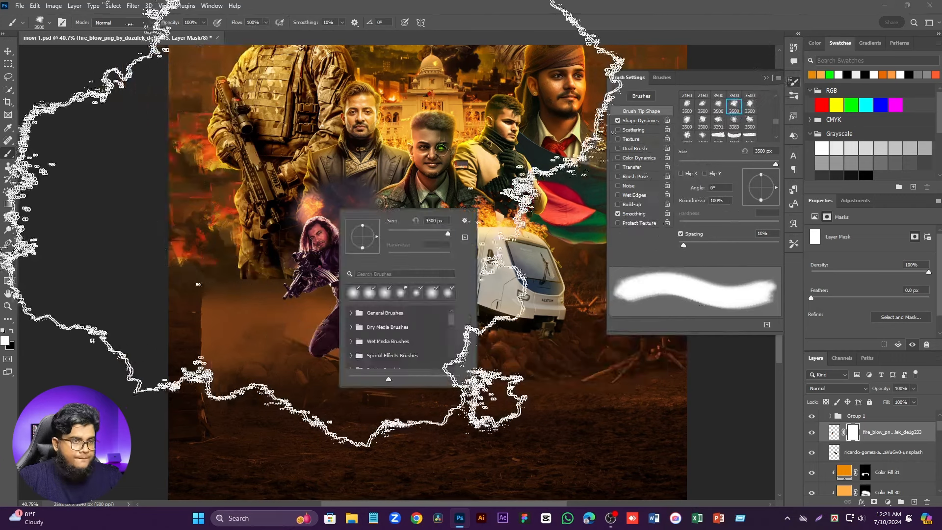
drag(265, 215, 29, 216)
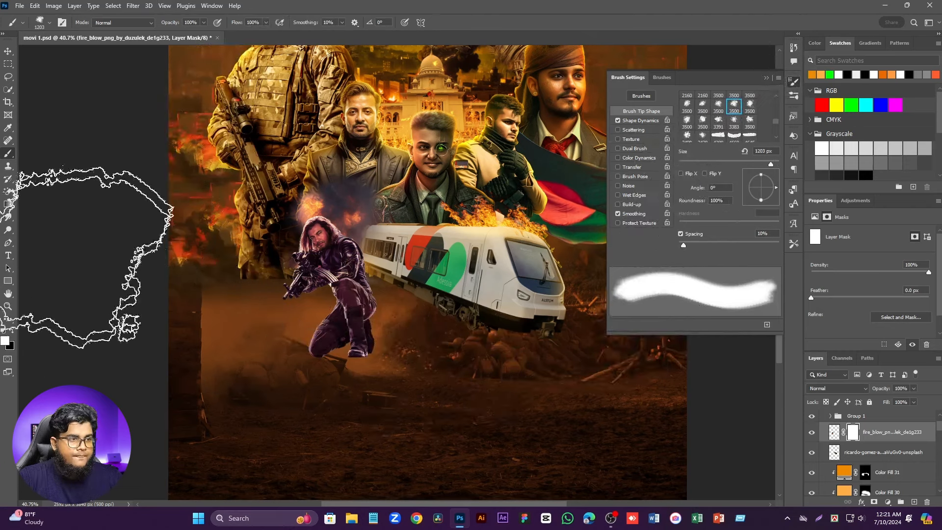
Step: Paint black on the fire_blow layer mask to fade the dark smoke over the coat, reducing the brush to 658, 428 and 250 px
click(11, 332)
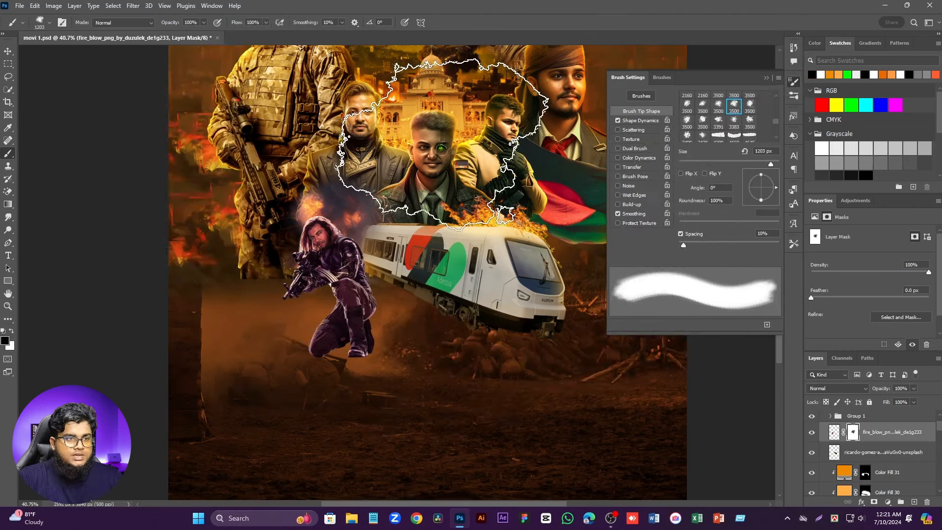
mouse_move(432, 149)
mouse_down()
mouse_move(374, 156)
mouse_move(389, 168)
mouse_up()
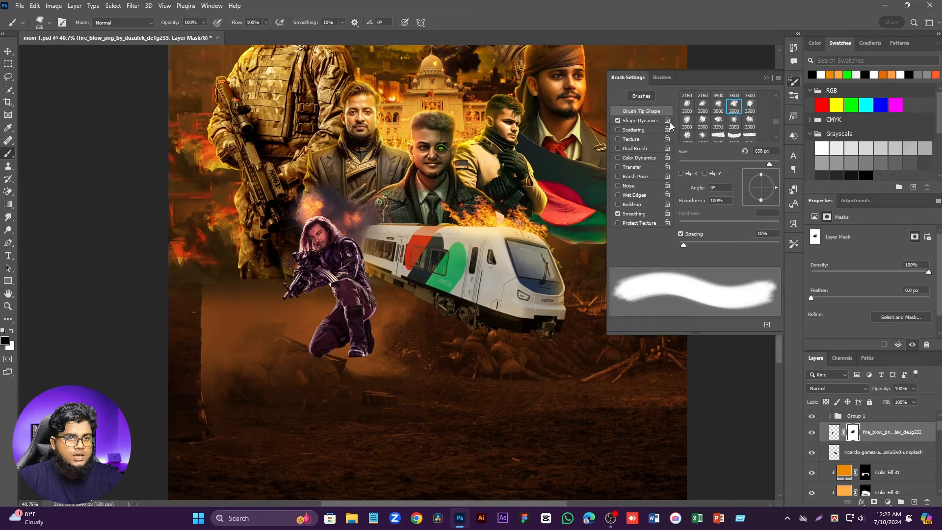
click(766, 79)
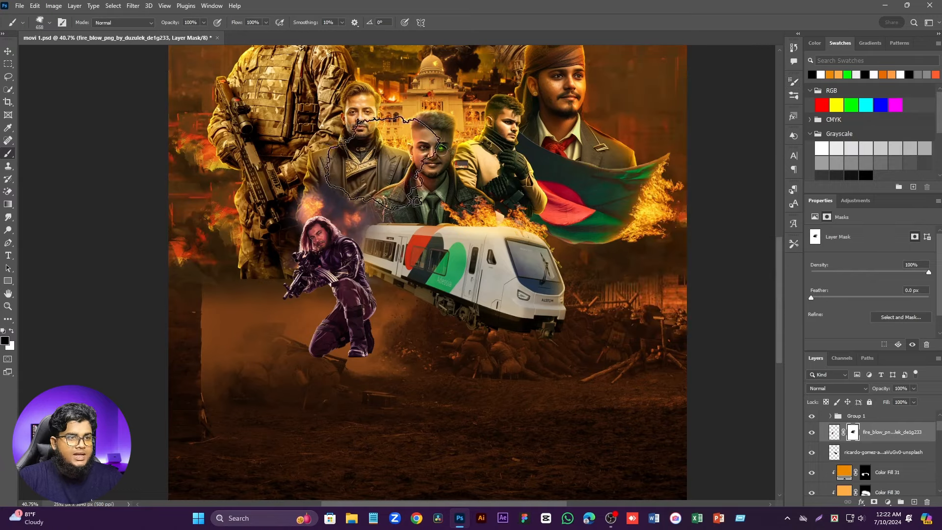
scroll(380, 164, up, 3)
scroll(372, 175, up, 3)
drag(372, 174, 324, 177)
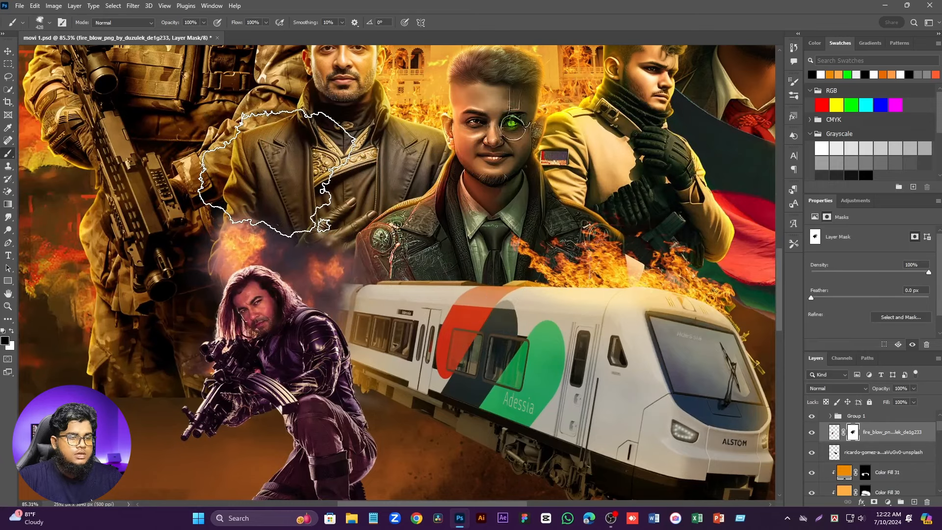
drag(273, 176, 231, 172)
scroll(421, 167, down, 3)
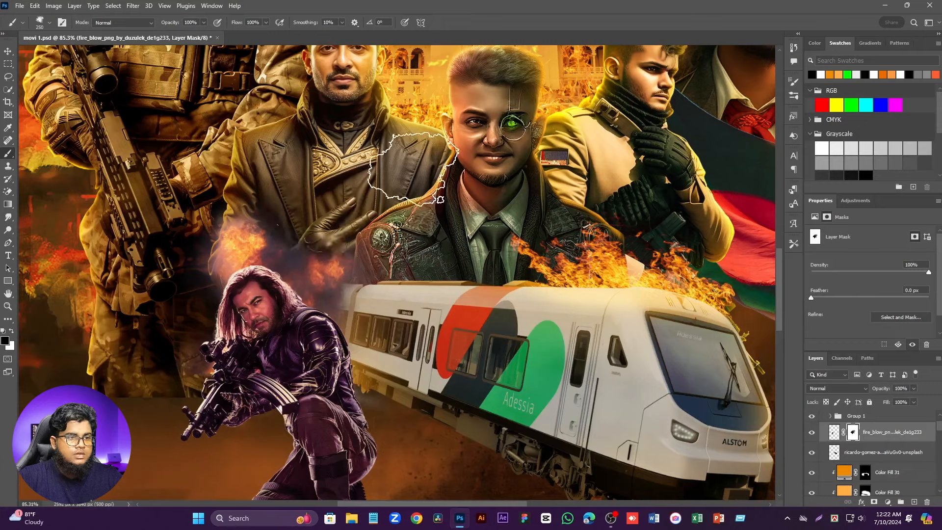
key(v)
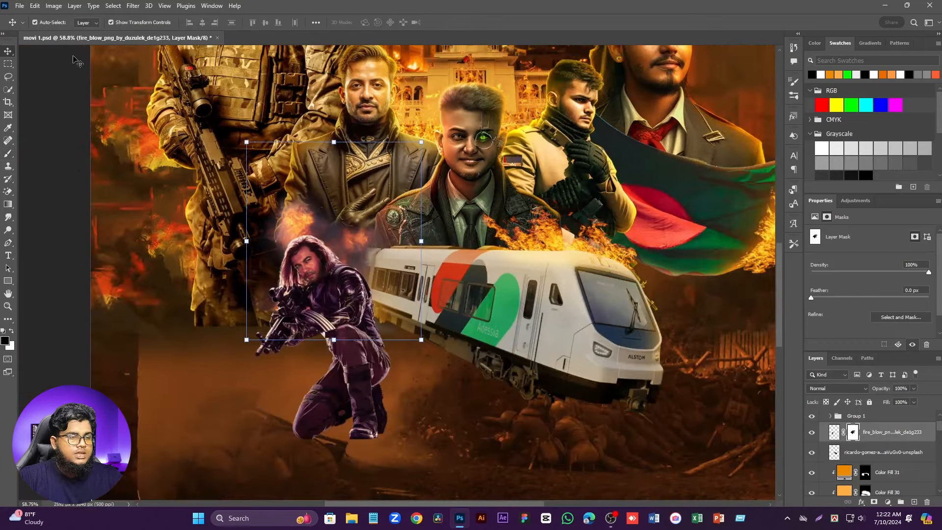
click(50, 4)
mouse_move(74, 33)
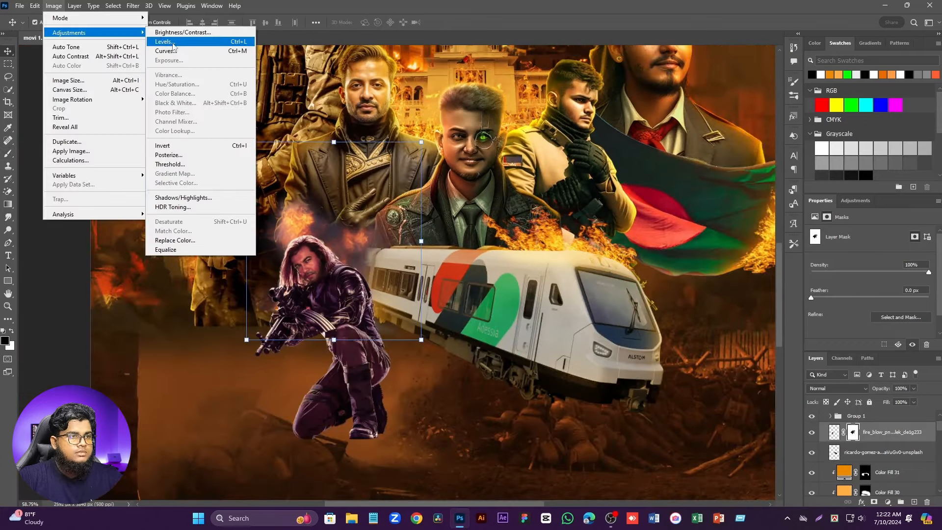
click(56, 6)
click(58, 7)
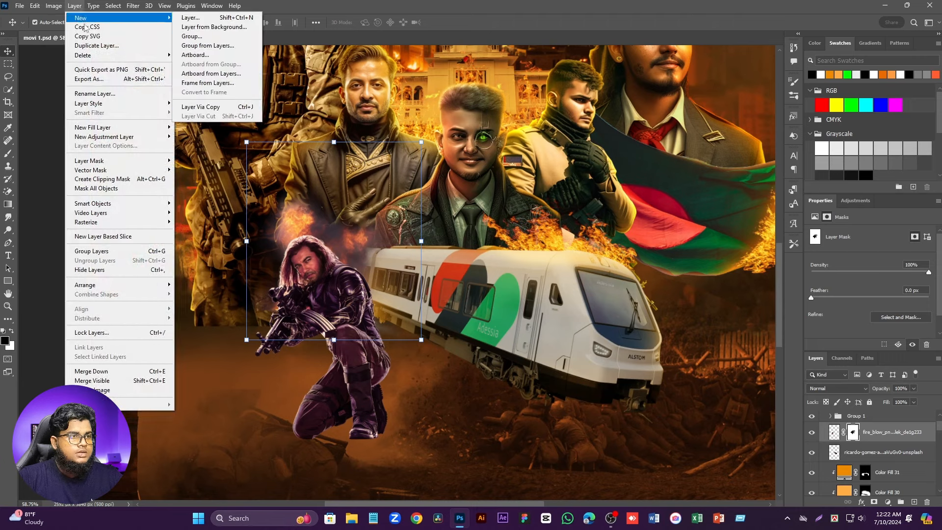
click(62, 8)
mouse_move(77, 33)
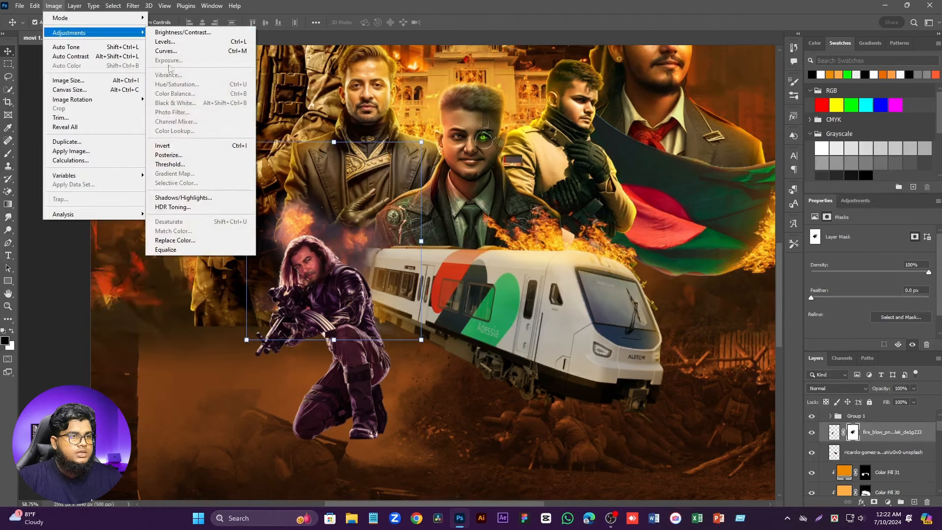
Step: Convert the masked fire_blow layer to a smart object, apply a Vibrance adjustment with saturation +20, and deselect the layer
right_click(886, 441)
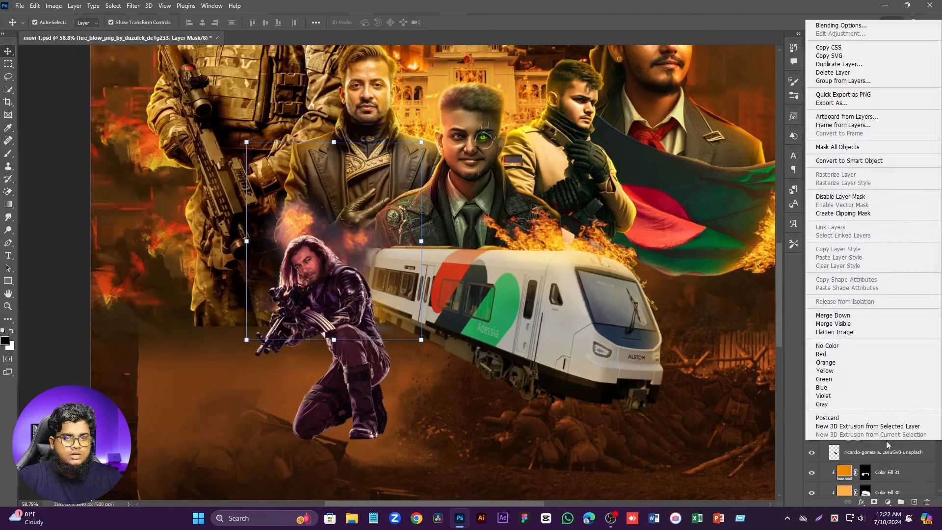
click(849, 161)
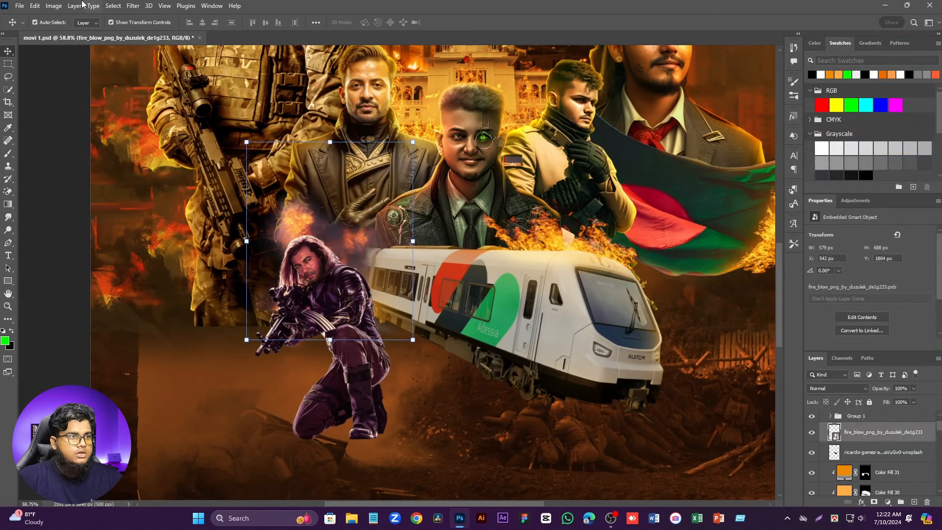
click(53, 5)
mouse_move(74, 32)
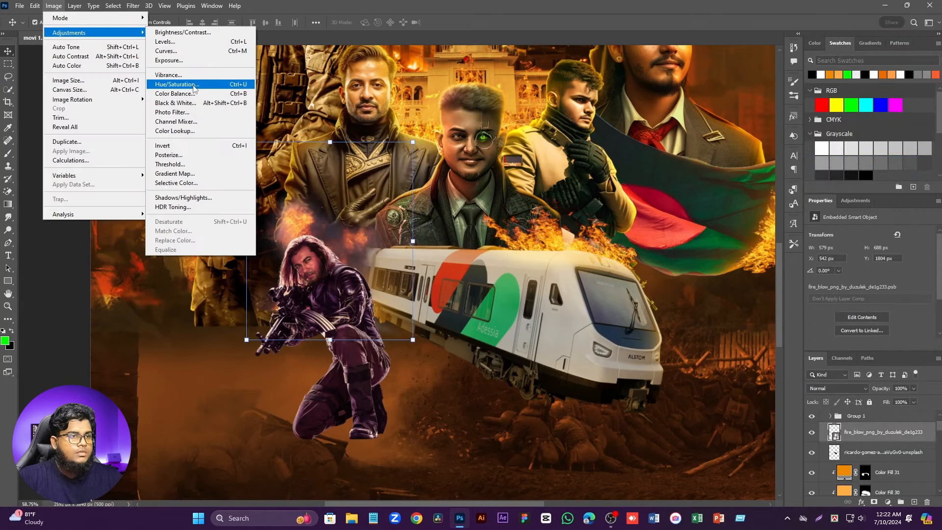
click(172, 75)
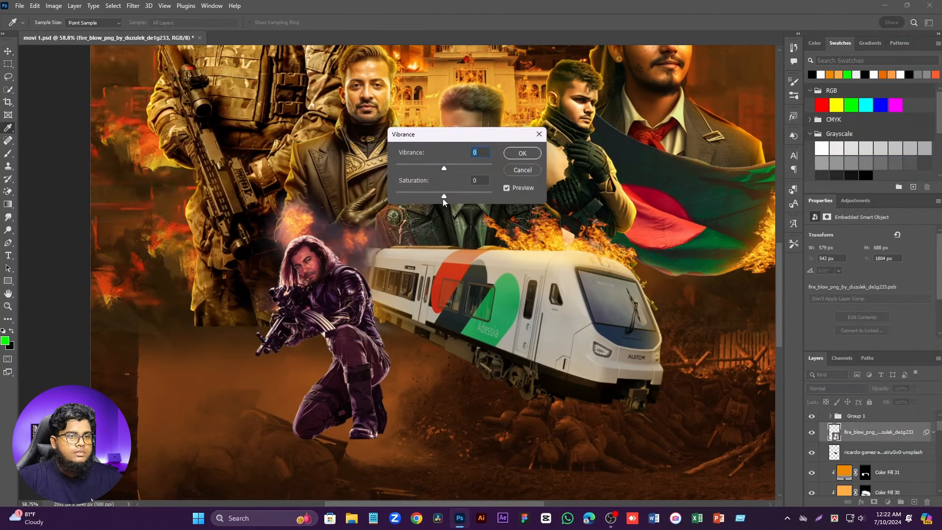
drag(461, 197, 455, 196)
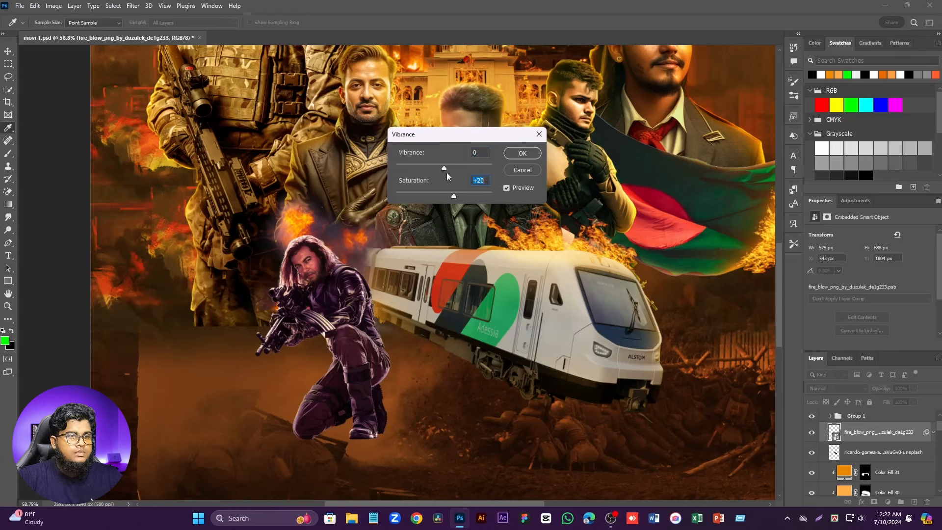
click(522, 153)
key(v)
scroll(489, 199, down, 6)
click(179, 223)
Step: Place the embedded image Default_I_want_to_imagine_a_city_with_big_buildings_and_a_heav_3 (1) directly above the Levels 2 layer in group 2
scroll(350, 189, up, 3)
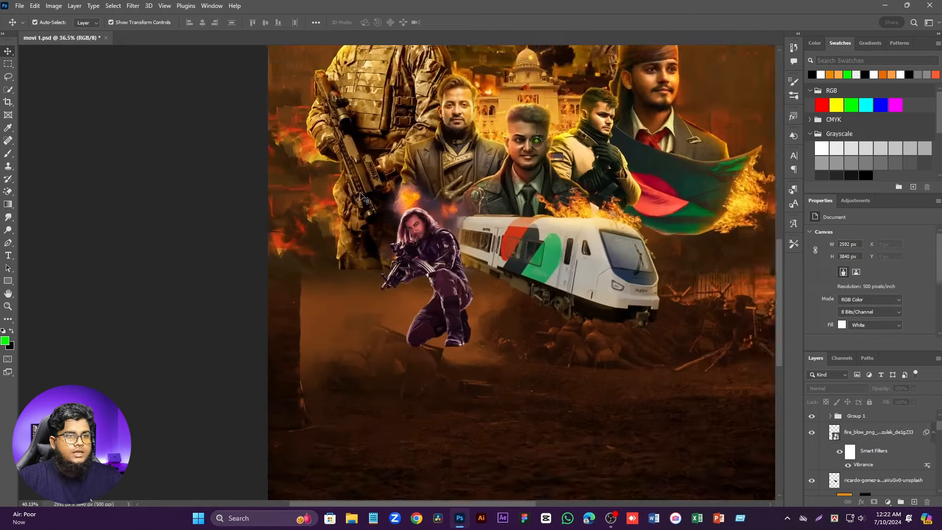
scroll(346, 147, down, 2)
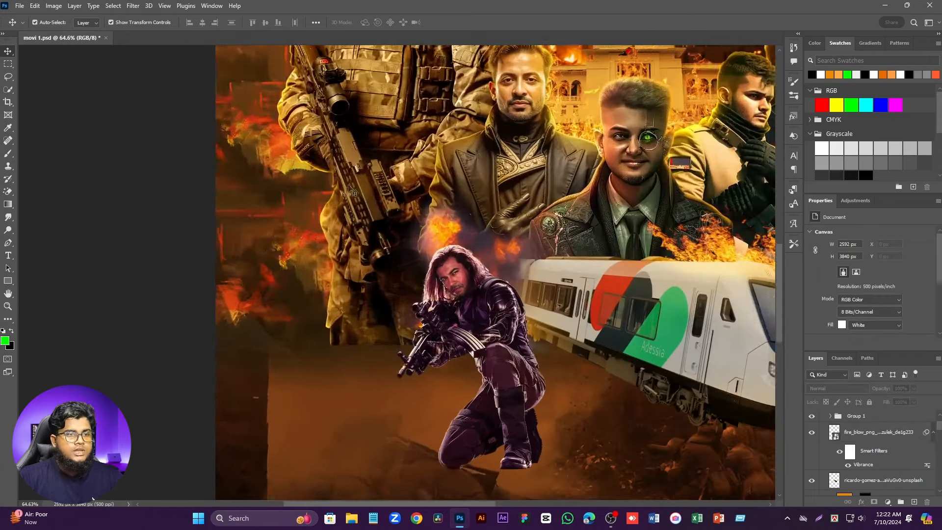
click(345, 128)
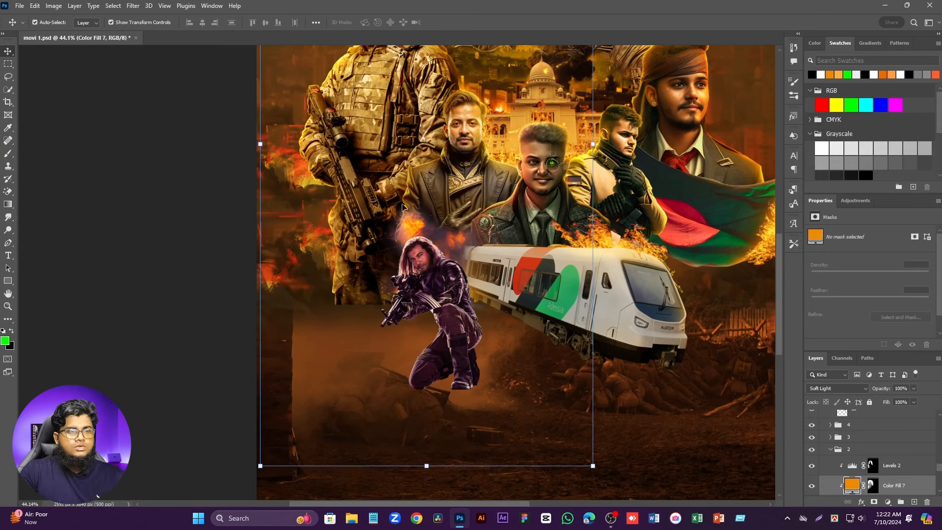
click(915, 472)
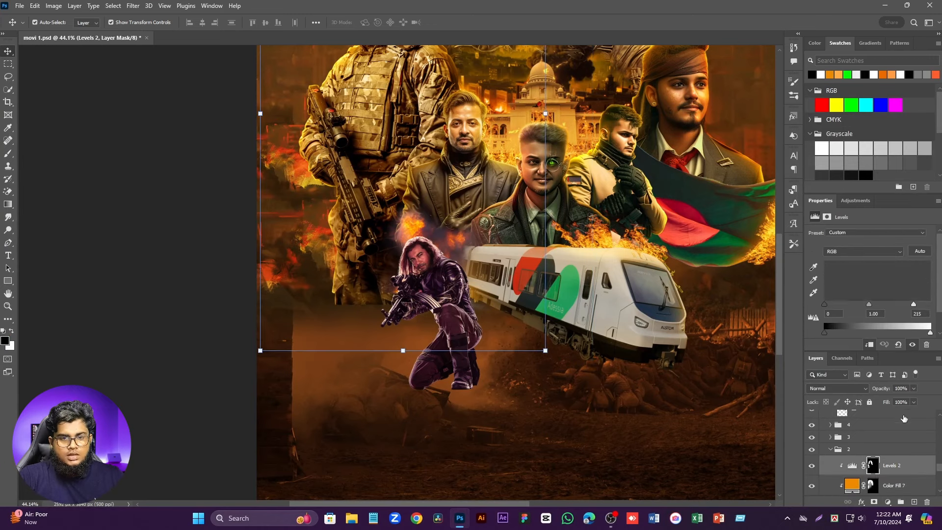
click(19, 6)
click(98, 206)
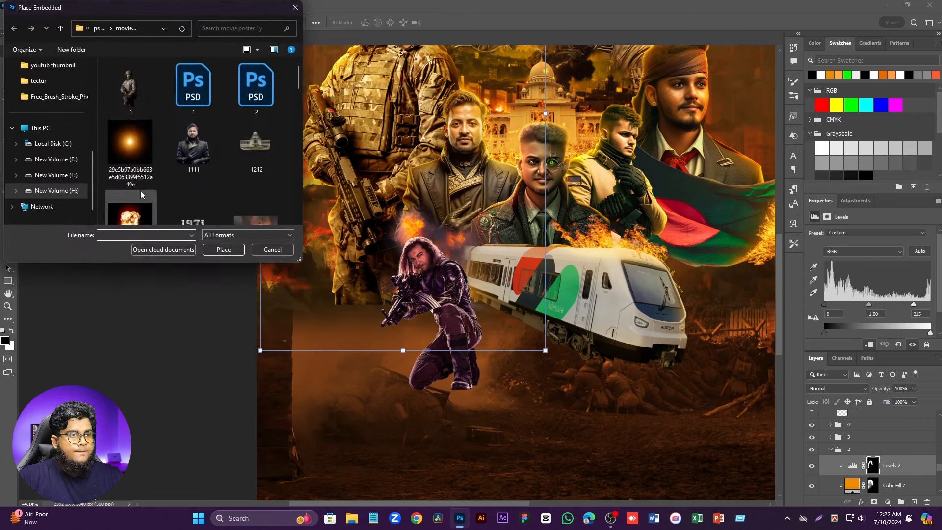
scroll(141, 195, down, 2)
click(255, 106)
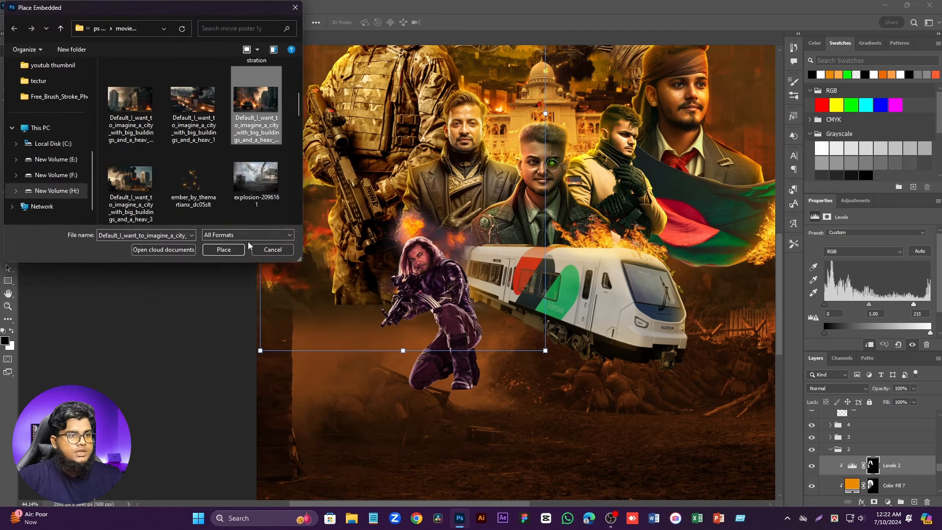
click(224, 249)
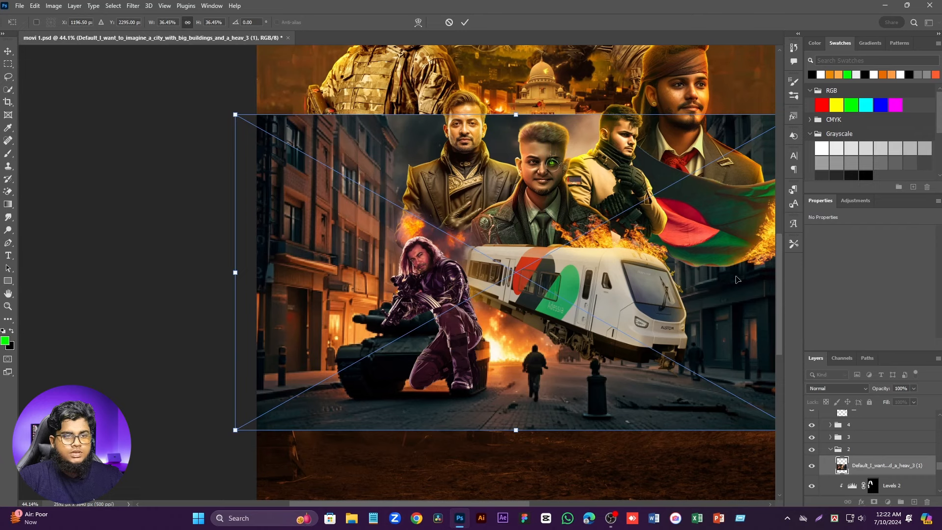
Step: Shrink the tank street image to about 906 × 510 px, position it behind the kneeling gunman's upper body, and apply the transform
drag(510, 435, 429, 275)
drag(516, 202, 467, 207)
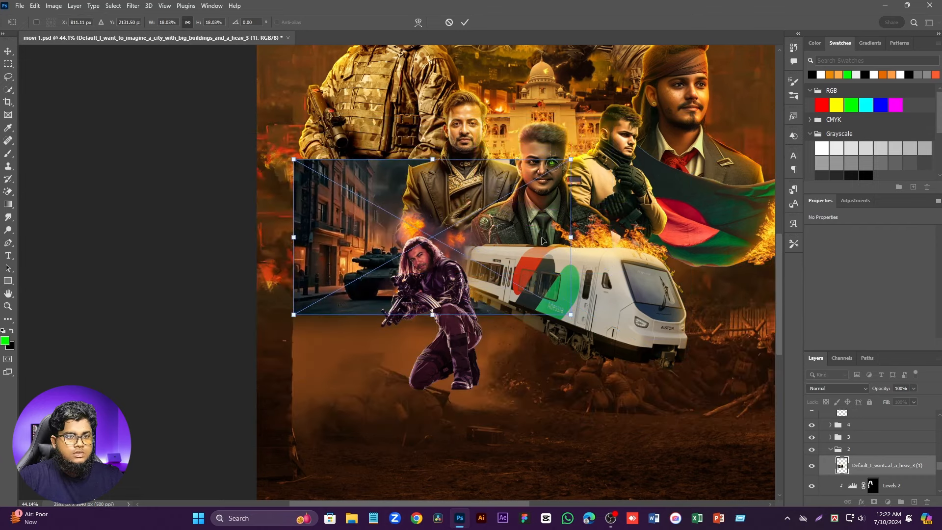
drag(571, 239, 490, 238)
drag(404, 214, 416, 228)
click(466, 22)
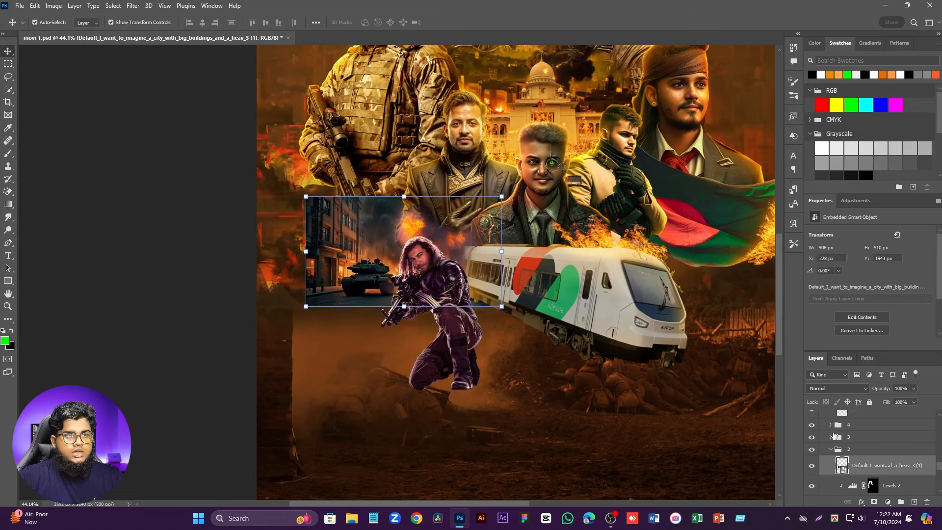
Step: Clip the tank street image to the layers below in group 2 and rasterize it
right_click(897, 471)
click(857, 265)
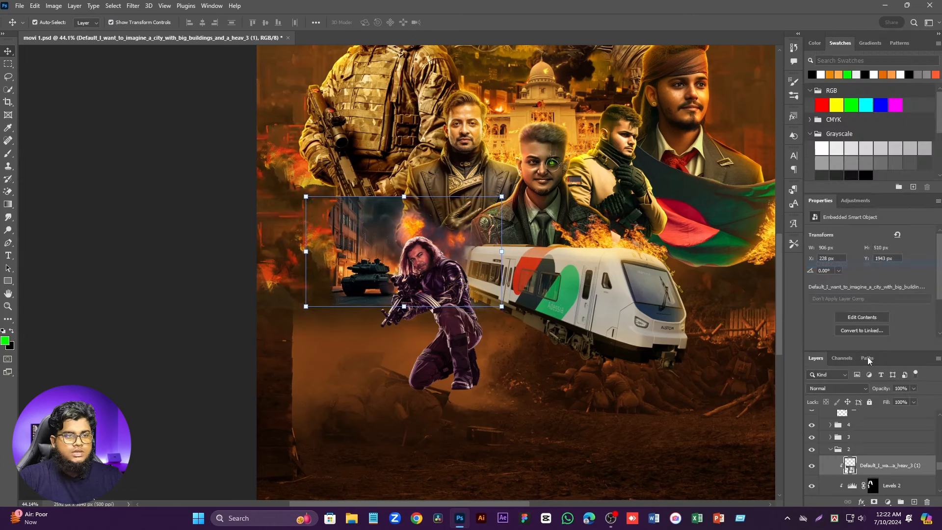
right_click(881, 467)
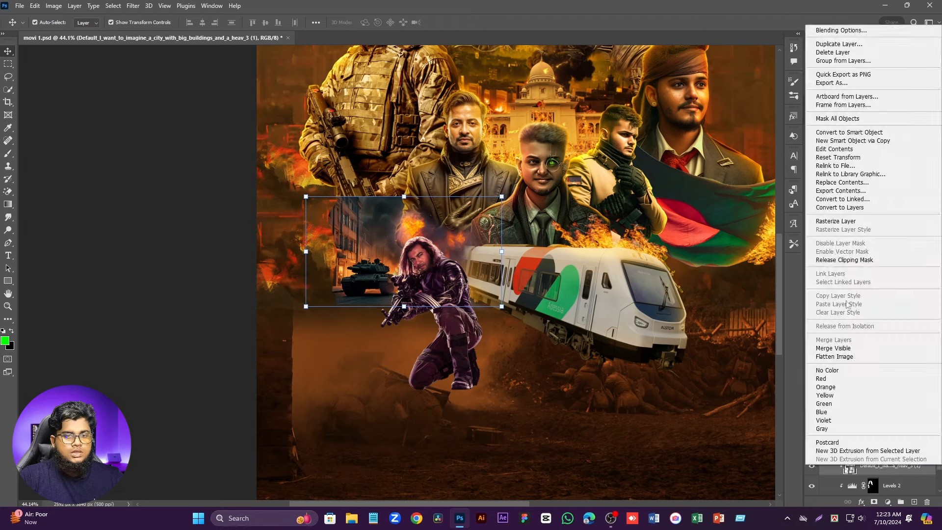
click(832, 222)
Step: Apply a Photo Filter adjustment to the tank street image using Warming Filter (85) at 25% density with luminosity preserved
scroll(402, 271, up, 5)
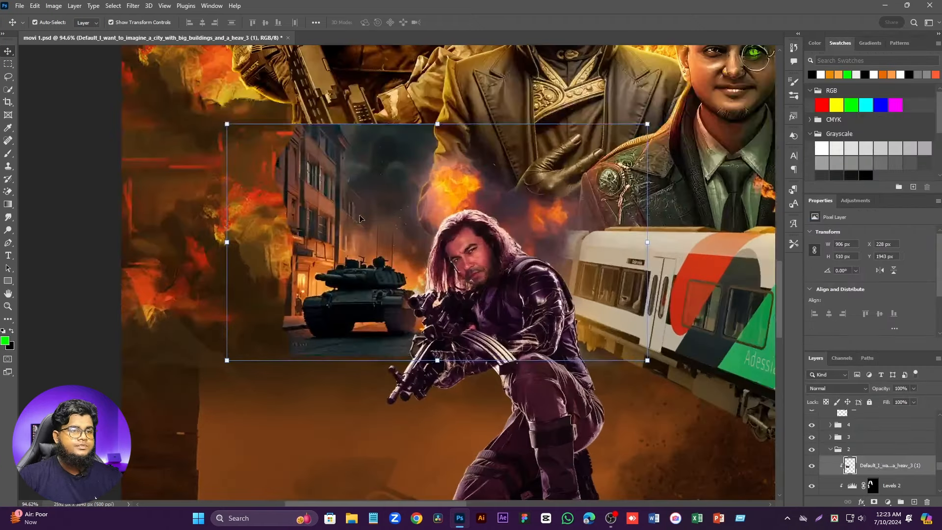
mouse_move(376, 221)
mouse_down()
mouse_move(386, 222)
mouse_move(371, 221)
mouse_up()
scroll(385, 223, down, 2)
click(53, 5)
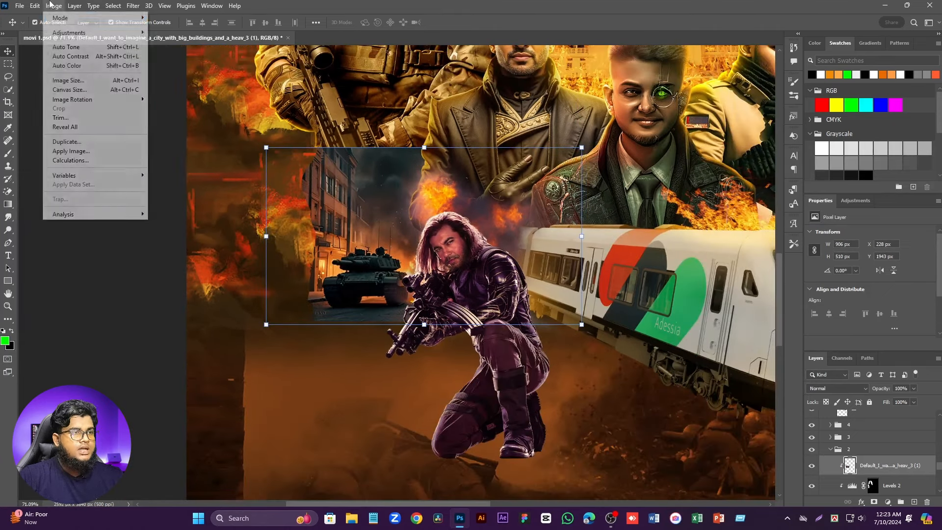
mouse_move(93, 35)
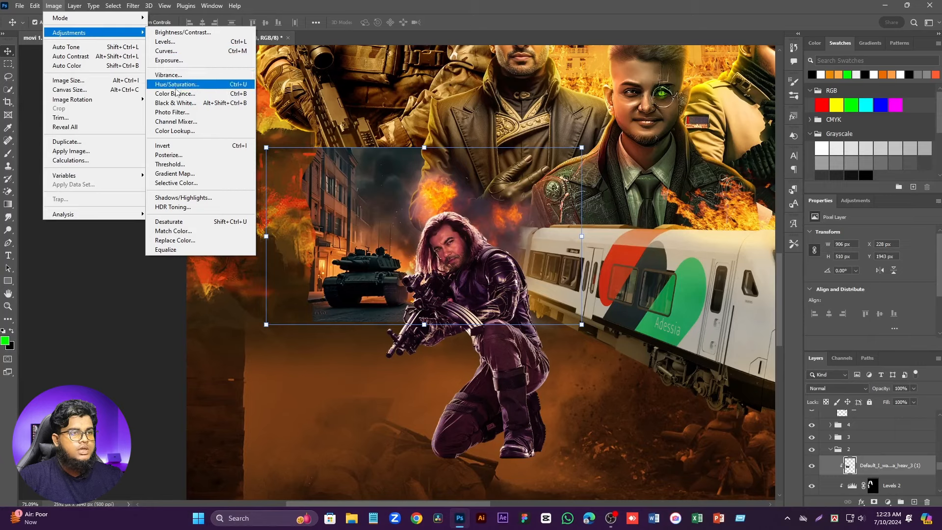
click(172, 112)
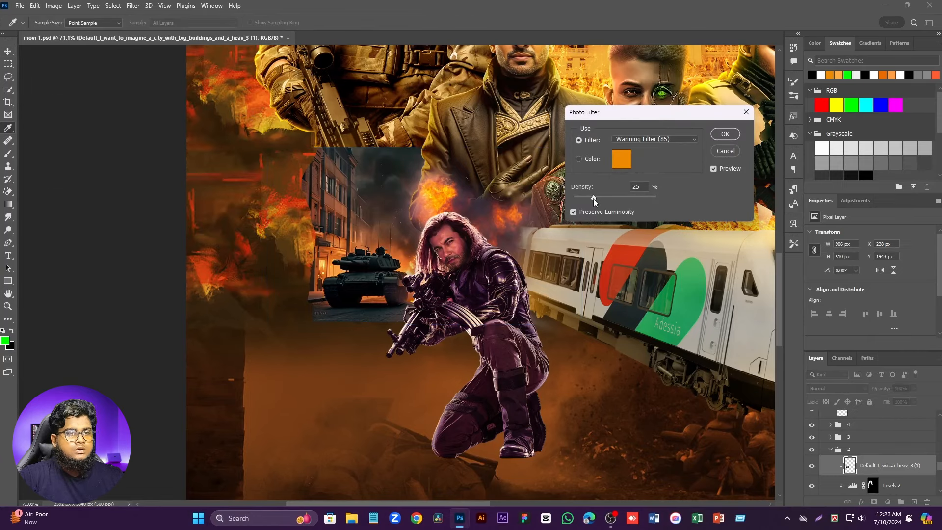
click(725, 134)
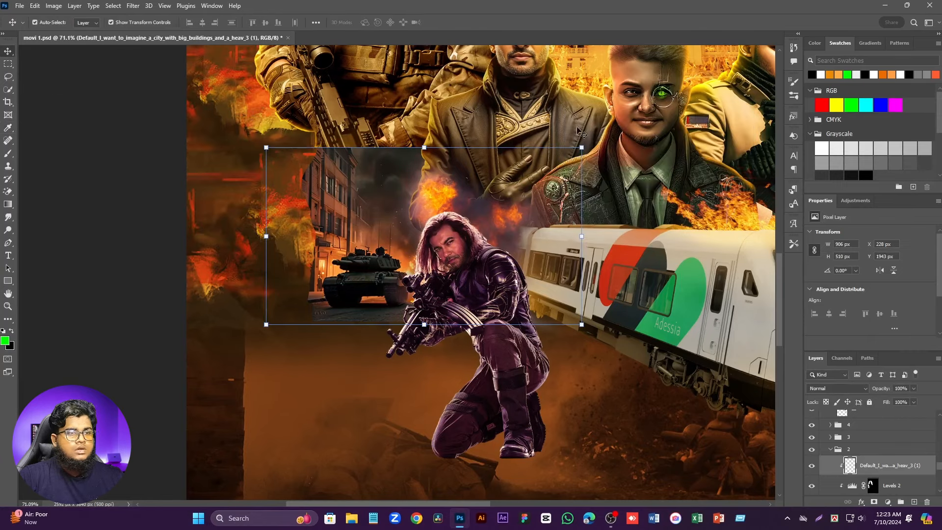
Step: Apply a Vibrance adjustment to the tank street image, raising its saturation to about +16
click(57, 5)
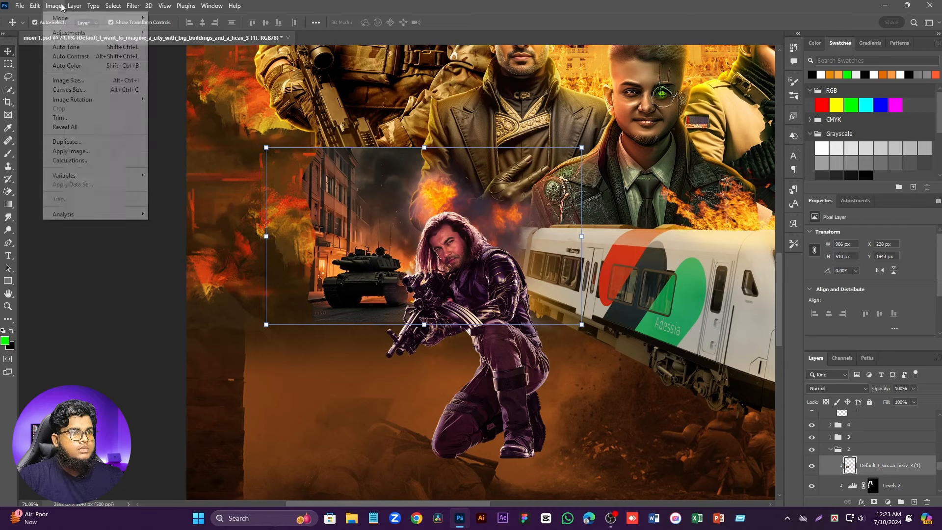
mouse_move(71, 33)
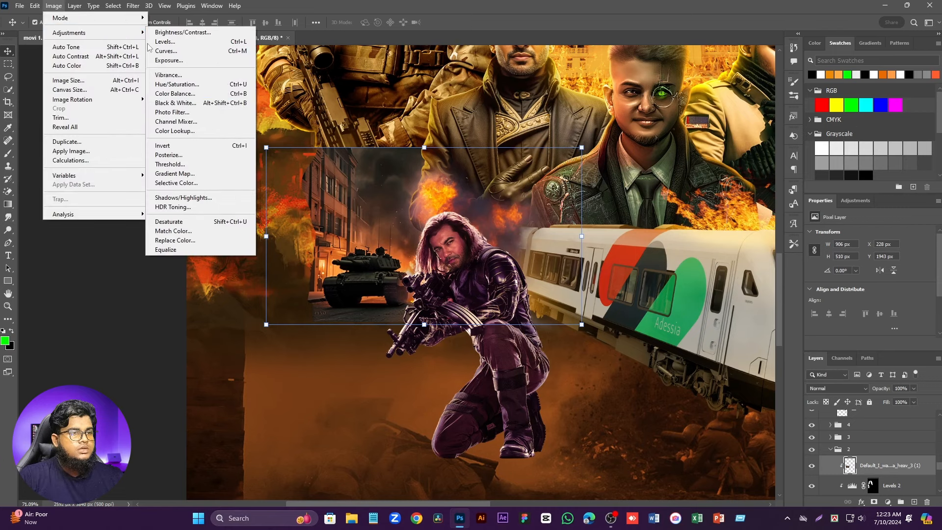
click(194, 77)
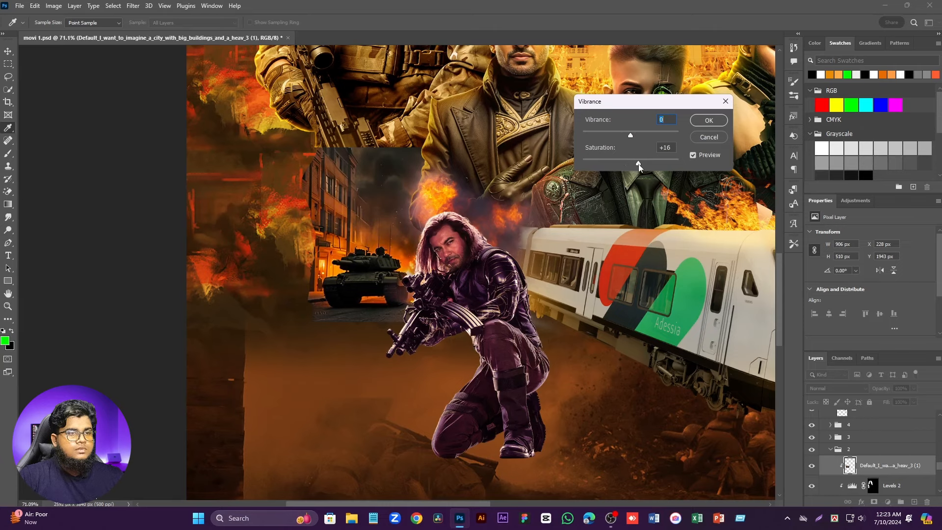
click(702, 122)
key(v)
scroll(519, 177, down, 3)
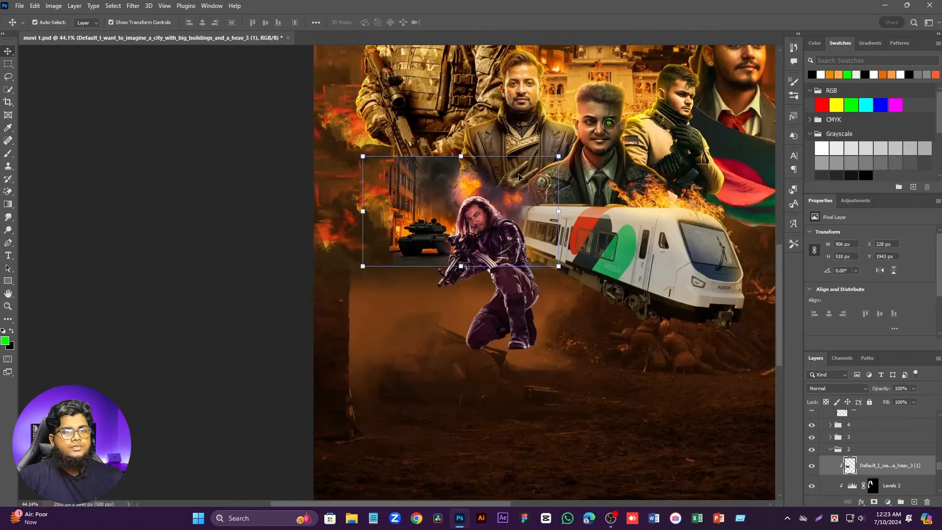
Step: Add a layer mask to the tank street image and brush its hard outer edges away in black to blend it around the gunman
drag(519, 177, 446, 182)
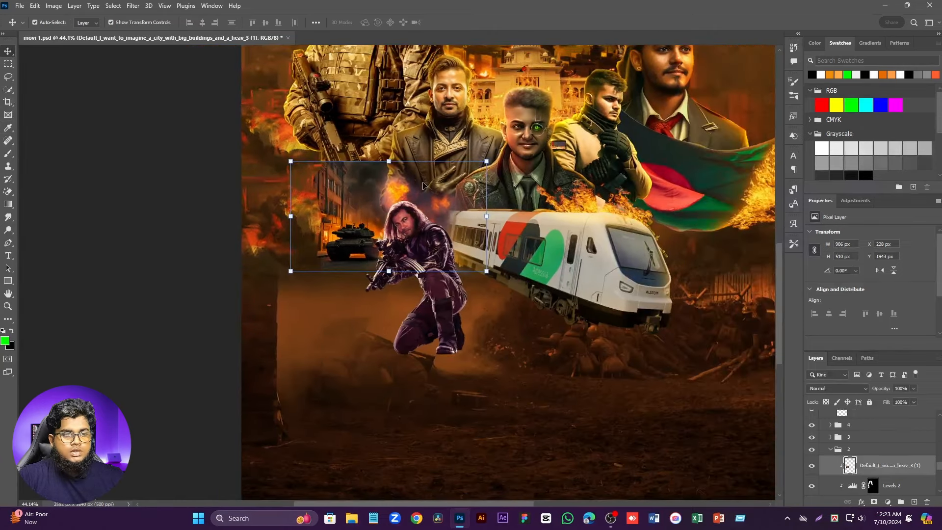
scroll(424, 186, down, 3)
scroll(366, 177, up, 1)
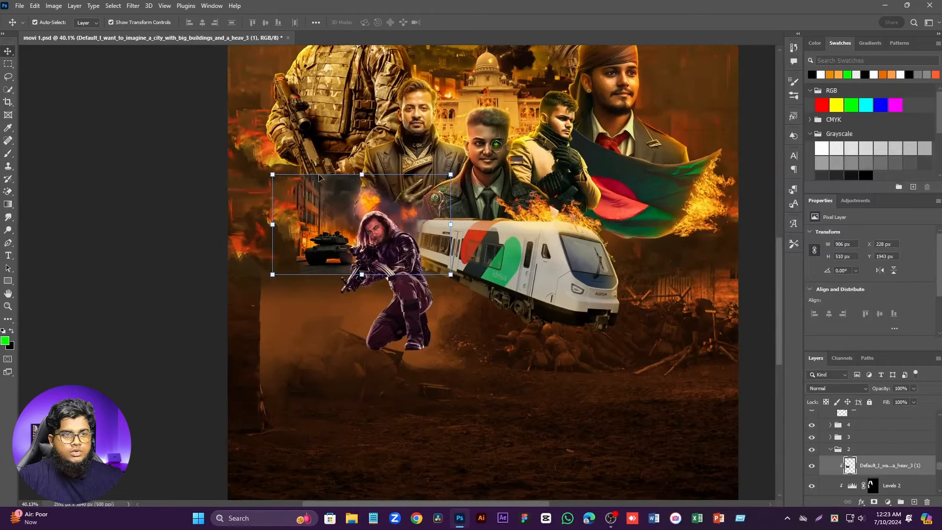
scroll(320, 178, down, 2)
scroll(493, 273, up, 2)
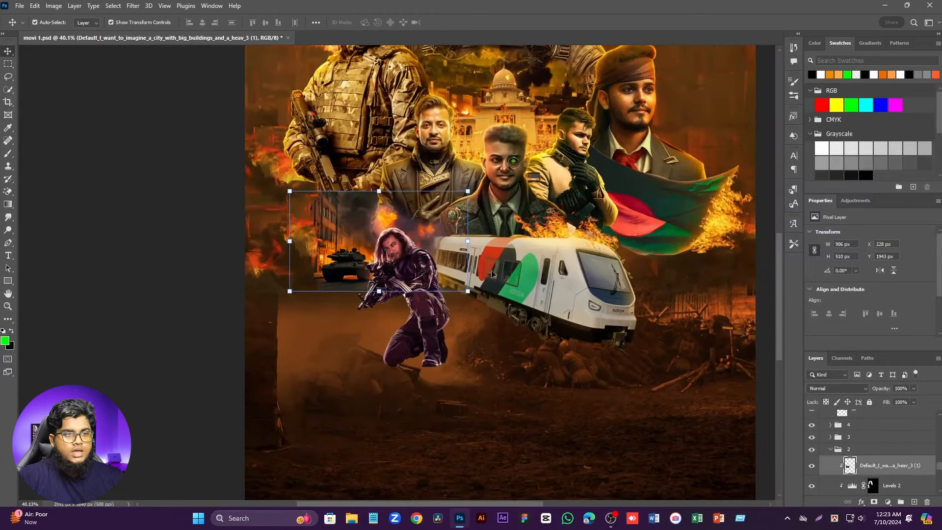
click(874, 502)
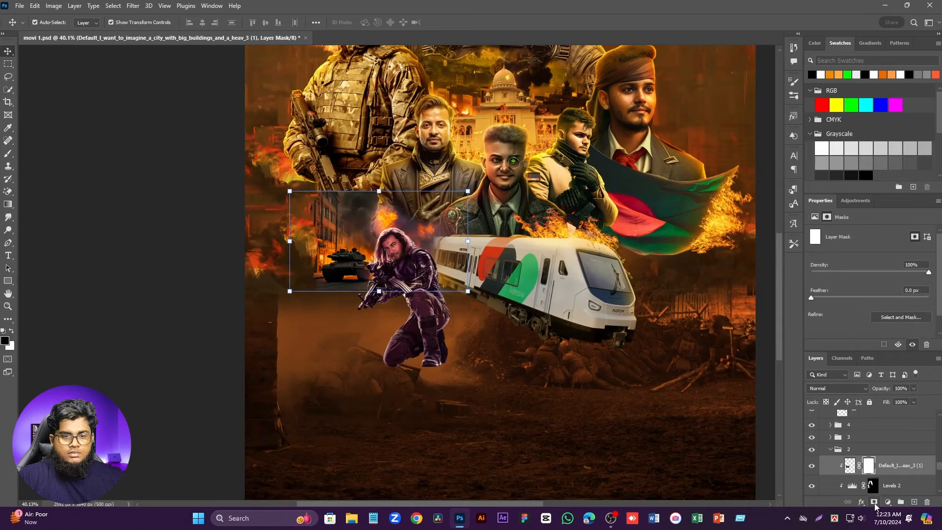
click(8, 155)
scroll(253, 194, up, 4)
drag(303, 202, 358, 201)
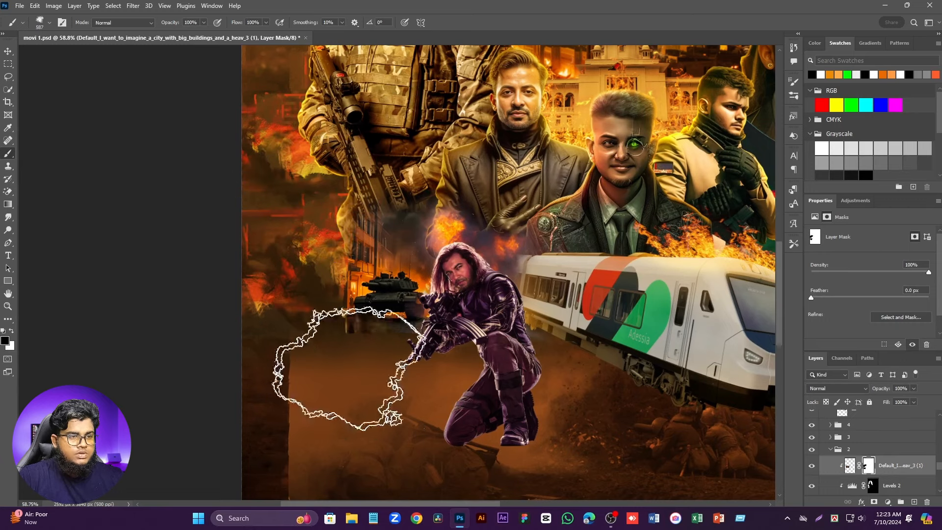
scroll(487, 245, up, 1)
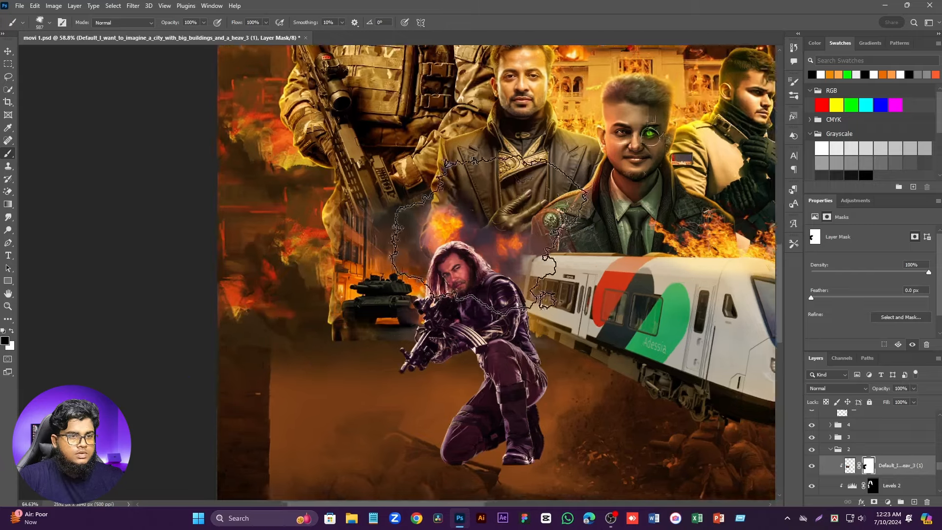
scroll(487, 244, up, 3)
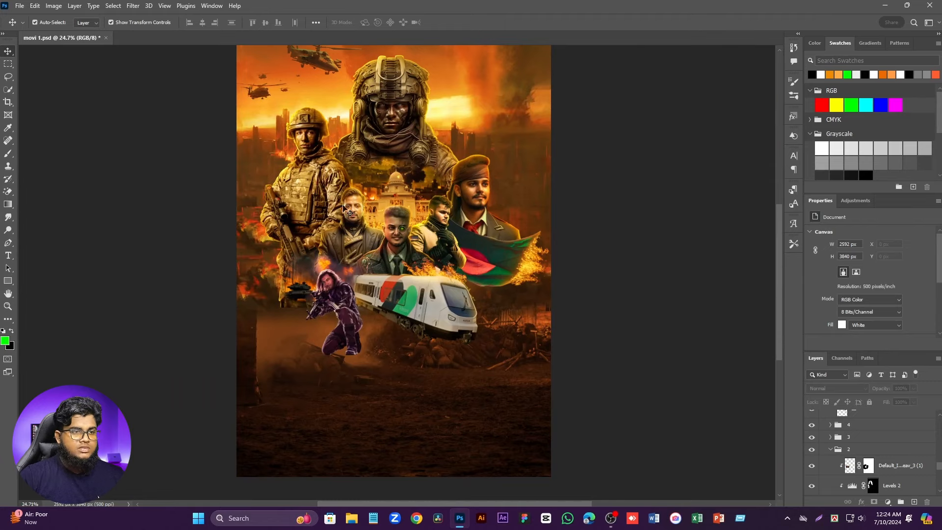
Step: Examine the area around the domed building and toggle layer 1212's visibility to identify what it contributes beneath the central soldier
scroll(289, 181, up, 4)
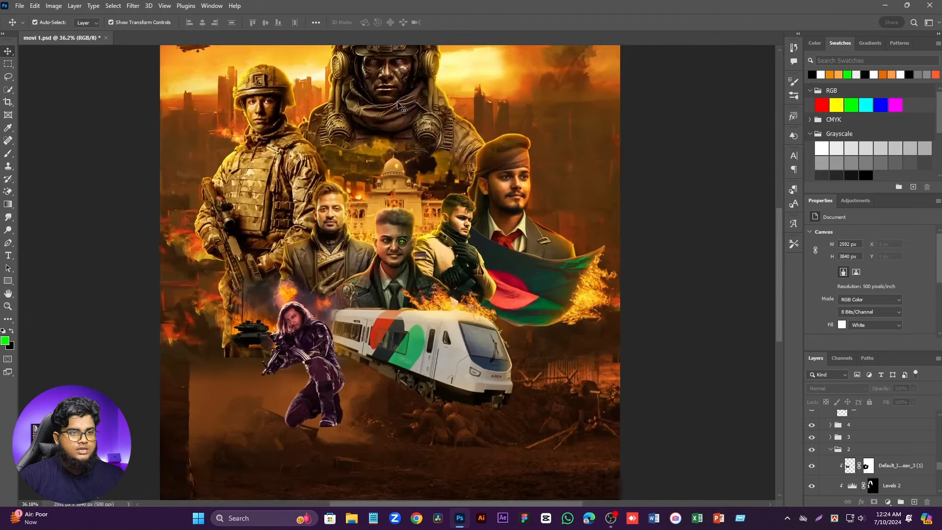
scroll(392, 145, down, 1)
scroll(349, 175, up, 4)
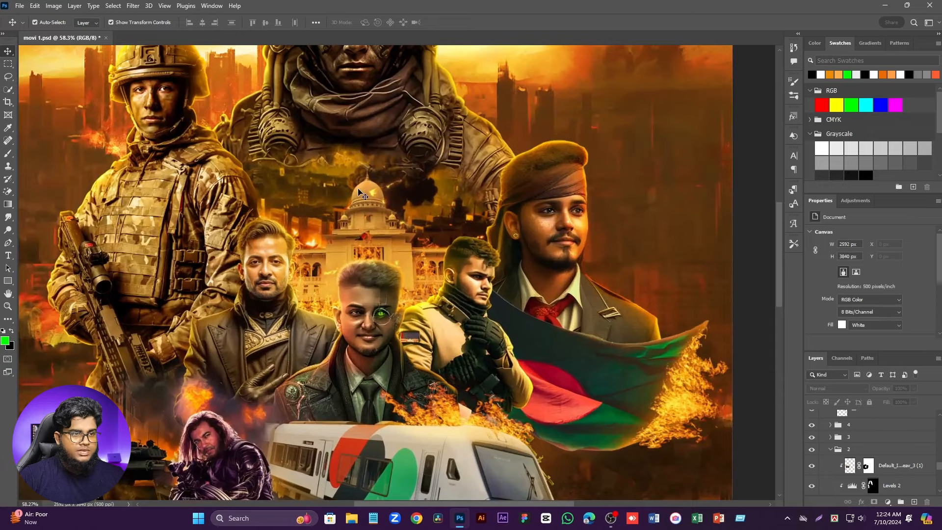
click(358, 190)
scroll(360, 181, down, 1)
click(376, 167)
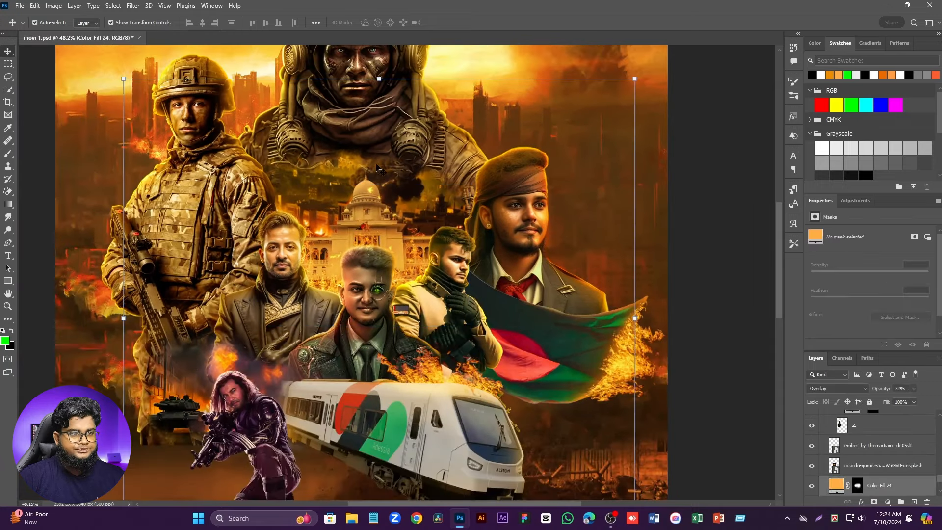
scroll(913, 464, down, 2)
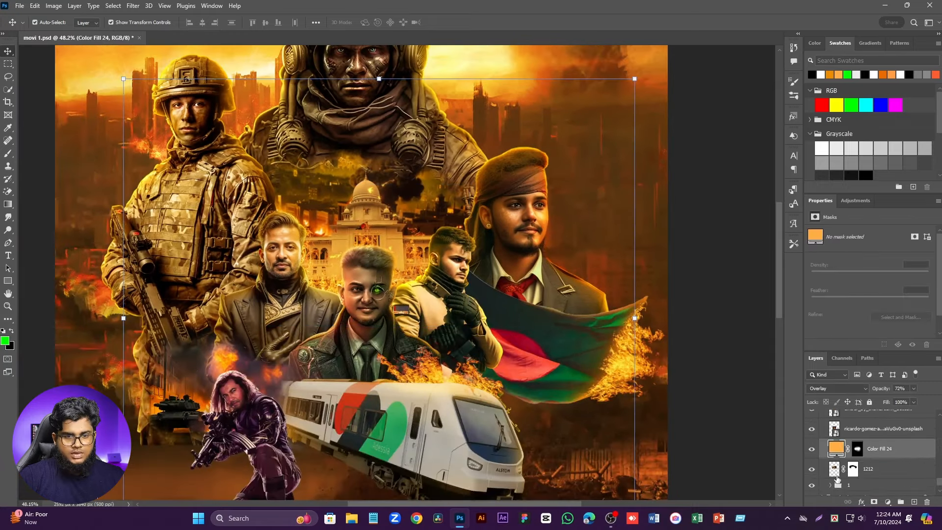
click(812, 469)
click(812, 469)
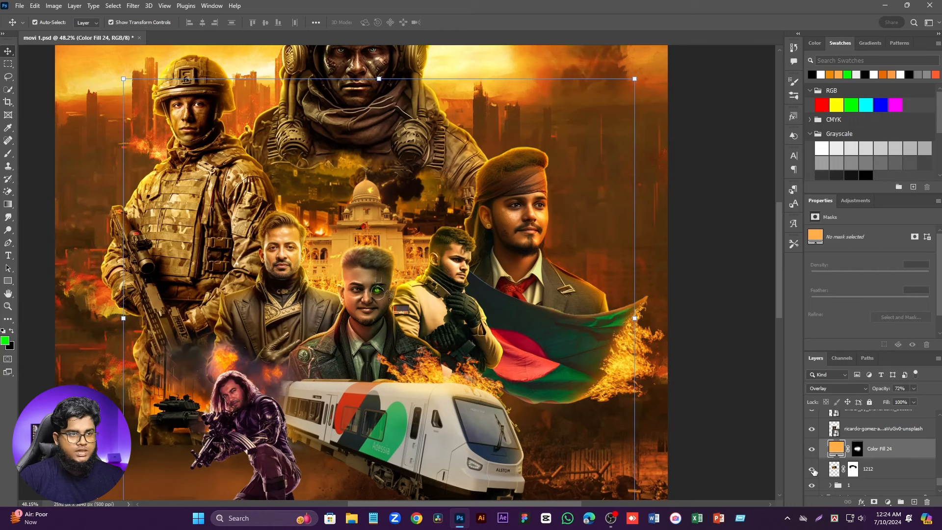
click(878, 471)
scroll(863, 469, down, 2)
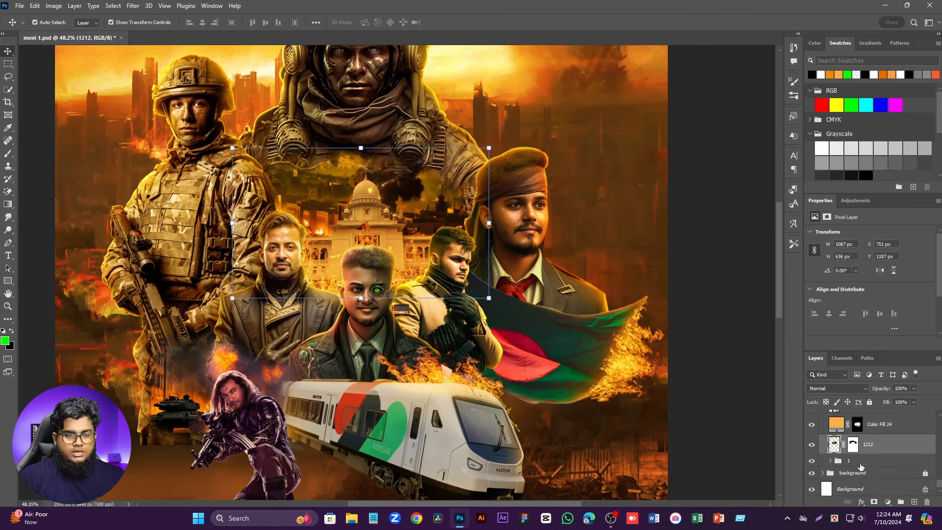
Step: Add an orange #ffae45 solid color fill layer above group 1 and clip it to that group
click(862, 461)
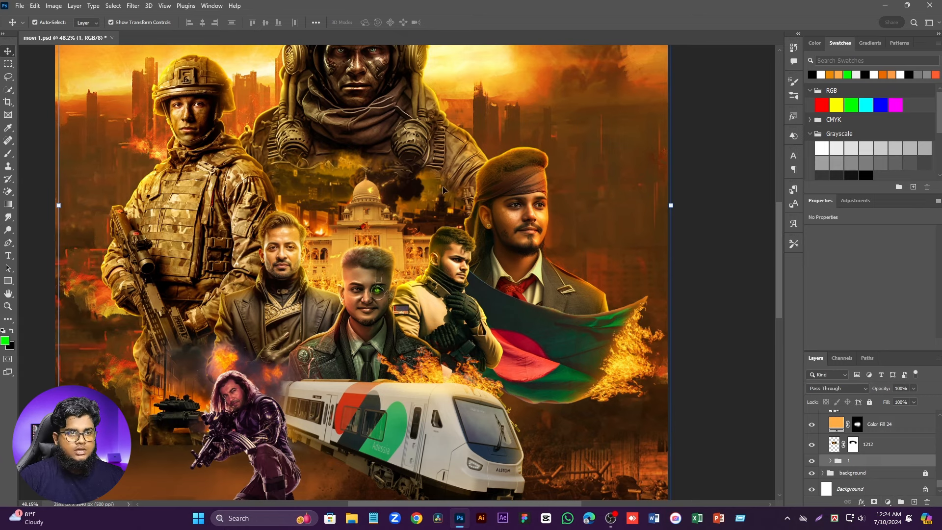
click(887, 501)
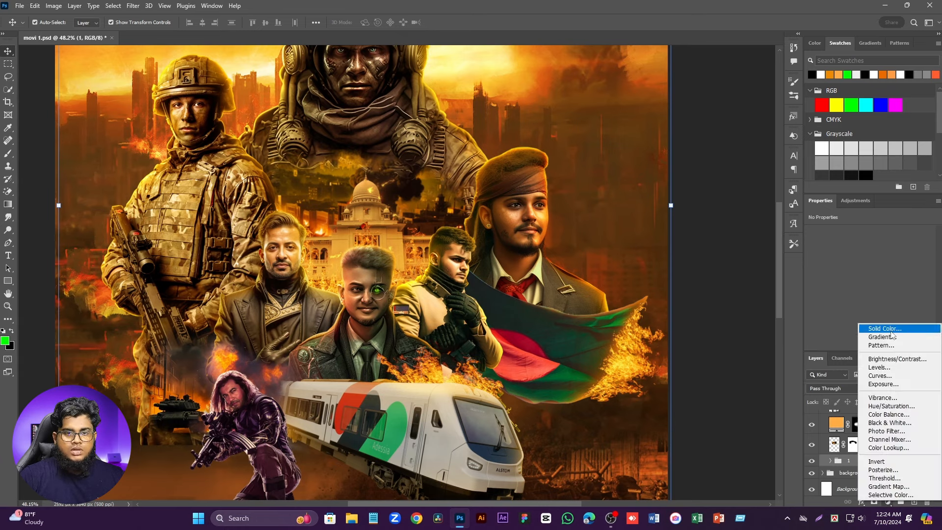
click(873, 328)
click(839, 73)
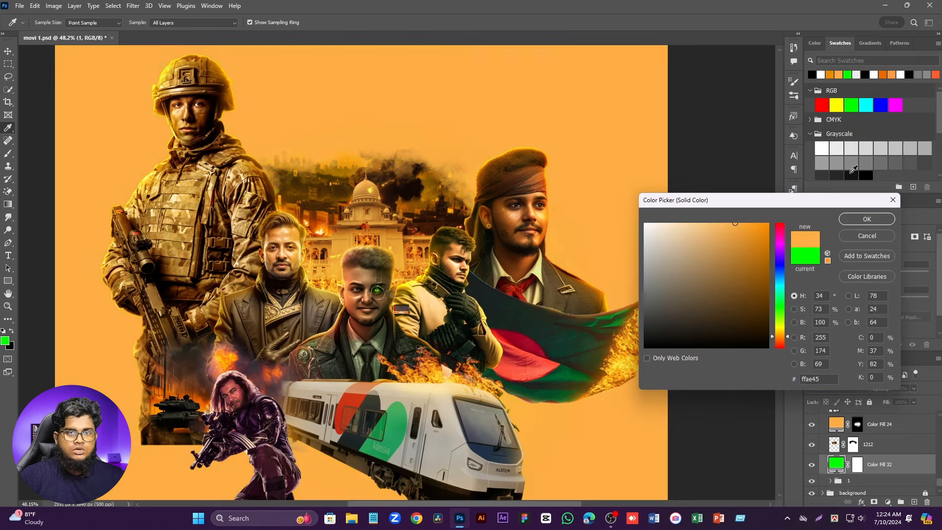
click(865, 219)
right_click(878, 464)
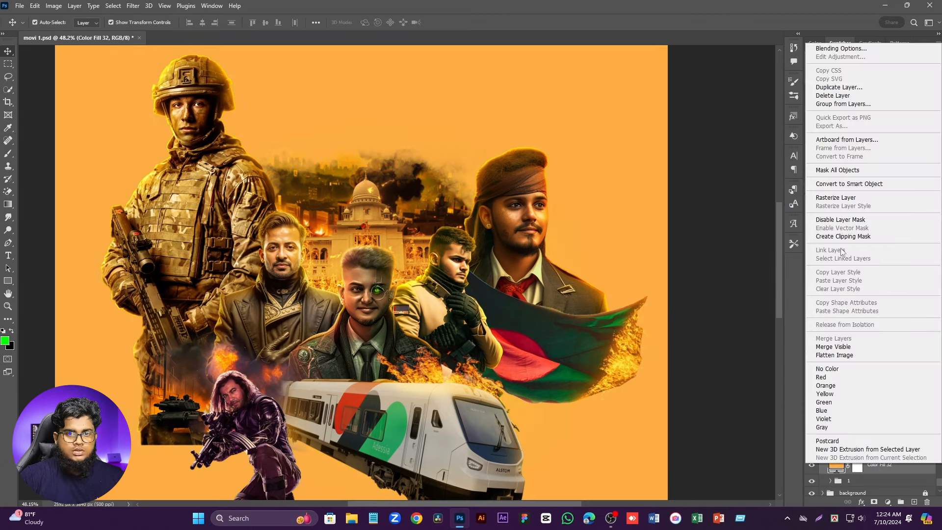
click(841, 236)
Step: Set the clipped orange fill's blend mode to Lighten and invert its layer mask to black
click(865, 464)
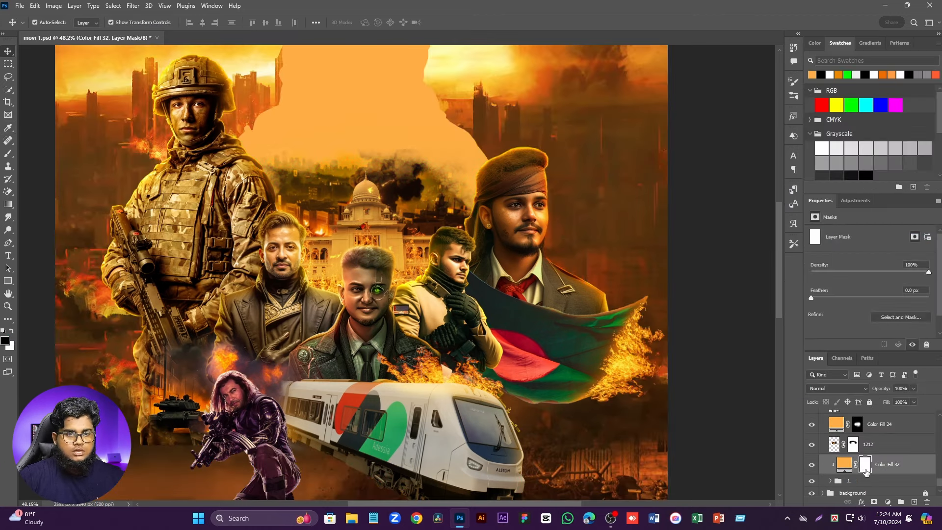
click(835, 389)
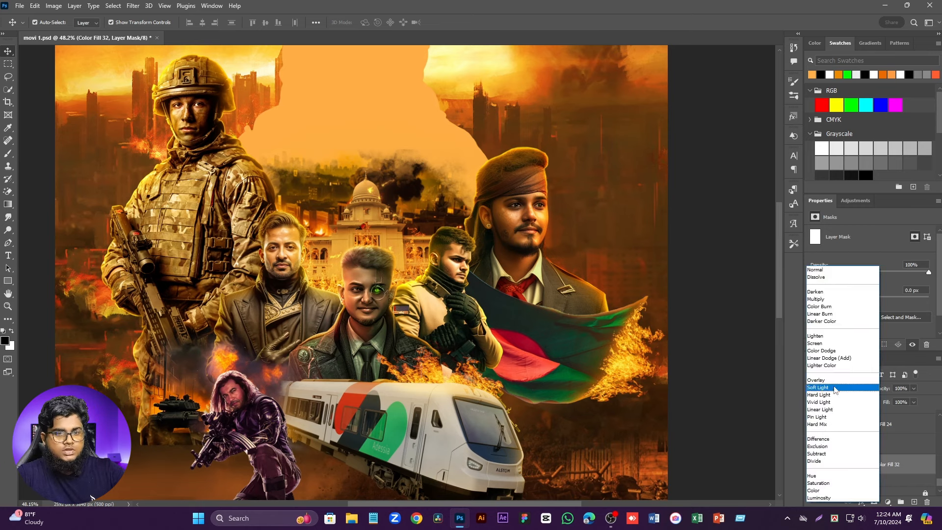
click(818, 336)
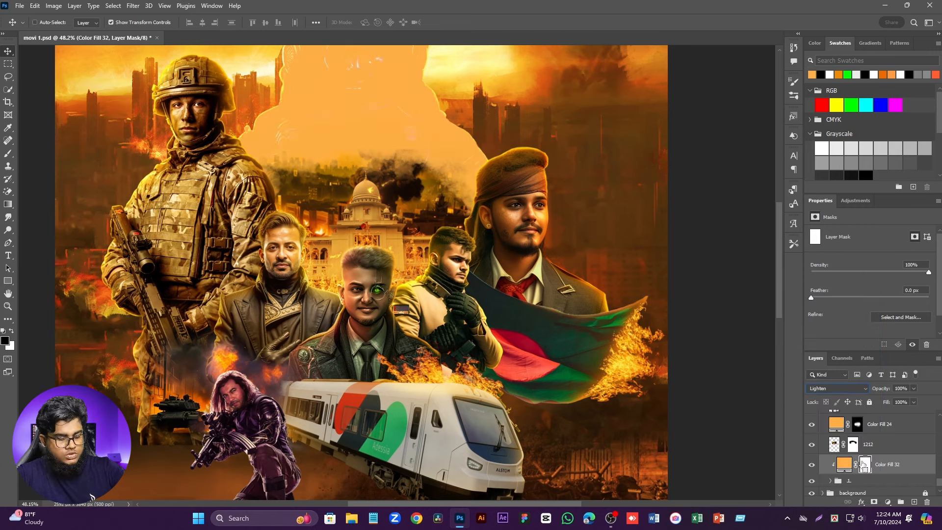
key(ctrl+i)
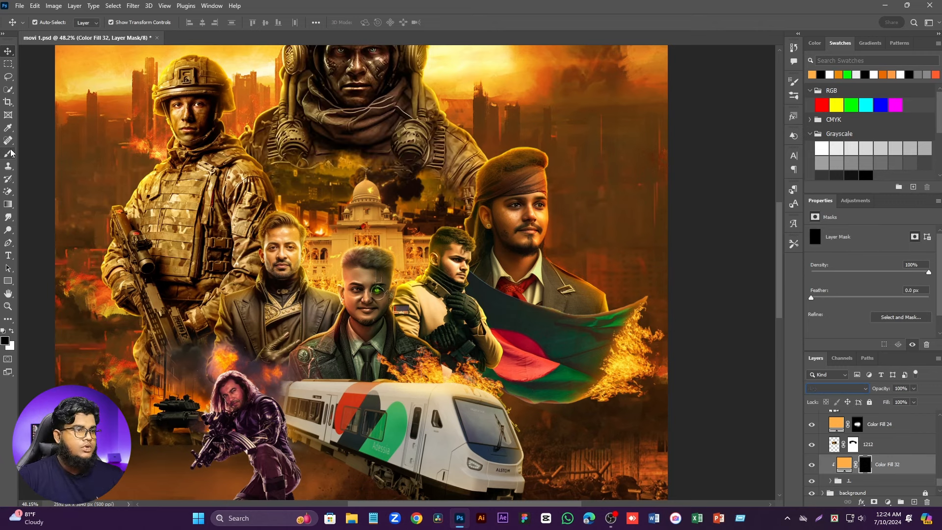
Step: Paint white on the orange fill's mask with a large textured brush to bring an orange glow over the central soldier's lower chest
click(11, 153)
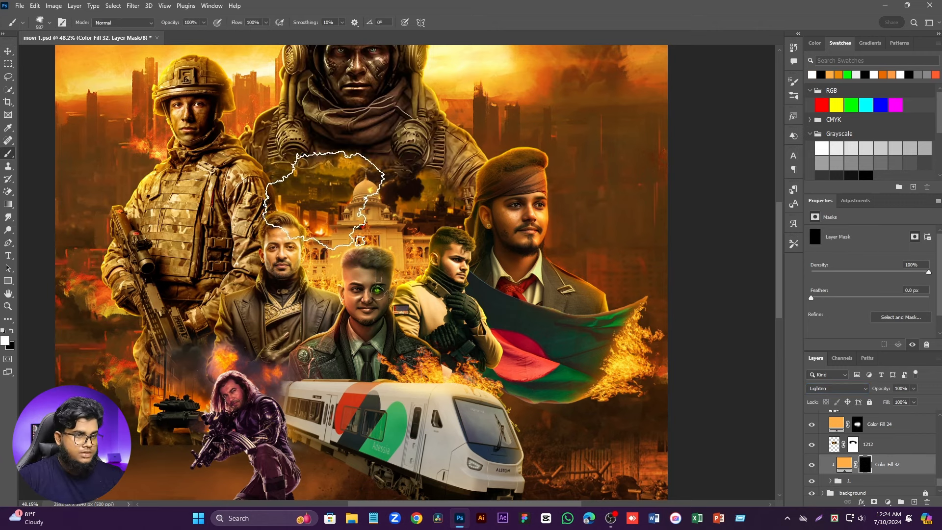
click(322, 241)
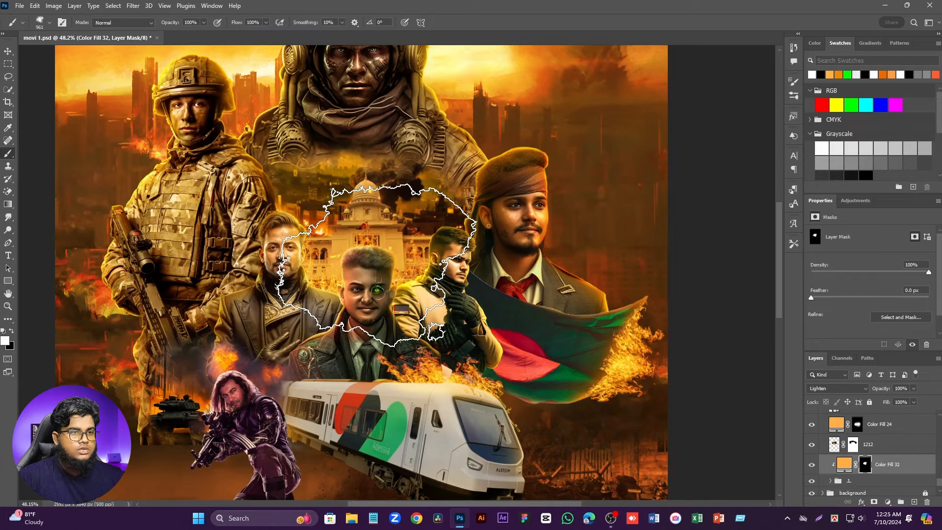
scroll(343, 162, down, 4)
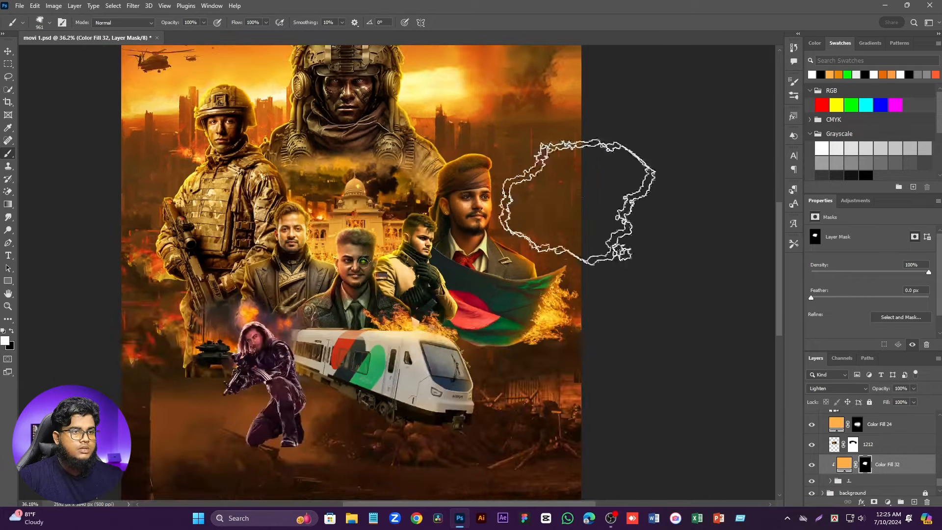
scroll(342, 269, up, 3)
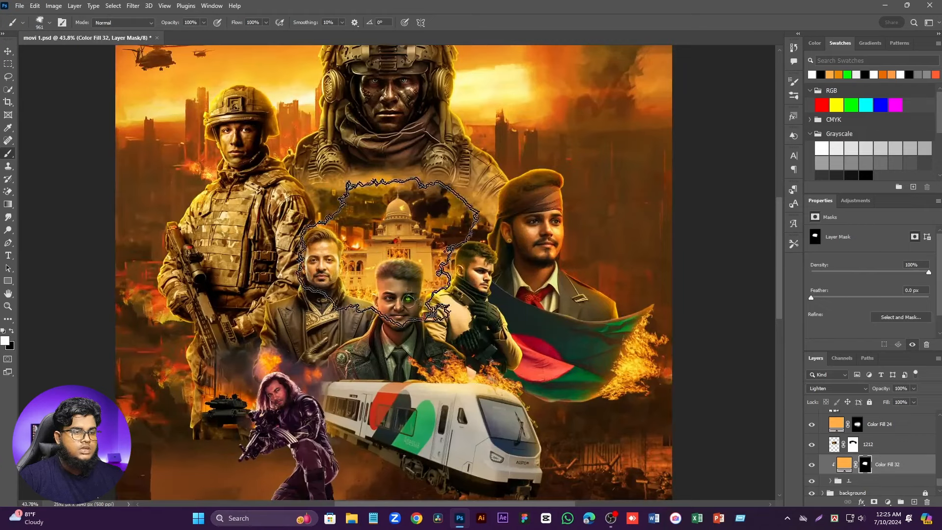
scroll(329, 306, up, 2)
scroll(324, 314, down, 3)
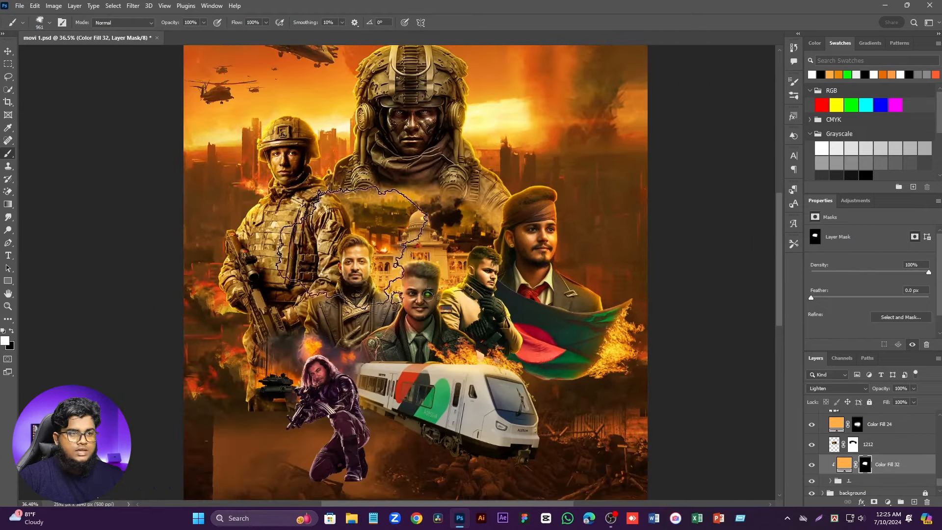
Step: Add an orange #ffae45 solid color fill clipped above the Levels 2 adjustment in the standing soldier's group 2
scroll(878, 461, down, 5)
scroll(878, 461, up, 2)
click(876, 465)
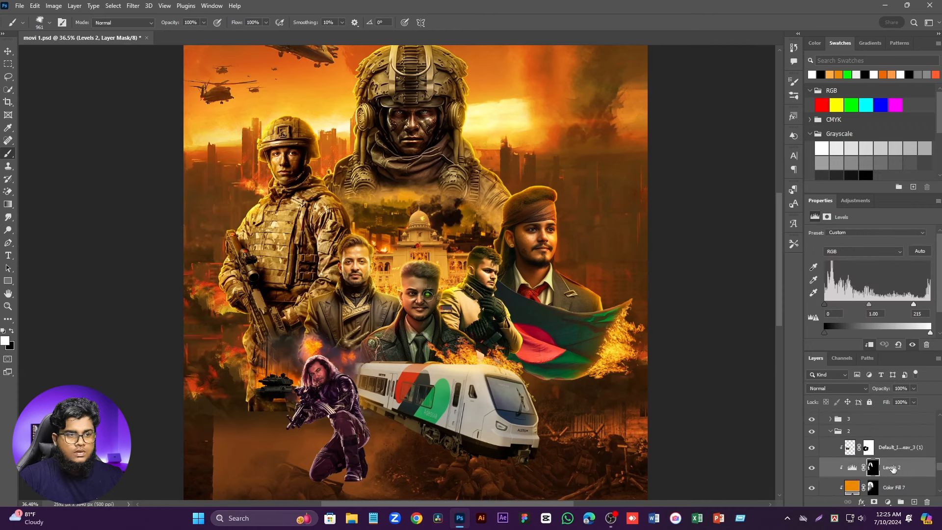
click(887, 501)
click(883, 328)
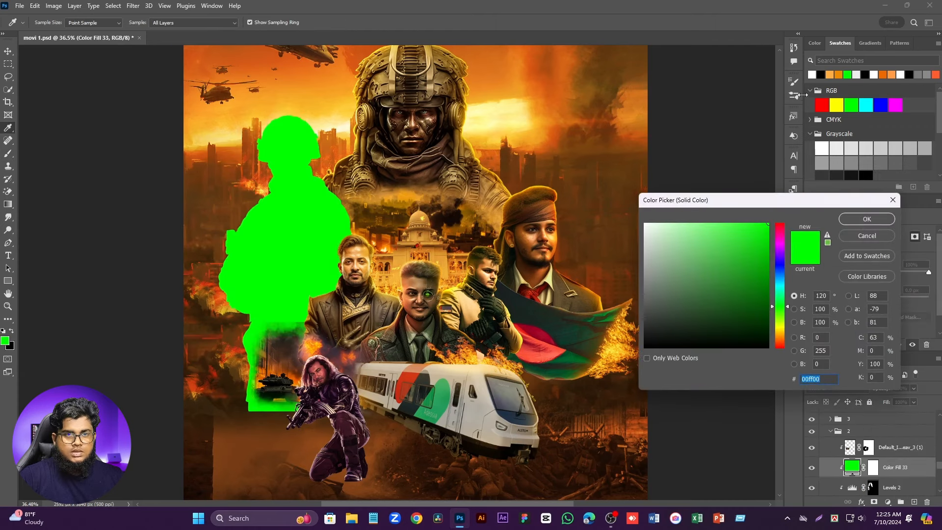
click(830, 74)
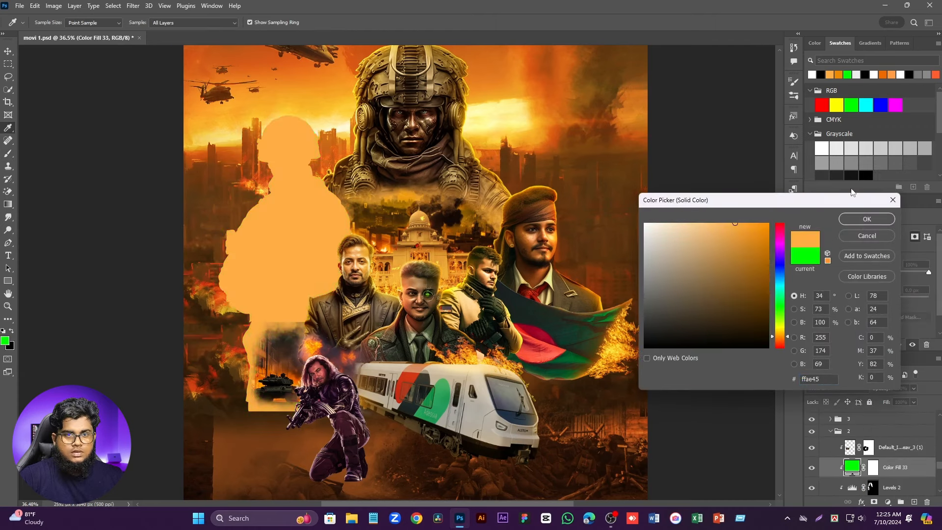
click(857, 216)
Step: Set the standing soldier's new orange fill to Screen blend mode and invert its layer mask to black
key(b)
click(833, 386)
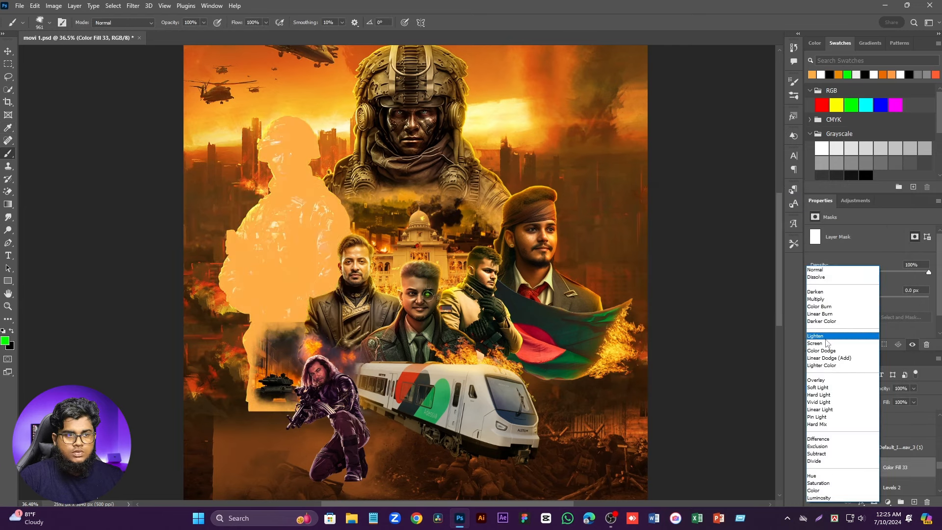
click(824, 344)
click(875, 457)
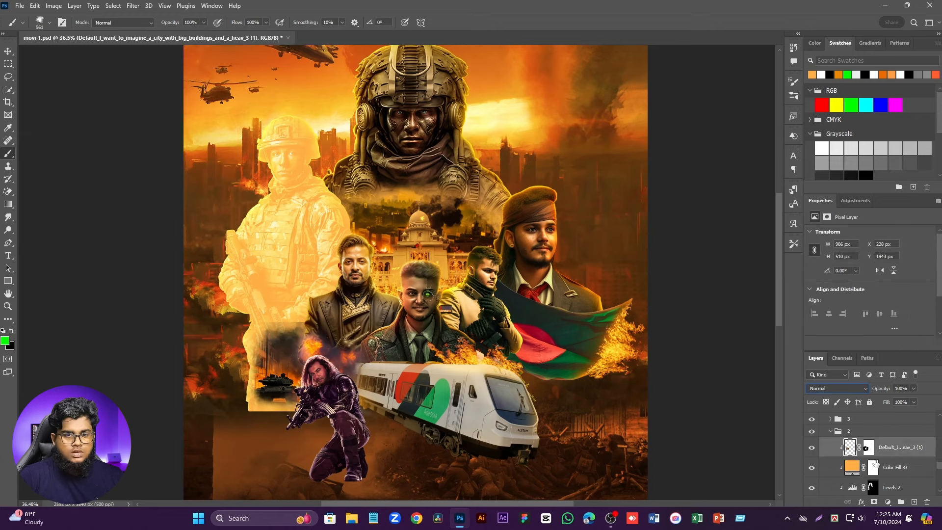
click(872, 467)
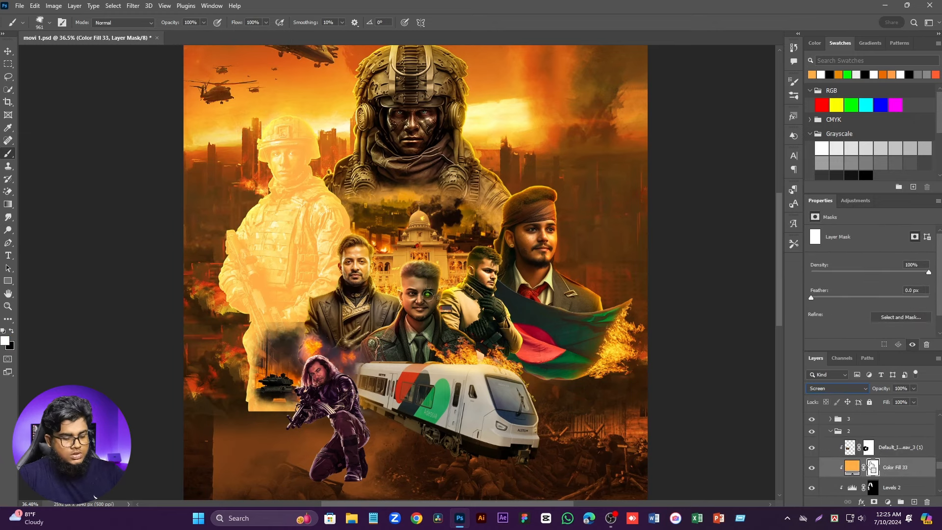
key(ctrl+i)
Step: Paint white on the fill's mask with a large textured brush to add an orange glow around the standing soldier's legs
click(316, 364)
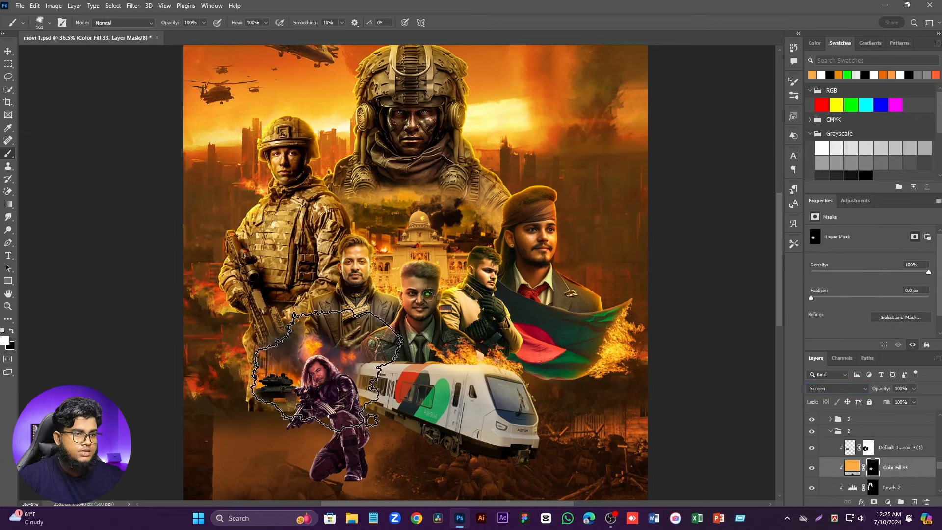
drag(296, 362, 294, 366)
scroll(294, 366, up, 5)
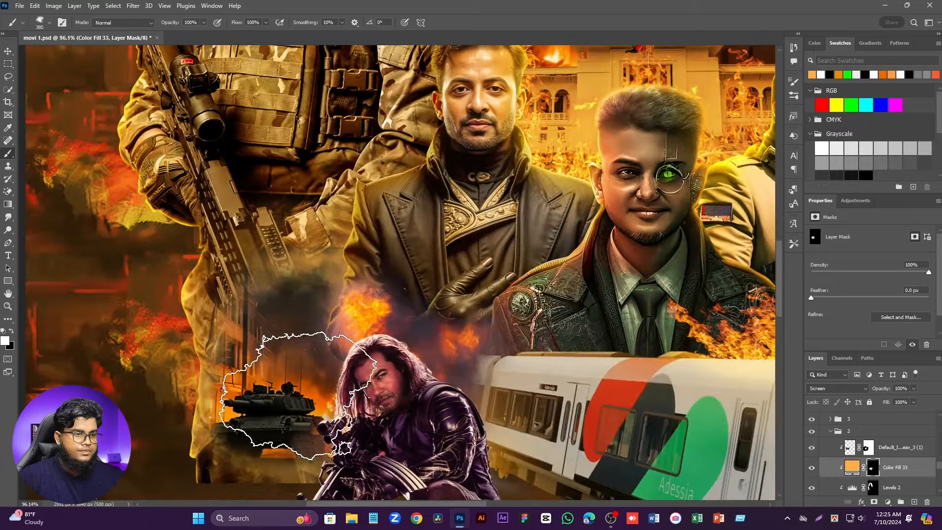
scroll(358, 281, down, 5)
scroll(353, 309, up, 1)
scroll(353, 319, down, 2)
Step: Deselect the layer and examine the whole poster, then the area around the tank and the kneeling gunman
click(7, 51)
scroll(201, 297, down, 2)
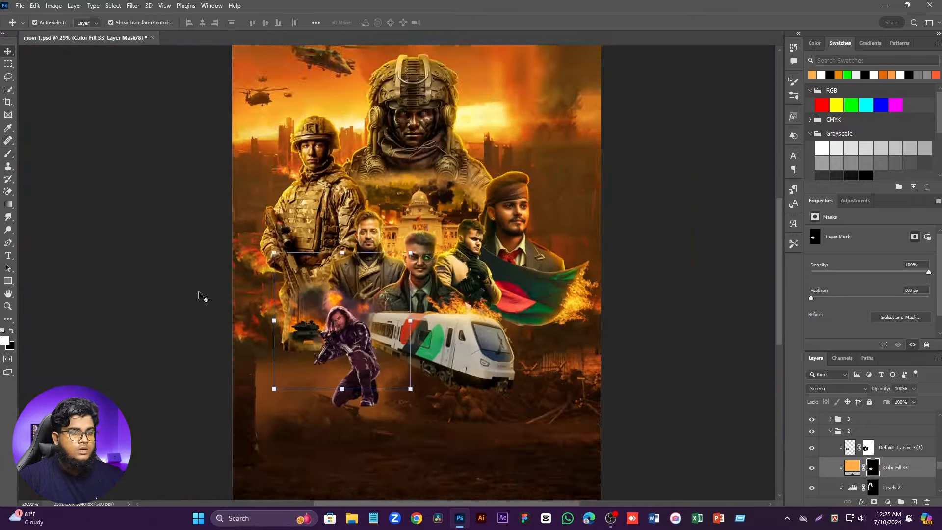
click(202, 296)
scroll(380, 323, up, 3)
scroll(315, 293, down, 2)
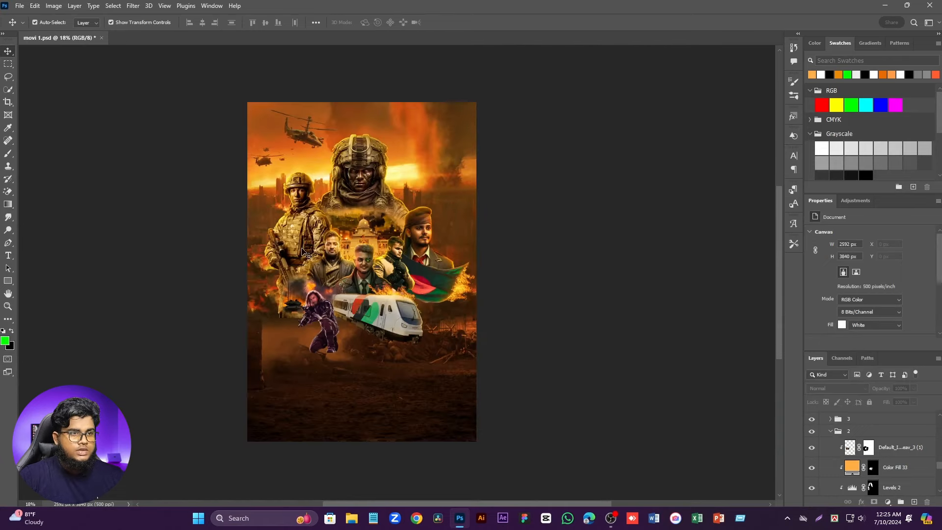
scroll(277, 324, up, 3)
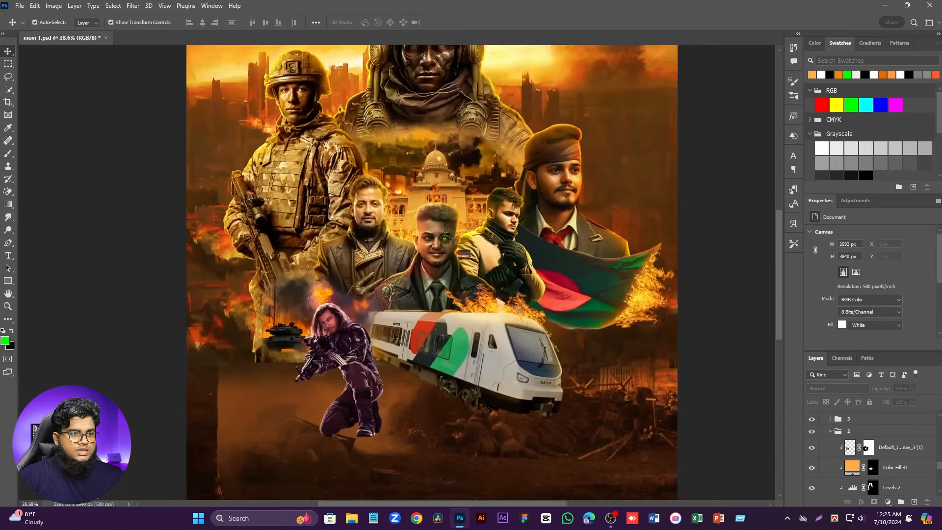
scroll(328, 338, up, 2)
scroll(328, 338, up, 2)
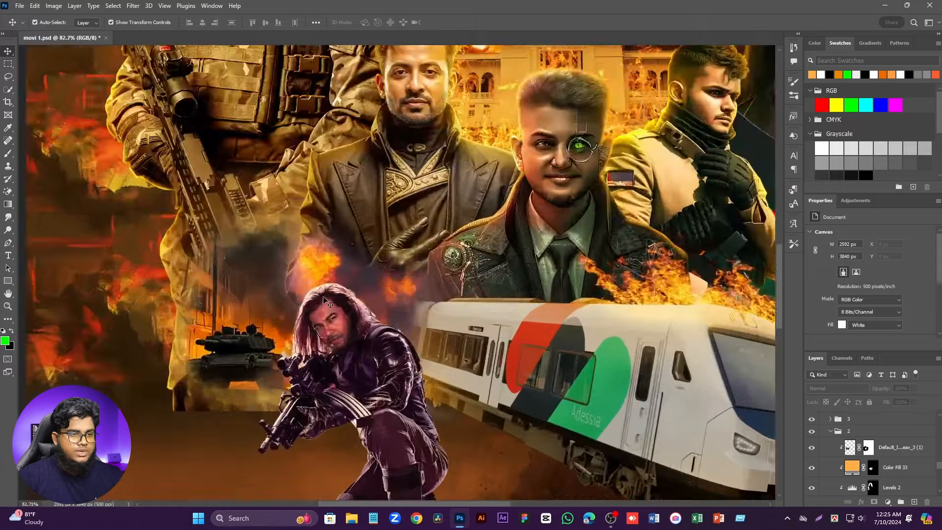
scroll(354, 275, down, 2)
scroll(361, 343, up, 1)
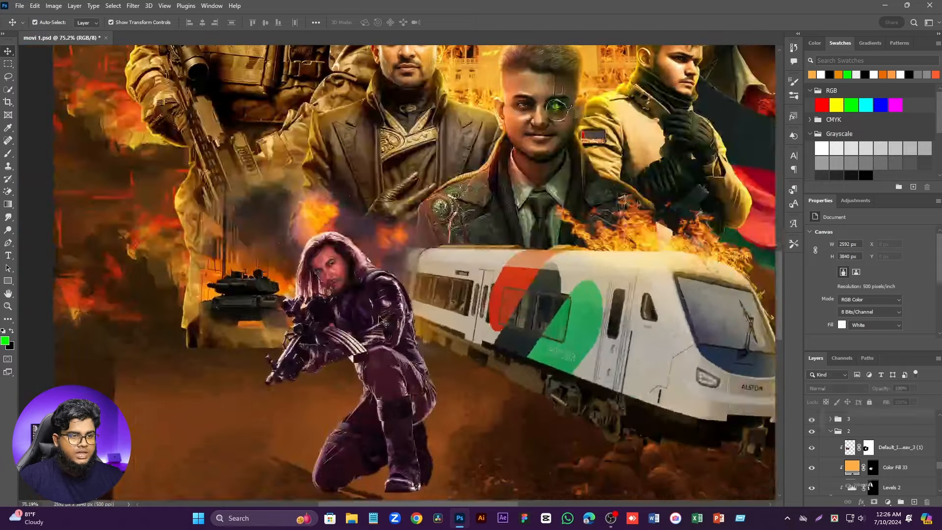
Step: Add an orange #ffae45 solid color fill above the kneeling gunman's layer and clip it to that layer
click(378, 319)
scroll(343, 296, up, 6)
scroll(306, 229, up, 3)
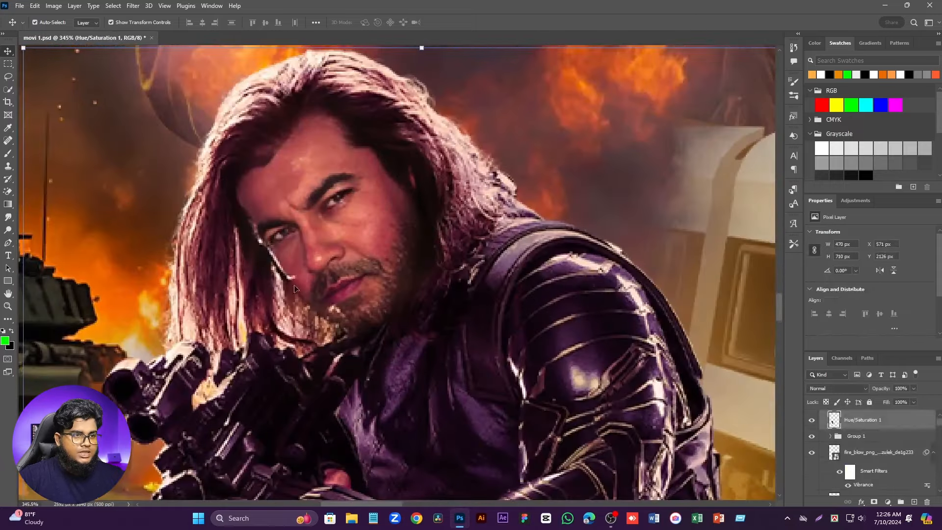
scroll(364, 286, down, 1)
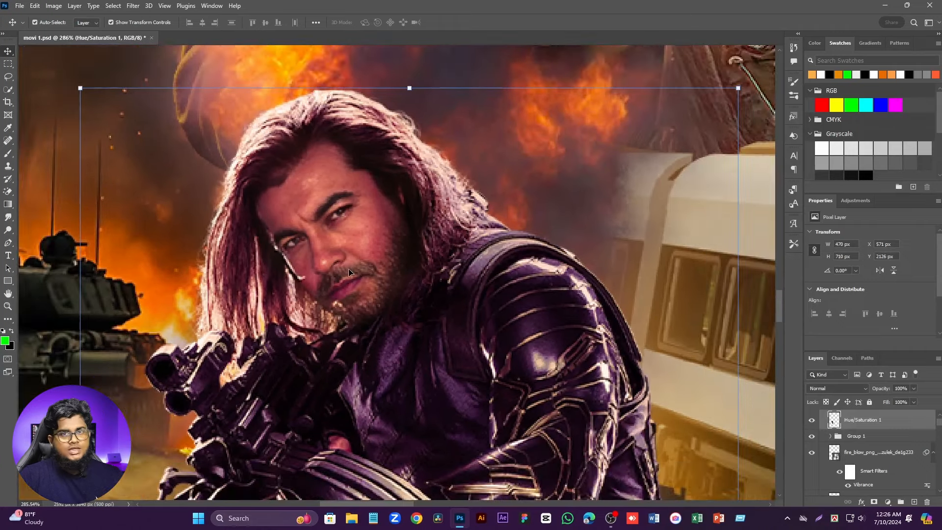
scroll(348, 269, down, 5)
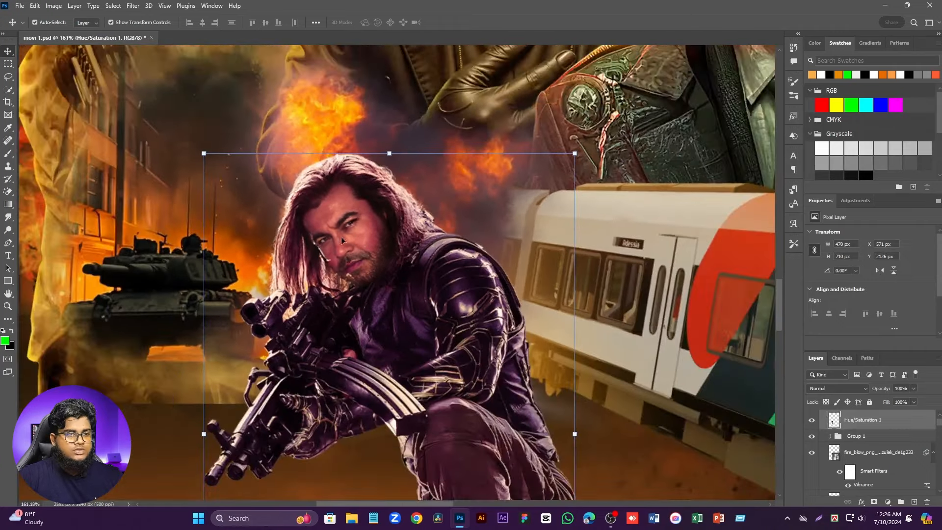
scroll(338, 271, down, 2)
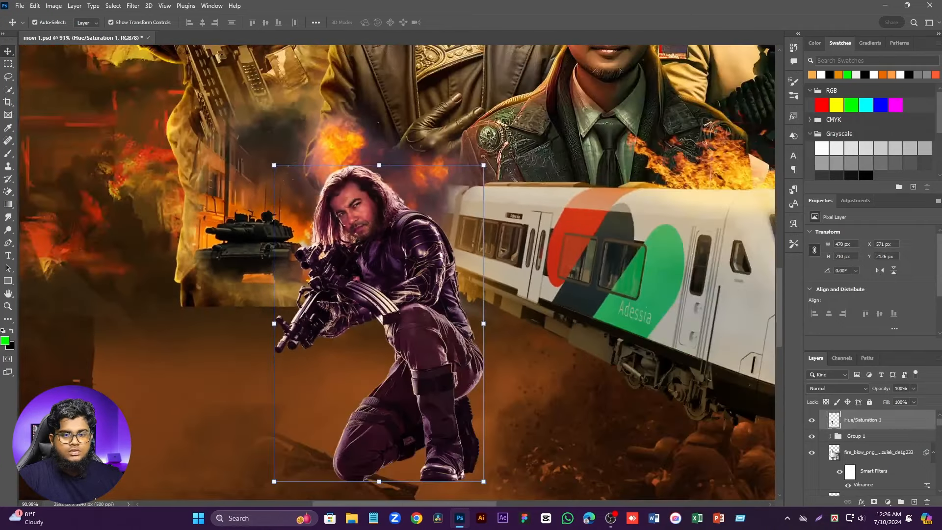
click(888, 501)
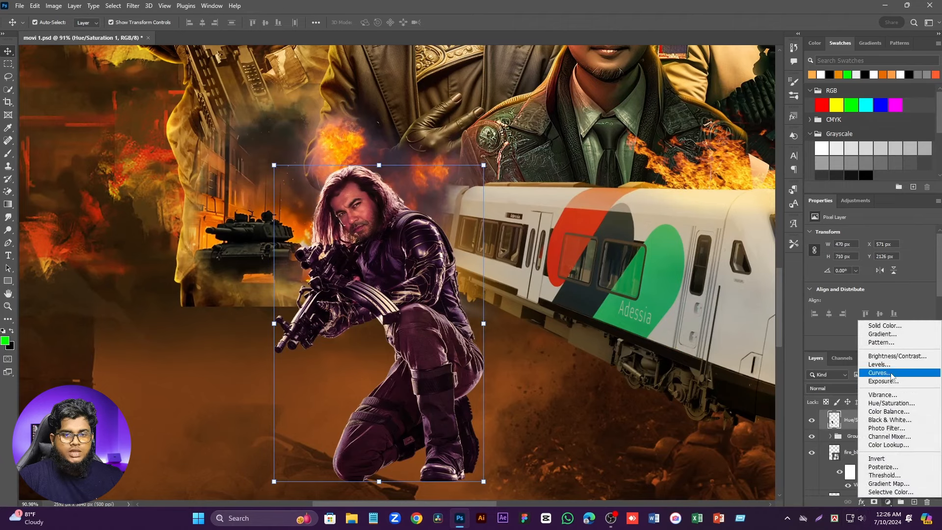
click(883, 326)
click(814, 76)
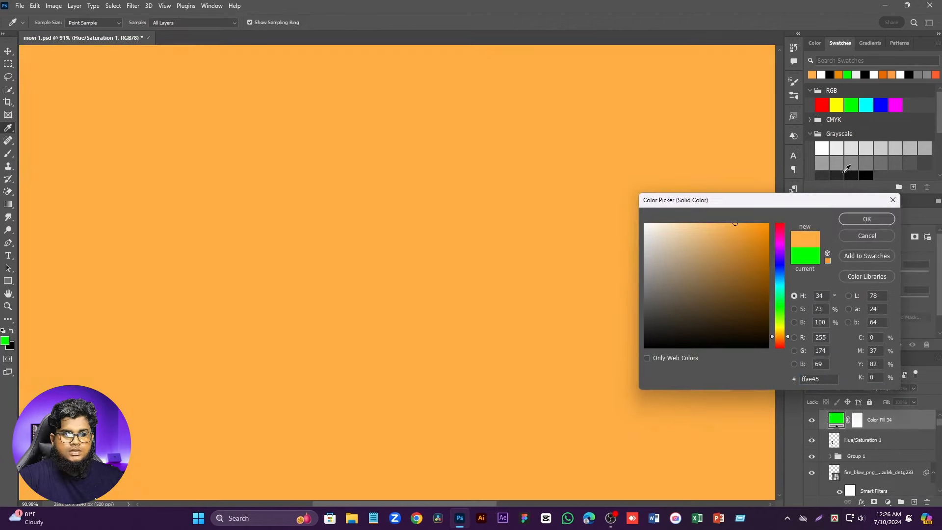
click(867, 218)
key(v)
right_click(883, 420)
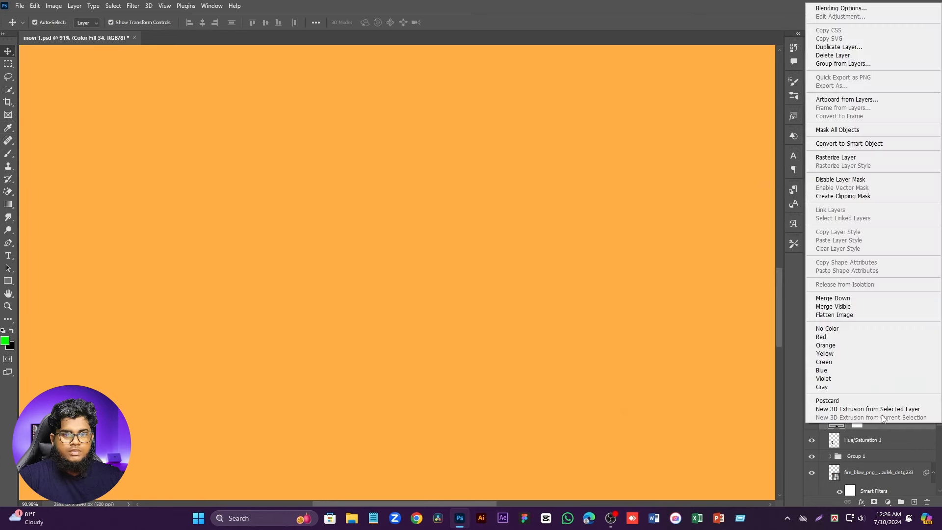
click(831, 197)
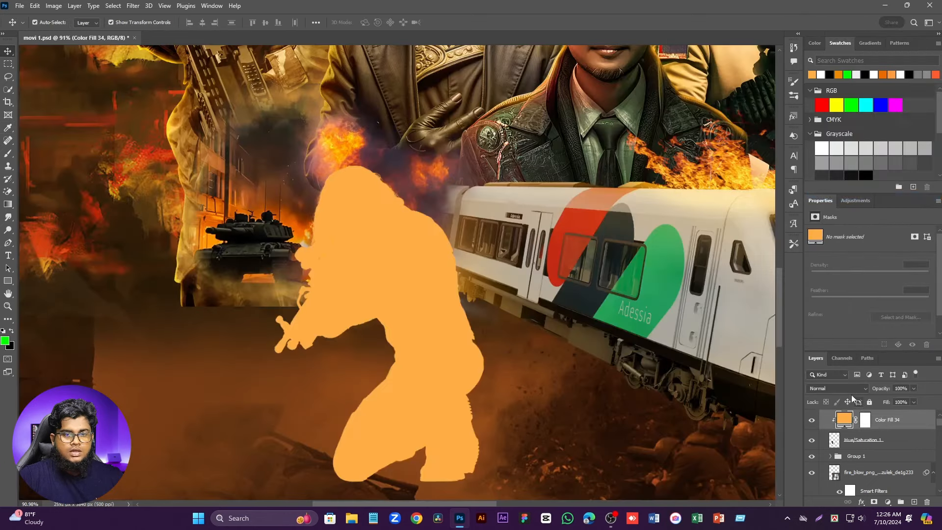
Step: Set the kneeling gunman's orange fill to Soft Light and invert its layer mask to black
click(851, 389)
click(823, 389)
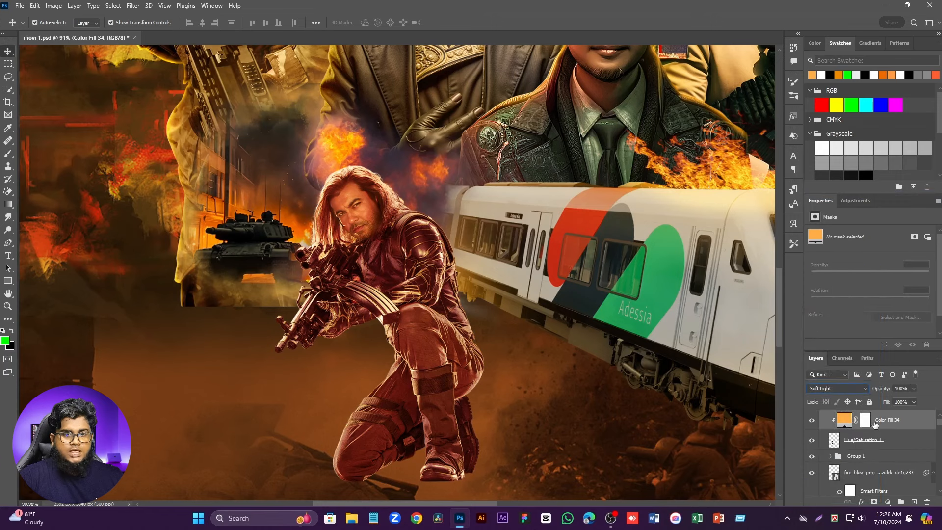
key(ctrl+i)
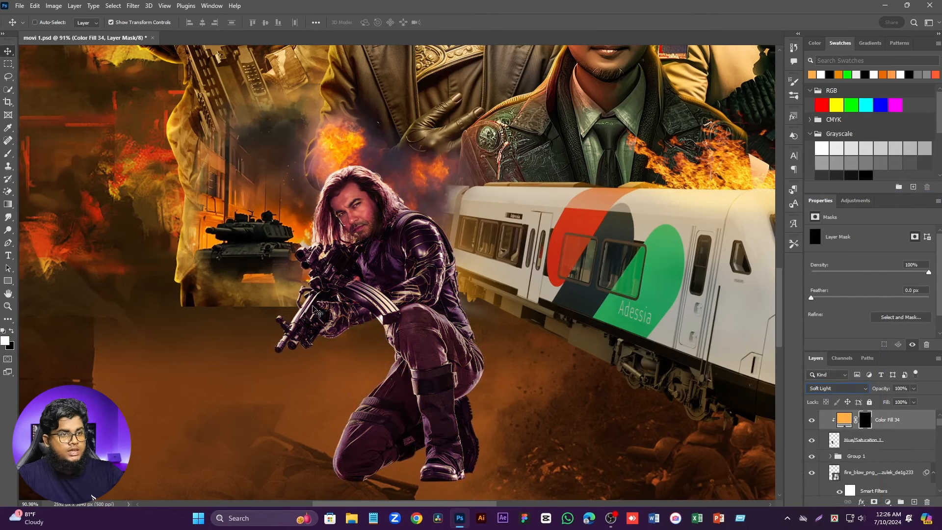
Step: Paint white on the Soft Light fill's mask with a soft round brush to warm the kneeling gunman's hair, upper body and rifle
click(8, 153)
right_click(364, 191)
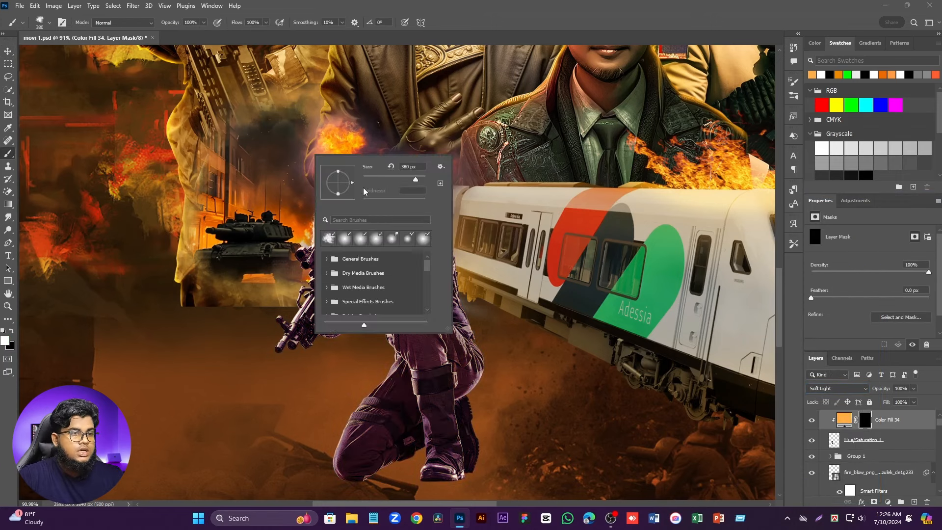
alt+right_click(508, 222)
click(500, 192)
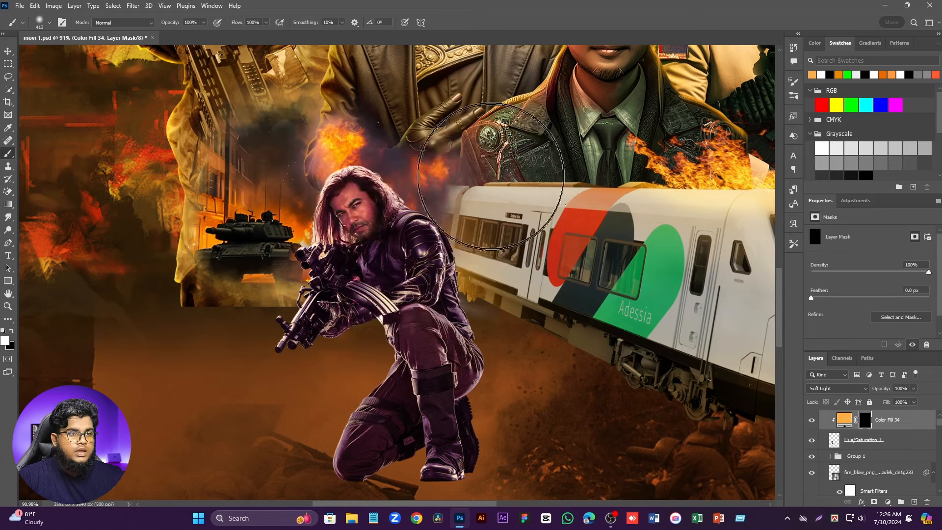
click(563, 308)
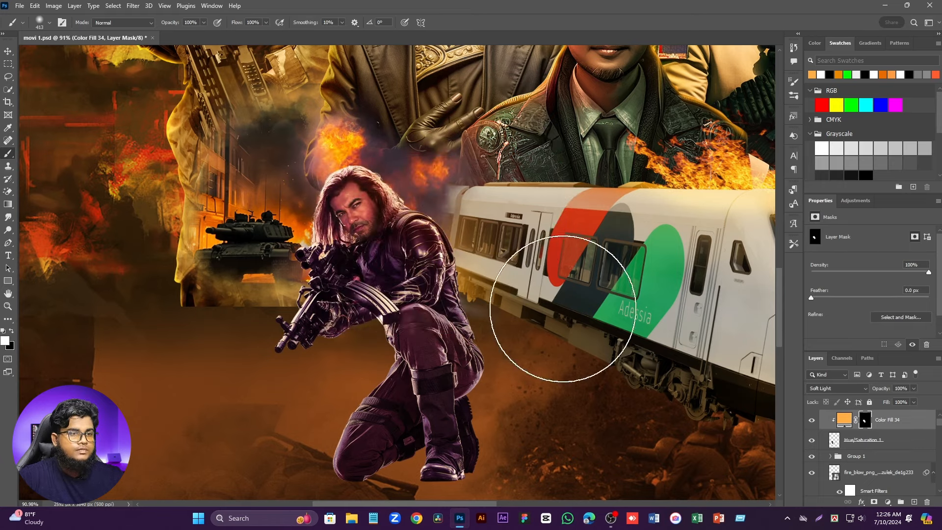
click(273, 267)
scroll(268, 212, up, 5)
alt+right_click(290, 205)
scroll(286, 368, down, 6)
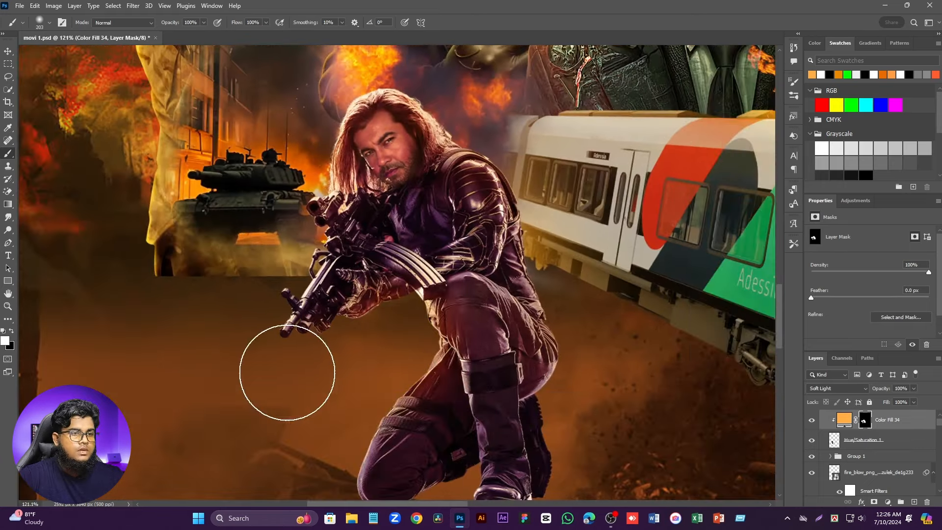
Step: Add a second orange #ffae45 solid color fill above the Soft Light fill and clip it to the kneeling gunman
scroll(466, 241, up, 2)
click(888, 502)
click(886, 332)
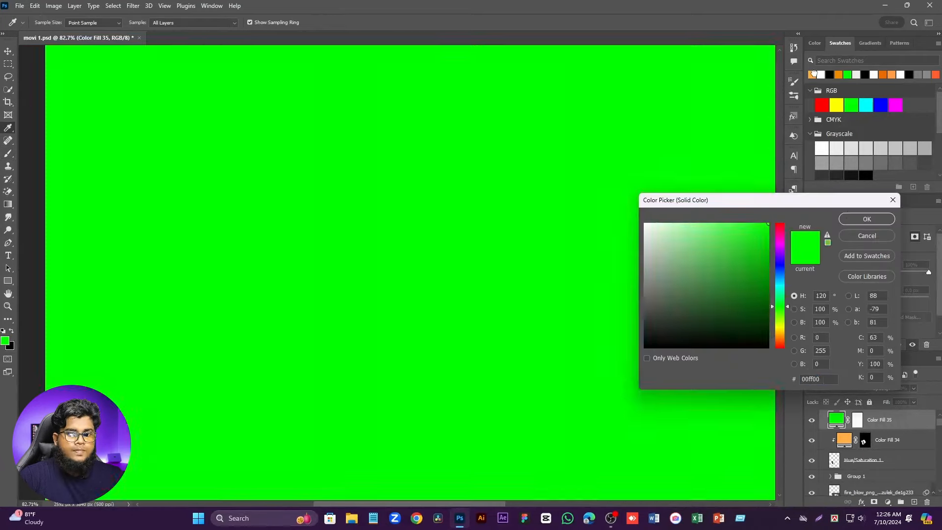
click(812, 75)
click(867, 219)
right_click(890, 421)
click(841, 195)
Step: Set the gunman's second orange fill to Screen blend mode and invert its layer mask to black
click(837, 388)
click(831, 345)
click(865, 420)
key(ctrl+i)
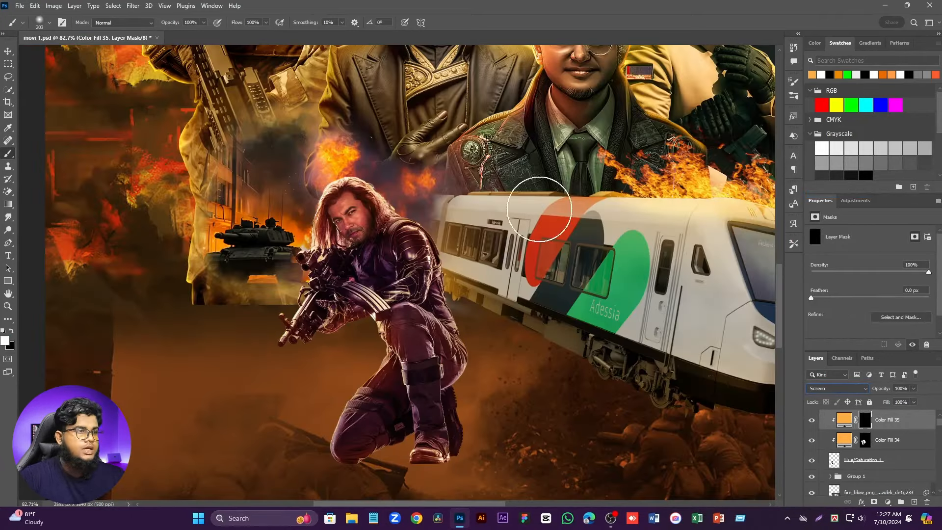
Step: Paint white on the Screen fill's mask with a smaller soft brush to add an orange glow to the kneeling gunman's hair
scroll(392, 211, up, 11)
alt+right_click(387, 180)
click(331, 183)
scroll(235, 236, up, 2)
drag(213, 261, 324, 125)
Step: Change the gunman's Screen fill to the deeper orange #ec8a00
double_click(844, 419)
click(839, 75)
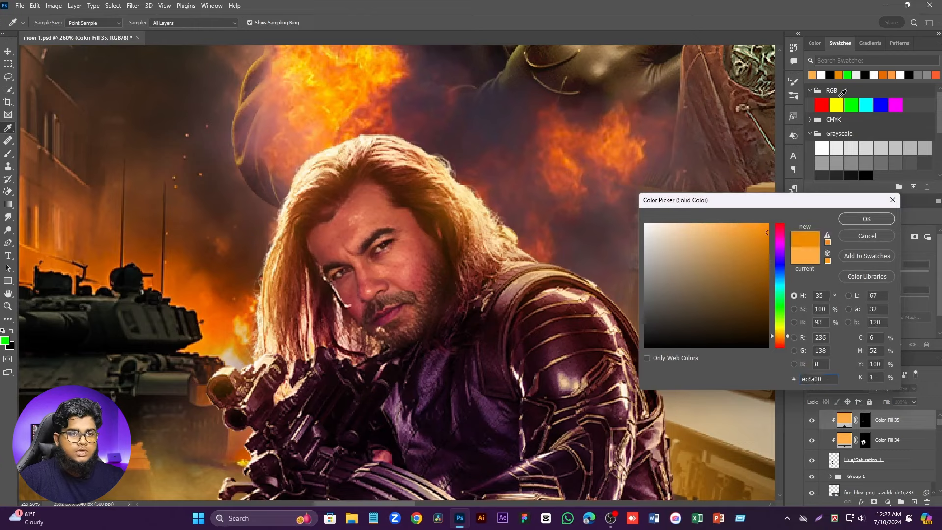
click(866, 219)
Step: Paint white on the Screen fill's mask with a small soft brush to add rim light along the gunman's hair and shoulder
click(865, 421)
alt+right_click(338, 122)
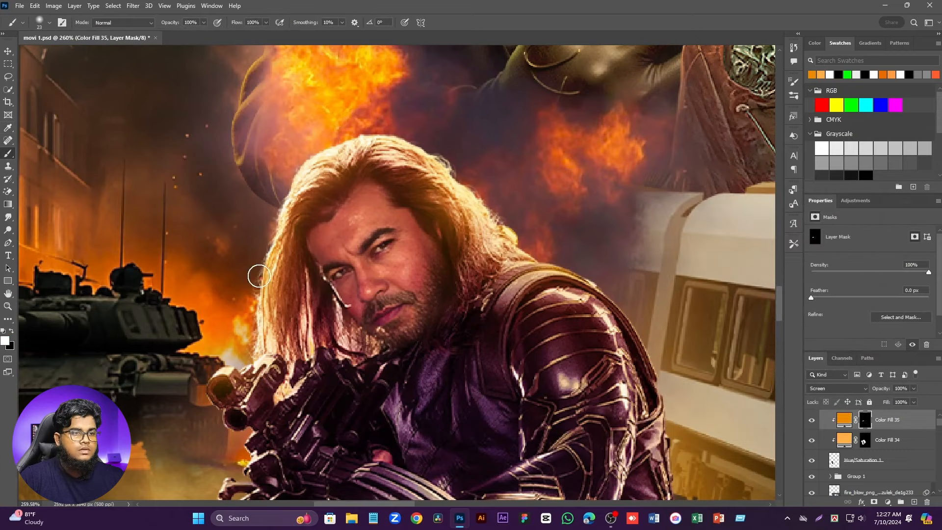
drag(259, 276, 272, 354)
scroll(343, 152, down, 5)
scroll(442, 236, up, 5)
drag(417, 184, 504, 242)
Step: Paint orange rim light on the same mask along the gunman's forearm, thigh edge and rifle
scroll(504, 242, down, 4)
scroll(282, 275, up, 6)
drag(273, 277, 425, 210)
drag(448, 260, 463, 324)
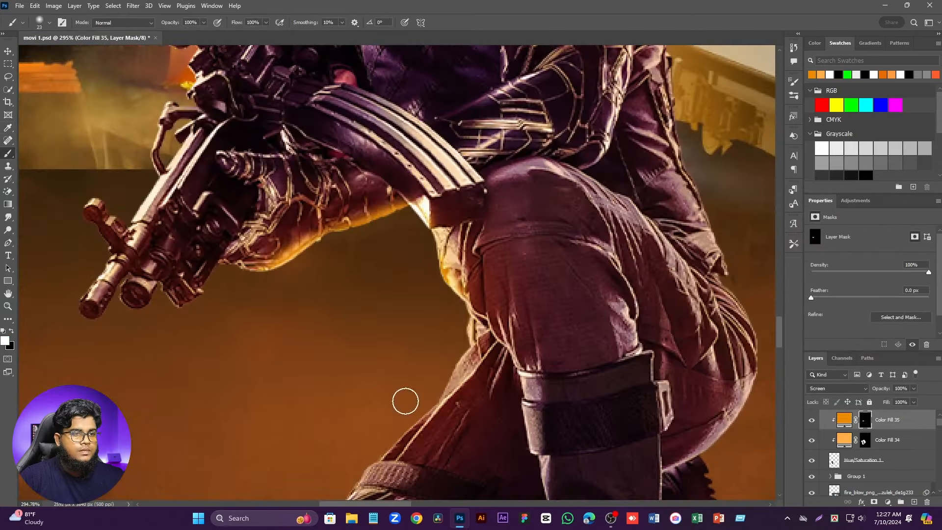
scroll(295, 304, down, 1)
mouse_move(218, 274)
mouse_down()
mouse_move(160, 290)
mouse_move(132, 187)
mouse_up()
mouse_move(200, 152)
mouse_down()
mouse_move(215, 96)
mouse_move(242, 221)
mouse_up()
scroll(249, 167, down, 2)
Step: Smudge the orange rim light on the fill's mask along the underside of the gunman's rifle with a small brush
click(8, 217)
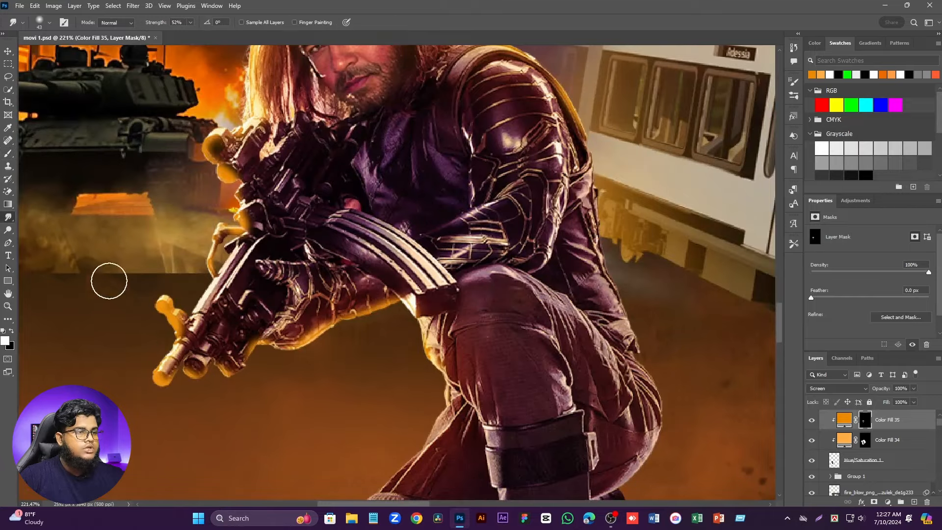
scroll(147, 295, up, 3)
key(bracketleft)
key(bracketleft)
key(bracketleft)
key(bracketleft)
key(bracketleft)
key(bracketleft)
mouse_move(244, 411)
mouse_down()
mouse_move(318, 368)
mouse_move(343, 386)
mouse_up()
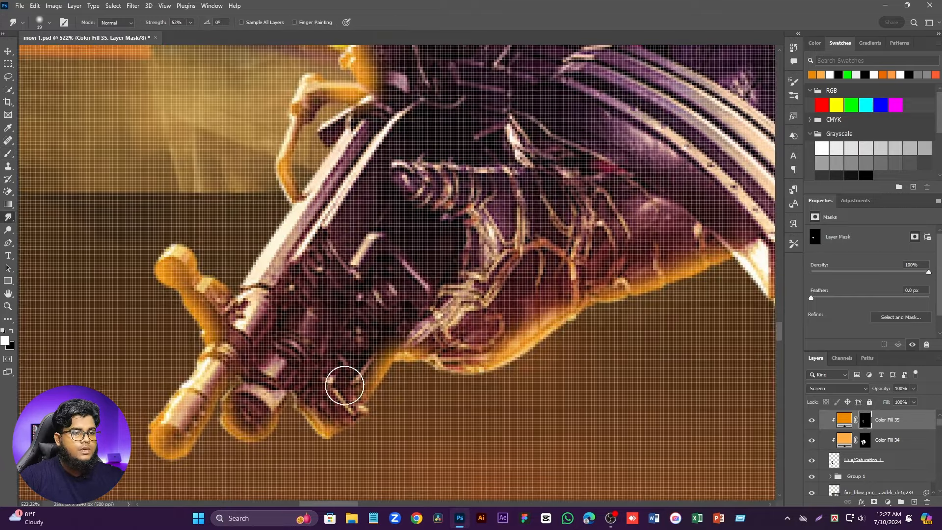
key(bracketright)
key(bracketright)
key(bracketright)
key(bracketright)
key(bracketright)
key(bracketright)
scroll(523, 270, down, 4)
scroll(662, 385, down, 3)
scroll(523, 221, down, 4)
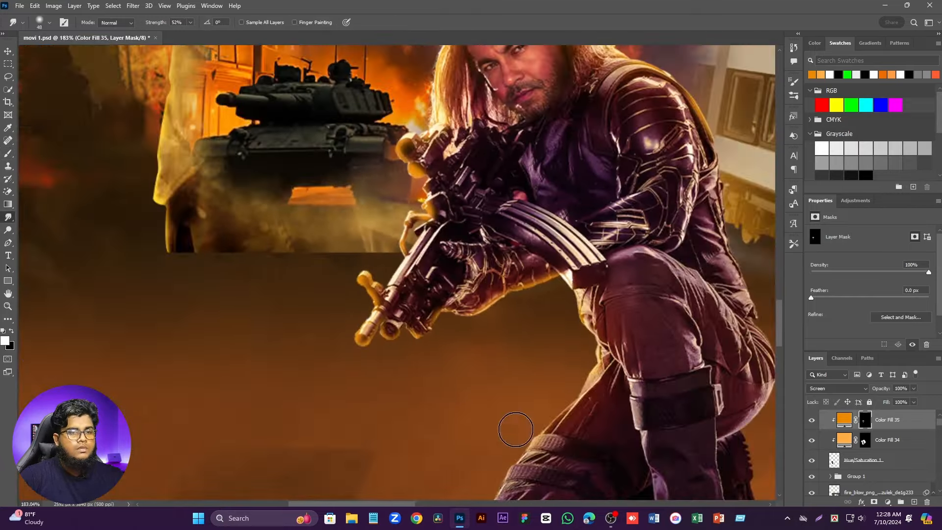
Step: Refine the rim-light mask around the rifle's muzzle, front sight and handguard with a finer Smudge brush
scroll(439, 220, up, 4)
key(bracketleft)
key(bracketleft)
key(bracketleft)
key(bracketleft)
key(bracketleft)
key(bracketleft)
key(bracketleft)
key(bracketleft)
key(bracketleft)
key(bracketleft)
key(bracketleft)
key(bracketleft)
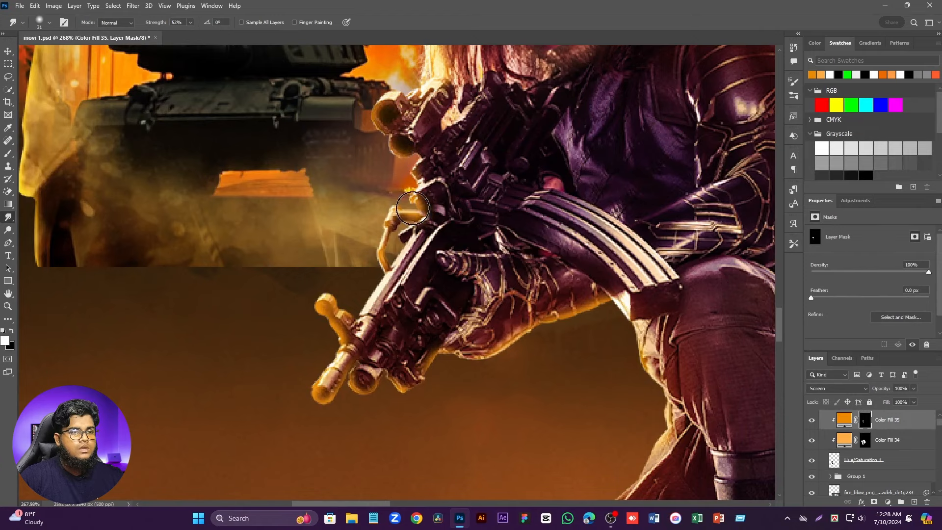
scroll(413, 208, down, 4)
scroll(342, 286, up, 5)
key(bracketright)
key(bracketright)
key(bracketright)
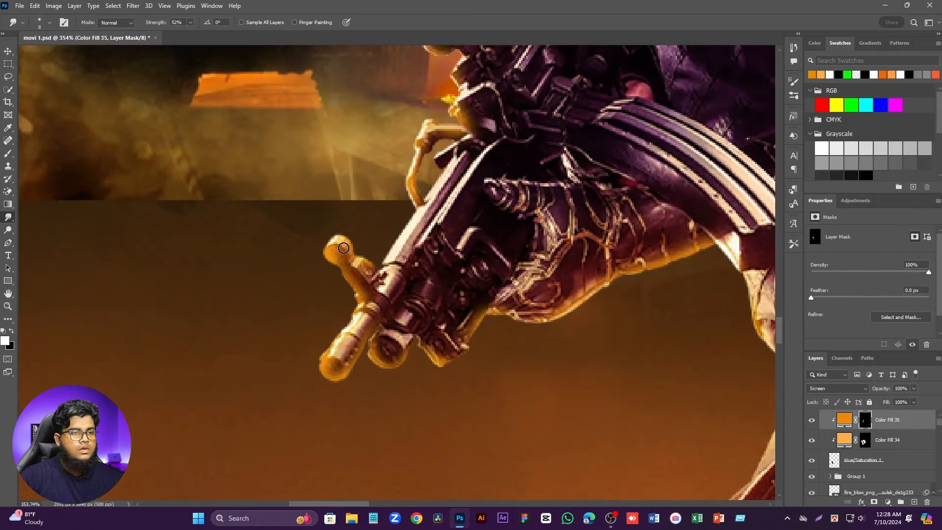
scroll(326, 338, up, 2)
key(bracketright)
key(bracketright)
key(bracketright)
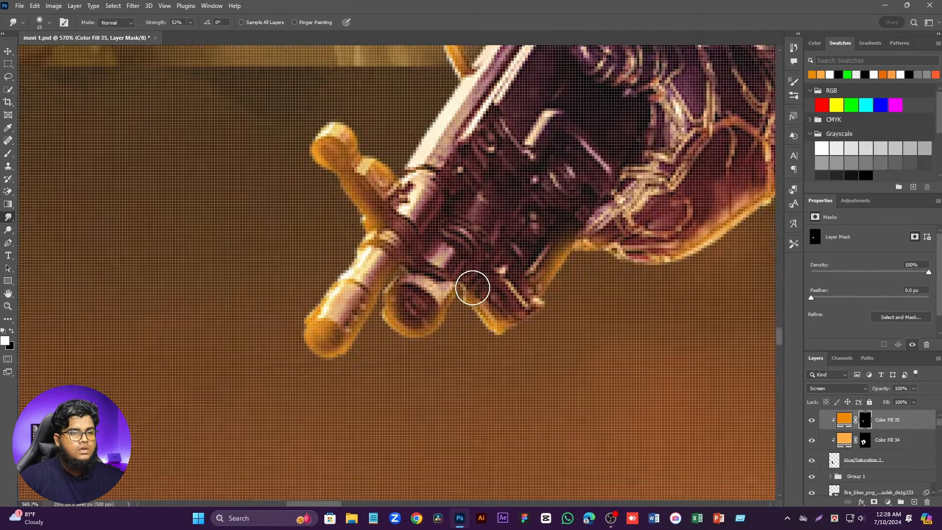
scroll(473, 288, down, 6)
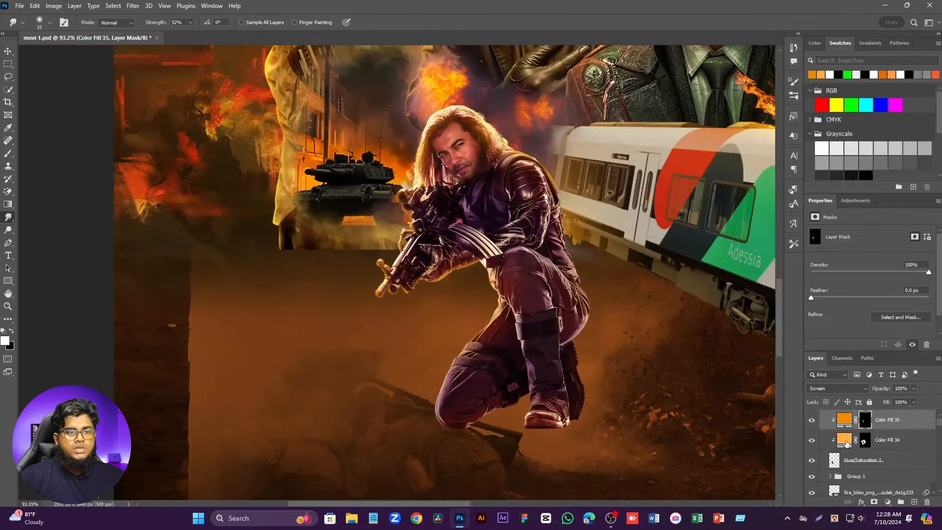
Step: Add a Levels adjustment with the white input at 205, clip it to the gunman and invert its mask to black
click(888, 502)
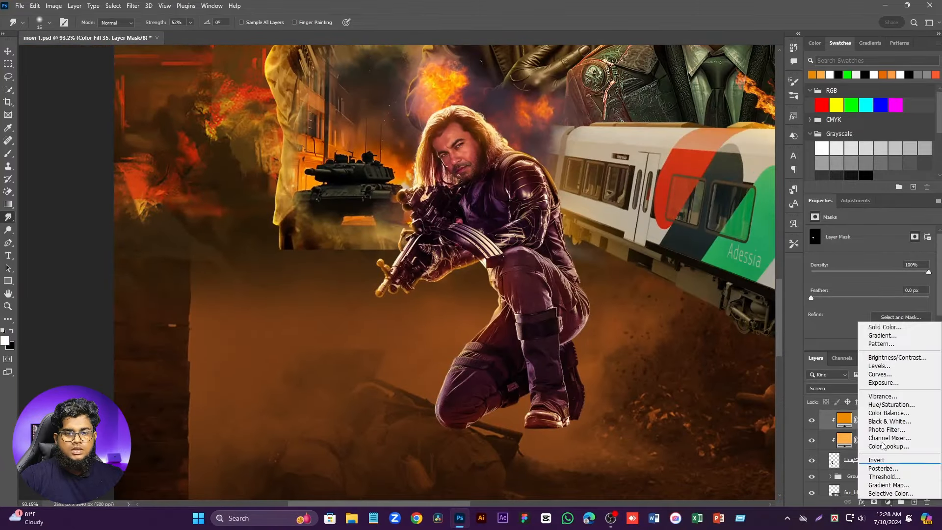
click(879, 366)
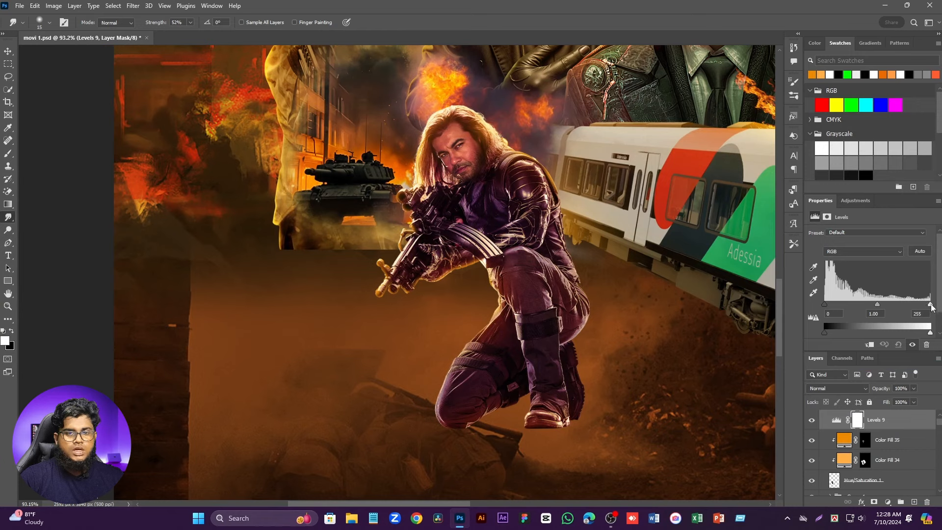
drag(930, 305, 909, 305)
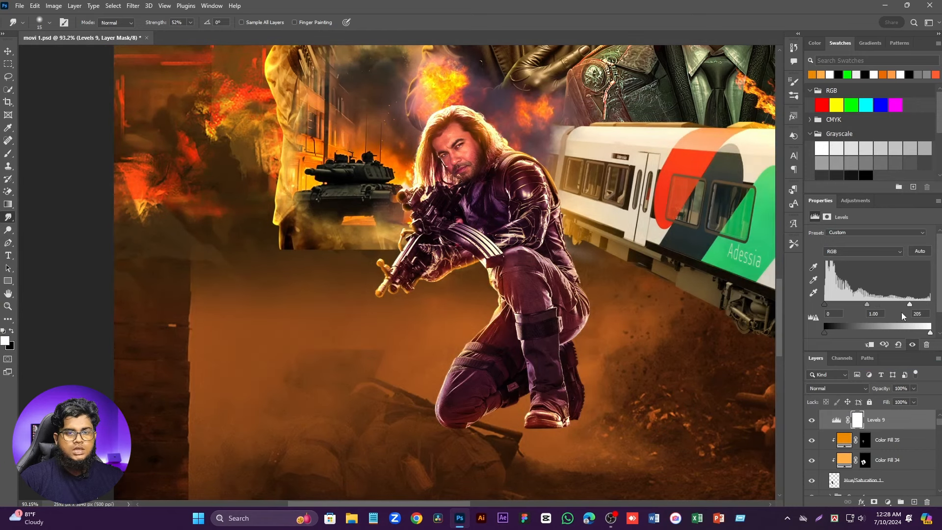
click(869, 345)
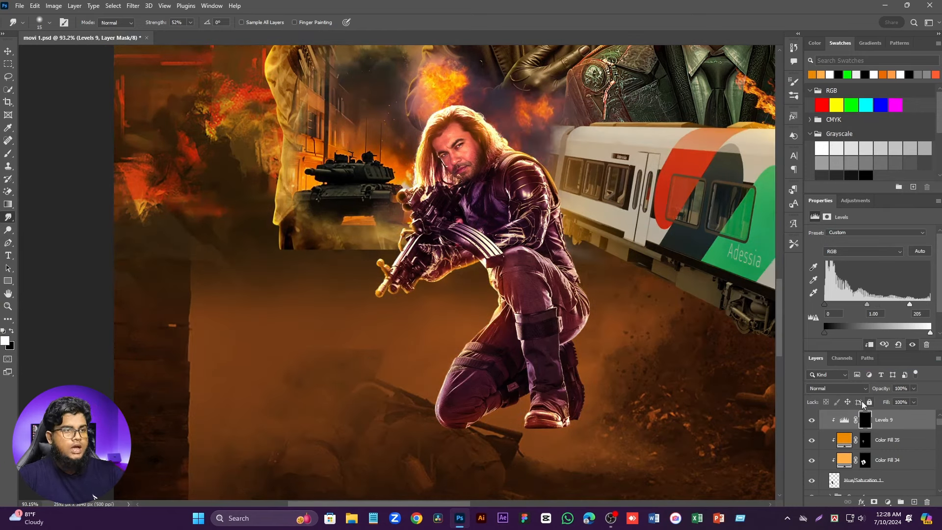
Step: Paint white on the Levels mask with a large soft brush to brighten the gunman's head, shoulder, arm and front side
click(8, 153)
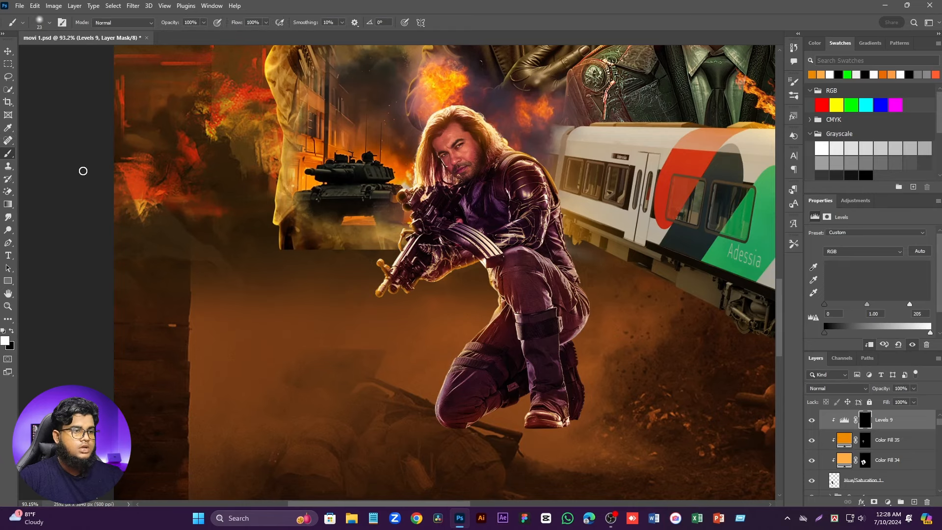
mouse_move(273, 131)
mouse_down()
mouse_move(343, 131)
mouse_move(332, 131)
mouse_up()
scroll(510, 152, up, 3)
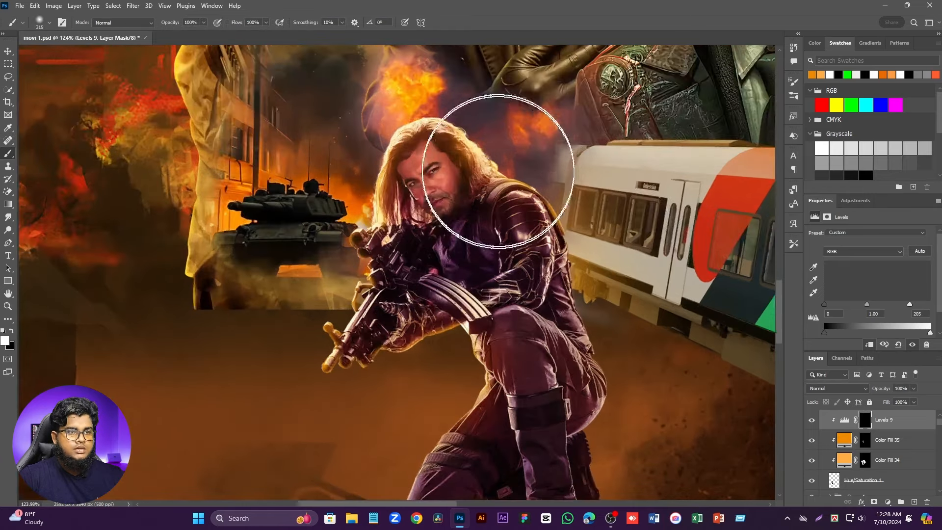
mouse_move(502, 170)
mouse_down()
mouse_move(458, 160)
mouse_move(464, 136)
mouse_move(490, 118)
mouse_move(508, 138)
mouse_move(548, 151)
mouse_move(497, 126)
mouse_move(471, 92)
mouse_move(433, 88)
mouse_move(346, 105)
mouse_move(333, 168)
mouse_move(348, 188)
mouse_move(315, 200)
mouse_move(319, 282)
mouse_move(313, 305)
mouse_move(278, 338)
mouse_move(349, 434)
mouse_move(387, 387)
mouse_move(443, 386)
mouse_move(416, 389)
mouse_up()
scroll(299, 272, down, 5)
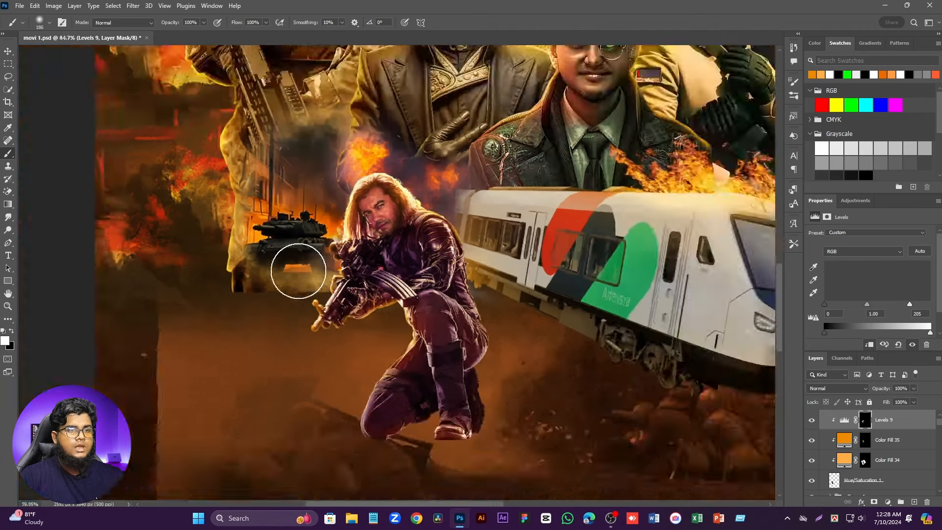
scroll(410, 216, up, 4)
Step: Add a solid colour fill directly above Group 1, behind the gunman, using the same orange as the rim light
scroll(882, 454, down, 1)
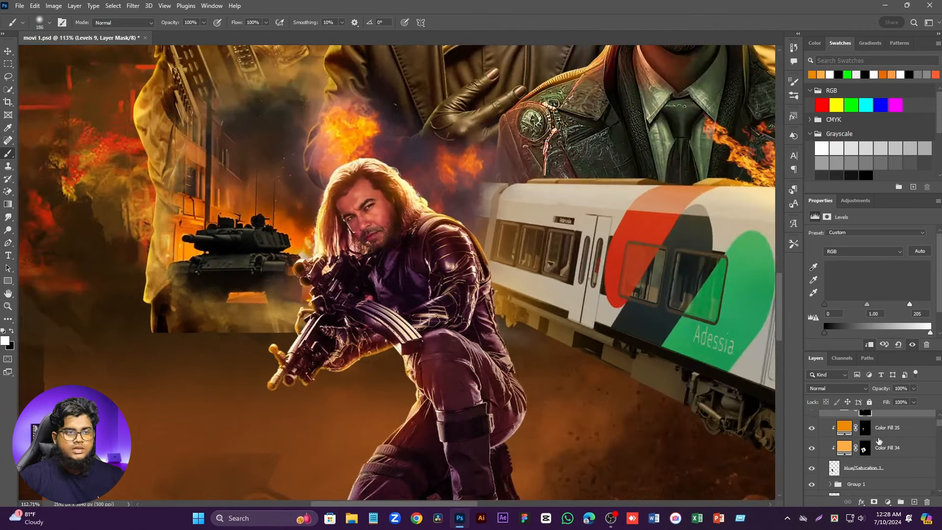
scroll(732, 332, down, 6)
scroll(732, 332, up, 1)
scroll(850, 430, down, 2)
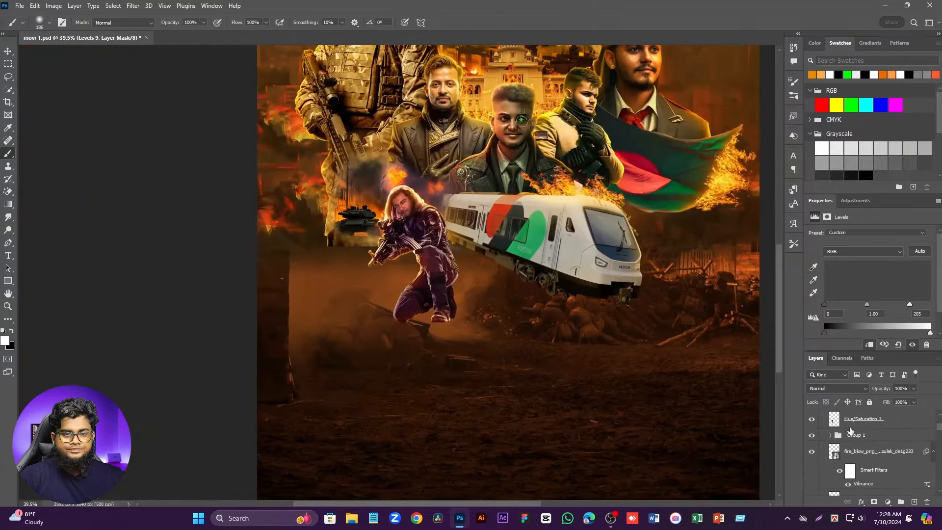
click(871, 436)
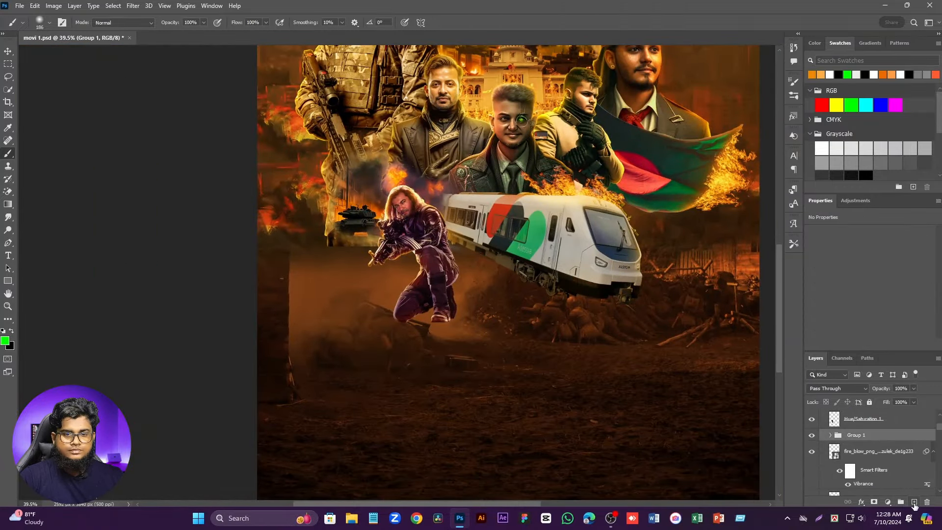
click(887, 502)
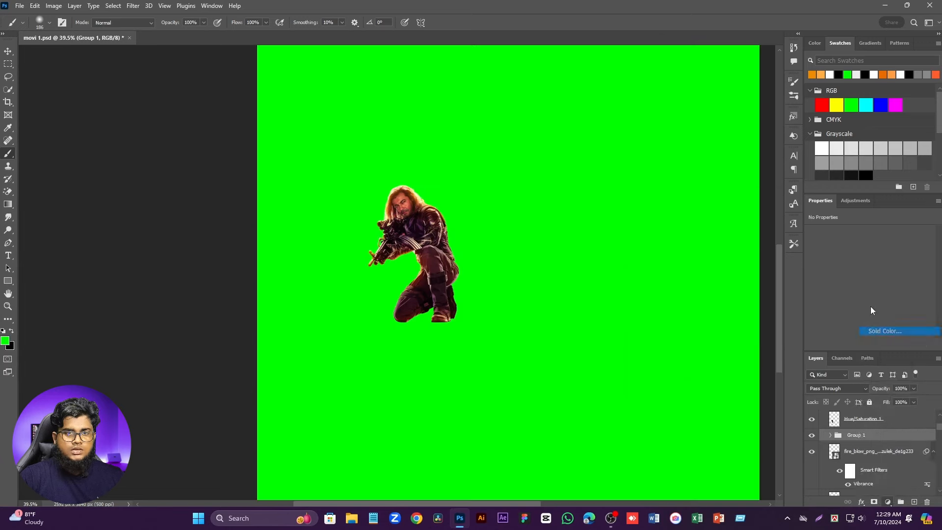
click(873, 327)
click(811, 74)
click(855, 217)
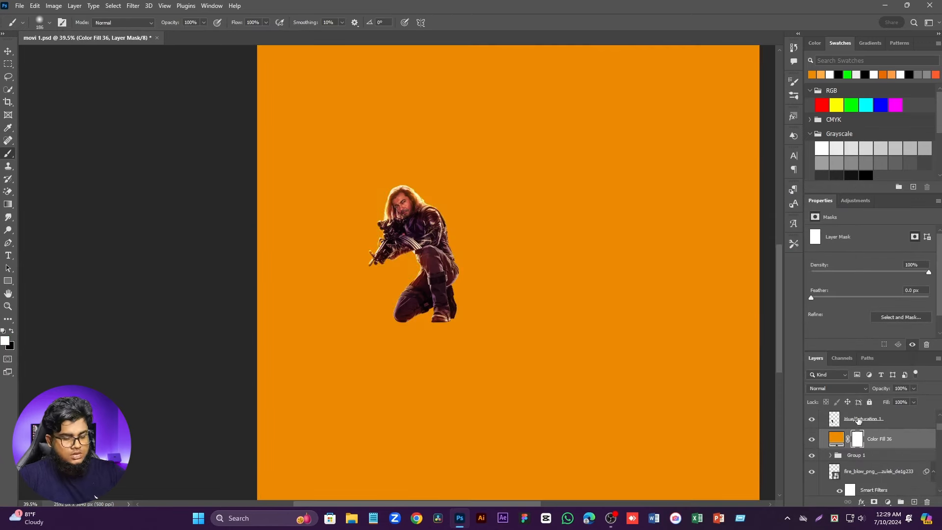
Step: Invert the new orange fill's mask to black and set the fill's blend mode to Overlay
key(ctrl+i)
scroll(428, 193, up, 5)
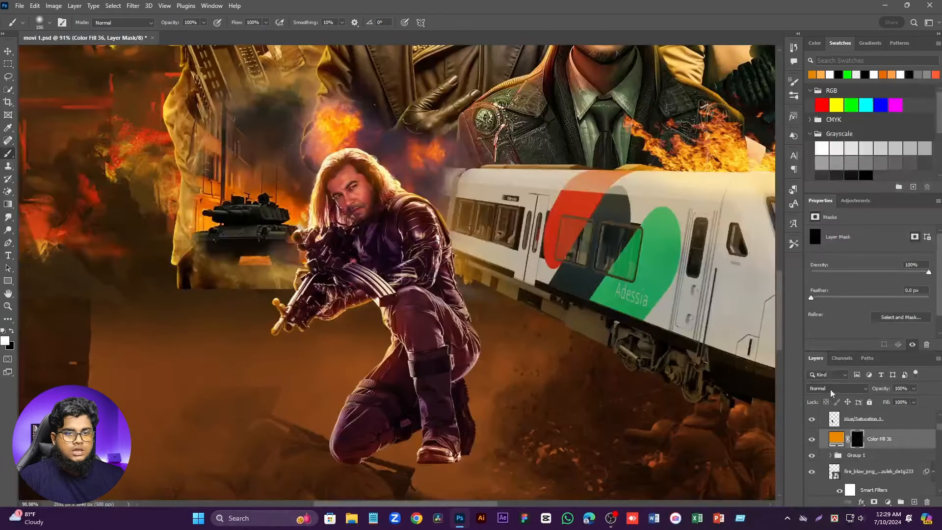
click(830, 389)
click(815, 381)
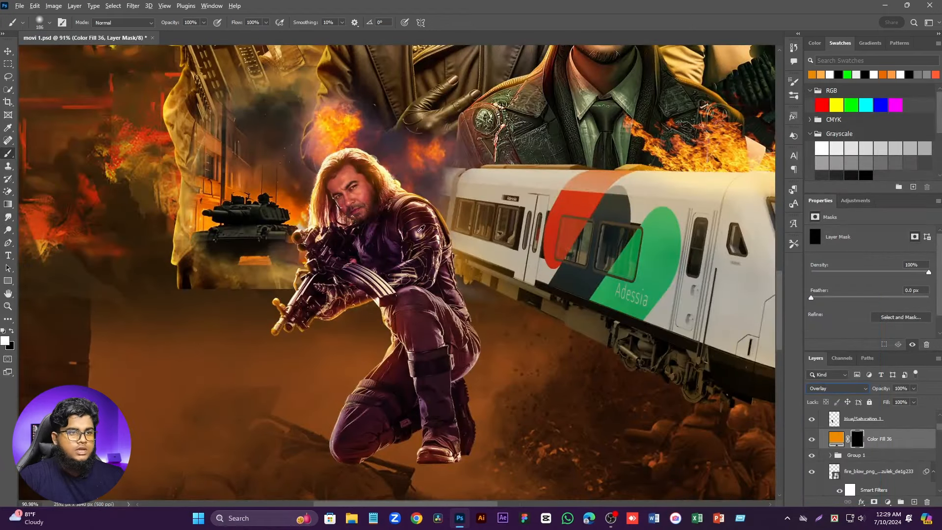
Step: Paint a soft orange glow behind the gunman's head and upper body on the Overlay fill's mask, then deselect the layer
drag(378, 208, 438, 219)
click(391, 216)
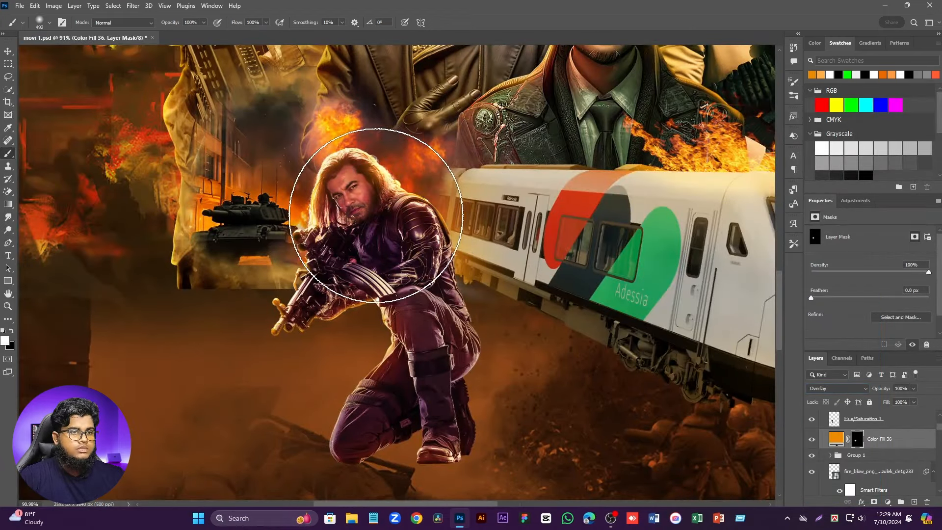
drag(362, 205, 352, 206)
scroll(396, 227, down, 3)
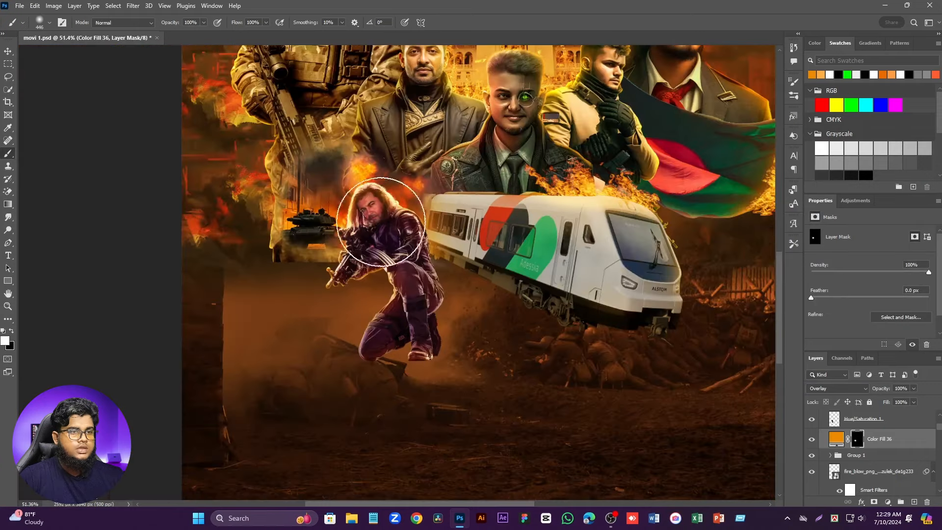
scroll(250, 163, down, 3)
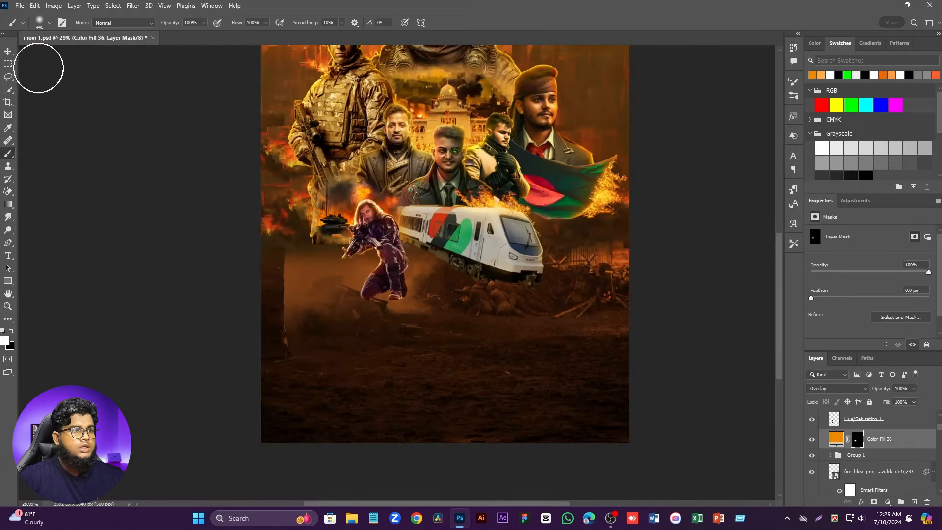
click(8, 51)
click(189, 267)
scroll(327, 226, down, 2)
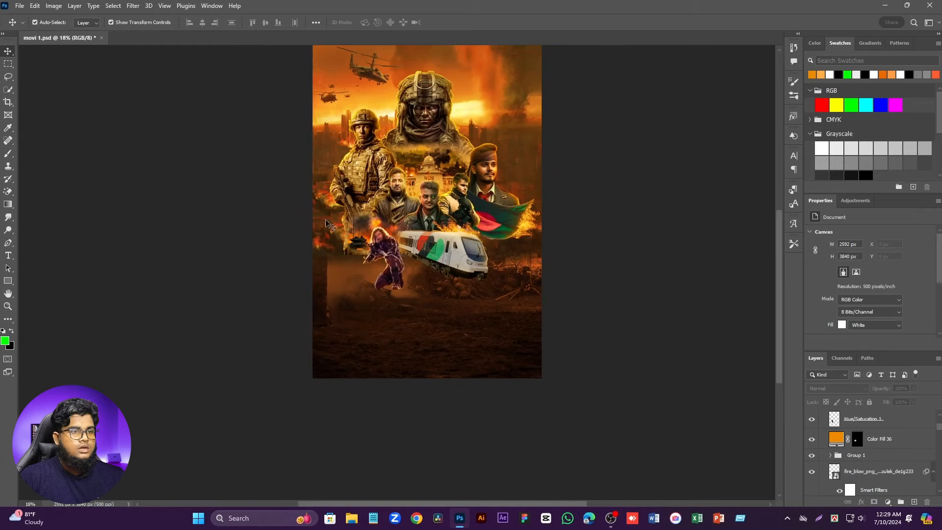
scroll(382, 159, up, 4)
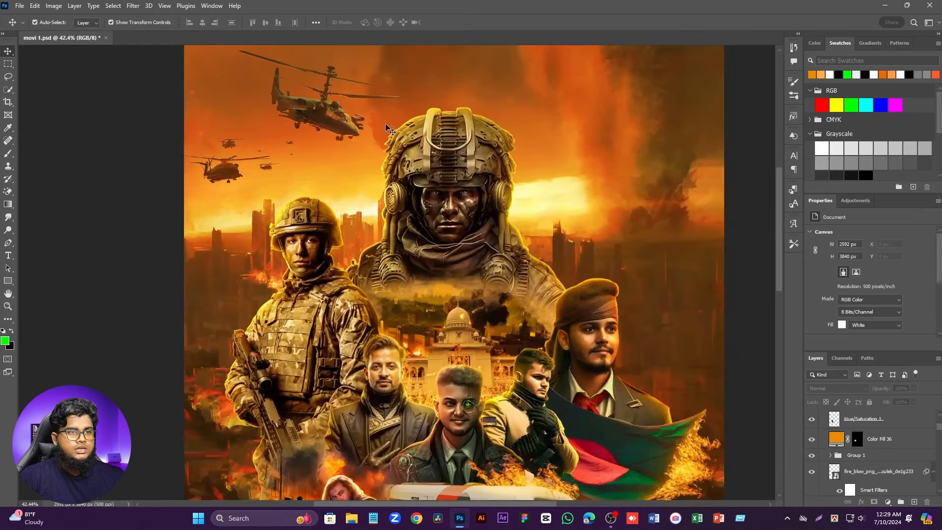
scroll(371, 129, down, 3)
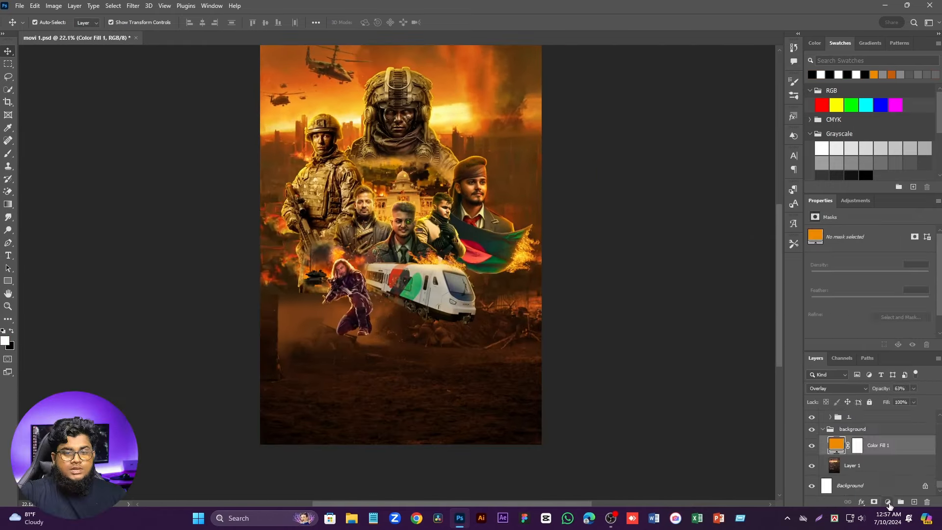
Step: Add a Gradient Fill above the orange fill in the background group and set its opaque colour stop to black #000000
click(888, 502)
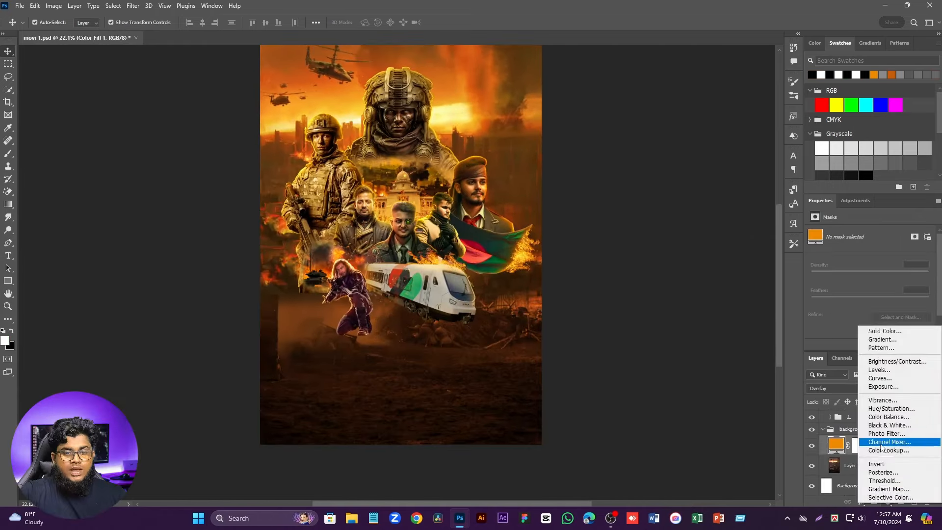
click(882, 339)
click(535, 177)
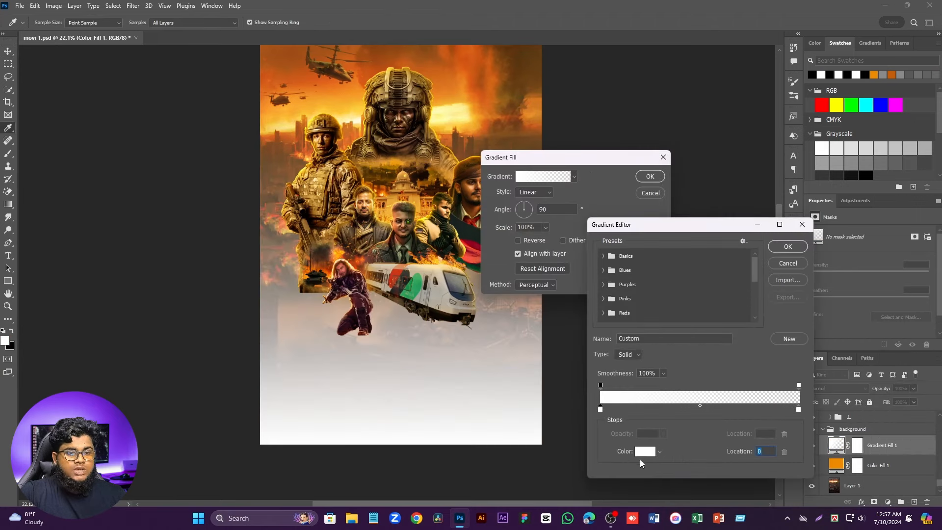
click(644, 452)
click(660, 350)
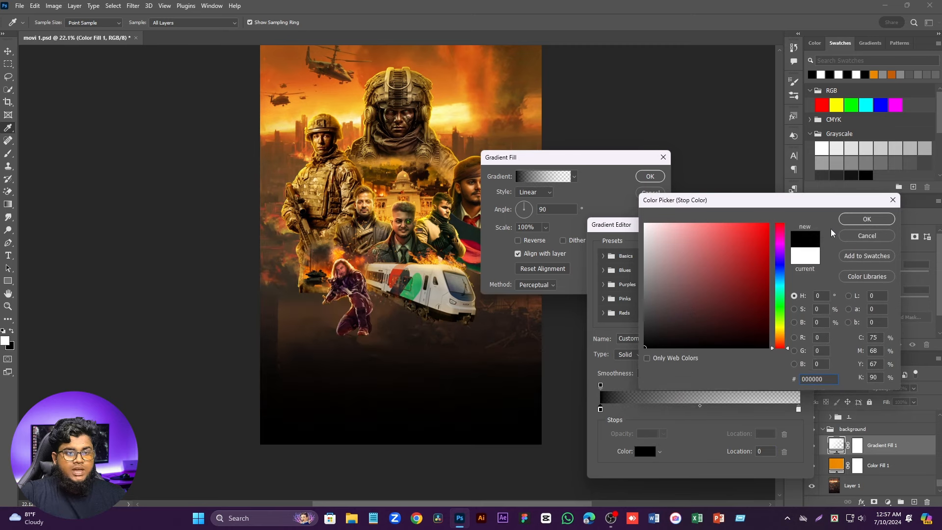
click(850, 221)
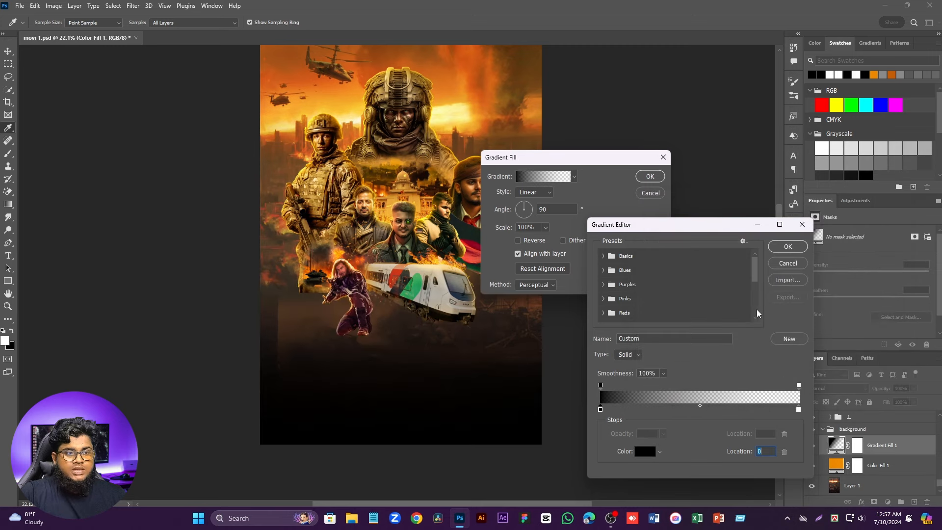
Step: Set the gradient's transparent-end colour stop to black #000000 and apply the Gradient Fill
double_click(798, 410)
text(000000)
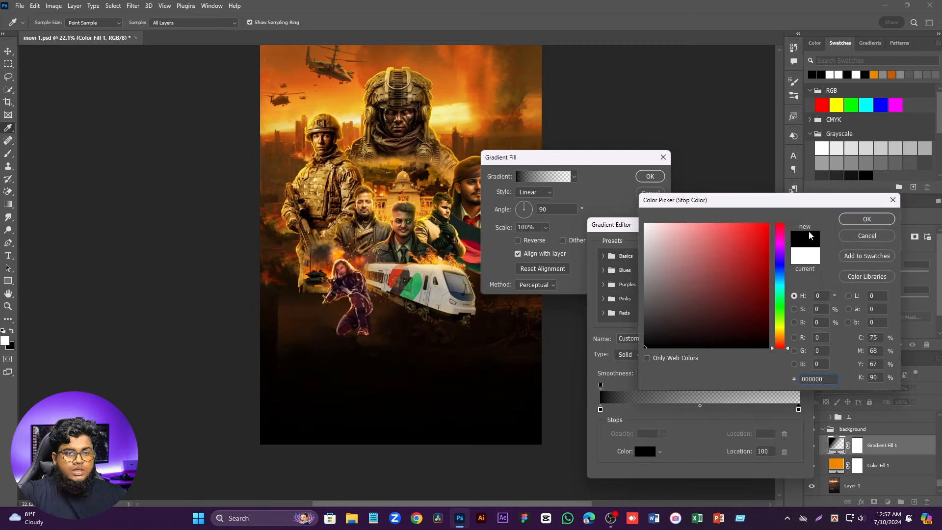
click(855, 222)
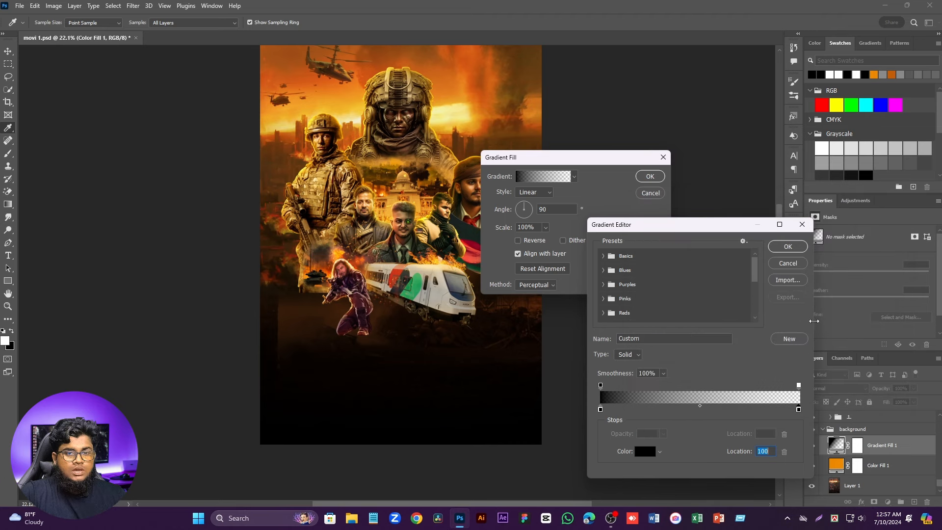
click(788, 247)
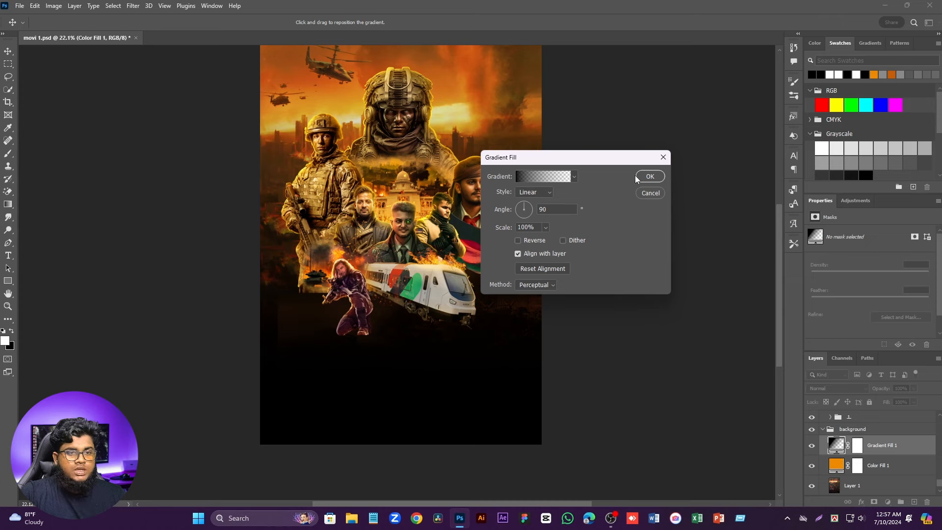
click(650, 177)
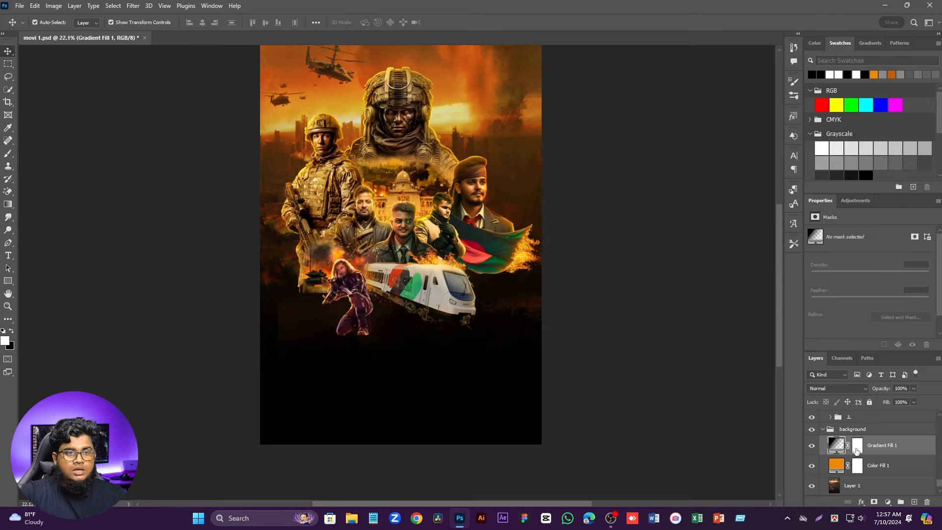
Step: Paint black on the Gradient Fill's mask over the upper poster, then lower brush opacity to 54% and the layer's opacity to 83%
click(856, 446)
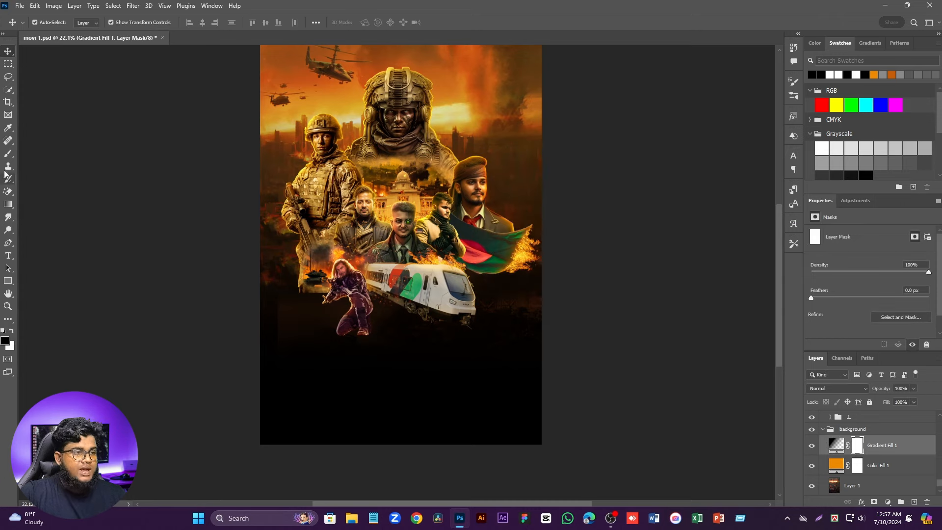
click(7, 154)
click(296, 162)
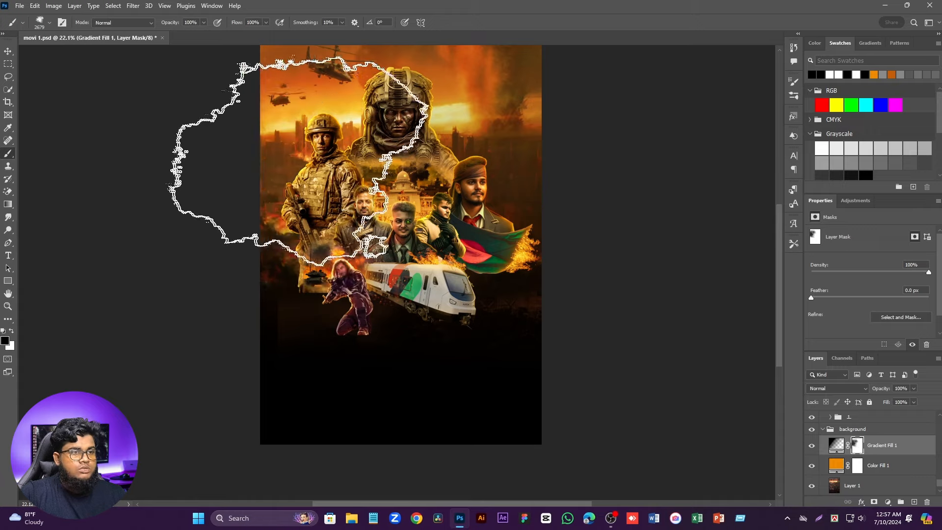
click(314, 158)
click(468, 150)
drag(479, 212, 515, 212)
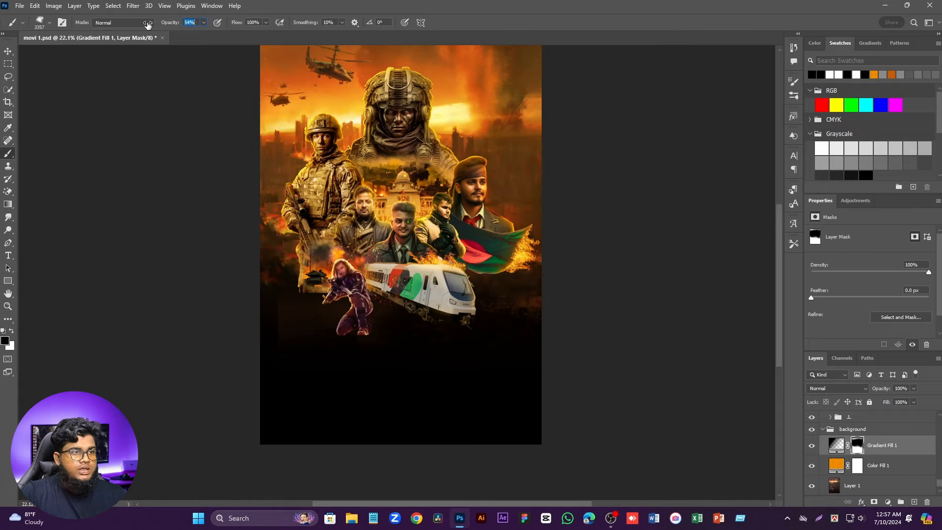
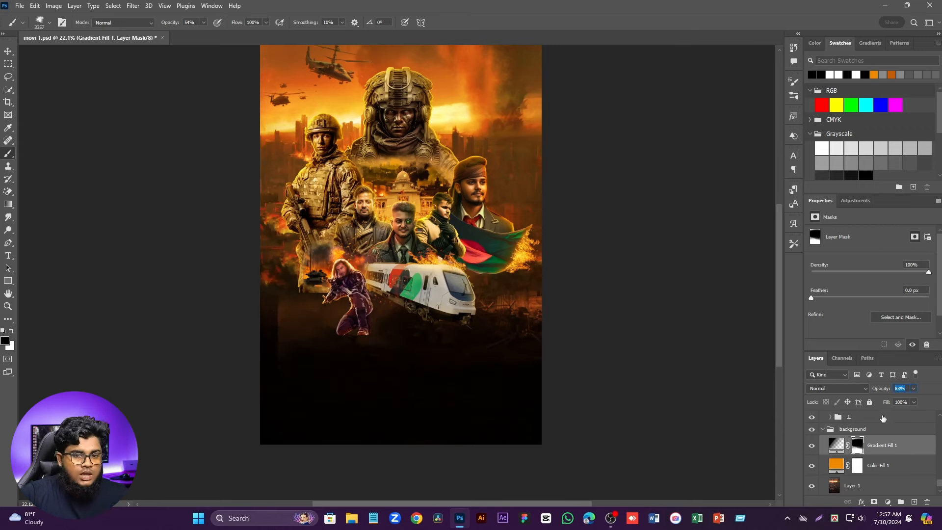
Step: Add an orange #ec8a00 Solid Color fill above the Gradient Fill in the background group
click(887, 501)
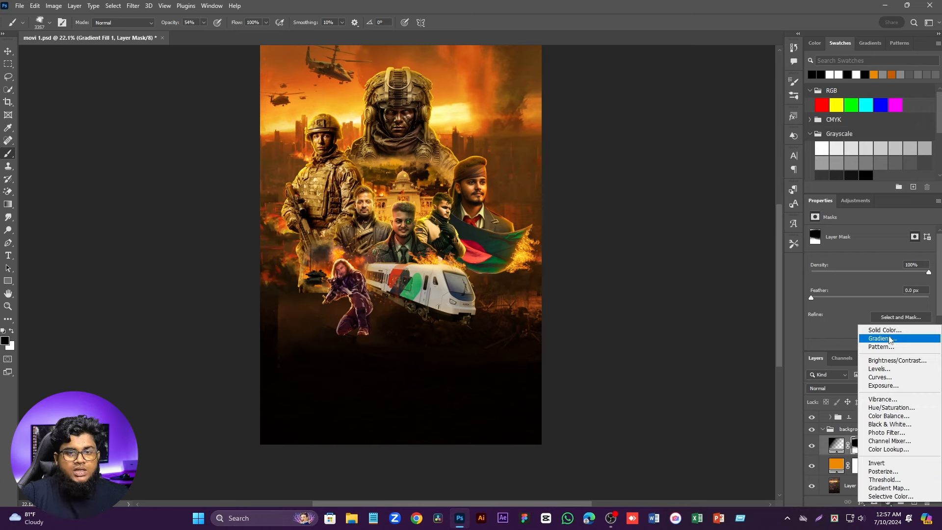
click(885, 330)
click(876, 75)
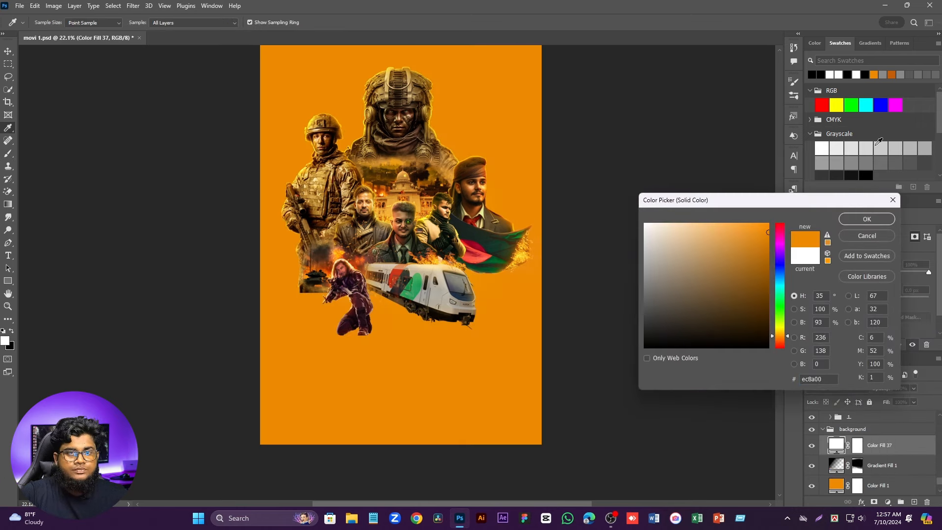
click(865, 219)
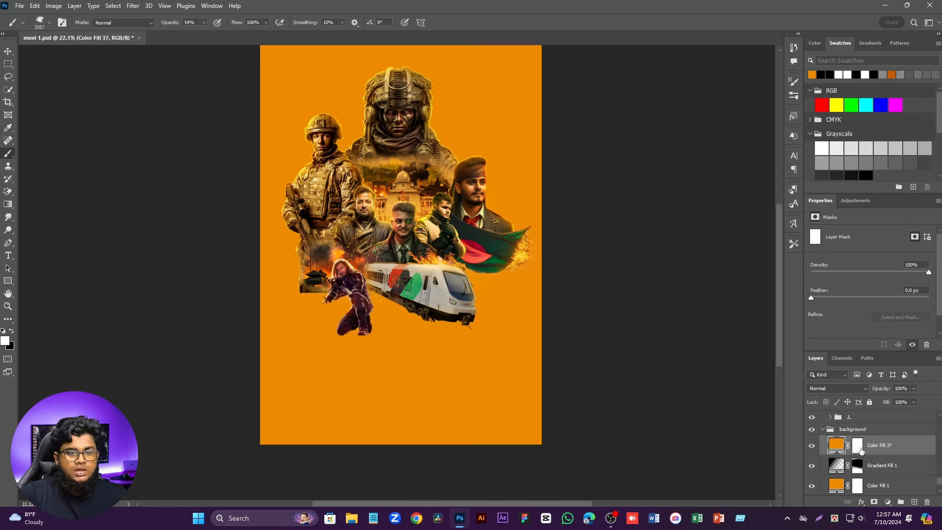
Step: Set the new orange fill's blend mode to Lighten and invert its mask to black
click(836, 388)
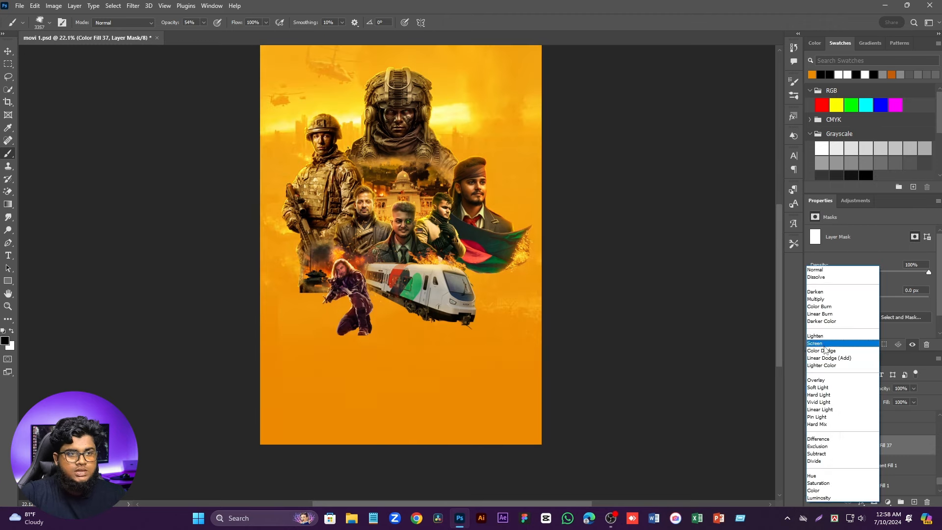
click(818, 336)
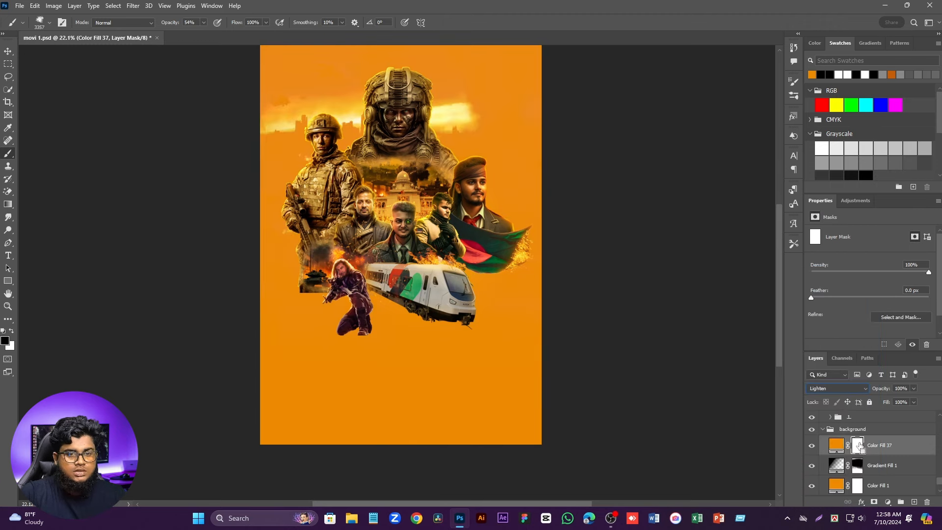
key(ctrl+i)
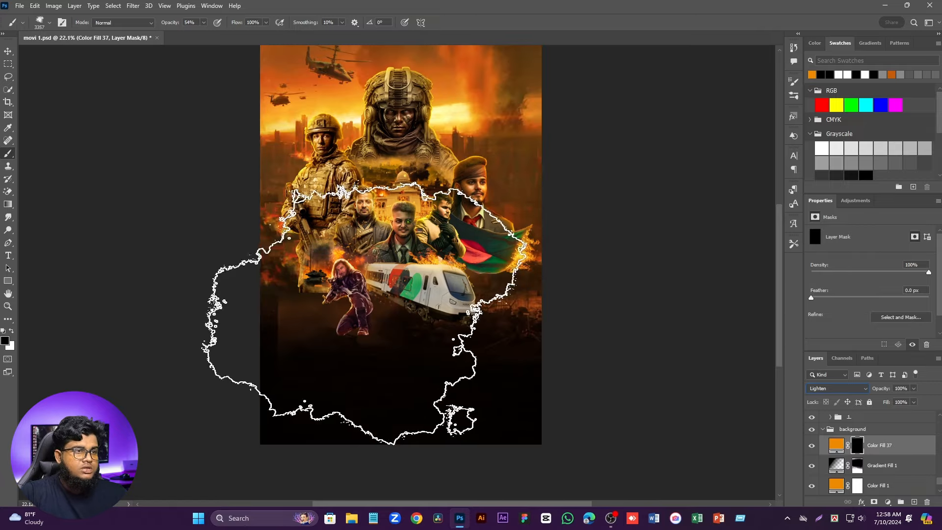
Step: Paint orange smoke across the dark lower part of the poster in white on the Lighten fill's mask
mouse_move(334, 302)
mouse_down()
mouse_move(265, 305)
mouse_move(567, 299)
mouse_move(492, 346)
mouse_move(423, 350)
mouse_up()
click(12, 331)
click(404, 362)
click(289, 434)
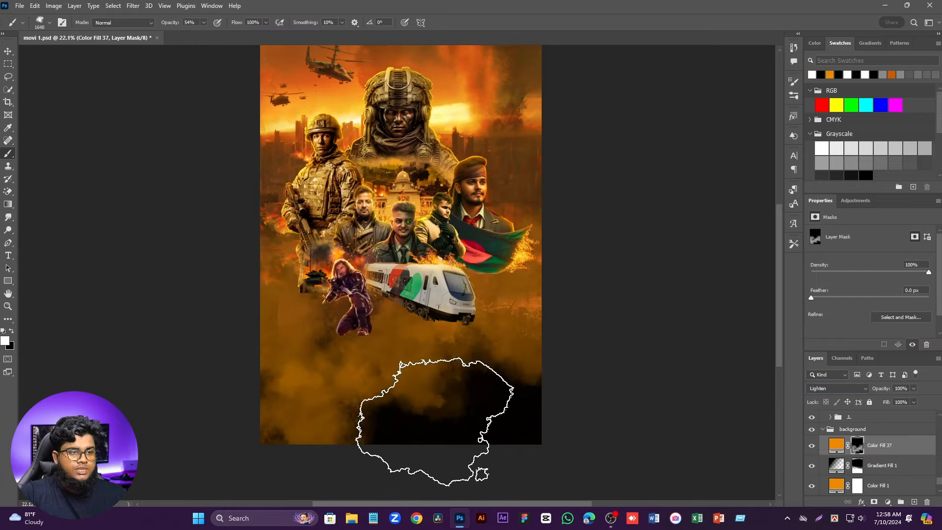
mouse_move(434, 421)
mouse_down()
mouse_move(571, 400)
mouse_move(475, 321)
mouse_move(370, 287)
mouse_move(314, 295)
mouse_move(270, 319)
mouse_up()
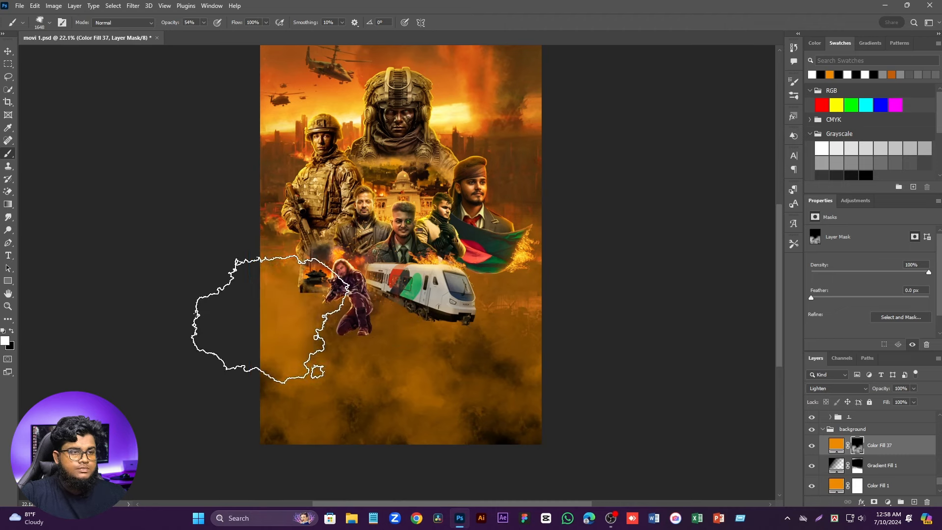
drag(411, 280, 404, 280)
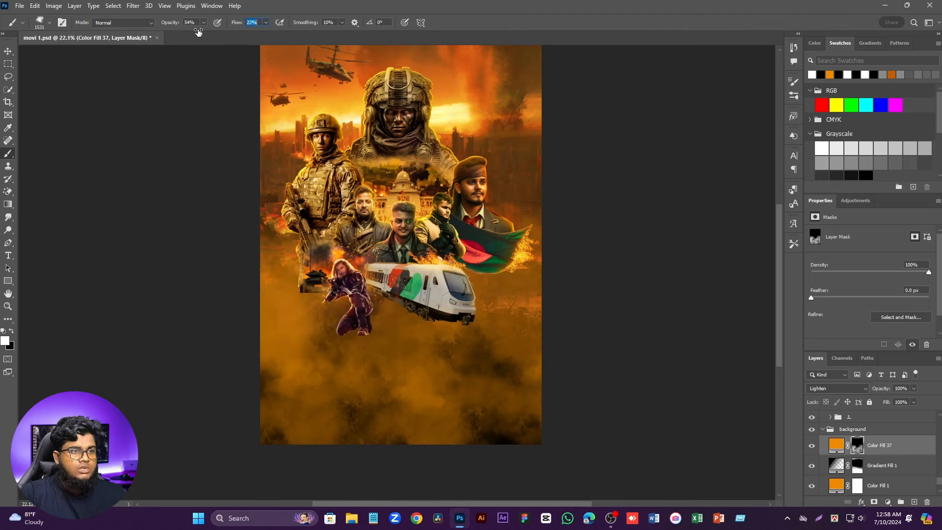
Step: Lower the brush flow to 22% and paint a faint orange haze around the soldiers on the same mask
drag(305, 219, 306, 219)
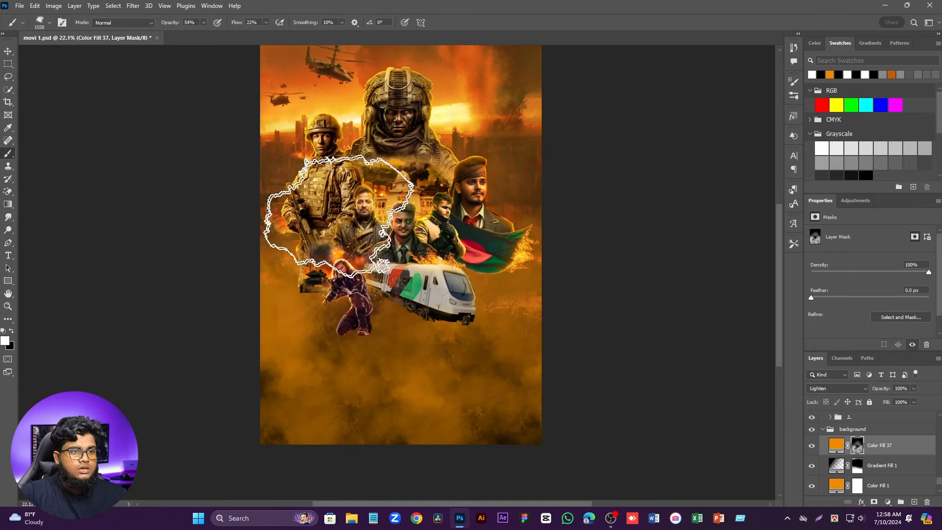
scroll(436, 263, down, 3)
scroll(427, 316, up, 4)
scroll(399, 326, down, 5)
scroll(367, 125, up, 4)
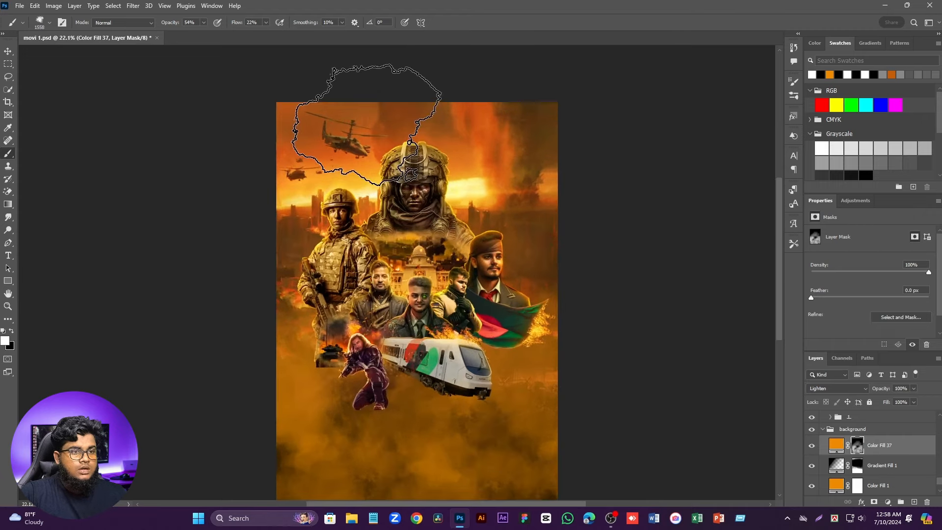
scroll(405, 198, up, 2)
click(9, 52)
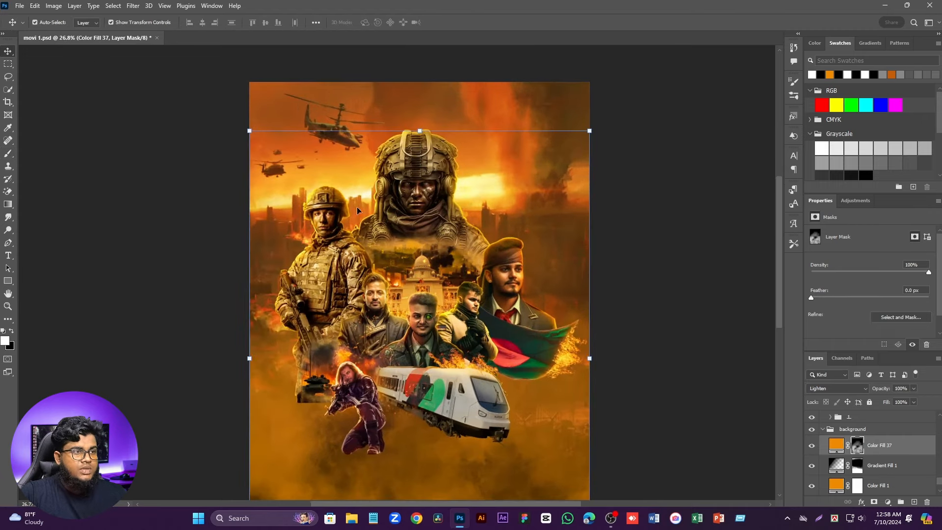
scroll(345, 291, down, 2)
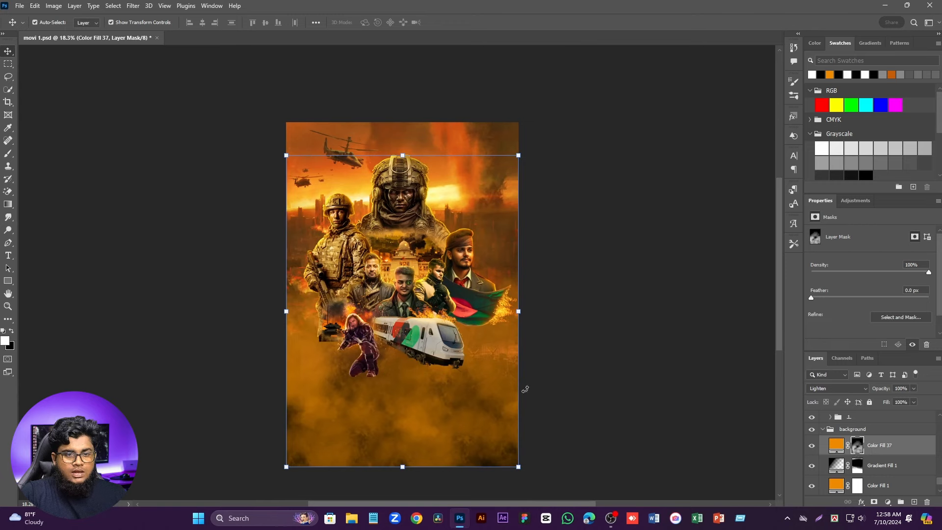
Step: Lightly tone down the haze around the gunman and train using black at 21% brush opacity on the mask, then deselect the layer
click(8, 153)
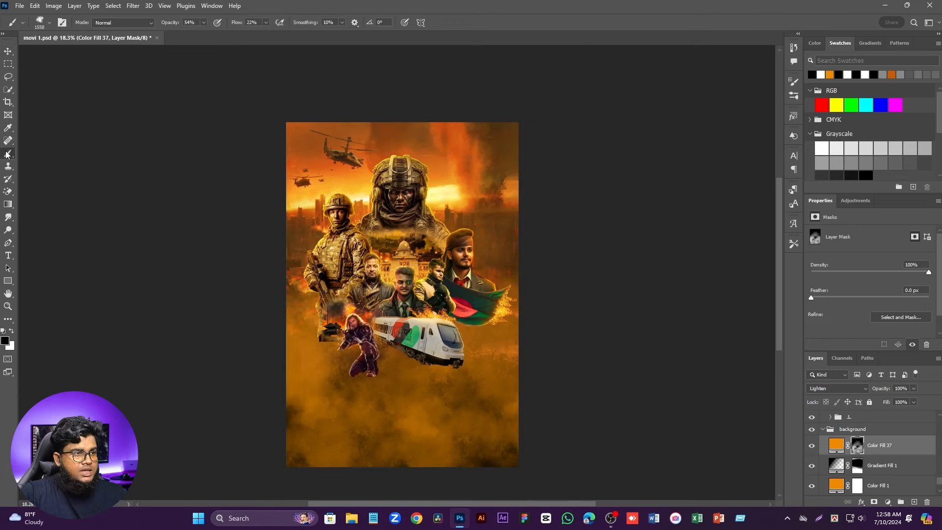
scroll(321, 339, up, 2)
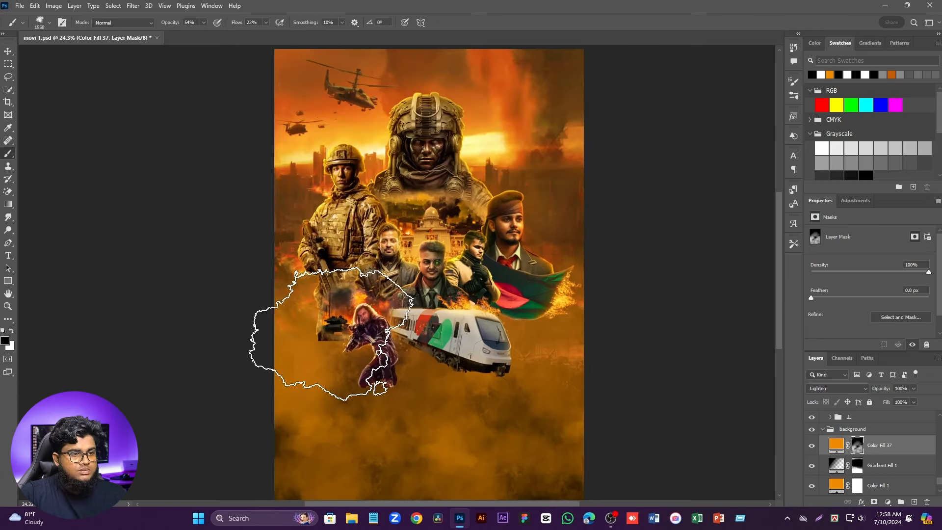
alt+drag(327, 339, 318, 338)
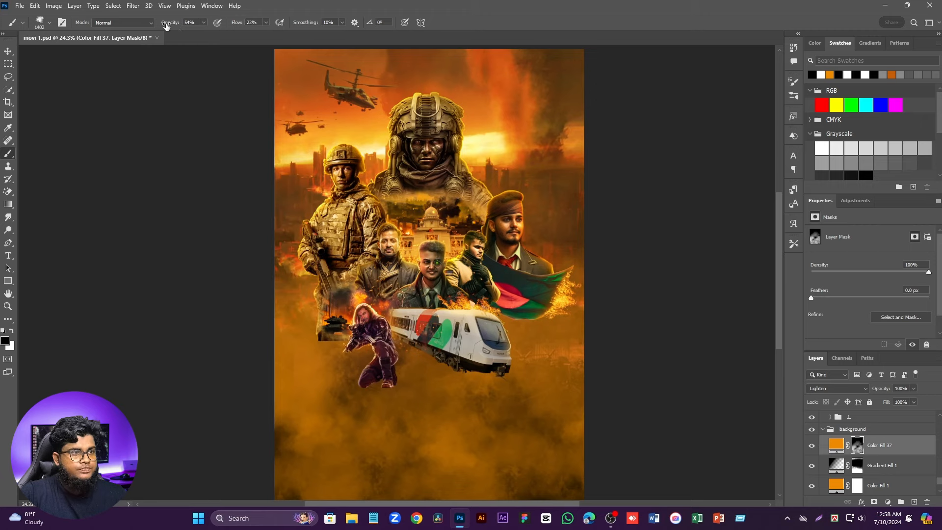
scroll(327, 241, down, 2)
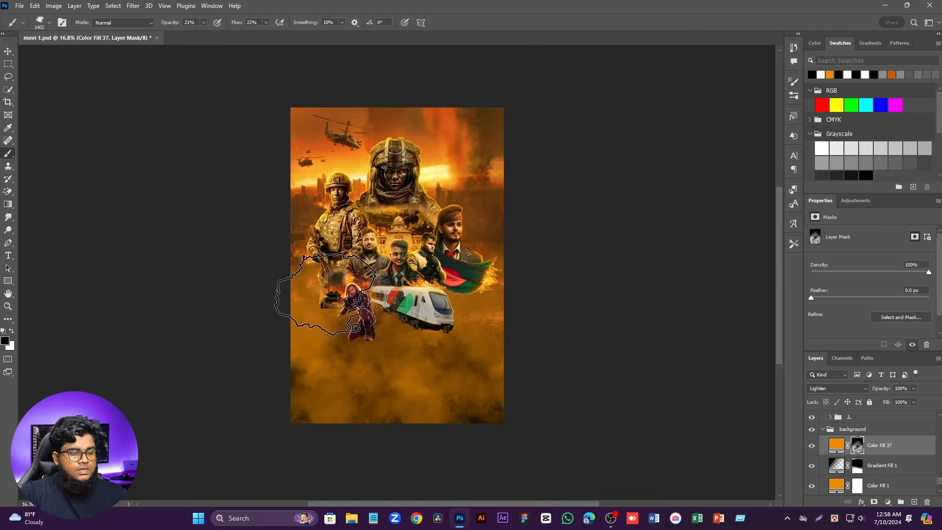
alt+drag(323, 315, 314, 315)
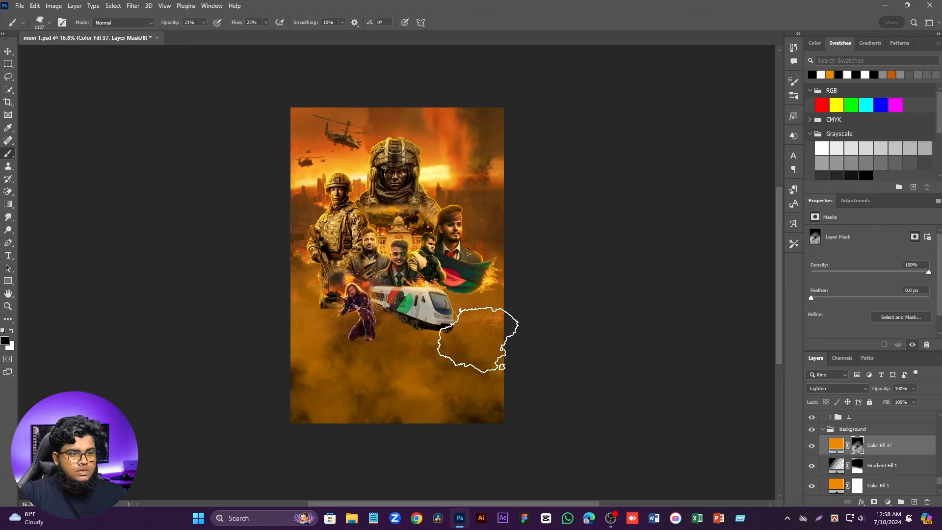
scroll(482, 312, up, 3)
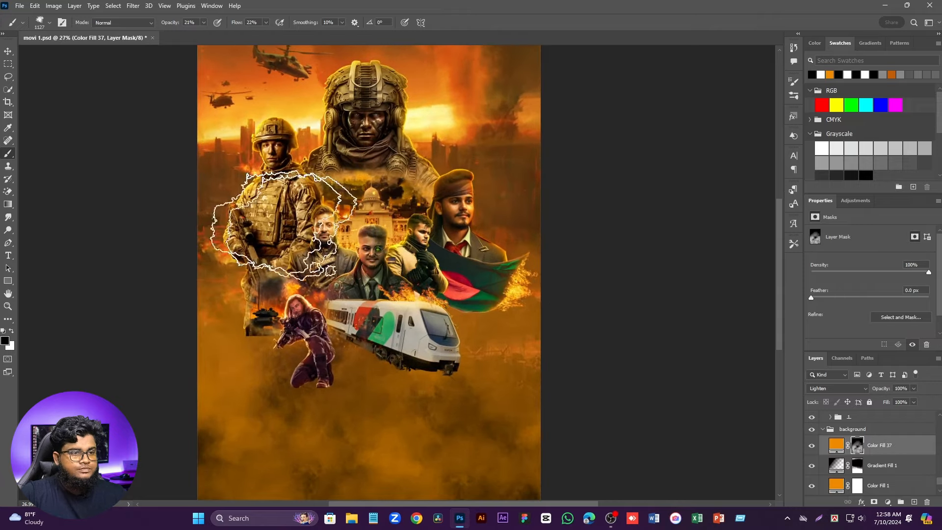
scroll(432, 290, down, 1)
scroll(420, 357, up, 1)
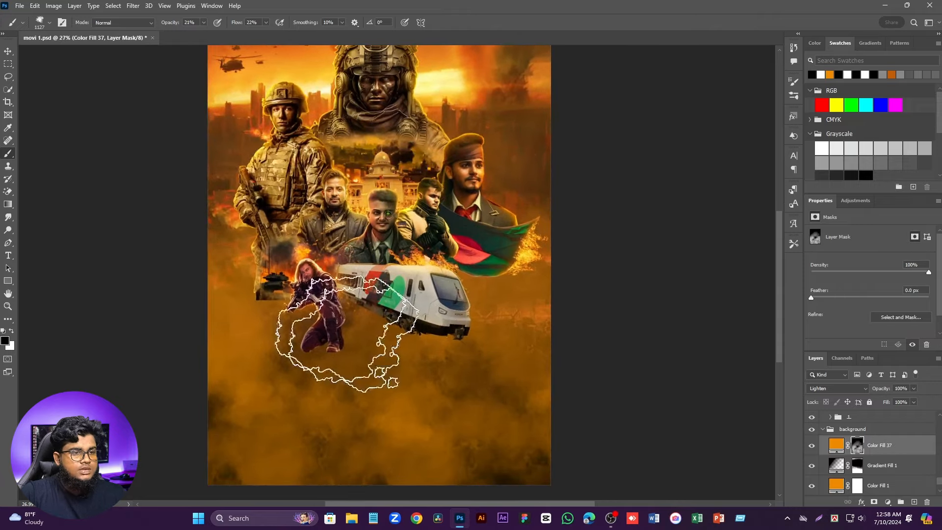
click(7, 52)
scroll(449, 328, down, 2)
click(593, 355)
scroll(390, 225, up, 2)
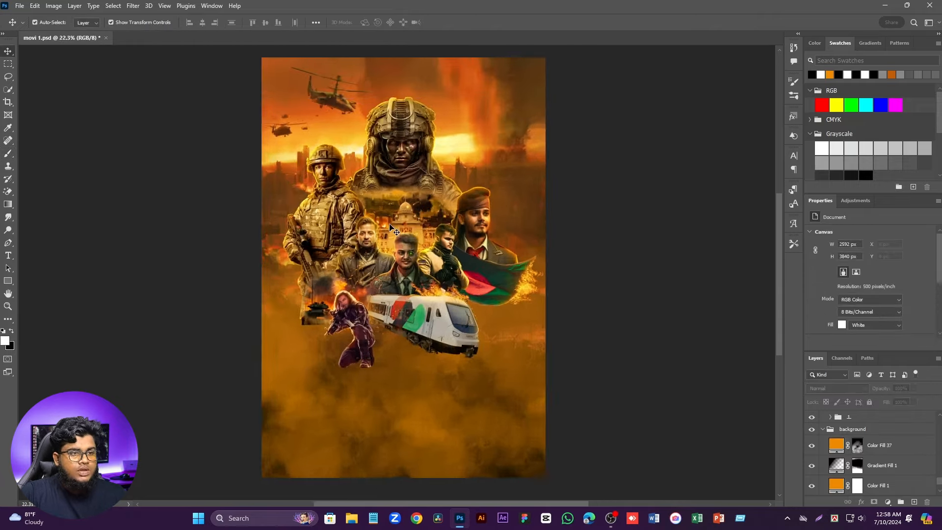
Step: Place the glow image 29e5b97b0bb663e5d063399f5512a49e as an embedded object and move it beneath the soldier cut-out in group 1
scroll(879, 451, up, 1)
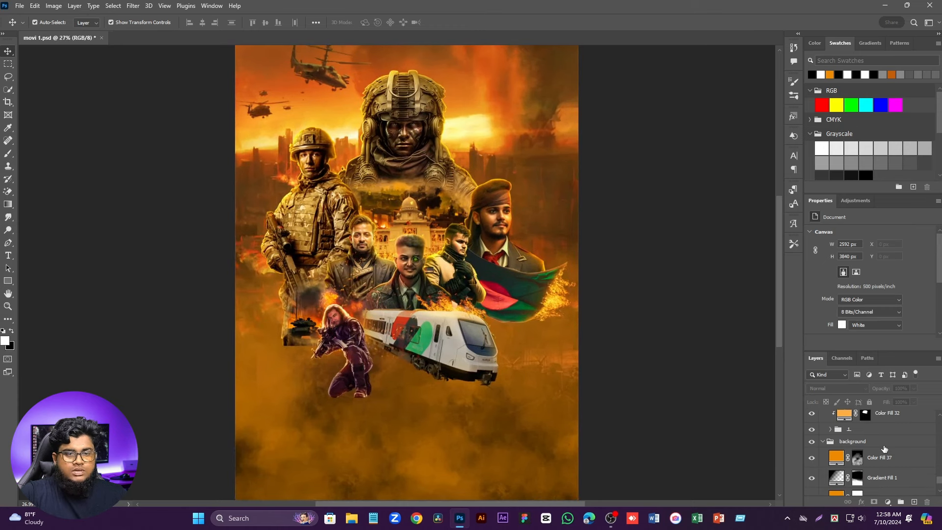
click(832, 434)
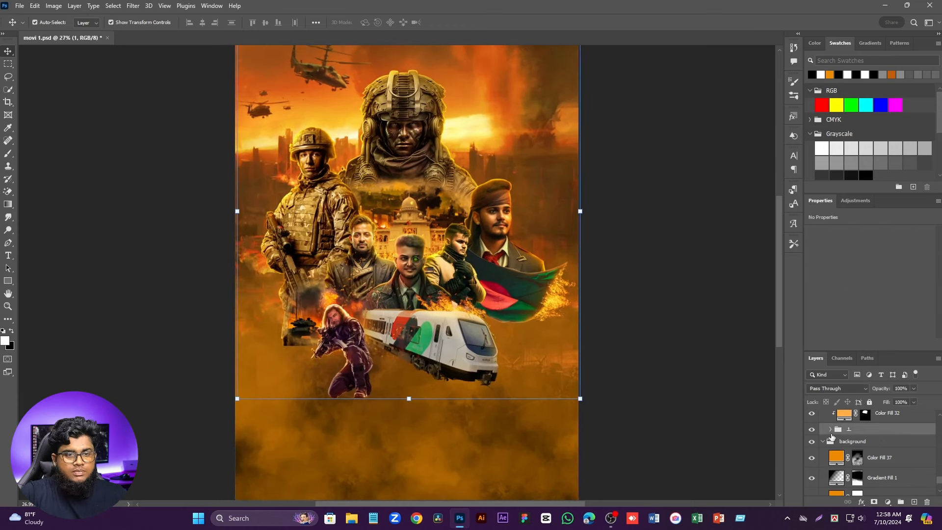
click(831, 430)
scroll(854, 451, down, 5)
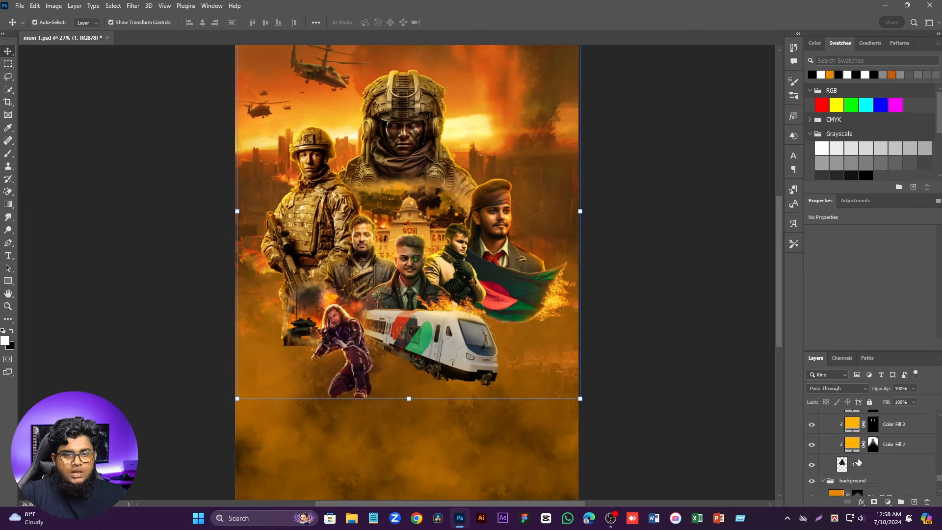
click(17, 5)
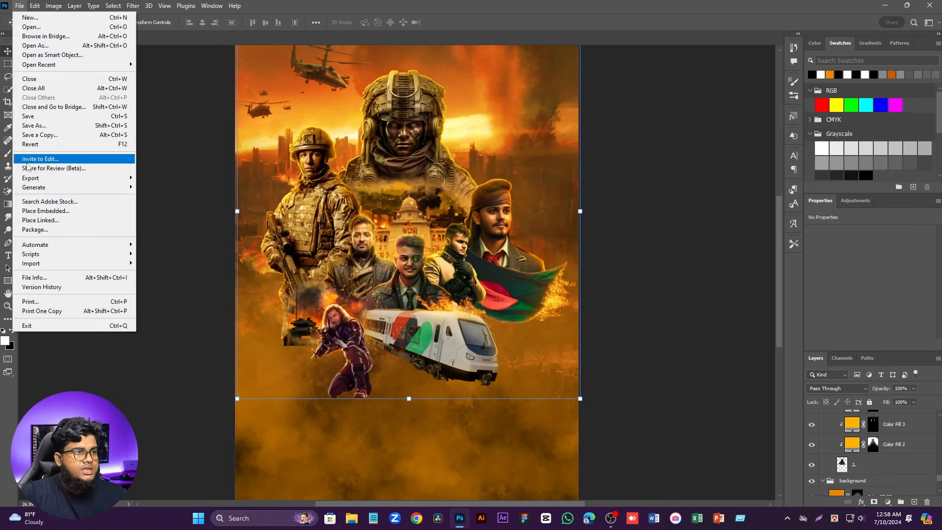
click(44, 202)
click(126, 155)
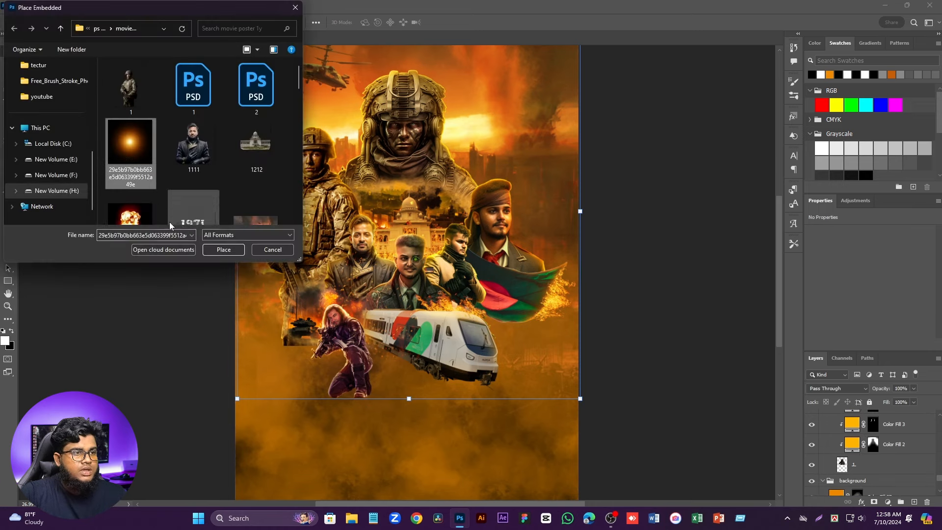
click(223, 250)
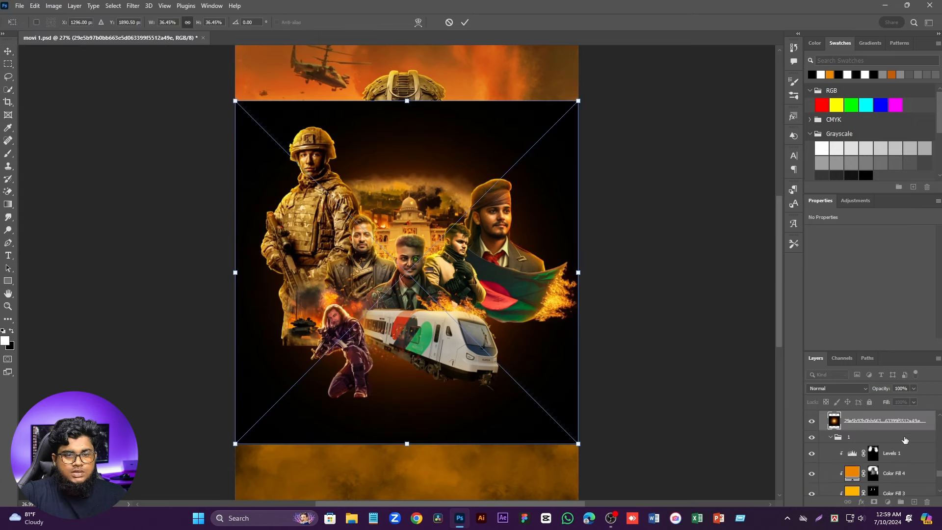
drag(890, 448, 875, 463)
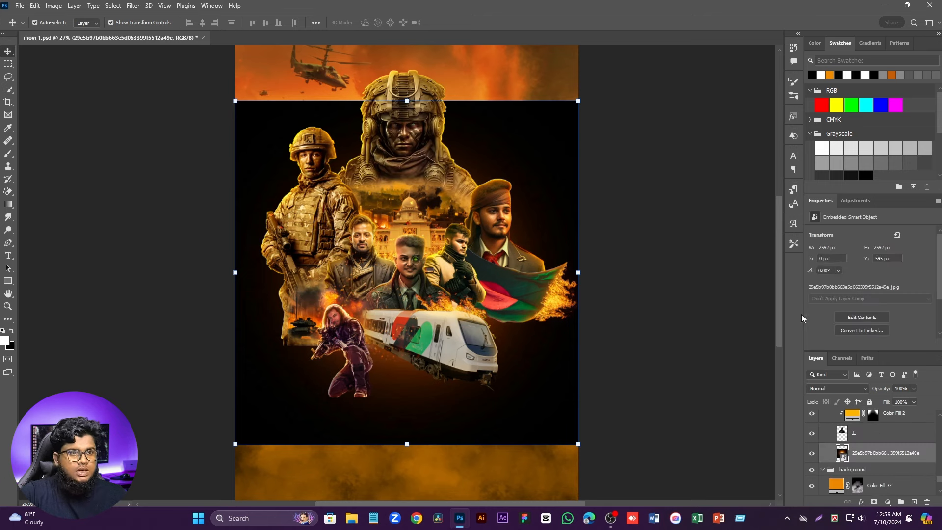
Step: Position the glow image behind the helmeted soldier's head and set its blend mode to Screen
drag(548, 370, 550, 242)
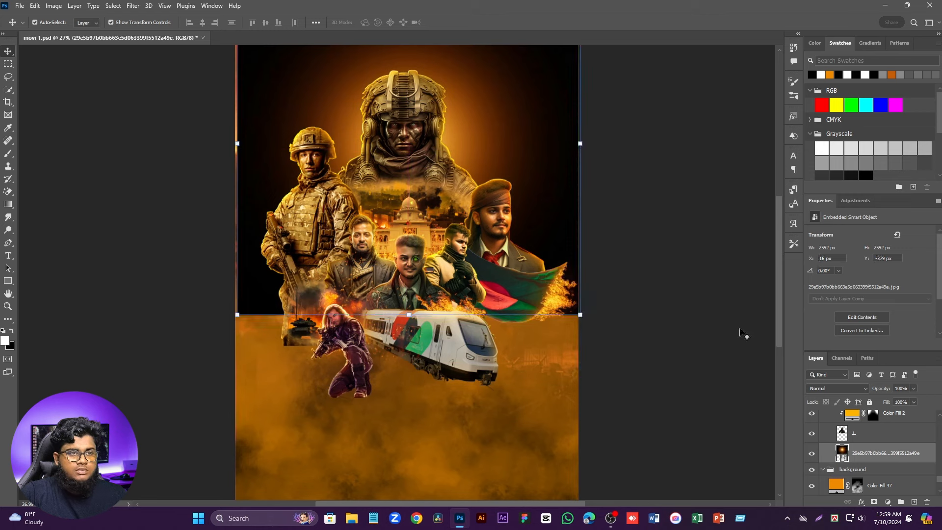
click(836, 389)
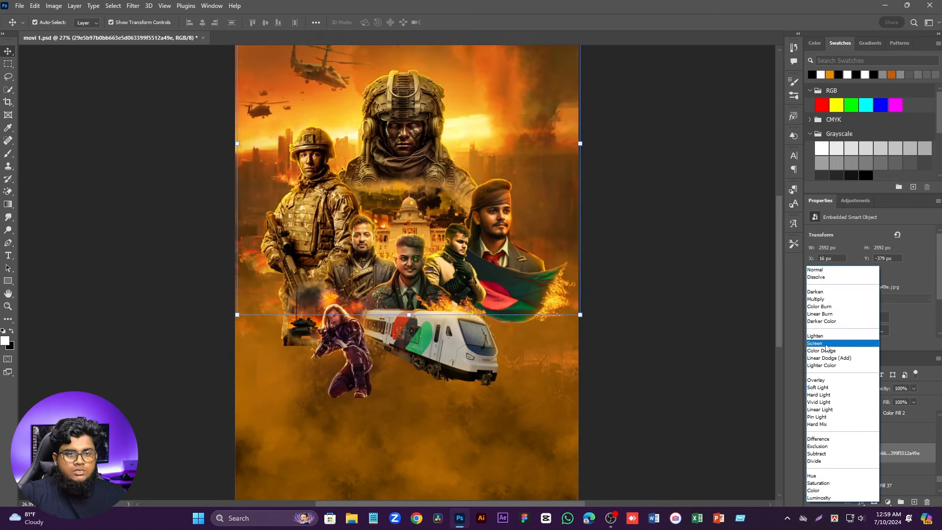
click(825, 345)
mouse_move(490, 146)
mouse_down()
mouse_move(491, 137)
mouse_move(493, 147)
mouse_up()
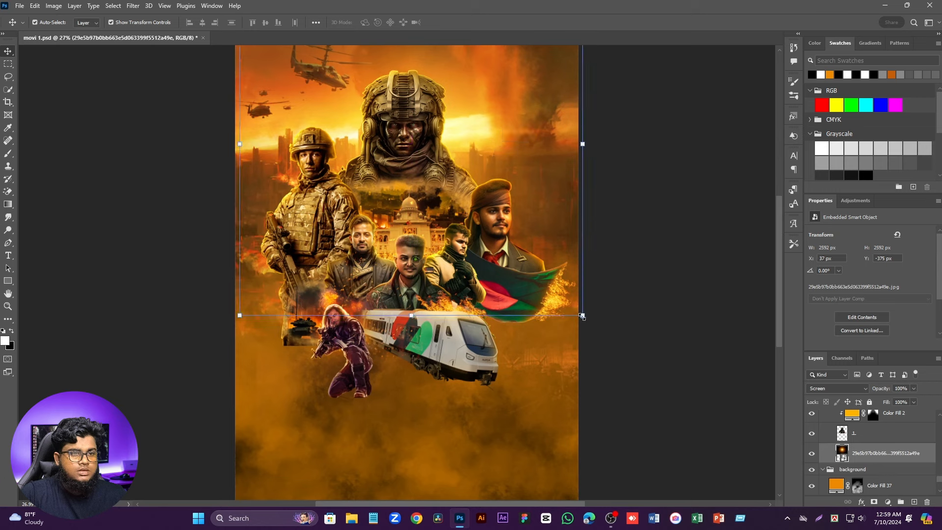
Step: Scale the glow image down to about 1907 × 1907 px behind the helmeted soldier
drag(582, 316, 533, 157)
click(466, 23)
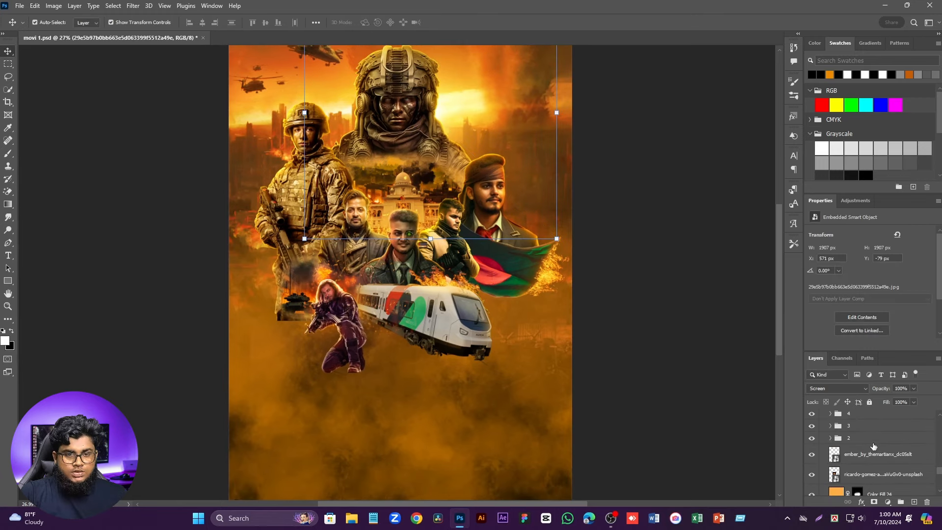
Step: Add a linear gradient fill layer above group 2 and set its starting color stop to 000000
click(868, 440)
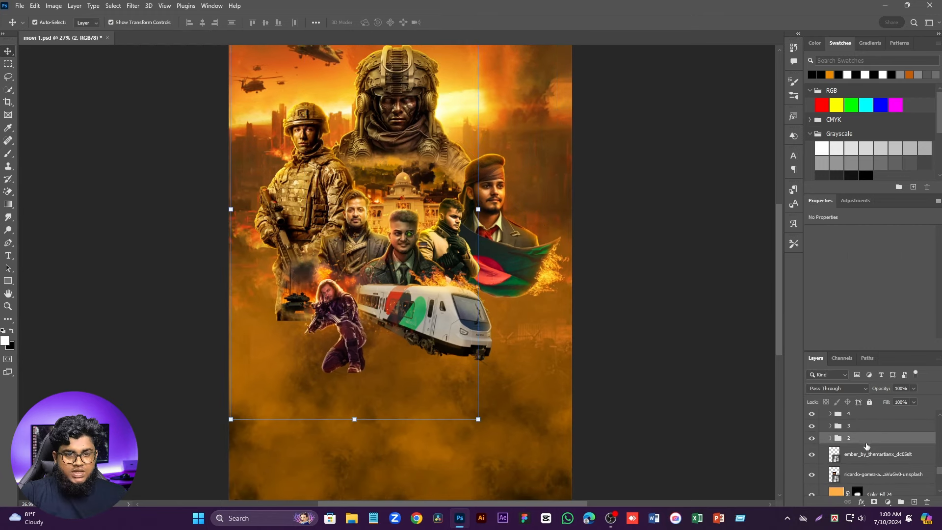
click(885, 501)
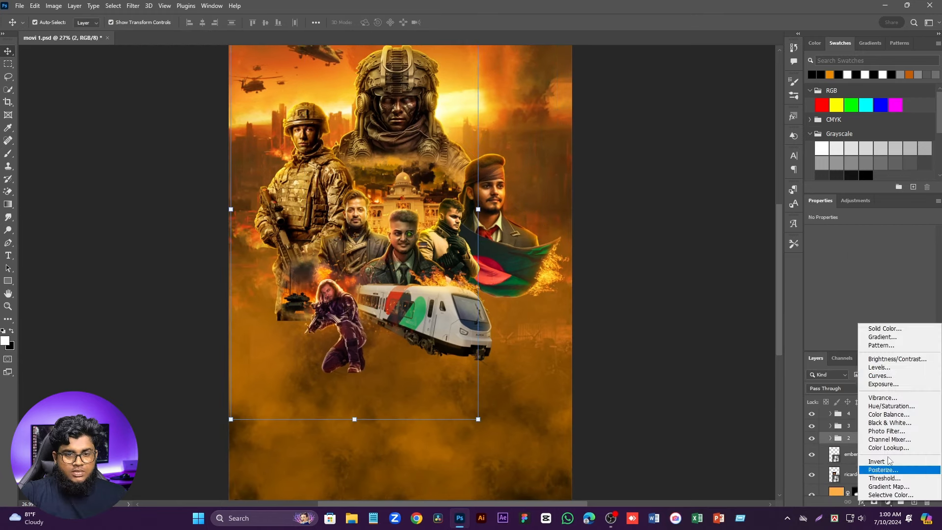
click(880, 337)
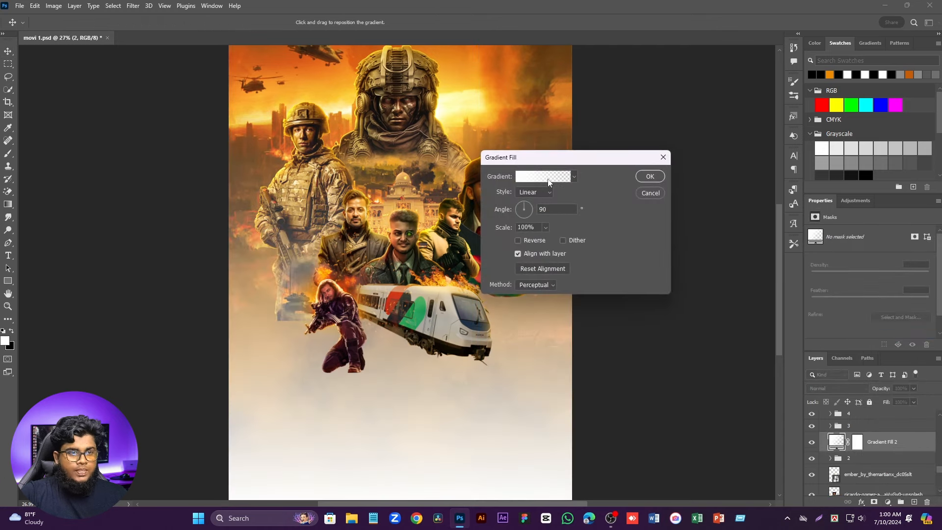
click(547, 177)
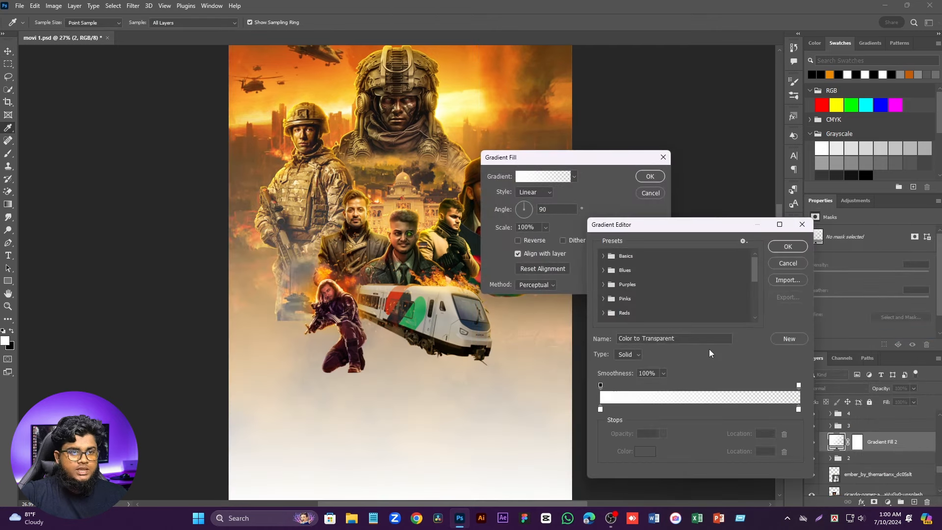
double_click(600, 410)
text(000000)
click(854, 220)
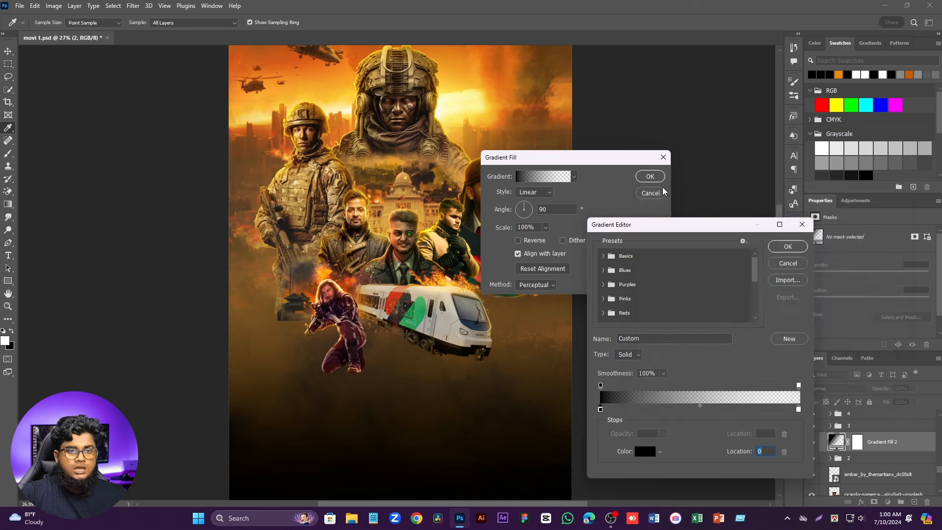
Step: Set the gradient's end color stop to 000000 and accept the black-to-transparent fill
double_click(798, 409)
text(000000)
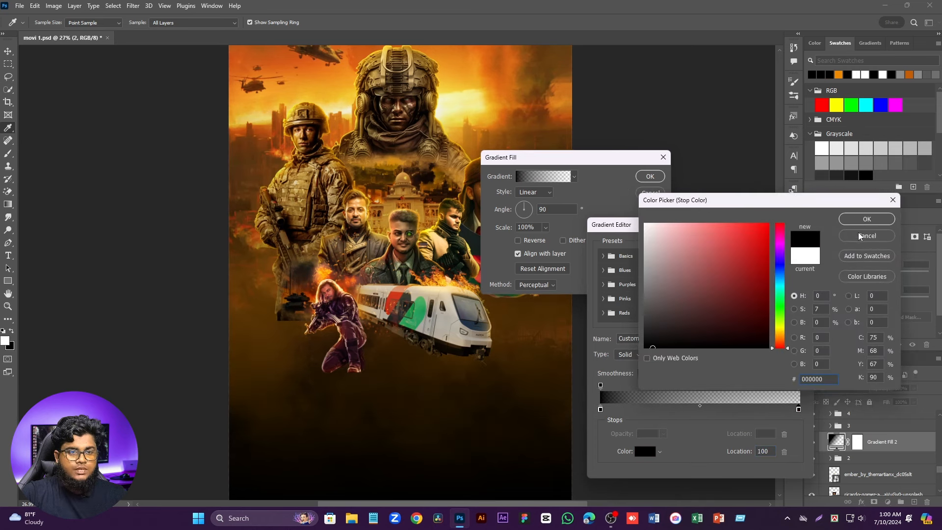
click(859, 224)
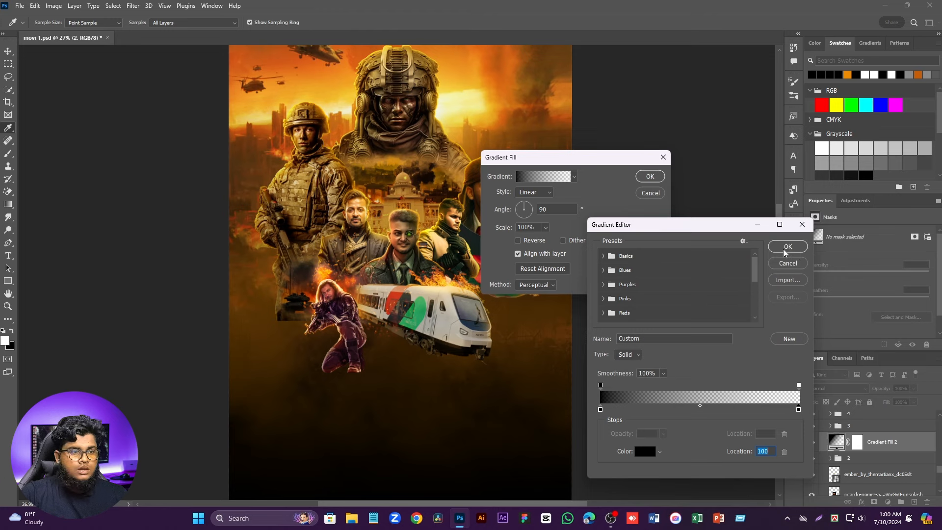
click(784, 249)
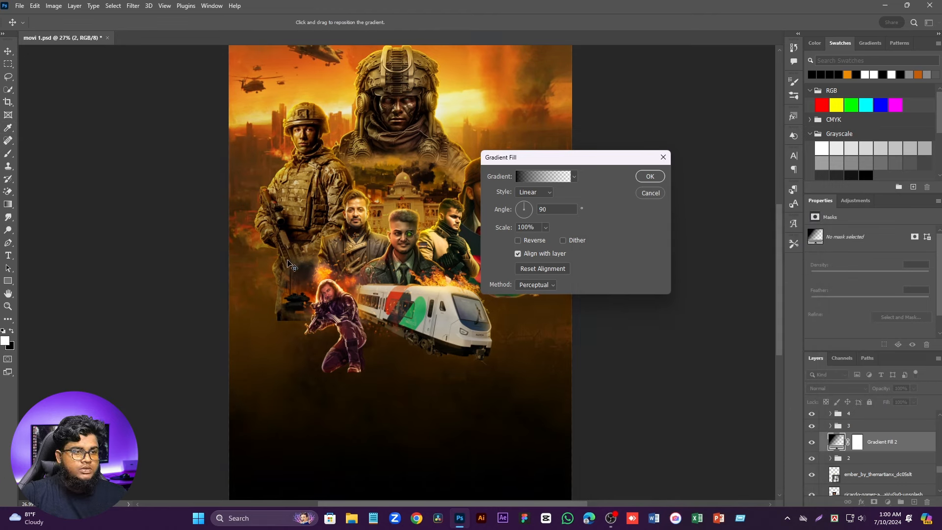
click(649, 177)
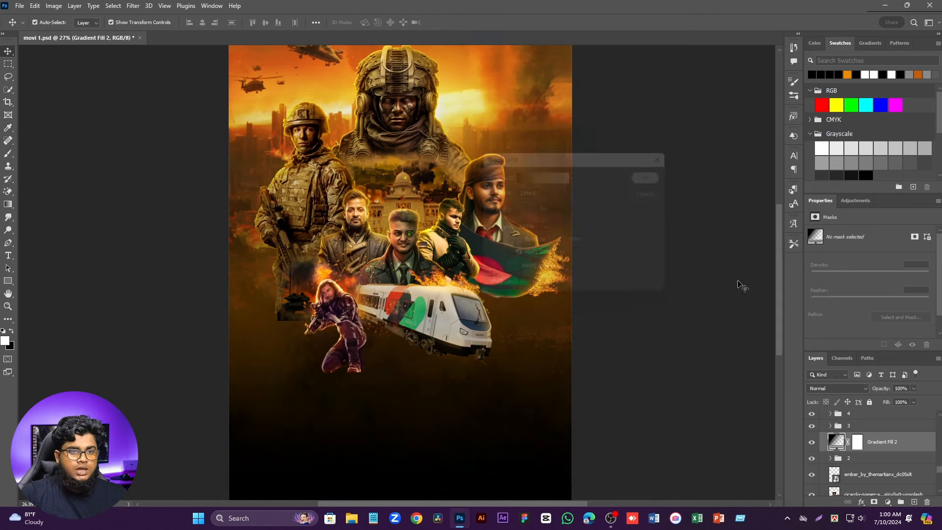
Step: Paint black on the gradient fill's mask at 100% opacity and flow to clear the darkening from the poster's lower half
click(856, 444)
click(8, 153)
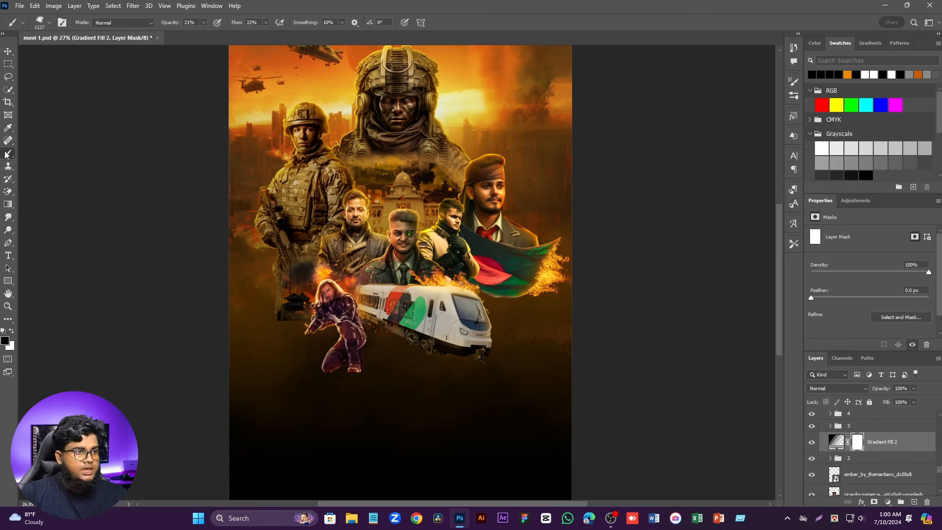
key(x)
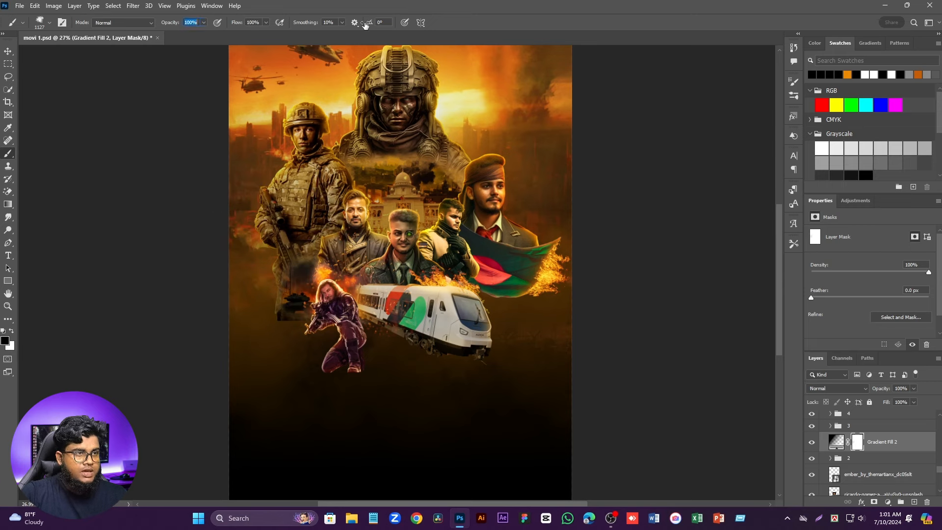
drag(567, 462, 459, 457)
drag(488, 352, 598, 349)
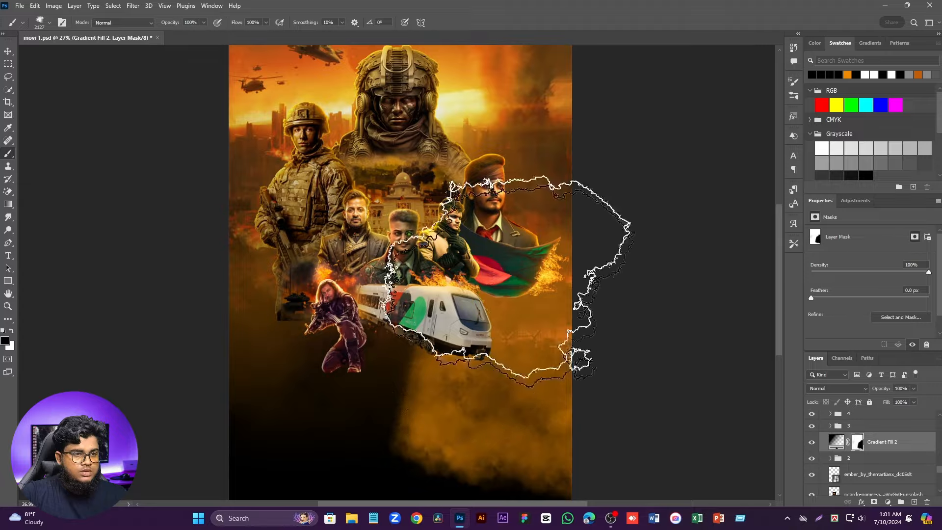
mouse_move(507, 275)
mouse_down()
mouse_move(311, 416)
mouse_move(611, 500)
mouse_move(147, 423)
mouse_up()
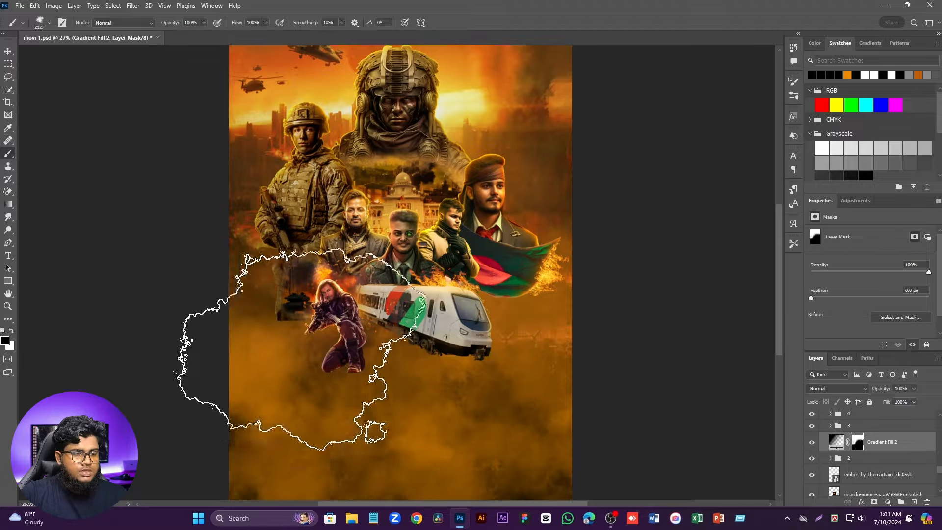
scroll(314, 363, up, 3)
scroll(473, 319, down, 3)
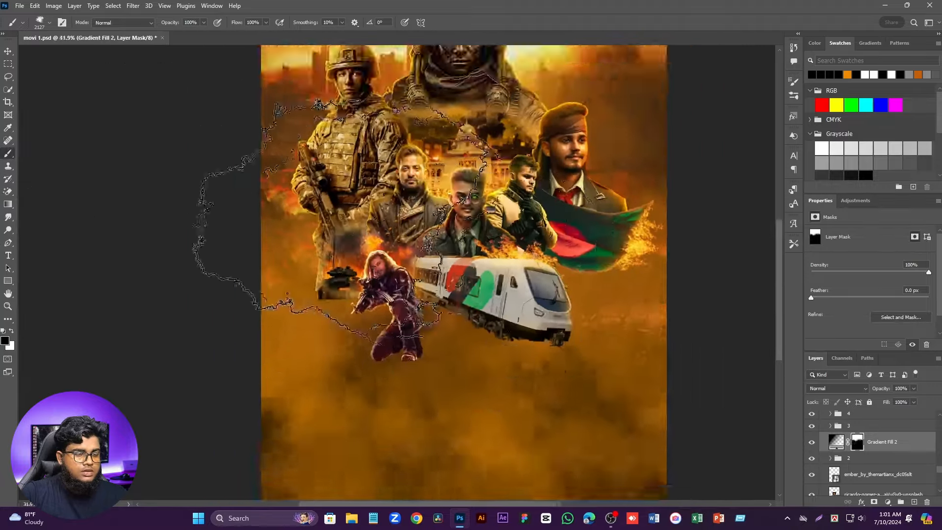
scroll(330, 247, up, 4)
drag(304, 247, 186, 248)
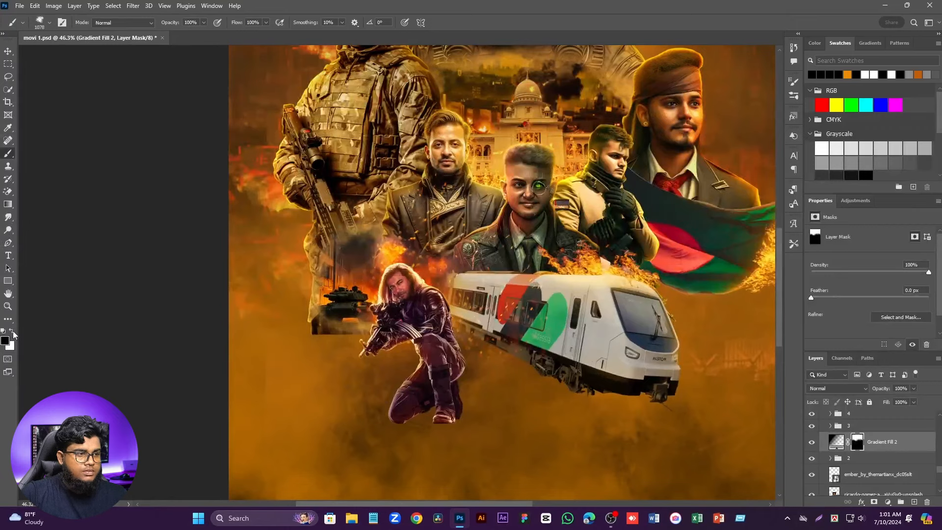
Step: Paint white smoky dabs on the gradient mask to bring back dark smoke around the tank and gunman
click(12, 331)
mouse_move(307, 294)
mouse_down()
mouse_move(251, 291)
mouse_move(259, 285)
mouse_up()
click(260, 285)
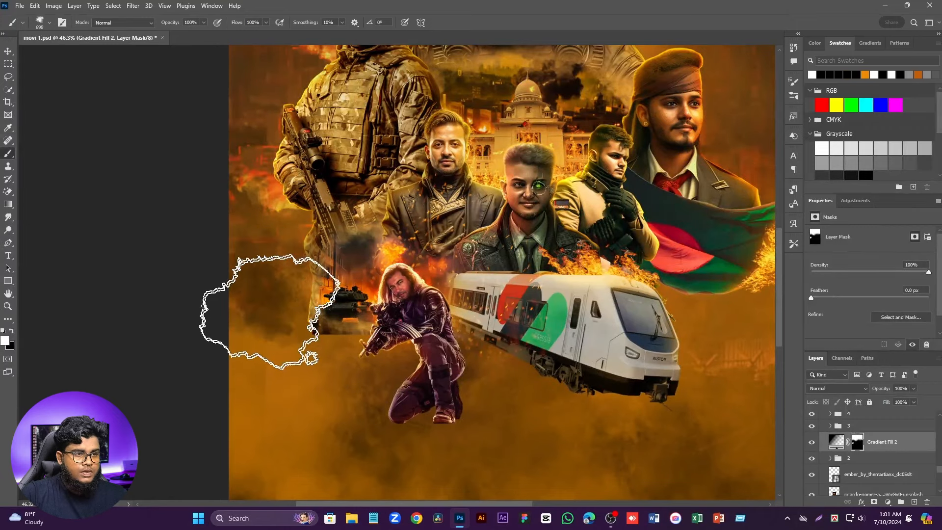
click(292, 351)
drag(324, 349, 312, 349)
click(373, 359)
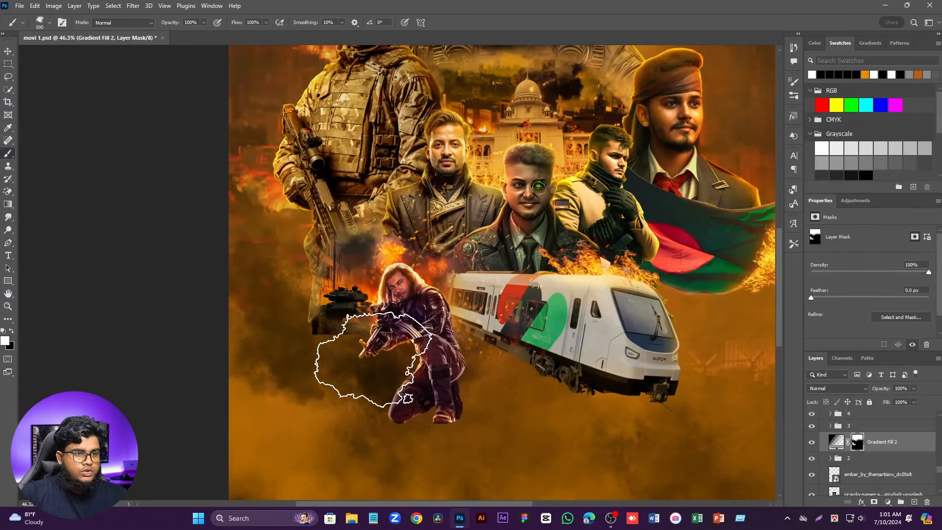
click(276, 275)
drag(276, 283, 332, 273)
Step: Extend the dark smoke below the gunman and train with larger white strokes on the gradient mask
scroll(348, 254, down, 3)
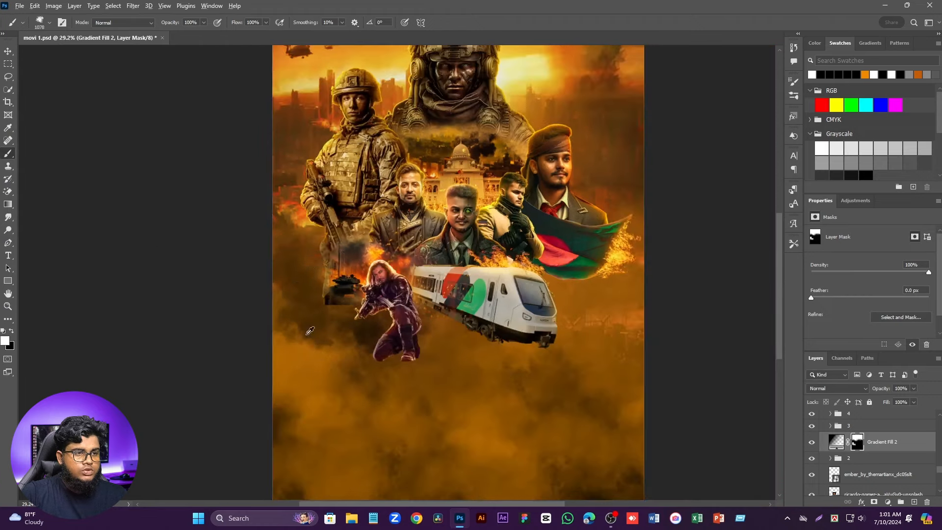
drag(305, 335, 334, 321)
scroll(324, 133, down, 3)
click(316, 286)
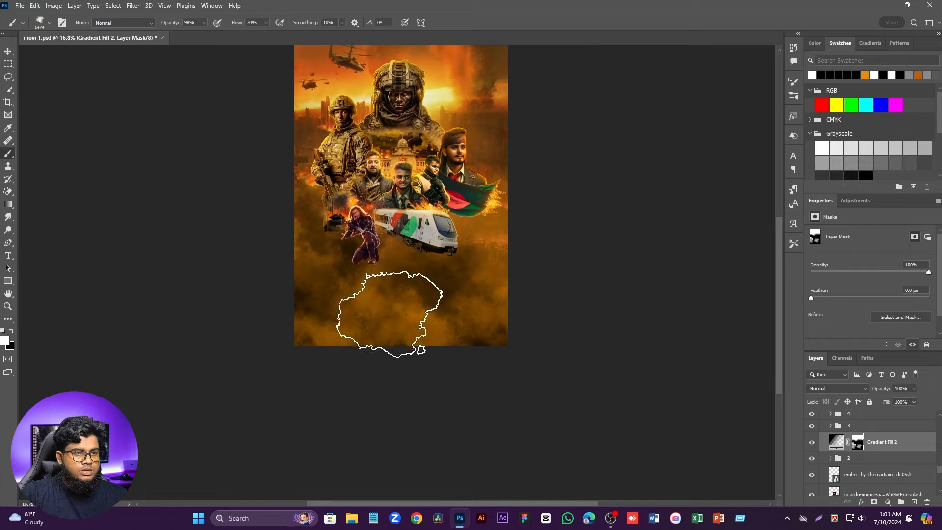
click(374, 324)
Step: Add a solid color fill of ec8a00 above the gradient fill, set its blend mode to Lighten and invert its mask
scroll(515, 260, up, 3)
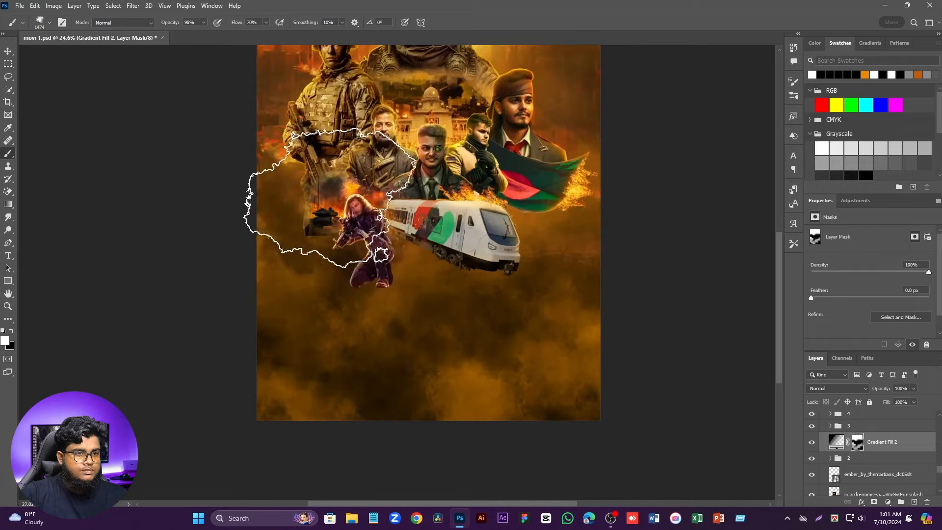
scroll(321, 226, up, 3)
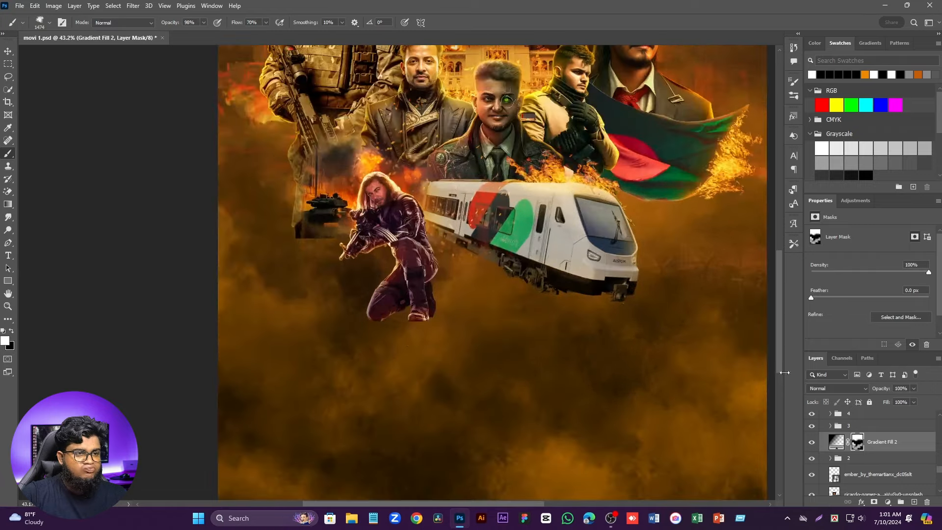
click(886, 502)
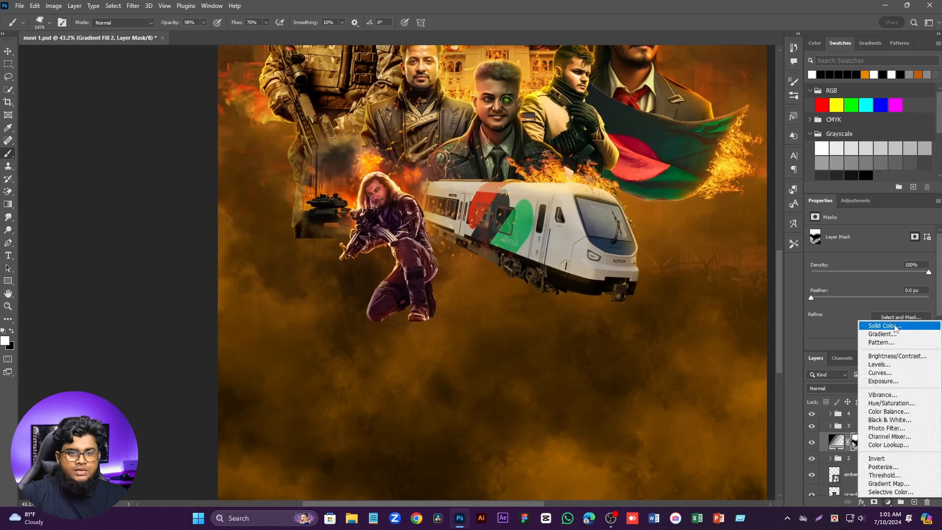
click(882, 326)
click(865, 75)
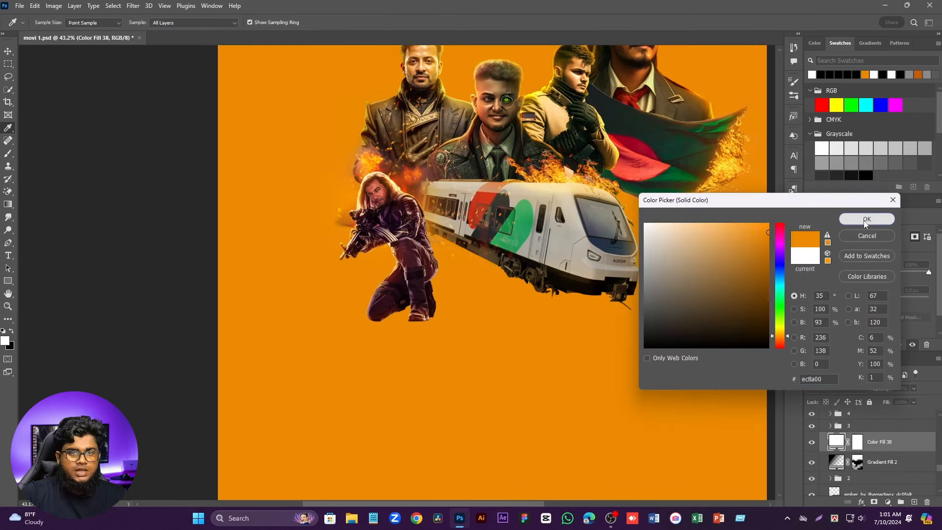
click(866, 220)
click(856, 388)
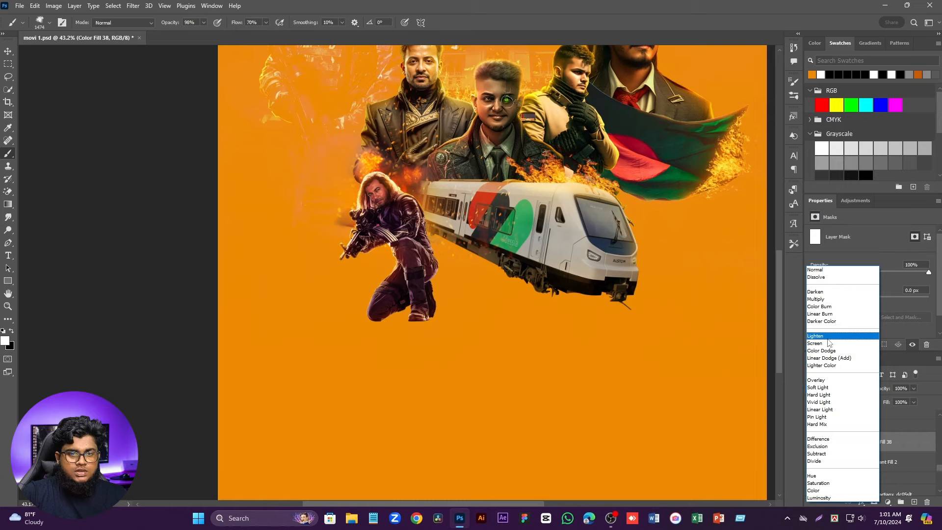
click(828, 336)
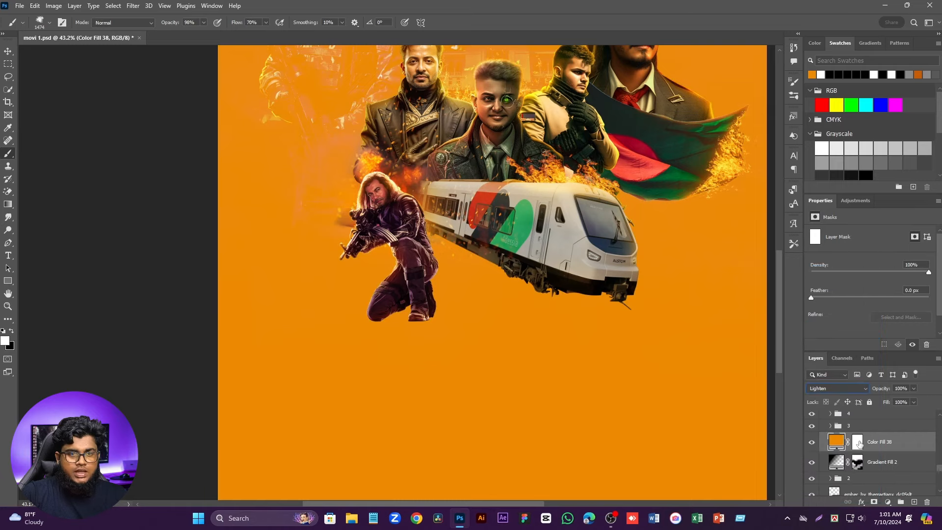
key(ctrl+i)
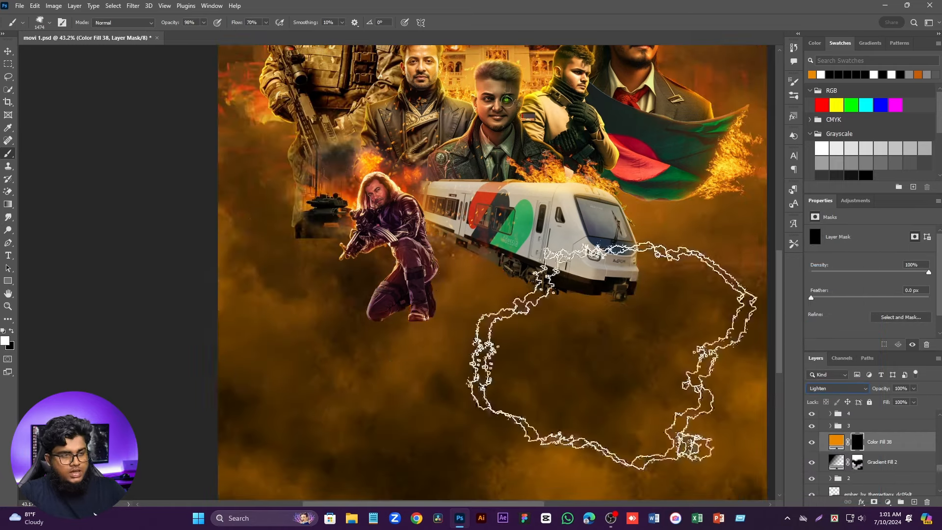
Step: Paint white on the orange fill's mask to build haze around the tank and the kneeling gunman
mouse_move(184, 243)
mouse_down()
mouse_move(251, 217)
mouse_move(287, 250)
mouse_move(346, 250)
mouse_move(304, 258)
mouse_up()
click(334, 265)
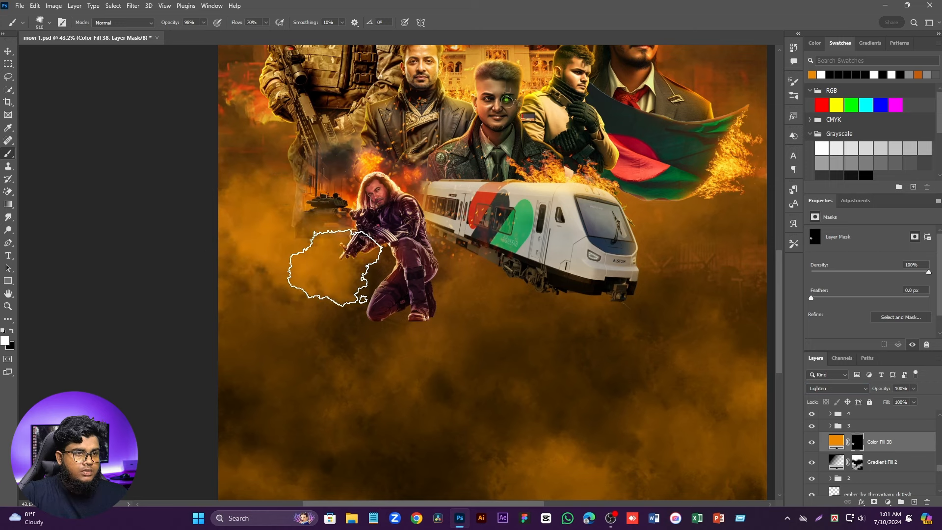
click(346, 257)
click(320, 256)
click(277, 255)
drag(235, 285, 285, 306)
click(232, 315)
click(407, 273)
Step: Paint orange haze beside the train's front end and undo the stray dab made near the soldiers
scroll(409, 246, down, 3)
drag(645, 274, 646, 336)
click(331, 141)
key(ctrl+z)
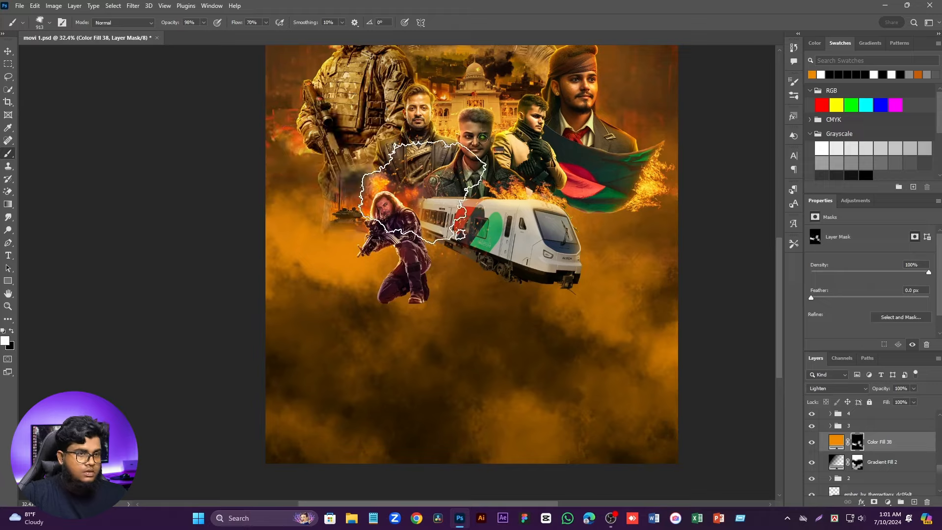
Step: Brush orange haze across the dark smoke in the poster's lower area using a larger brush
scroll(376, 233, down, 3)
drag(245, 331, 288, 332)
click(288, 332)
click(483, 321)
scroll(530, 338, down, 1)
scroll(425, 243, up, 3)
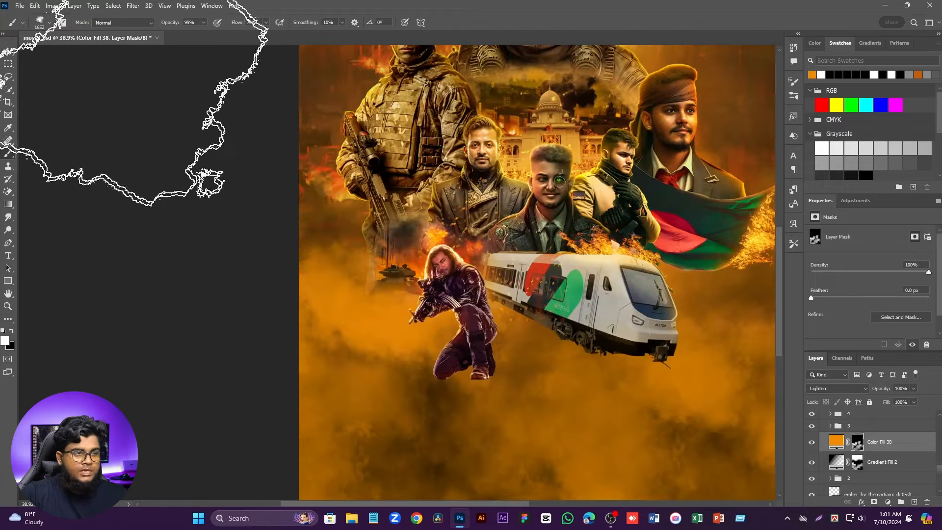
Step: Refine the orange haze around the gunman and tank with alternating black and white strokes on the mask
drag(175, 22, 144, 23)
click(12, 330)
mouse_move(368, 305)
mouse_down()
mouse_move(273, 304)
mouse_move(254, 290)
mouse_move(338, 311)
mouse_up()
scroll(466, 338, down, 1)
scroll(429, 296, up, 5)
key(x)
mouse_move(271, 298)
mouse_down()
mouse_move(339, 307)
mouse_move(285, 283)
mouse_move(316, 269)
mouse_move(282, 271)
mouse_move(353, 270)
mouse_up()
Step: Add another stroke of orange haze around the front of the train on the Color Fill 38 mask
click(858, 460)
click(856, 441)
scroll(326, 277, down, 2)
scroll(387, 263, down, 4)
scroll(432, 245, down, 2)
drag(530, 282, 553, 282)
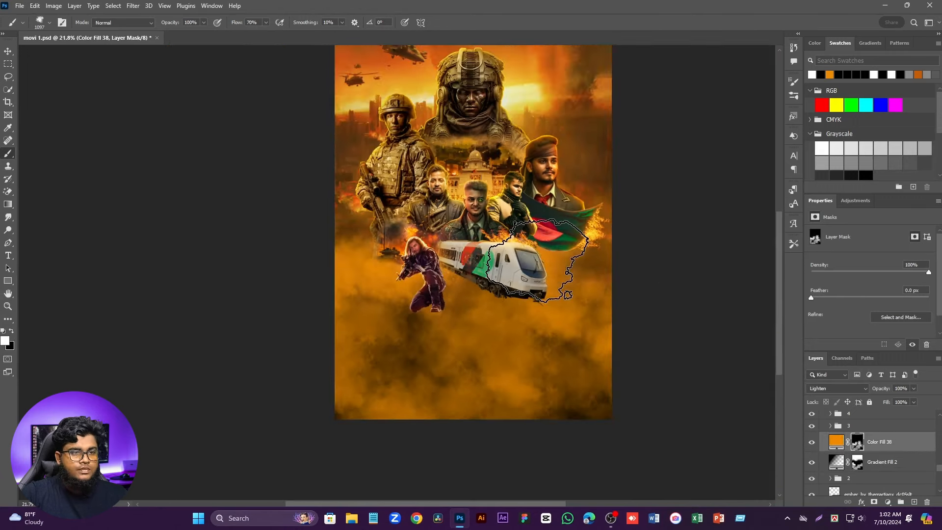
scroll(502, 275, up, 2)
scroll(412, 307, down, 3)
scroll(391, 195, up, 3)
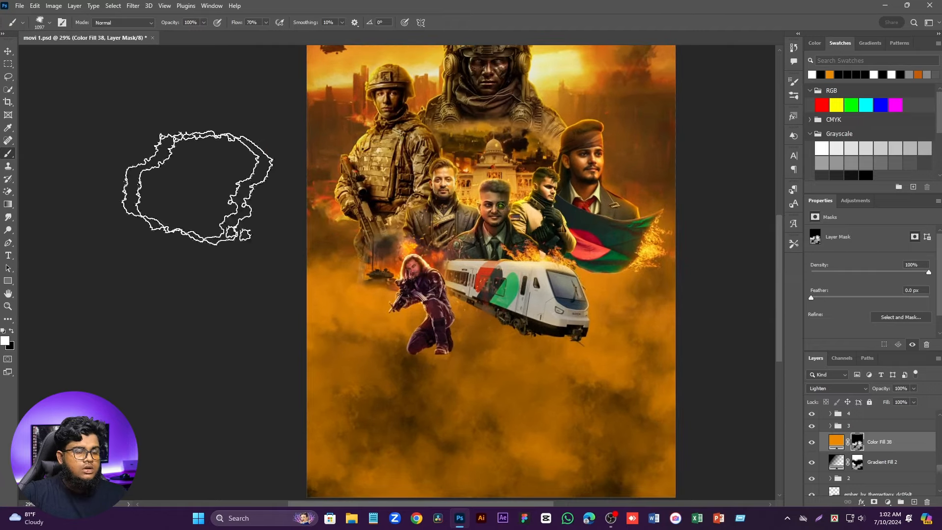
Step: Deselect the fill layer and examine how the gunman, tank and train blend into the smoke
click(8, 51)
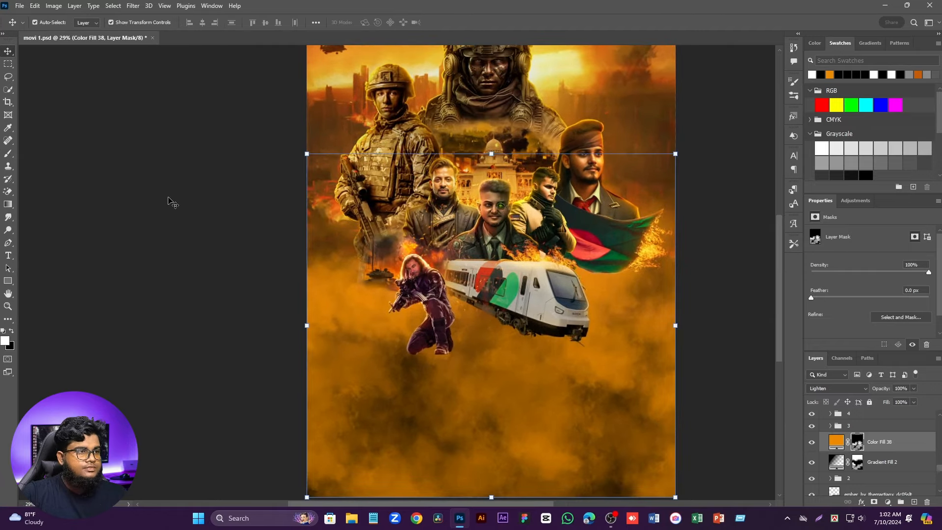
click(192, 220)
scroll(456, 304, down, 1)
scroll(417, 245, up, 3)
scroll(417, 245, up, 2)
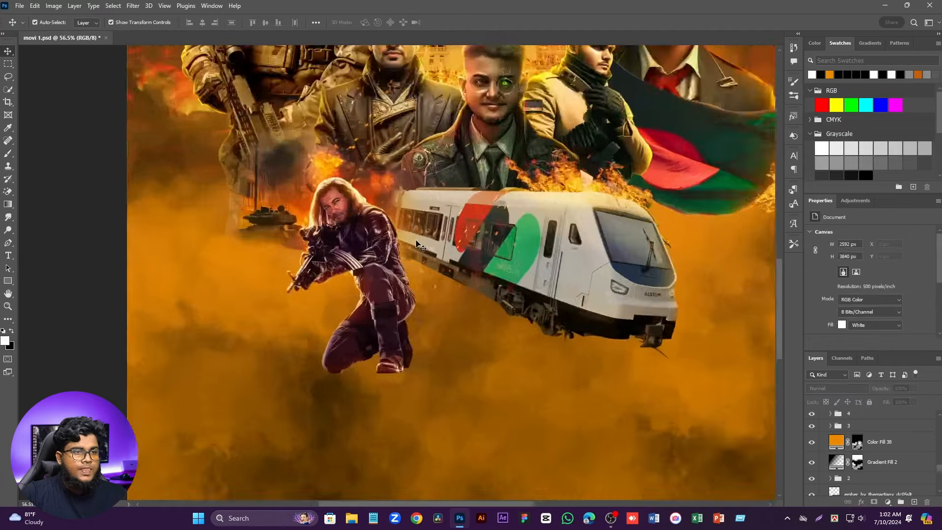
scroll(403, 252, down, 3)
scroll(388, 260, up, 1)
scroll(388, 260, up, 4)
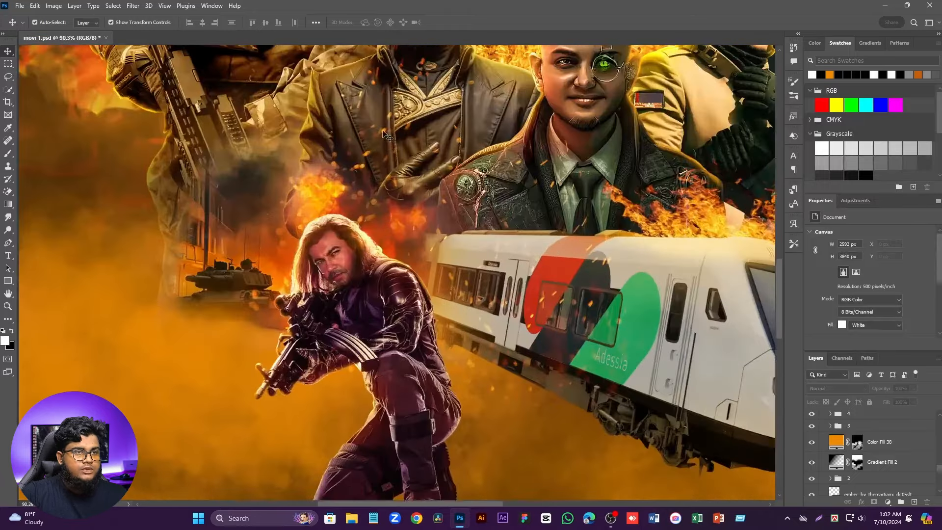
Step: Deselect the fire spark layer, view the whole poster, and collapse and select the avtar group
click(383, 135)
scroll(374, 321, down, 3)
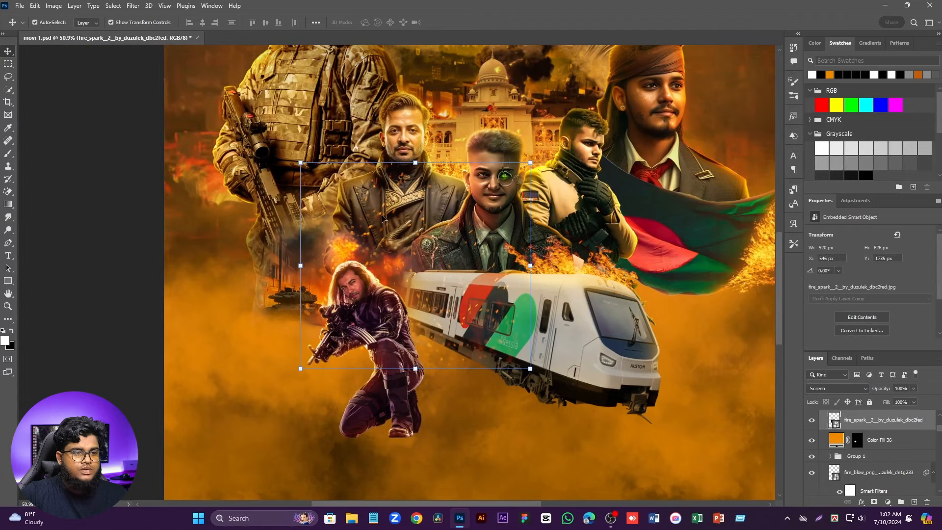
scroll(396, 248, down, 2)
scroll(390, 332, down, 2)
click(648, 408)
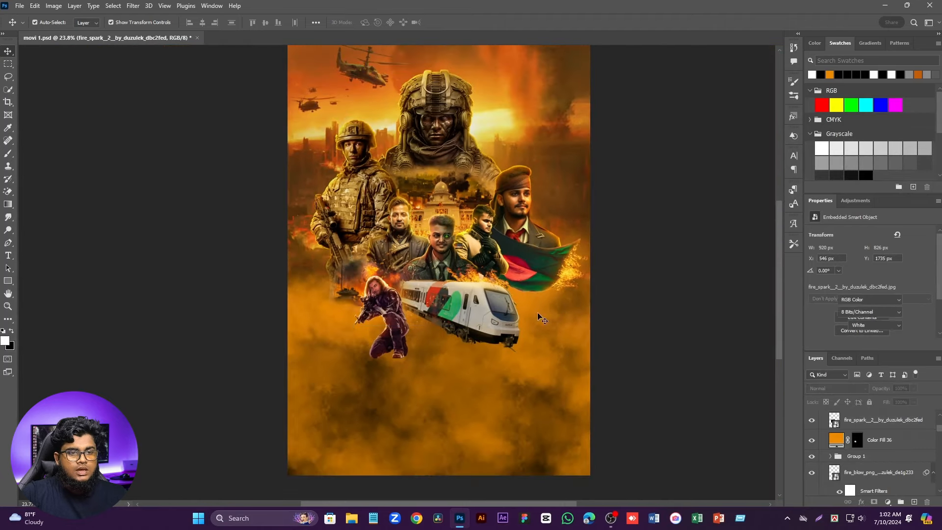
scroll(533, 311, down, 1)
scroll(810, 449, up, 5)
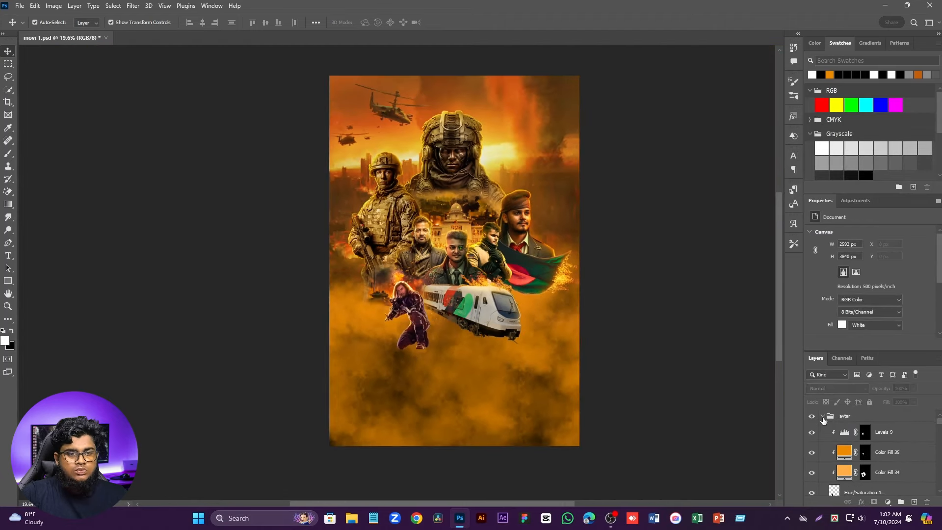
click(823, 416)
click(842, 422)
click(887, 501)
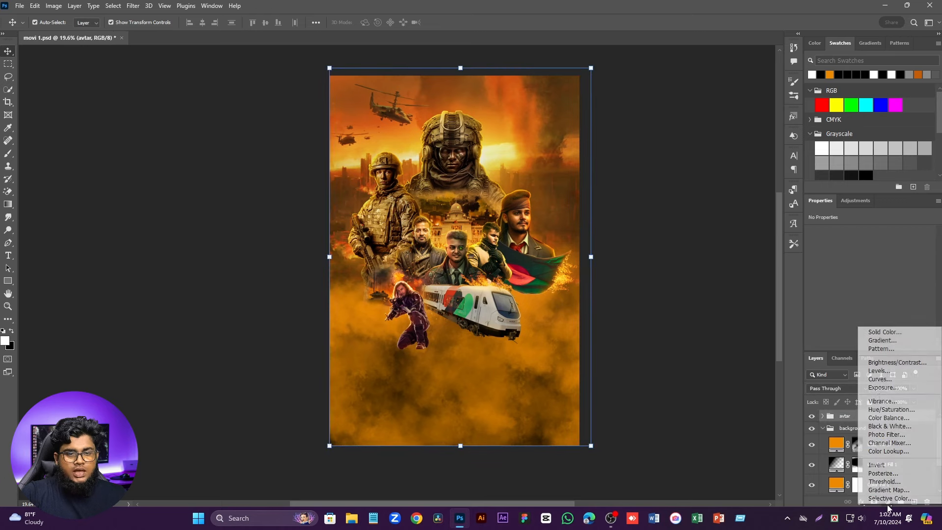
click(875, 332)
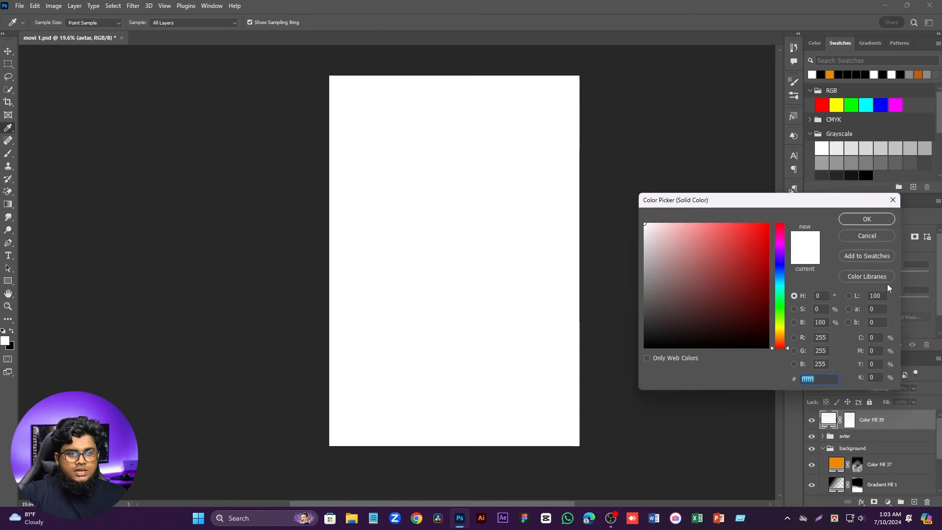
click(866, 236)
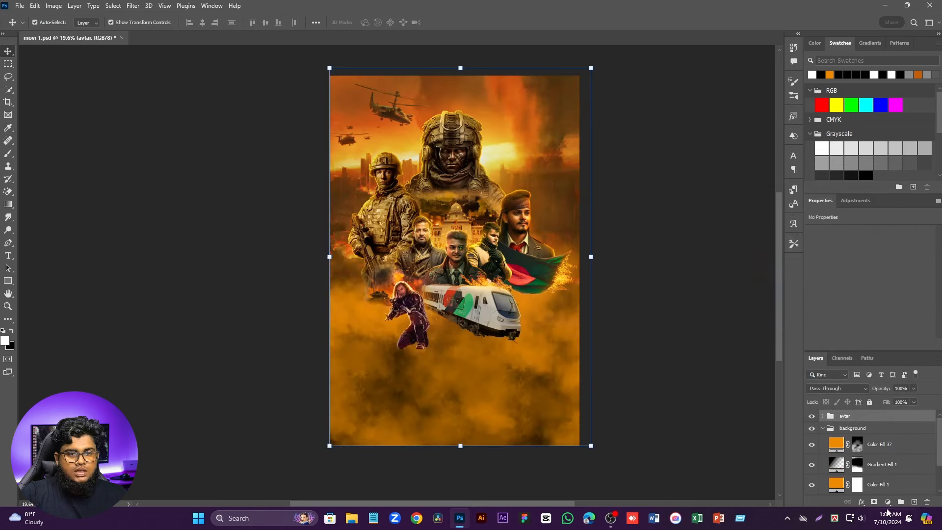
Step: Add a gradient fill layer above the avtar group, fading to transparent with black as the colour of both stops
click(887, 501)
click(883, 341)
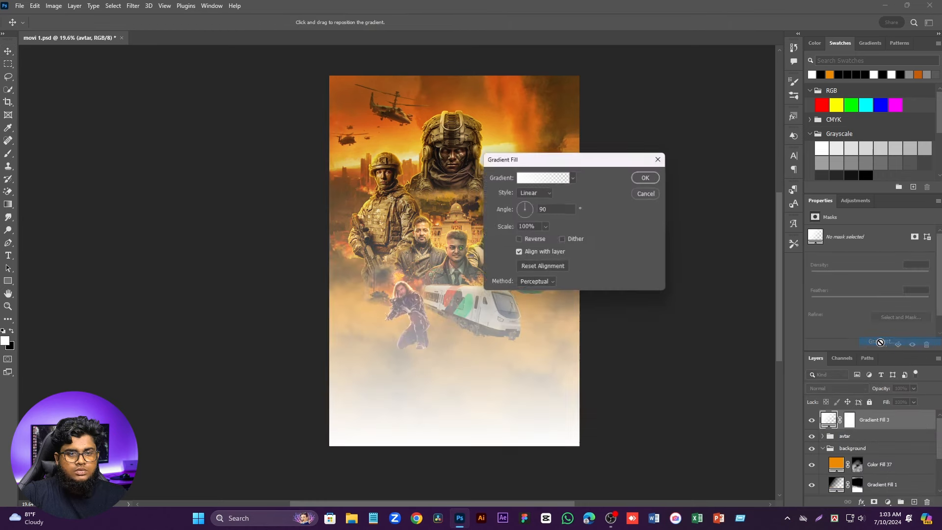
click(540, 180)
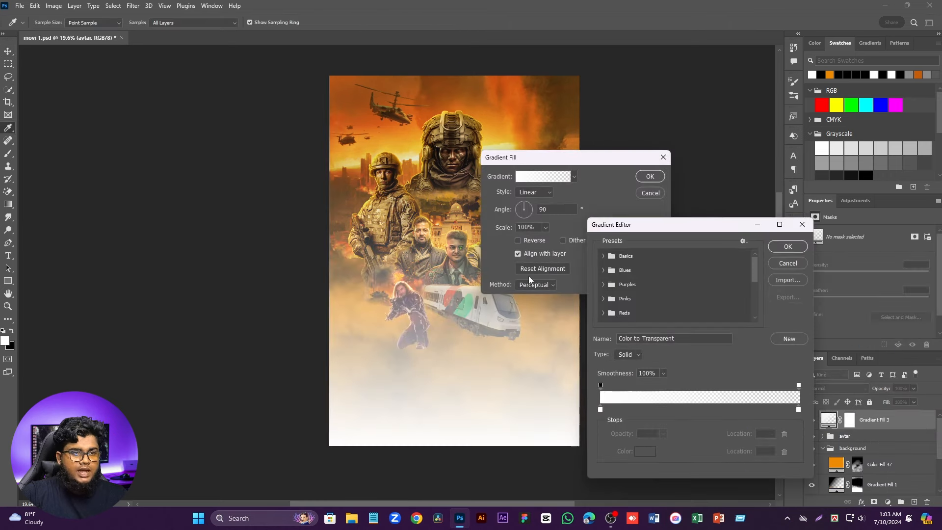
double_click(601, 410)
drag(675, 311, 641, 350)
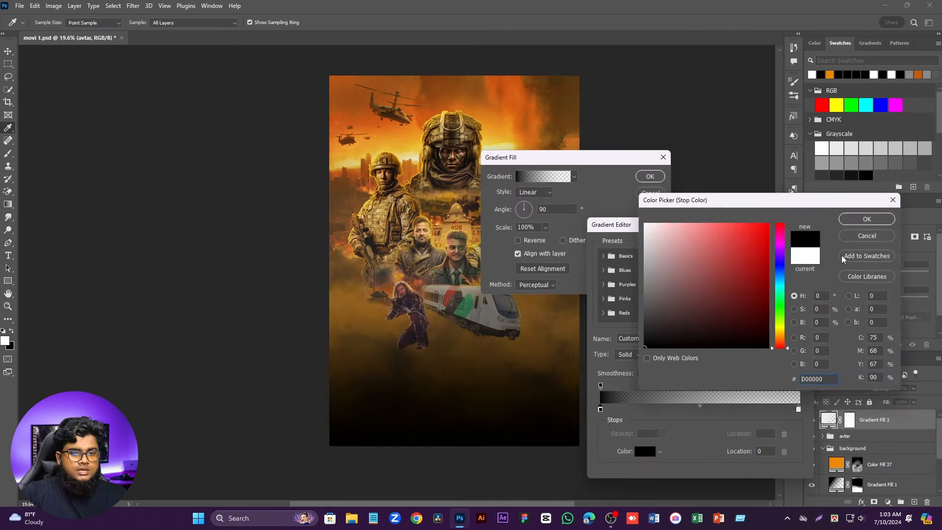
click(877, 223)
double_click(798, 409)
click(646, 347)
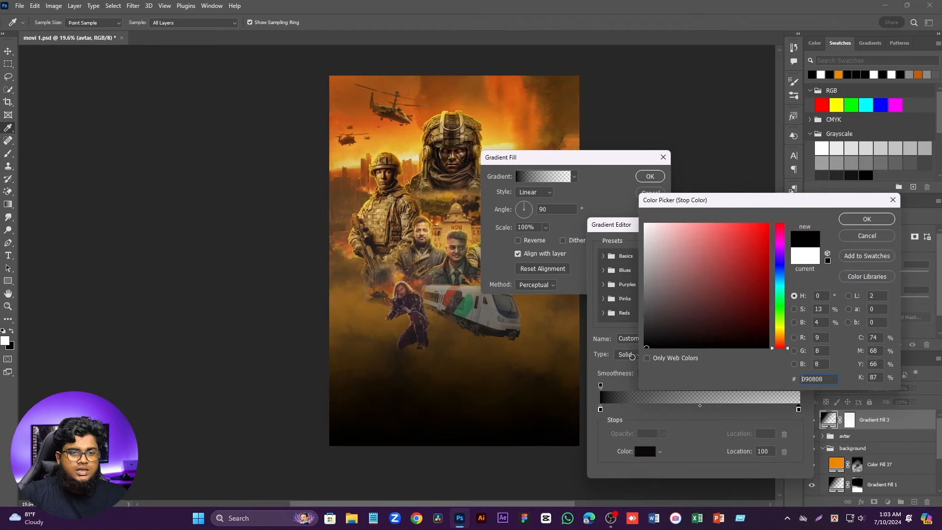
click(850, 223)
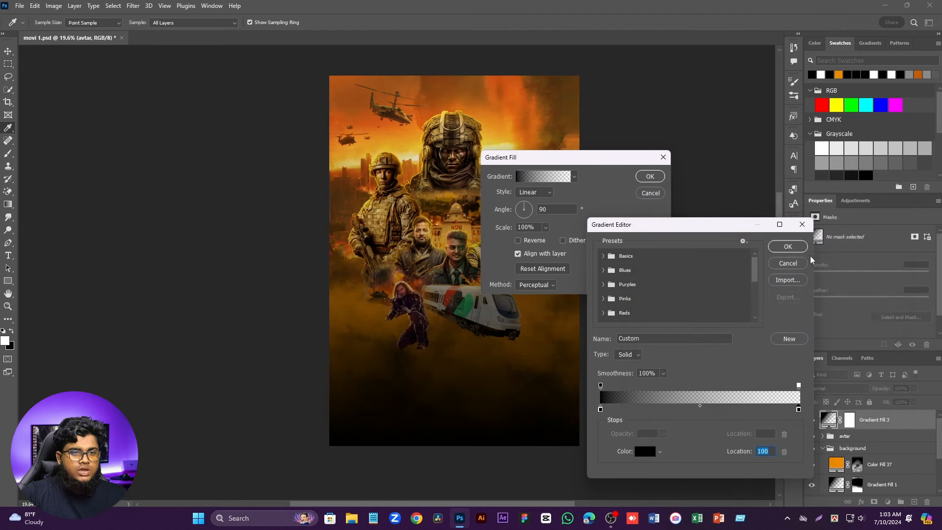
click(787, 247)
Step: Shift the black gradient upward over the poster's lower figures, apply it, and lower the layer's opacity to 83%
drag(370, 316, 369, 253)
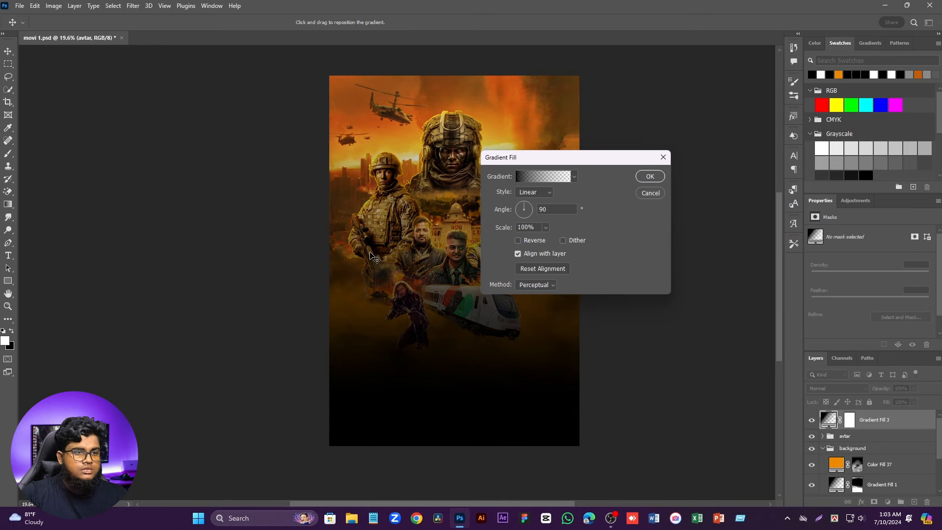
click(647, 178)
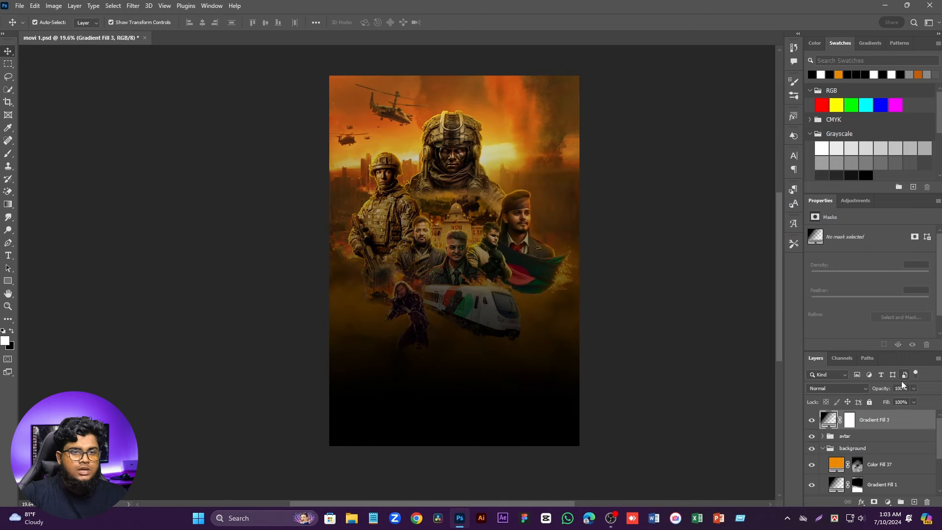
drag(881, 389, 878, 389)
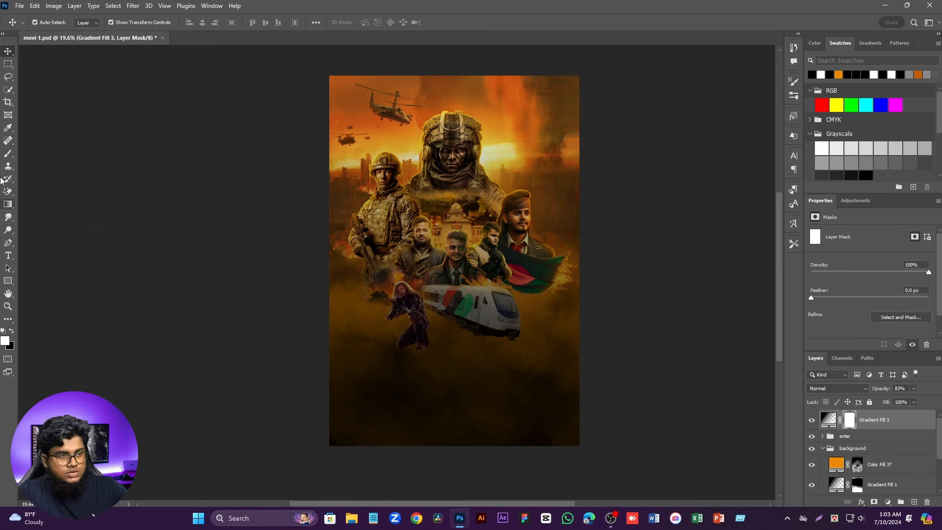
Step: Brush black on the Gradient Fill 3 mask to clear the darkening from the poster's figures and set the layer's opacity to 100%
click(9, 154)
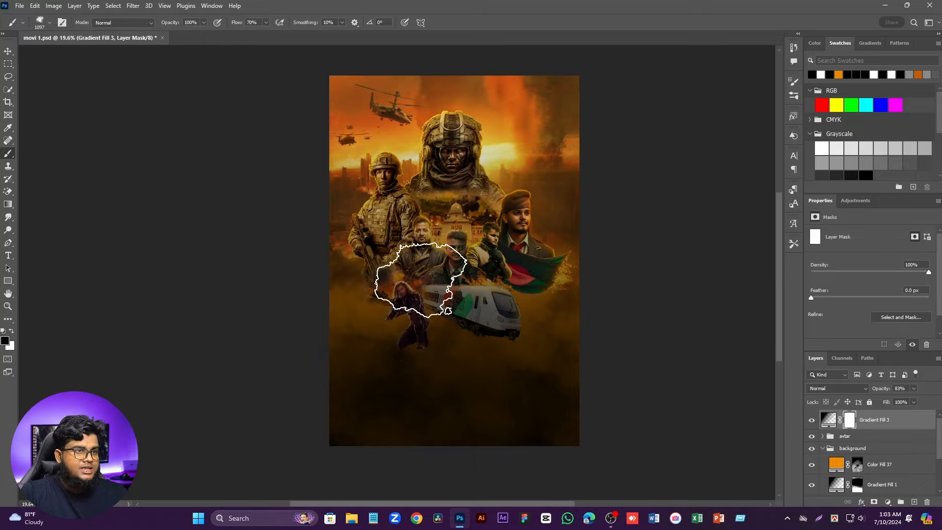
drag(393, 235, 485, 240)
mouse_move(559, 158)
mouse_down()
mouse_move(496, 155)
mouse_move(493, 138)
mouse_move(371, 133)
mouse_up()
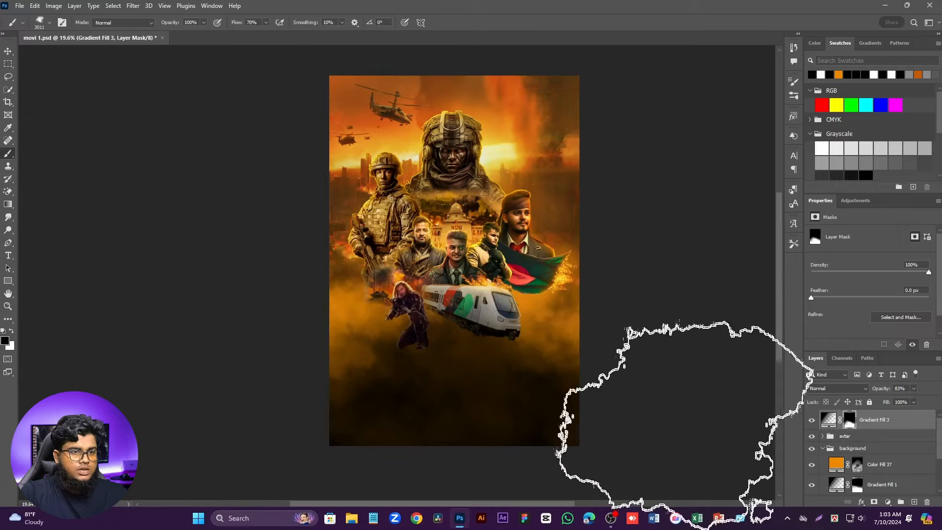
drag(892, 388, 918, 388)
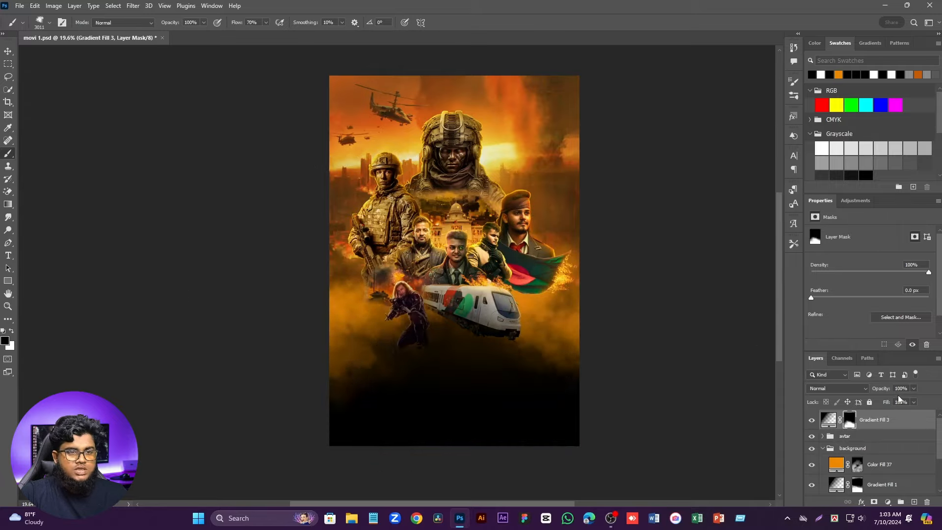
Step: Brush more black on the Gradient Fill 3 mask to reveal orange smoke across the lower poster around the gunman and train
click(328, 423)
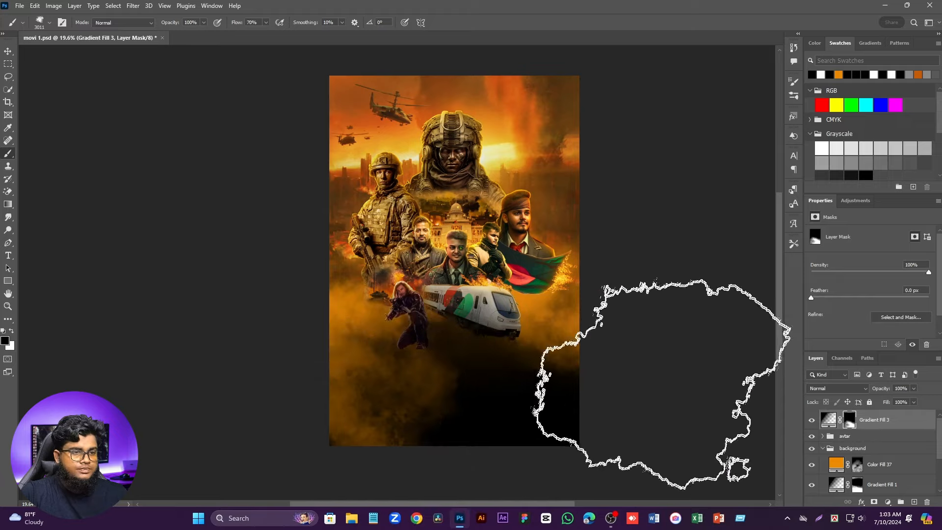
click(646, 353)
scroll(470, 287, down, 2)
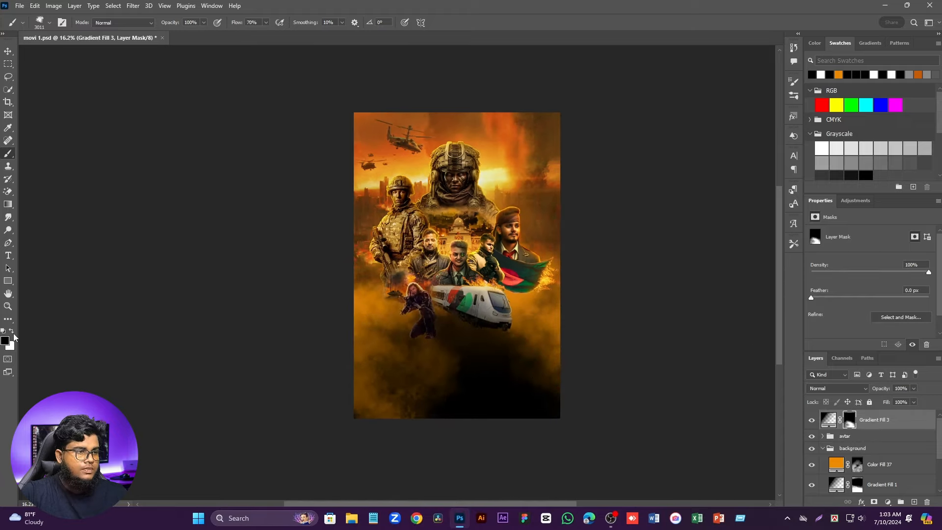
mouse_move(377, 308)
mouse_down()
mouse_move(542, 297)
mouse_move(388, 300)
mouse_up()
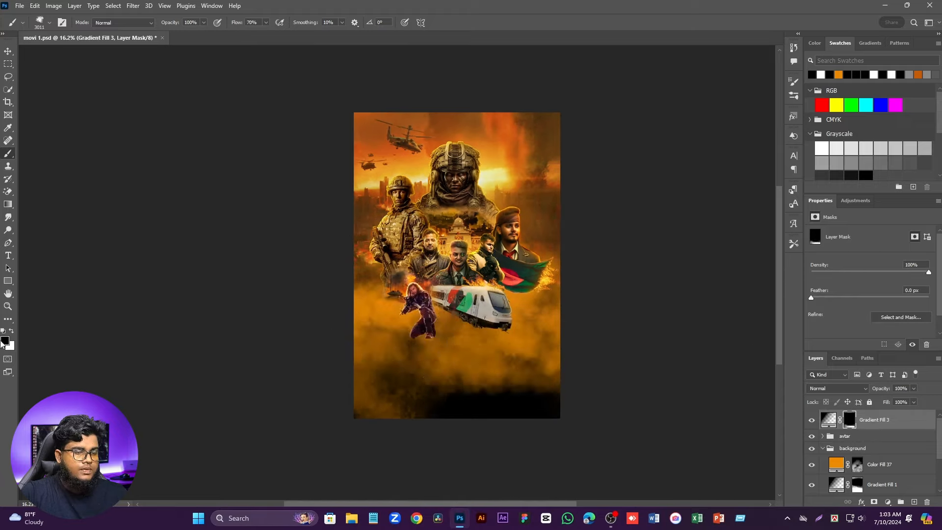
Step: Brush white on the Gradient Fill 3 mask to bring the darkness back into the smoke below the gunman
click(13, 332)
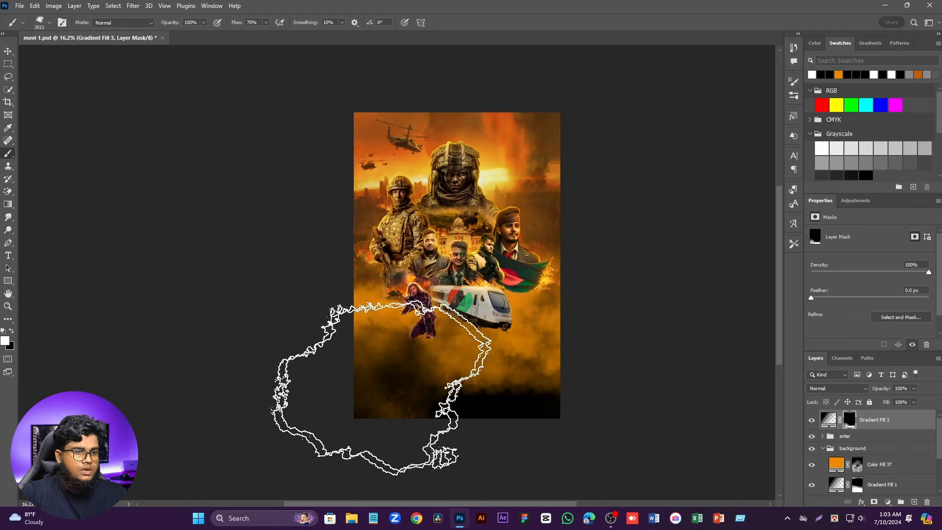
scroll(440, 369, up, 3)
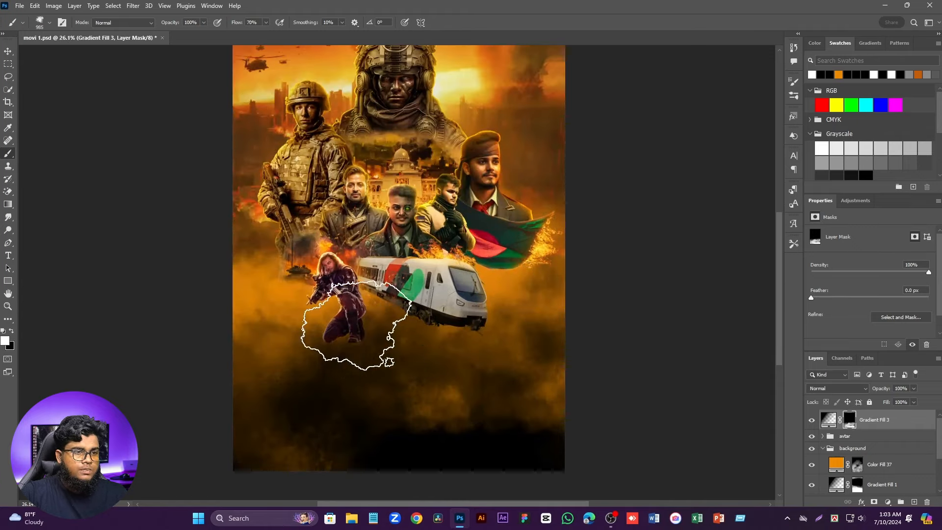
scroll(361, 333, up, 2)
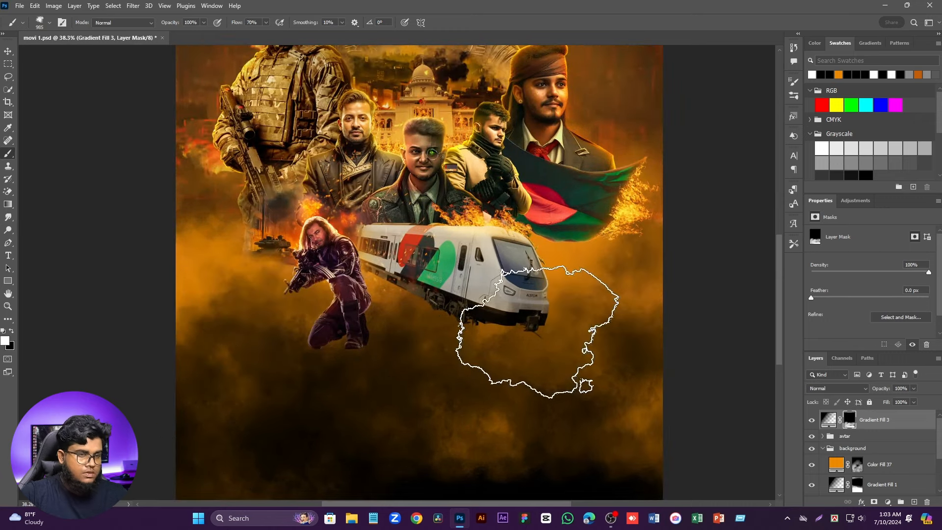
Step: Refine the dark smoke beneath the train and beside the gunman with smaller white brush strokes on the Gradient Fill 3 mask
drag(490, 350, 460, 348)
click(442, 328)
click(375, 314)
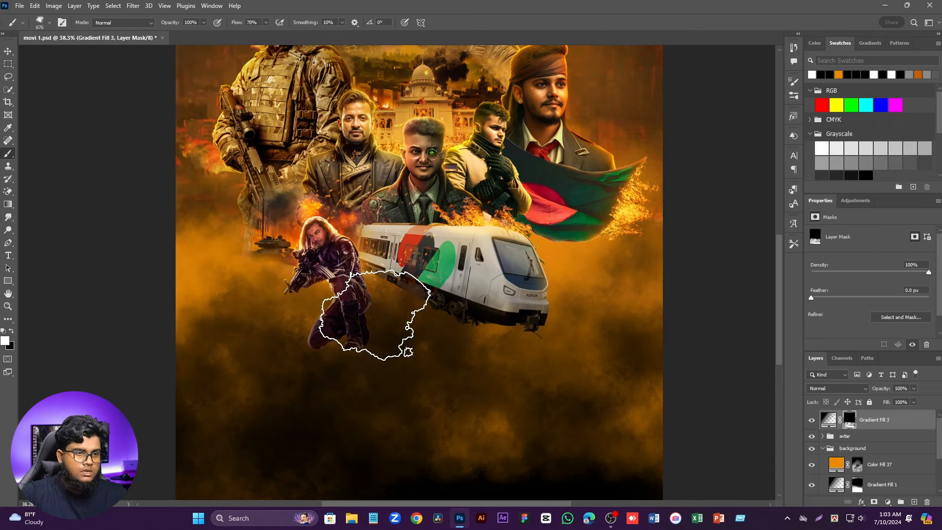
scroll(391, 325, up, 3)
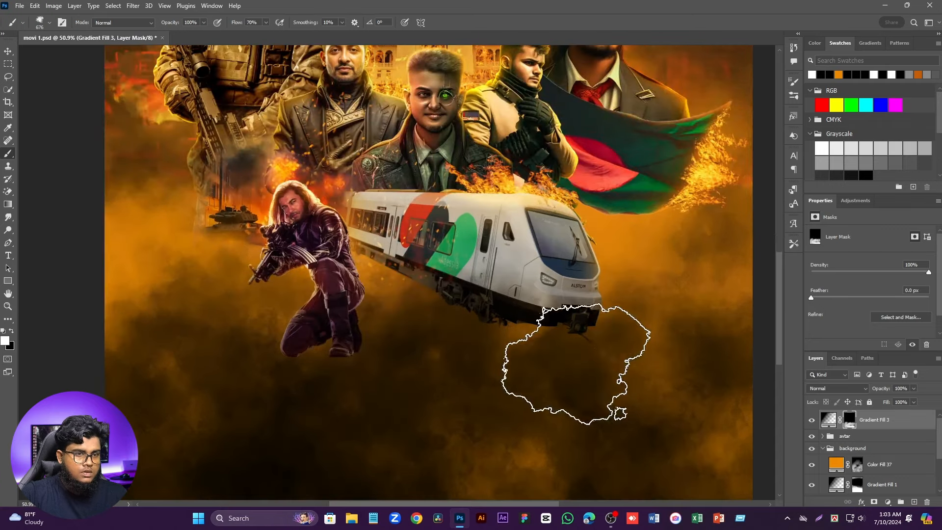
scroll(559, 373, down, 3)
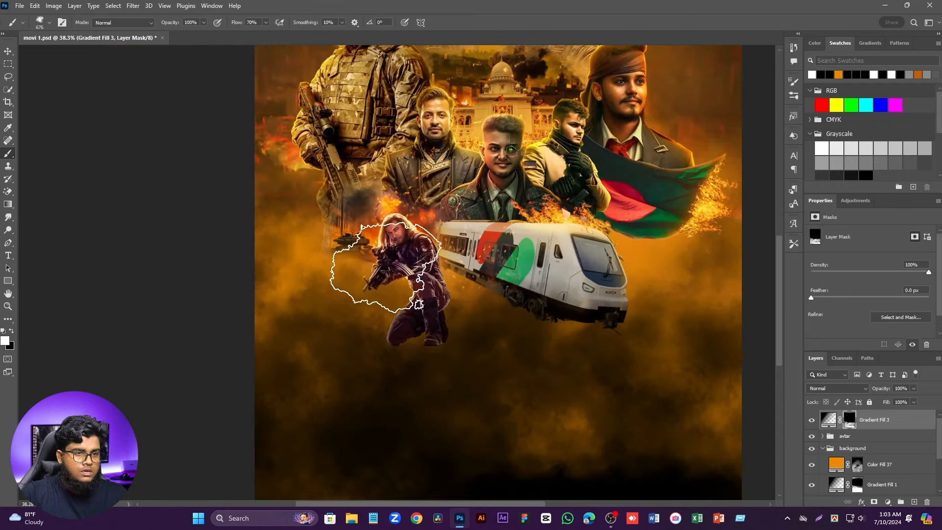
scroll(385, 269, down, 1)
scroll(349, 286, up, 1)
alt+right_click(568, 304)
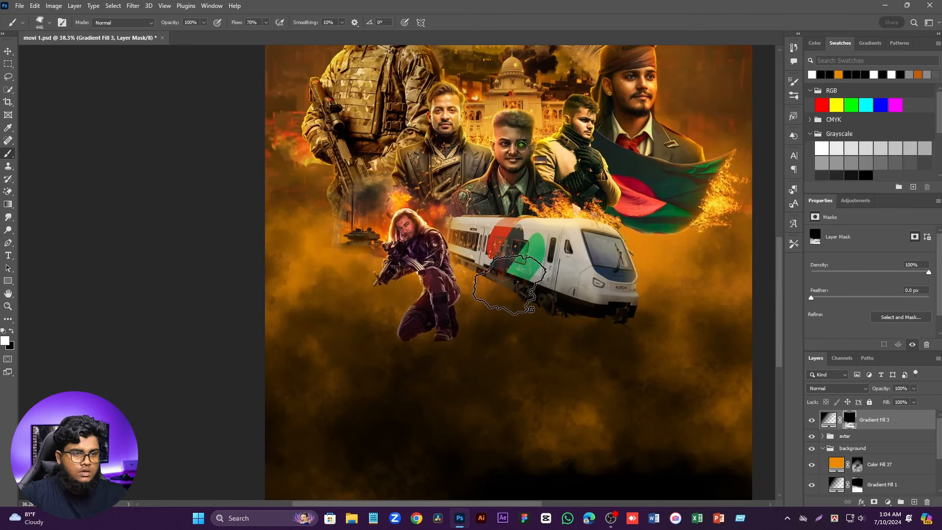
Step: Add a solid colour fill layer above Gradient Fill 3 using the recent orange swatch and invert its mask to hide it
click(888, 501)
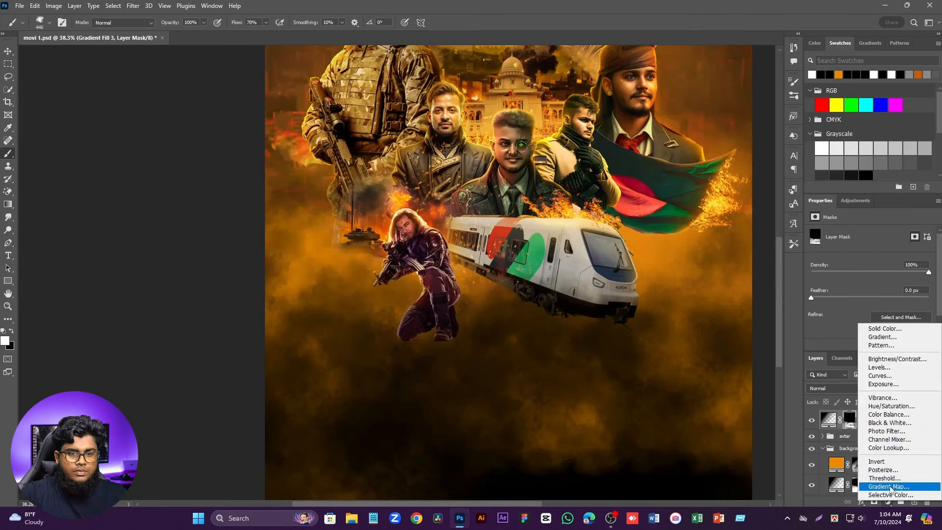
click(900, 328)
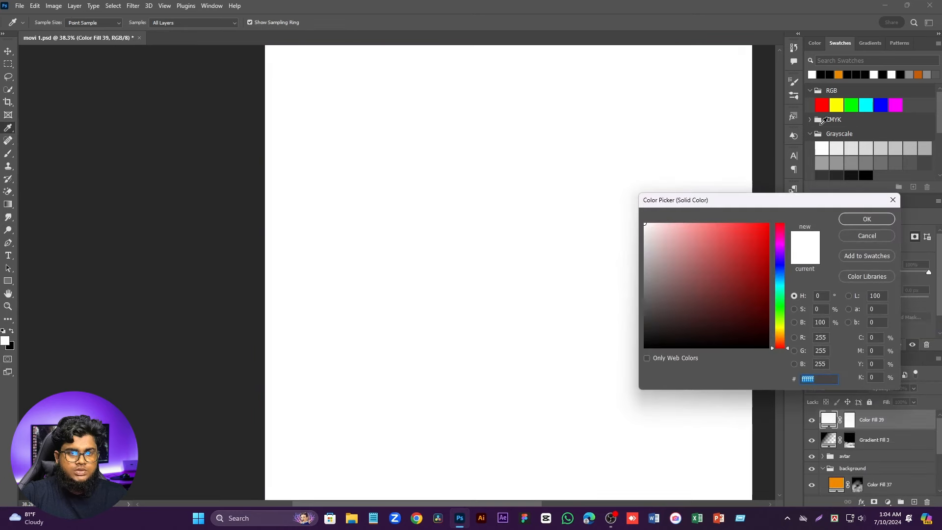
click(838, 74)
click(856, 216)
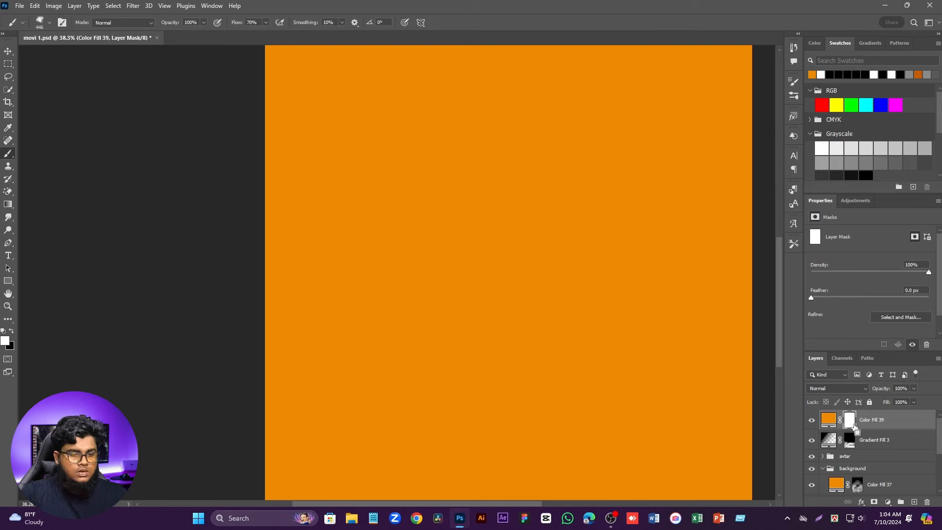
key(ctrl+i)
Step: Brush orange haze over the gunman's lower legs and beneath the train on the Color Fill 39 mask
mouse_move(408, 345)
mouse_down()
mouse_move(451, 333)
mouse_move(463, 318)
mouse_move(504, 327)
mouse_move(270, 338)
mouse_move(336, 361)
mouse_move(334, 376)
mouse_move(406, 345)
mouse_up()
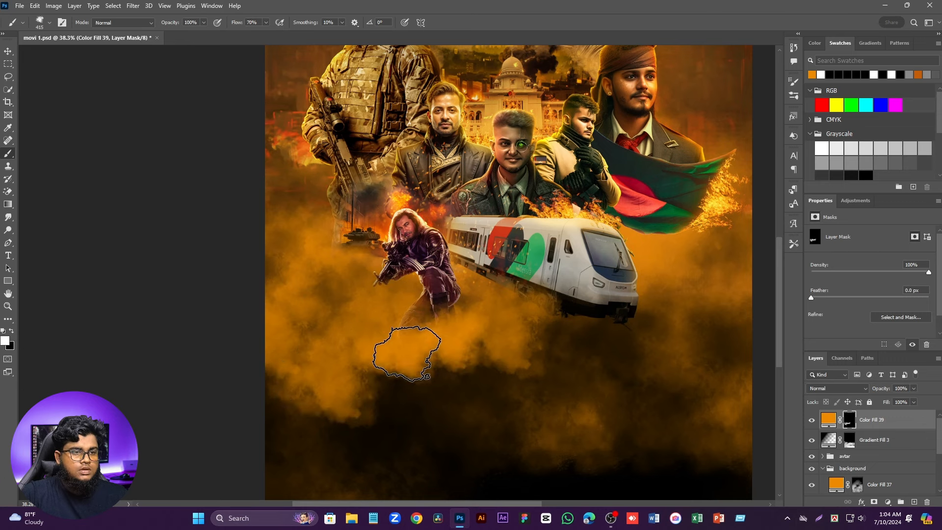
scroll(402, 346, down, 2)
drag(494, 318, 498, 317)
click(501, 330)
click(563, 336)
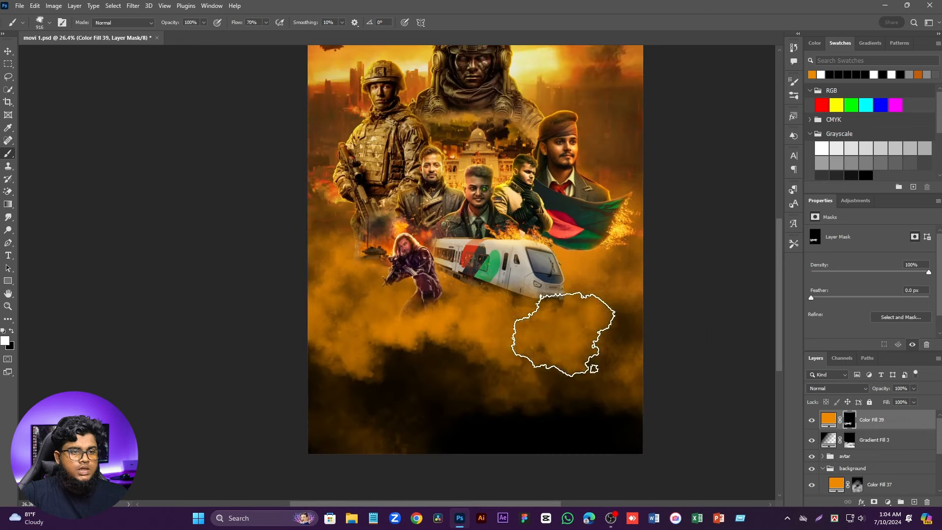
Step: Brush orange haze over the remaining dark areas across the bottom of the poster on the Color Fill 39 mask
drag(458, 420, 512, 419)
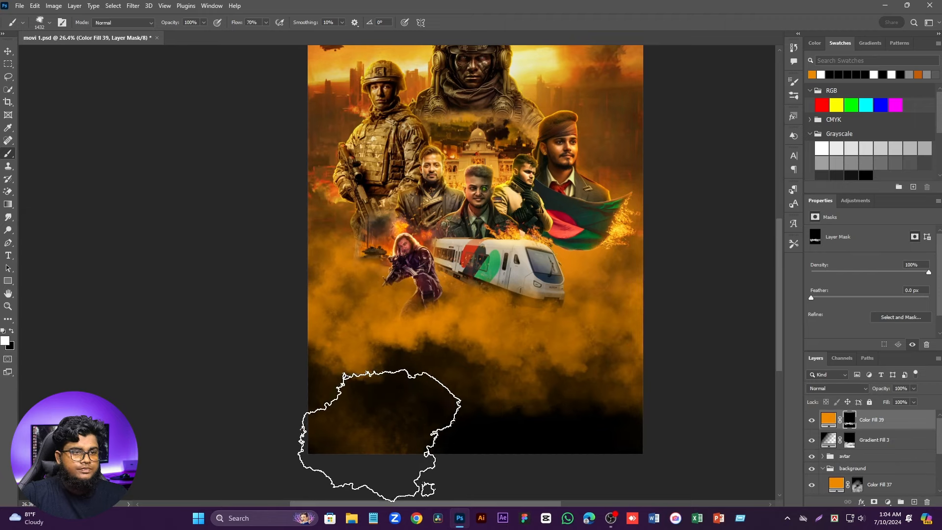
click(271, 394)
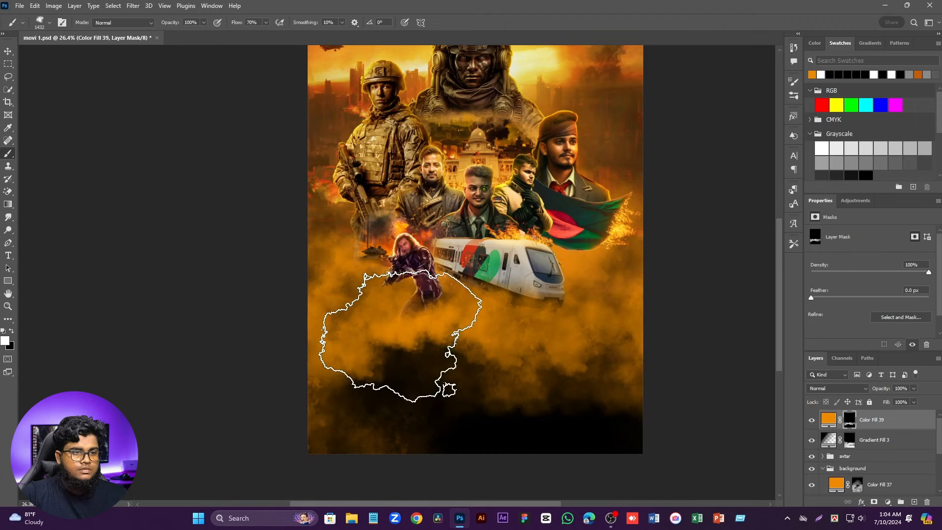
click(412, 393)
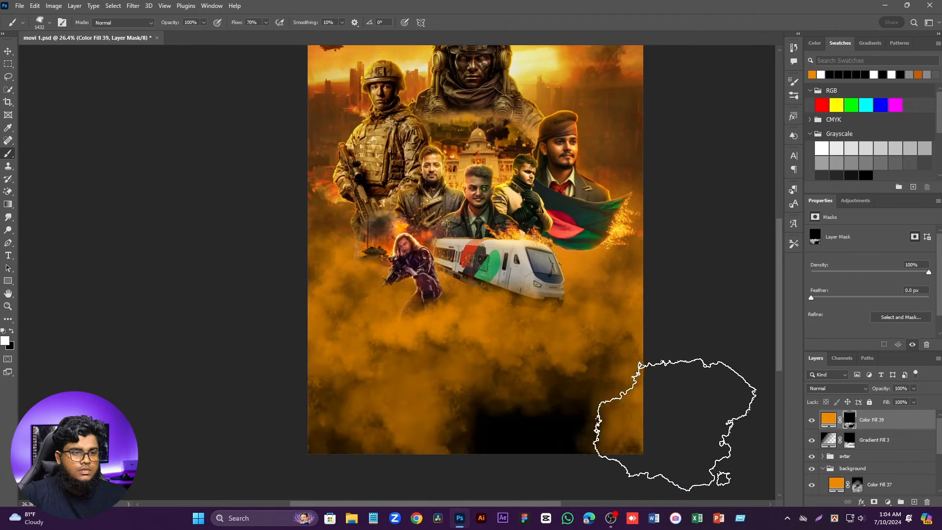
click(477, 461)
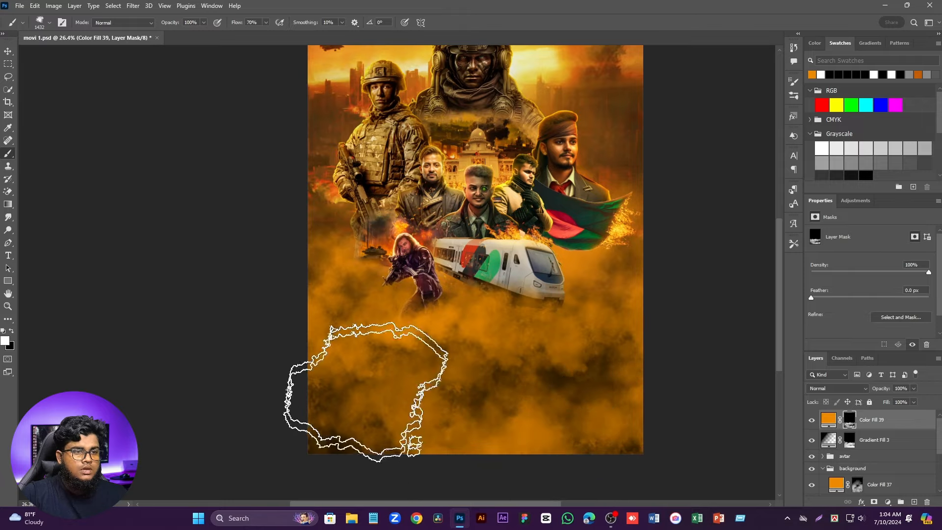
scroll(304, 338, down, 2)
scroll(248, 326, up, 4)
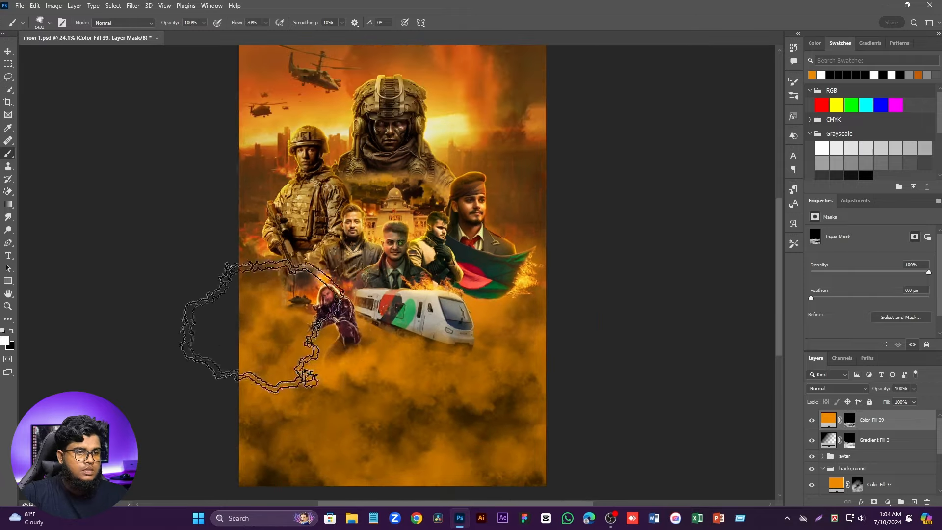
Step: Refine the orange haze beneath the train with smaller strokes on the Color Fill 39 mask, undoing one stroke and repainting it
scroll(559, 404, up, 5)
drag(489, 396, 396, 398)
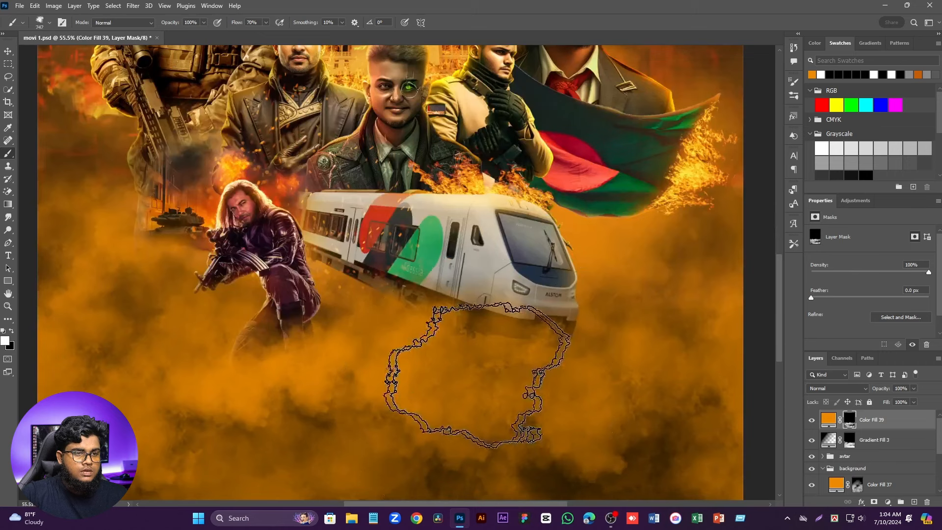
click(509, 369)
key(ctrl+z)
drag(531, 338, 482, 352)
scroll(568, 275, down, 5)
scroll(913, 454, up, 5)
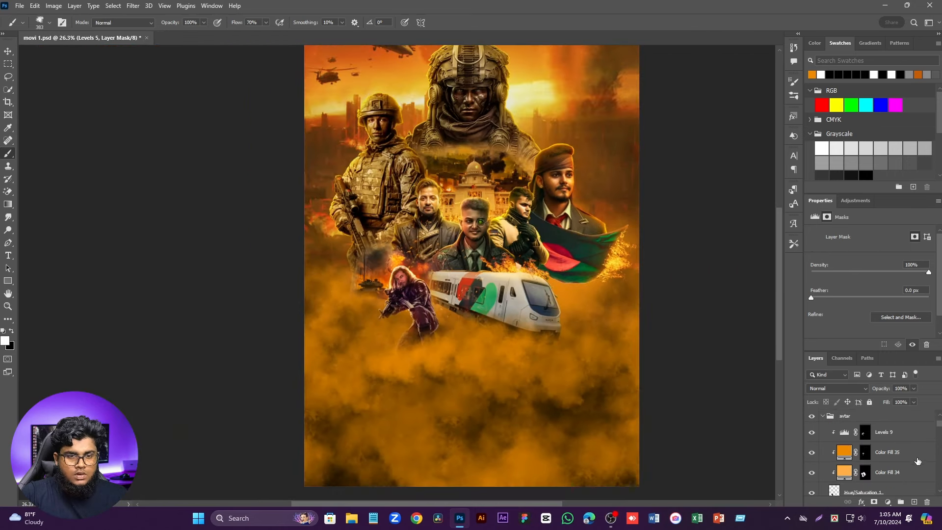
Step: Add a black solid colour fill layer above the fire spark layer in the avtar group and invert its mask
scroll(905, 442, down, 2)
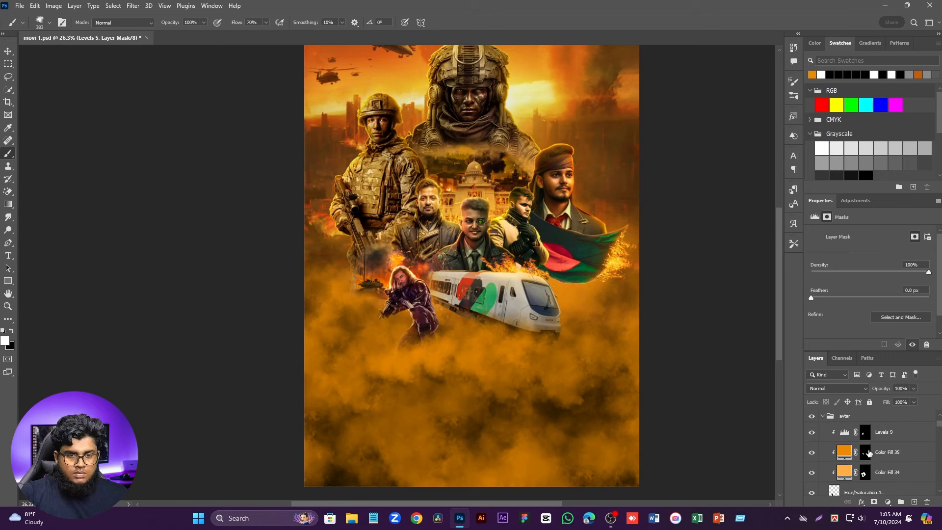
scroll(873, 449, down, 2)
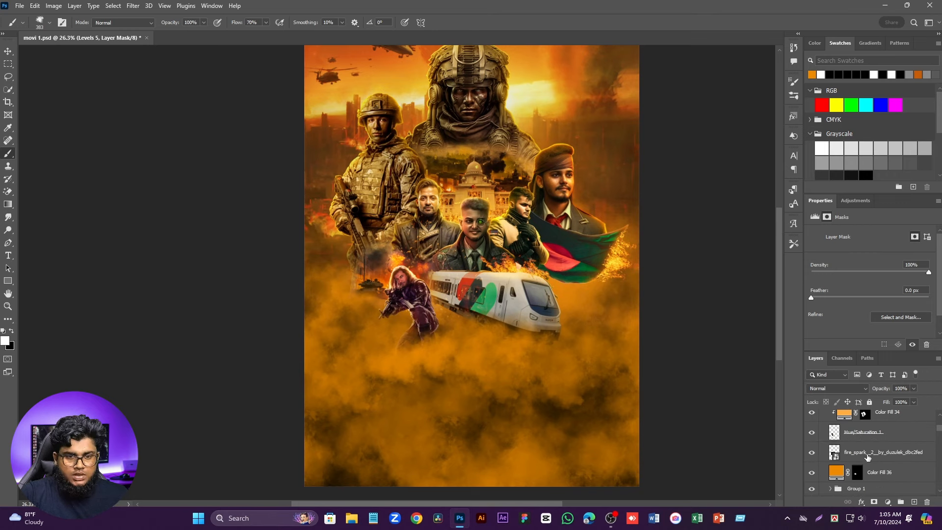
click(866, 454)
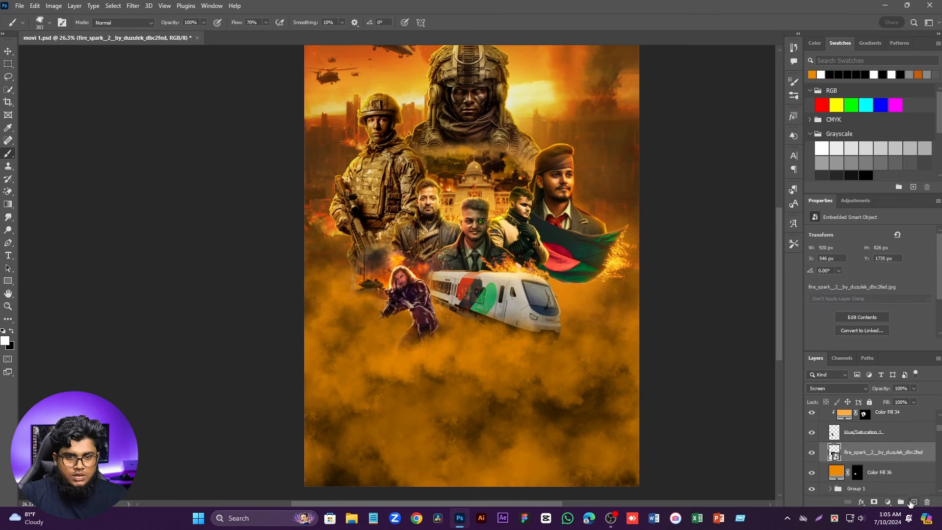
click(888, 502)
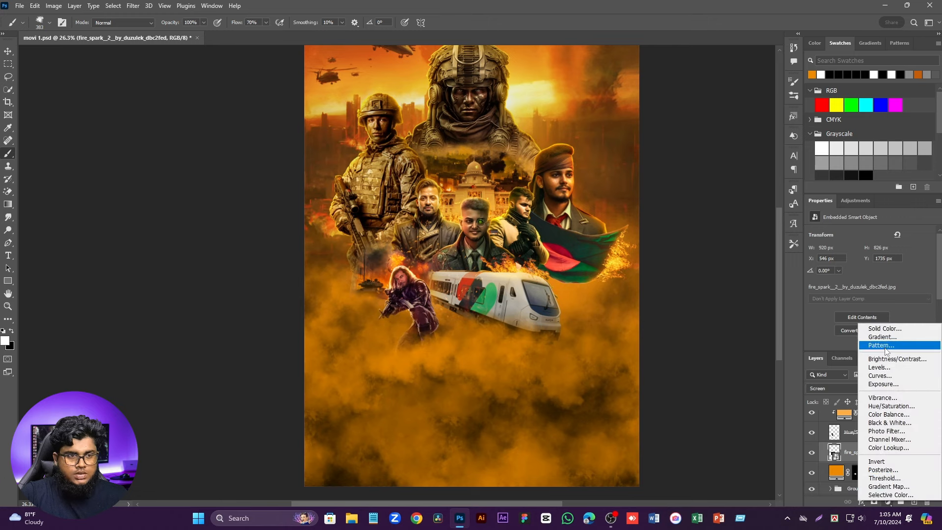
click(882, 328)
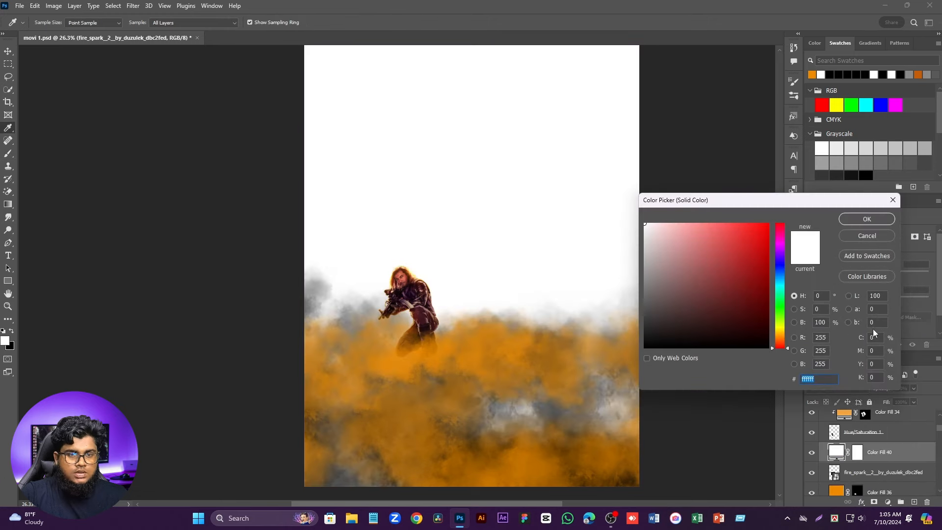
drag(767, 305, 752, 347)
click(859, 219)
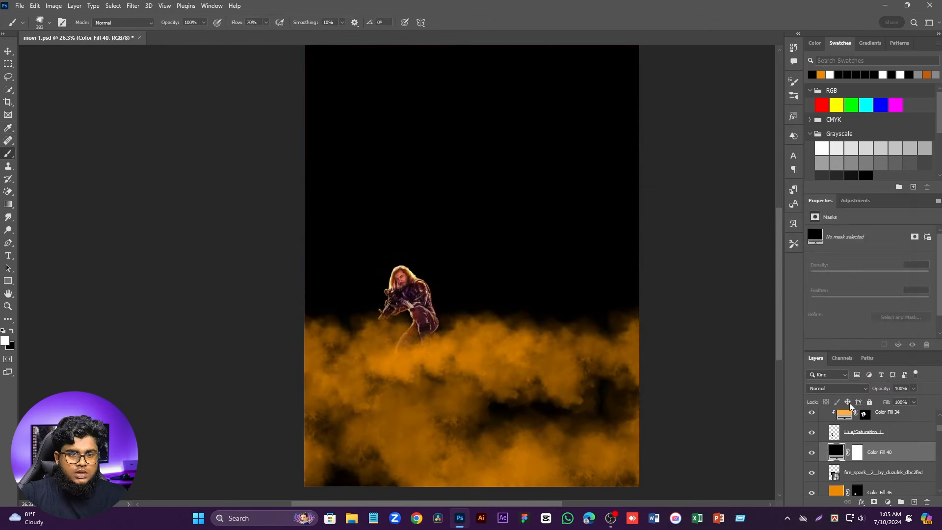
key(ctrl+i)
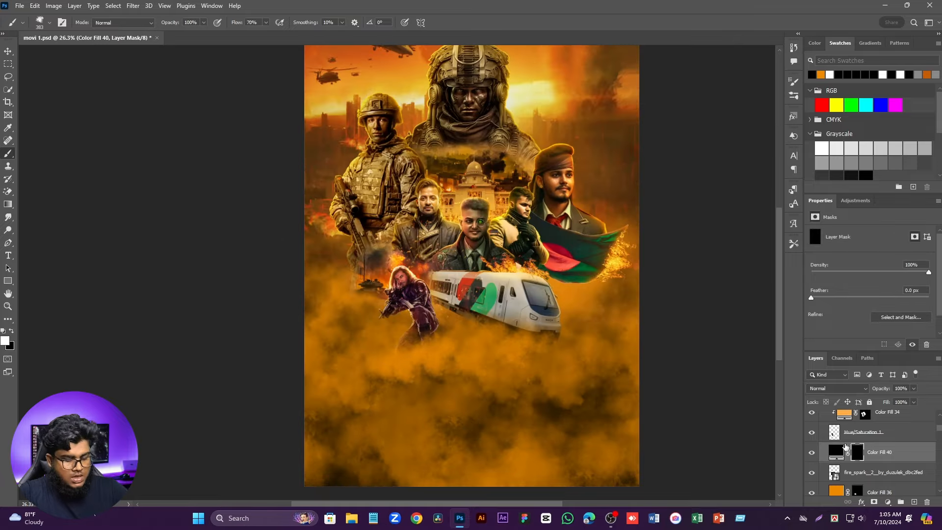
Step: Brush faint shading over the gunman and beside the train on the Color Fill 40 mask at about 20% opacity
scroll(441, 363, up, 5)
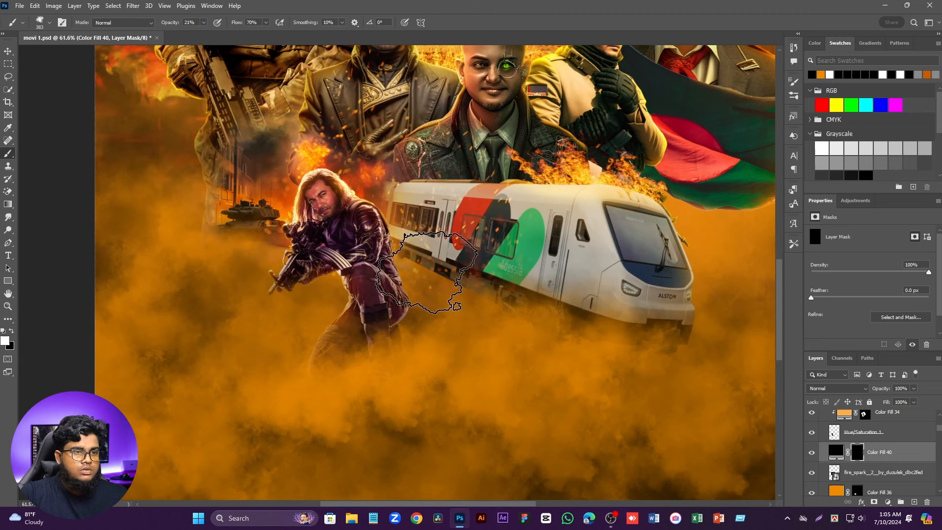
mouse_move(424, 273)
mouse_down()
mouse_move(396, 267)
mouse_move(391, 278)
mouse_up()
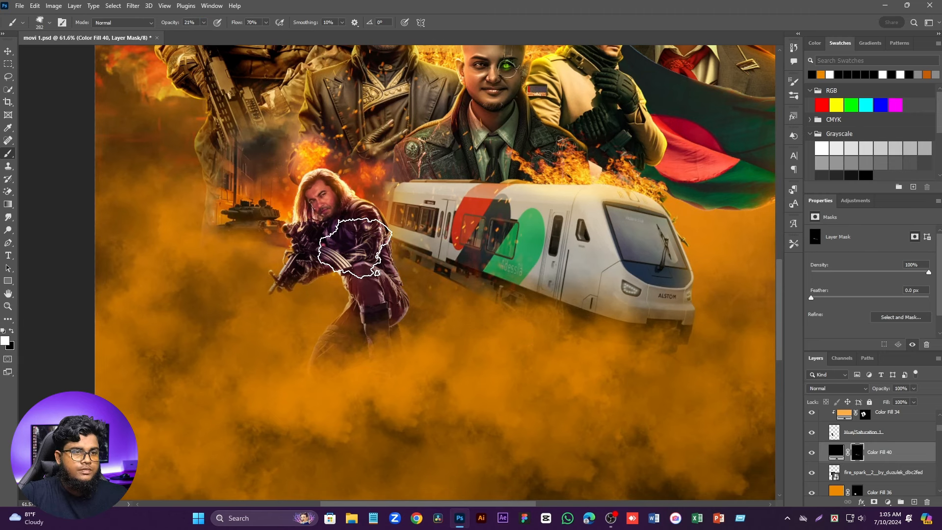
scroll(462, 340, down, 2)
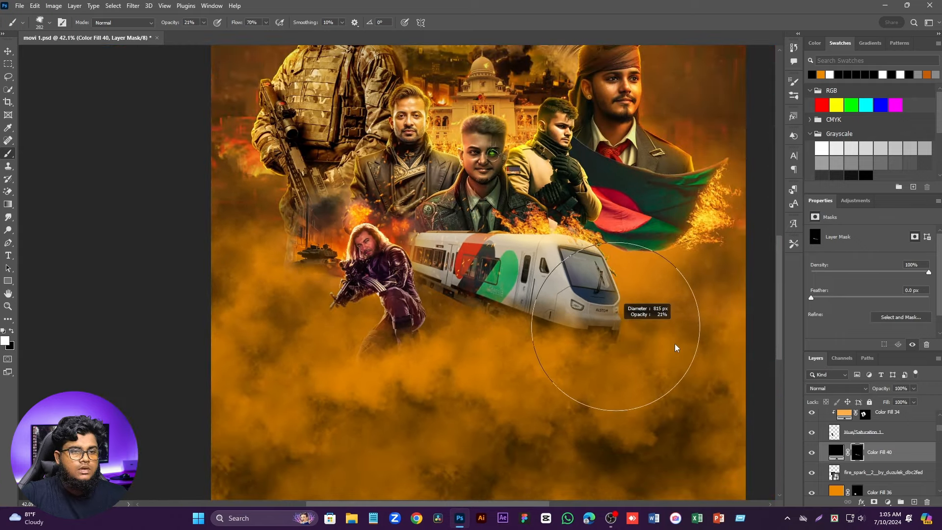
drag(675, 344, 675, 345)
click(659, 266)
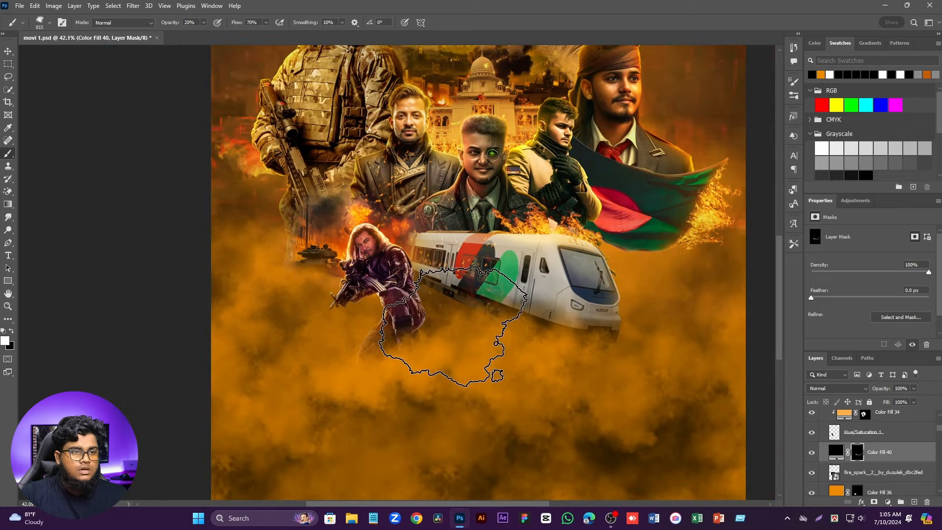
scroll(545, 384, down, 2)
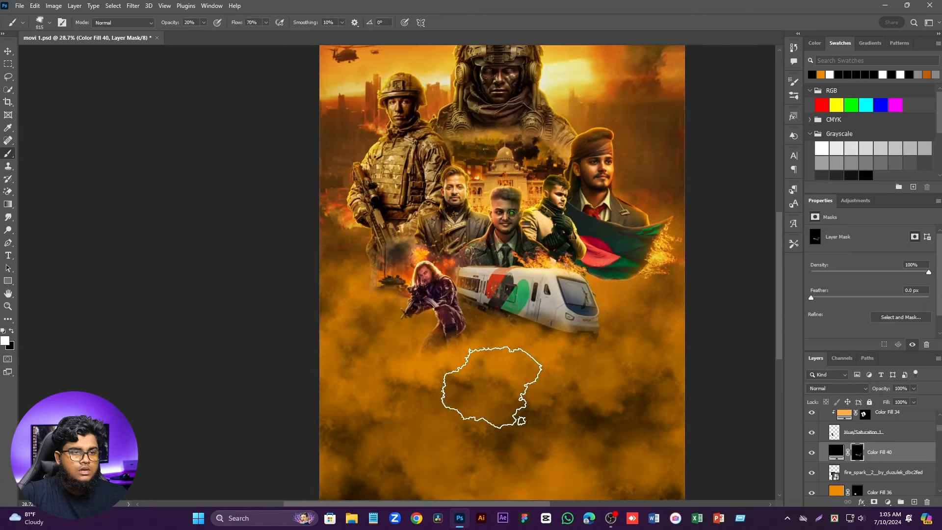
scroll(453, 285, down, 2)
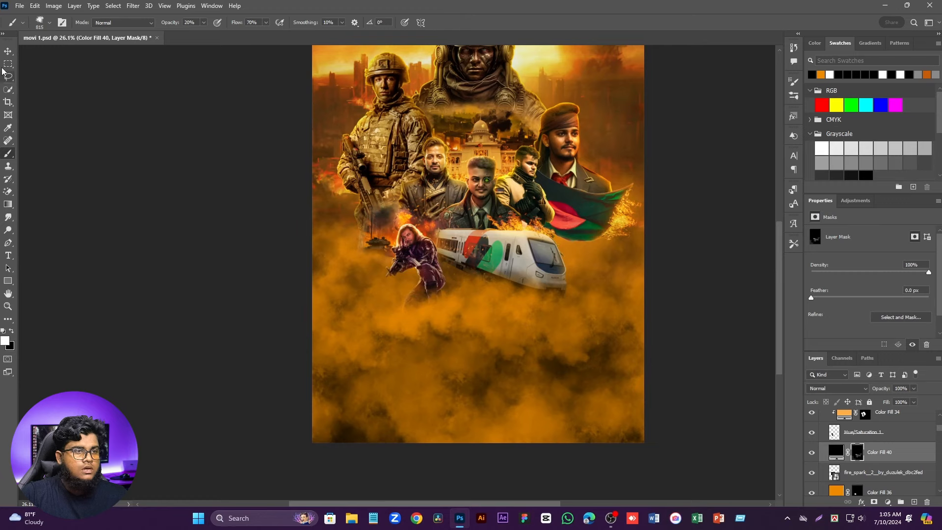
Step: Switch to the Move tool, deselect the layer and save the poster document
key(v)
click(270, 332)
scroll(329, 380, down, 3)
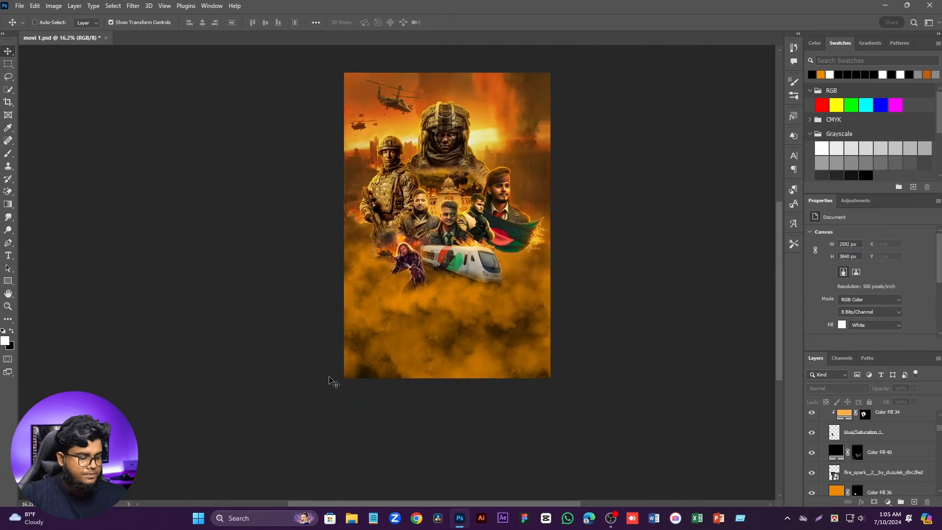
scroll(456, 167, up, 2)
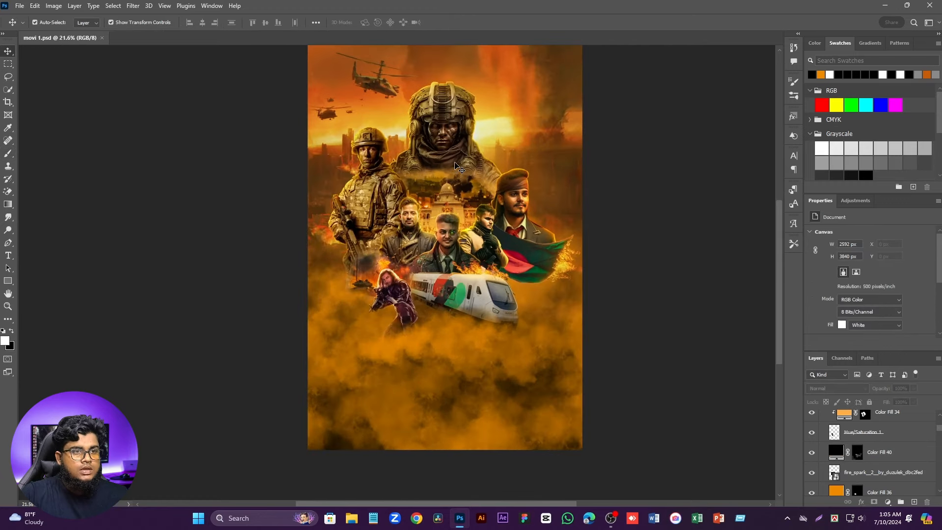
Step: Collapse the avtar group and add a gradient fill layer above Color Fill 39
scroll(889, 455, up, 3)
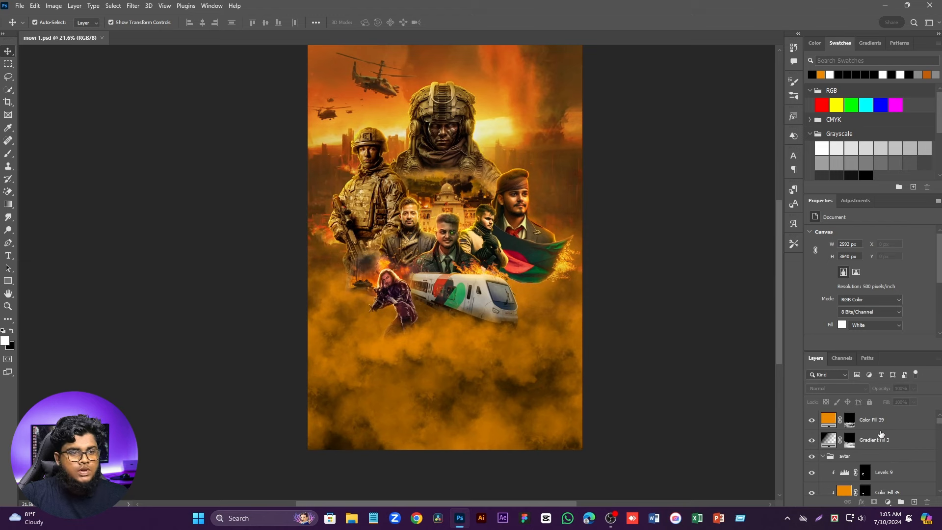
click(882, 429)
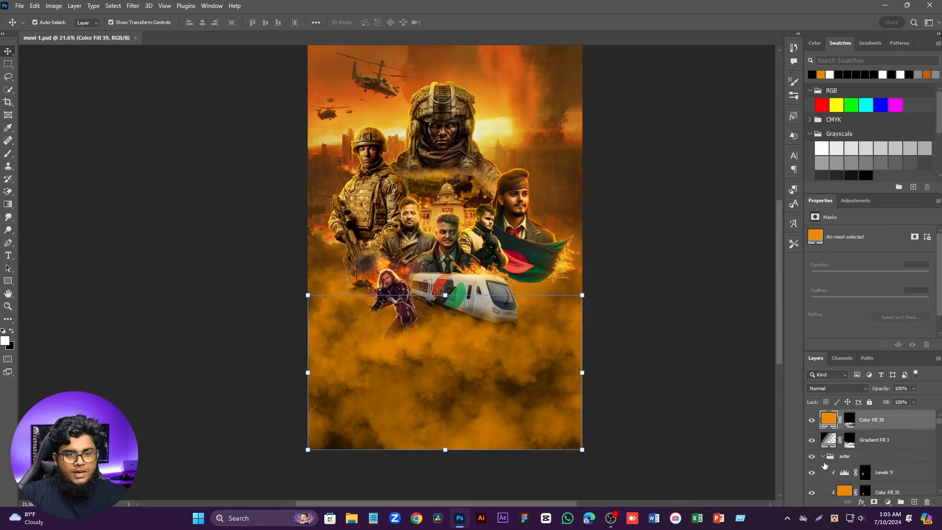
click(823, 456)
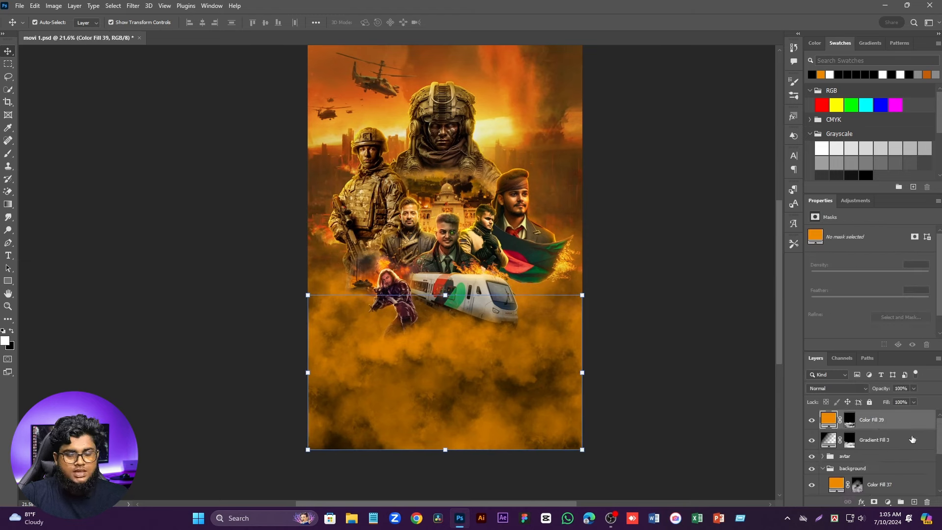
click(887, 502)
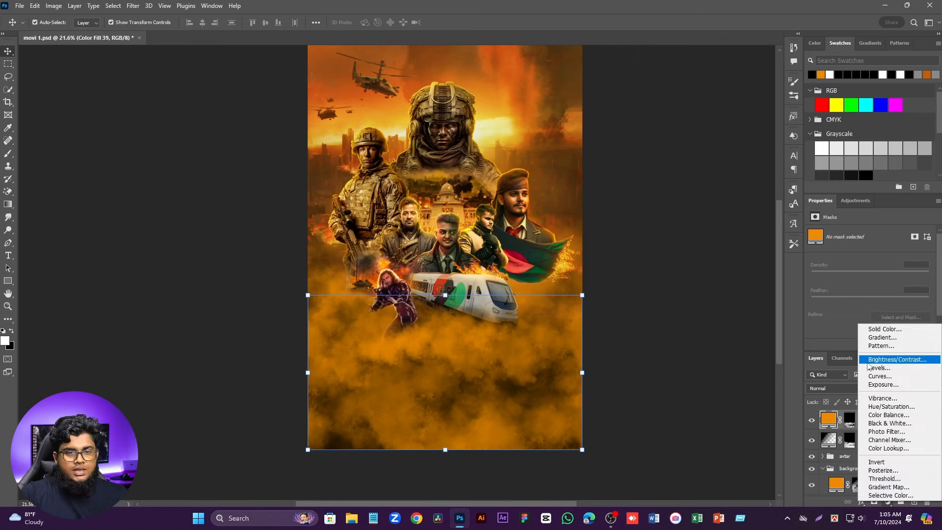
click(874, 338)
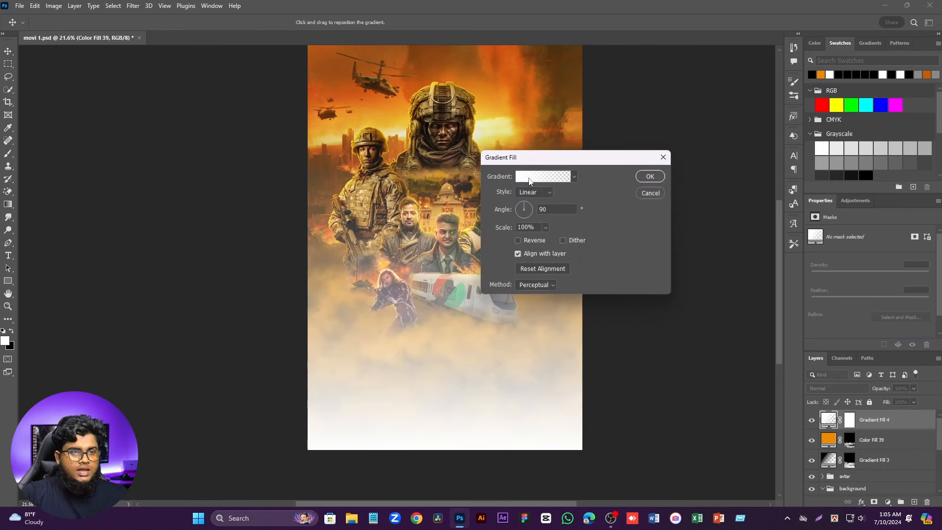
Step: Set both colour stops of the new gradient fill to 000000 and apply the black-to-transparent gradient
click(530, 182)
click(600, 410)
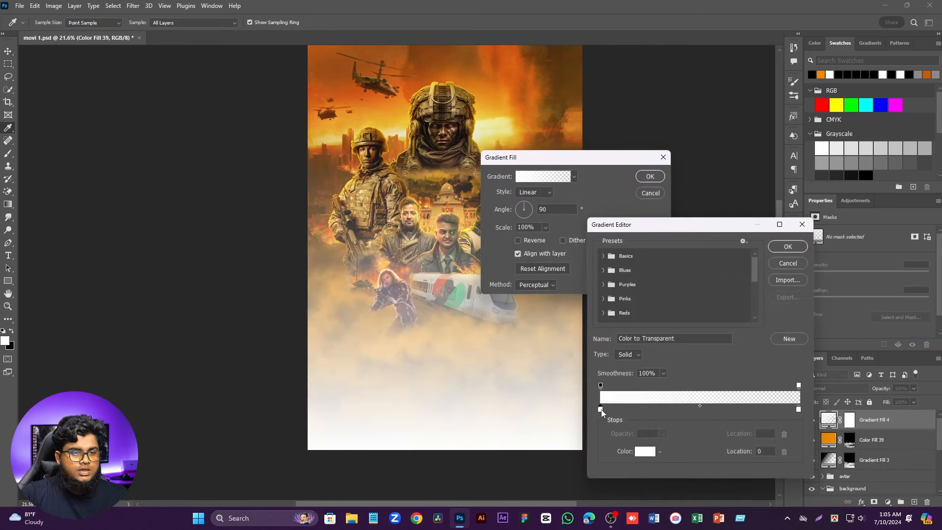
double_click(601, 409)
text(000000)
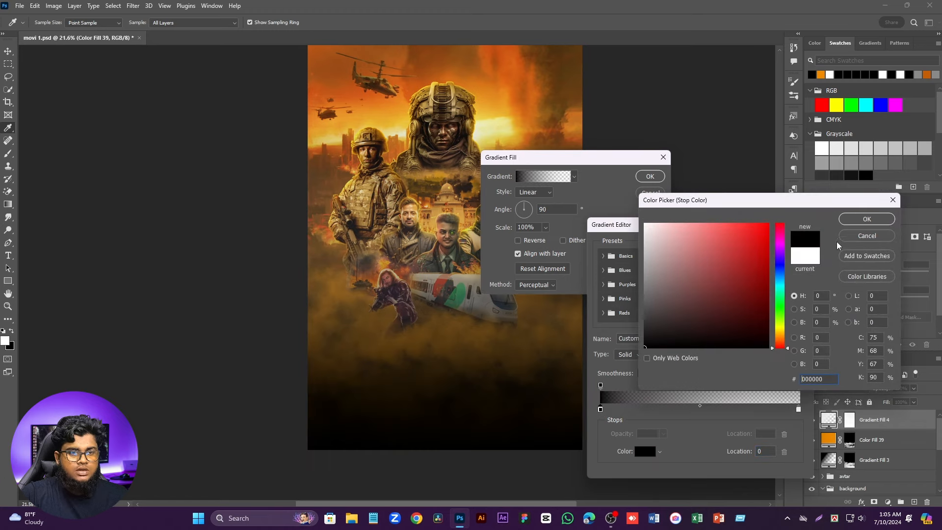
click(867, 219)
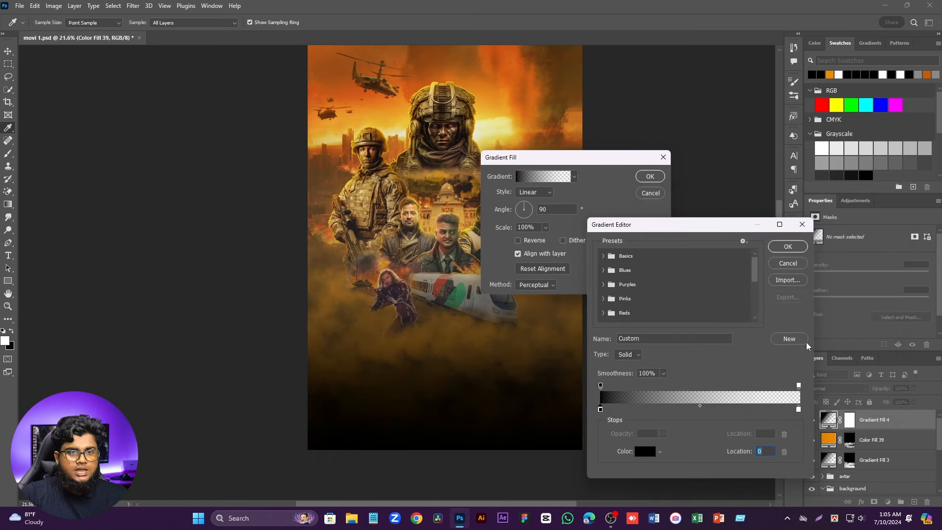
click(799, 412)
double_click(799, 412)
text(000000)
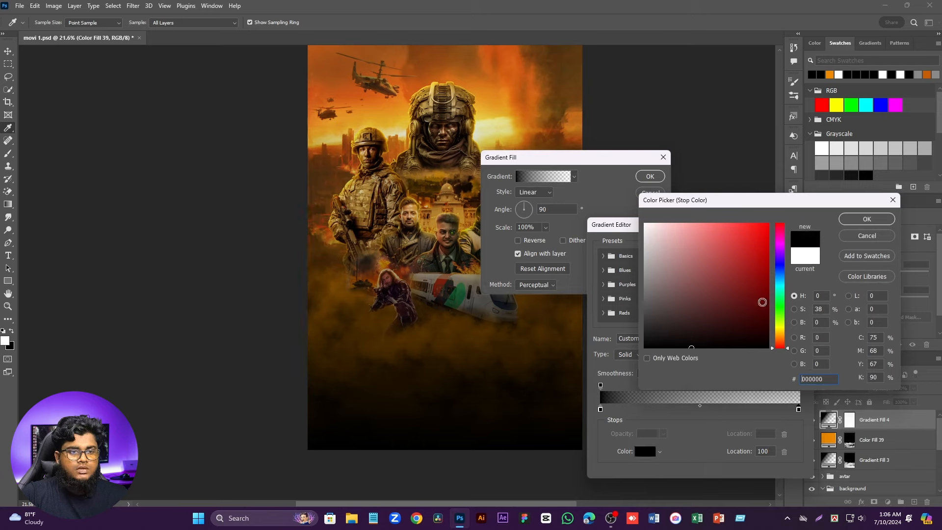
click(845, 224)
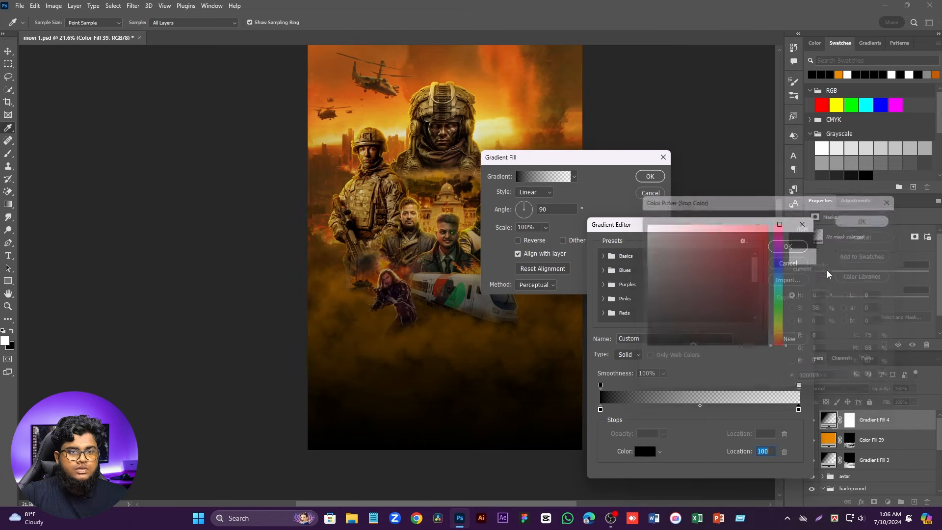
click(783, 248)
click(649, 177)
Step: Brush black with a large brush on the Gradient Fill 4 mask to clear the darkening from the upper poster
click(849, 420)
key(x)
click(8, 154)
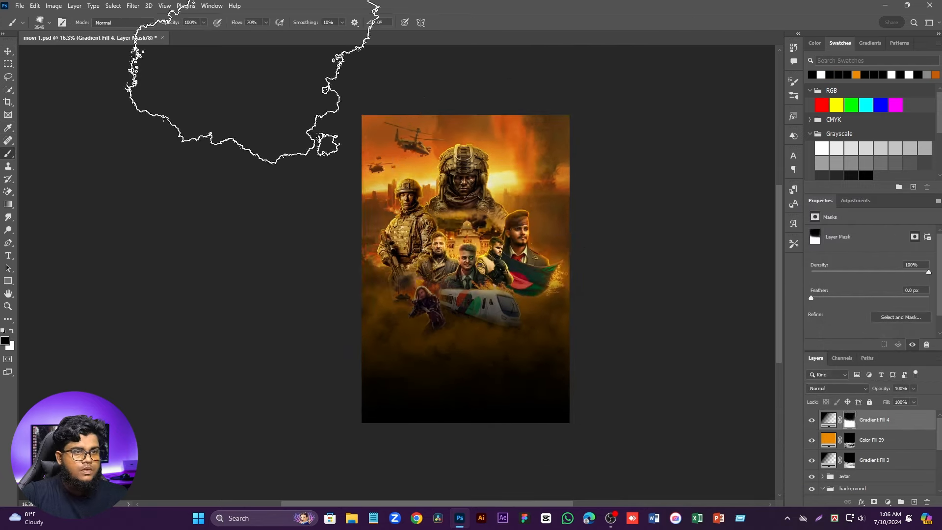
click(314, 274)
scroll(546, 328, up, 4)
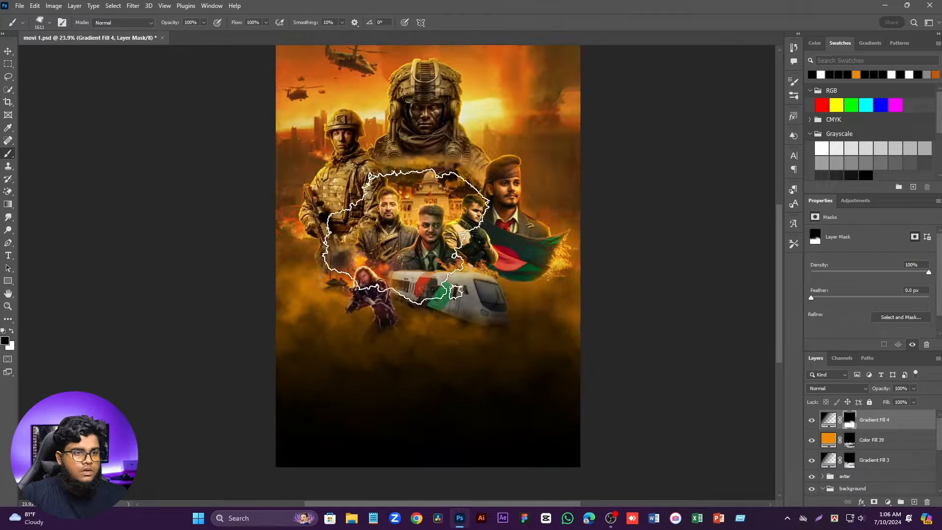
Step: Brush black on the Gradient Fill 4 mask around the gunman and train to lift the darkness off them
click(10, 331)
click(5, 341)
click(699, 161)
click(11, 331)
click(5, 340)
click(699, 161)
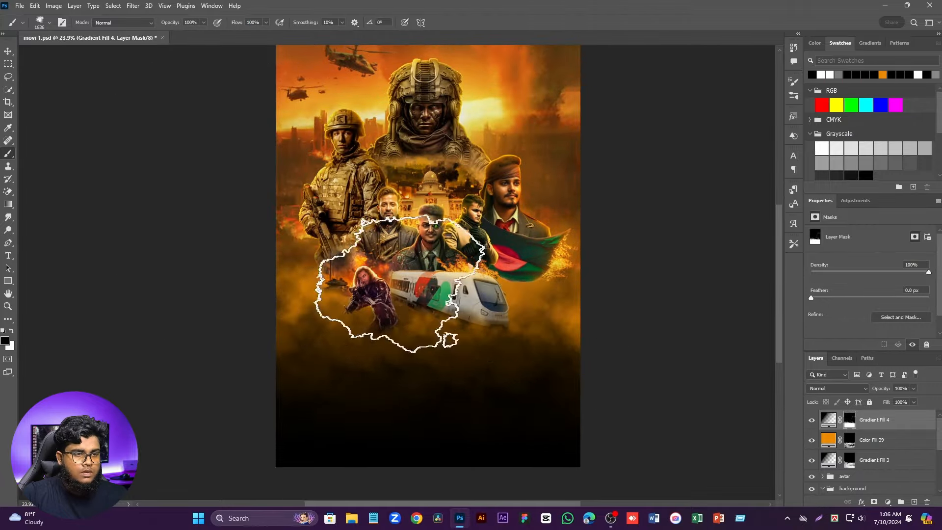
Step: Lower the Gradient Fill 4 layer's opacity to 81% and brush white on its mask over the haze below the gunman
click(402, 293)
scroll(490, 269, down, 4)
drag(881, 389, 871, 388)
click(11, 330)
drag(373, 329, 300, 338)
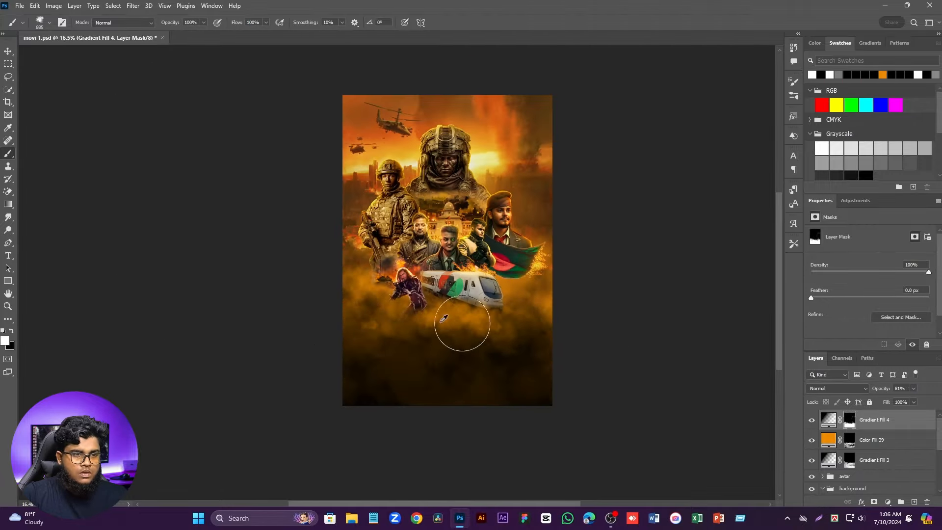
Step: Switch to the Move tool, deselect all layers and save the poster document
scroll(464, 365, up, 7)
click(8, 51)
click(122, 215)
scroll(344, 344, down, 5)
scroll(363, 345, up, 1)
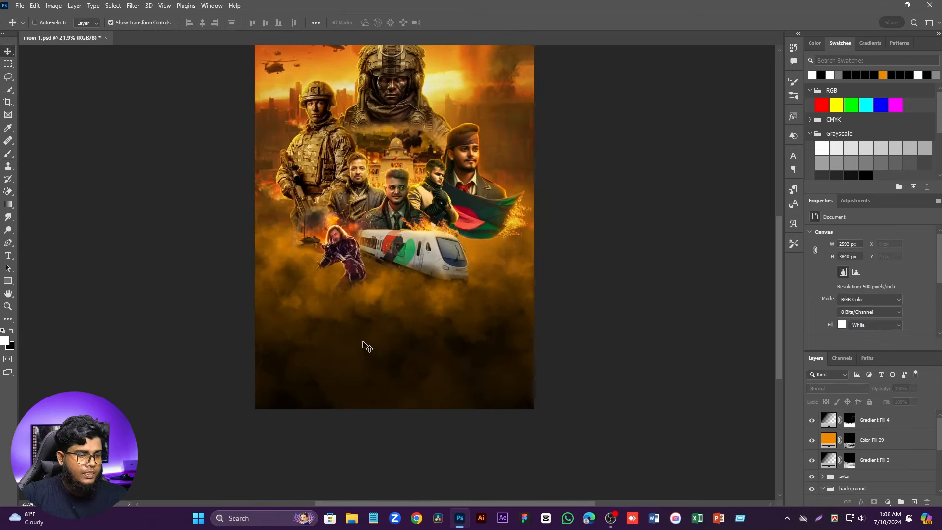
key(ctrl+s)
scroll(367, 348, down, 2)
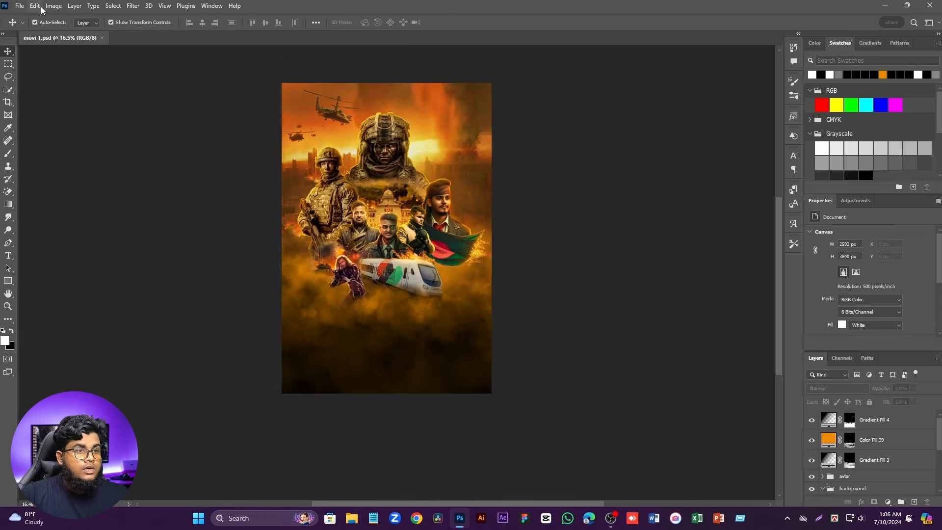
Step: Place the Untitled-1 title and credits image from the movie poster folder as an embedded object
click(22, 6)
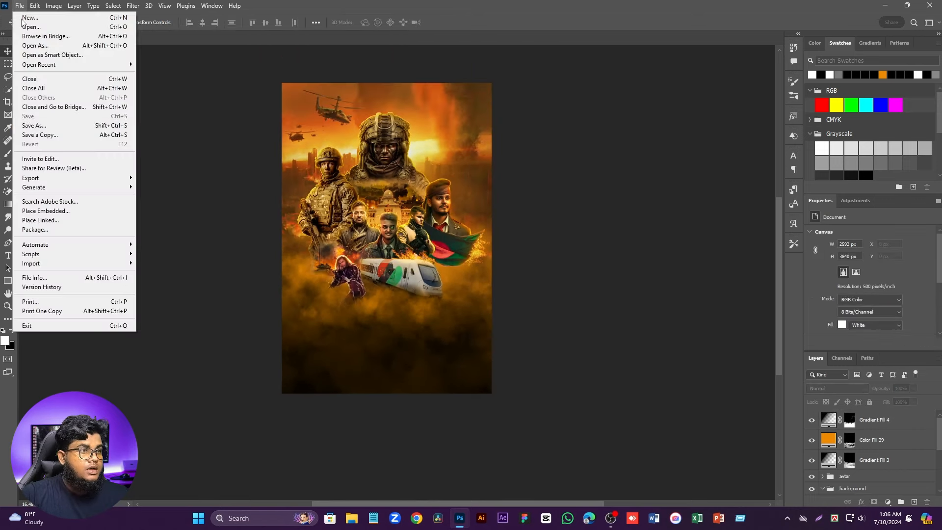
click(54, 207)
scroll(178, 148, down, 10)
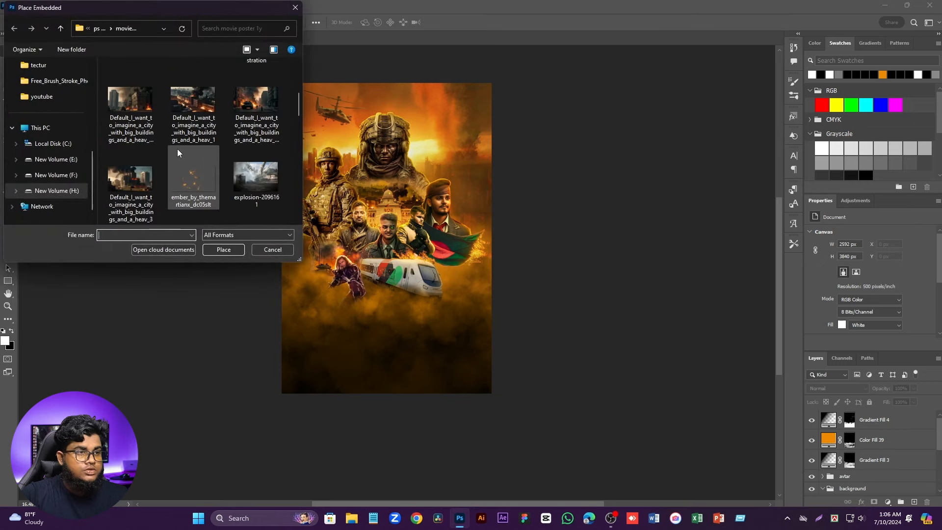
scroll(196, 154, down, 5)
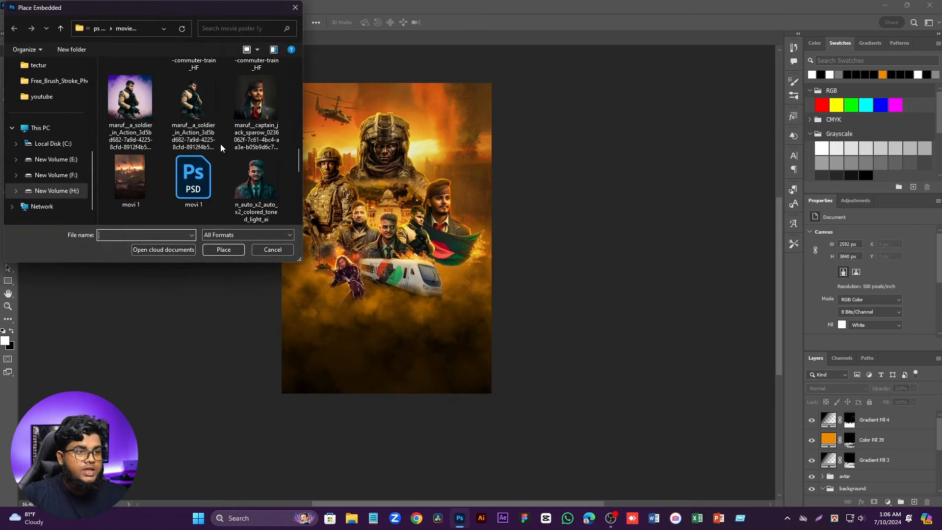
scroll(220, 143, down, 3)
click(130, 117)
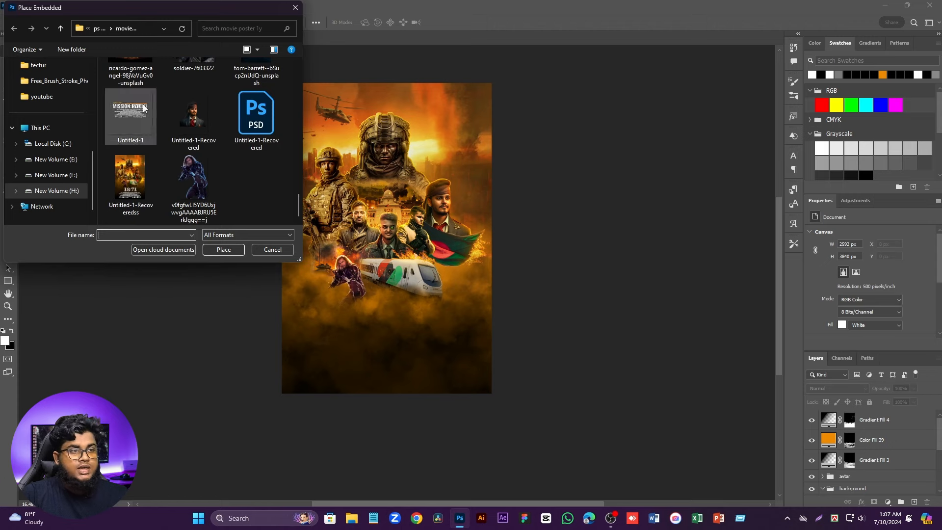
click(223, 249)
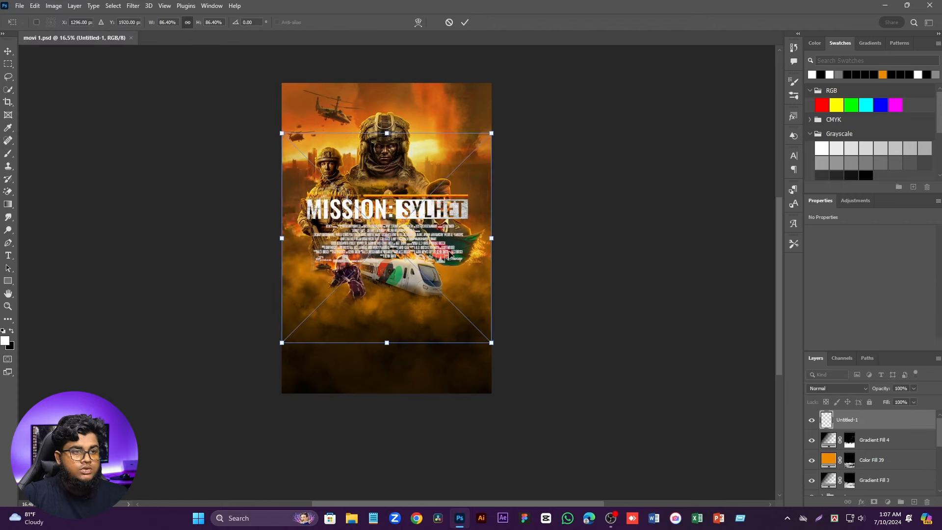
Step: Scale the placed title block to 77%, position it at about X 1359 px, Y 3388 px, and commit the placement
drag(492, 242, 467, 239)
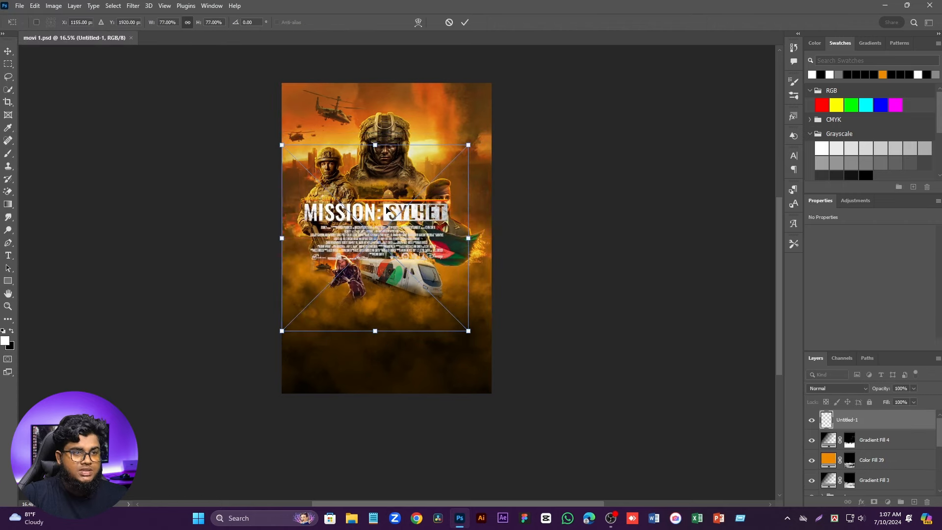
drag(383, 209, 399, 329)
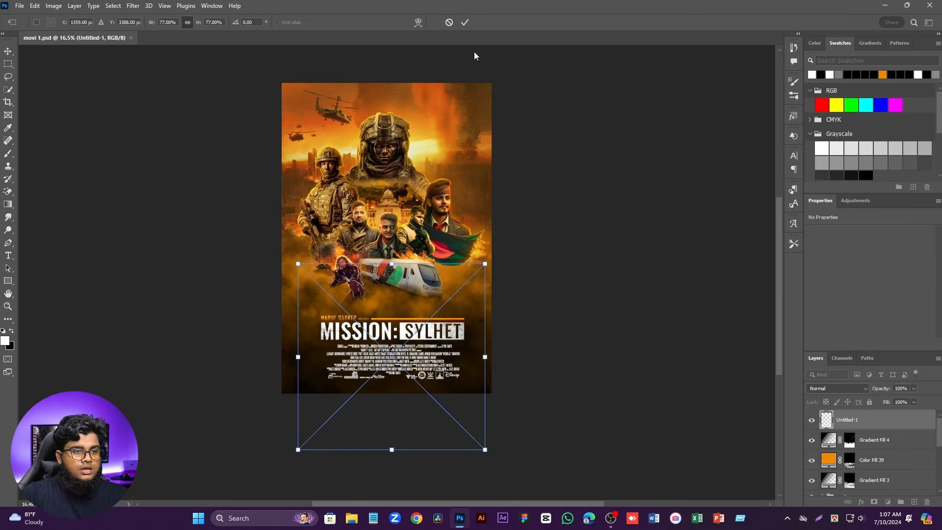
click(464, 23)
click(548, 225)
Step: Save the document with the placed title block and check the whole poster
scroll(391, 239, down, 3)
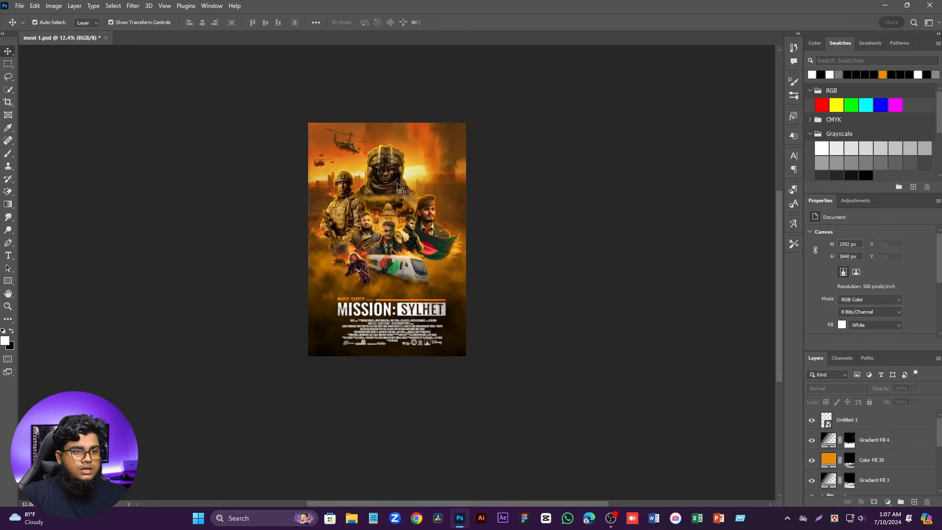
scroll(419, 141, up, 4)
key(ctrl+s)
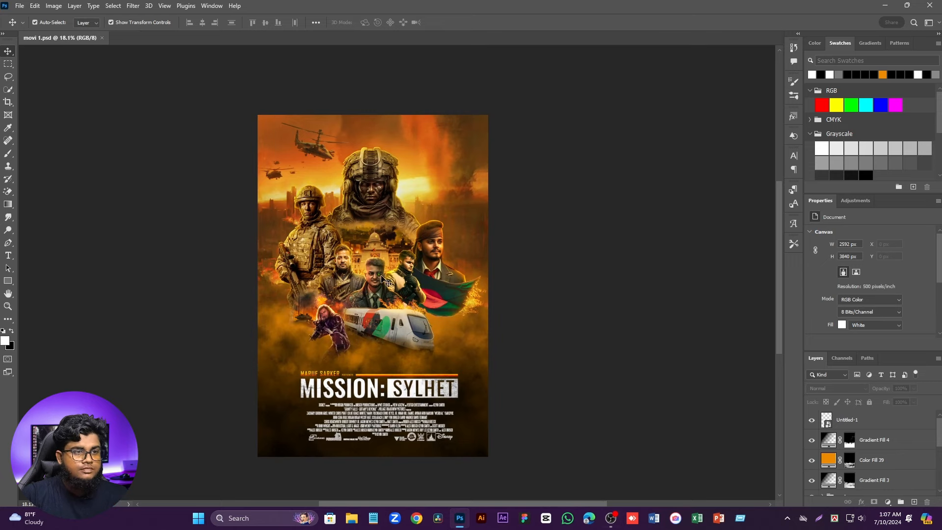
scroll(407, 136, up, 2)
scroll(406, 135, down, 1)
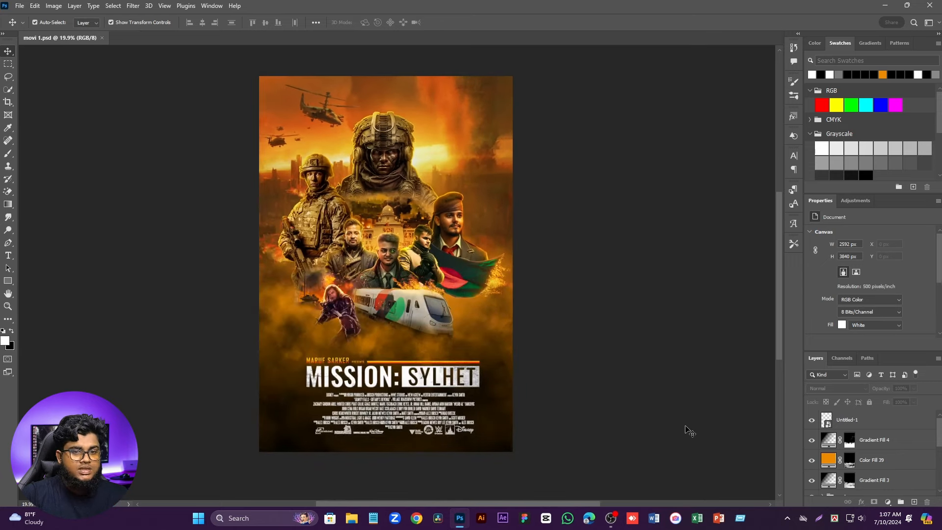
Step: Stamp all visible layers into a new merged layer at the top of the stack and select it
key(ctrl+shift+alt+e)
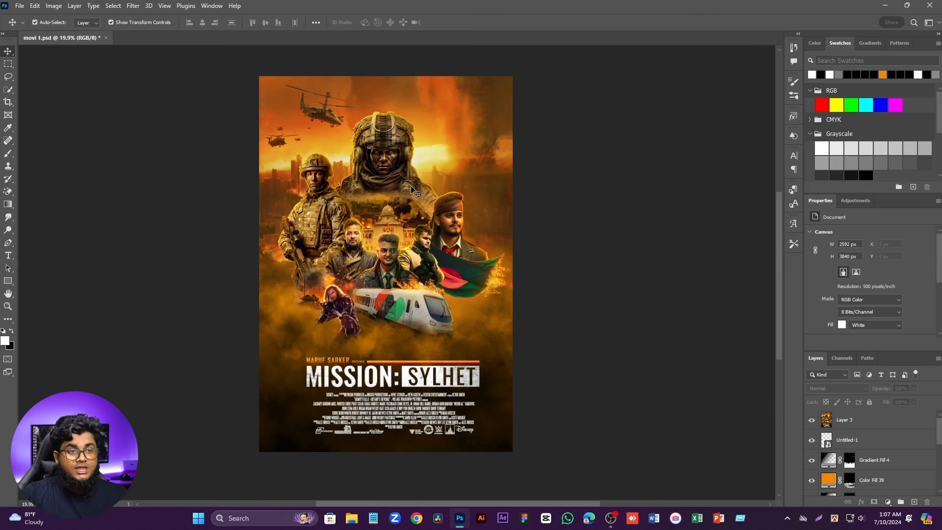
click(396, 177)
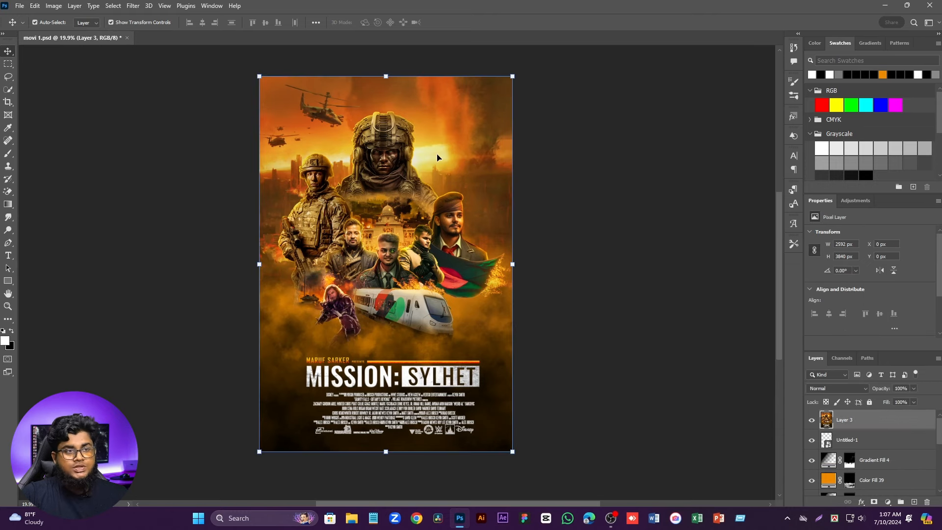
scroll(388, 180, up, 1)
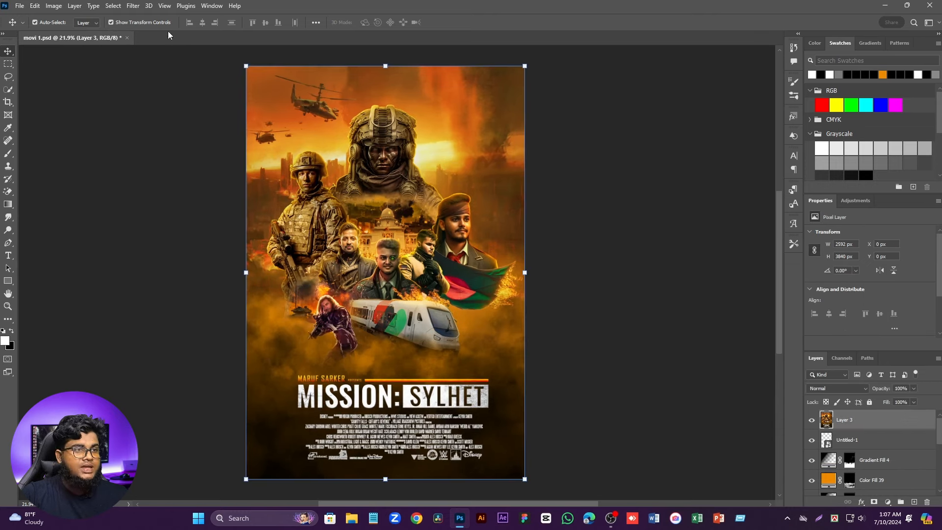
Step: Open the Camera Raw Filter on the merged layer, dismiss the graphics processor warning and expand the Basic adjustments
click(130, 8)
click(164, 82)
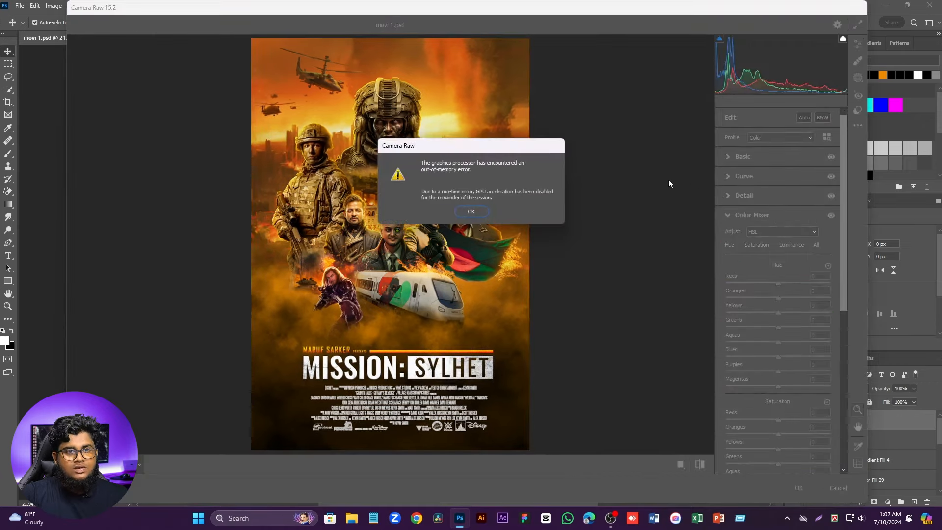
click(460, 214)
click(735, 159)
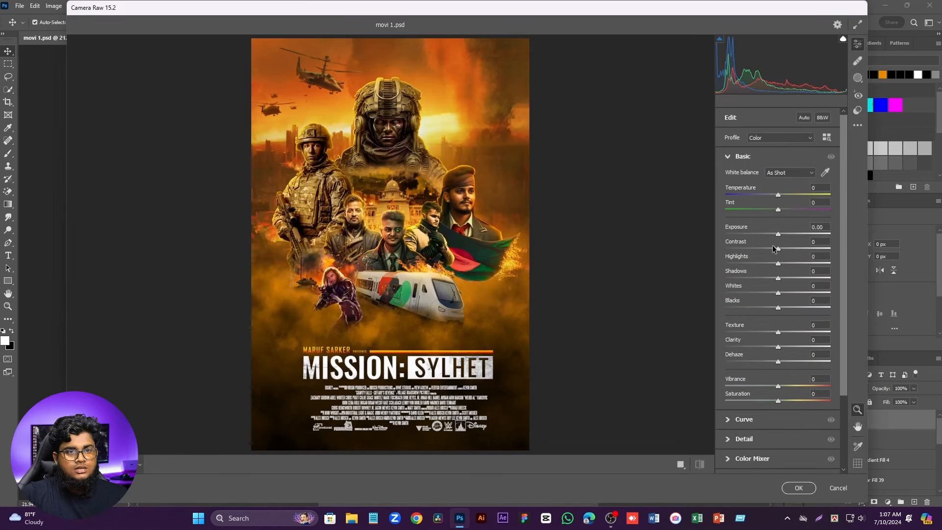